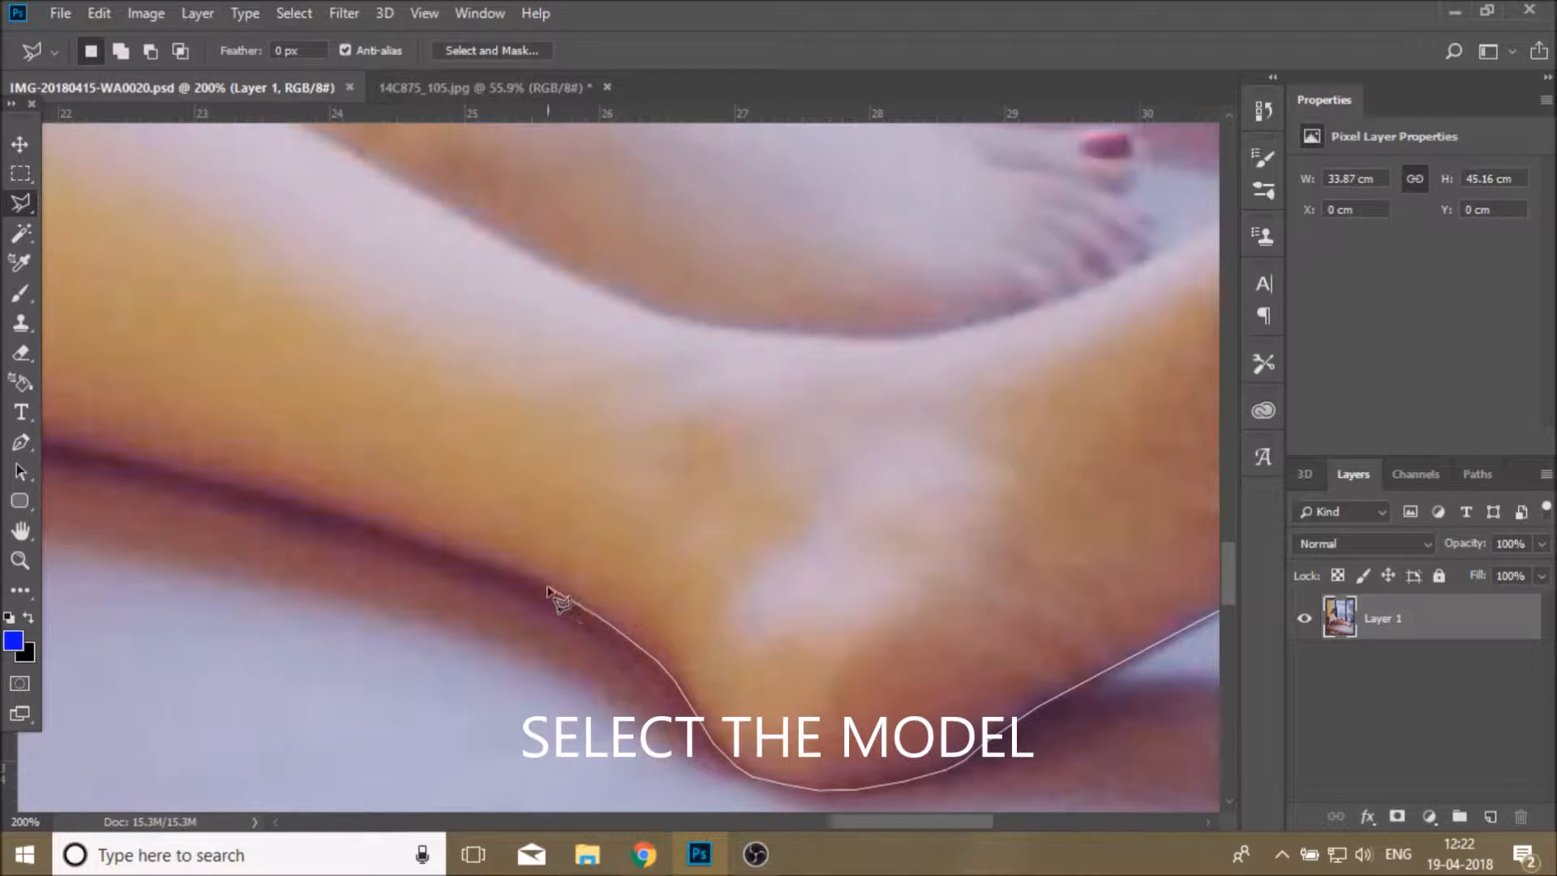
Continue the Polygonal Lasso outline from the heel along the underside of the model's front calf to the gap beneath the knee
left_click(374, 523)
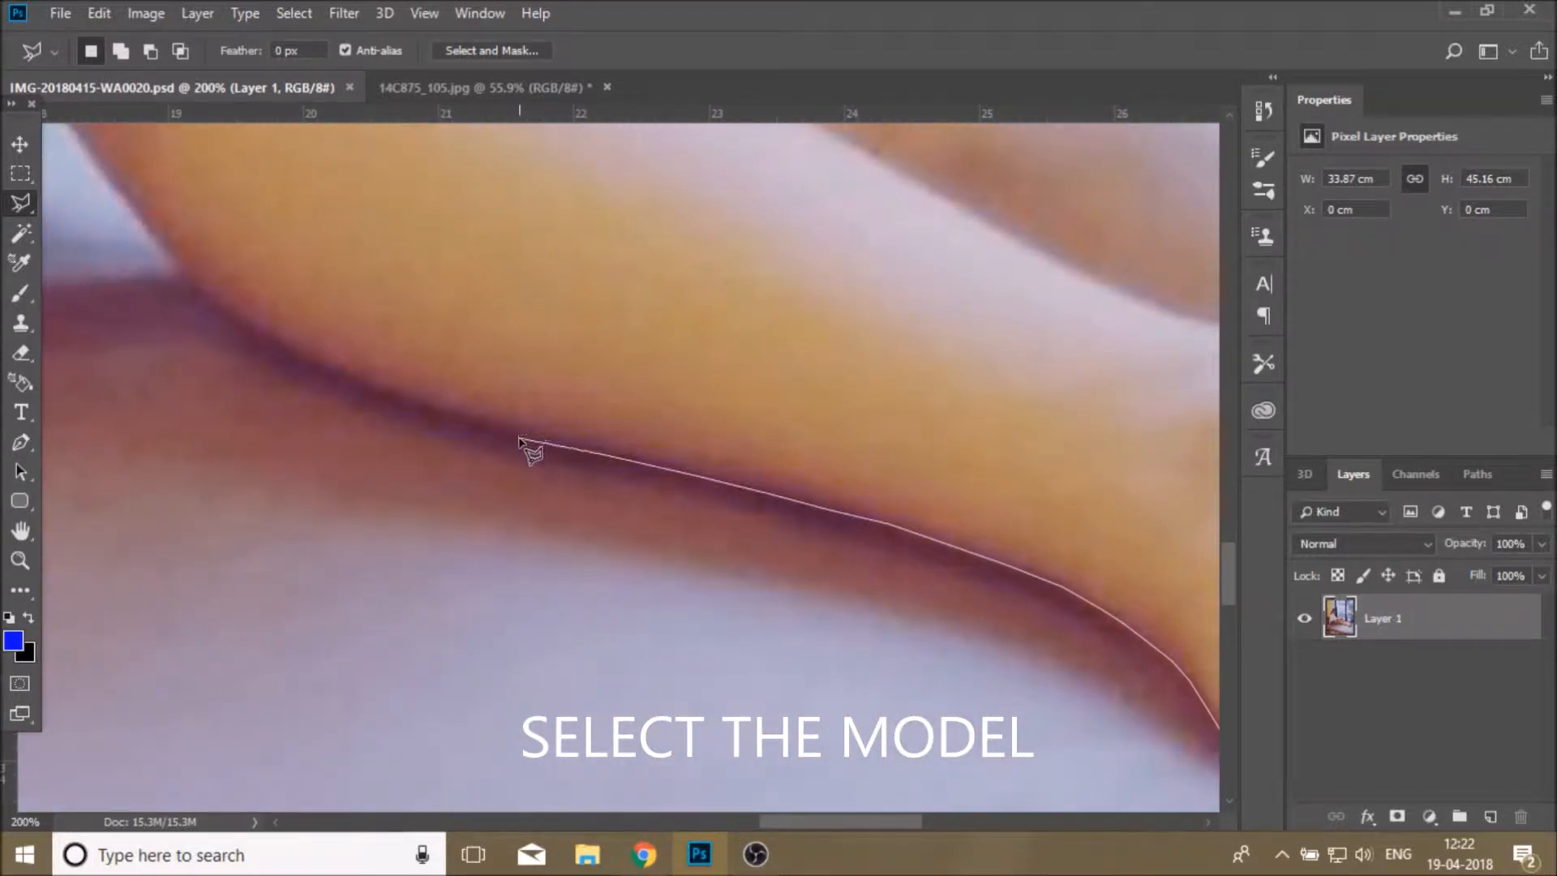
left_click(450, 423)
left_click(356, 381)
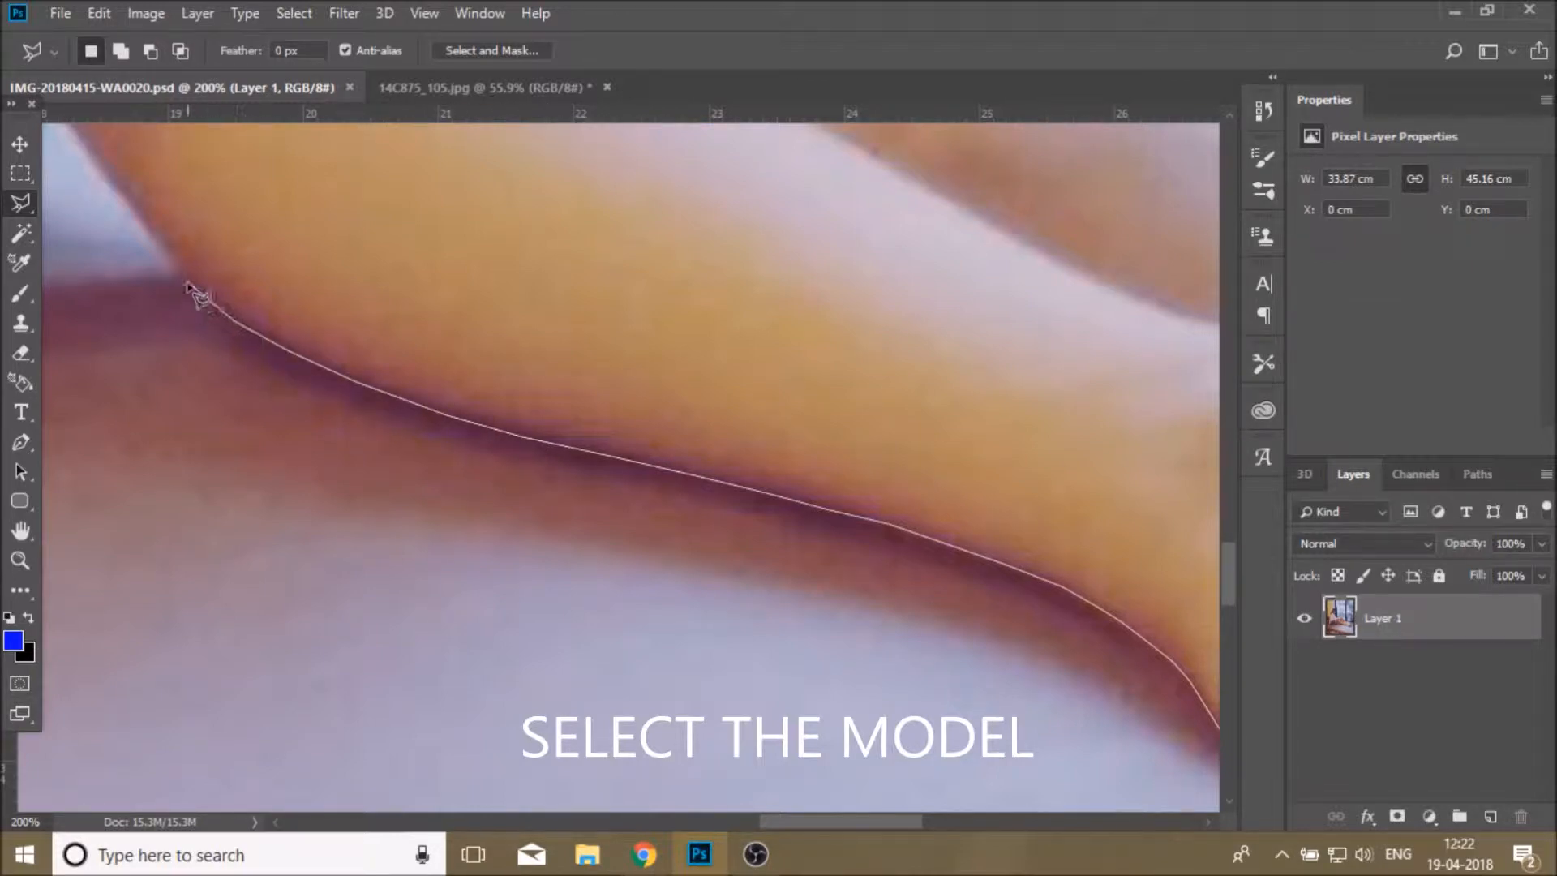
left_click(288, 350)
left_click(201, 294)
left_click(162, 250)
left_click(120, 193)
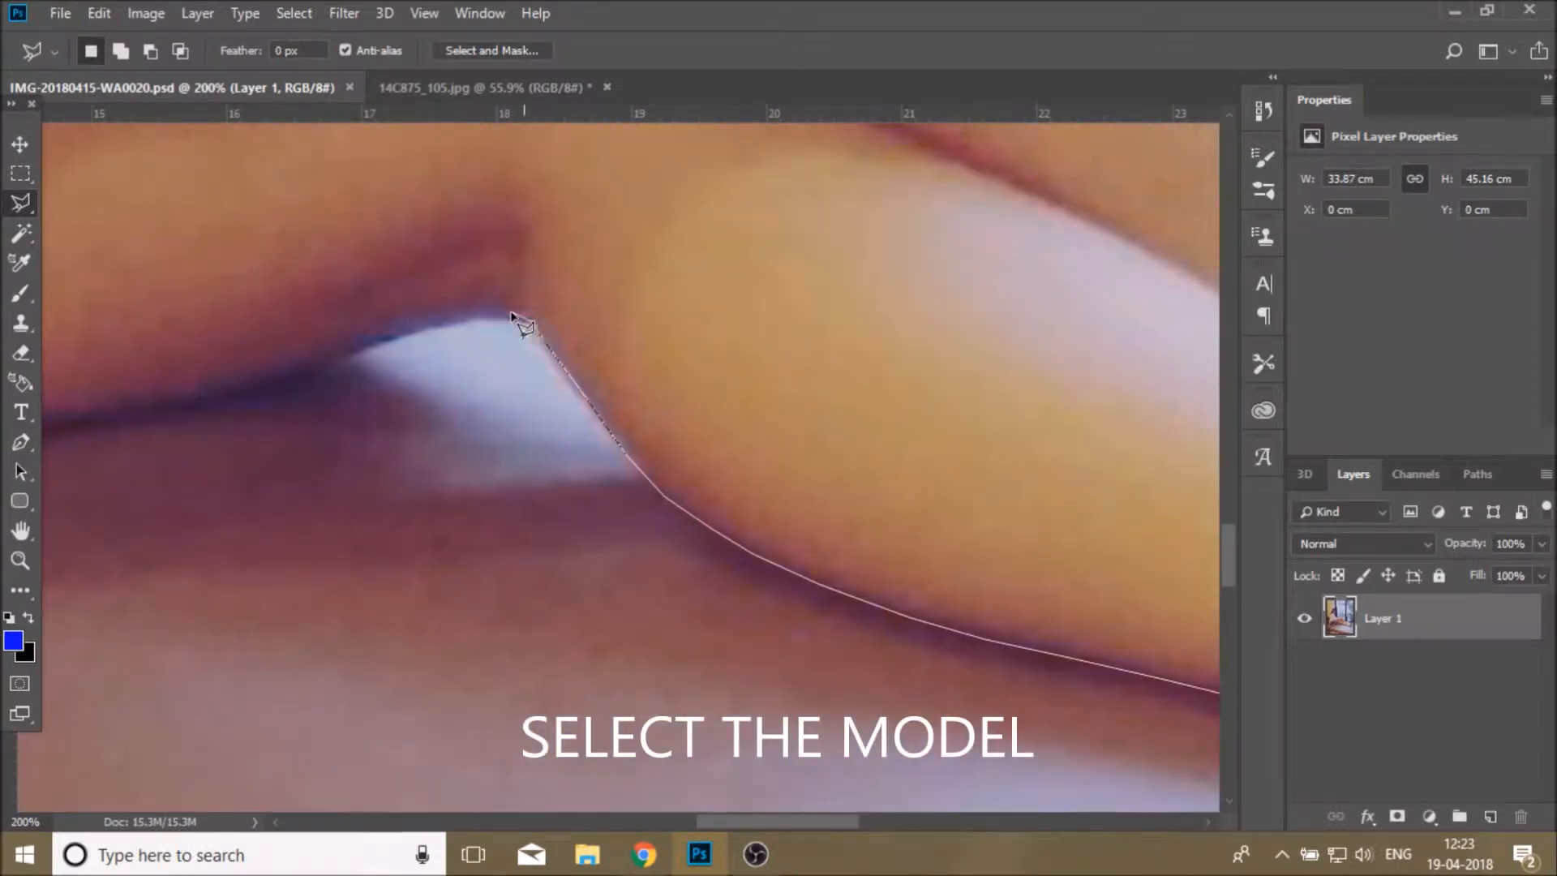
Extend the lasso outline over the bright gap beneath the knee and along the underside of the thigh
left_click(482, 316)
left_click(449, 317)
left_click(409, 326)
left_click(349, 354)
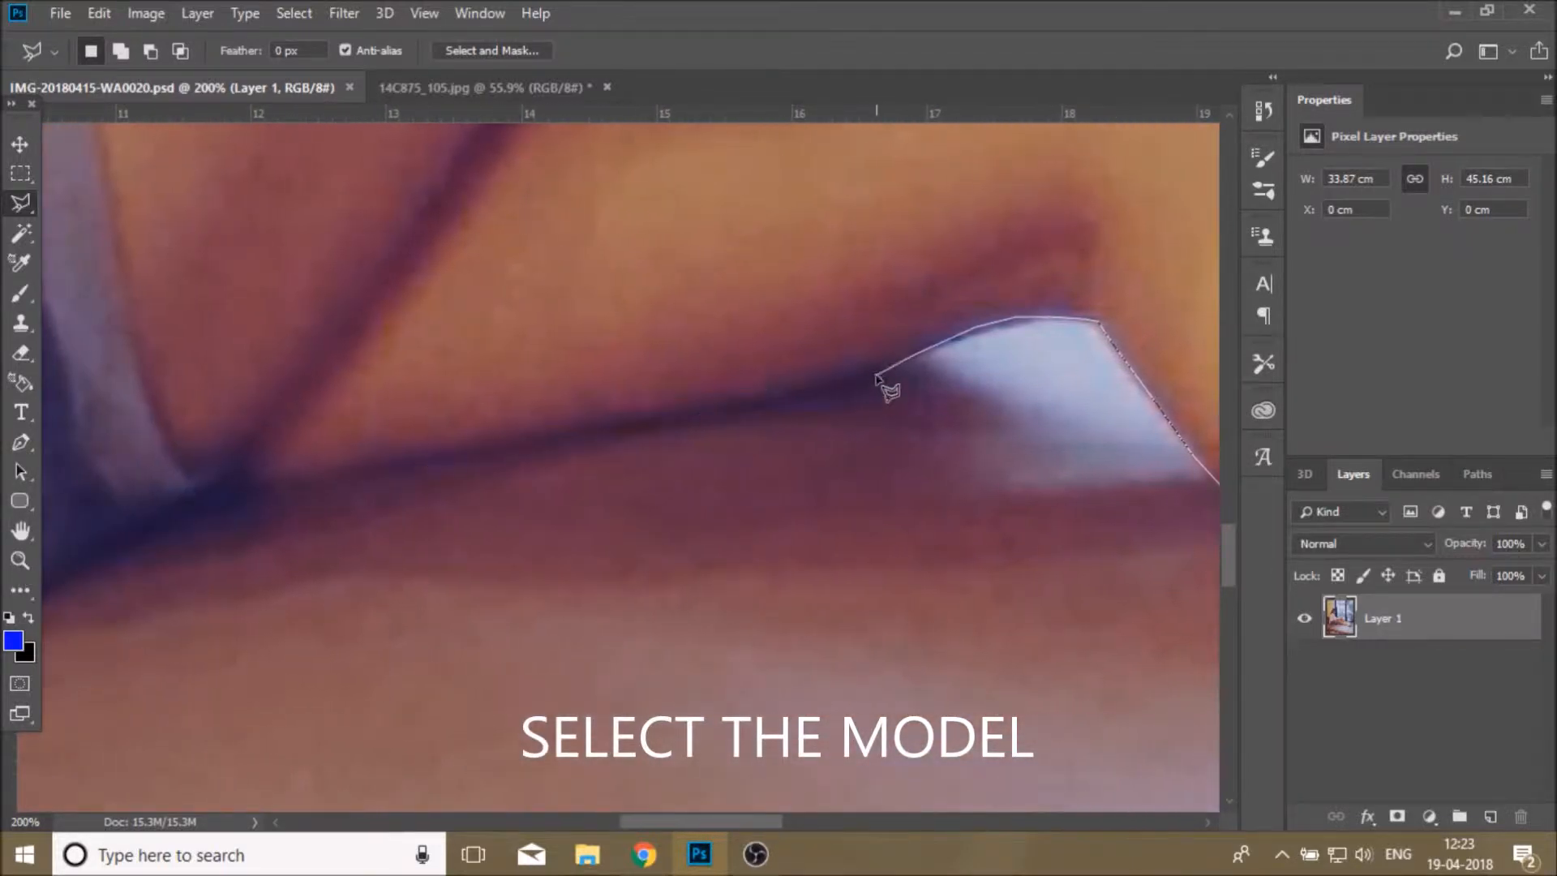
left_click(877, 371)
left_click(785, 396)
left_click(487, 448)
Trace the lasso outline from the thigh along the bottom edge of the denim shorts to the shirt hem
scroll(516, 472, "down", 4)
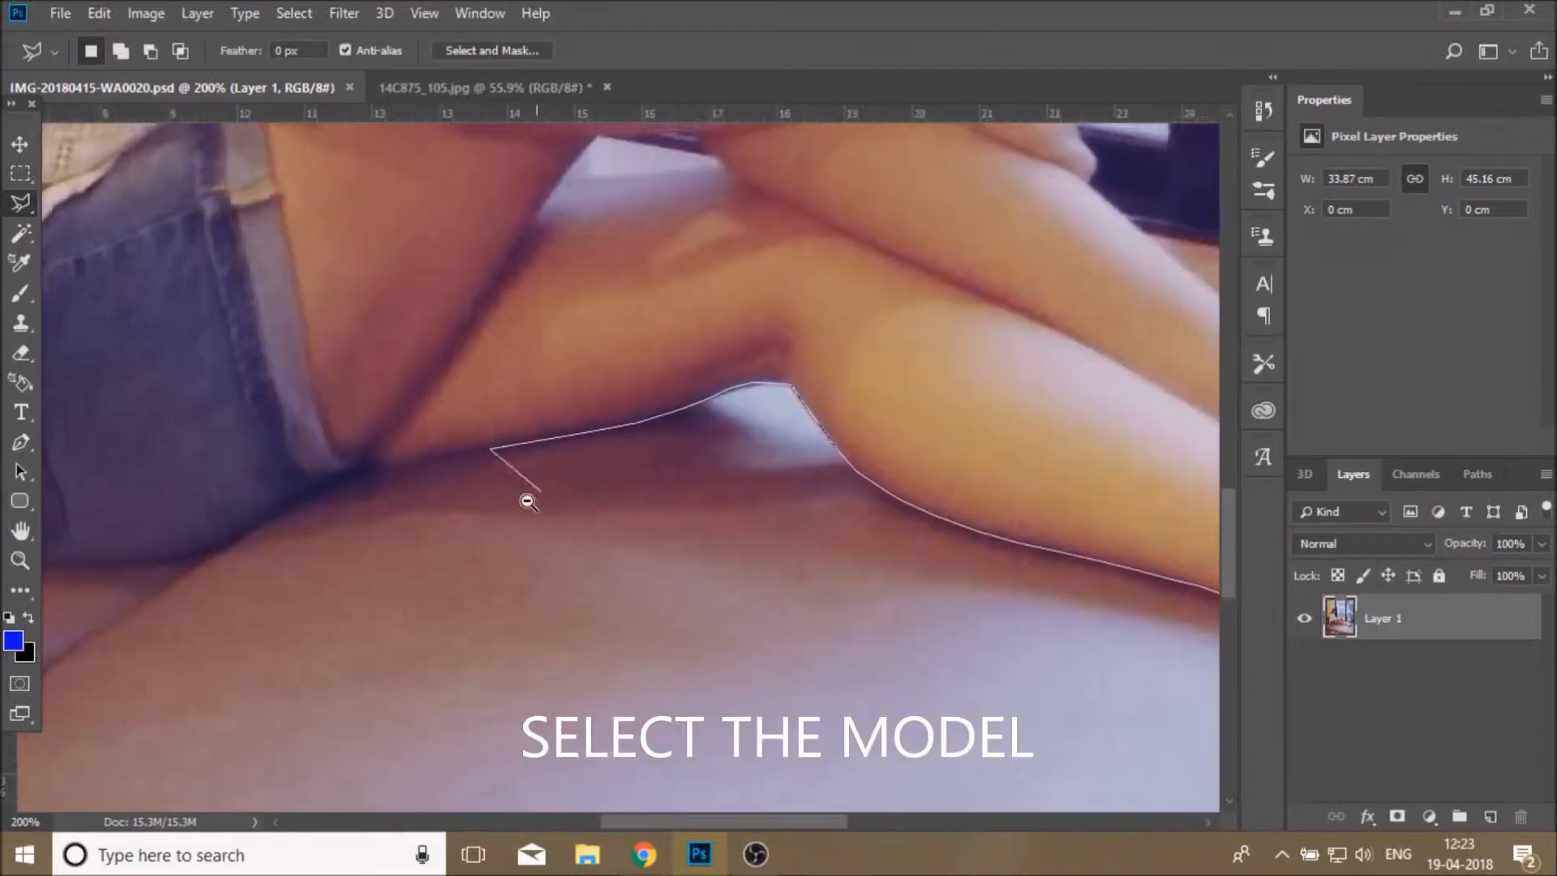
left_click(471, 468)
left_click(432, 474)
left_click(414, 474)
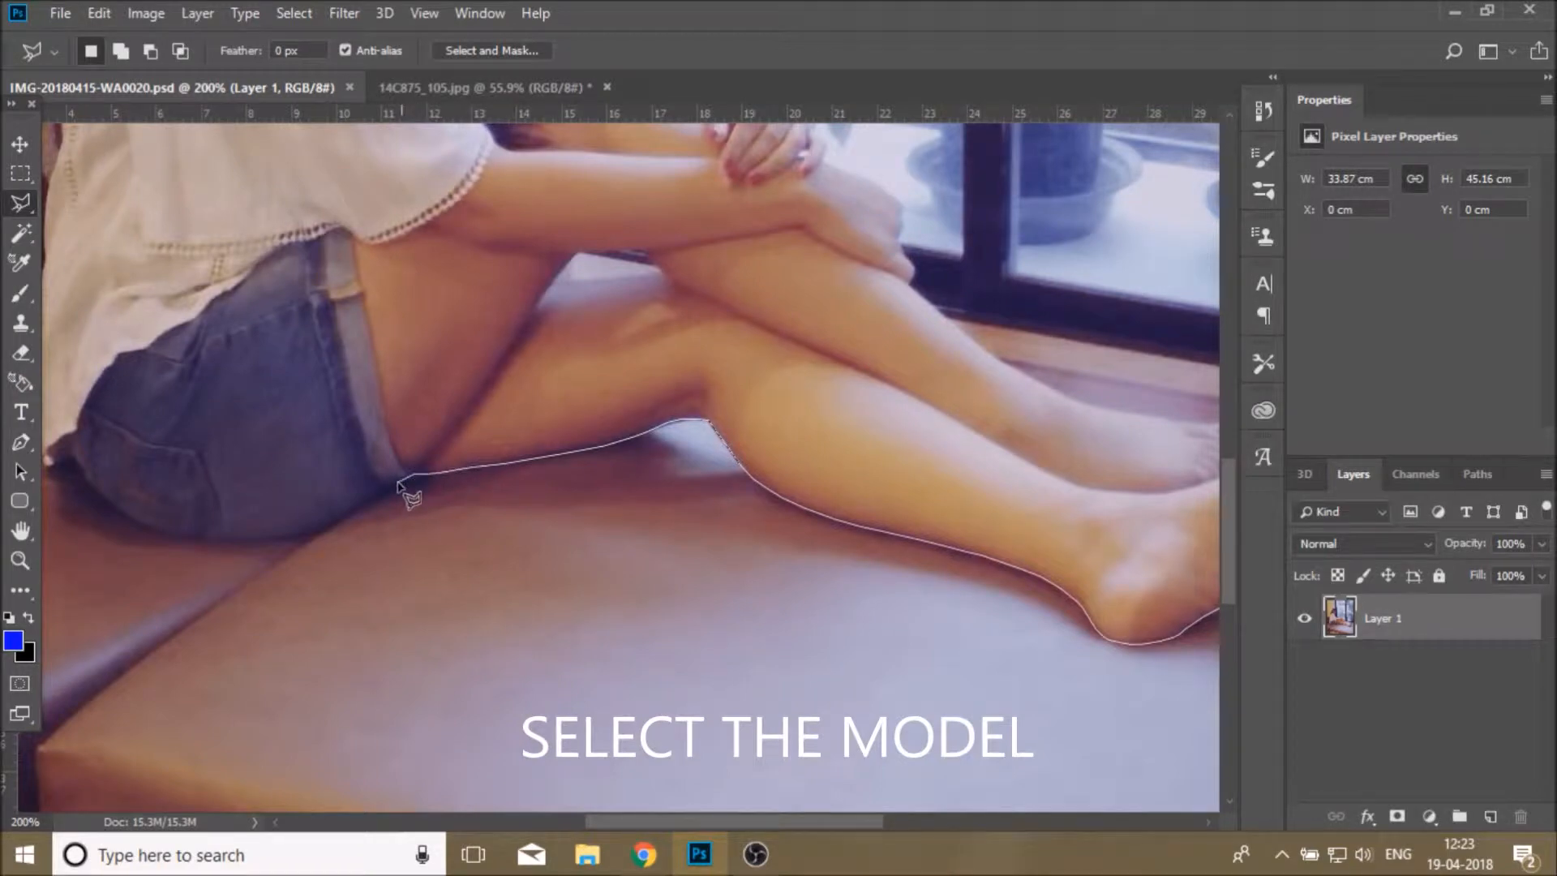
left_click(316, 532)
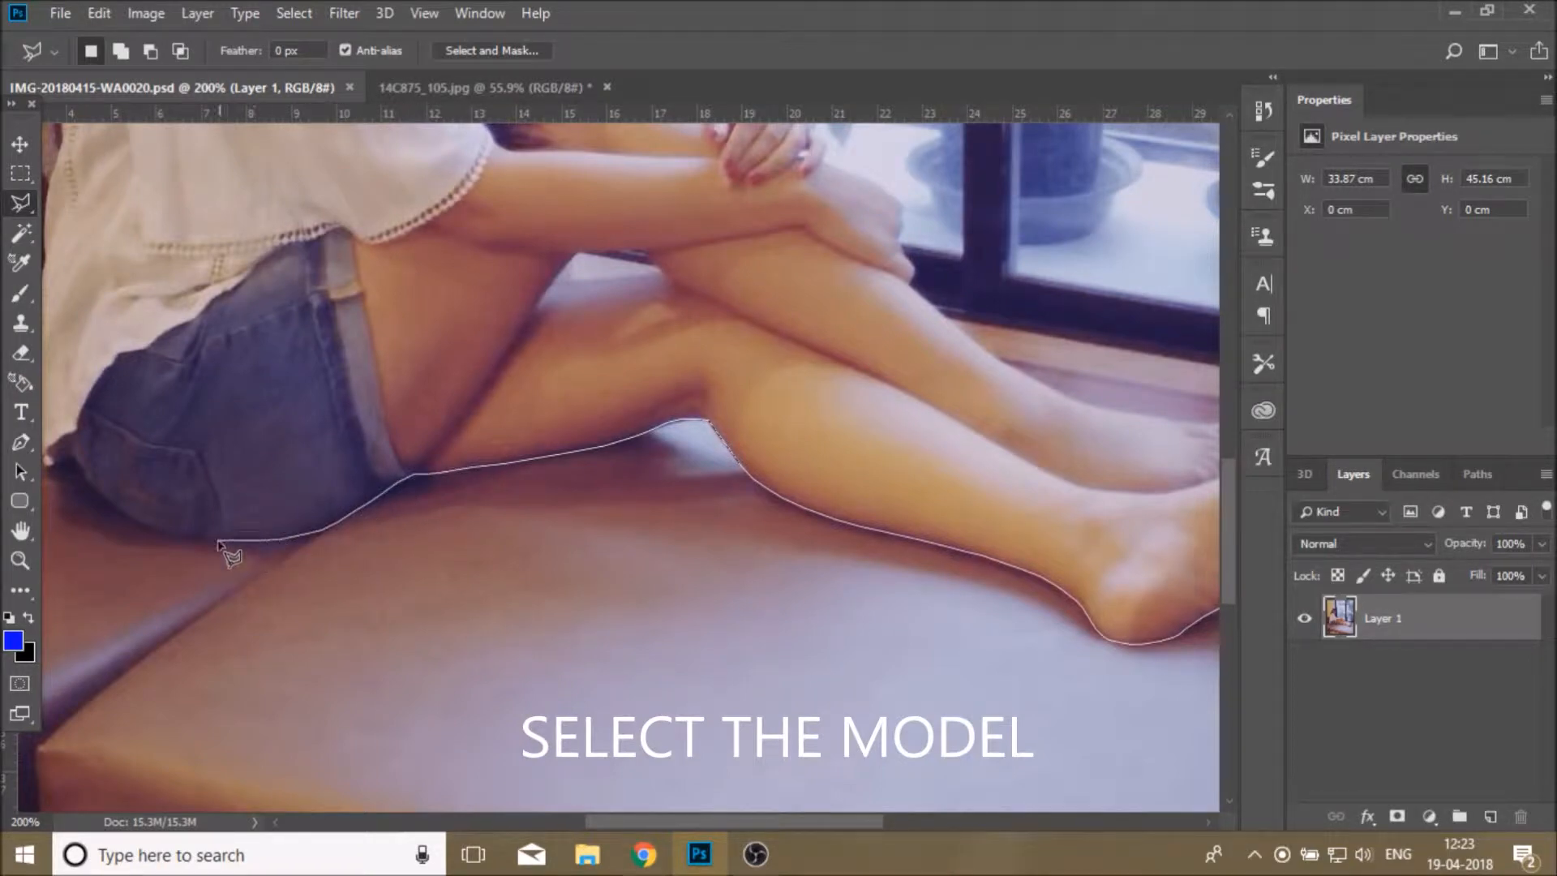
left_click(185, 539)
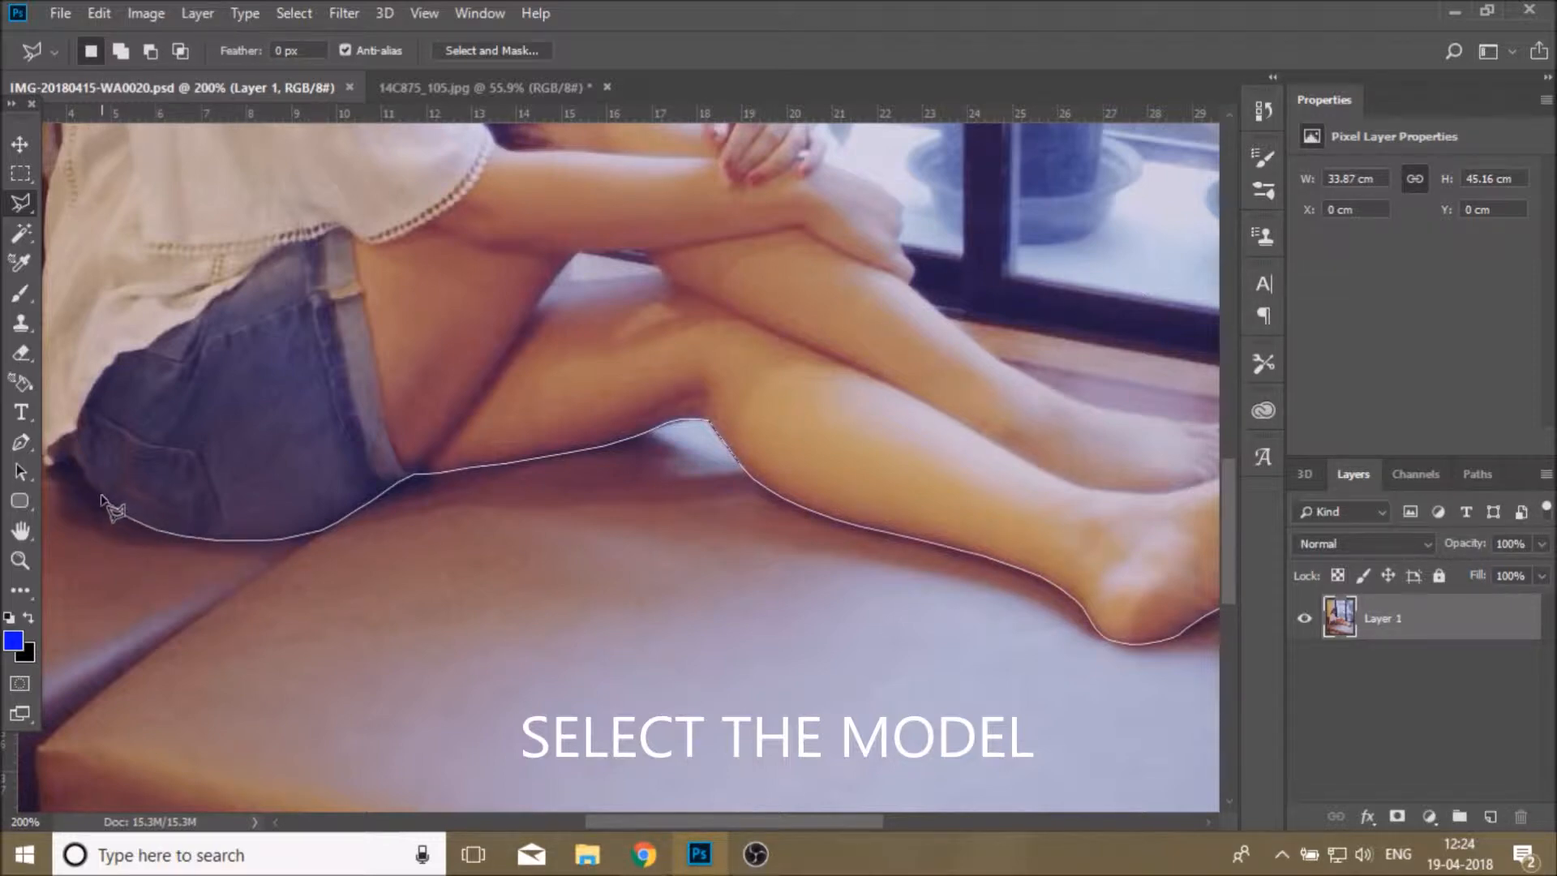
left_click(76, 458)
Trace the lasso outline up the back of the white shirt and along the outer edge of the long hair
mouse_move(126, 596)
left_mouse_down()
mouse_move(339, 599)
mouse_move(404, 684)
left_mouse_up()
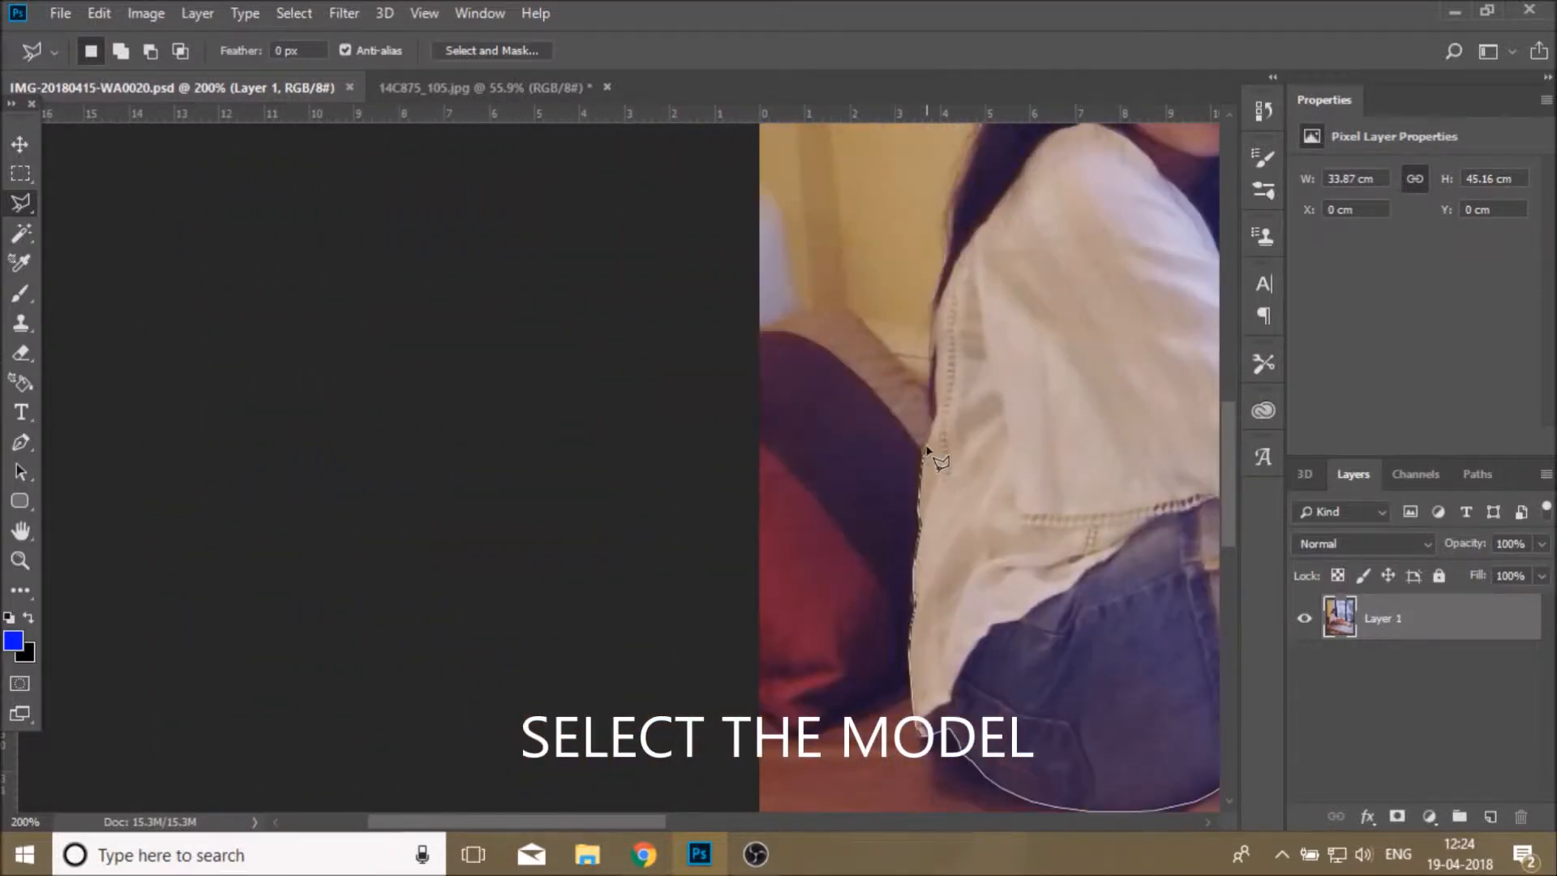
left_click_drag(1002, 618, 998, 760)
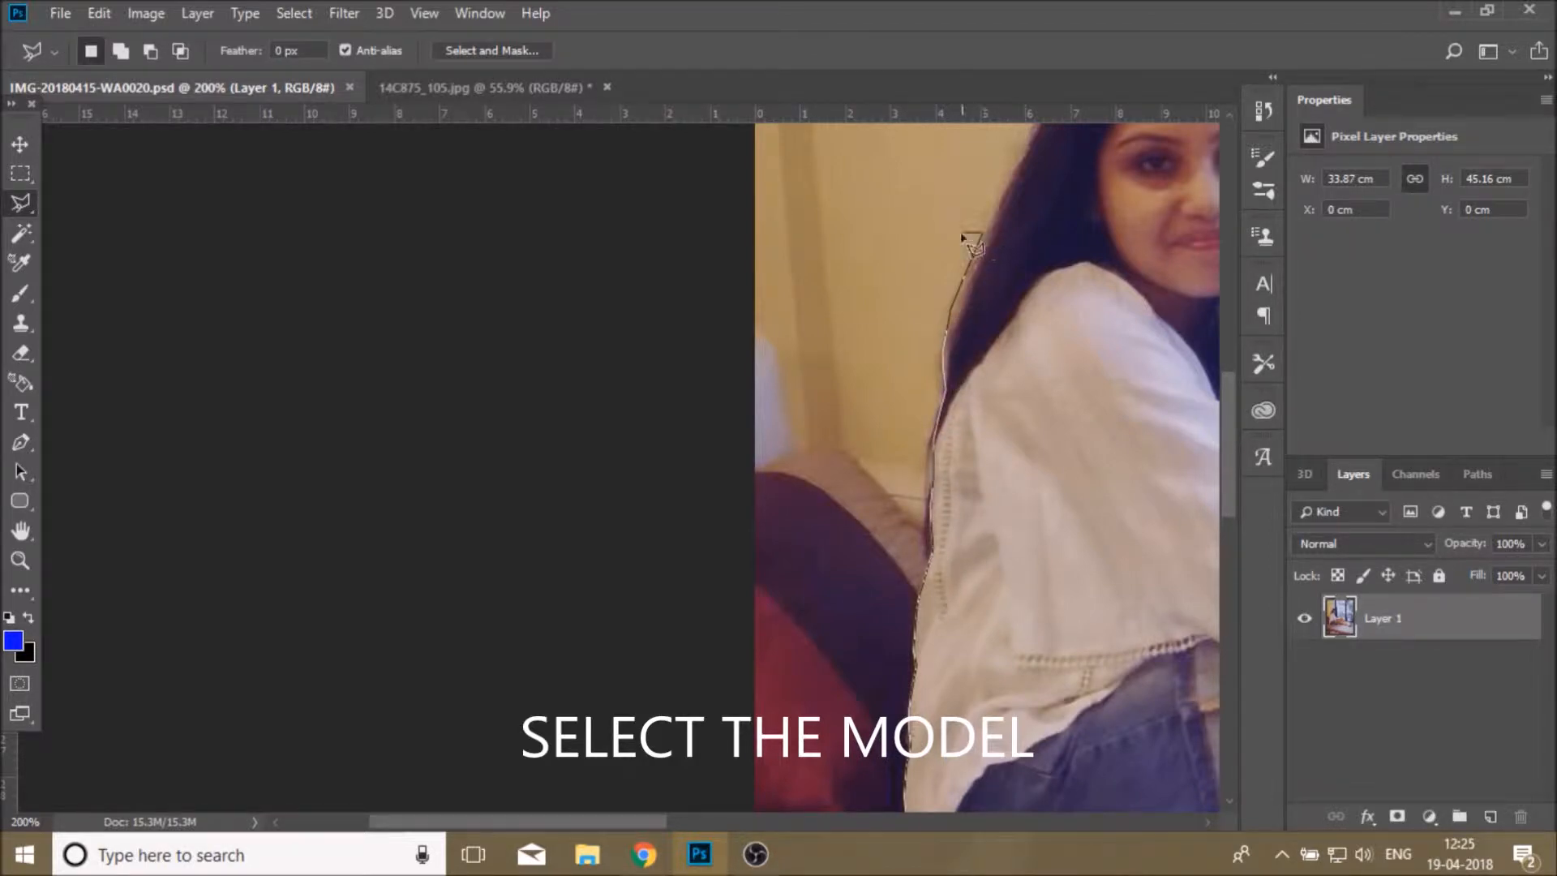
left_click_drag(1014, 187, 1036, 354)
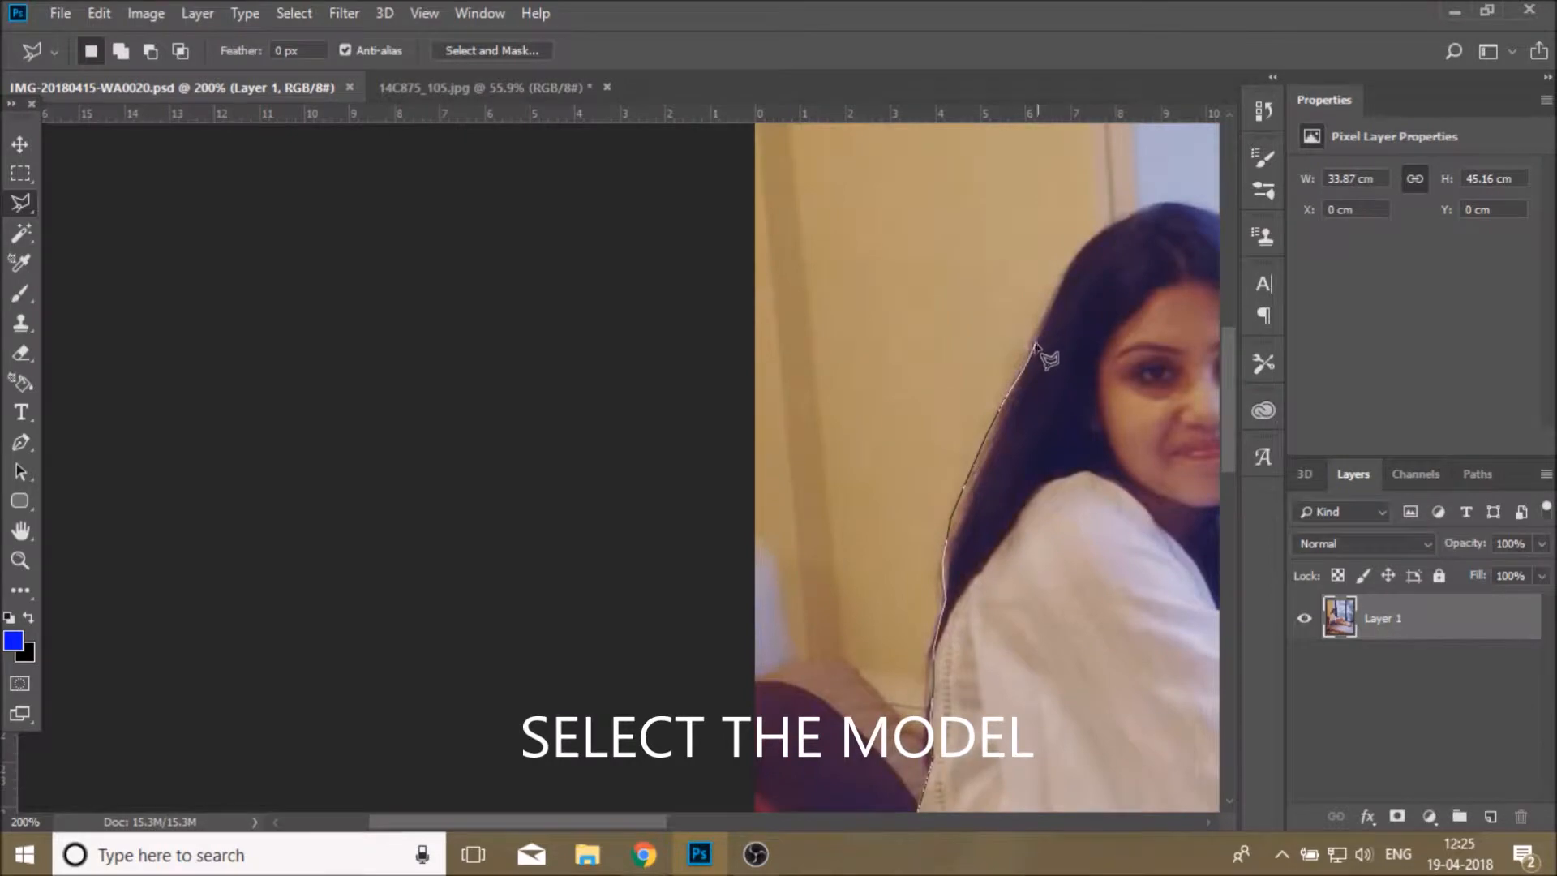
Outline the hair on the yellow-wall side of the head up to the crown with lasso points
scroll(1082, 239, "up", 3)
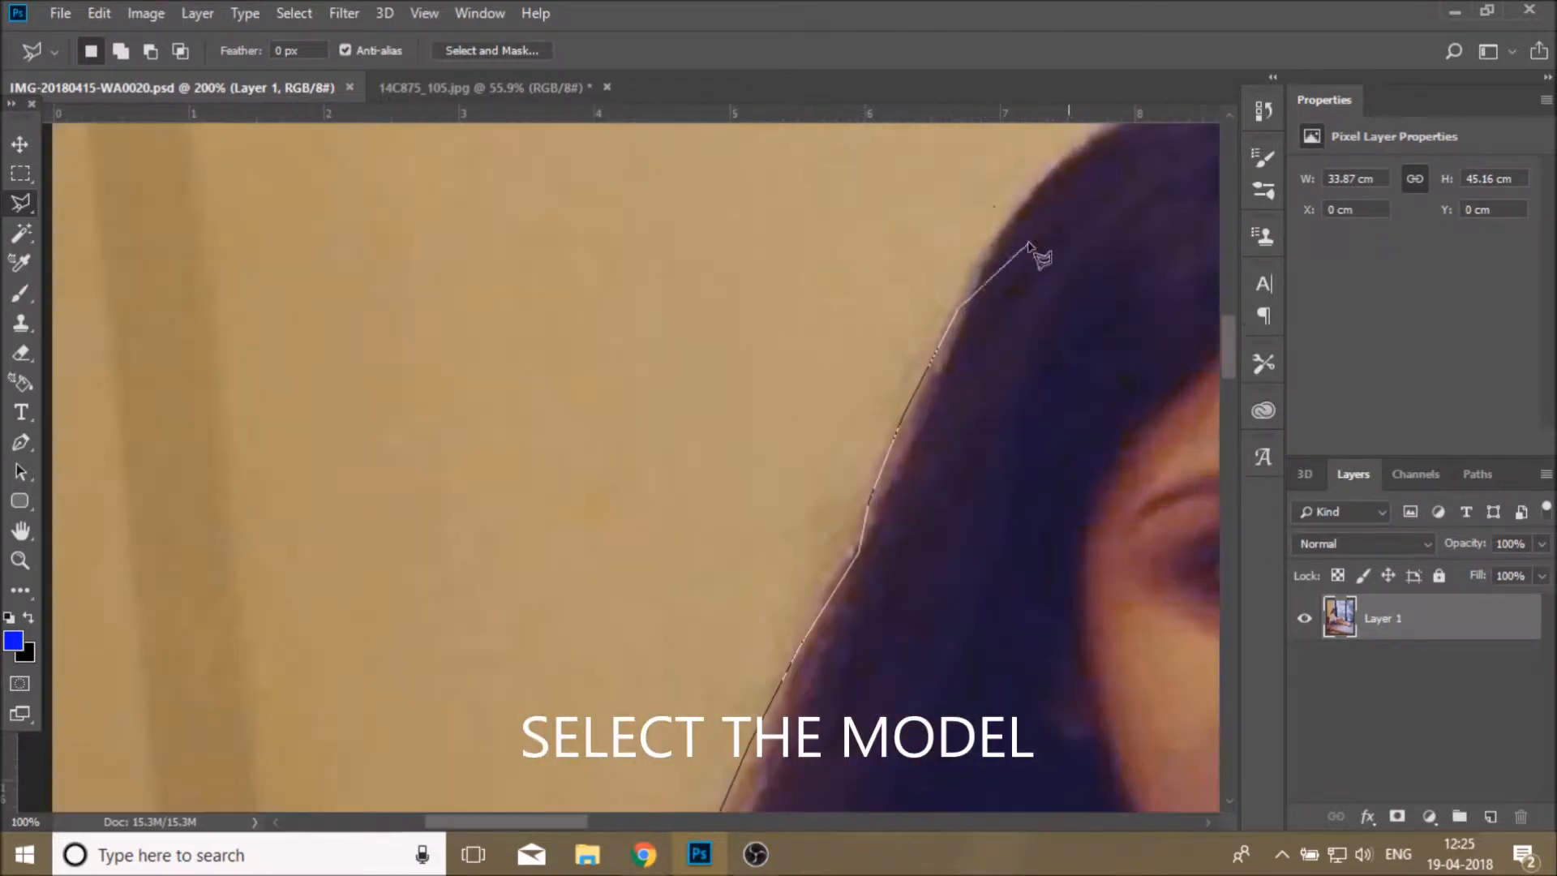
left_click(1022, 207)
left_click(1058, 165)
left_click_drag(1059, 166, 830, 271)
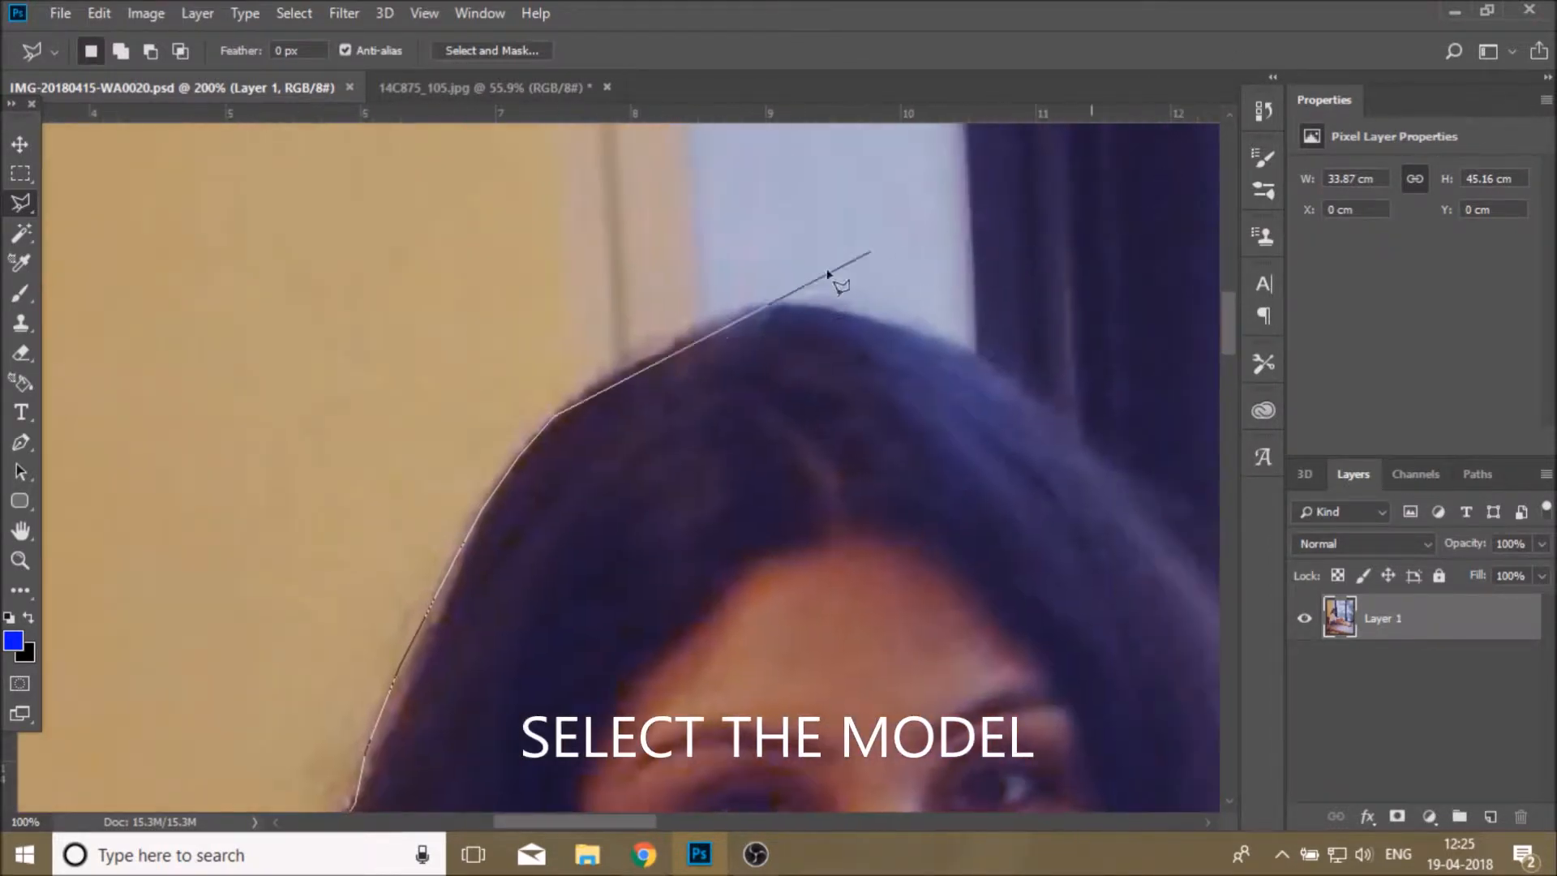
left_click(583, 397)
left_click(613, 375)
left_click(662, 350)
left_click(691, 333)
left_click(724, 319)
Continue the lasso outline over the crown and down the hair on the window side to about eye level
left_click(805, 303)
left_click(840, 312)
left_click(892, 325)
left_click(961, 347)
left_click(430, 351)
left_click(464, 370)
left_click(519, 411)
left_click(678, 591)
left_click(733, 706)
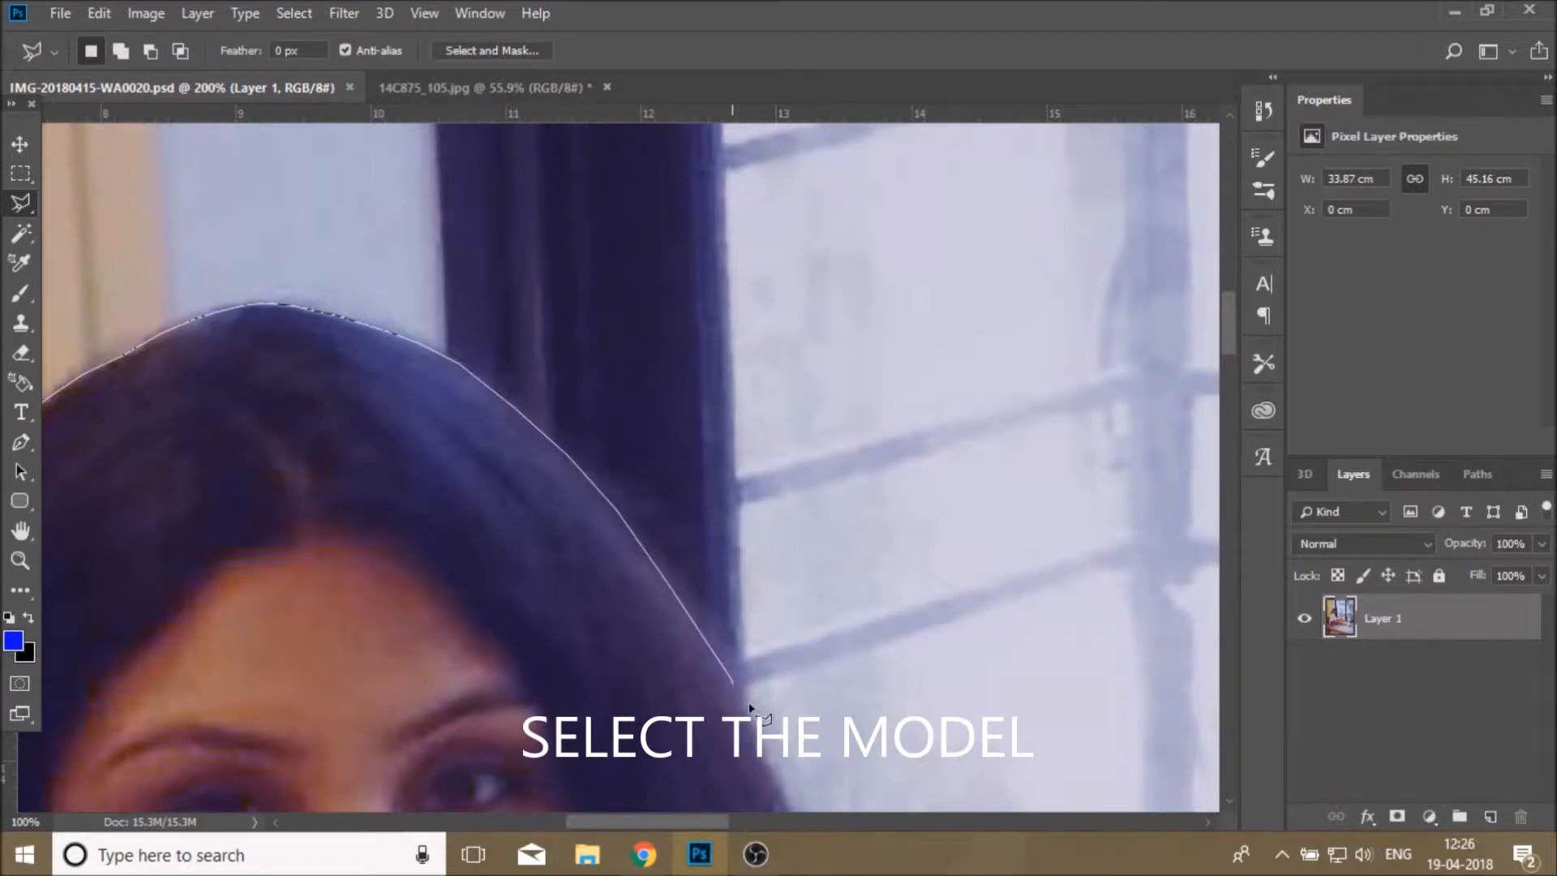
Follow the window-side edge of the hair with the lasso outline down past the cheek
left_click(567, 280)
left_click(590, 357)
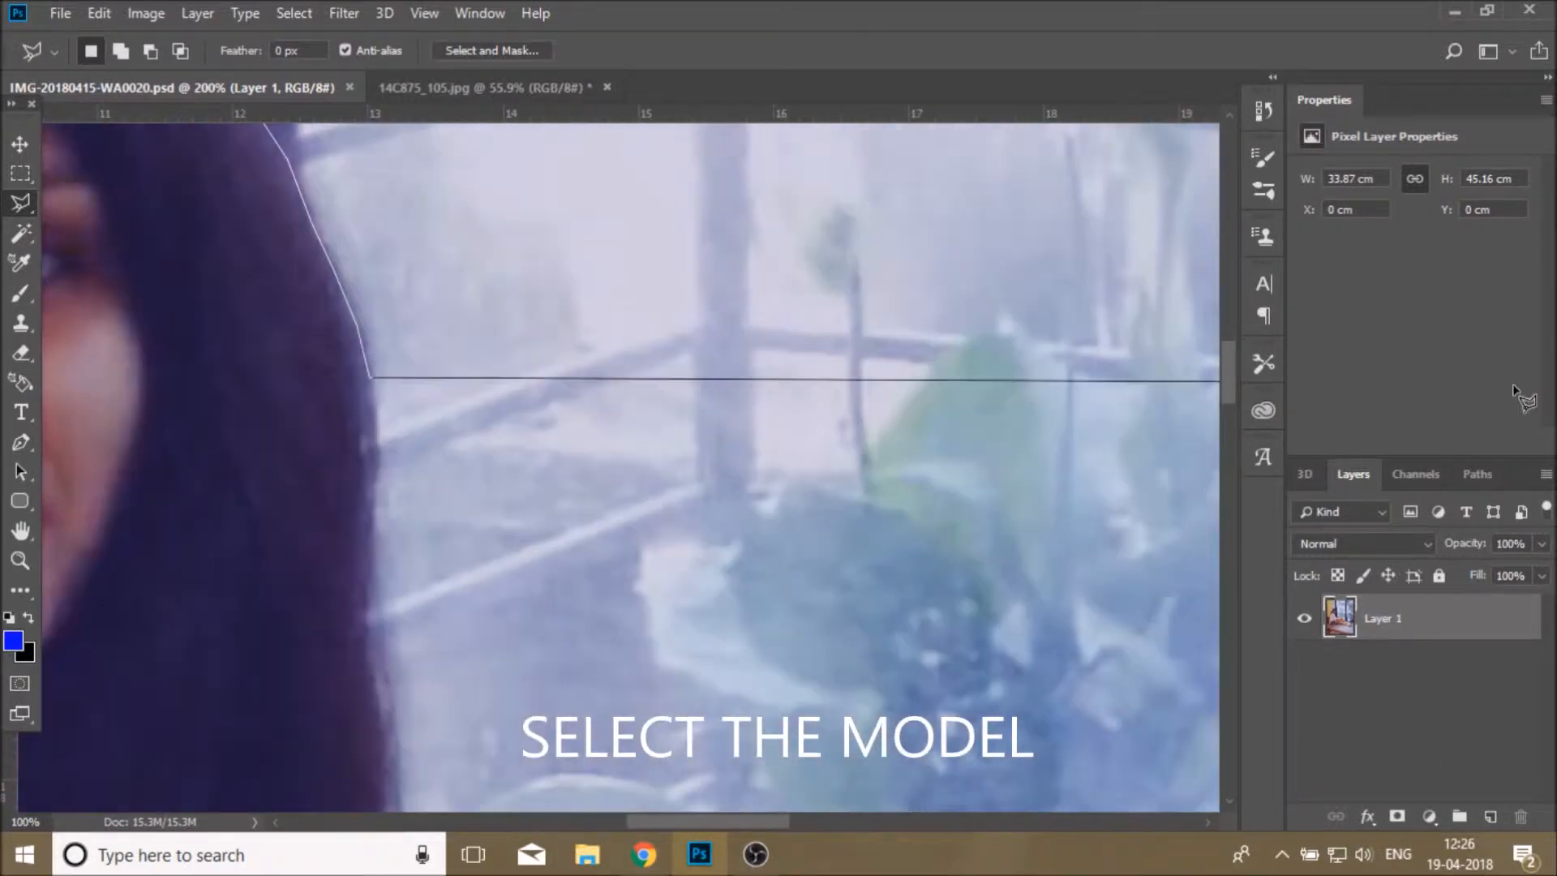
left_click_drag(600, 381, 340, 428)
left_click(338, 454)
left_click(334, 527)
left_click(332, 605)
Extend the lasso outline down the straight lower length of hair in front of the blurred plants
scroll(455, 511, "down", 3)
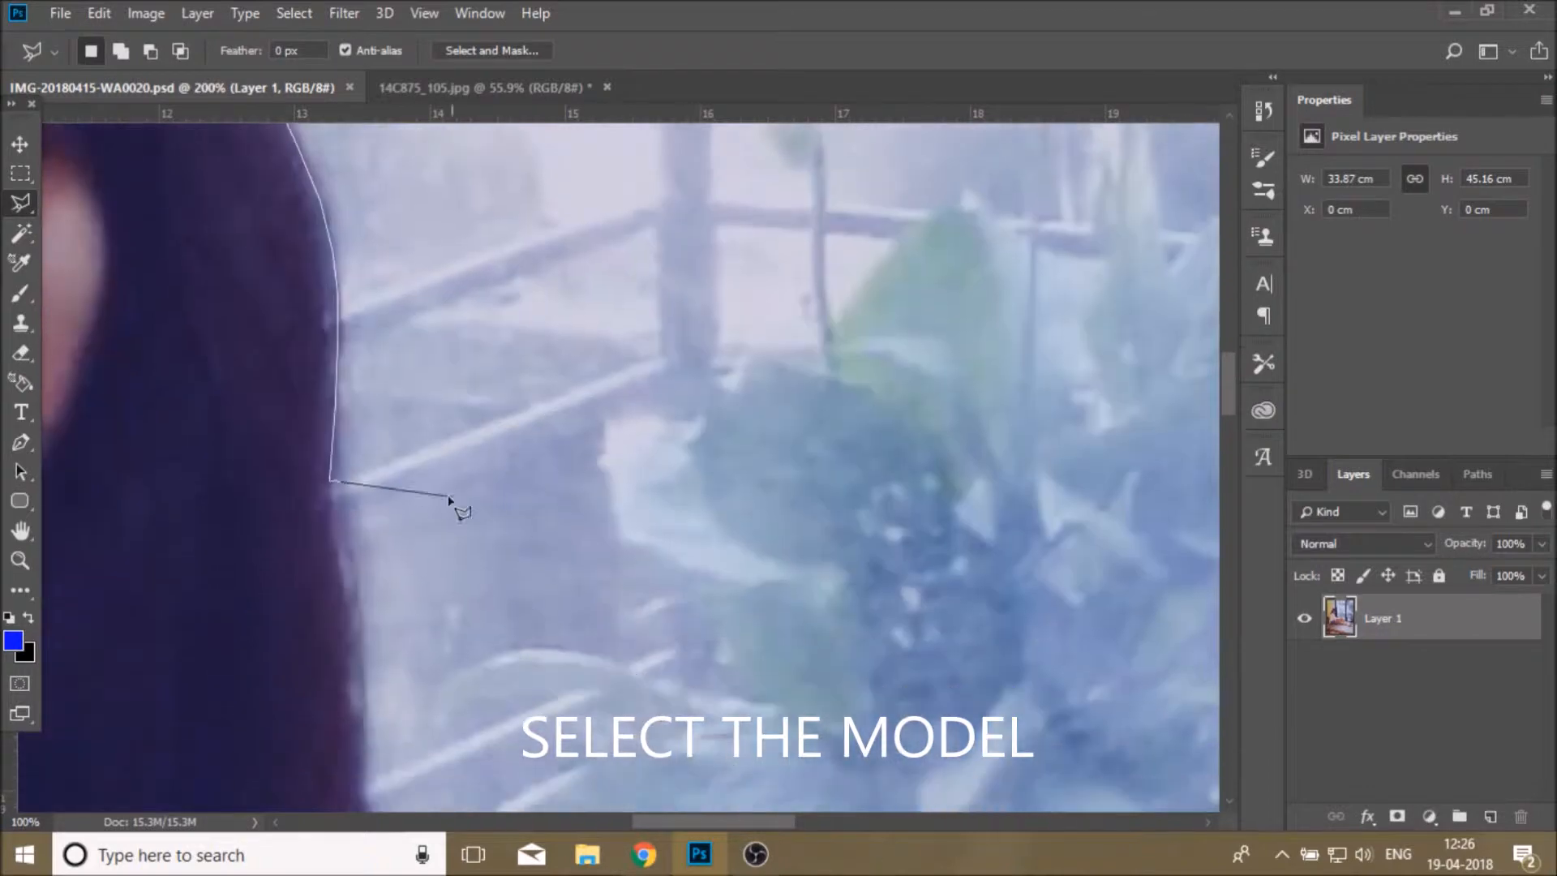
left_click(335, 409)
left_click(347, 470)
left_click(346, 516)
left_click(356, 567)
left_click(360, 613)
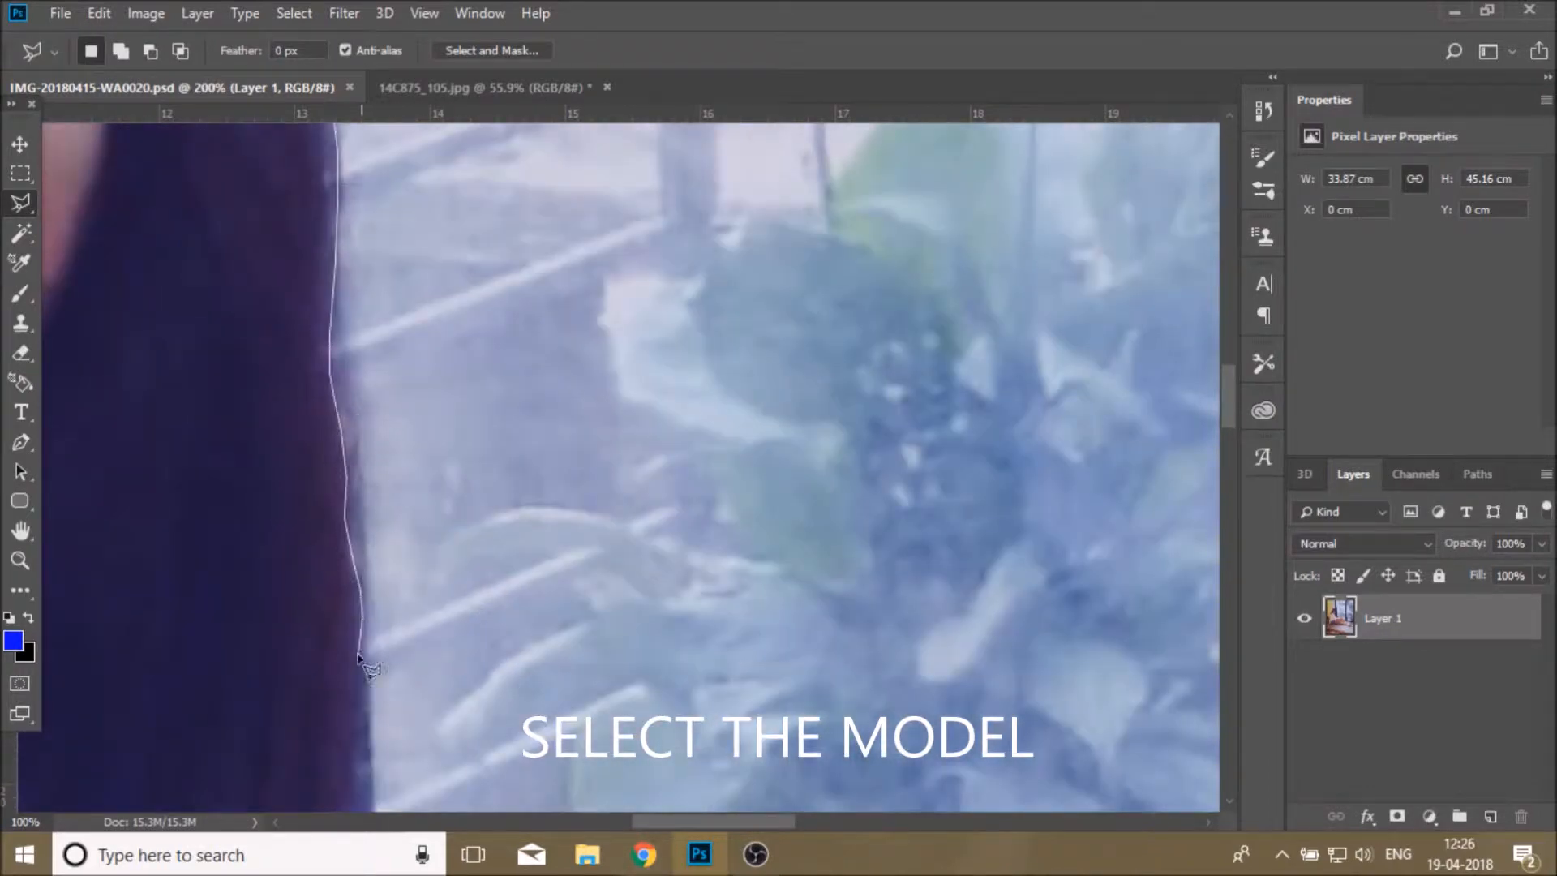
left_click(362, 657)
Bring the lasso outline down the last of the hair to the notch between the sleeve and the raised knee
scroll(365, 655, "down", 3)
scroll(369, 413, "down", 1)
left_click(366, 464)
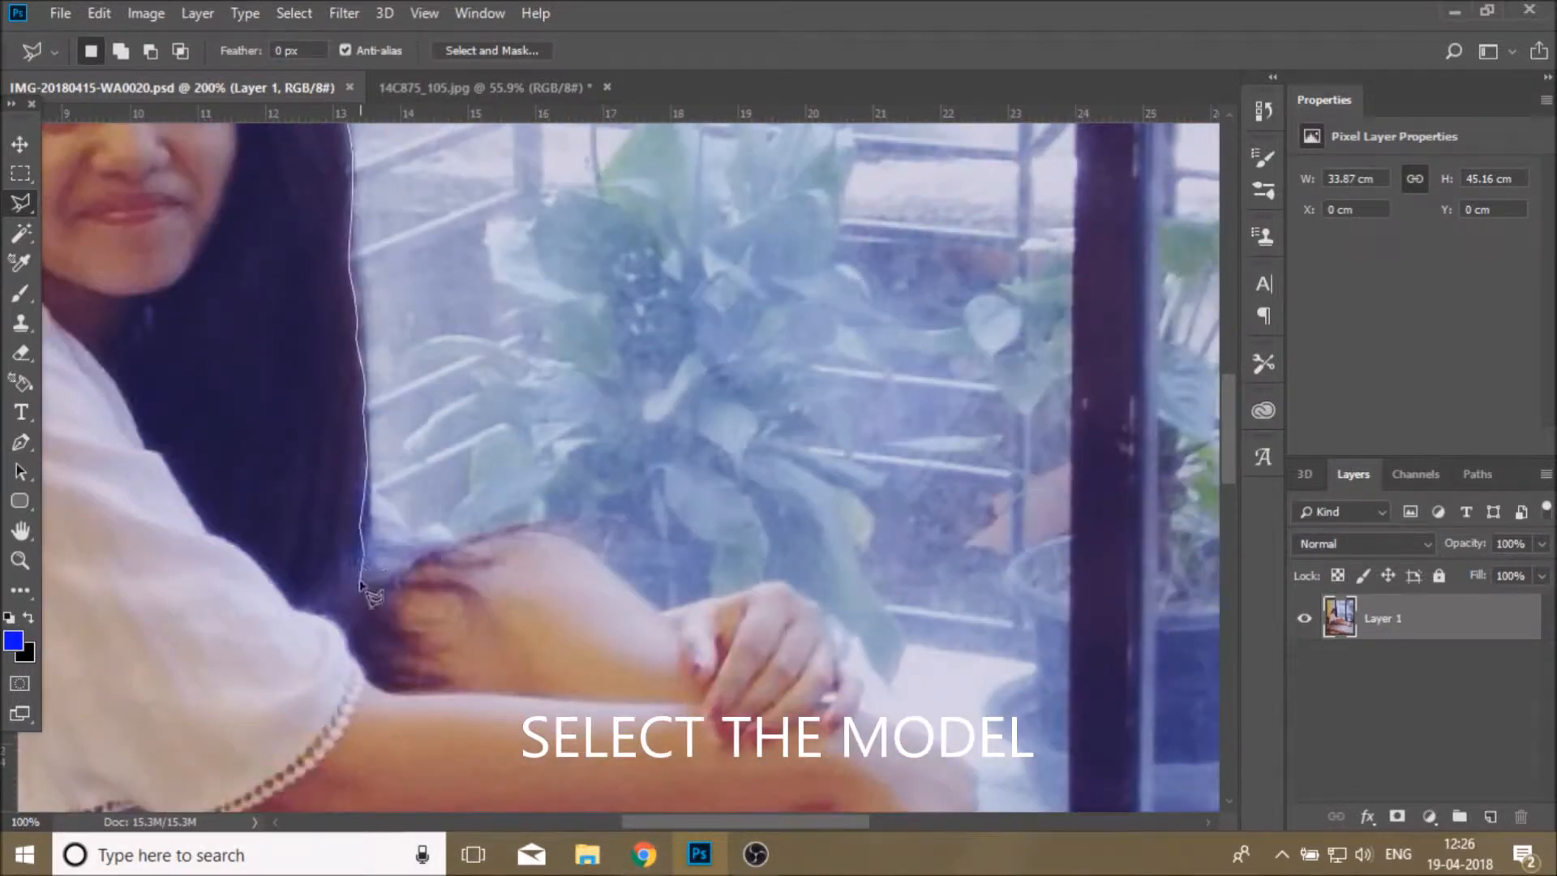
scroll(359, 565, "down", 1)
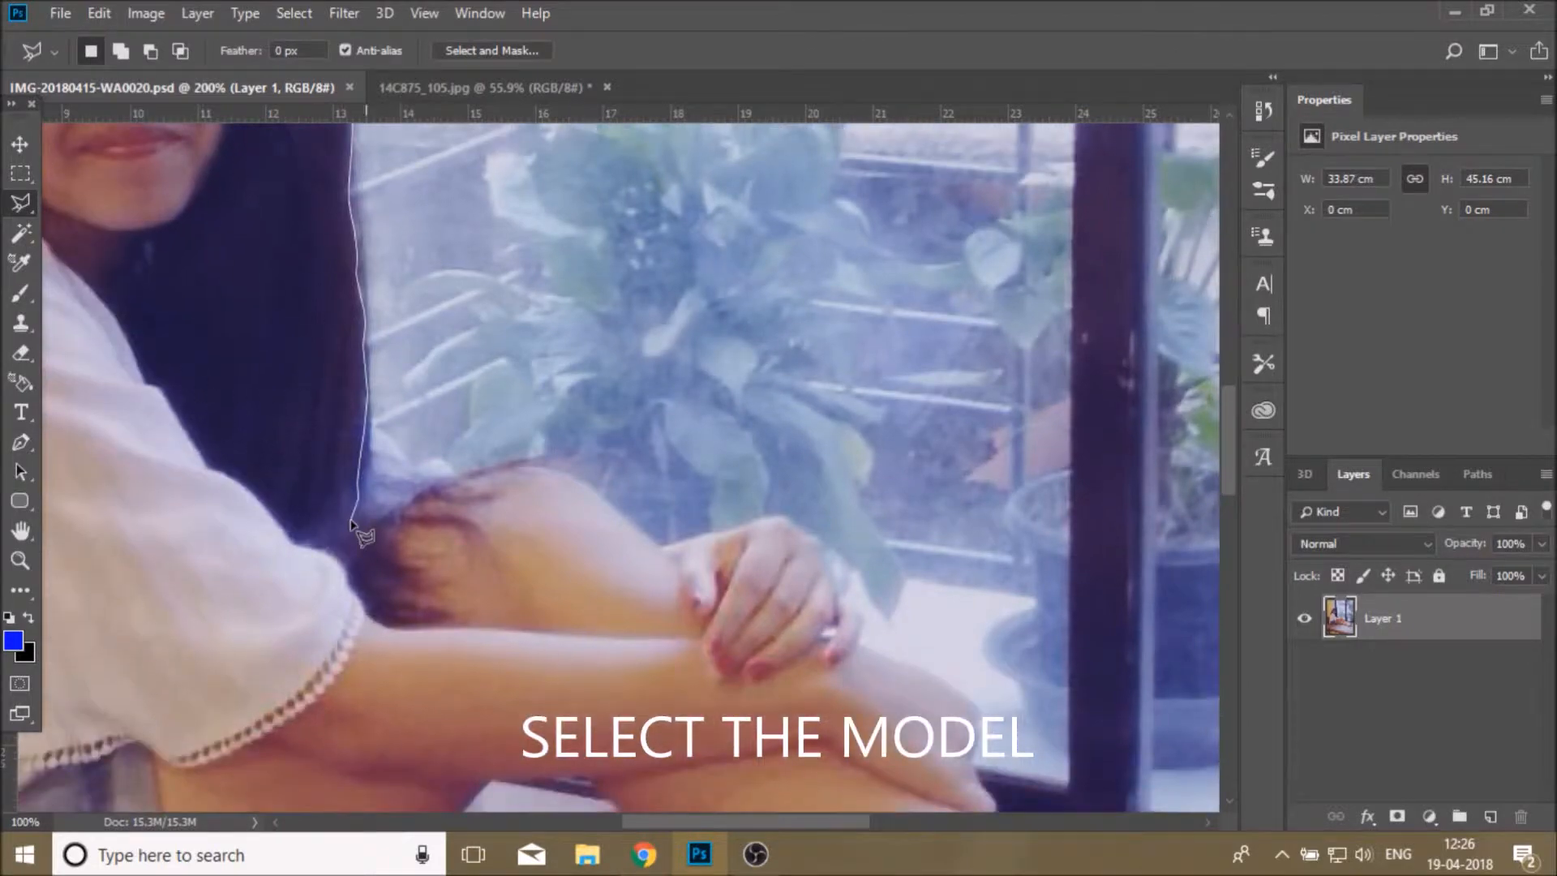
scroll(357, 560, "up", 1)
left_click(355, 637)
Trace the lasso outline from the sleeve notch around the hair strands and over the top of the raised knee
scroll(361, 648, "down", 1)
left_click(358, 645)
left_click(361, 628)
left_click(366, 612)
left_click(376, 596)
left_click(390, 580)
left_click(406, 572)
left_click(428, 560)
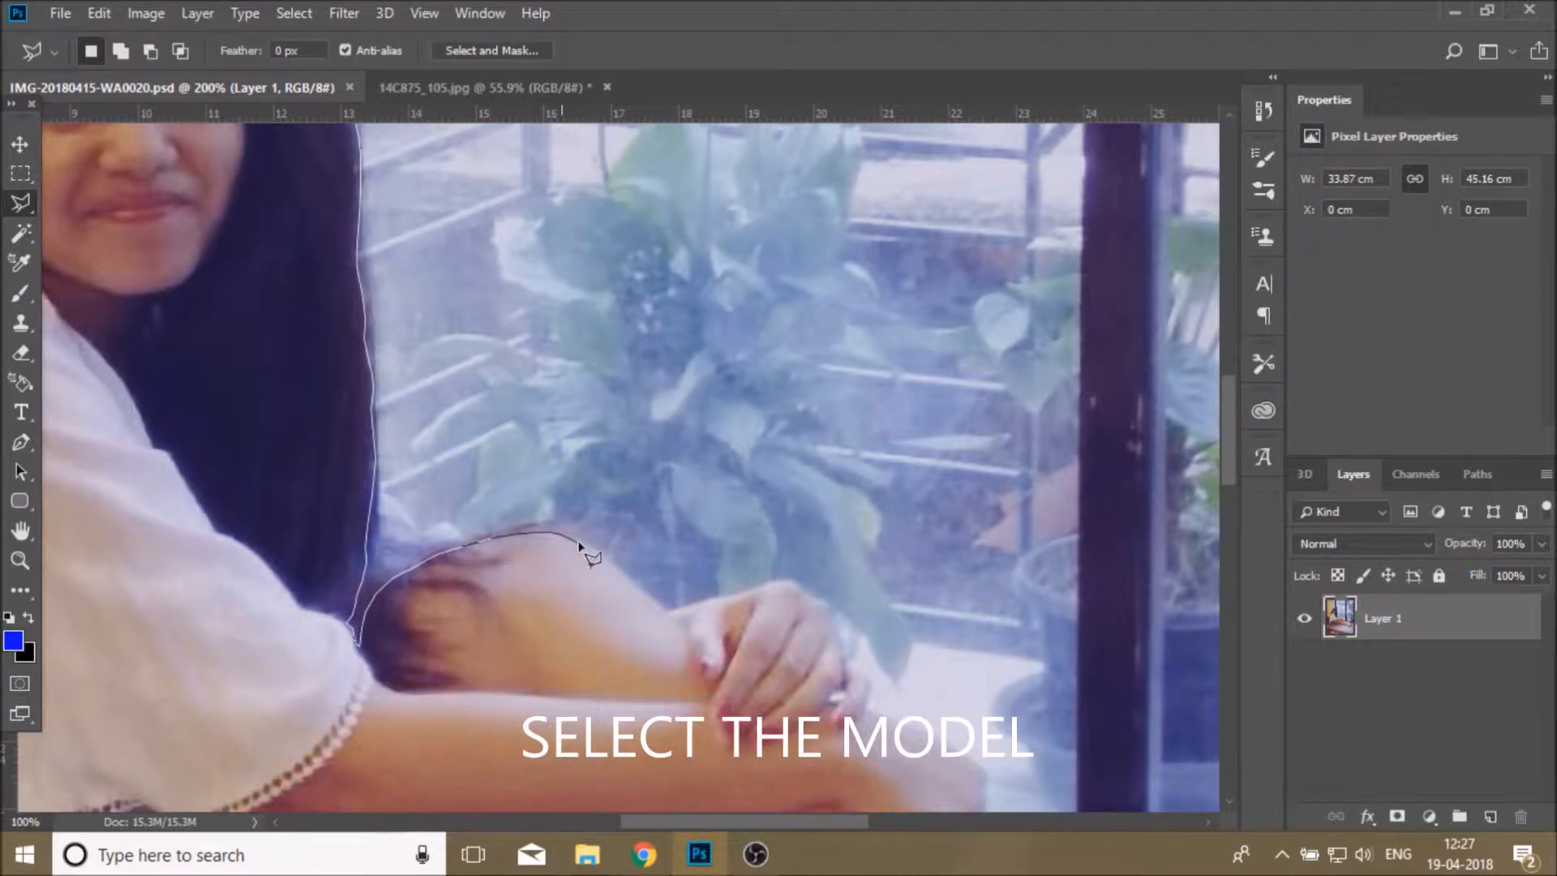
left_click(600, 554)
left_click(638, 589)
Outline the knee's slope down to the clasped hand and along its thumb side
mouse_move(803, 694)
left_mouse_down()
mouse_move(658, 600)
mouse_move(660, 421)
left_mouse_up()
scroll(660, 421, "up", 1)
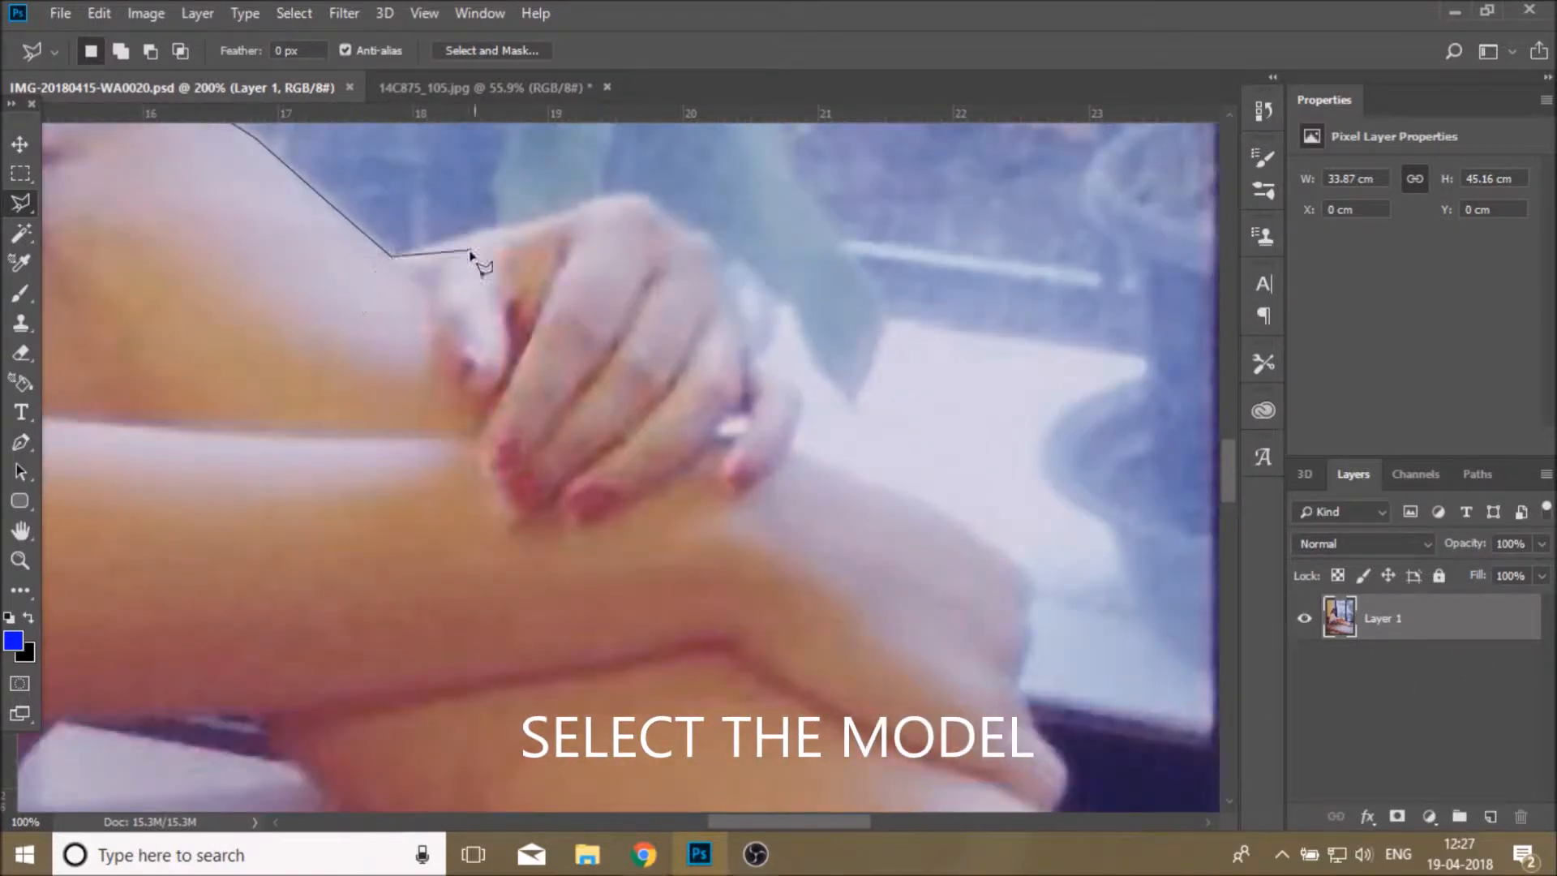
left_click(336, 209)
left_click(393, 254)
left_click(517, 230)
Trace the lasso outline over the knuckles of the upper hand and down around its little finger
left_click_drag(522, 236, 526, 421)
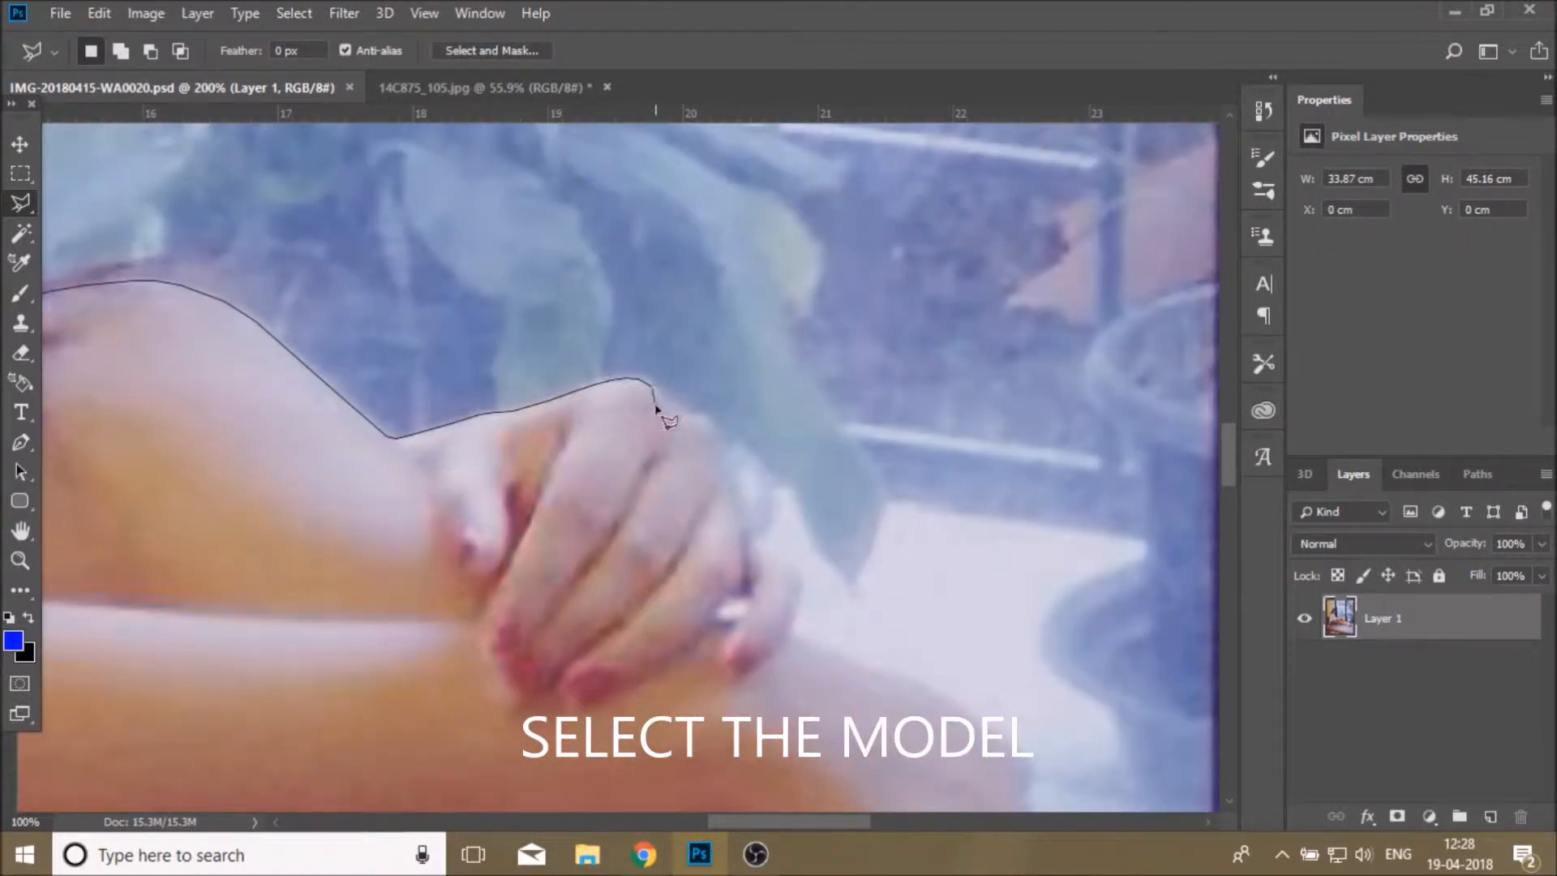
left_click(711, 425)
left_click_drag(673, 376, 492, 297)
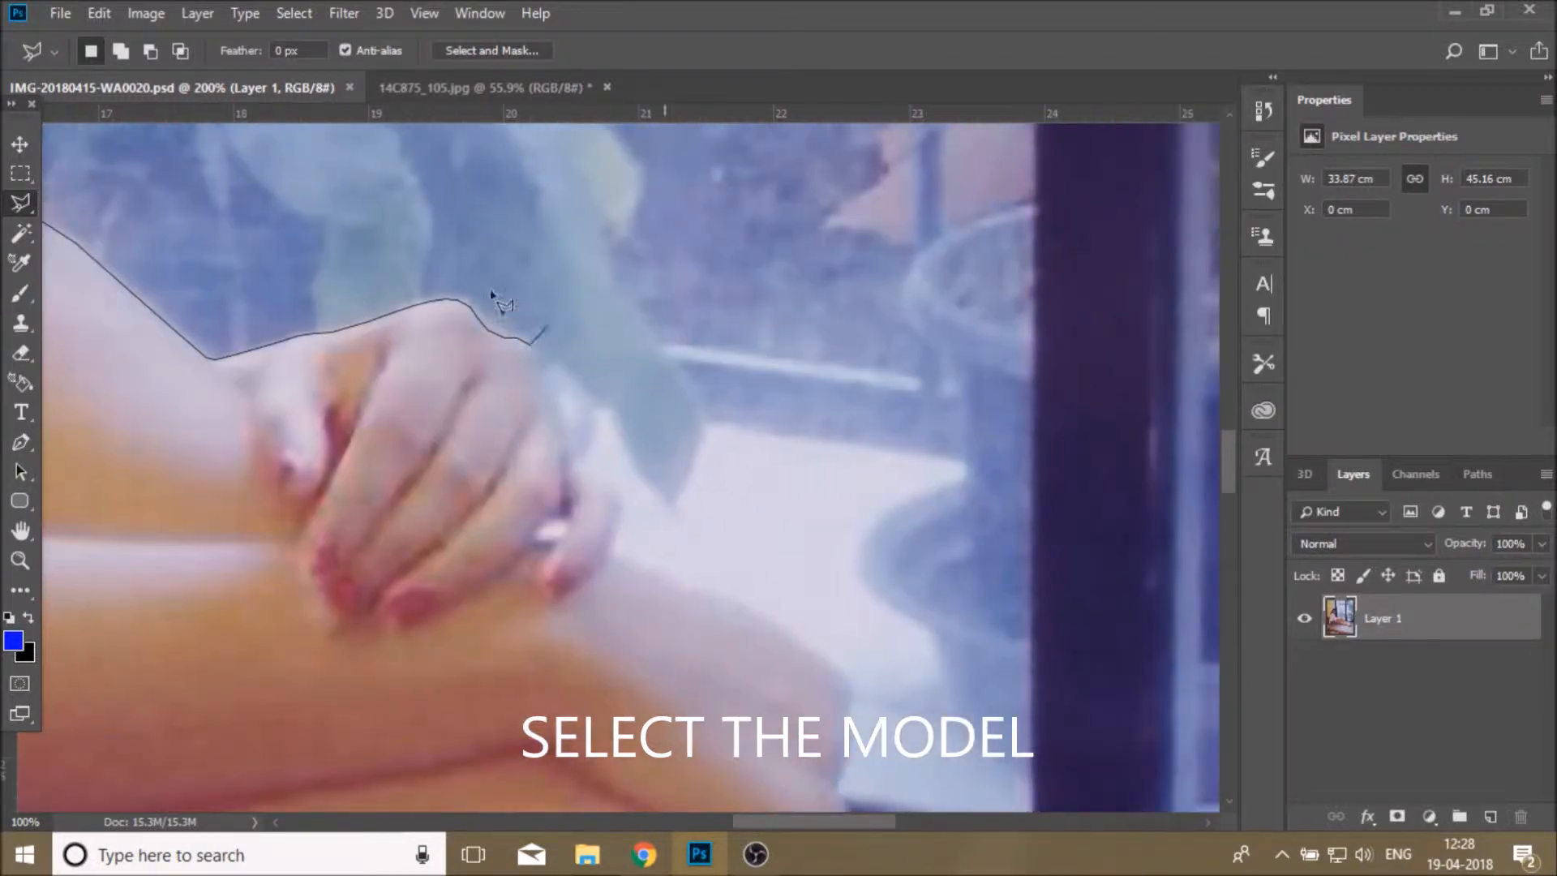
left_click(533, 352)
scroll(539, 370, "down", 1)
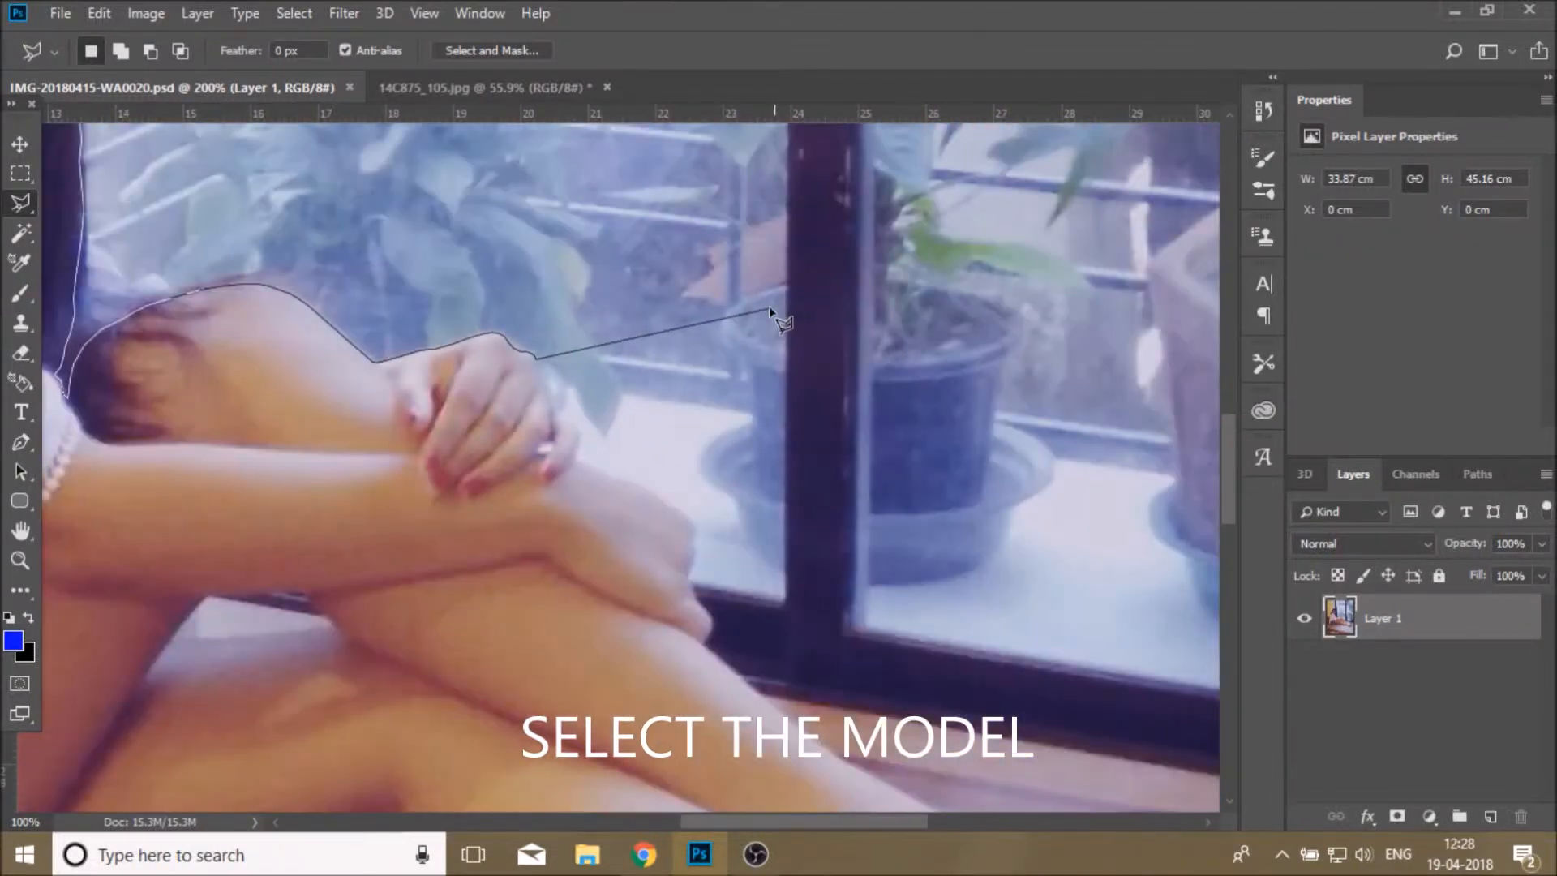
scroll(662, 367, "up", 1)
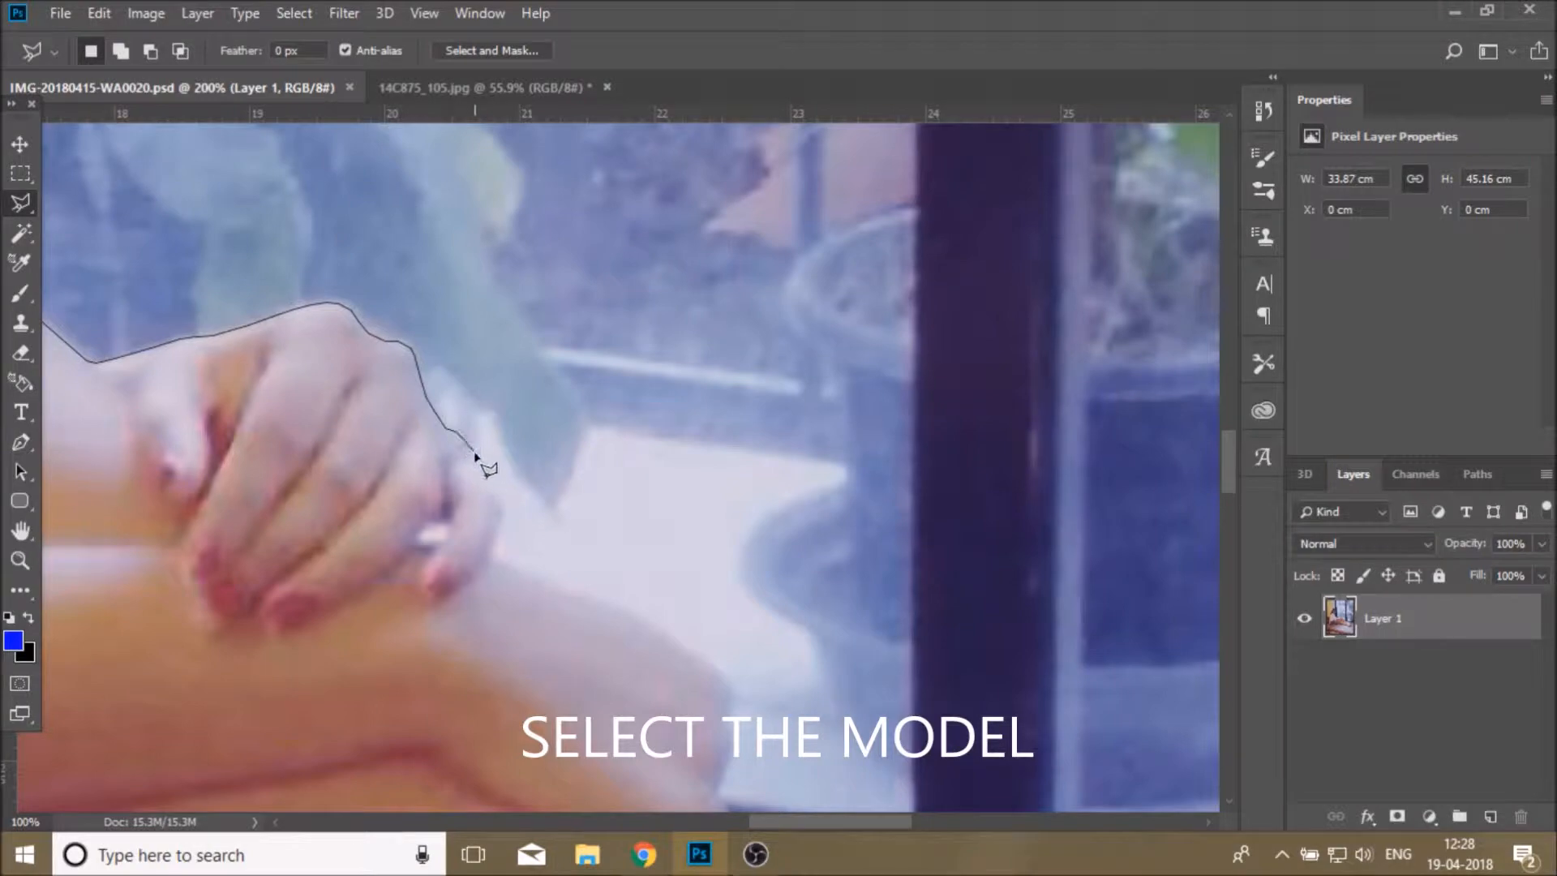
left_click(488, 557)
Outline the back and fingertips of the lower hand where it rests on the shin
scroll(614, 603, "down", 3)
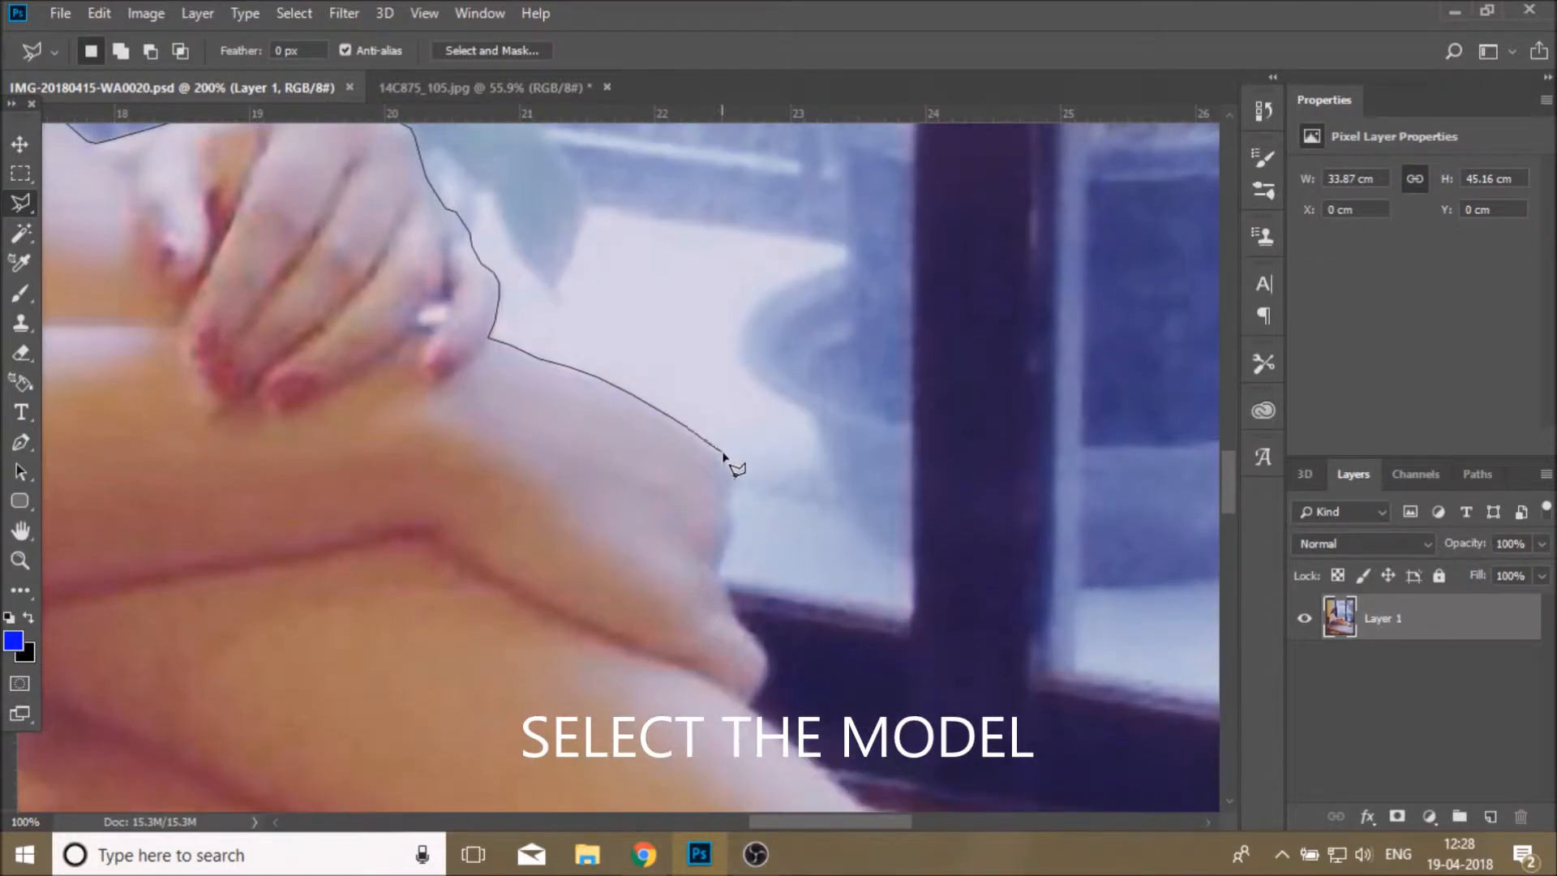
left_click(720, 571)
left_click(734, 619)
scroll(758, 472, "down", 3)
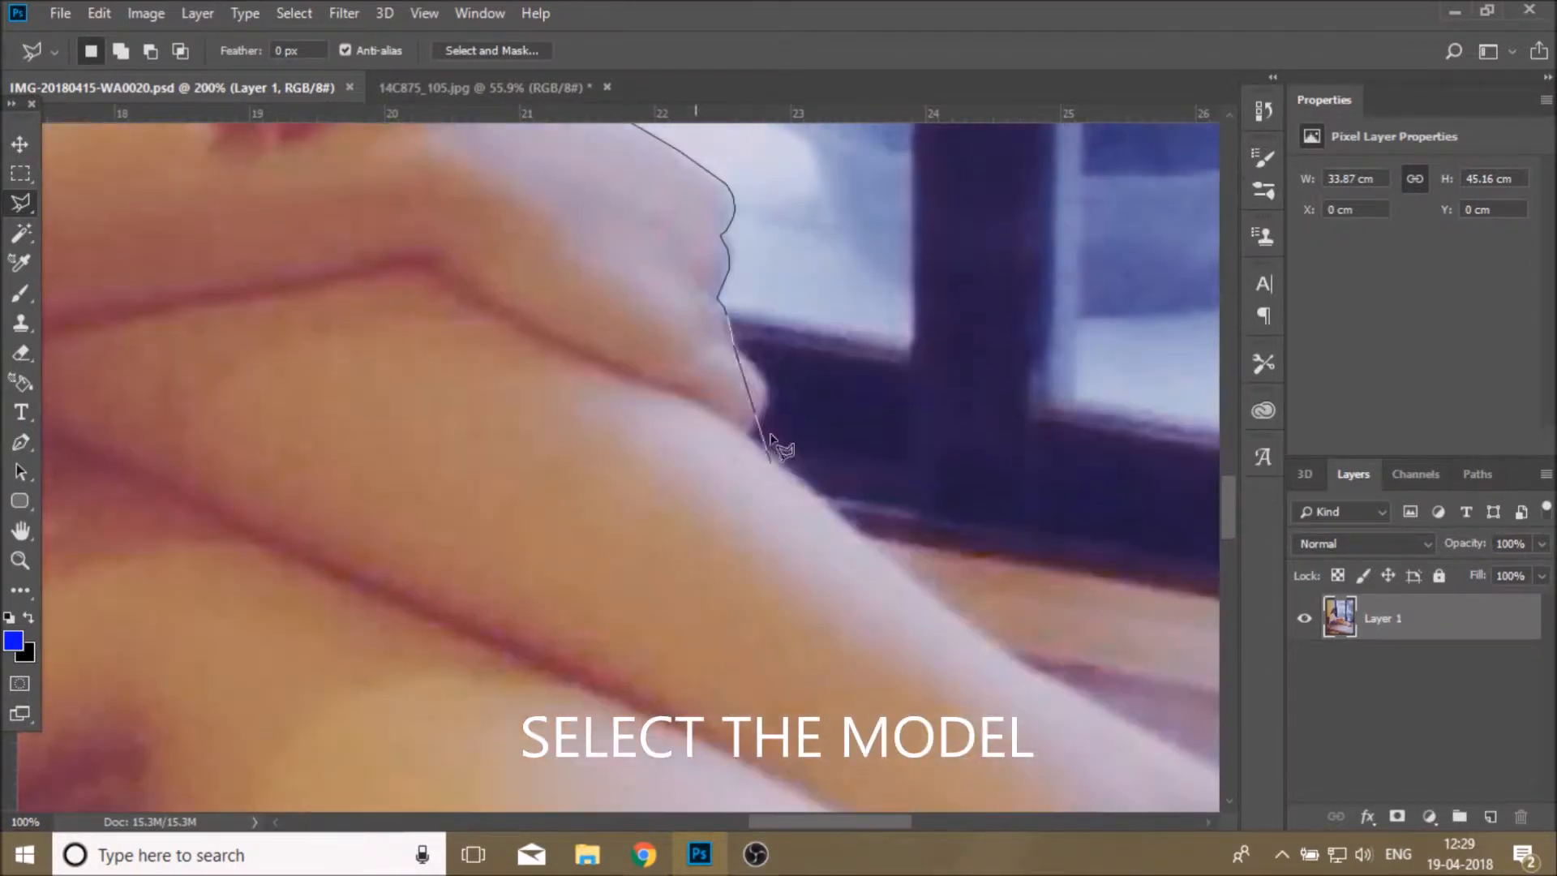
left_click(753, 366)
scroll(755, 369, "right", 3)
left_click(566, 377)
left_click(570, 394)
left_click(567, 410)
Trace the lasso outline along the far shin and around the toes of both feet, closing the selection around the model
left_click(578, 464)
left_click(205, 255)
left_click(288, 330)
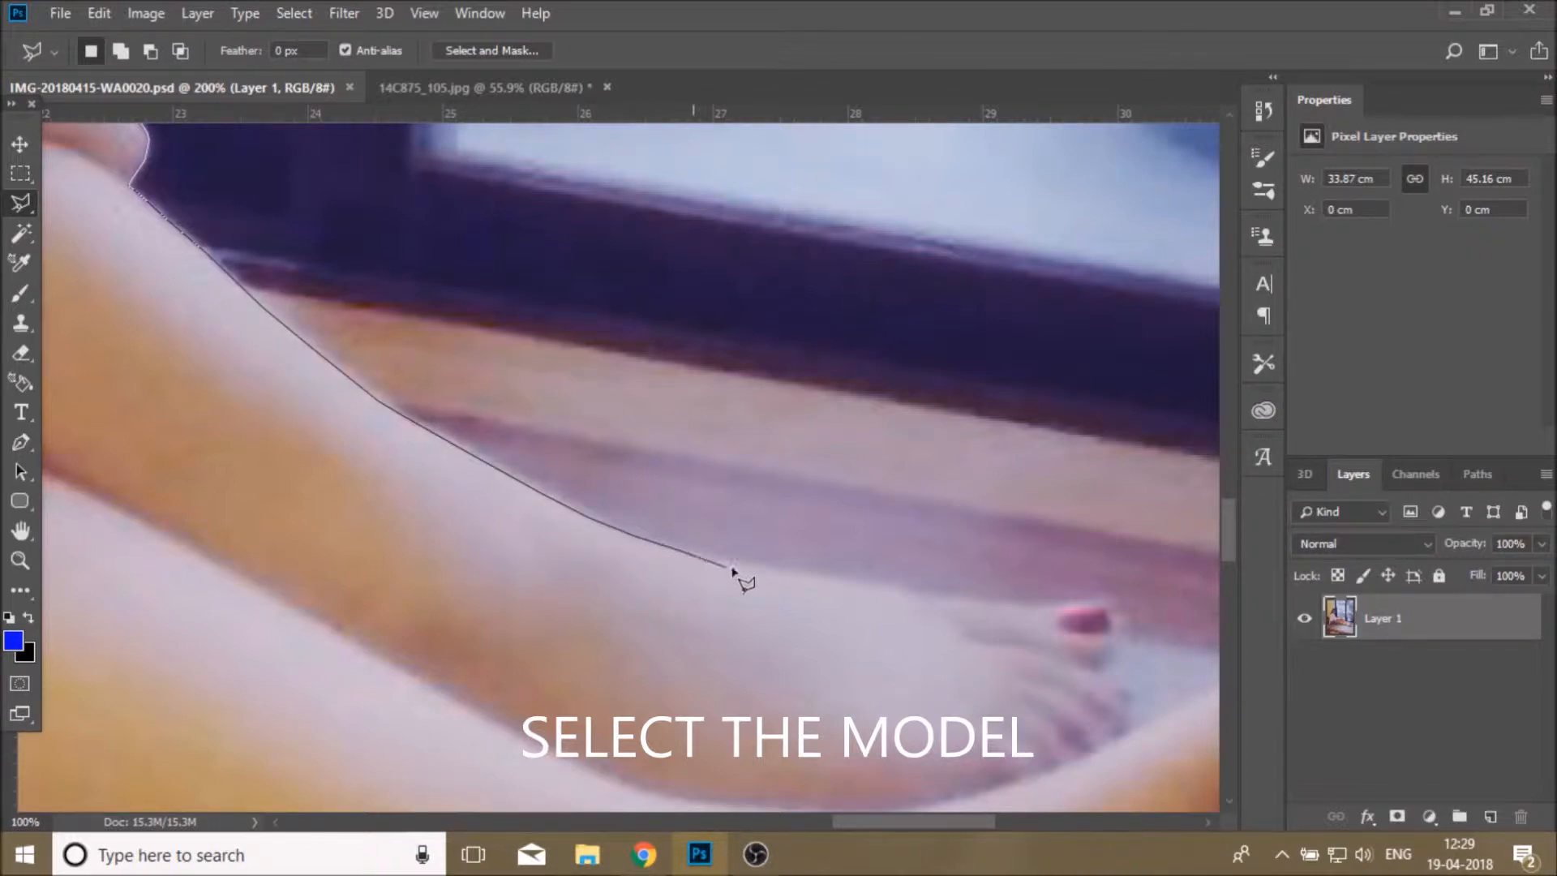
left_click(970, 603)
left_click(1035, 609)
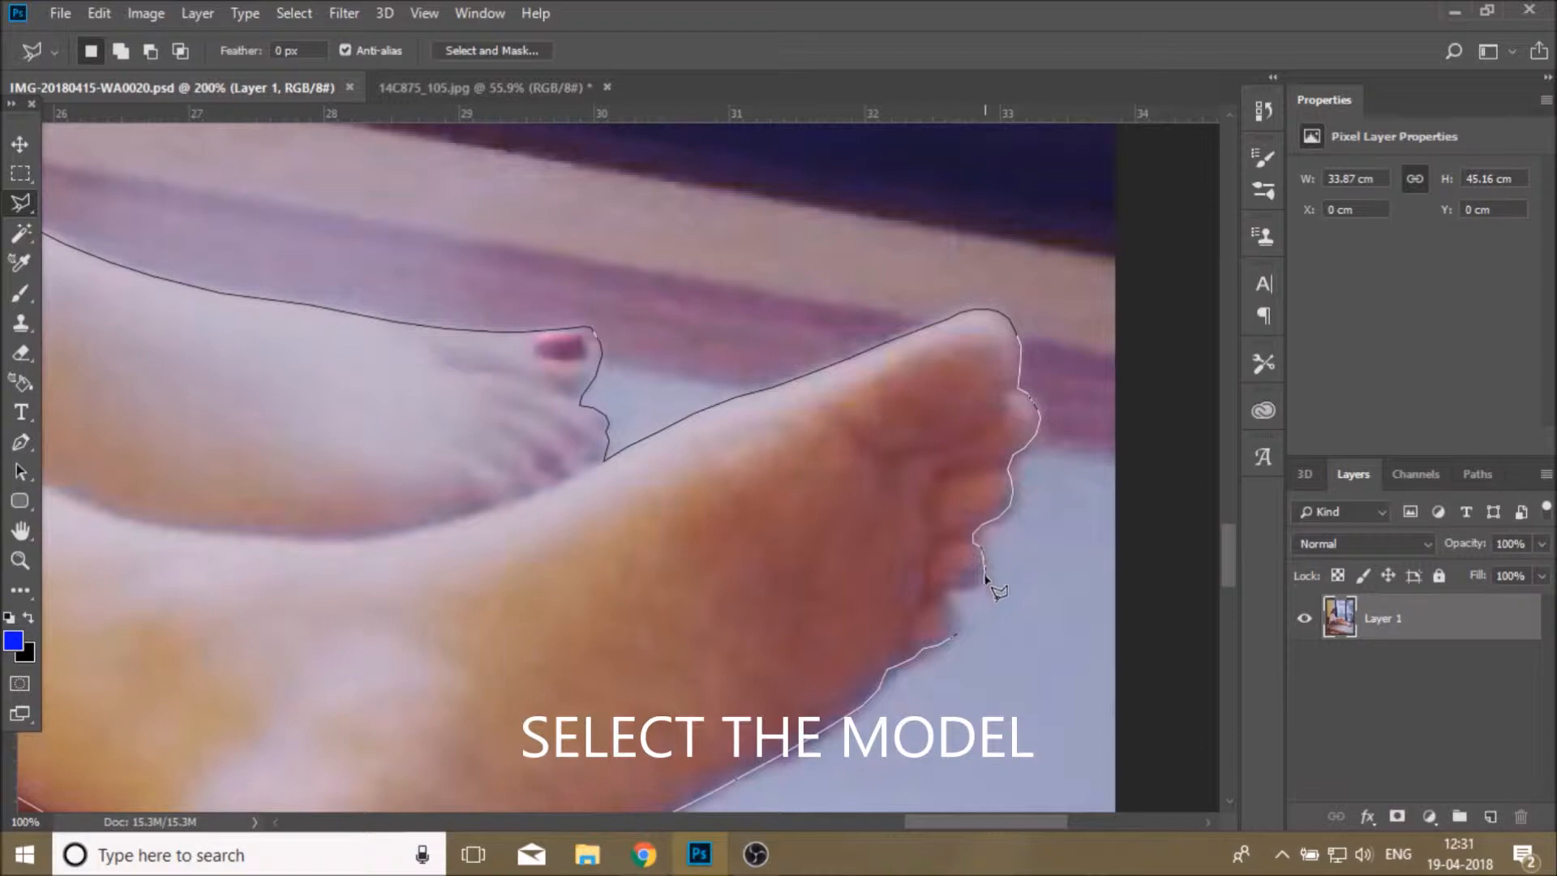
double_click(958, 622)
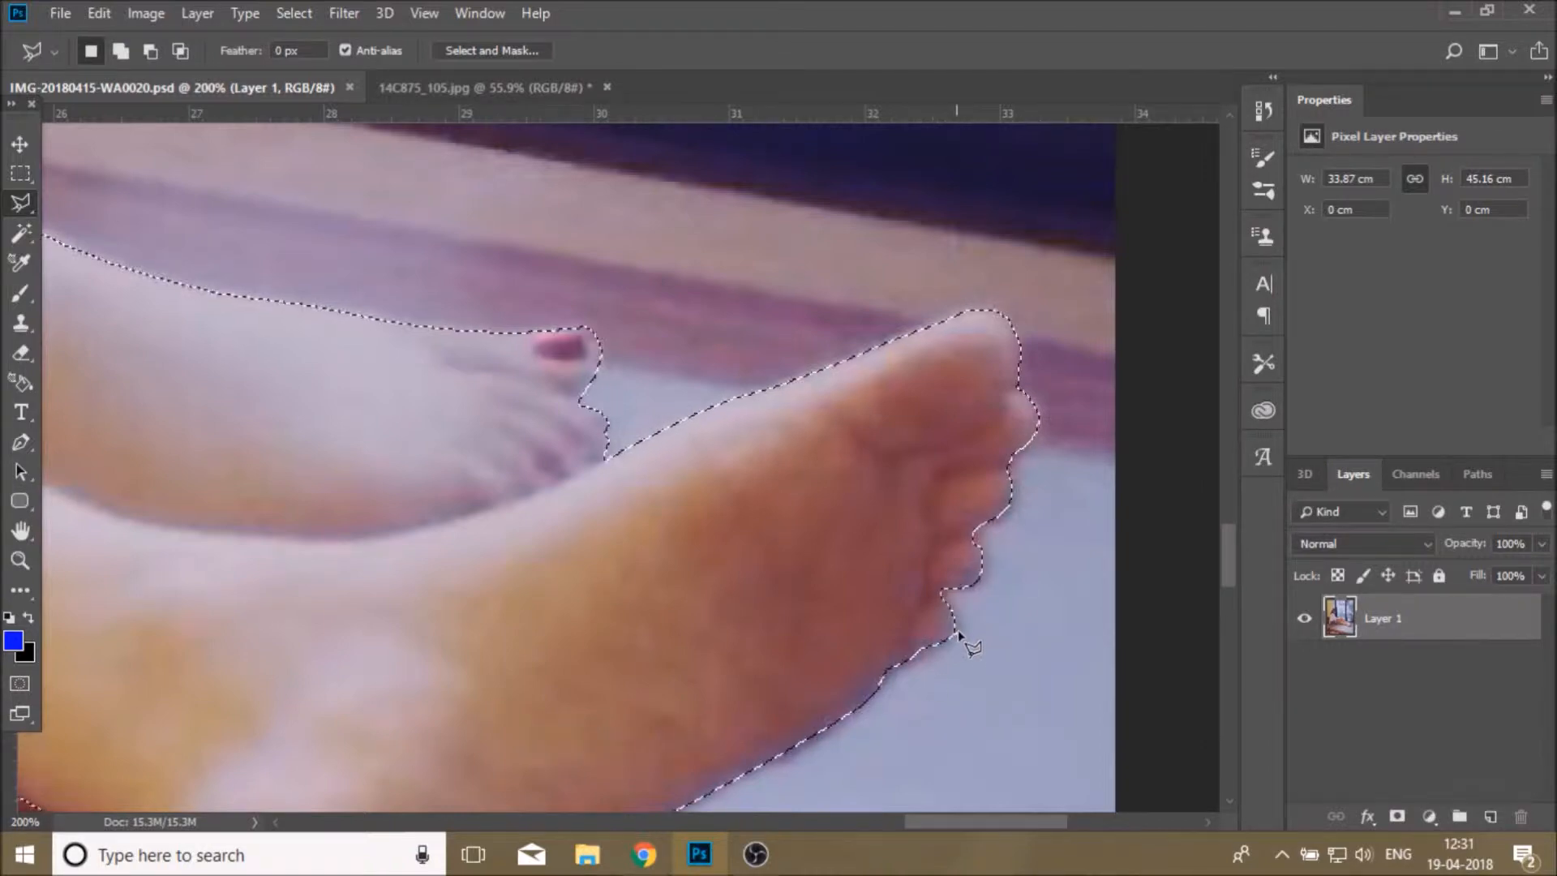
Open the model's selection in the Select and Mask workspace for edge refinement
key("z")
key("ctrl+0")
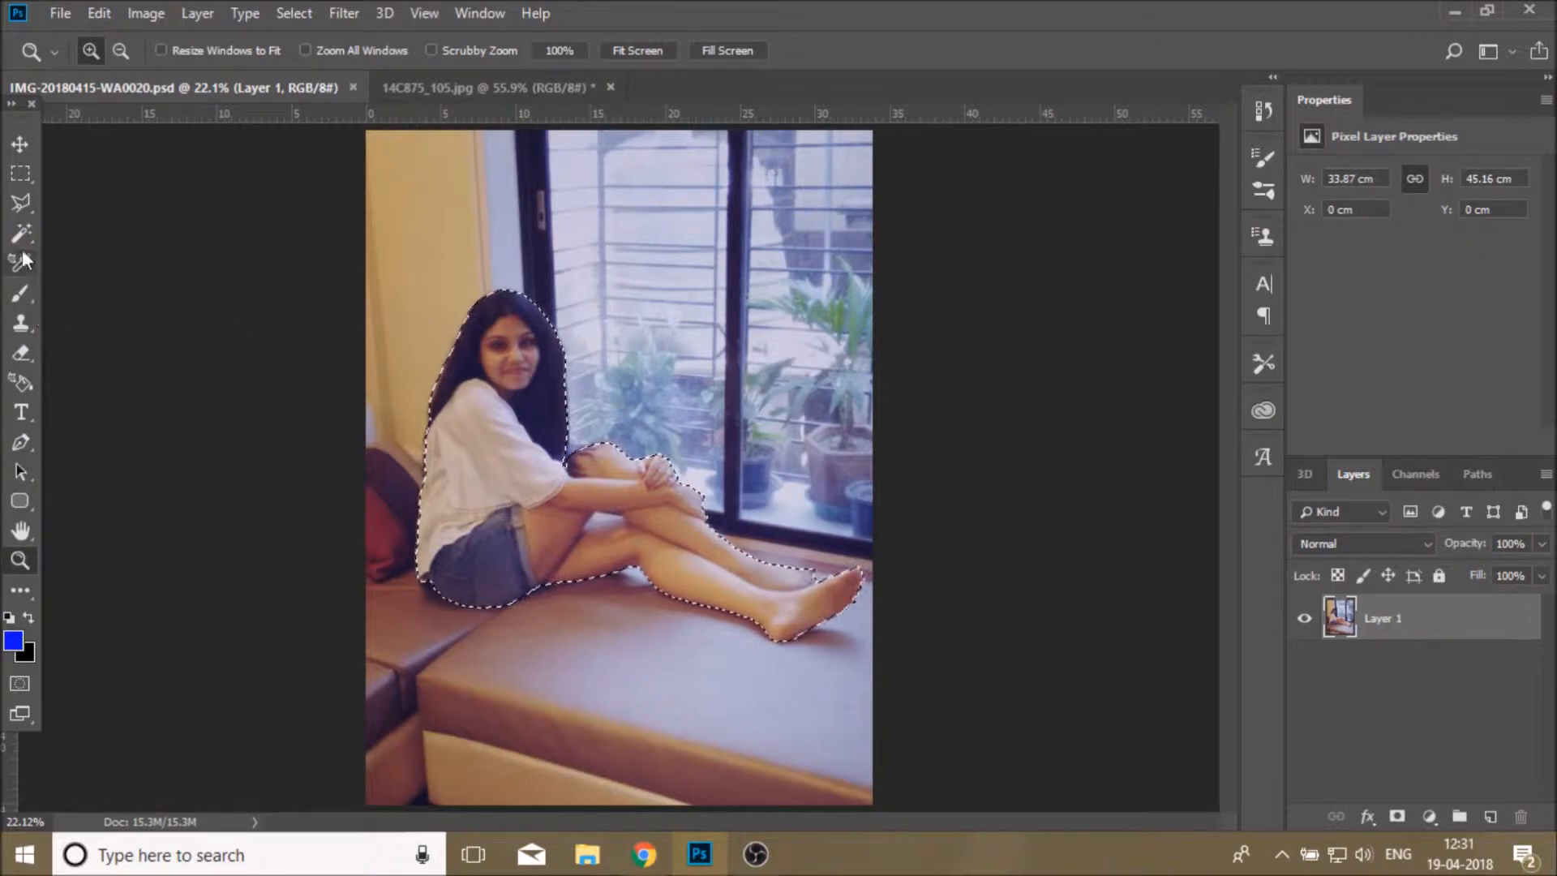
left_click(20, 203)
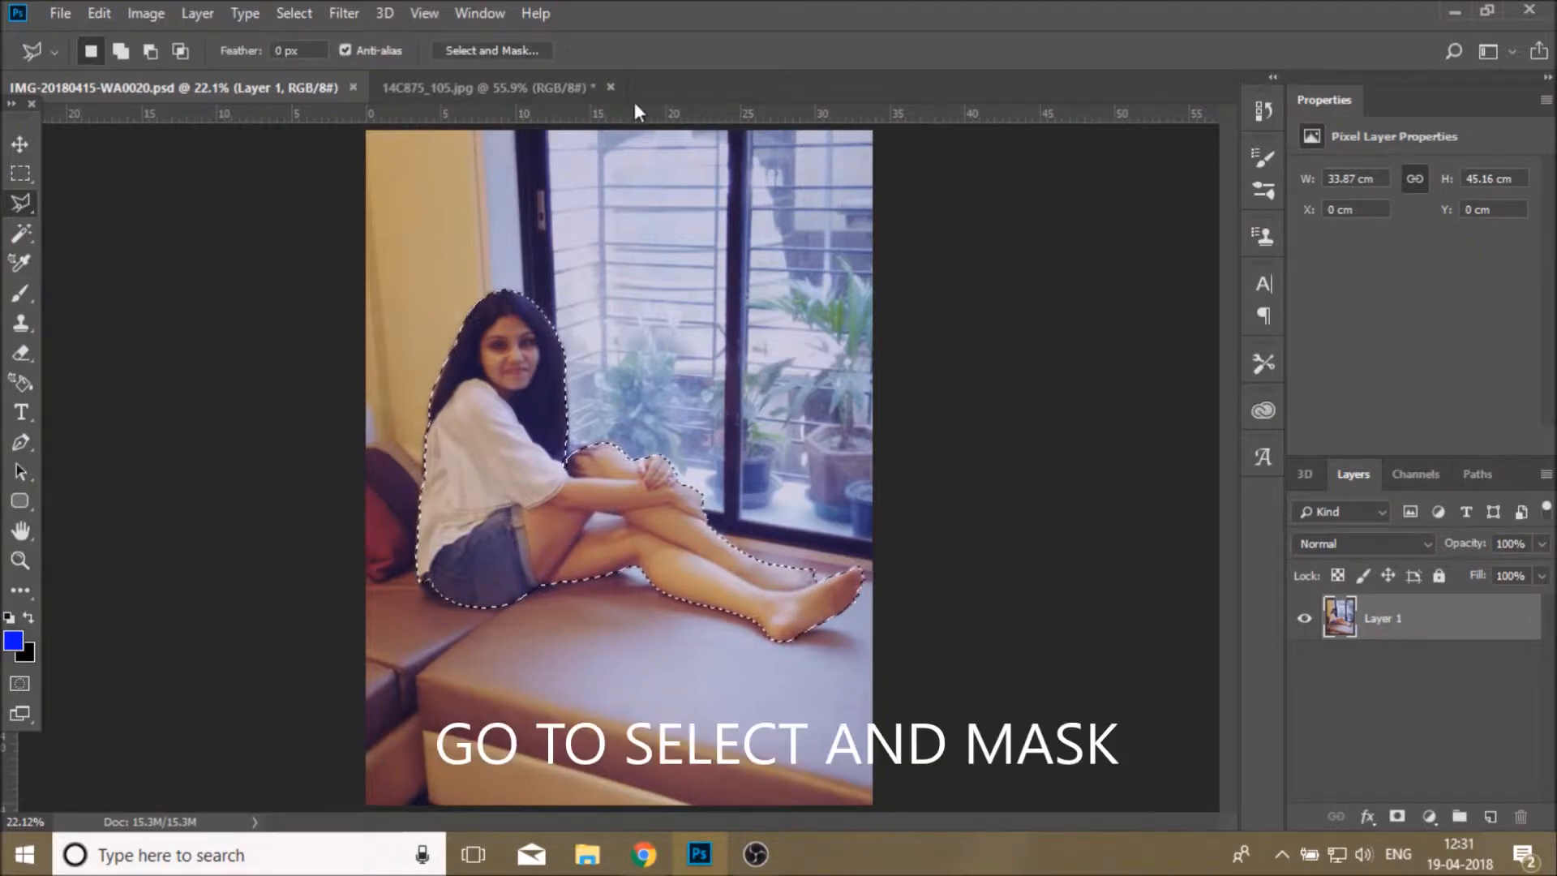
left_click(493, 53)
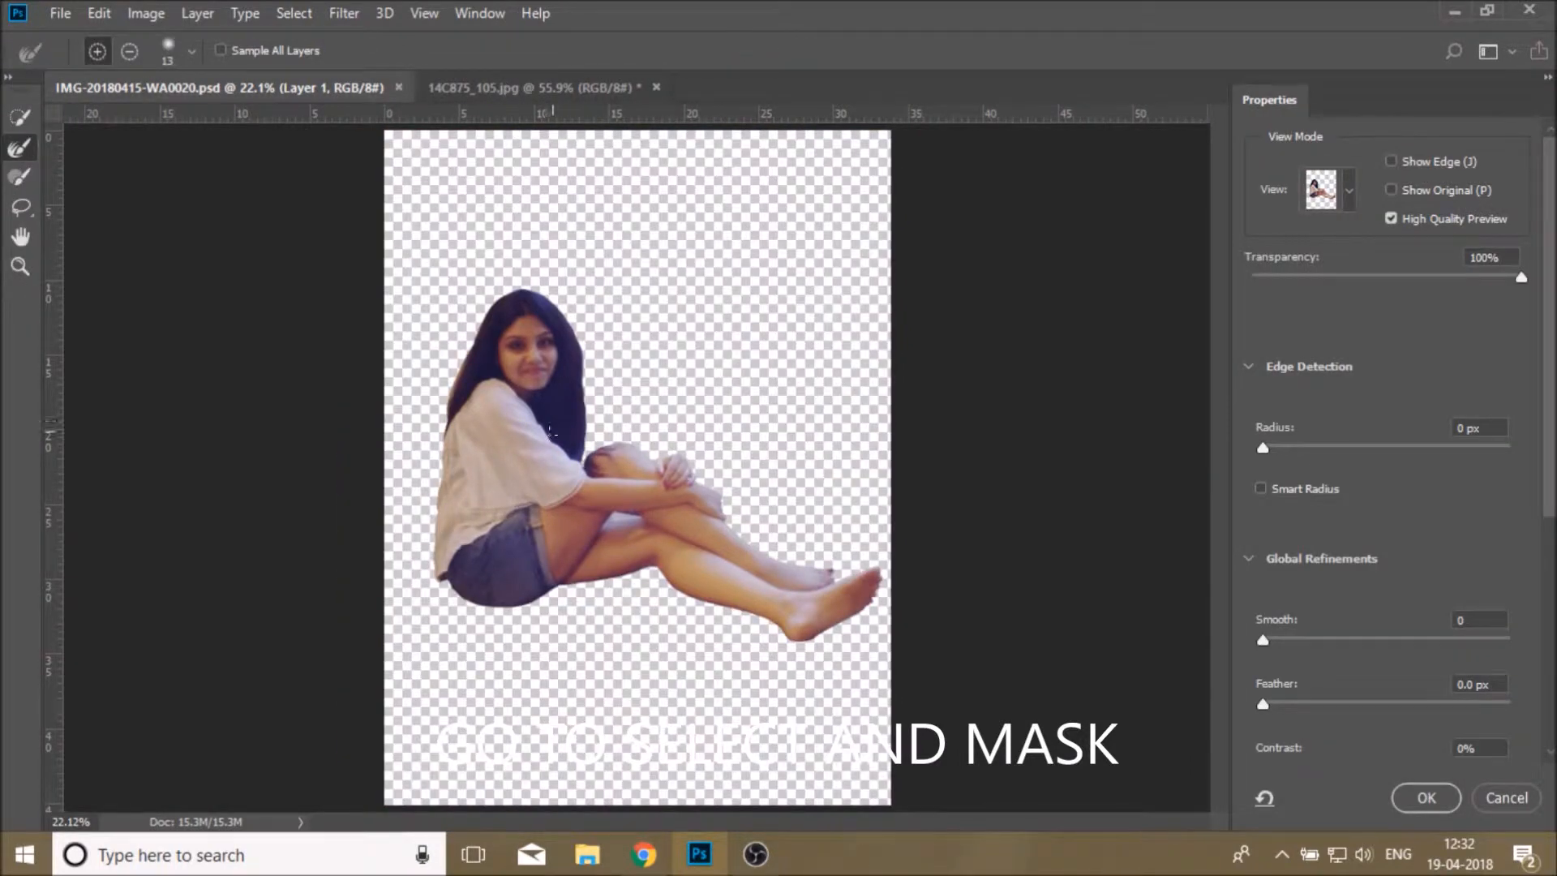
left_click(20, 266)
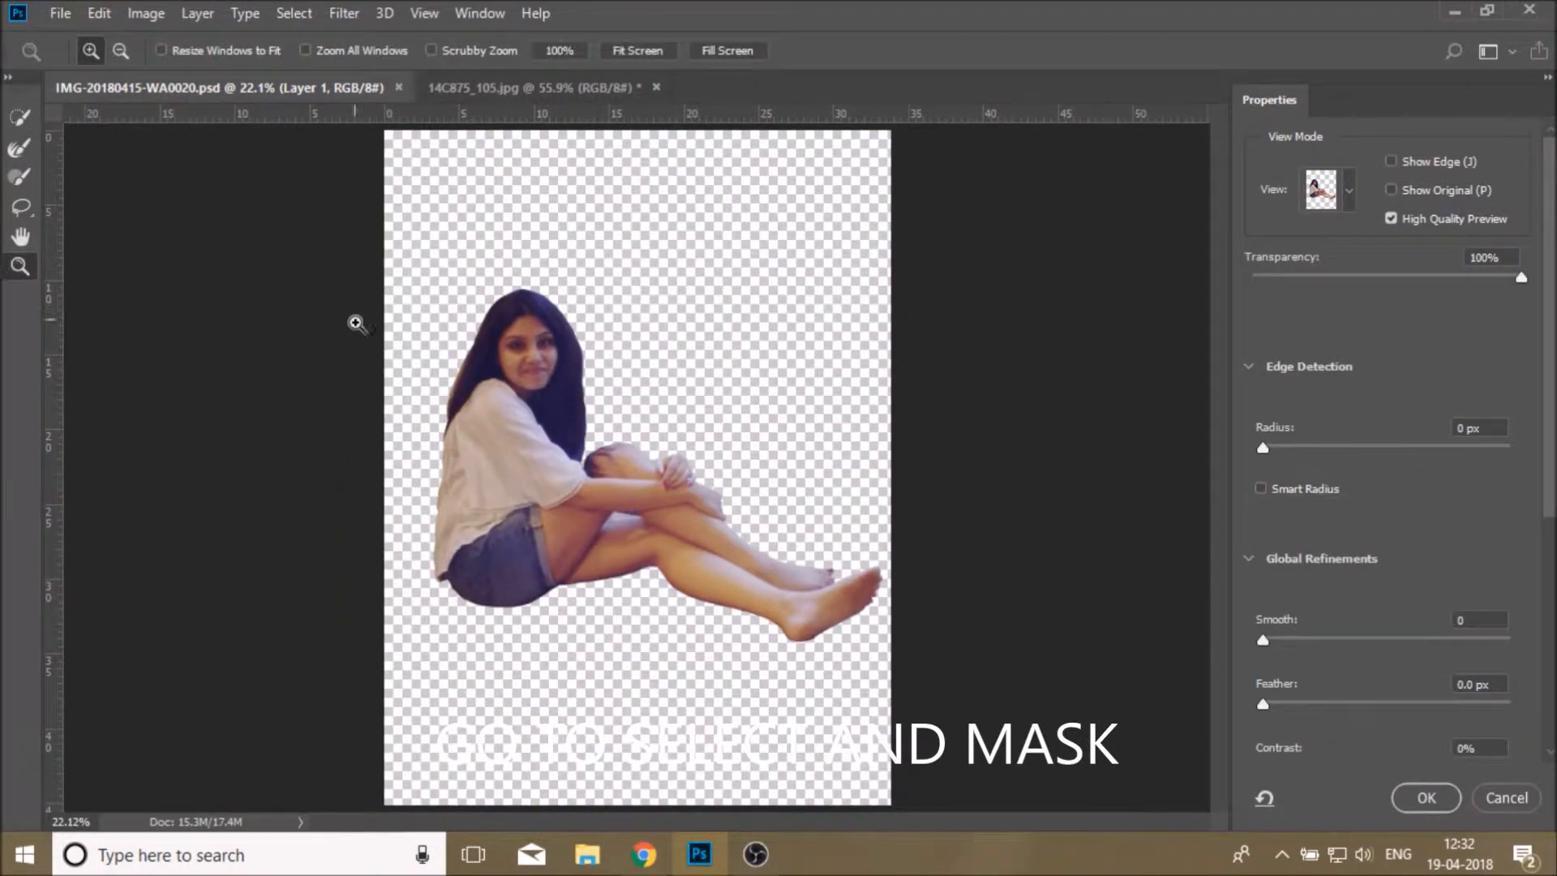
left_click(862, 643)
left_click(858, 627)
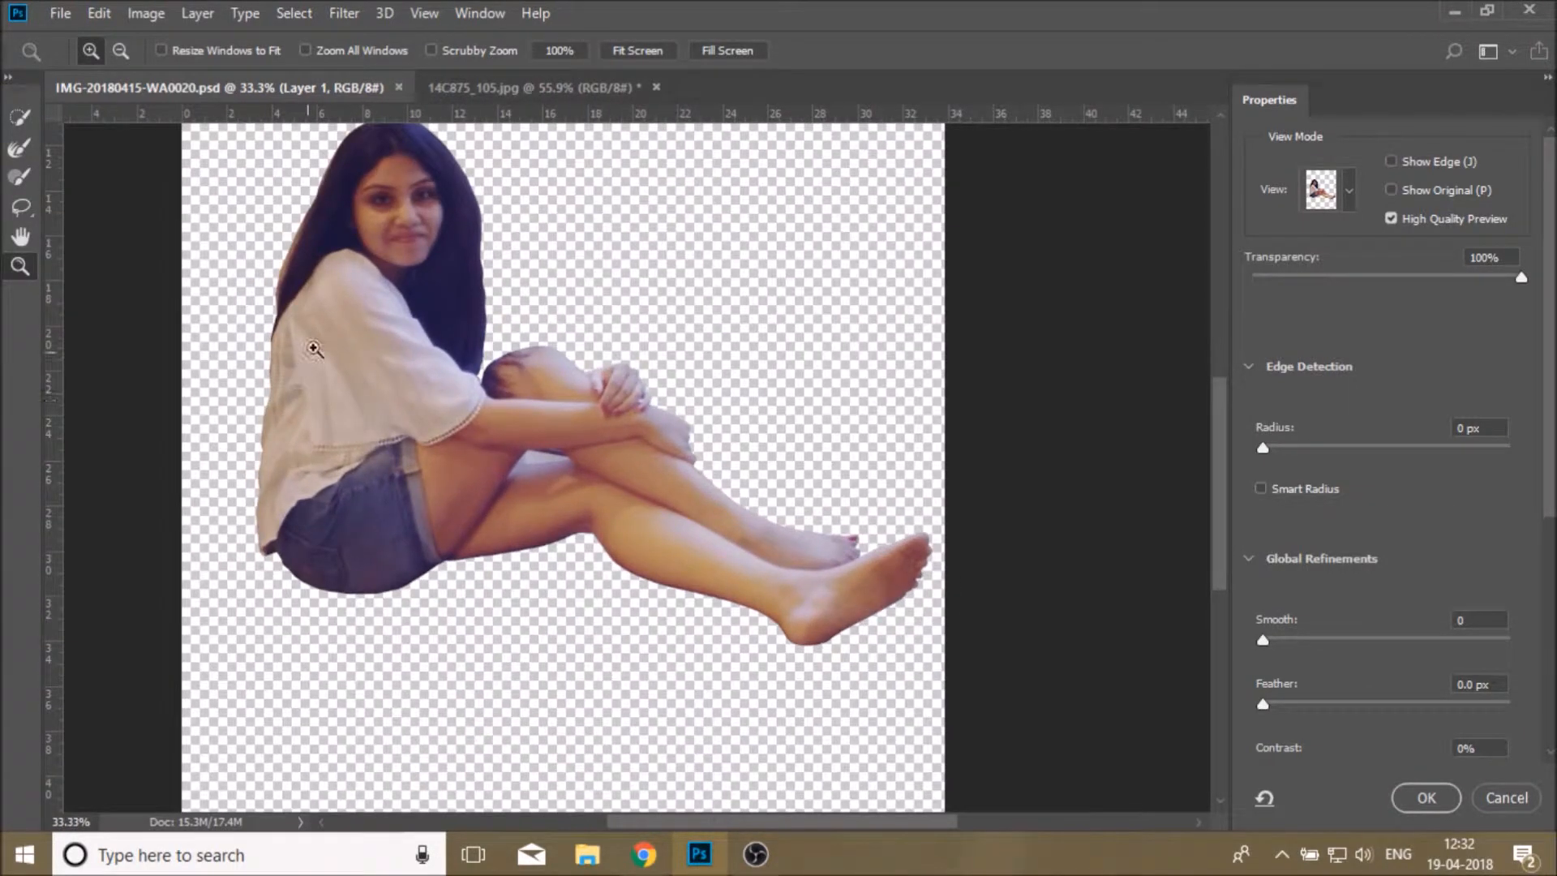
Brush the hair edge along the model's back from beside the forehead down to the shirt with the Refine Edge Brush at size 13
left_click(261, 208)
left_click(258, 207)
left_click(258, 206)
left_click(259, 206)
left_click(261, 206)
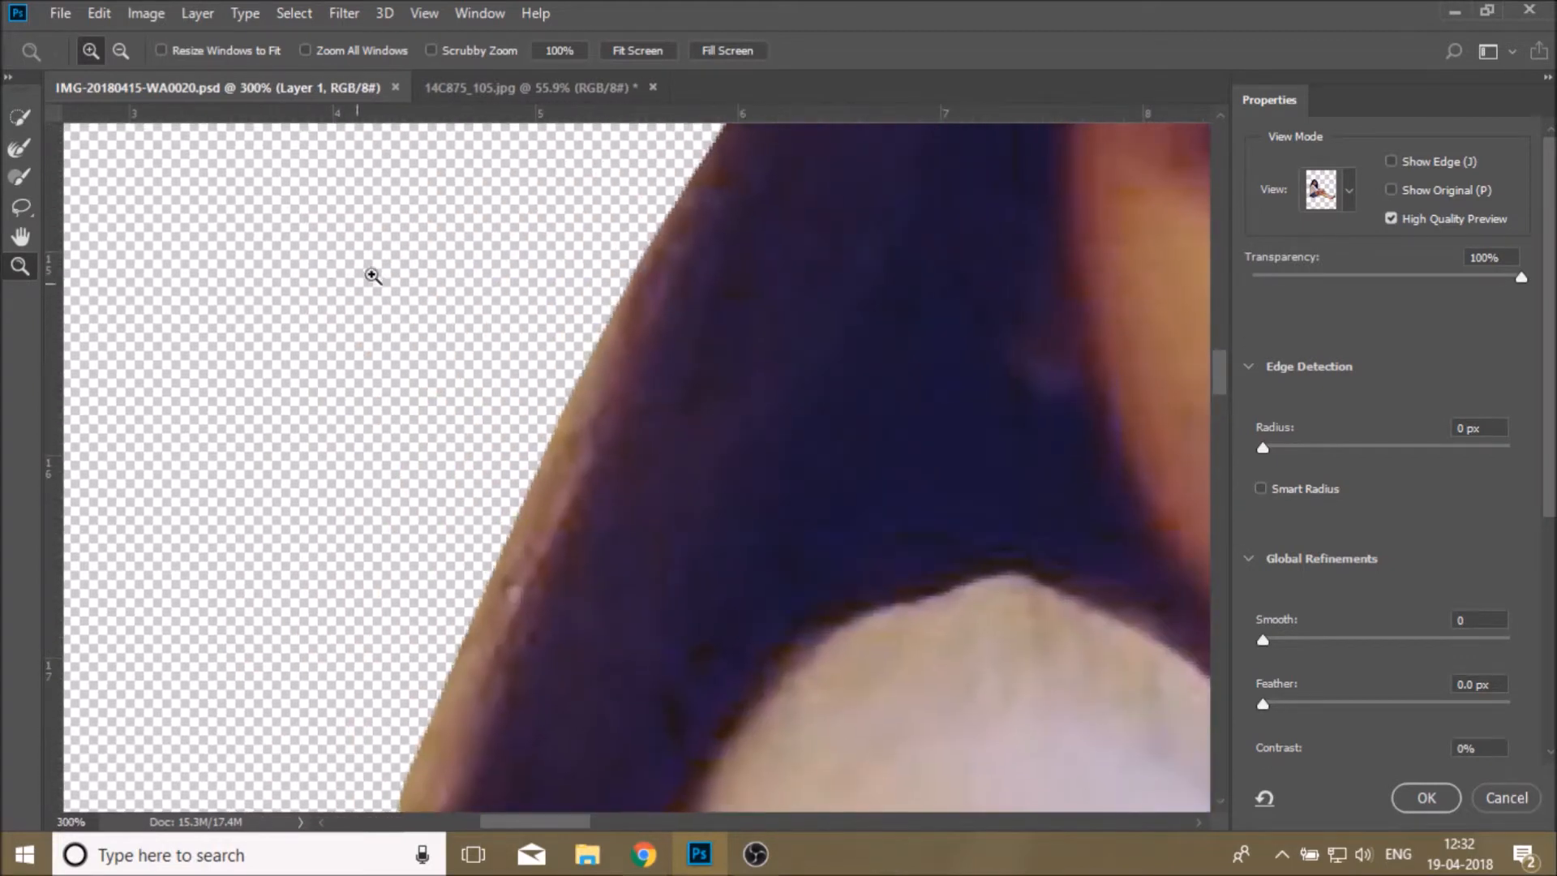
left_click(120, 50)
left_click(404, 429)
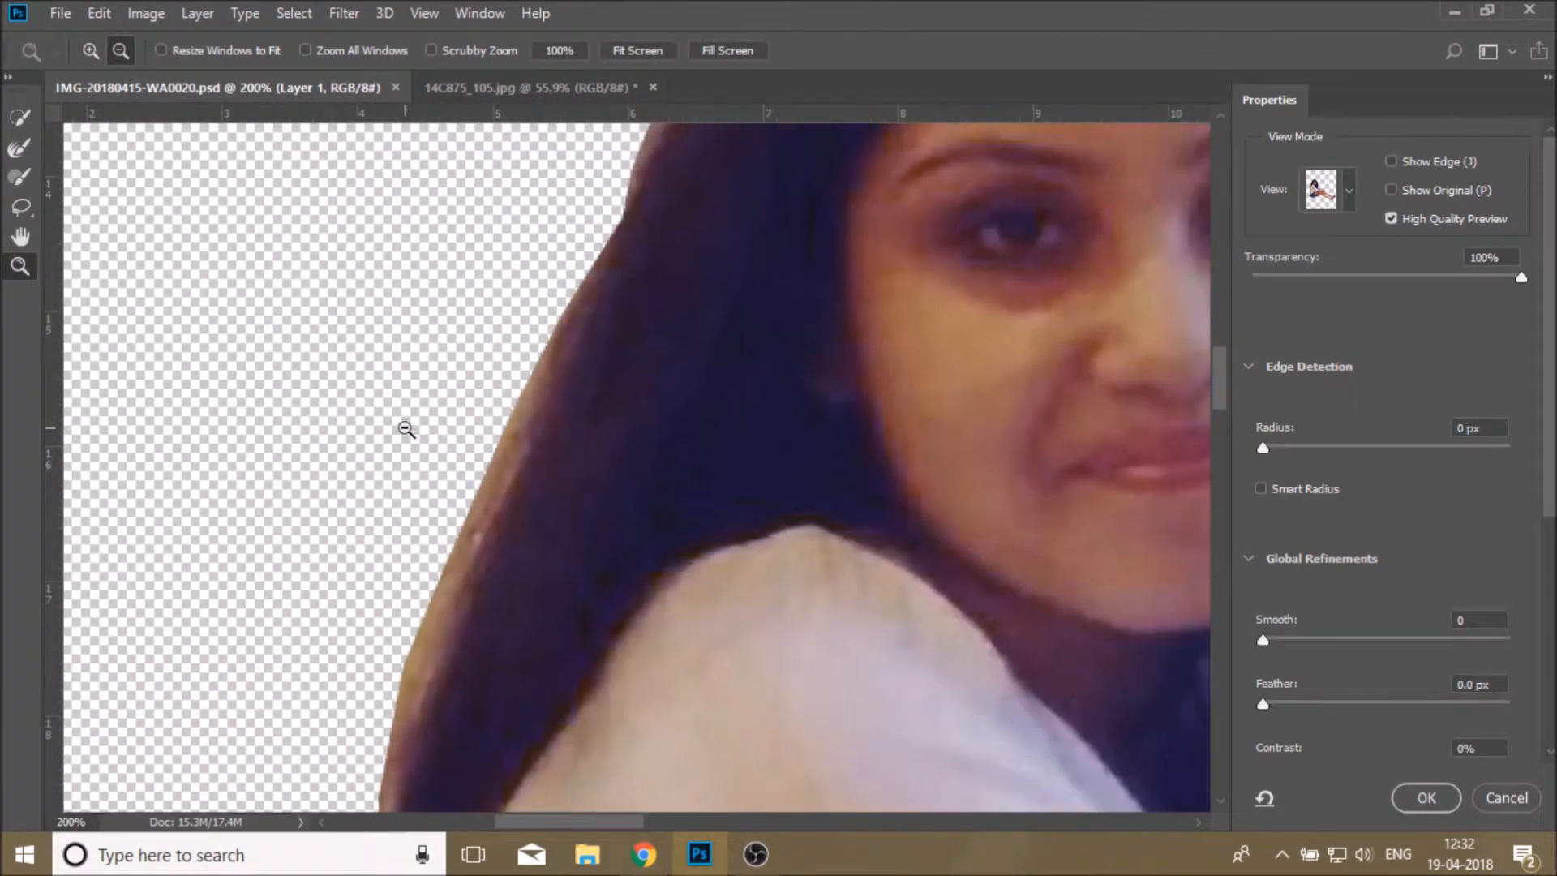
left_click(406, 429)
left_click(22, 149)
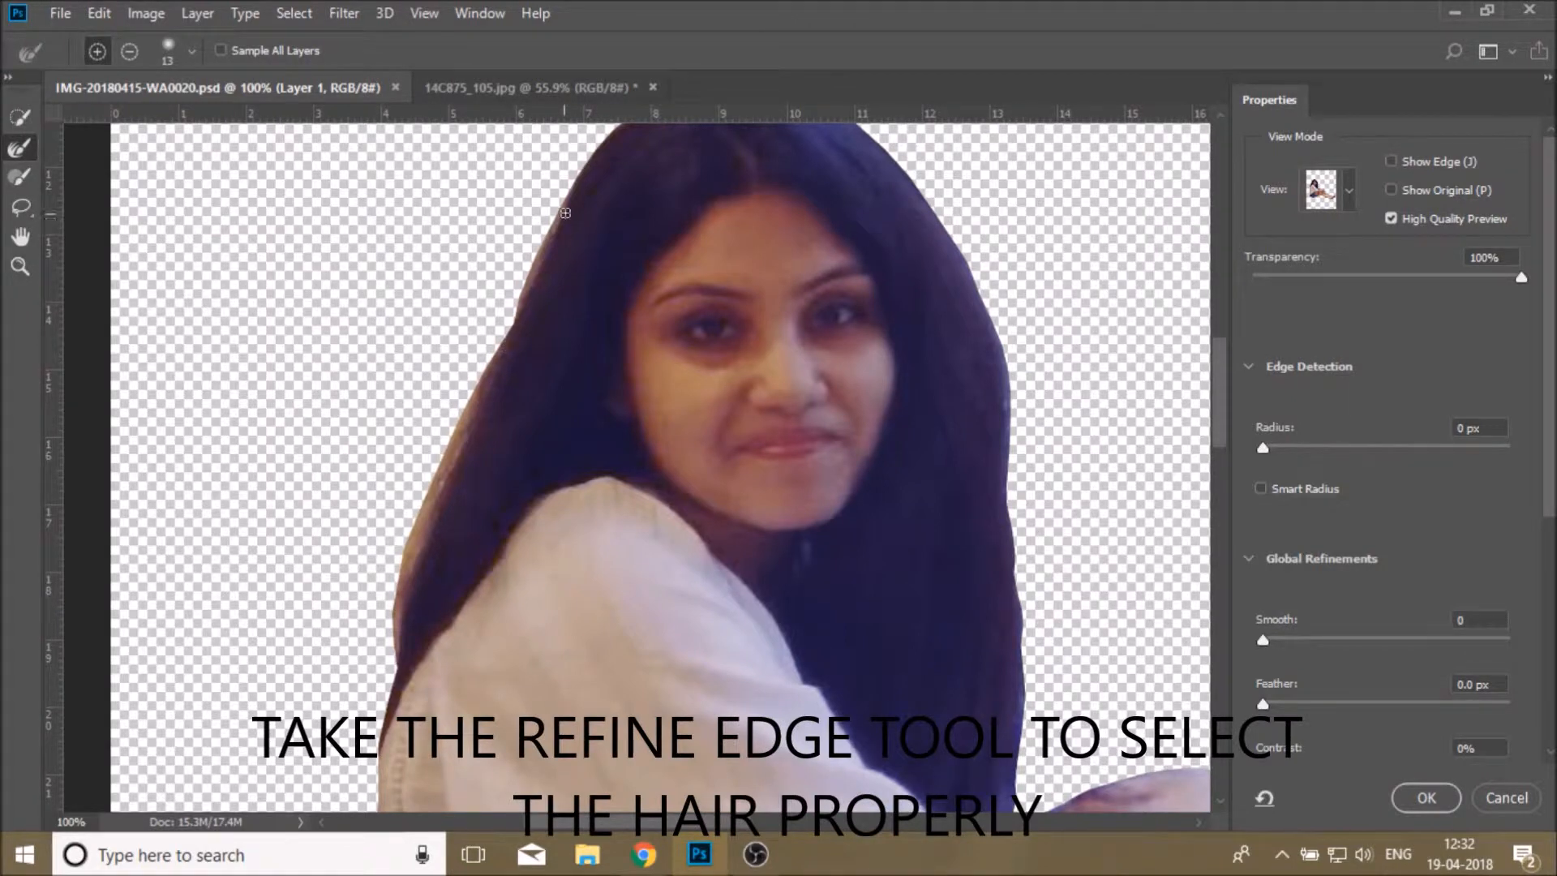
left_click_drag(509, 326, 474, 393)
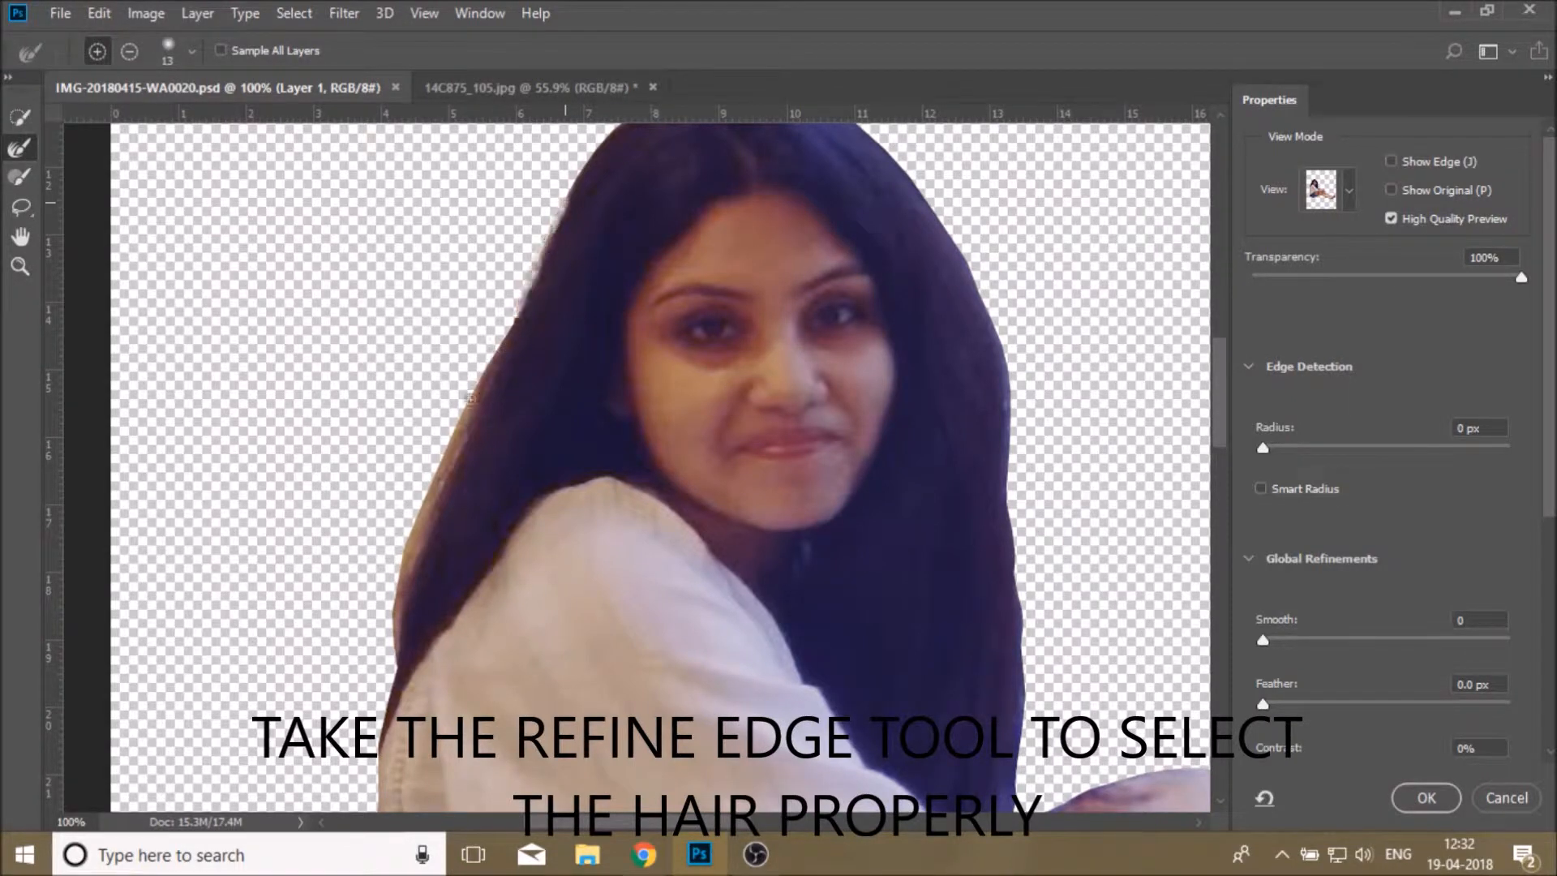
left_click_drag(450, 453, 425, 521)
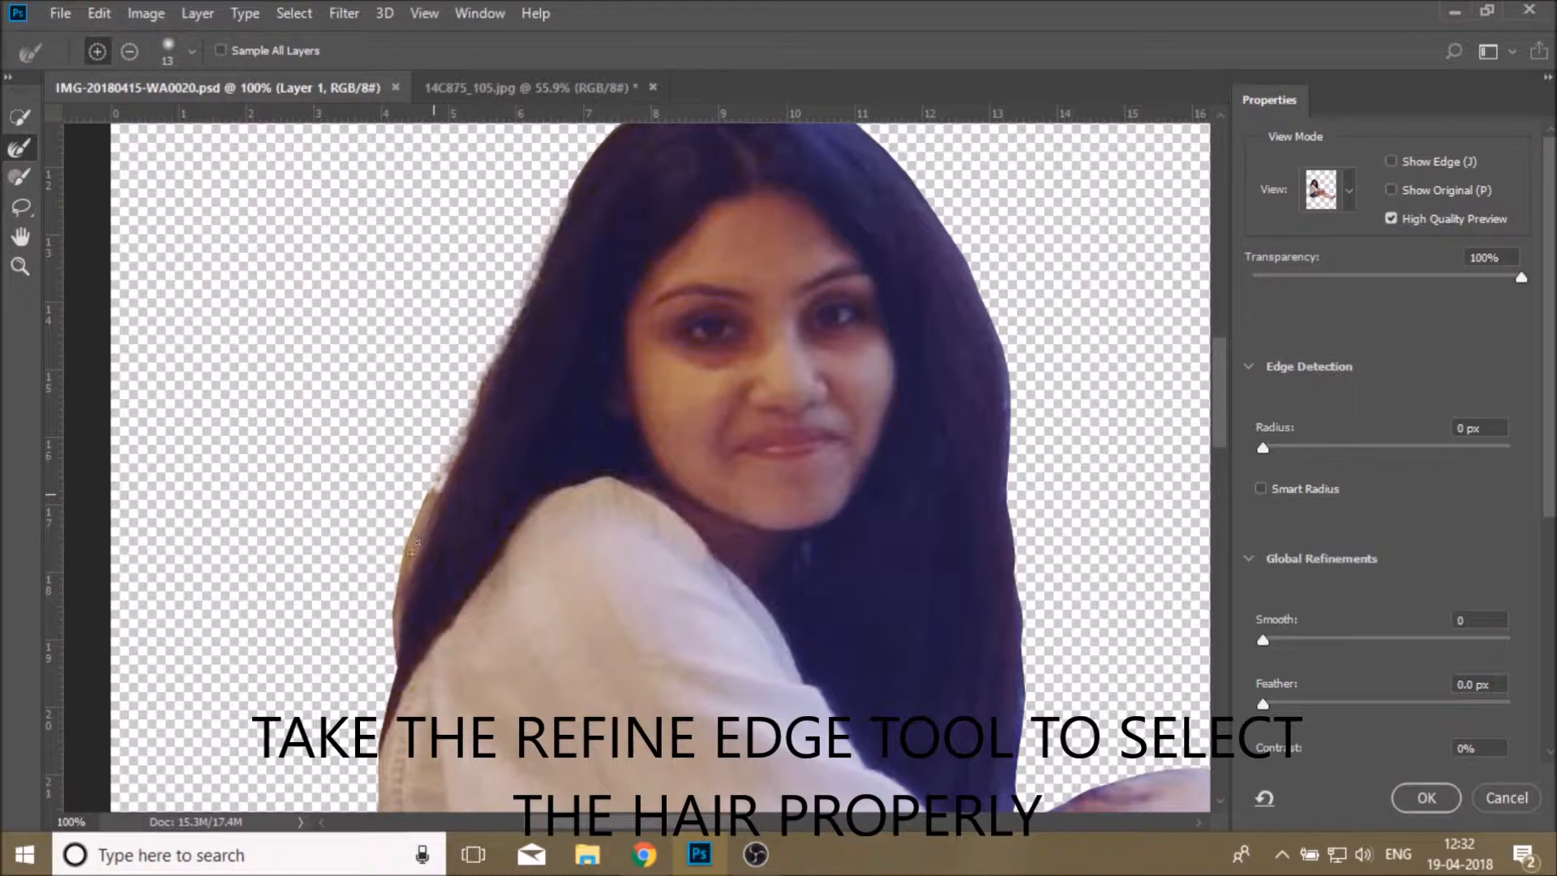
left_click_drag(392, 608, 391, 653)
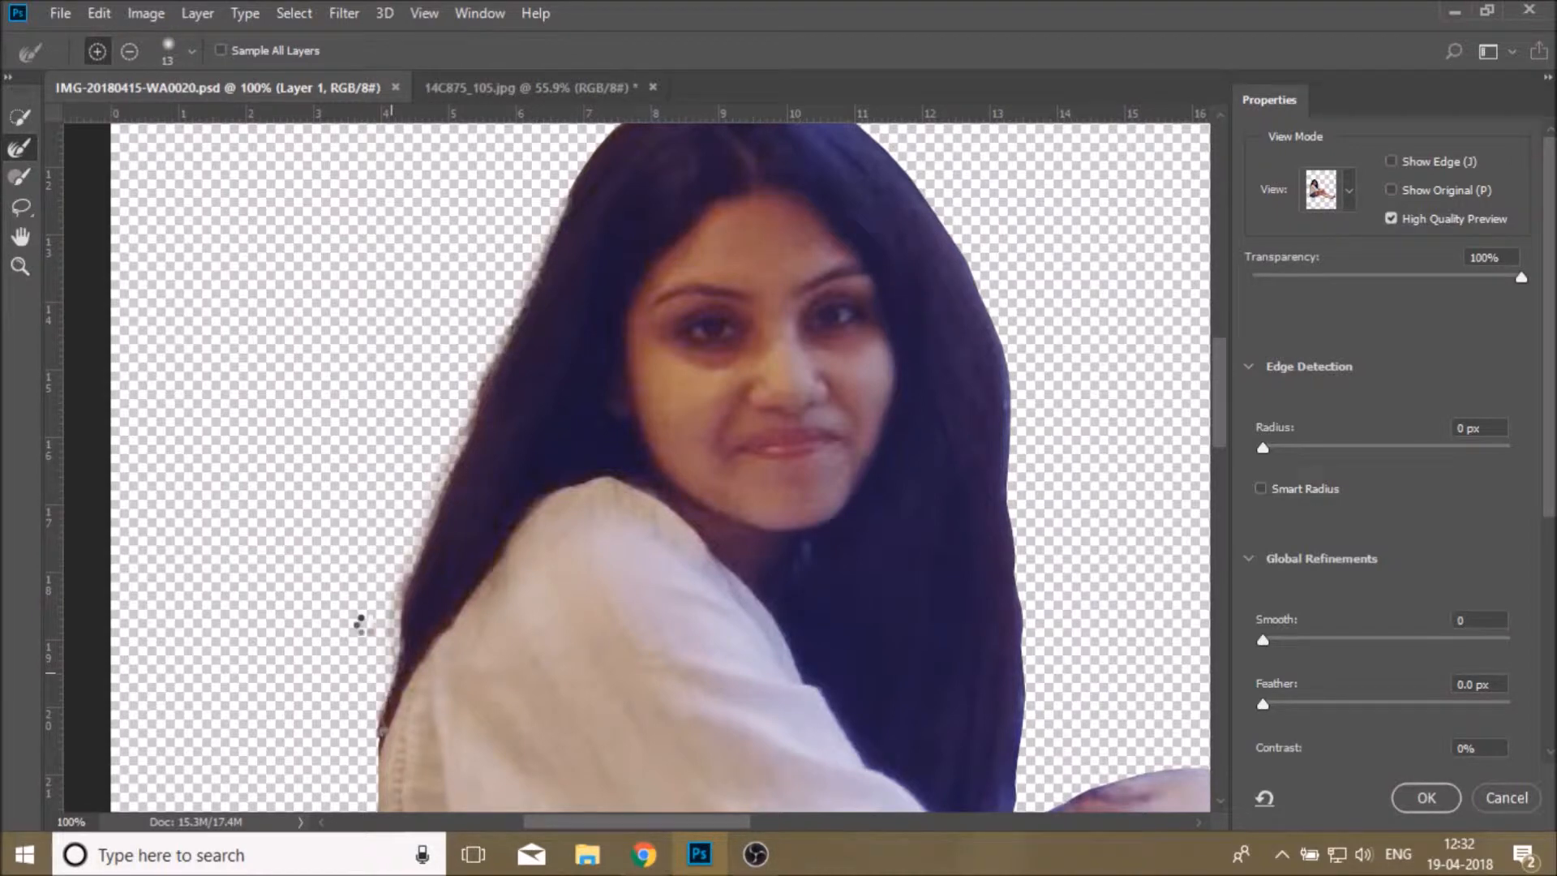
Undo the last Refine Edge stroke and brush over the crown and the upper hair edge on the knee side
scroll(616, 534, "up", 3)
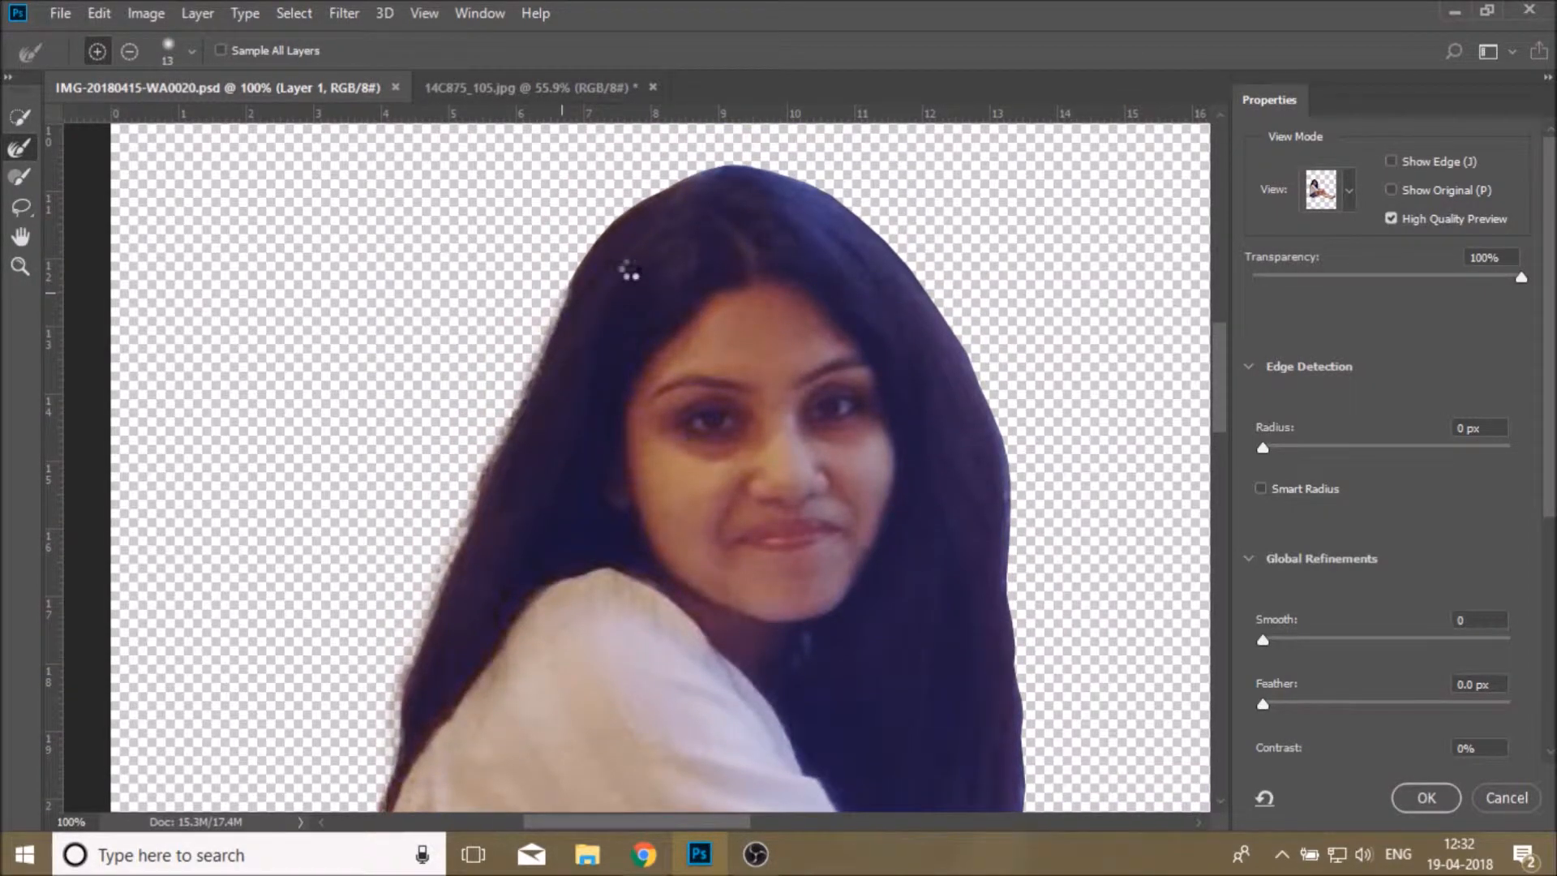
left_click(99, 13)
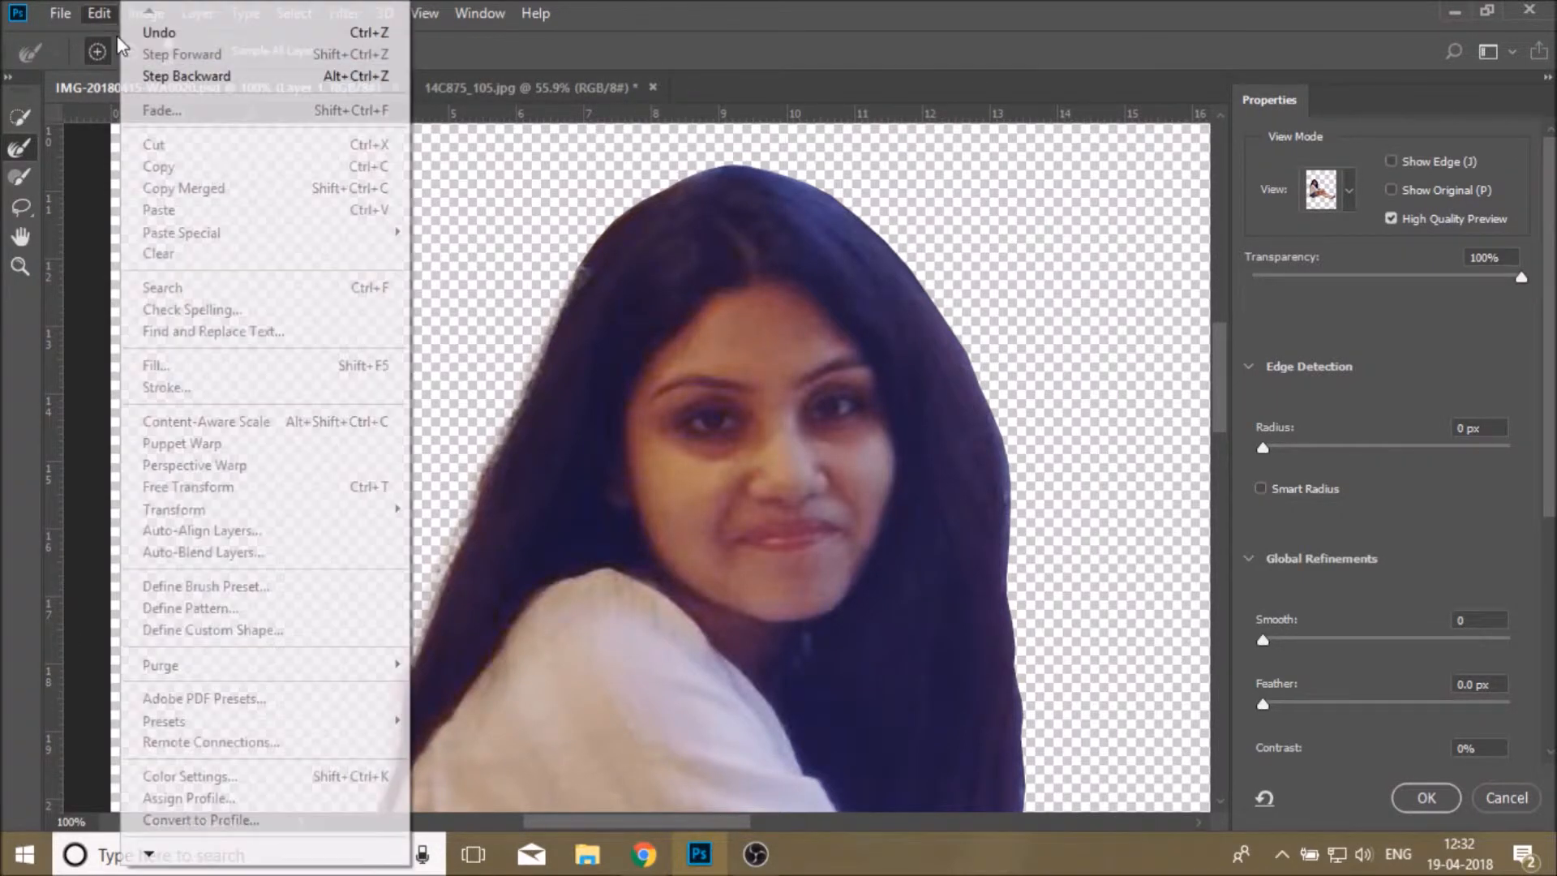
left_click(154, 70)
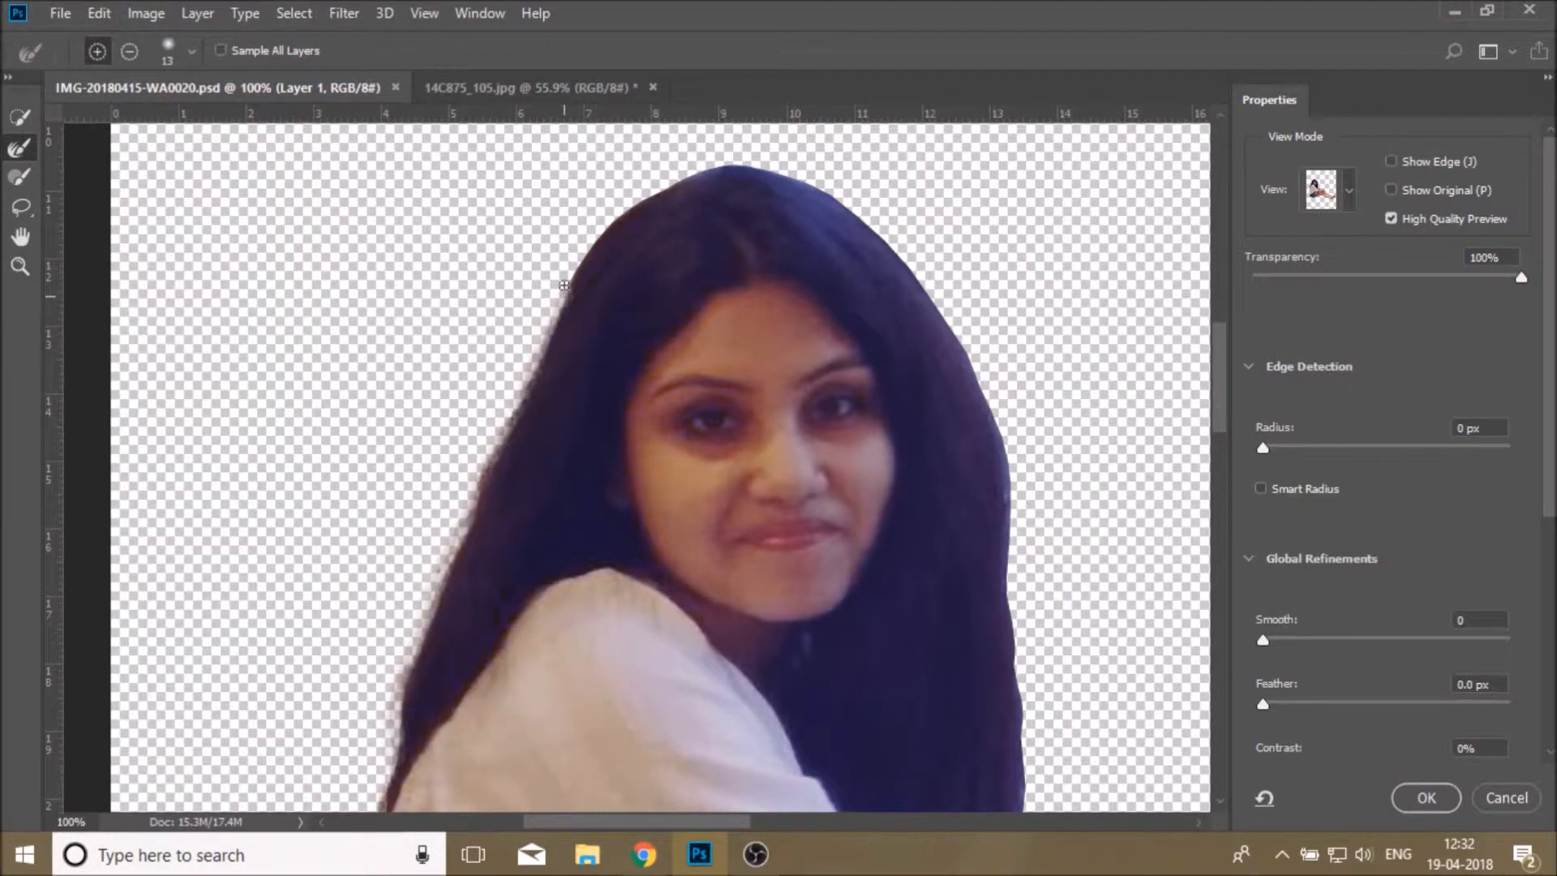
left_click_drag(600, 228, 709, 163)
mouse_move(844, 202)
left_mouse_down()
mouse_move(938, 297)
mouse_move(999, 429)
mouse_move(1009, 498)
left_mouse_up()
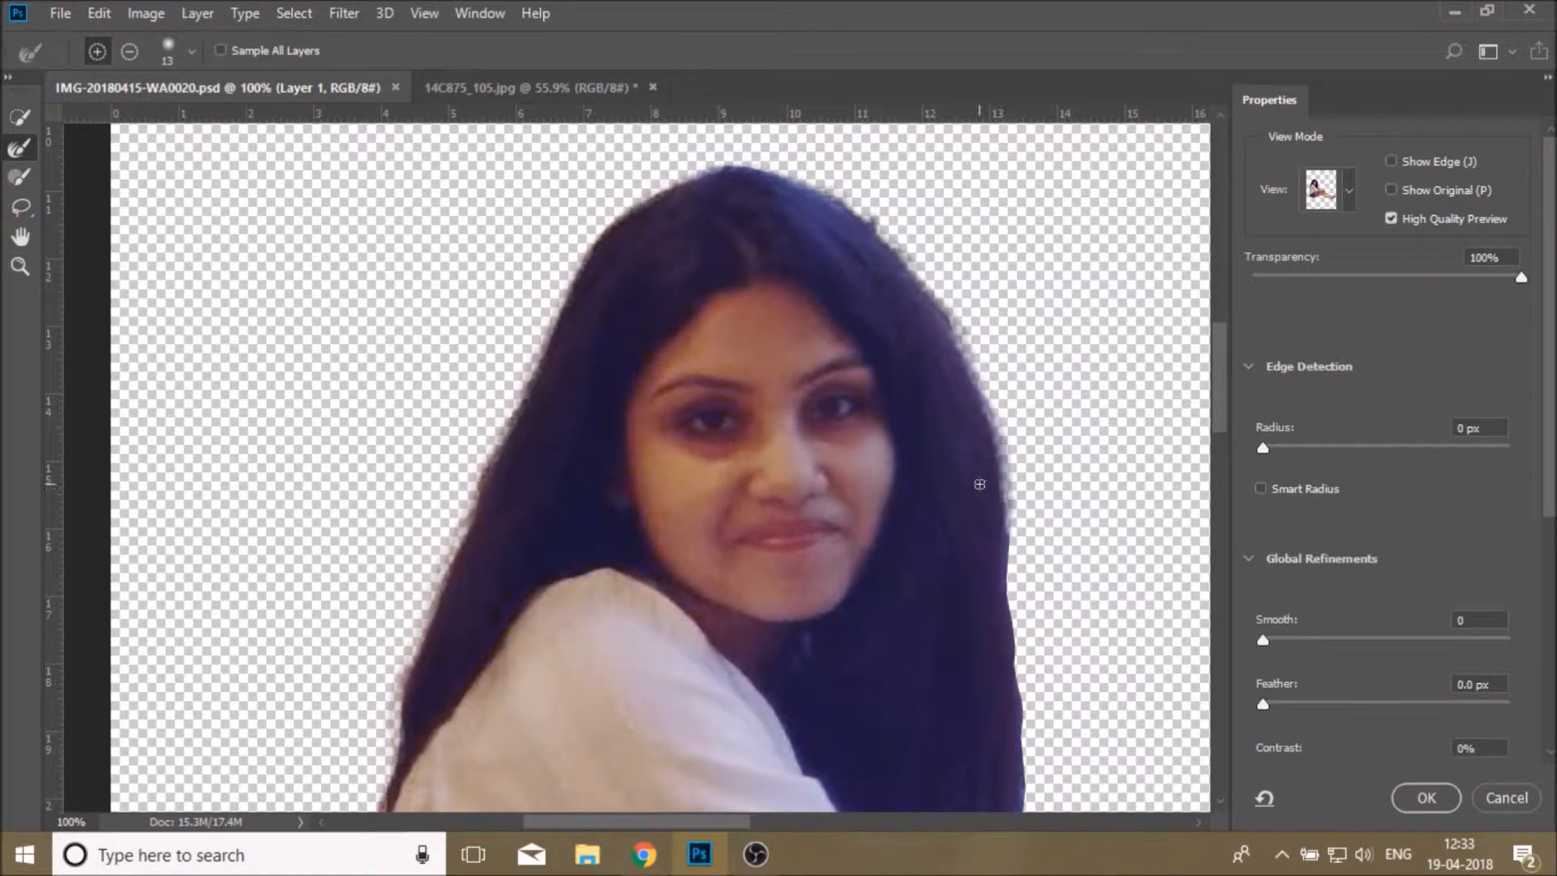
Refine the lower hair edge on the knee side, from face level down to where the hair meets the knee
scroll(1120, 489, "down", 2)
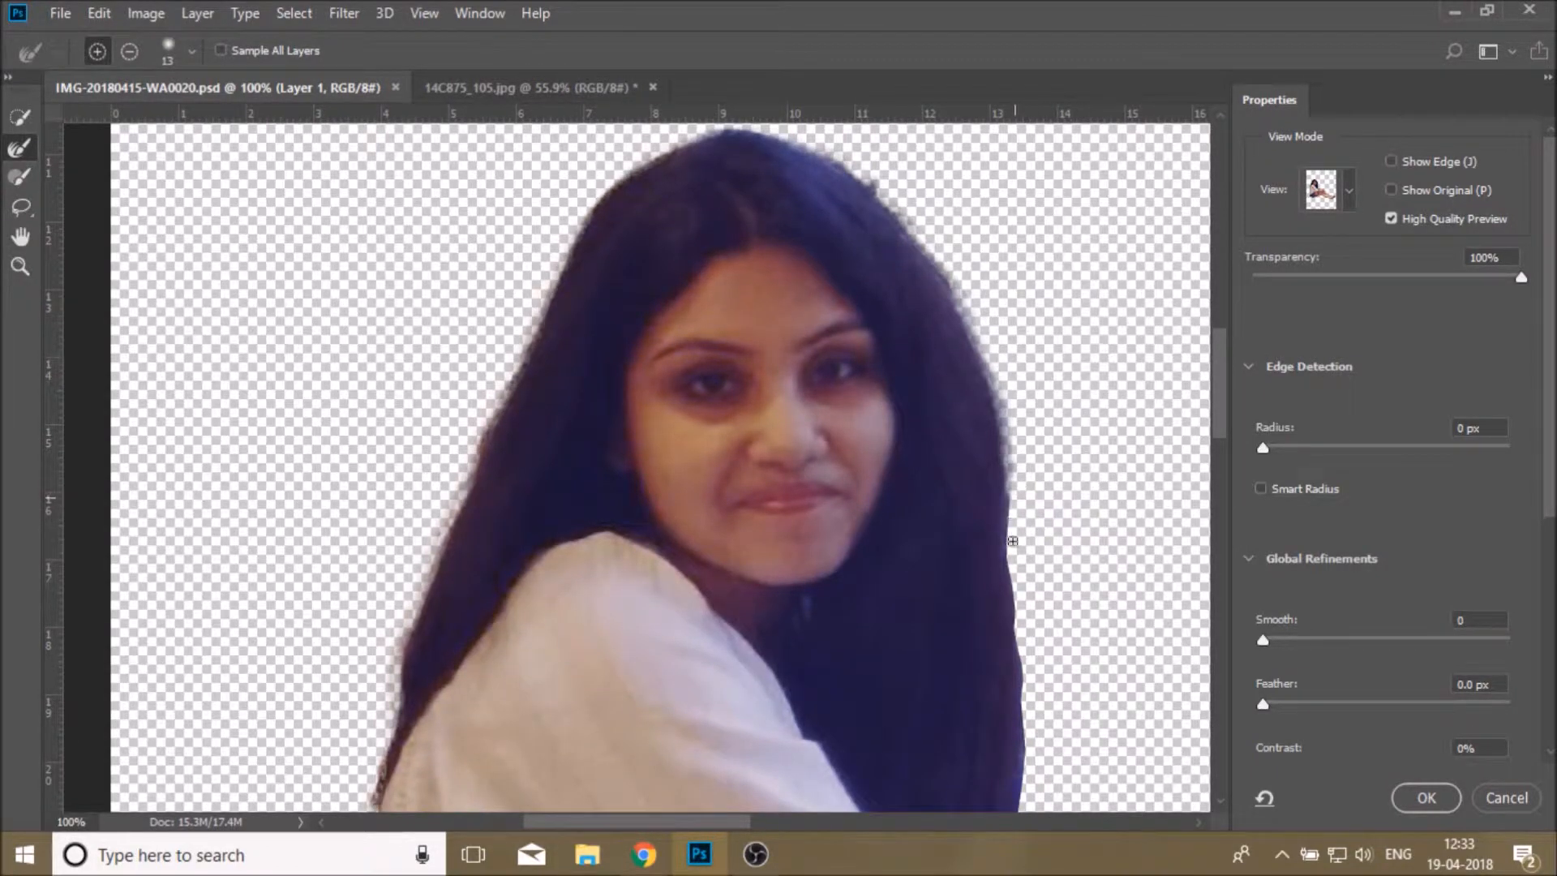
left_click_drag(1019, 579, 1028, 802)
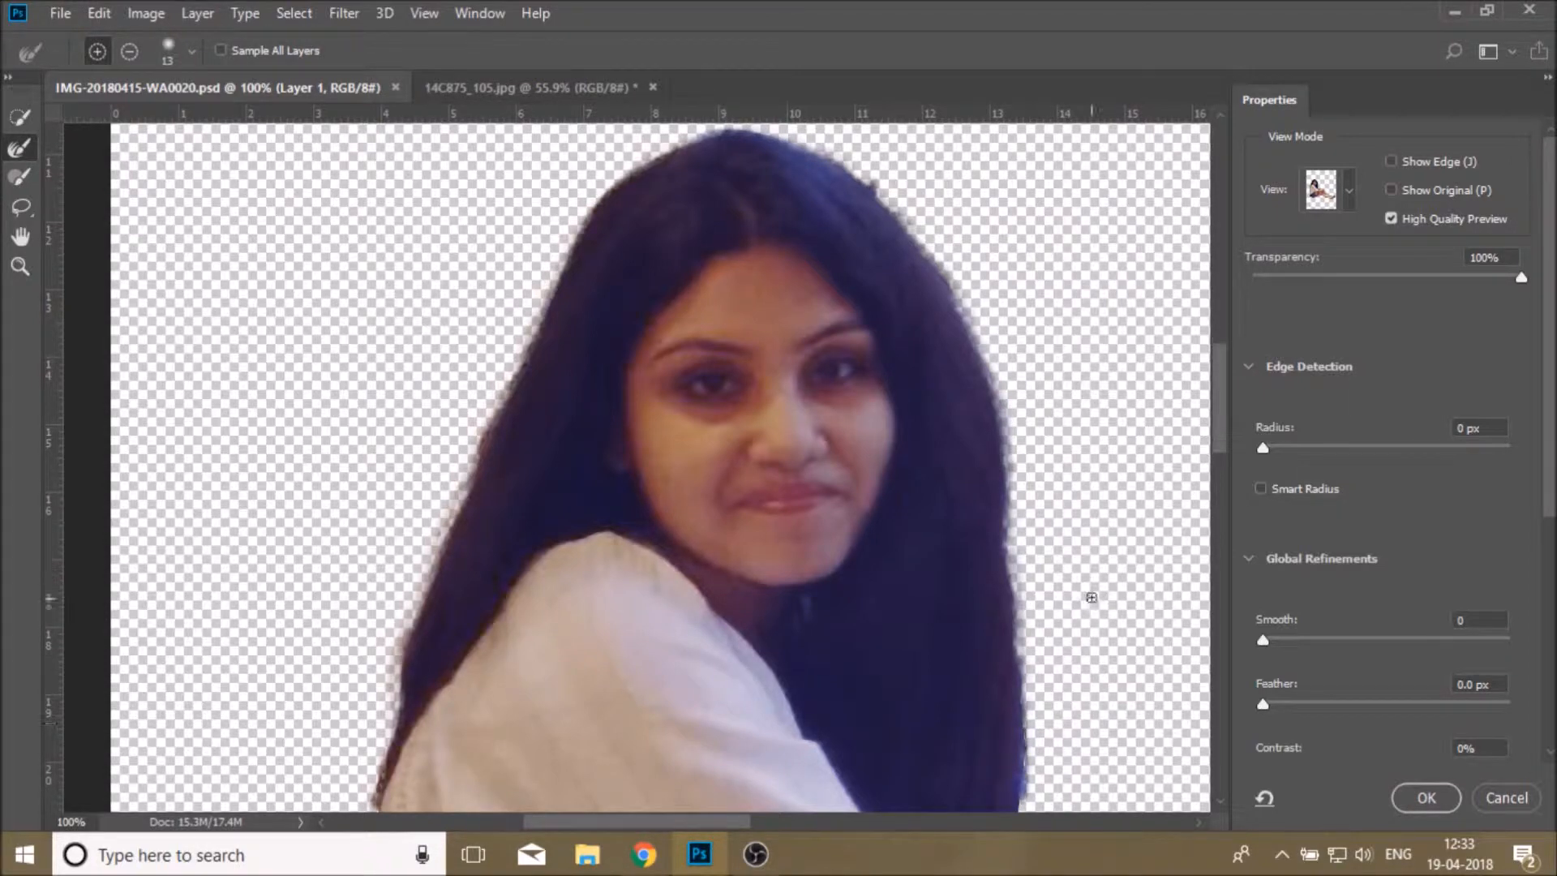
scroll(1091, 598, "down", 2)
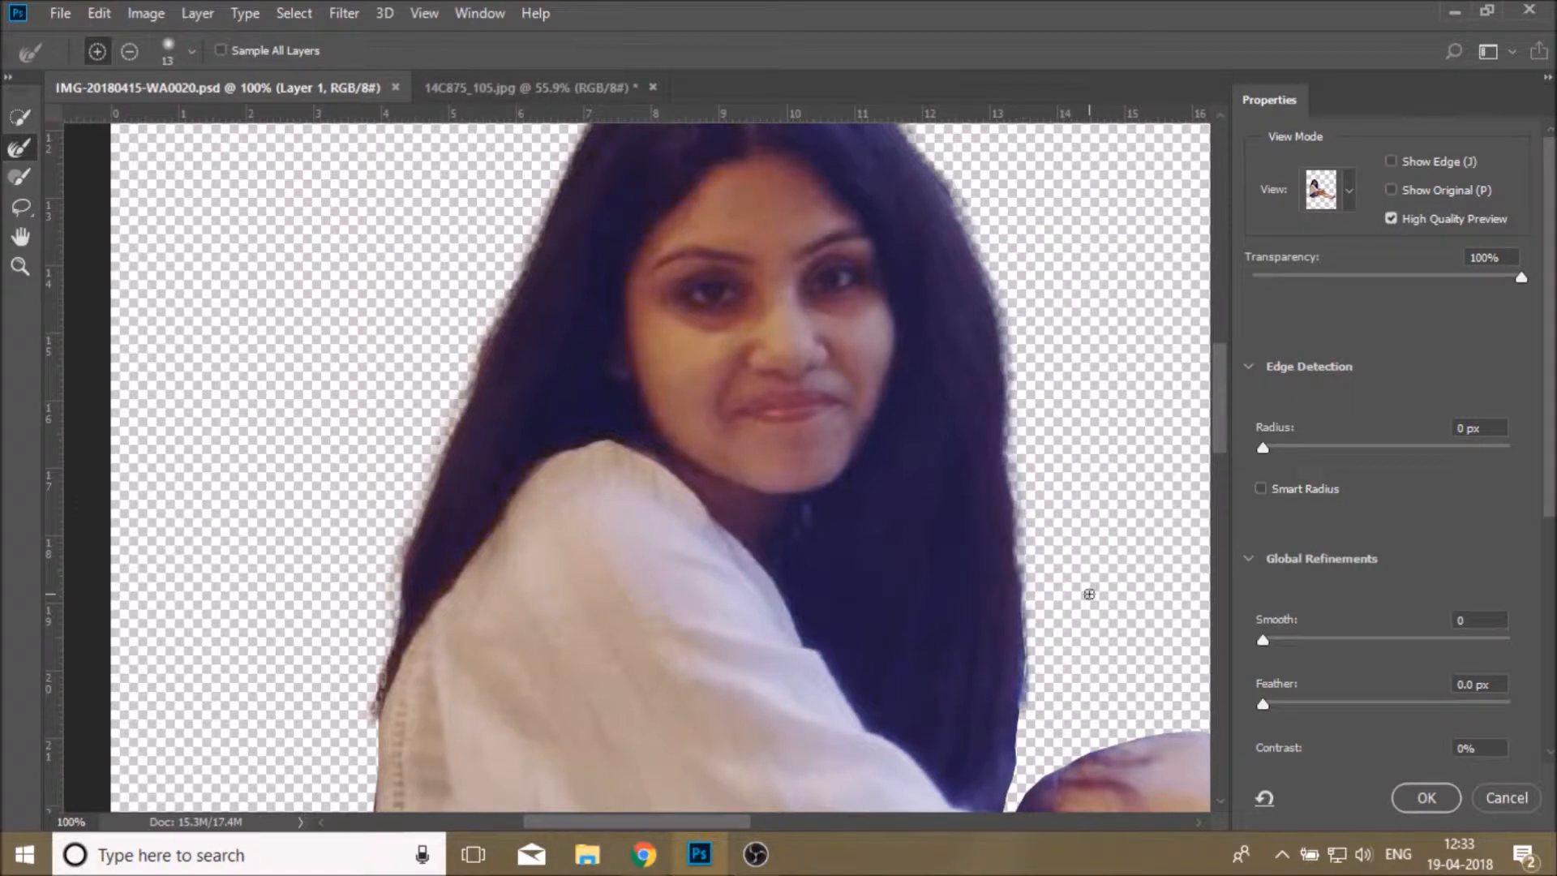
scroll(1078, 589, "down", 2)
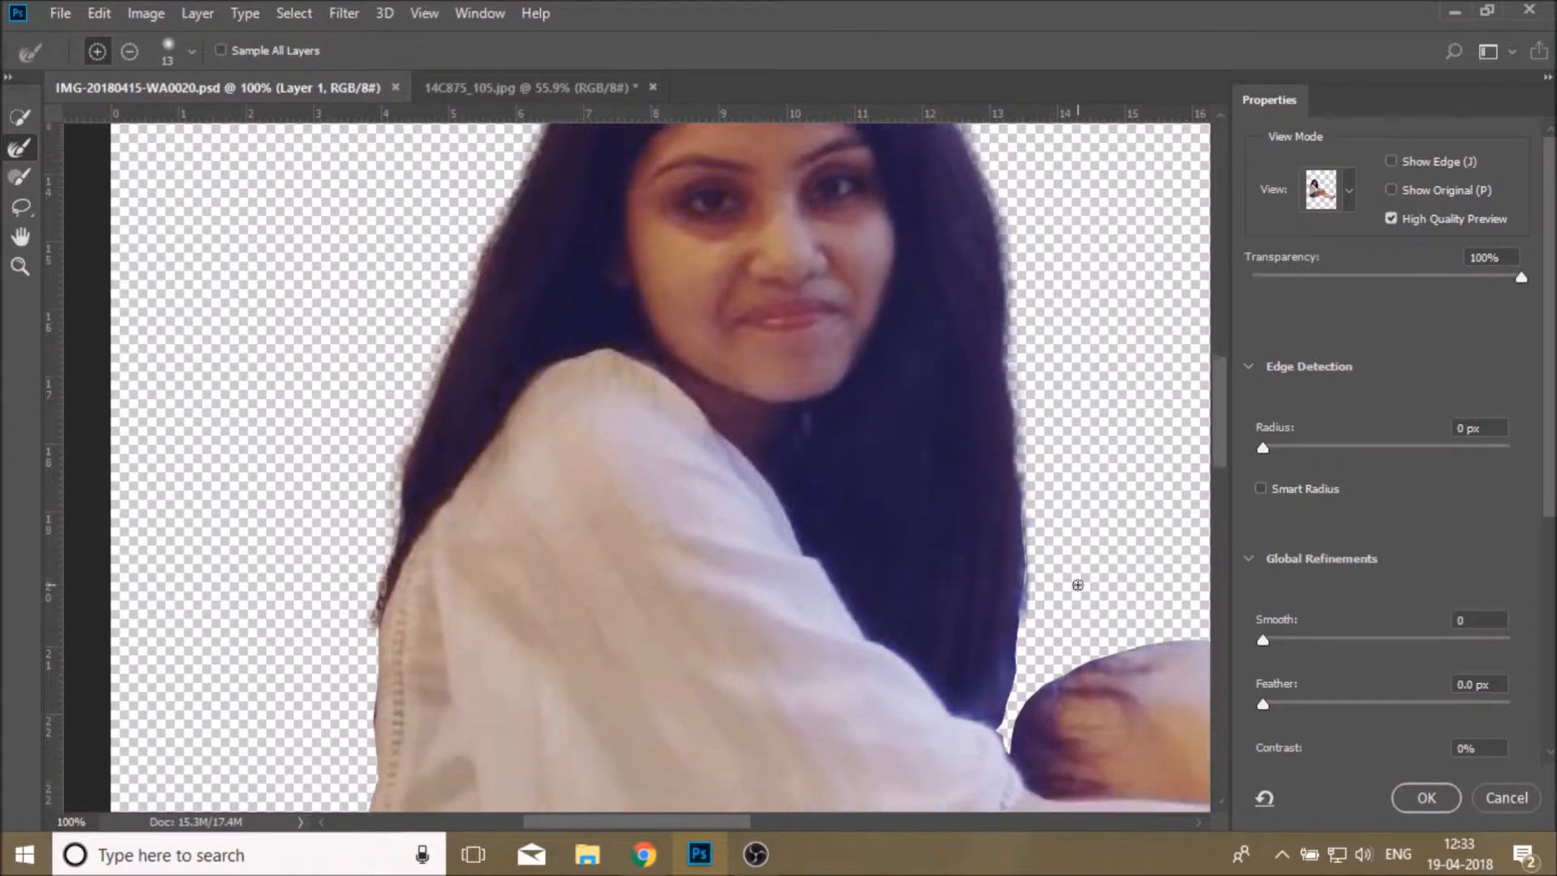
left_click_drag(1024, 574, 1005, 709)
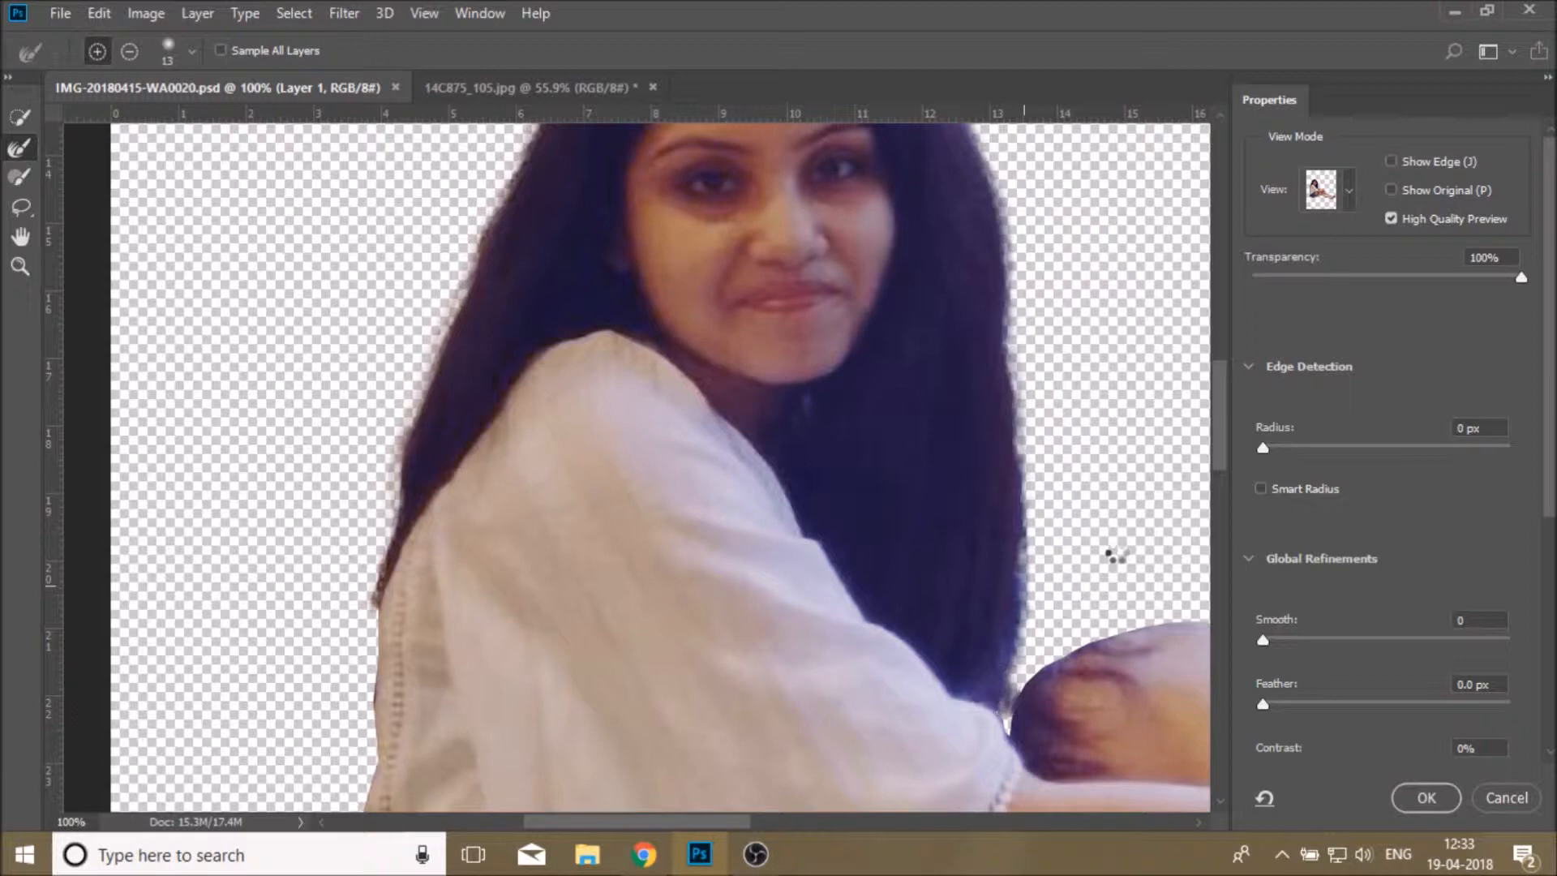
scroll(1117, 551, "down", 2)
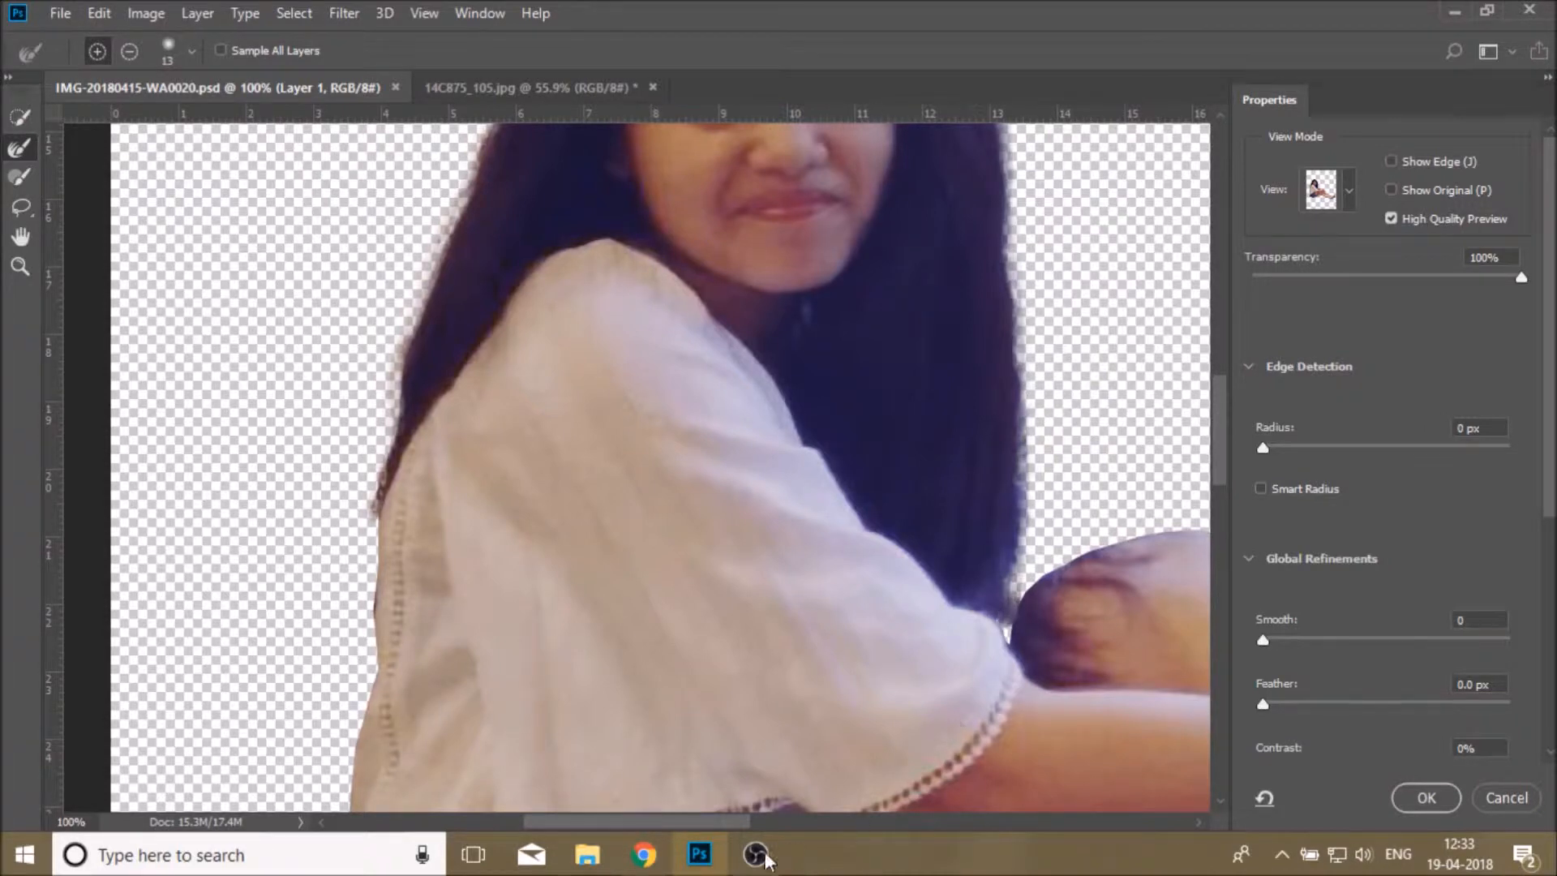
Set Smooth to 1 and Feather to 1.5 px, and accept the refined selection
left_click_drag(709, 820, 791, 824)
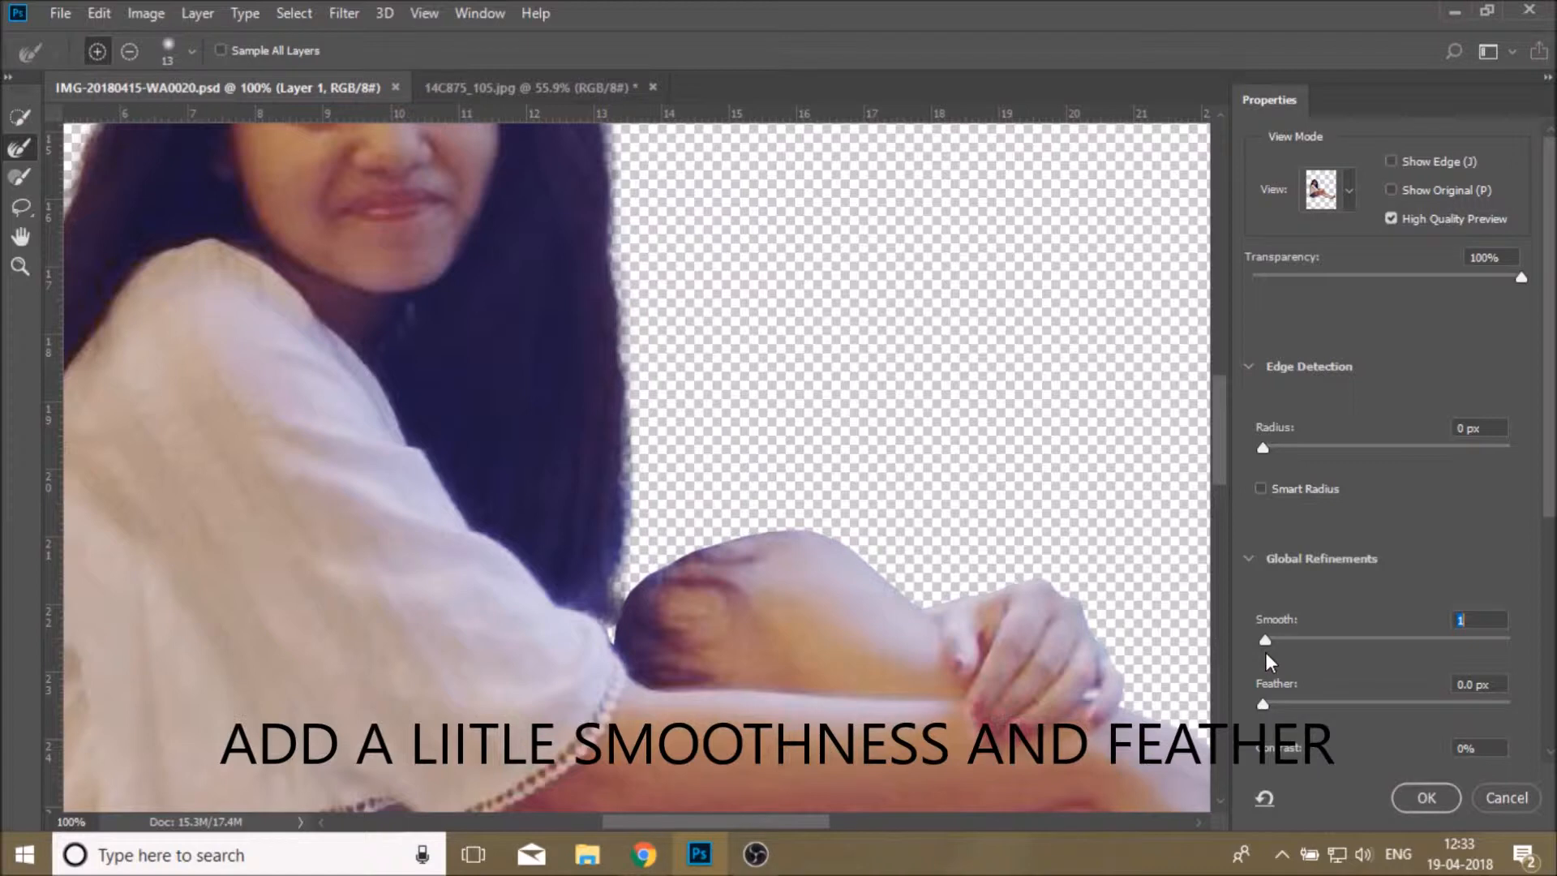
left_click(1264, 705)
left_click_drag(1276, 710, 1277, 710)
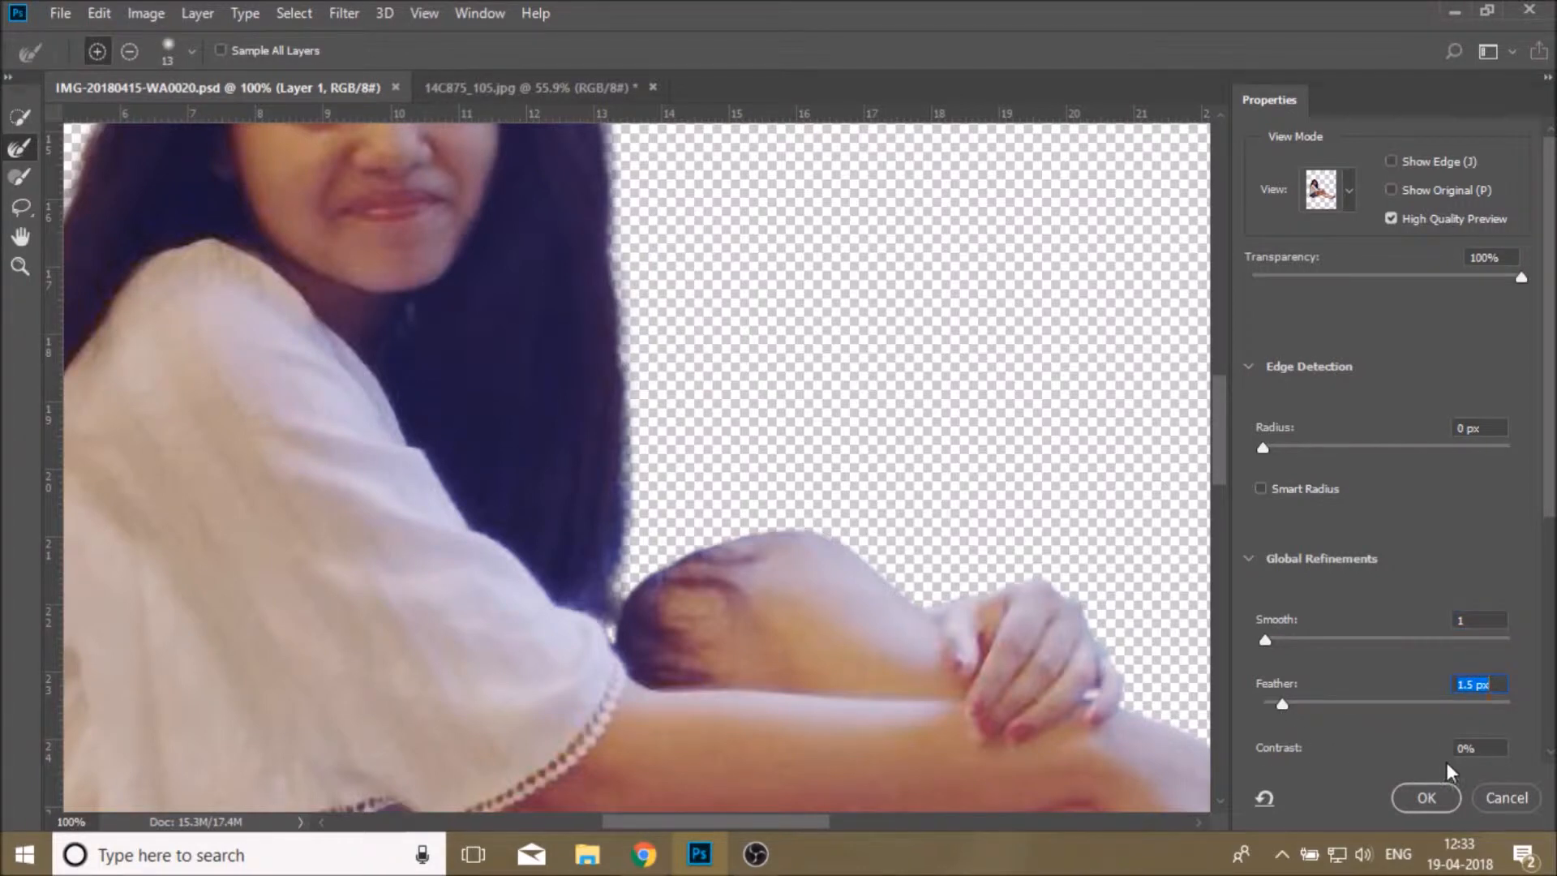
left_click(1437, 795)
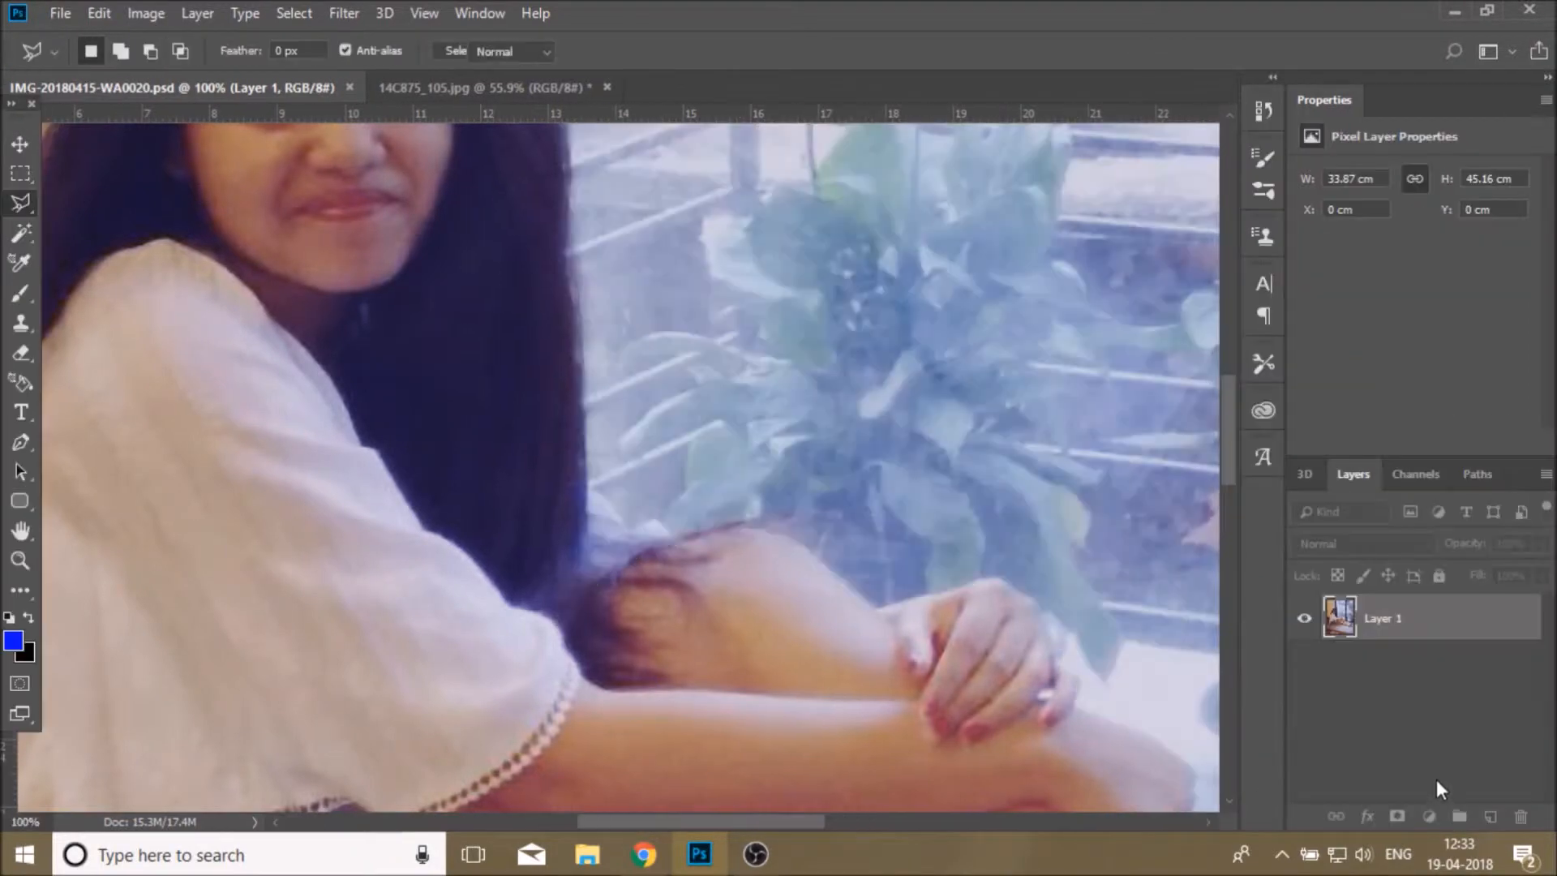
Duplicate Layer 1 and hide the original layer
left_click(21, 559)
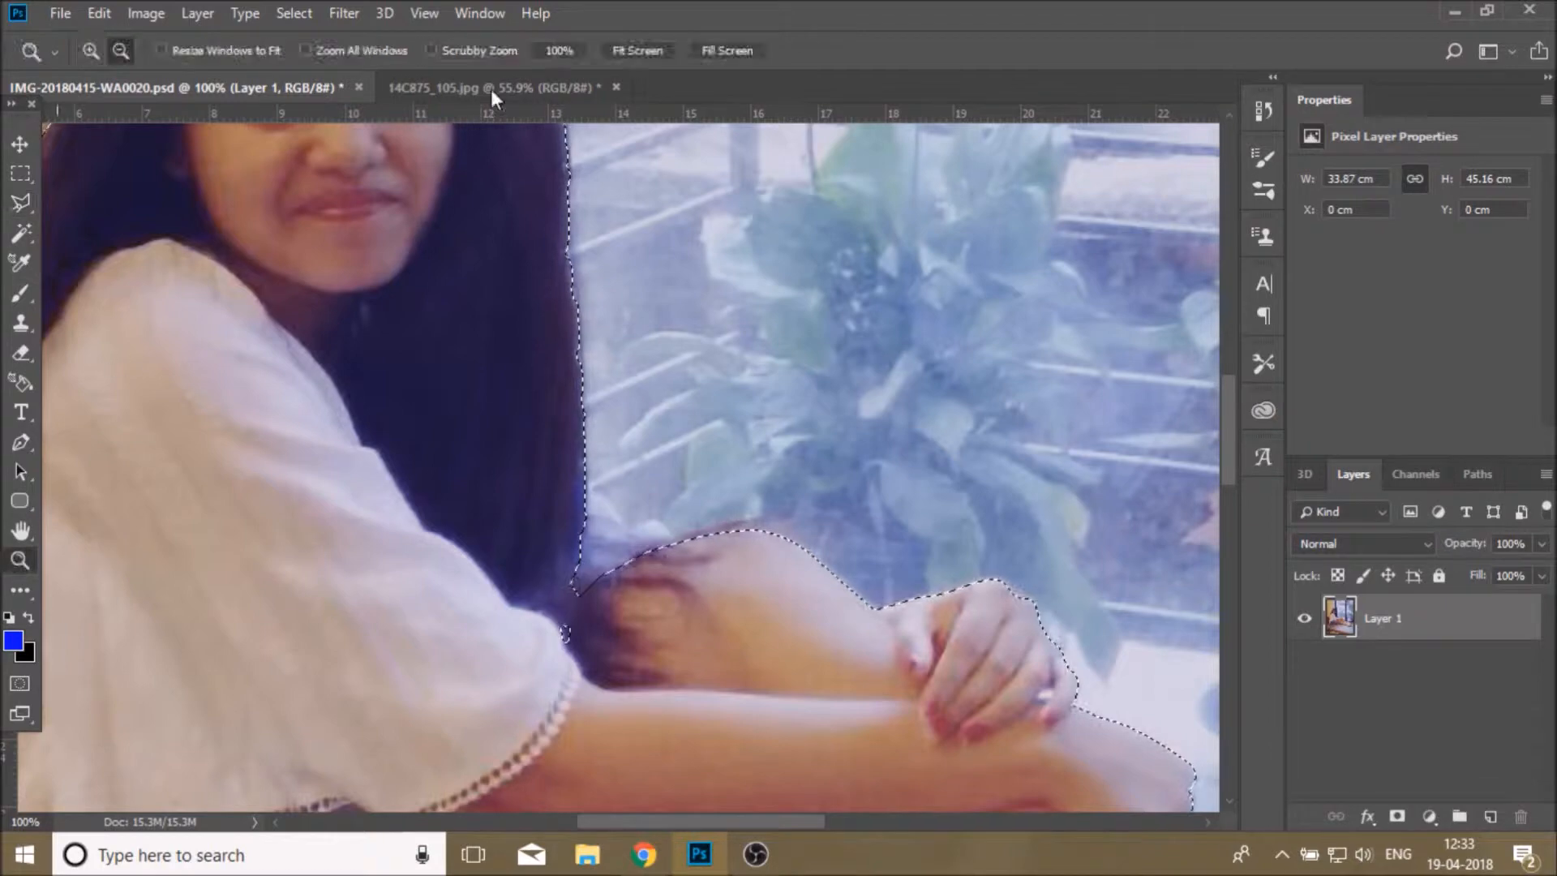
left_click(624, 50)
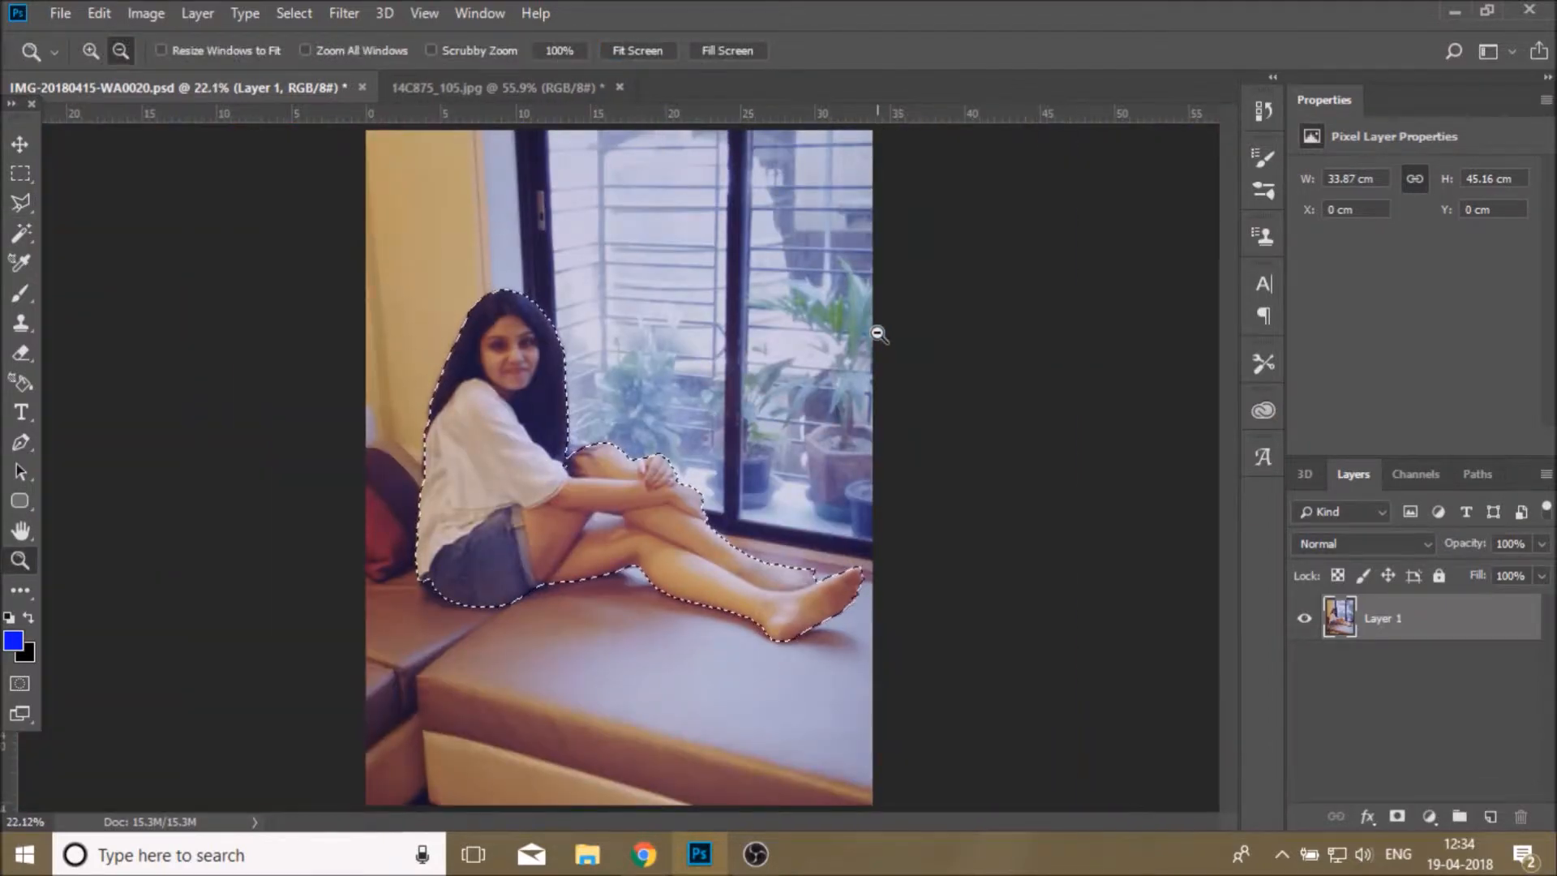
left_click_drag(1340, 618, 1490, 816)
left_click(1303, 665)
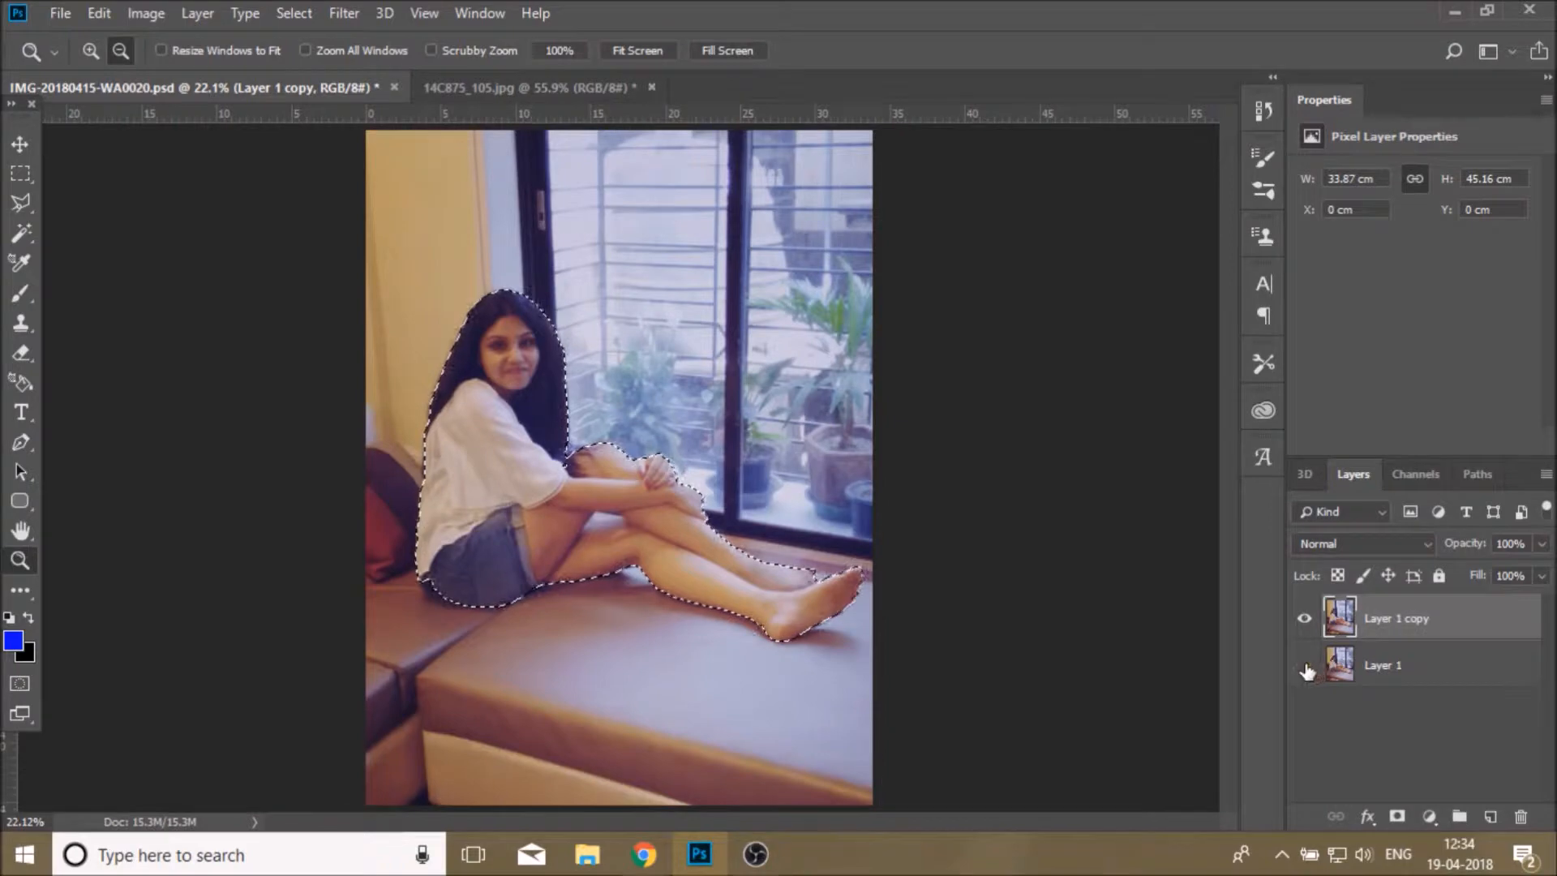
Mask Layer 1 copy with the model's selection and apply the layer mask permanently
left_click(1396, 815)
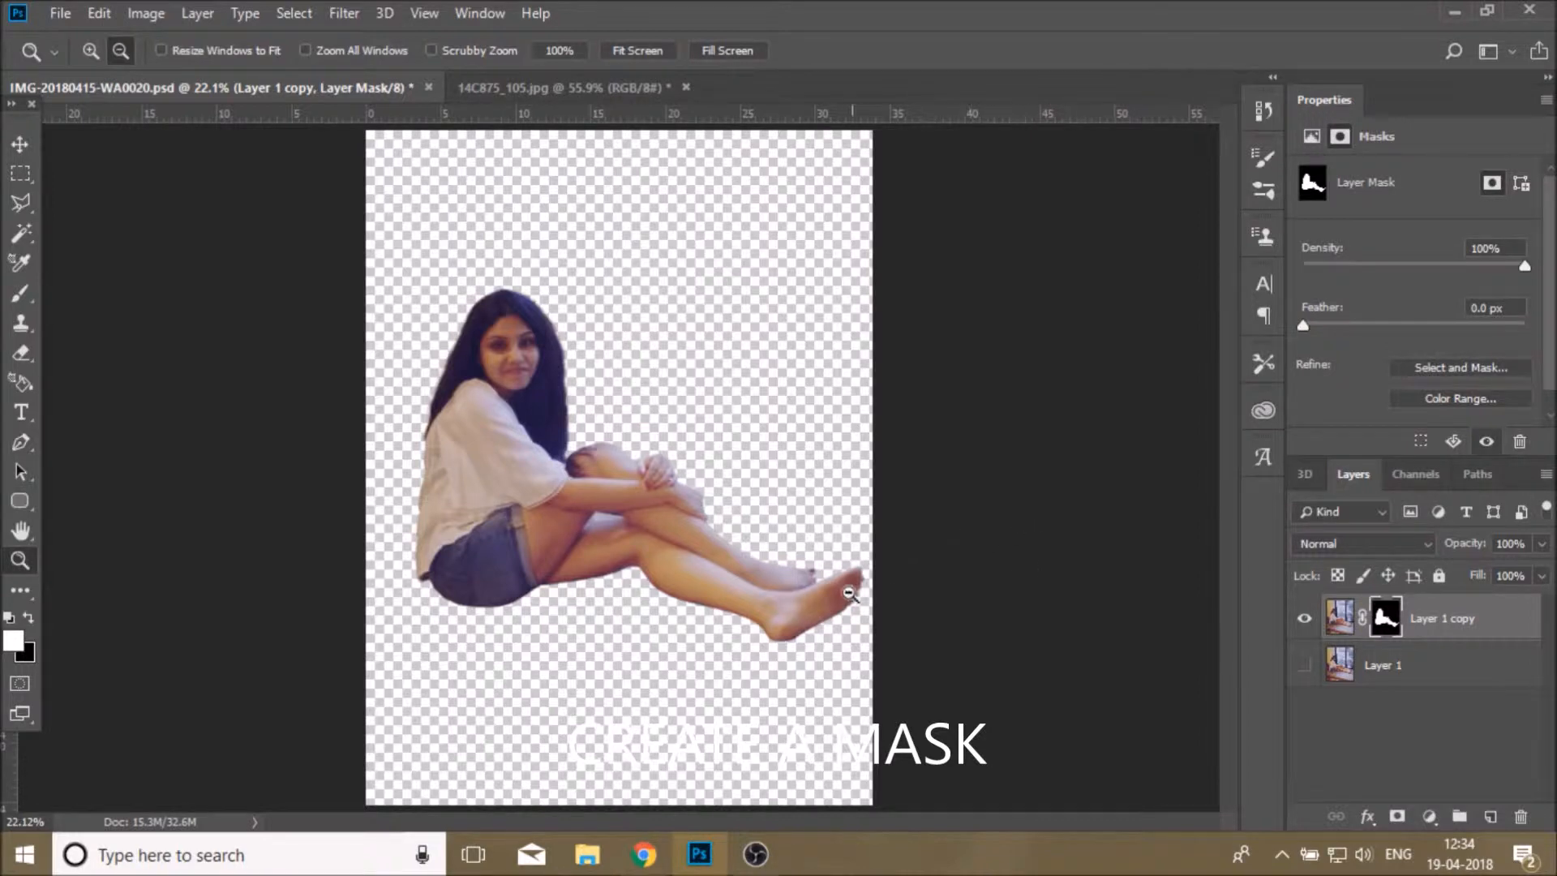
left_click(672, 582)
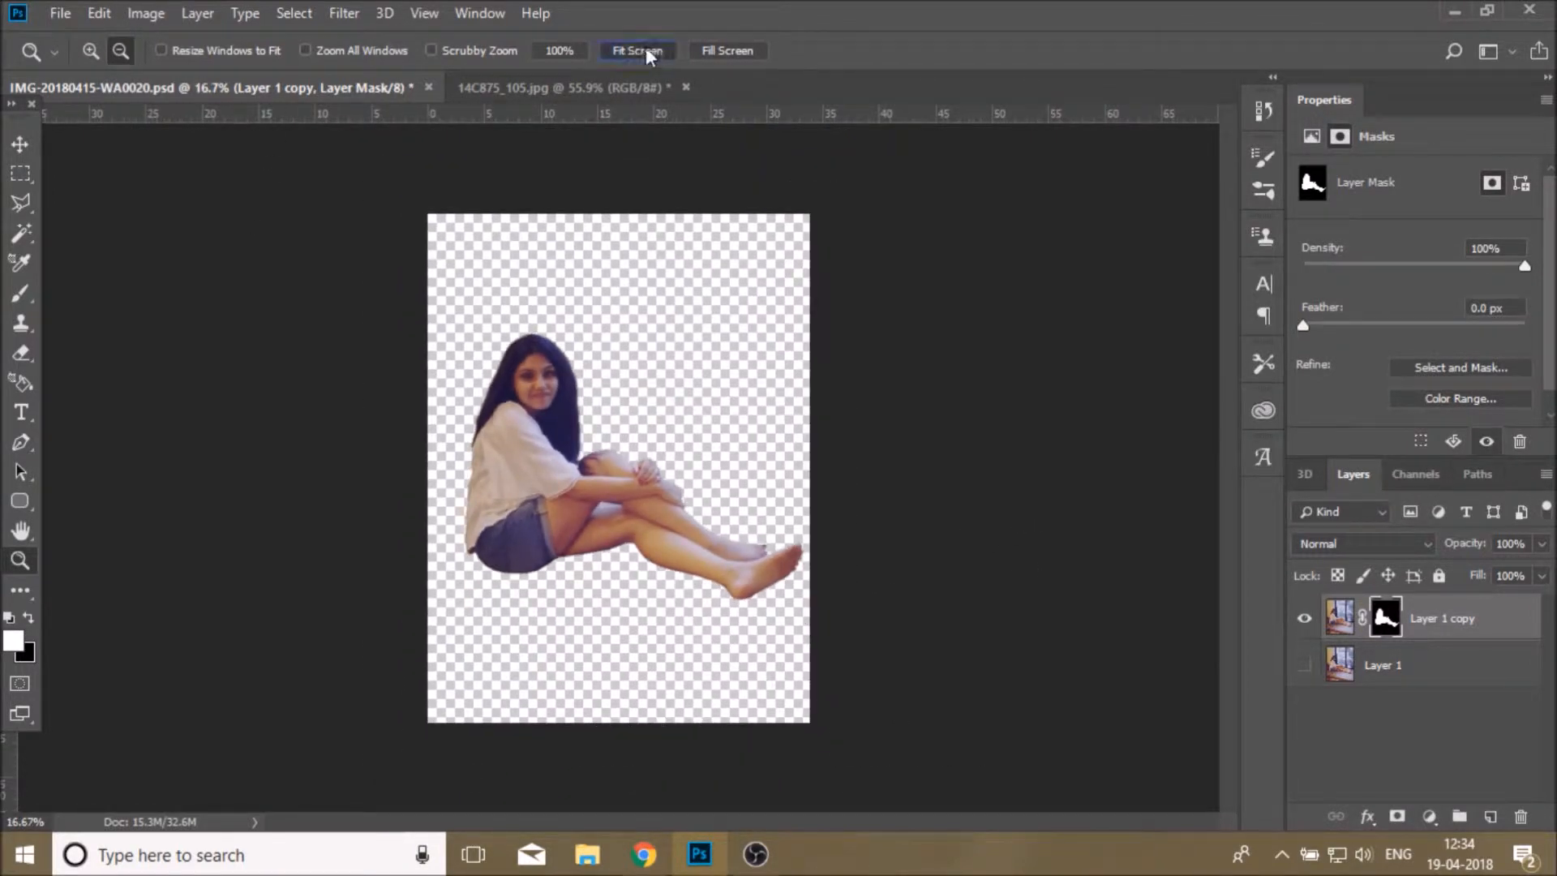
left_click(643, 51)
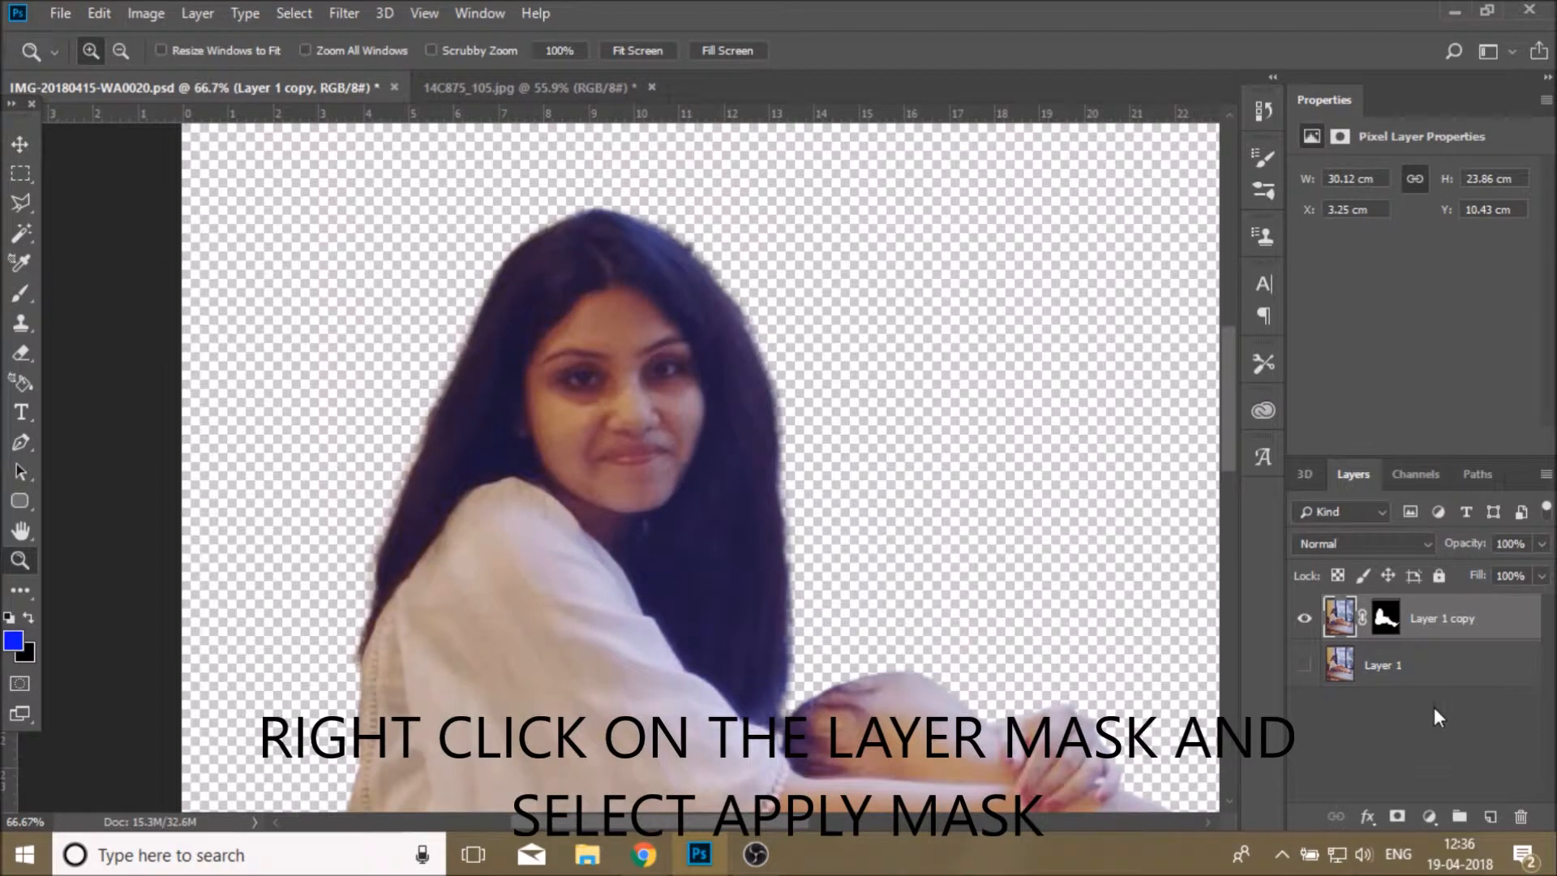
right_click(1385, 618)
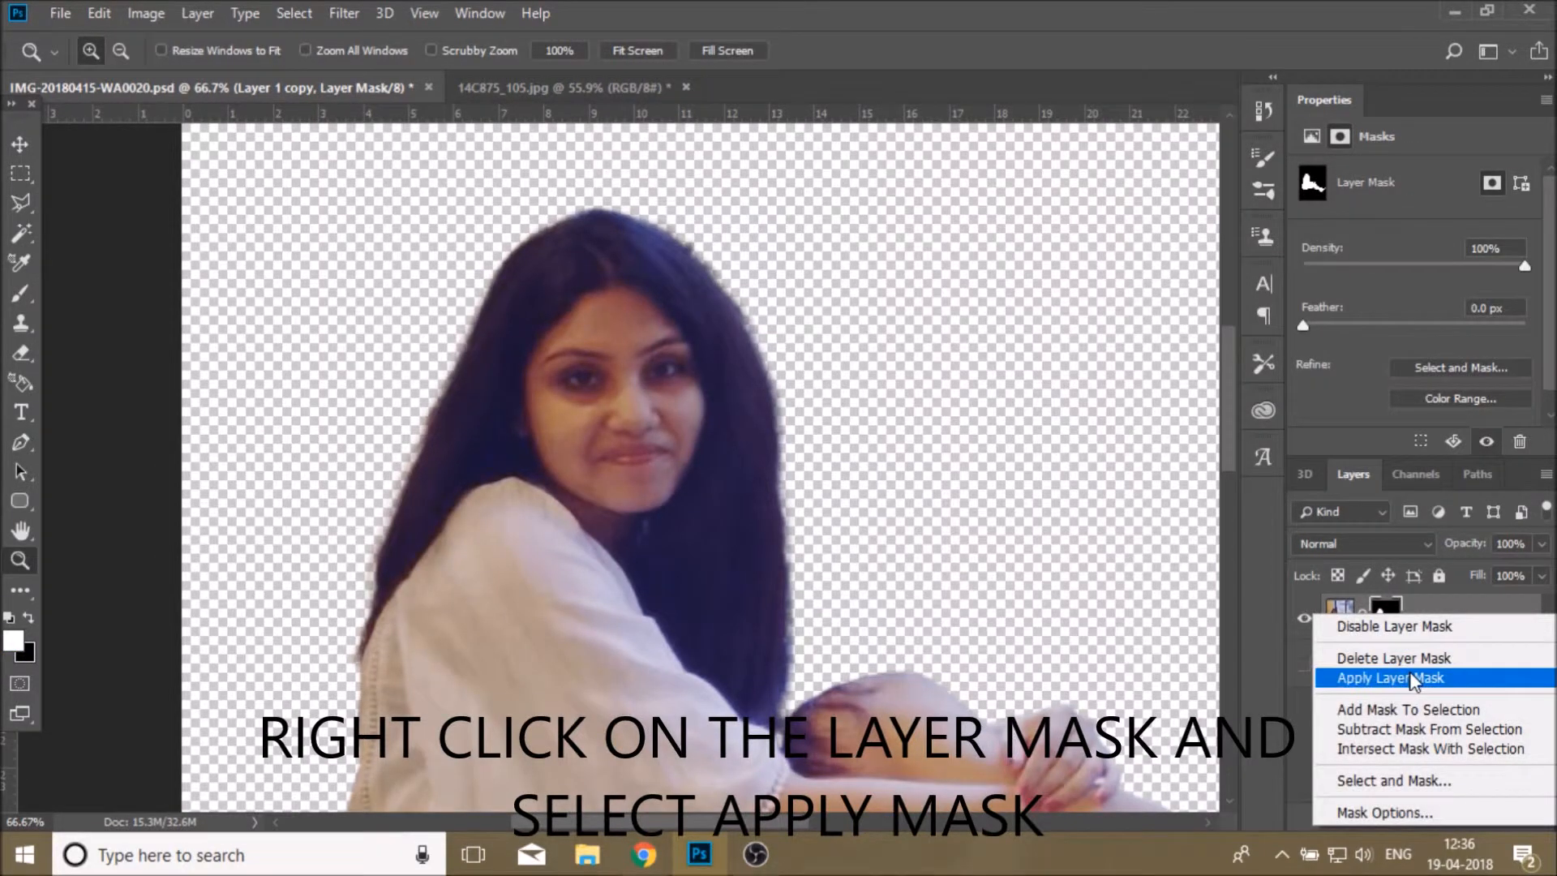
left_click(1415, 680)
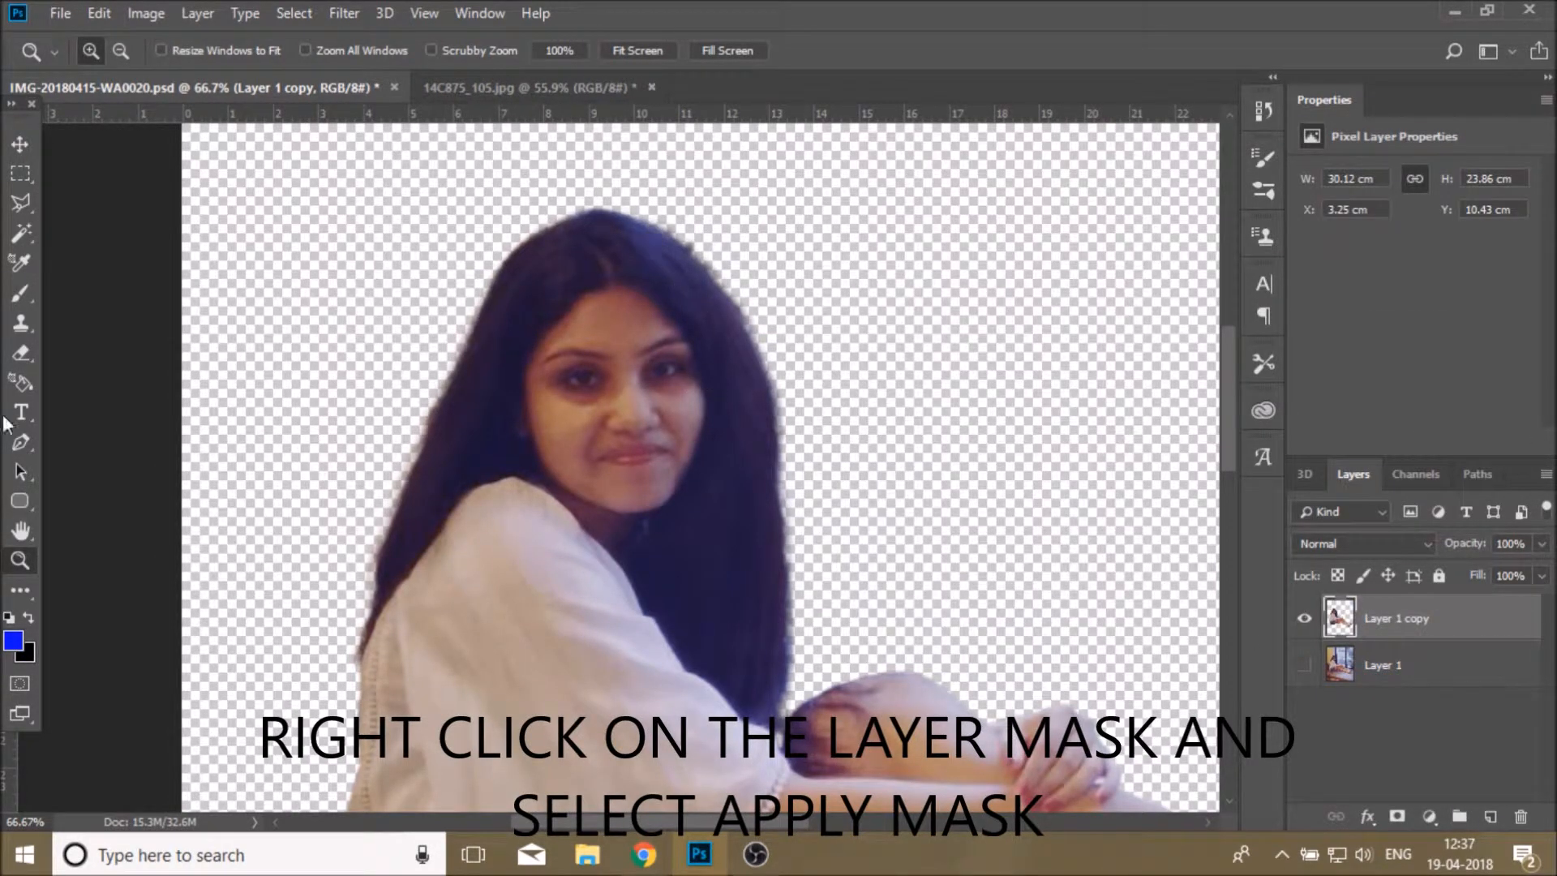
Smudge fine strands outward from the hair edge along the model's back using the Smudge tool at 82% strength
left_click(21, 586)
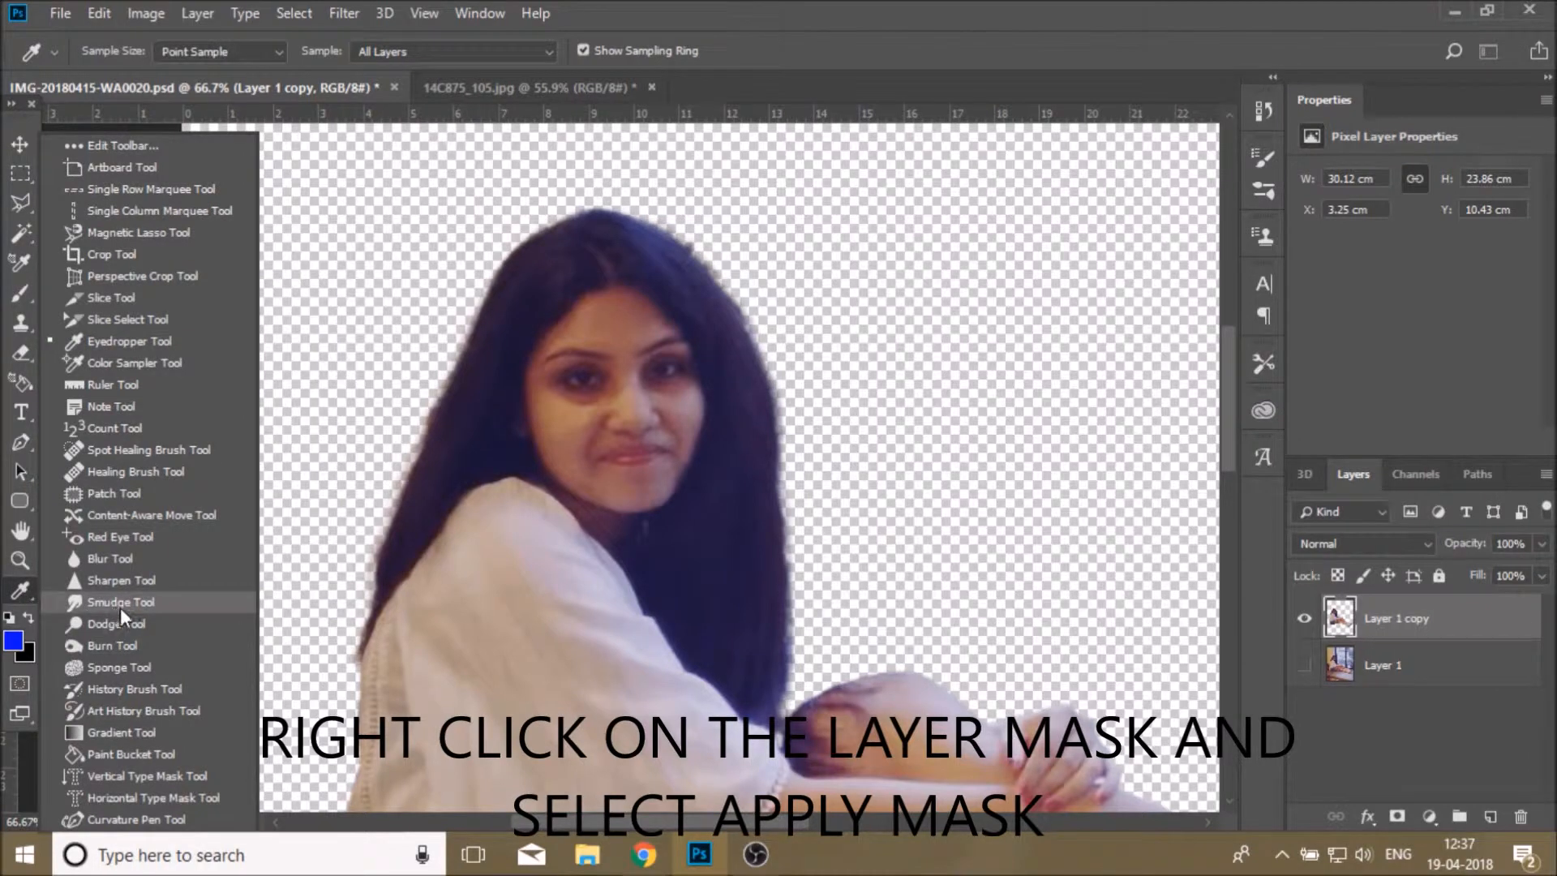
left_click(114, 574)
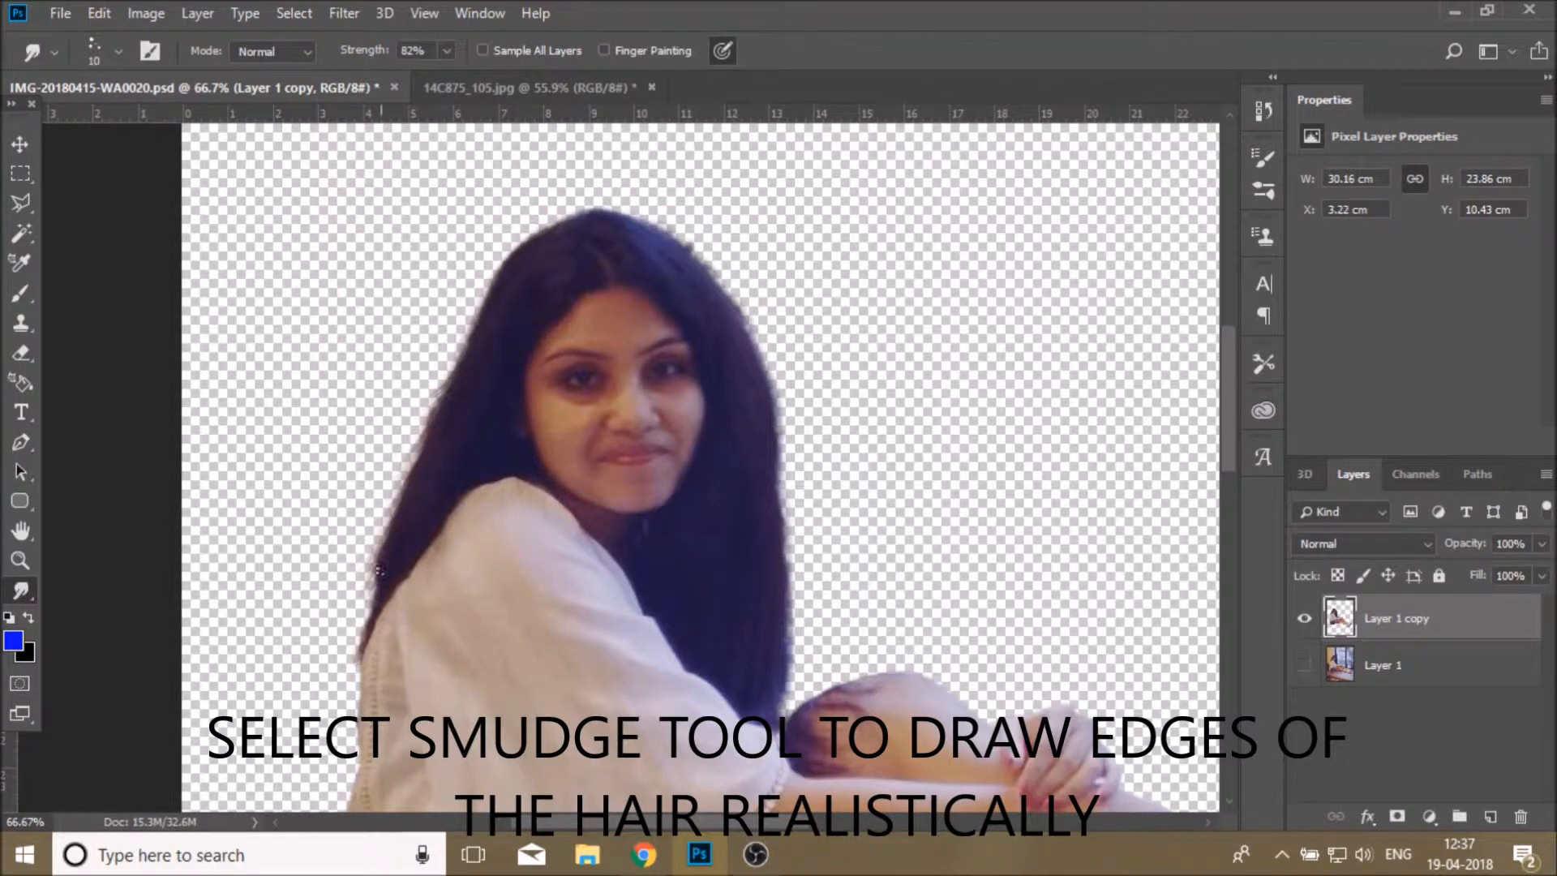
left_click_drag(369, 614, 313, 662)
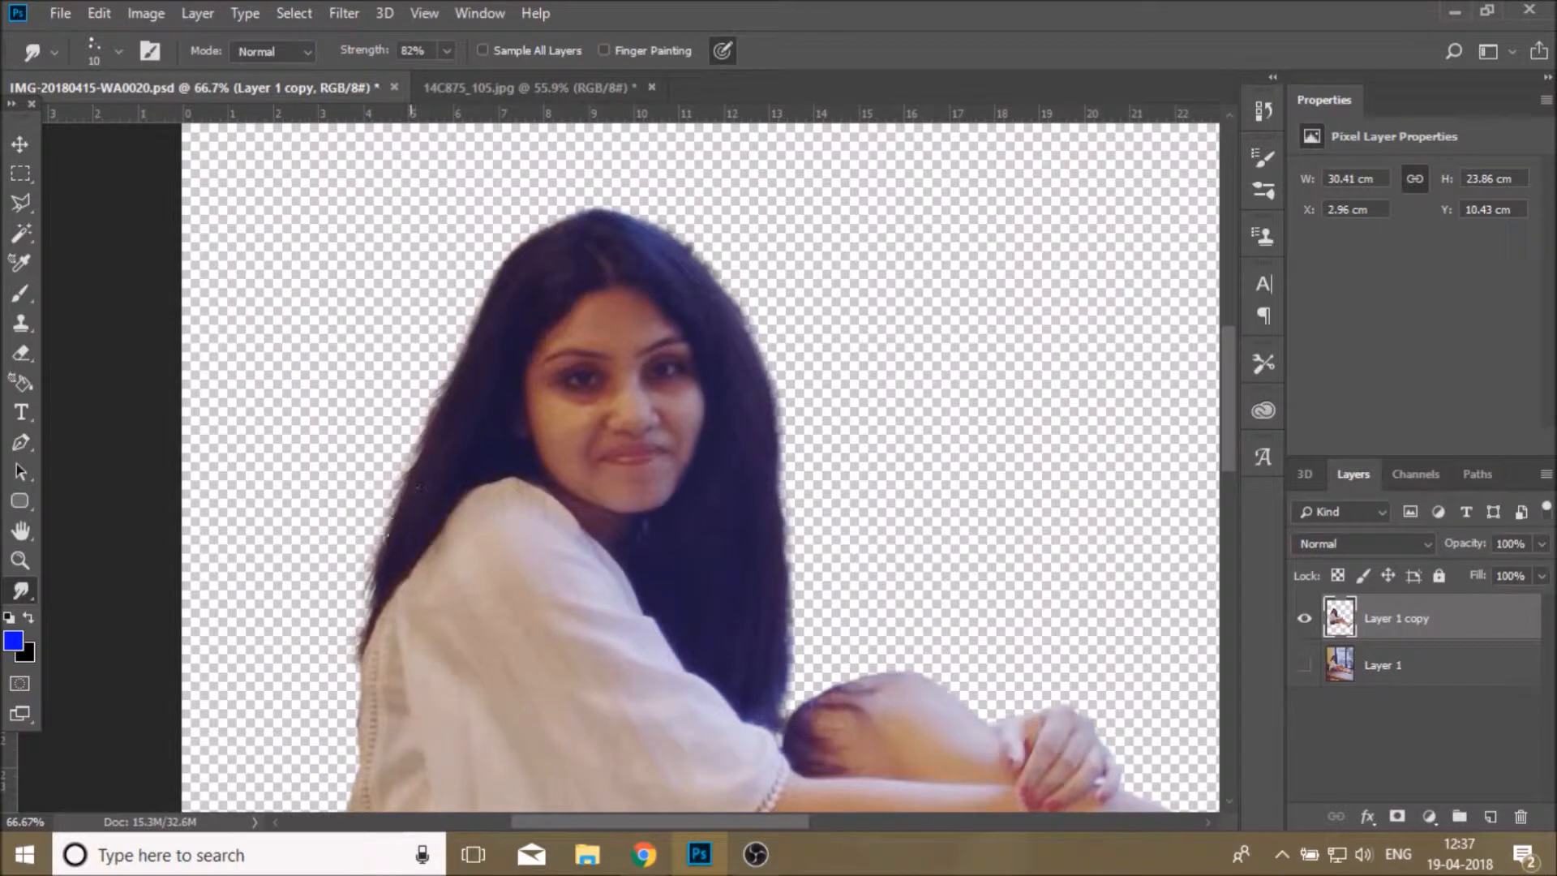
left_click_drag(443, 421, 414, 443)
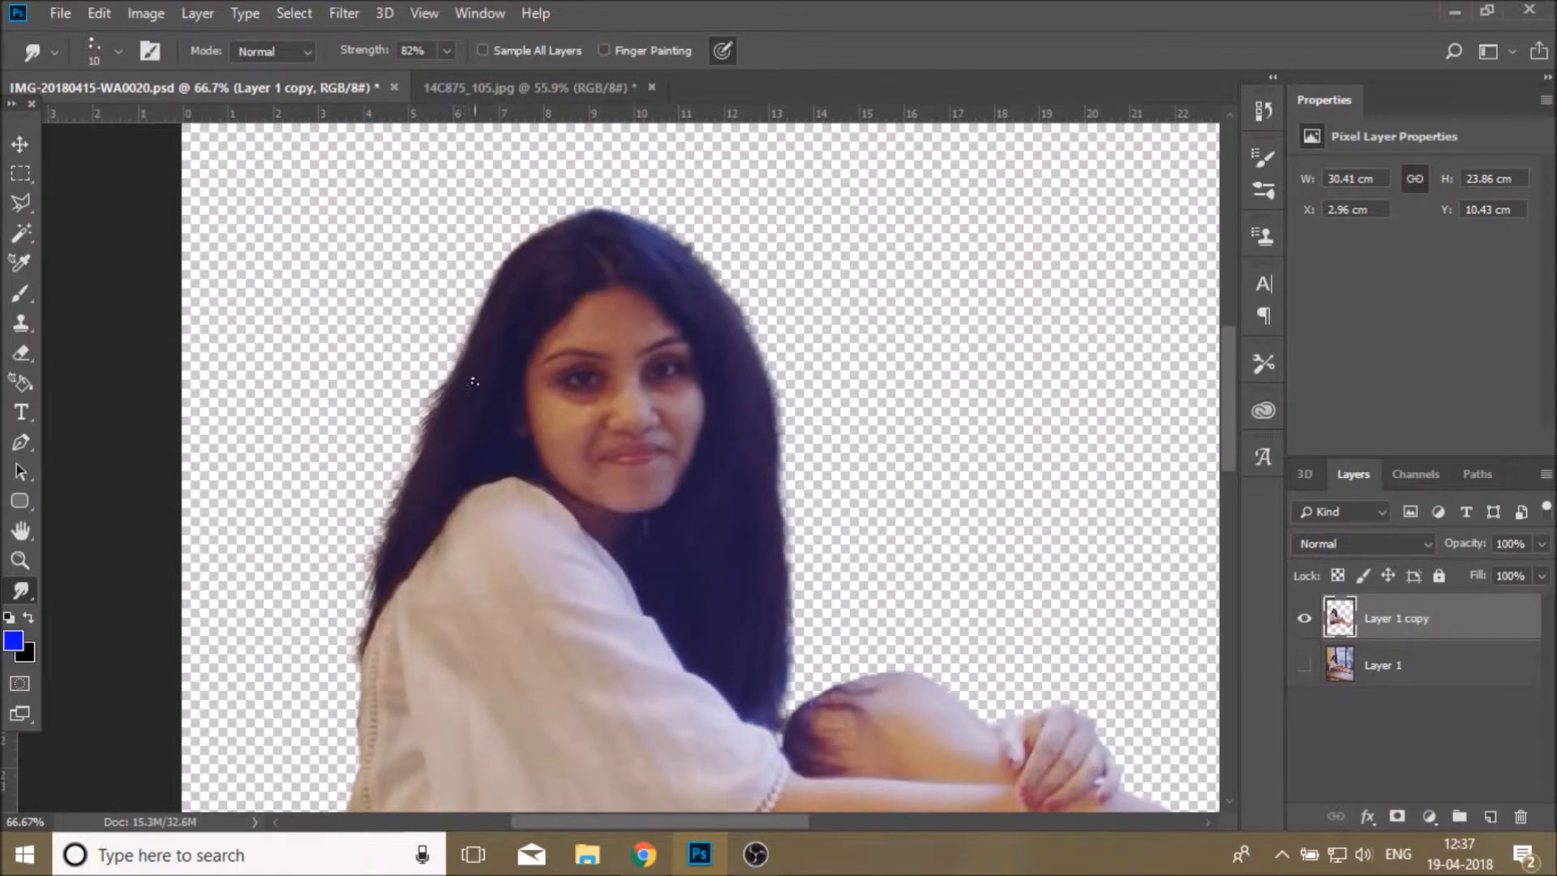
Smudge more strands outward along the upper hair edge on the model's back side, undoing the first stroke and redoing it
left_click(20, 560)
left_click(448, 452)
left_click(338, 496)
scroll(387, 519, "down", 2)
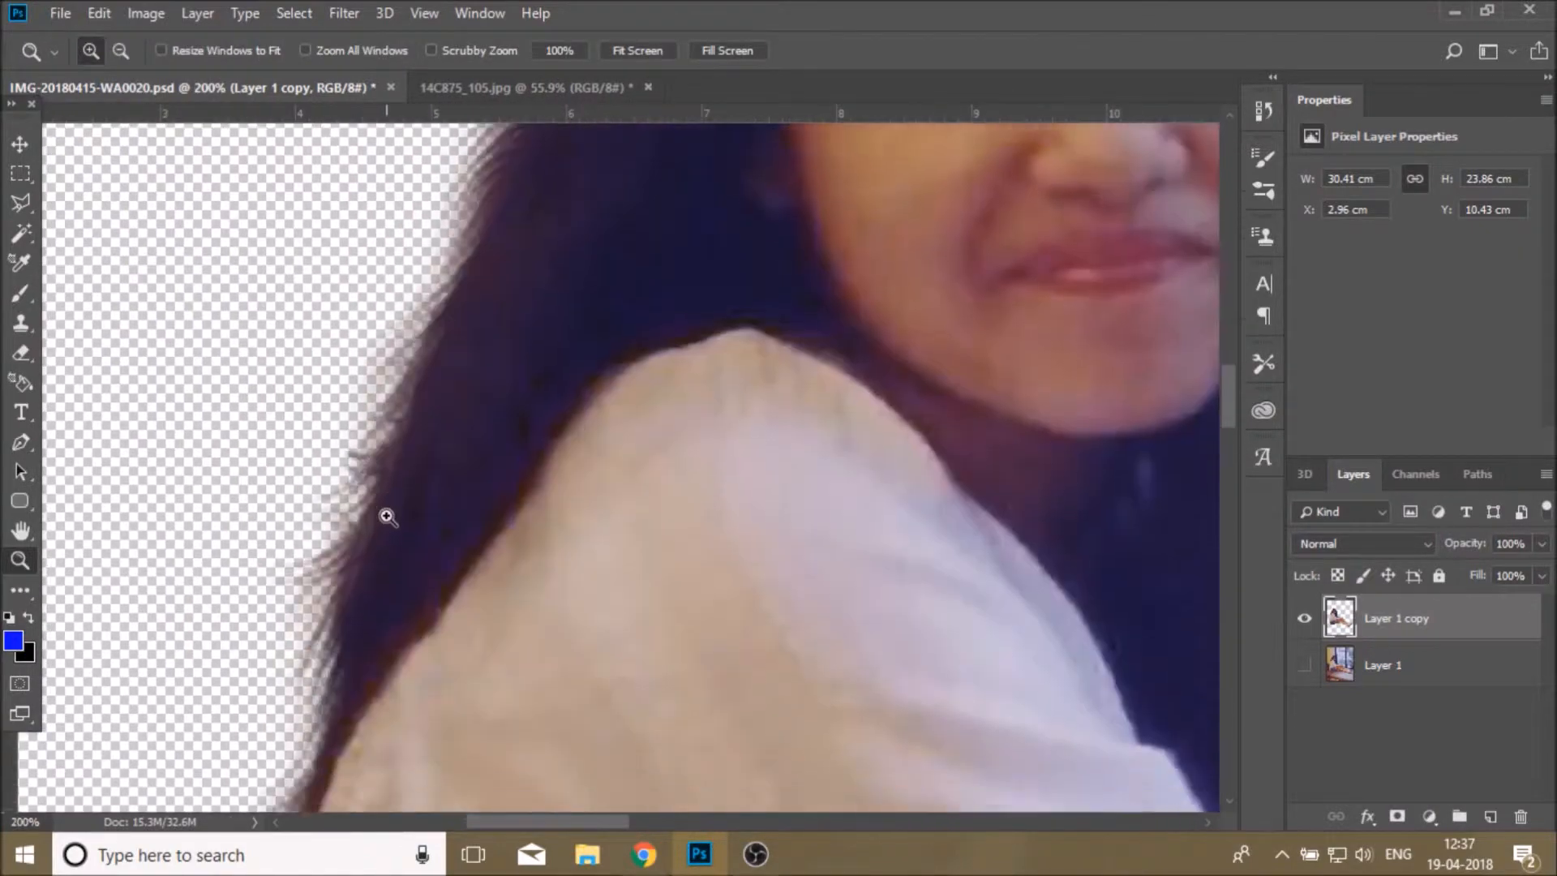
scroll(388, 519, "up", 4)
scroll(387, 507, "down", 2)
scroll(387, 508, "up", 3)
scroll(389, 508, "down", 1)
left_click(26, 589)
left_click_drag(646, 341, 523, 535)
left_click(99, 13)
left_click(129, 34)
scroll(256, 225, "up", 2)
left_click_drag(637, 456, 496, 706)
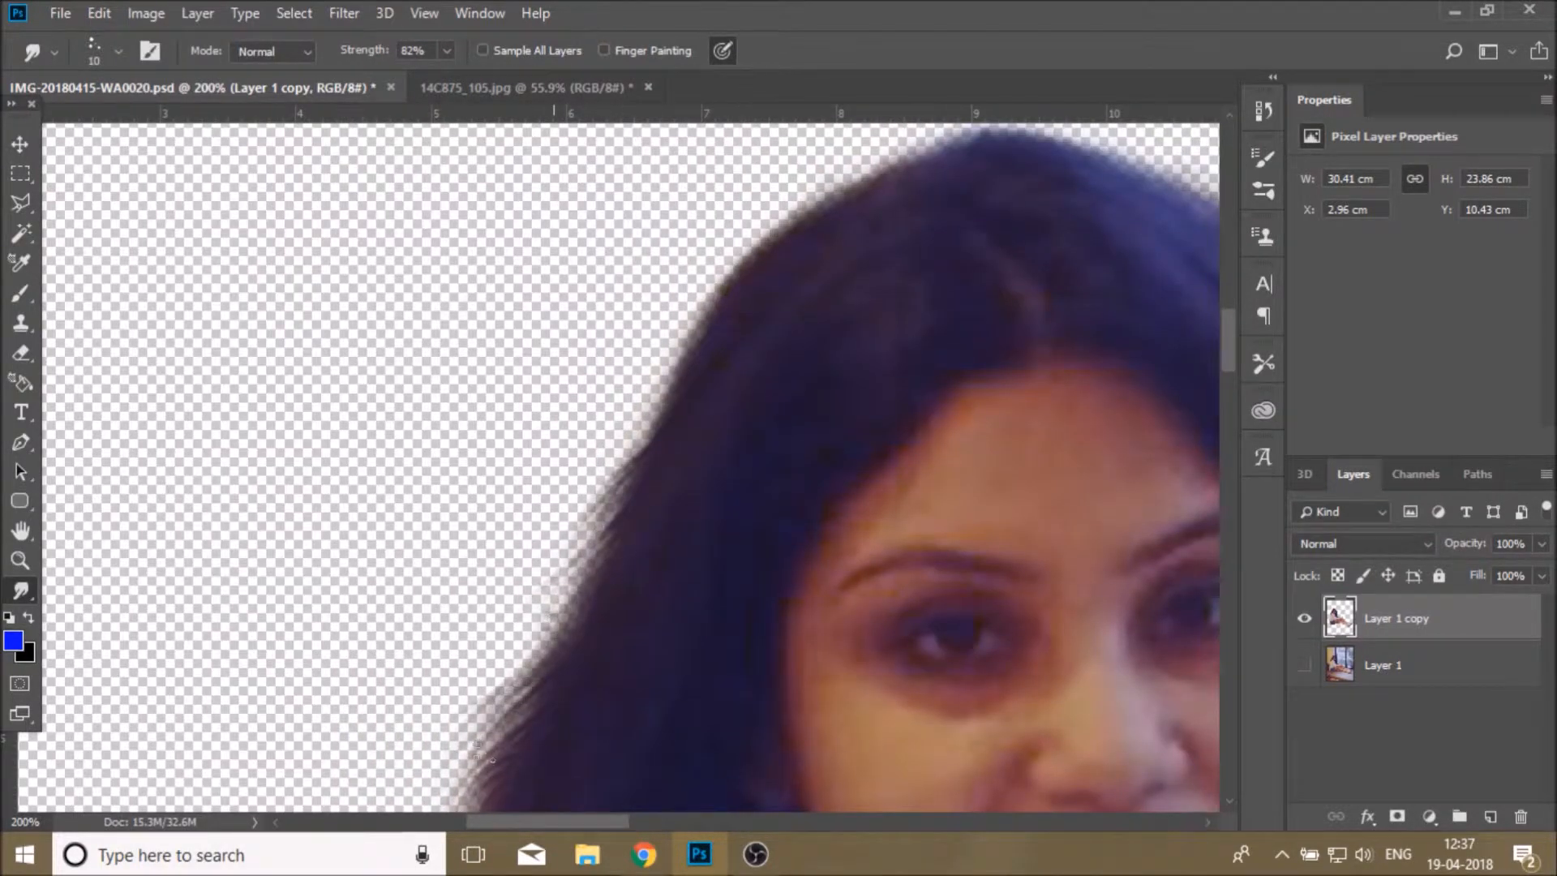
scroll(648, 542, "up", 1)
left_click_drag(672, 474, 587, 589)
Inspect the smudged hair edges on the whole cutout and close up around the model's head
key("z")
left_click(637, 50)
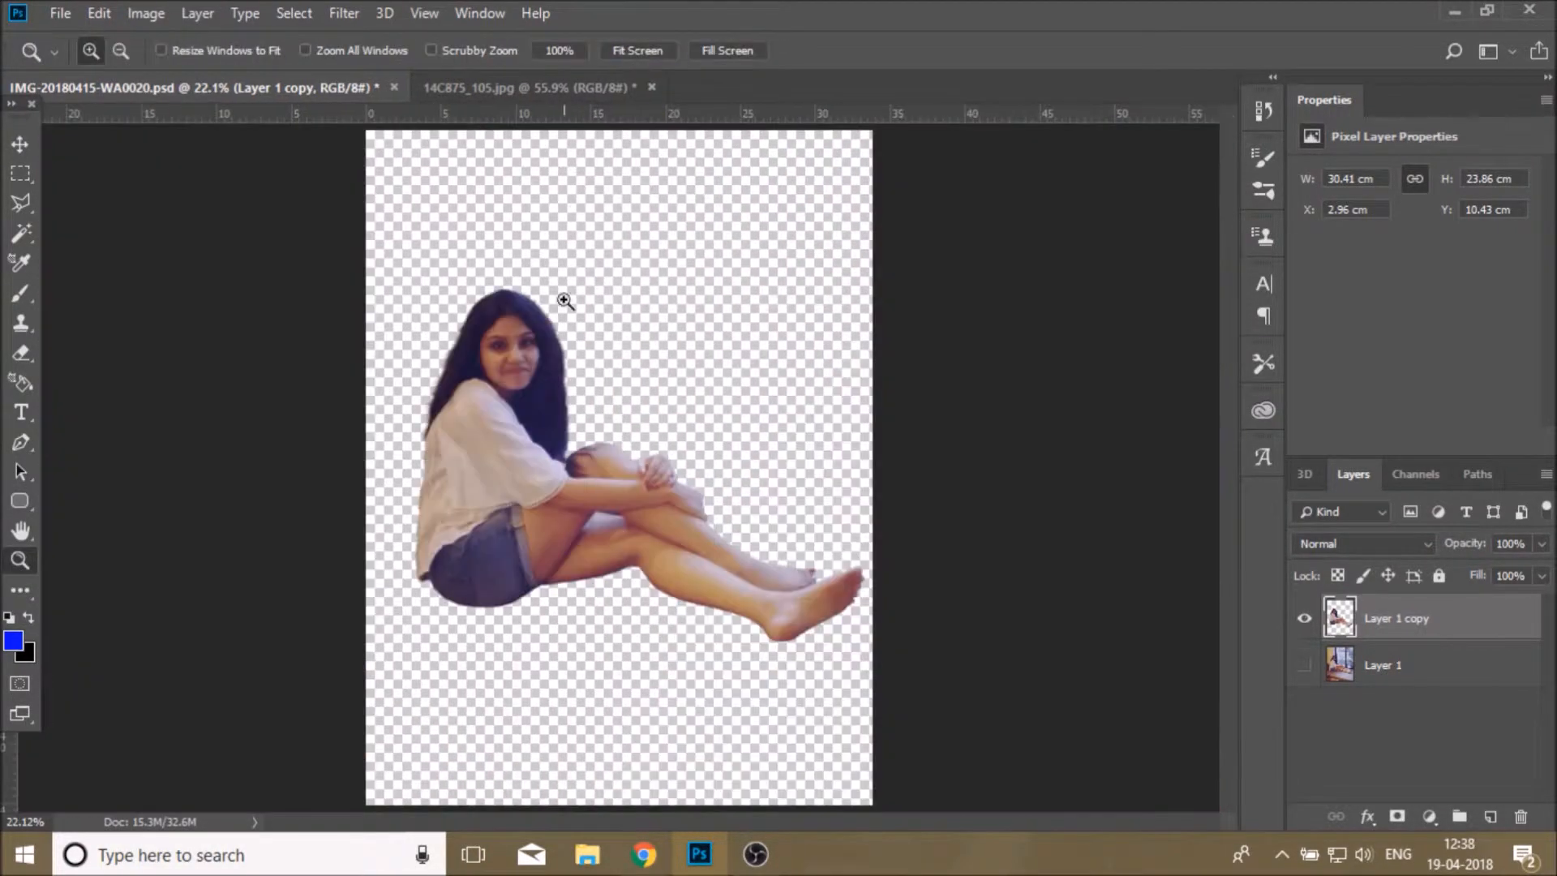
left_click(498, 318)
left_click(550, 275)
left_click(480, 307)
left_click(498, 345)
left_click(591, 273)
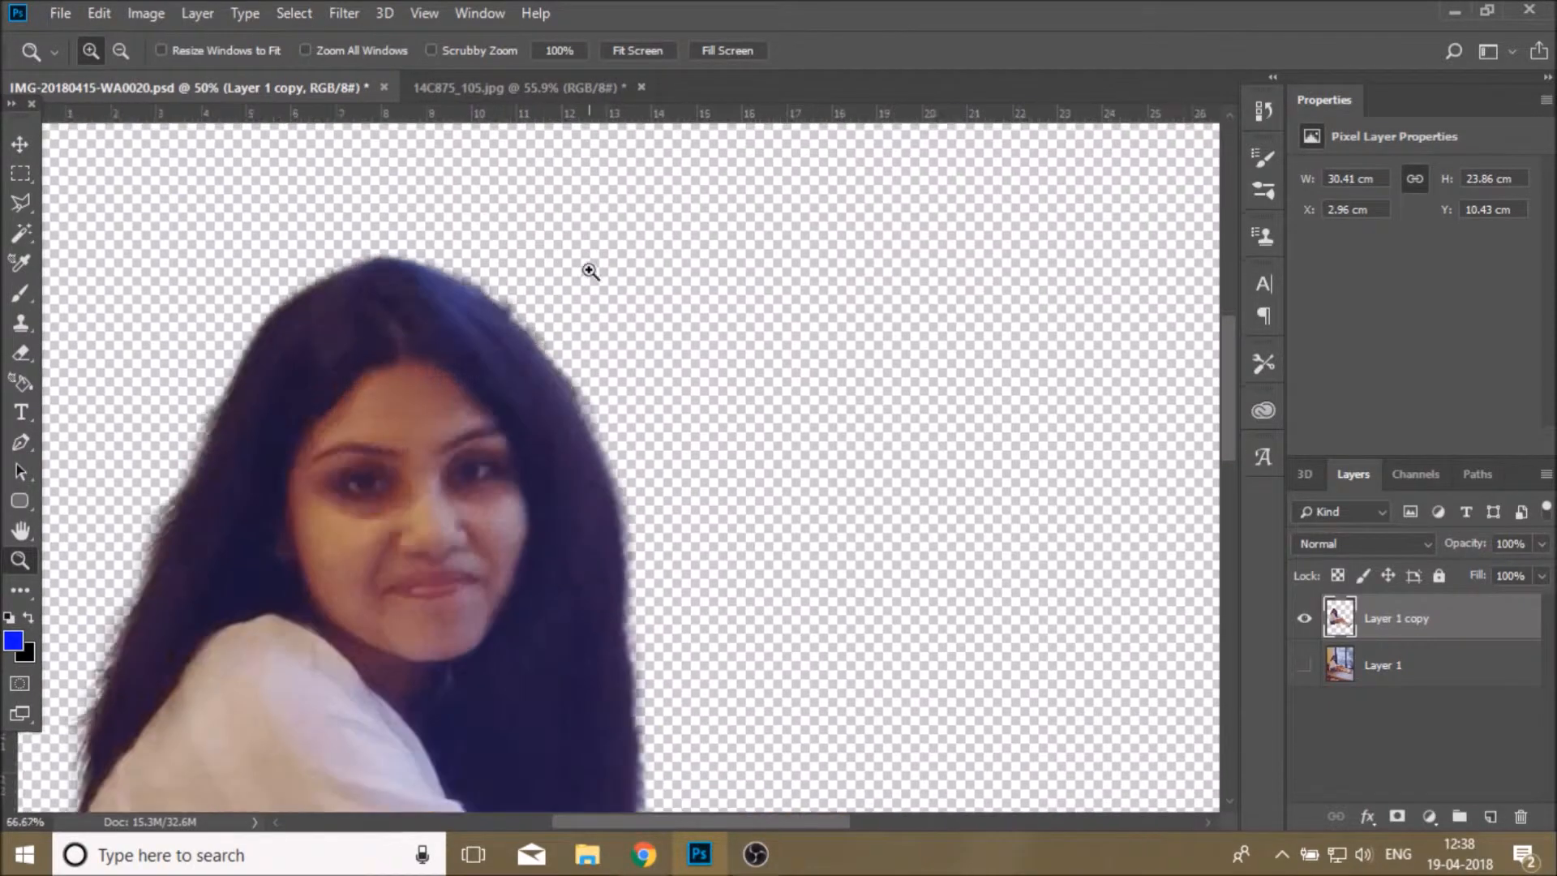
Smudge fine strands outward along the hair edge beside the model's face using the Smudge tool at 82% strength
left_click(592, 271)
left_click(591, 271)
left_click(20, 589)
mouse_move(298, 400)
left_mouse_down()
mouse_move(495, 560)
mouse_move(446, 489)
left_mouse_up()
scroll(556, 486, "down", 2)
mouse_move(519, 388)
left_mouse_down()
mouse_move(653, 520)
mouse_move(689, 584)
left_mouse_up()
scroll(720, 709, "down", 3)
left_click_drag(636, 322, 754, 617)
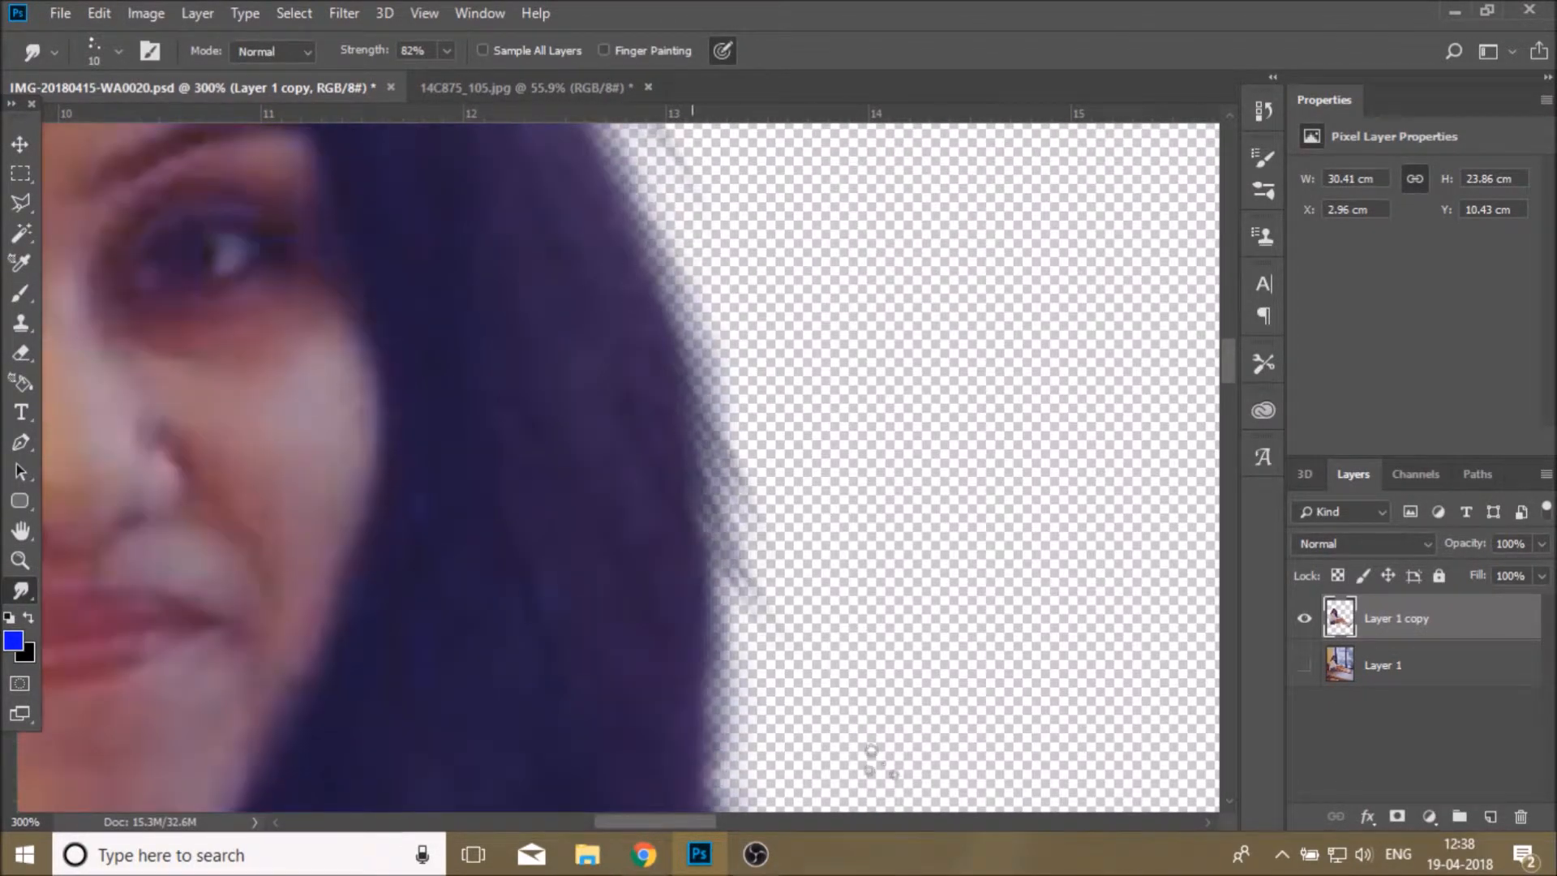
Smudge the lower hair edge down toward the knee and step back the last strokes at the hair tips
scroll(869, 747, "down", 5)
left_click_drag(714, 446, 807, 629)
scroll(1006, 600, "down", 7)
left_click_drag(744, 496, 823, 614)
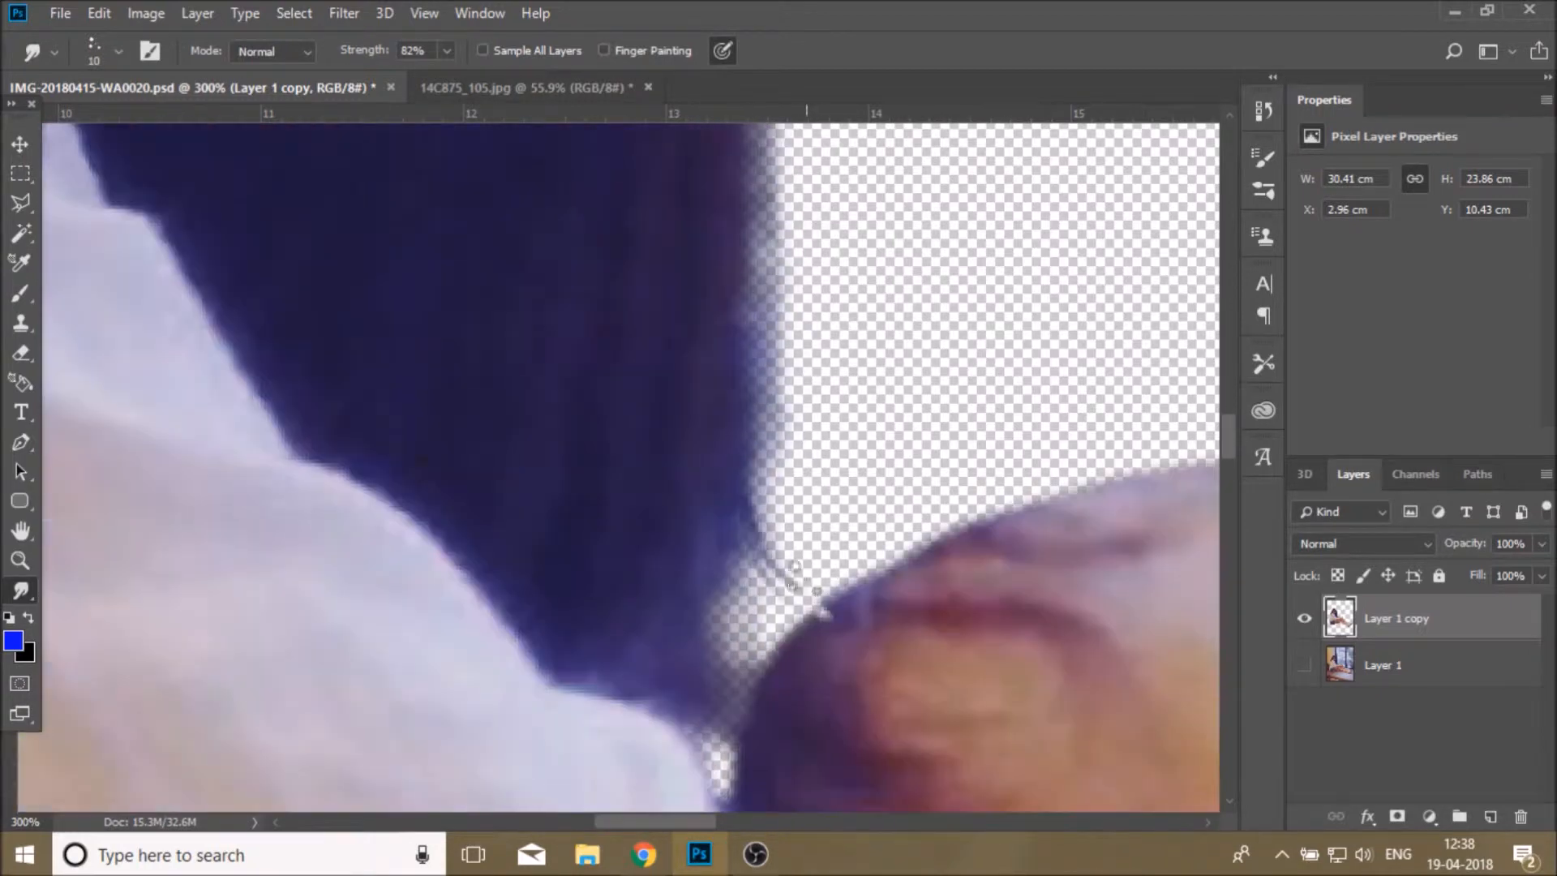
left_click_drag(726, 552, 766, 631)
left_click(99, 13)
left_click(114, 24)
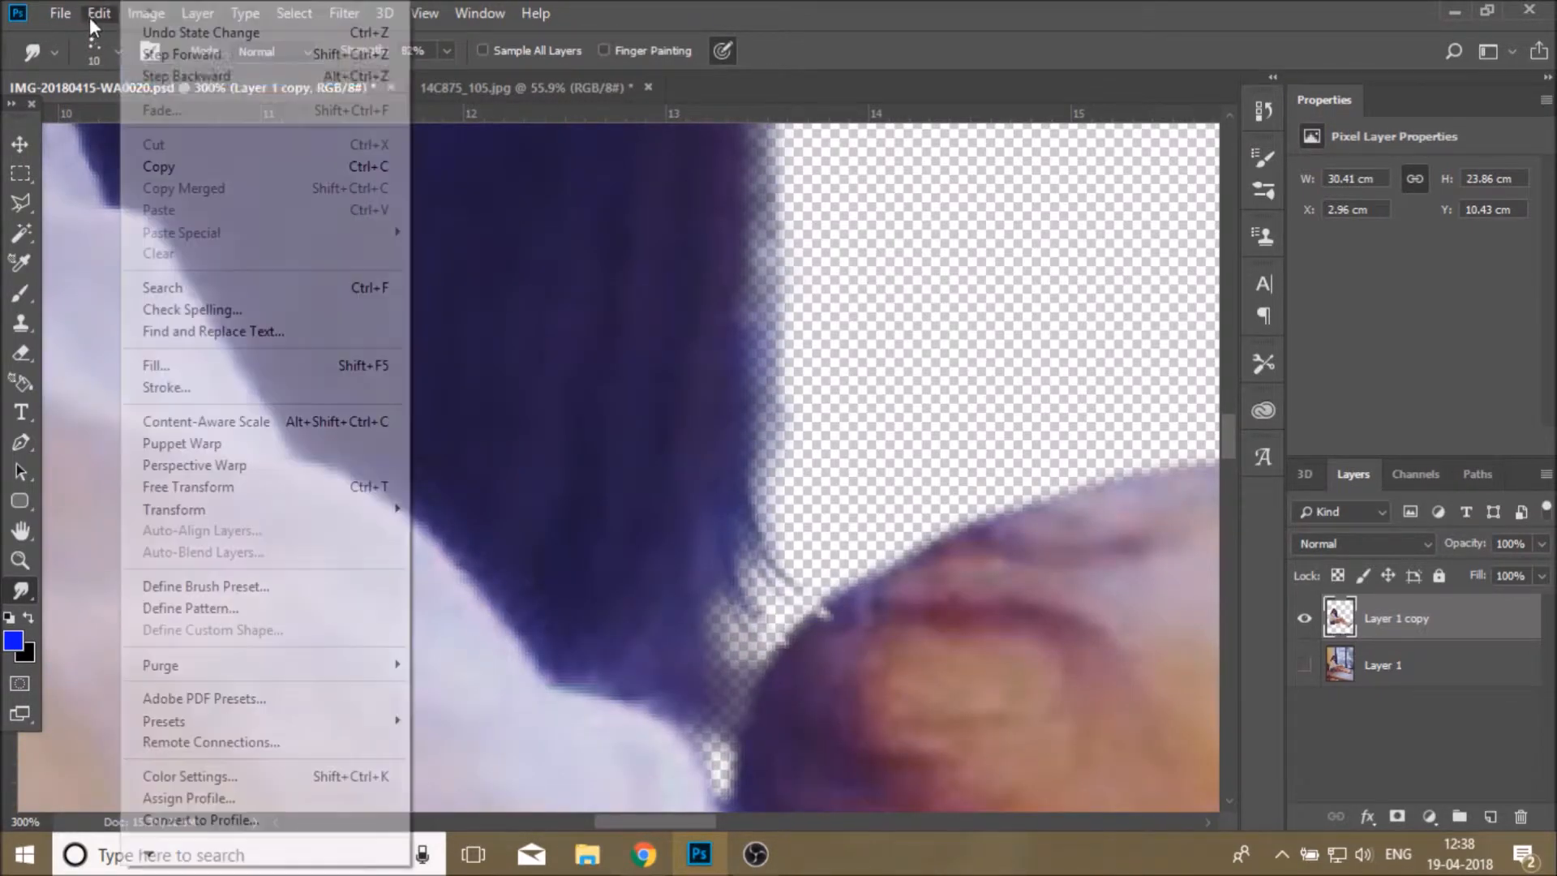
left_click(115, 19)
left_click(139, 78)
Smudge short strands off the lower hair tips and upward from the hair lying on the knee
left_click_drag(738, 487, 780, 559)
left_click_drag(750, 462, 799, 536)
mouse_move(729, 425)
left_mouse_down()
mouse_move(793, 523)
mouse_move(774, 600)
left_mouse_up()
mouse_move(718, 591)
left_mouse_down()
mouse_move(759, 625)
mouse_move(871, 560)
mouse_move(896, 361)
left_mouse_up()
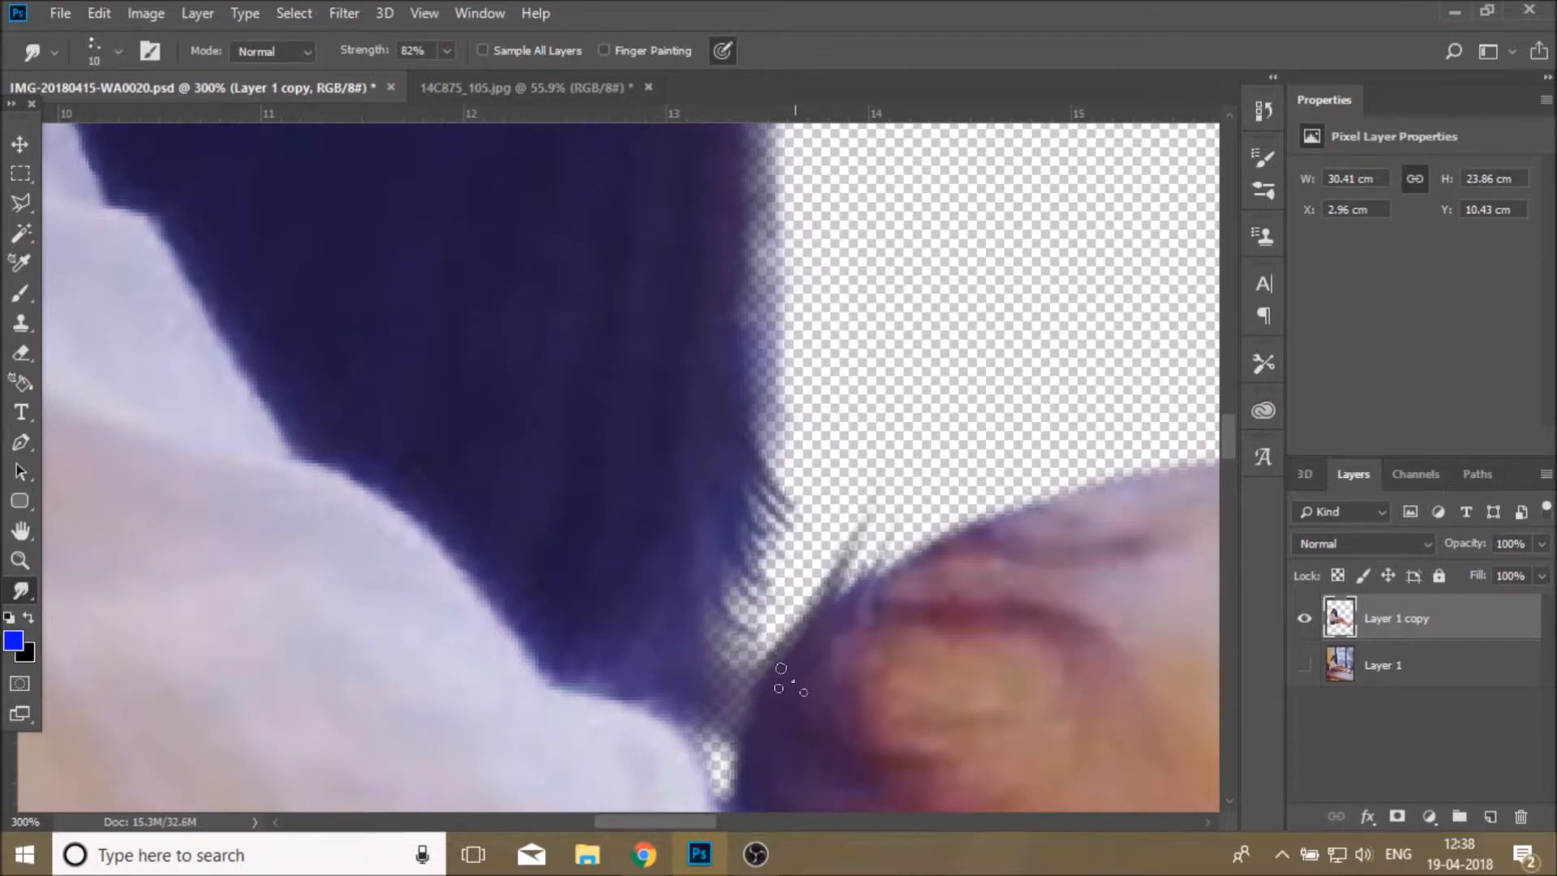
left_click_drag(789, 660, 866, 324)
key("space")
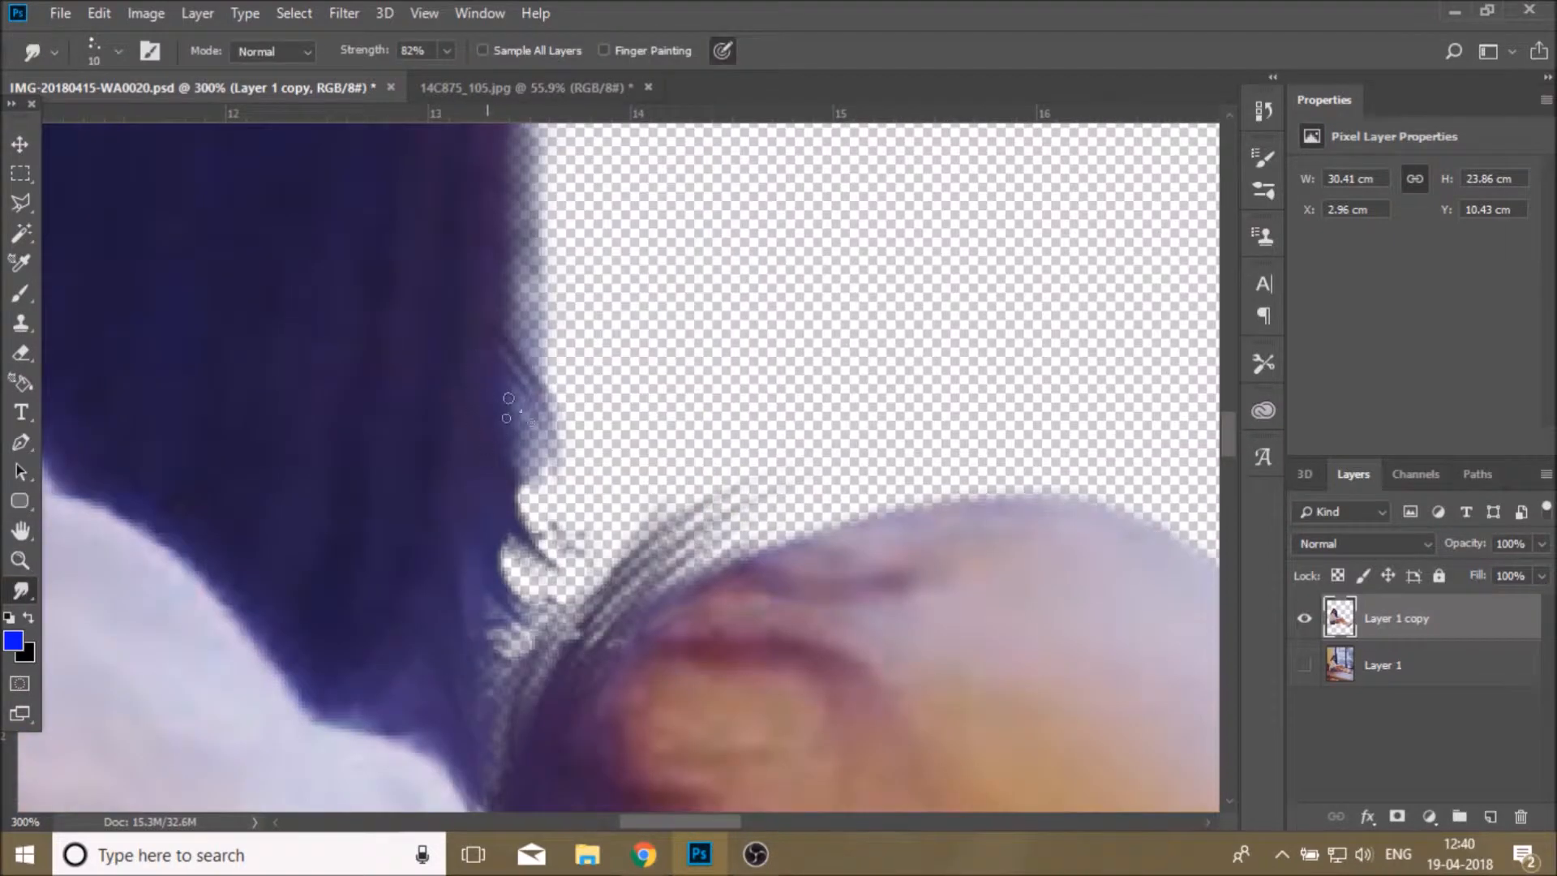
mouse_move(507, 422)
left_mouse_down()
mouse_move(546, 602)
mouse_move(510, 404)
mouse_move(515, 617)
left_mouse_up()
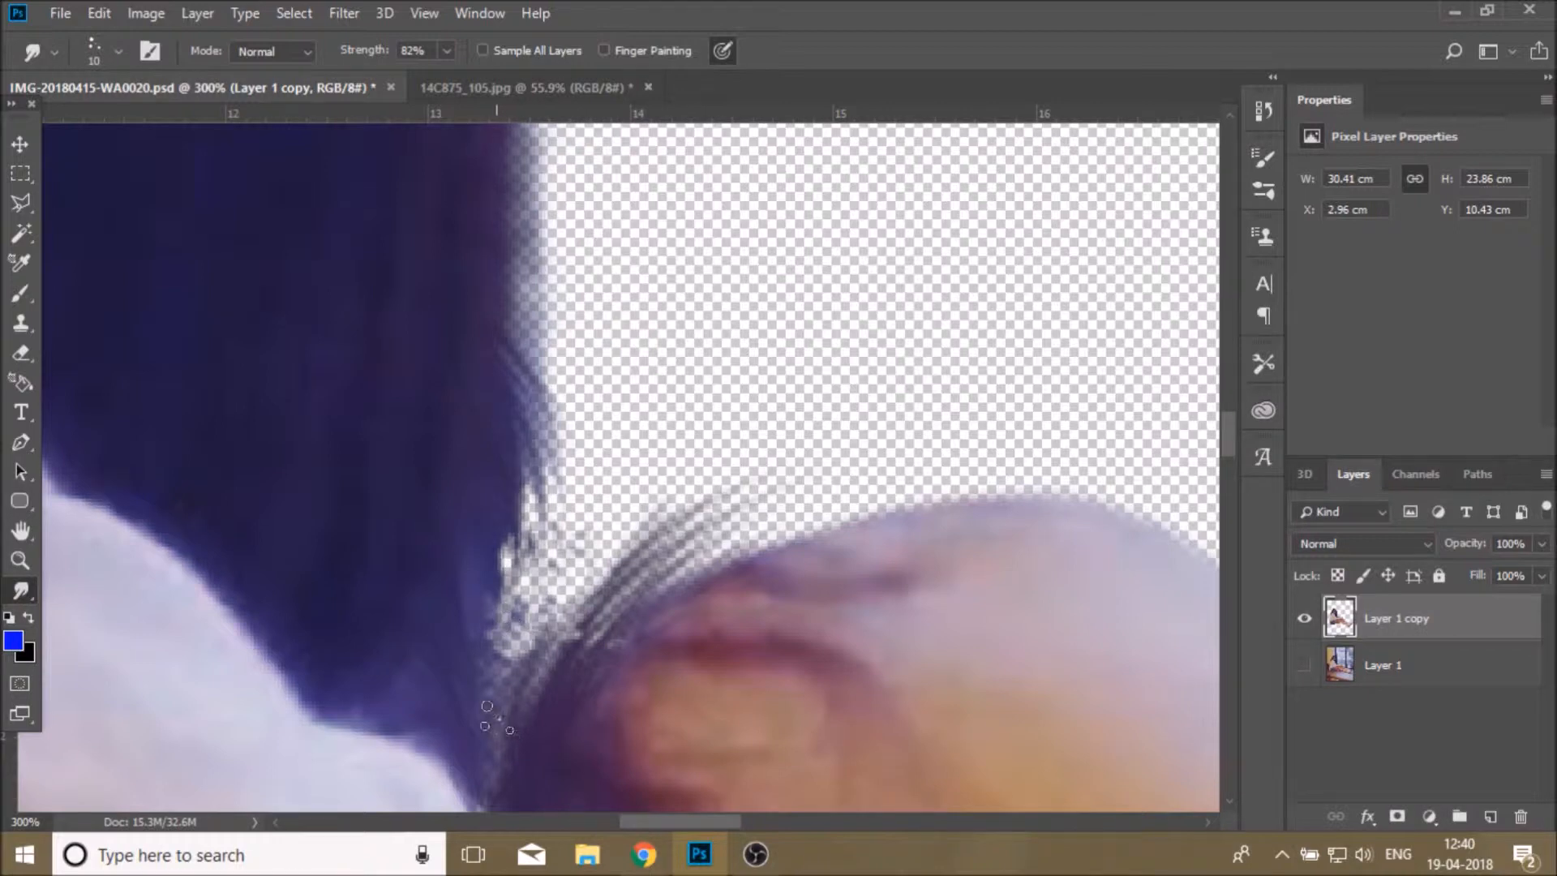
Smudge more upward strands in the gap between the hanging hair and the knee, and fit the whole cutout in view
left_click_drag(506, 723, 718, 489)
left_click_drag(501, 669, 598, 545)
left_click_drag(523, 657, 640, 433)
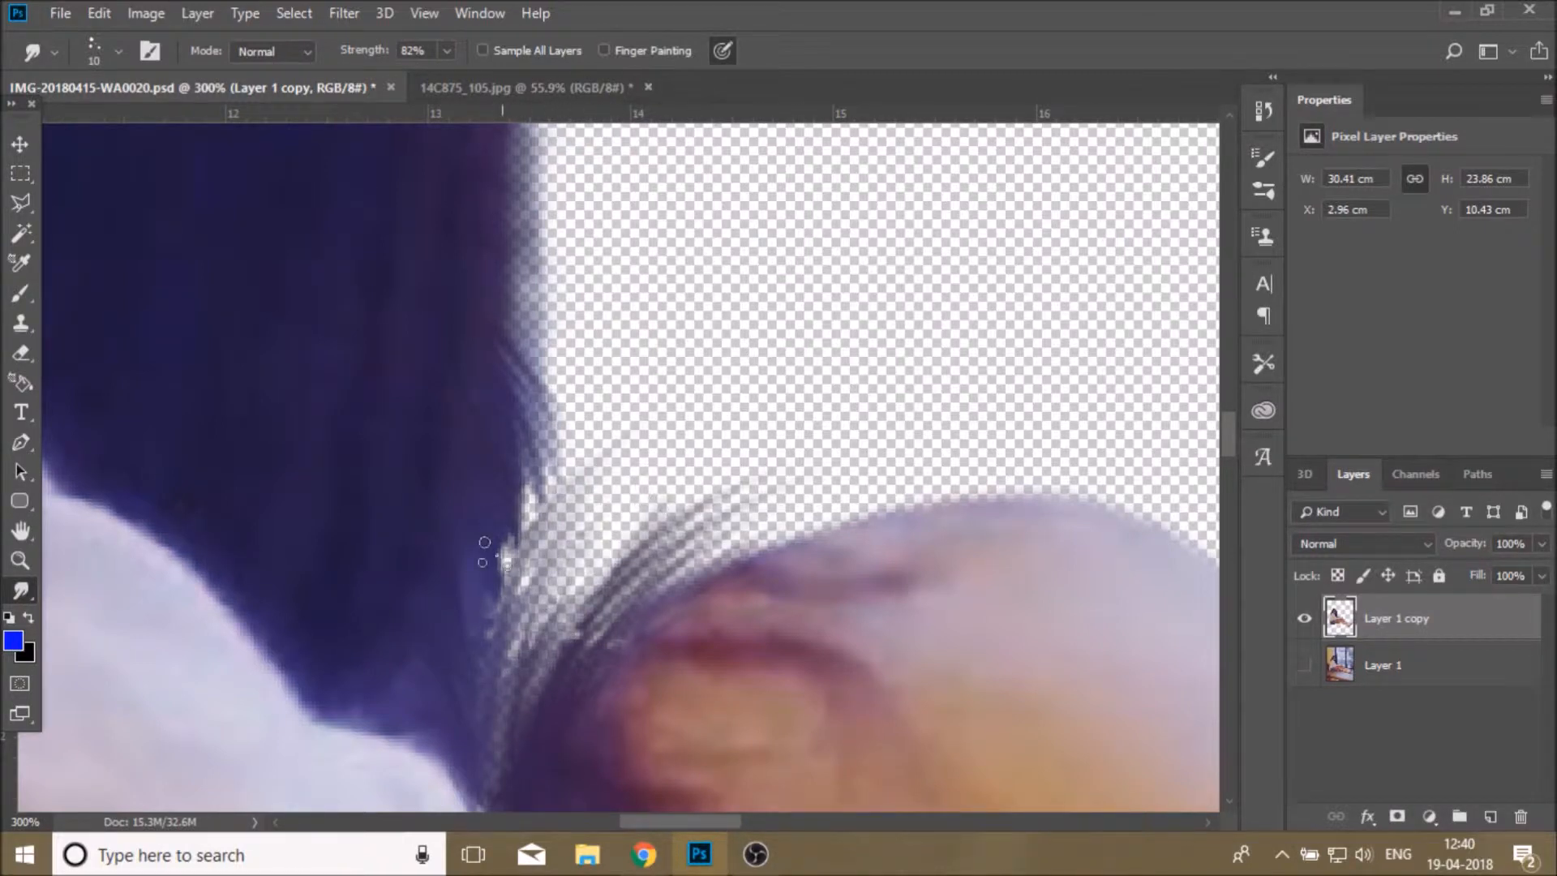
left_click(20, 531)
left_click(20, 559)
left_click(545, 320, "alt")
left_click(637, 50)
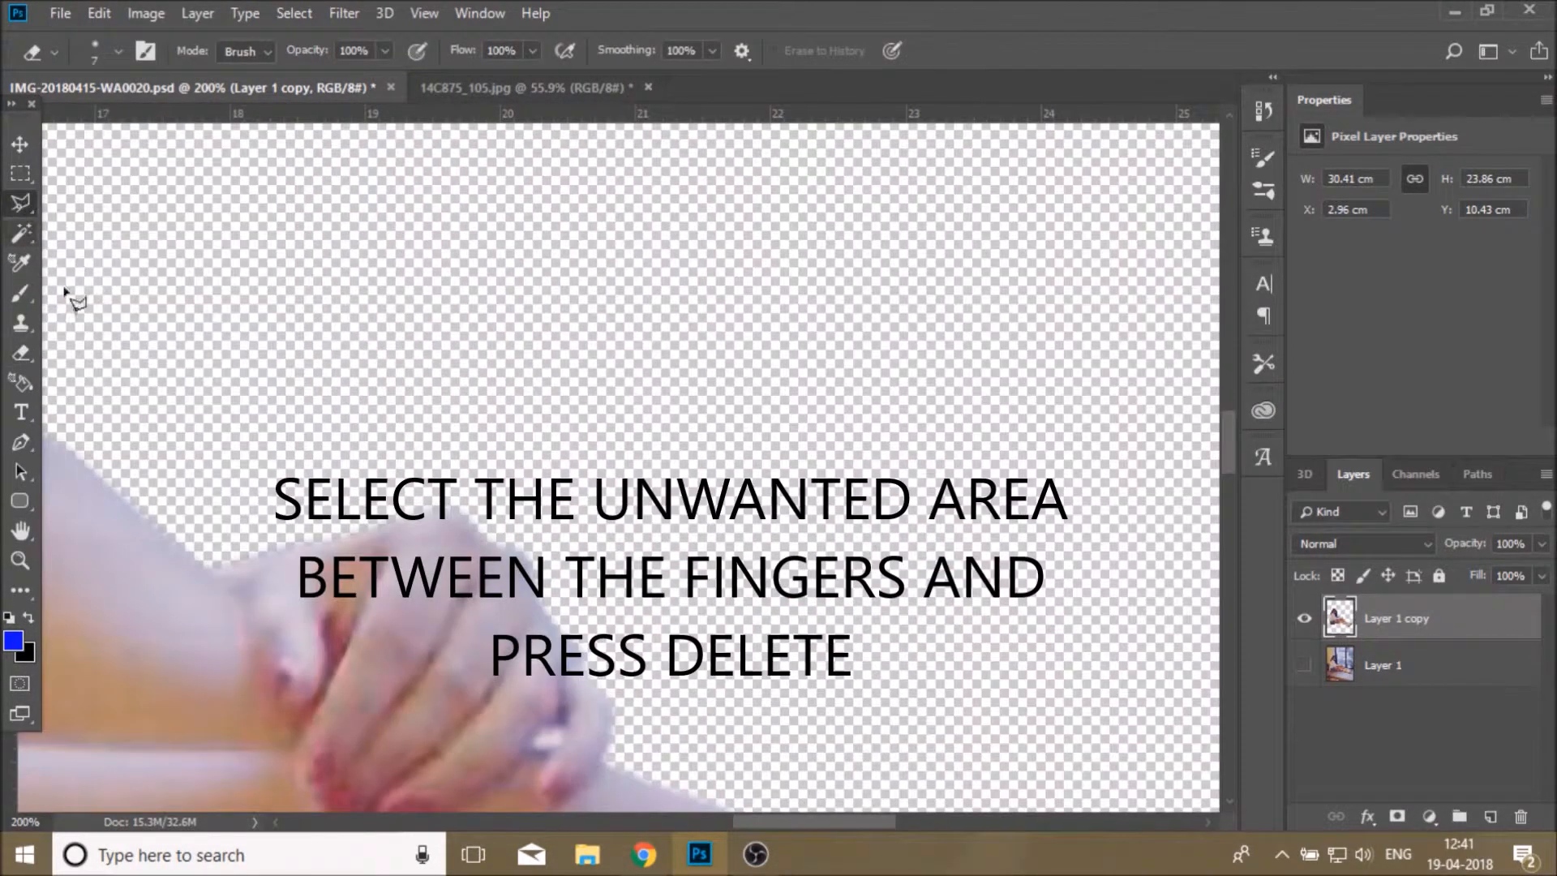
Delete the leftover background patch between the fingers using a polygonal lasso selection, and deselect
key("l")
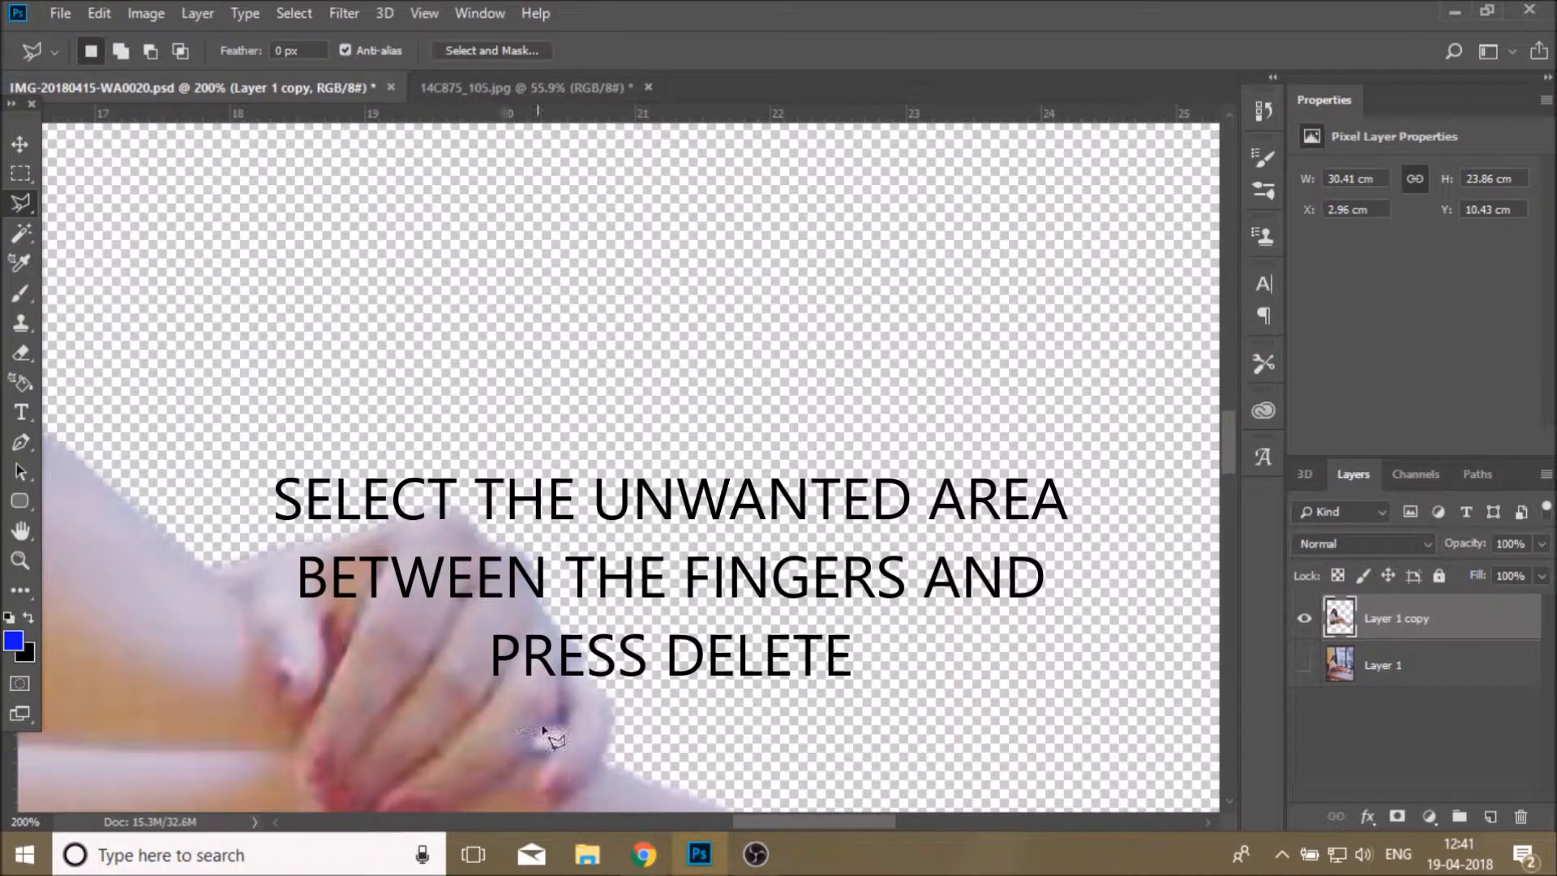
left_click(564, 726)
left_click(547, 727)
left_click(535, 740)
left_click(545, 753)
left_click(565, 737)
left_click(487, 51)
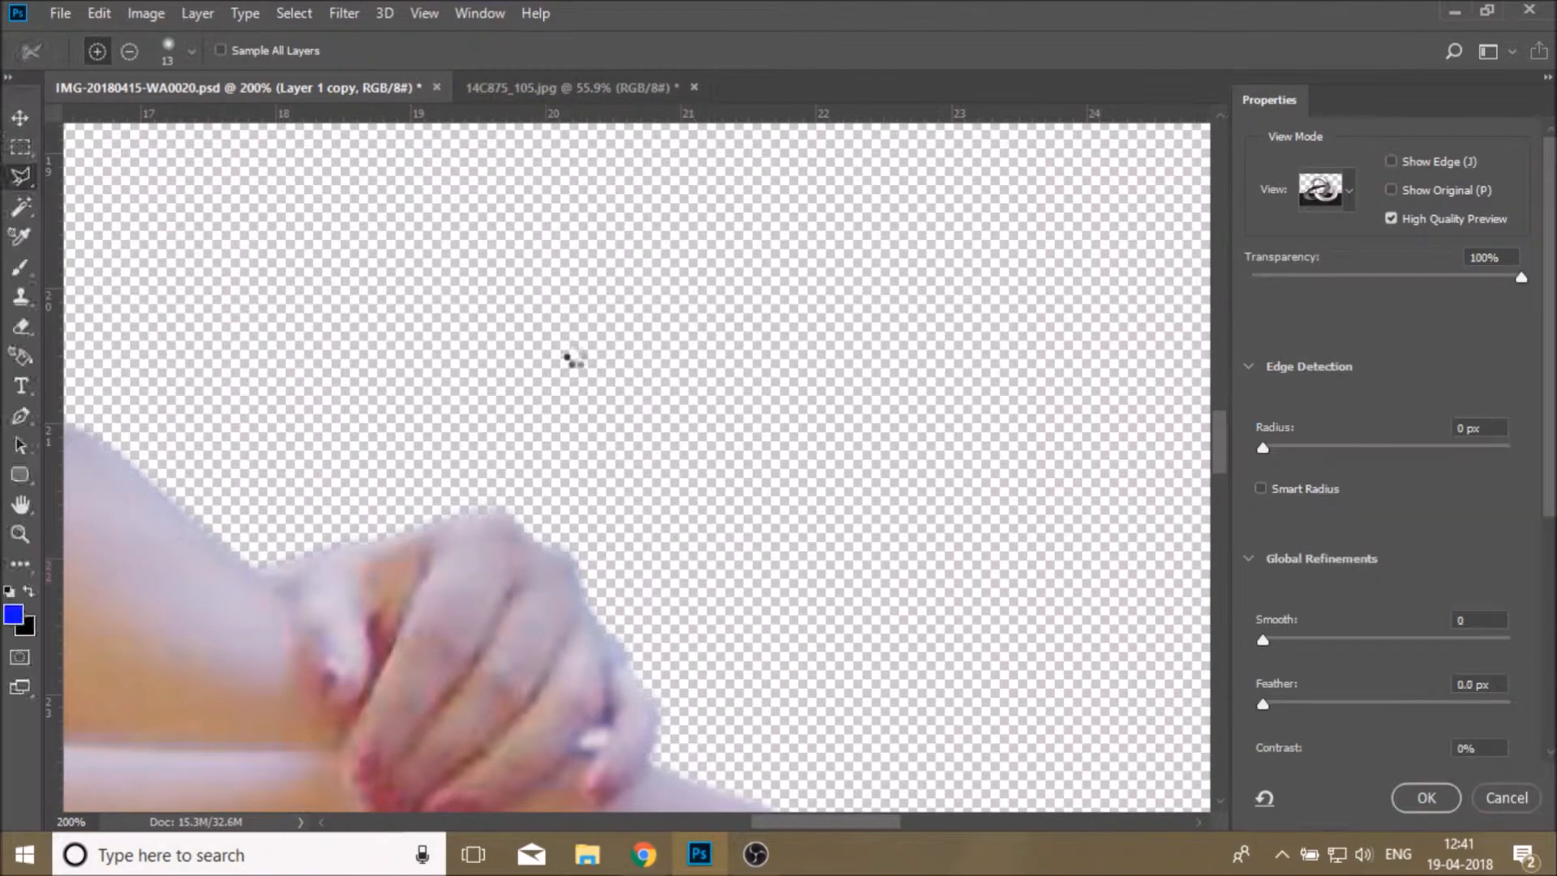
left_click(1425, 797)
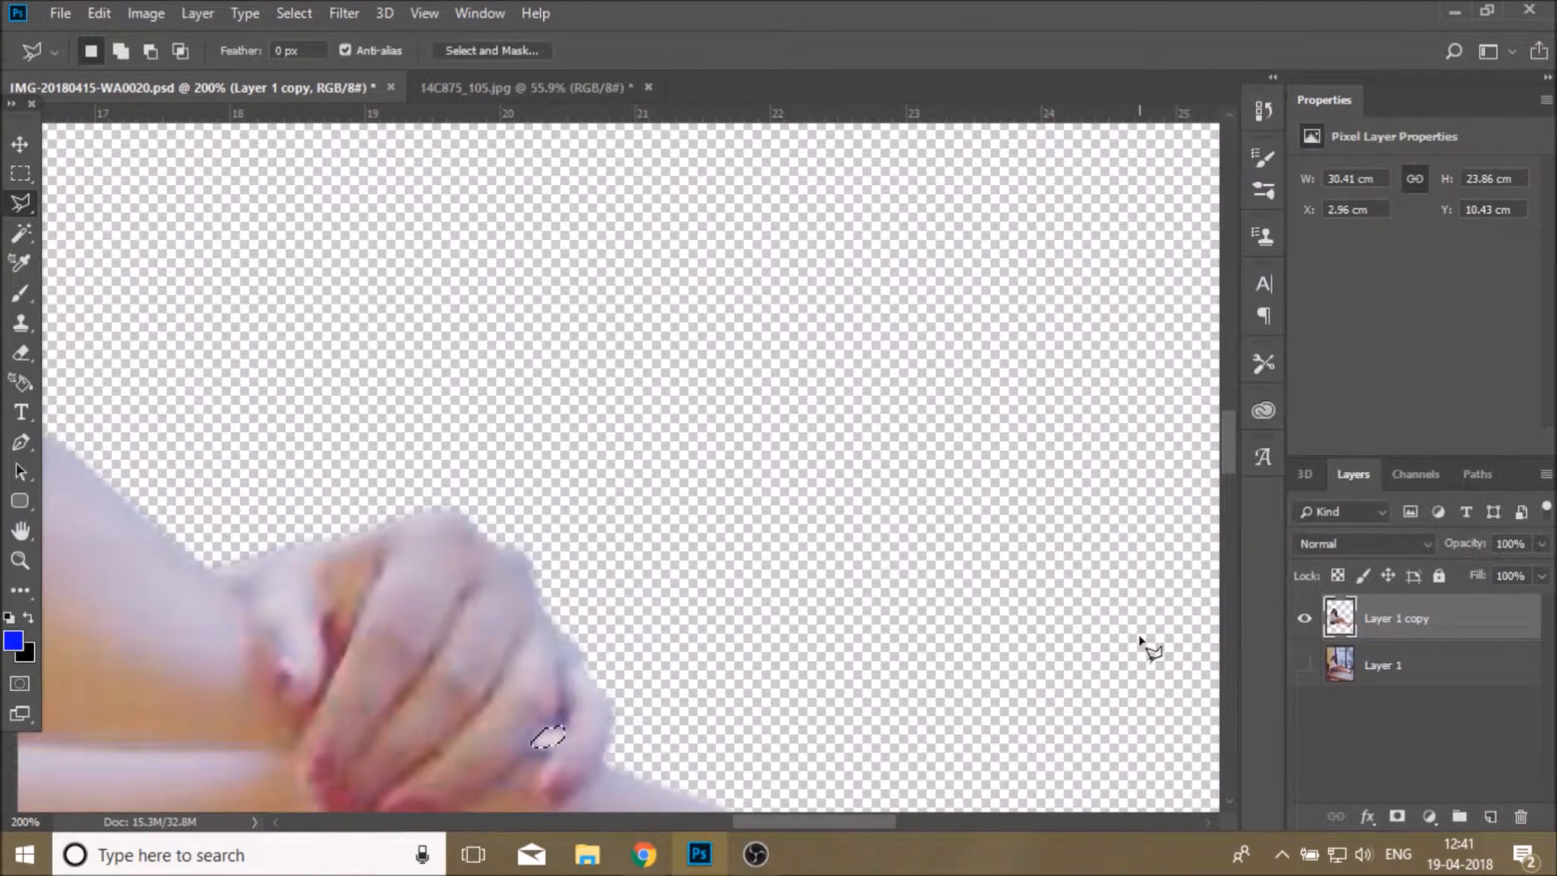
scroll(1139, 637, "down", 1)
right_click(455, 469)
left_click(529, 61)
scroll(549, 354, "down", 6)
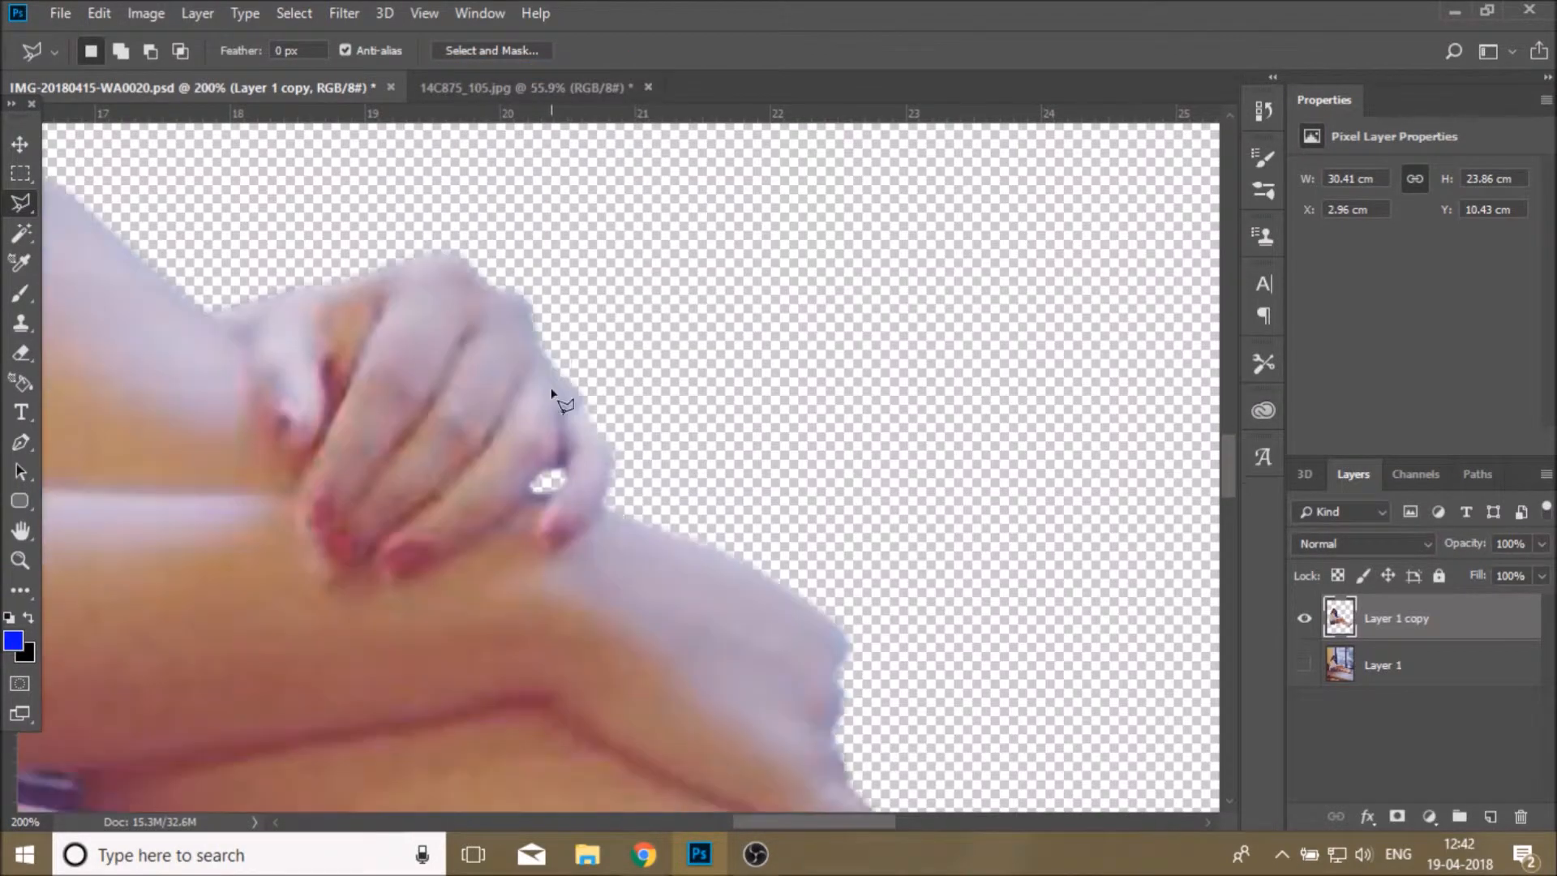
Delete the background area enclosed between the arm and legs using a polygonal lasso selection feathered 0.8 px, and deselect
scroll(549, 387, "up", 3)
scroll(541, 397, "up", 4)
scroll(519, 421, "down", 5)
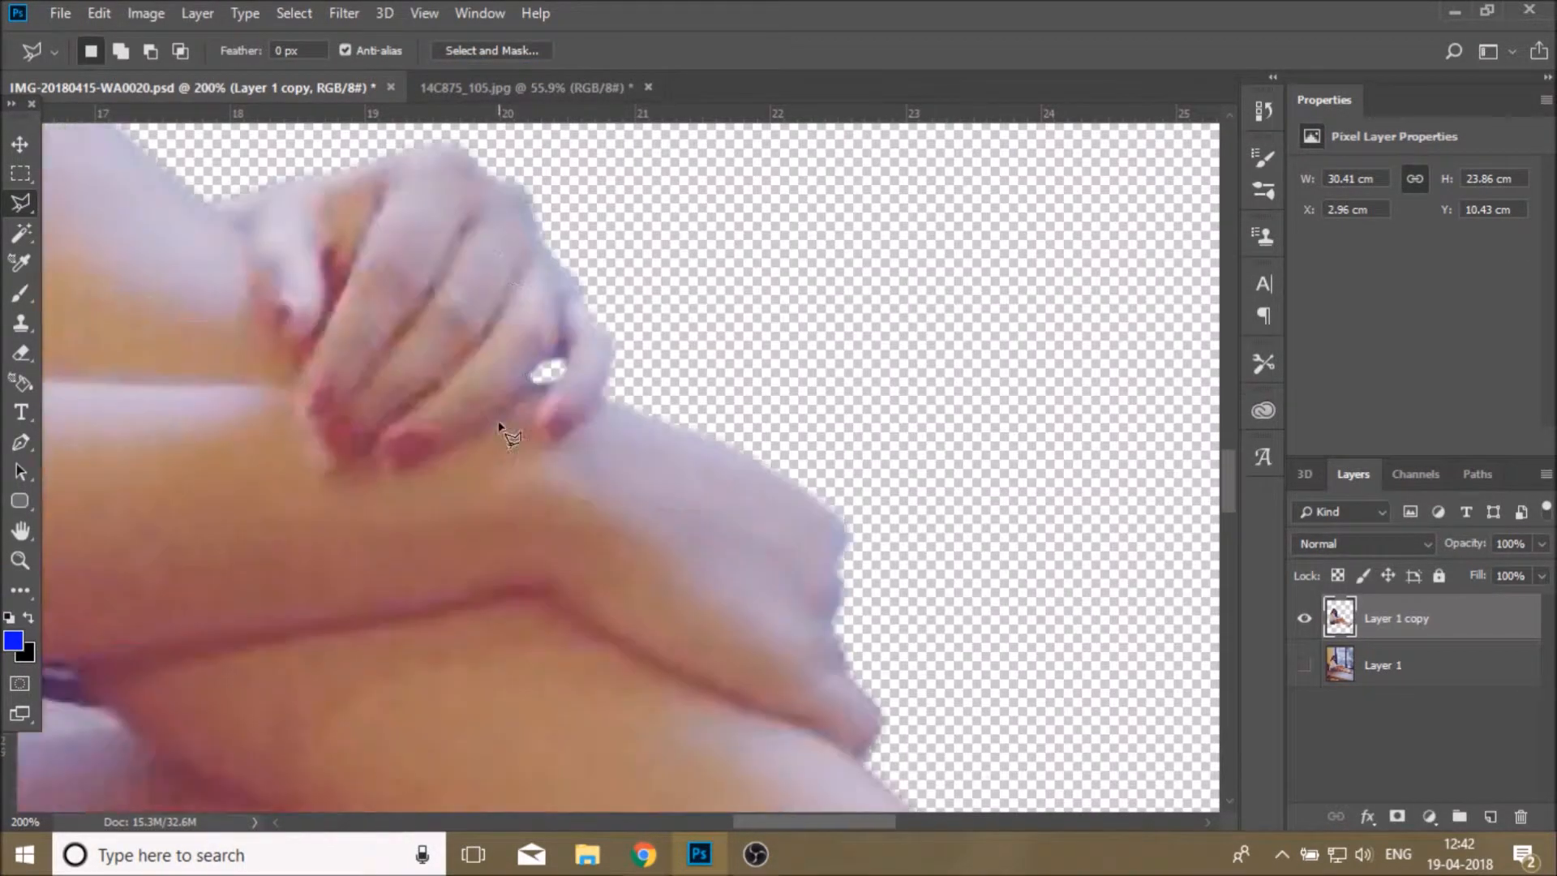
scroll(616, 434, "left", 6)
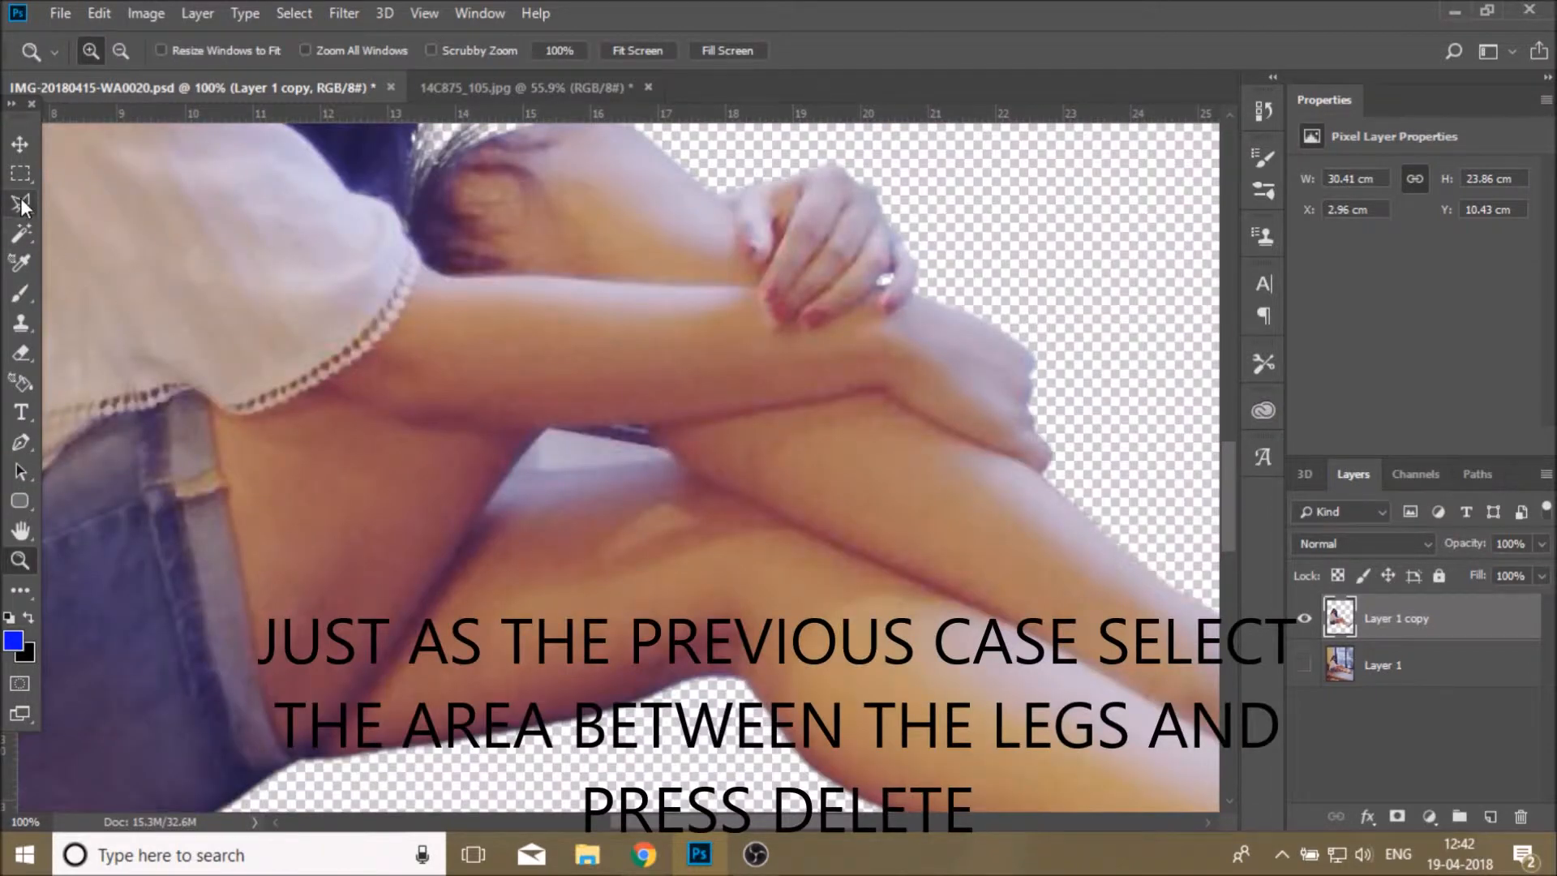
left_click(20, 203)
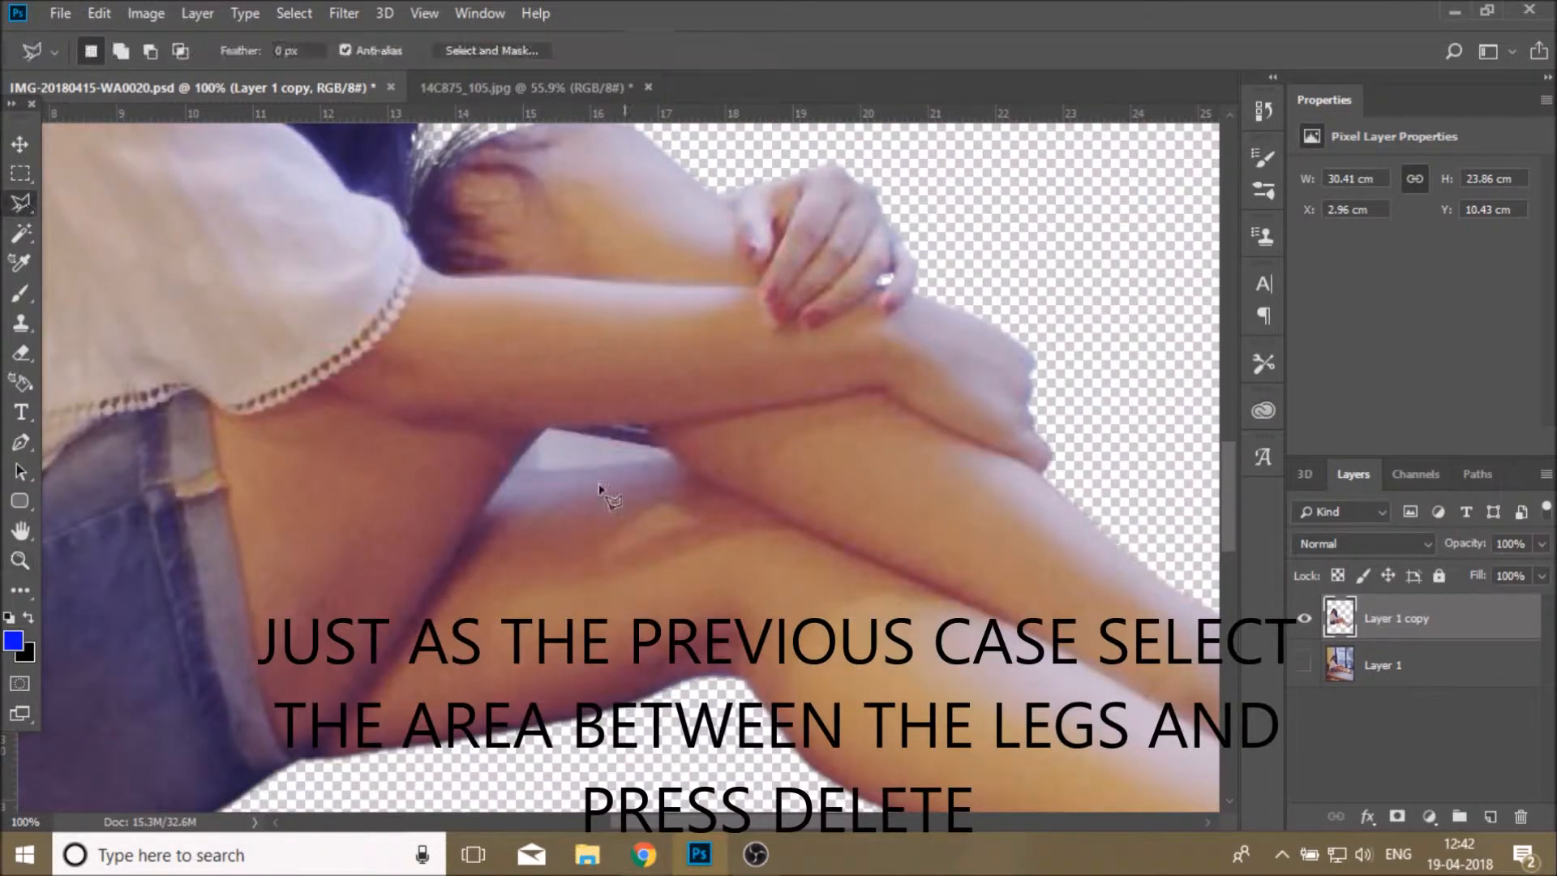
left_click(509, 471)
left_click(673, 458)
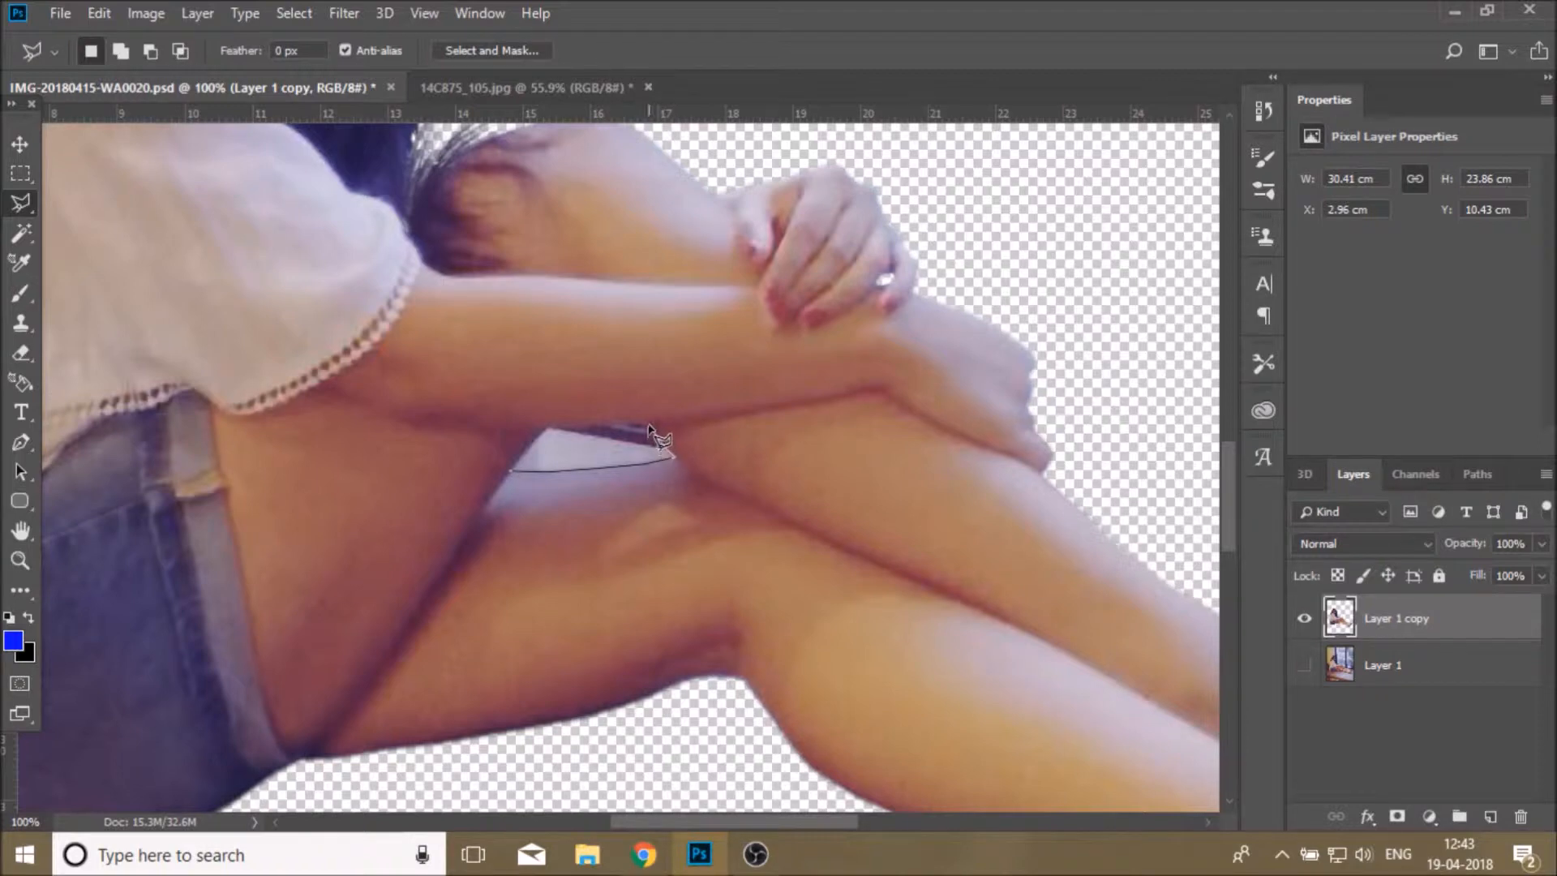
left_click(648, 424)
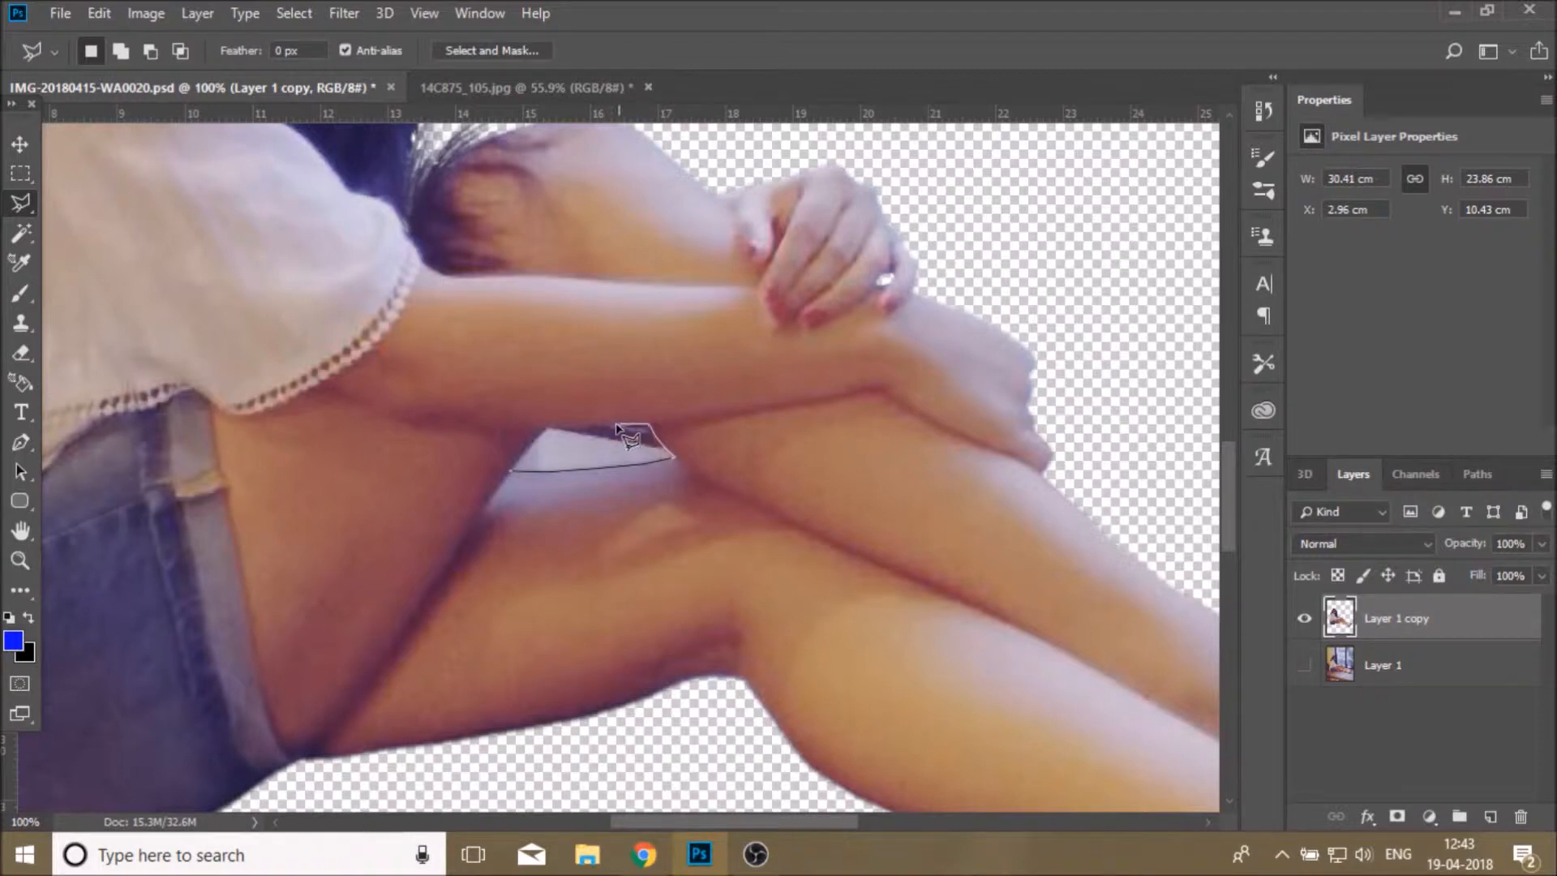
left_click(552, 425)
left_click(512, 470)
left_click(460, 47)
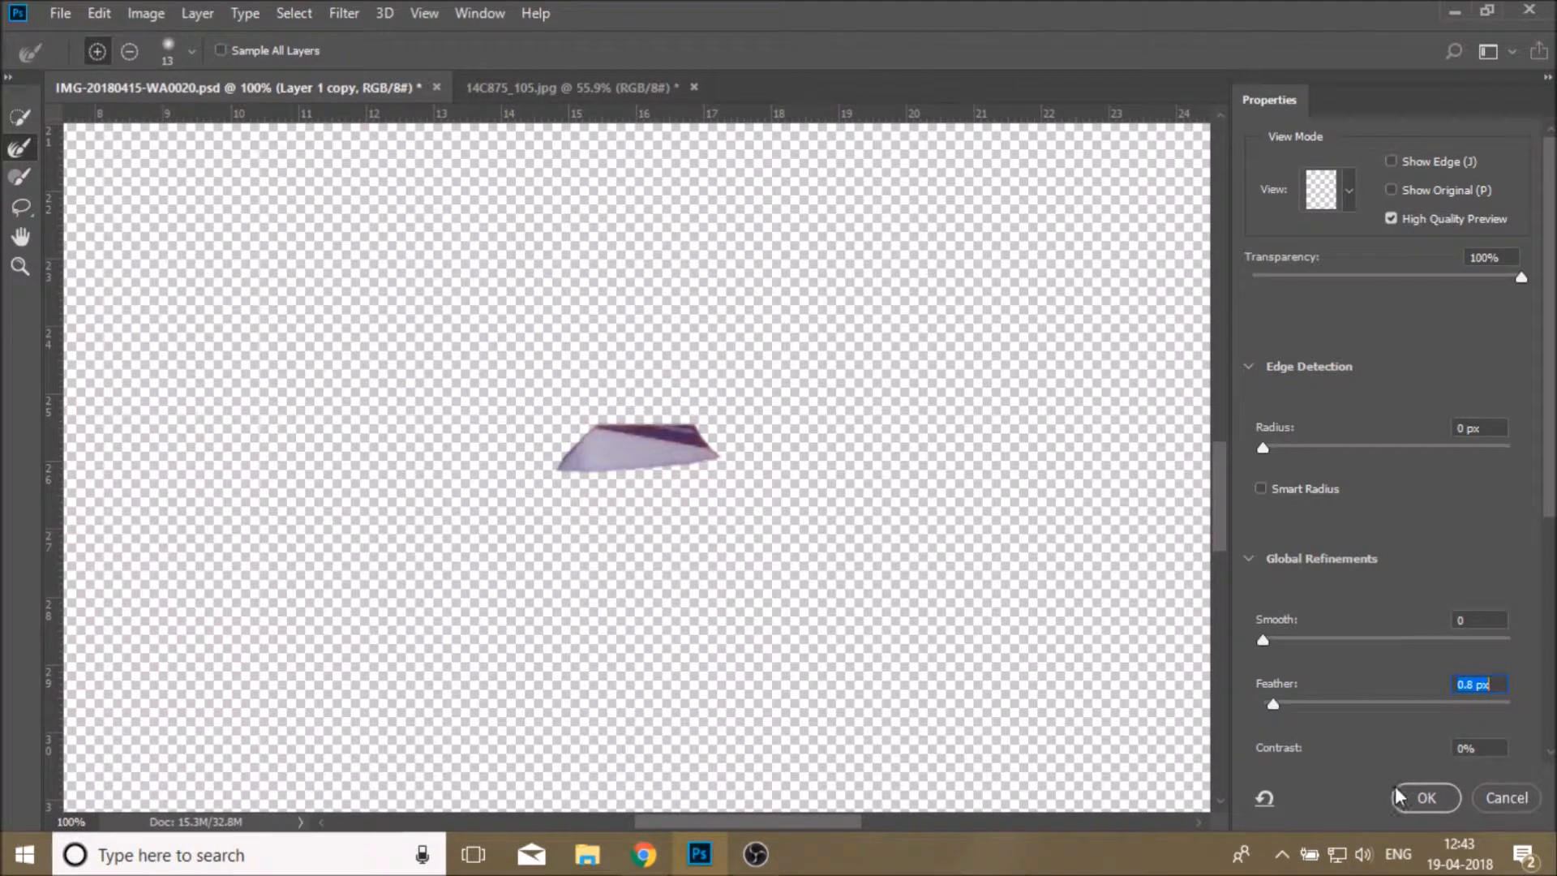
left_click(1432, 791)
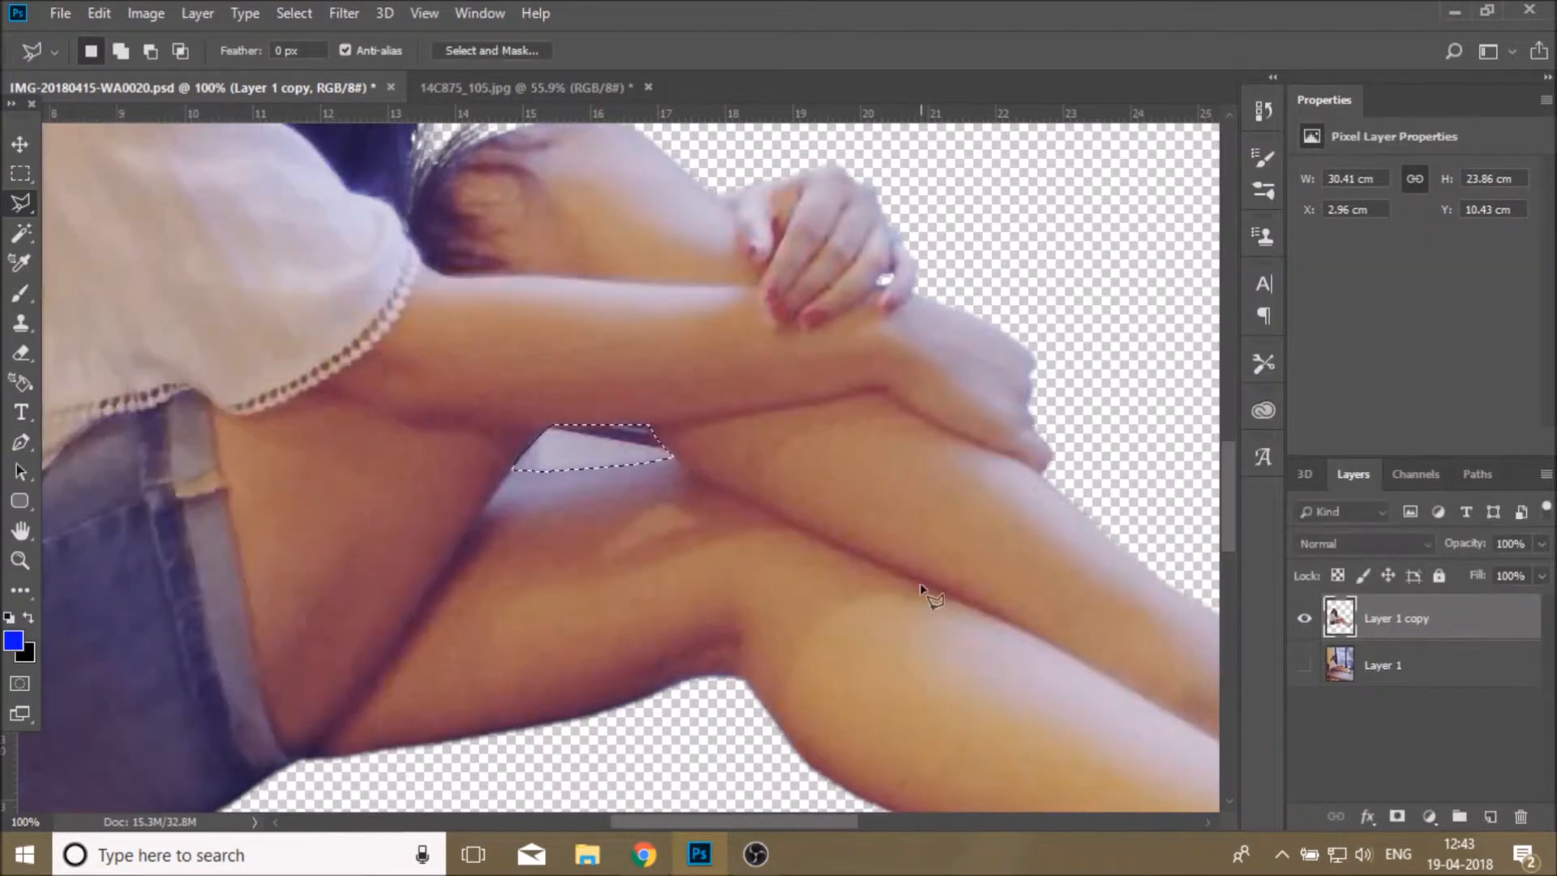
right_click(635, 448)
left_click(733, 50)
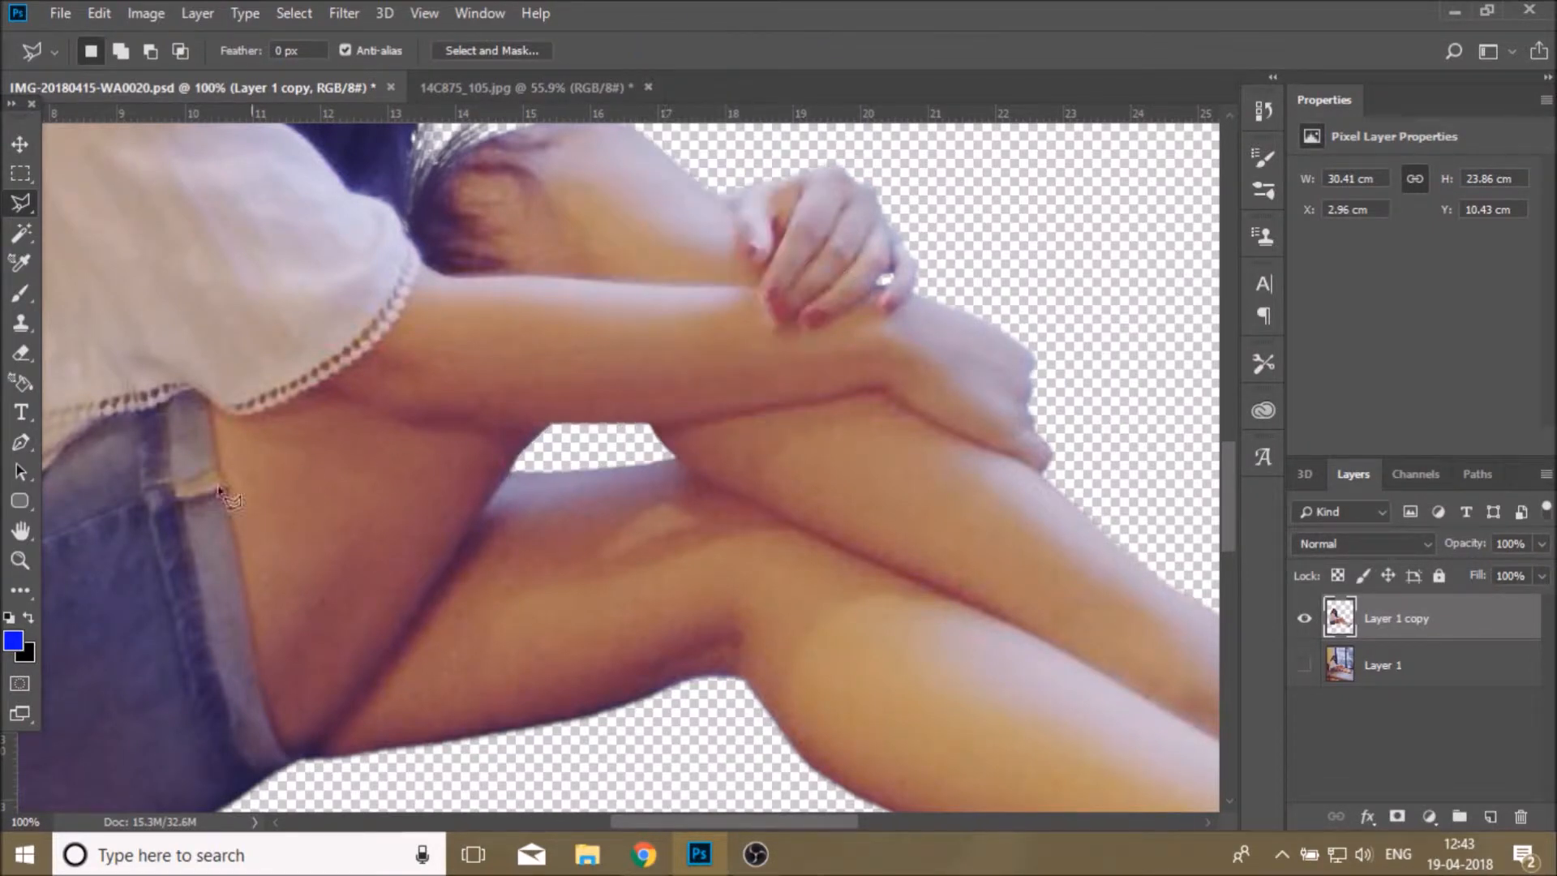
Bring the cutout model into the 14C875_105.jpg car photo and move her until her head is inside the frame
left_click(18, 558)
left_click(229, 84)
left_click_drag(583, 373, 523, 358)
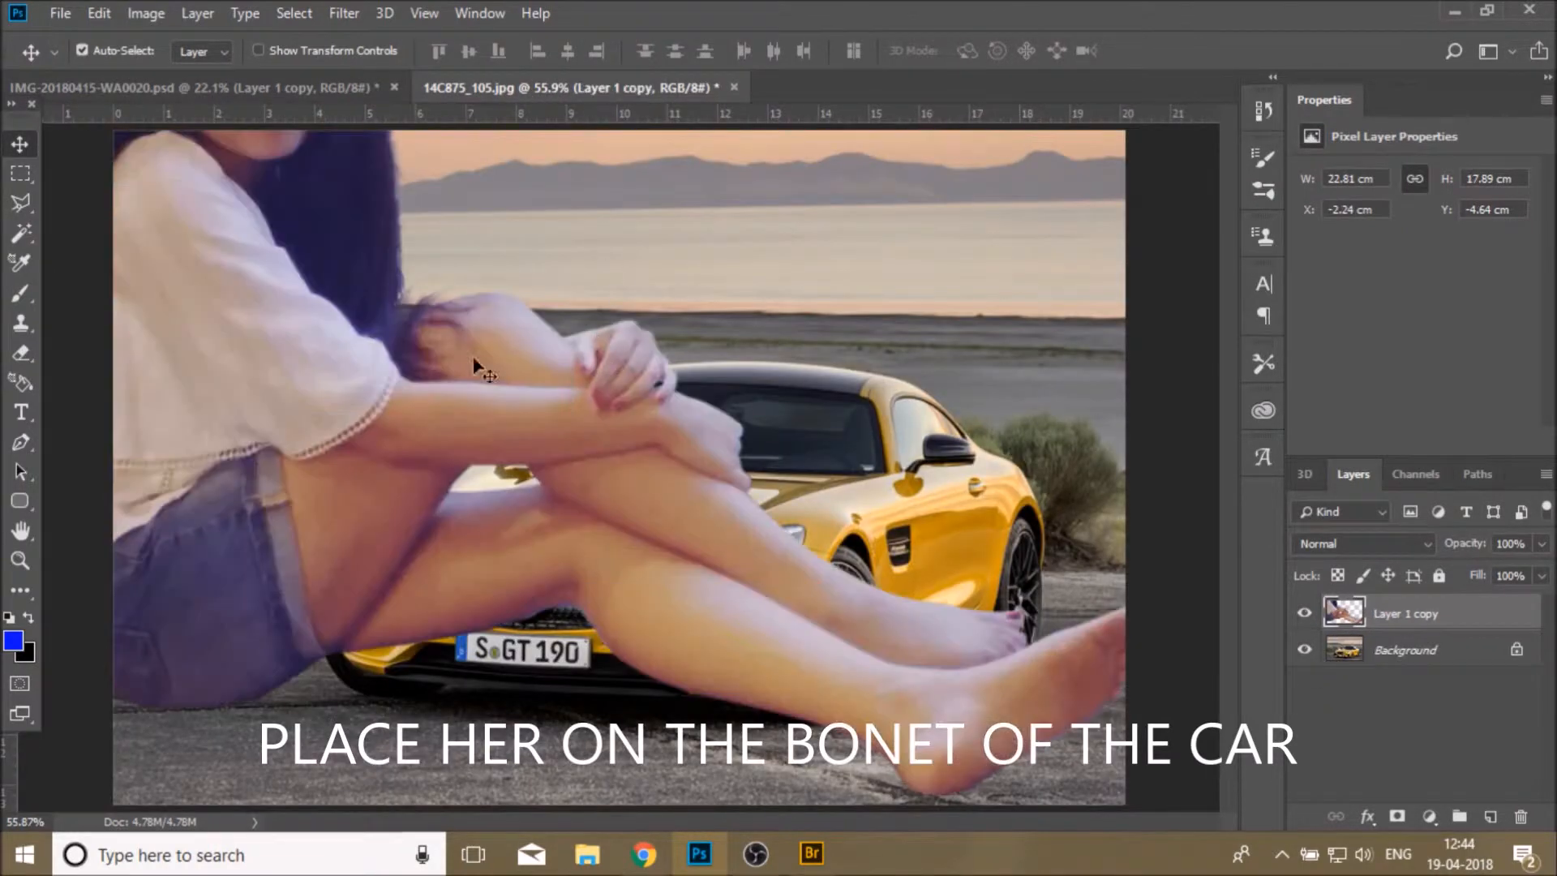
left_click_drag(696, 667, 874, 720)
left_click_drag(407, 430, 379, 590)
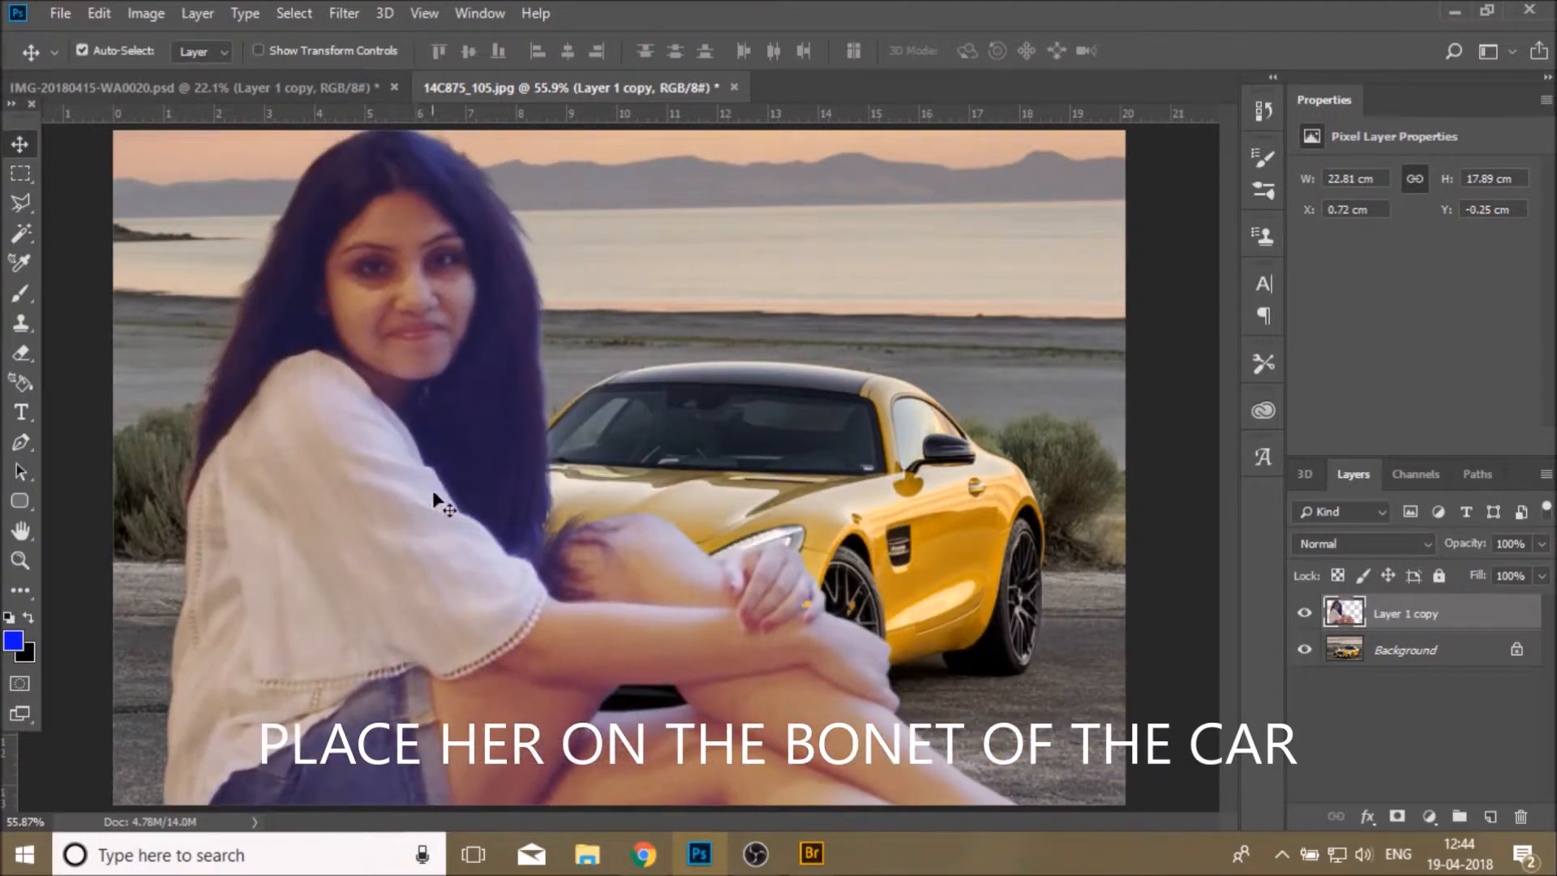
left_click_drag(413, 376, 413, 490)
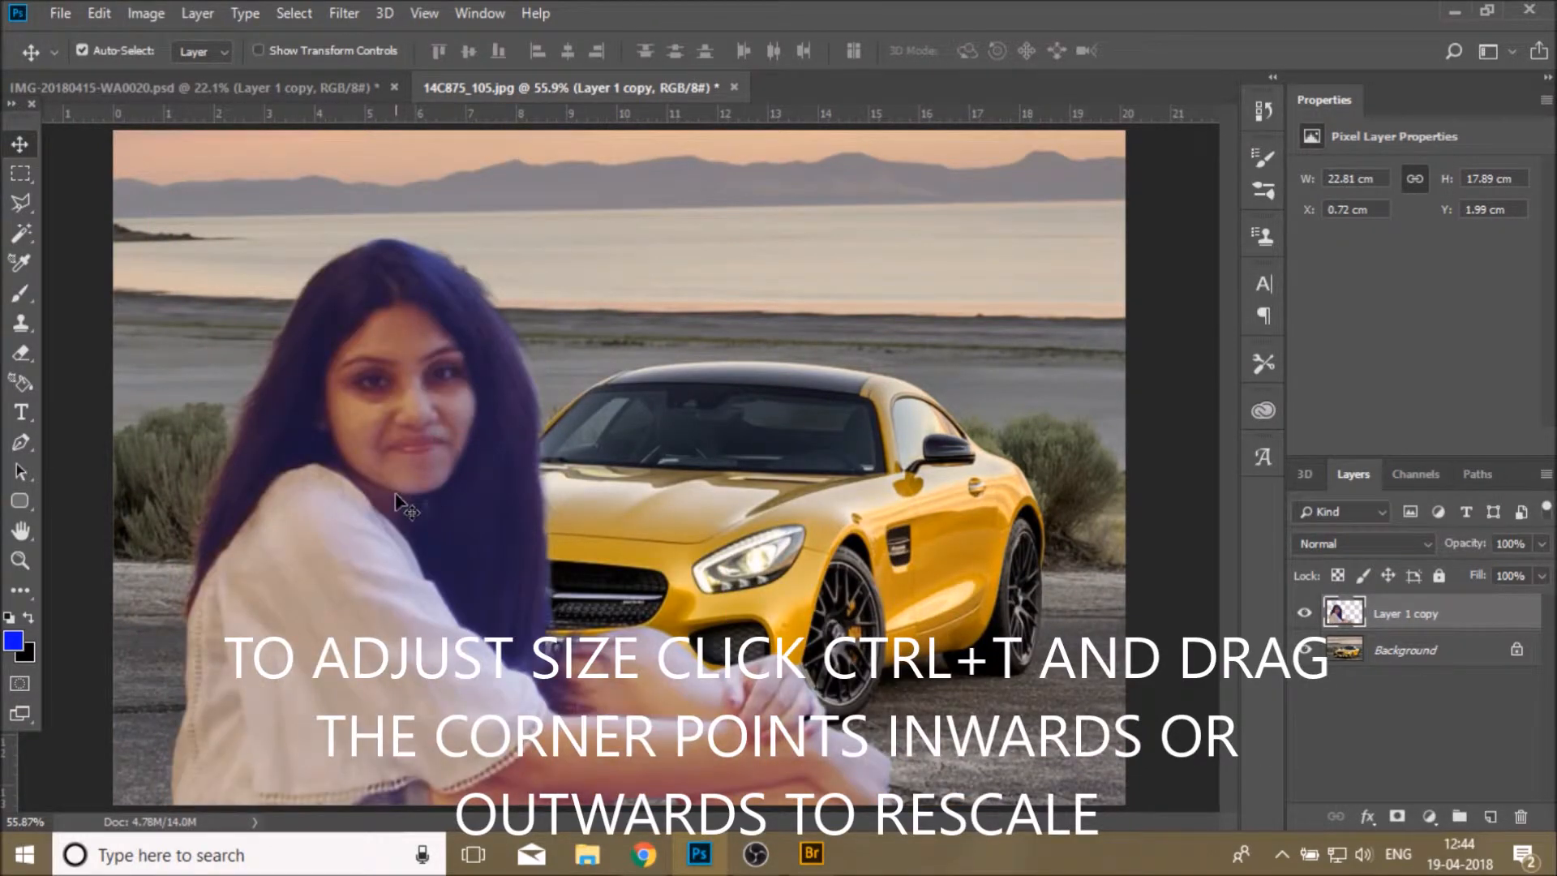
Scale the model layer down to about 24% with Free Transform and move her above the car's bonnet
key("ctrl+t")
left_click_drag(291, 535, 271, 473)
left_click_drag(139, 171, 492, 445)
left_click_drag(604, 562, 567, 303)
left_click_drag(896, 190, 816, 247)
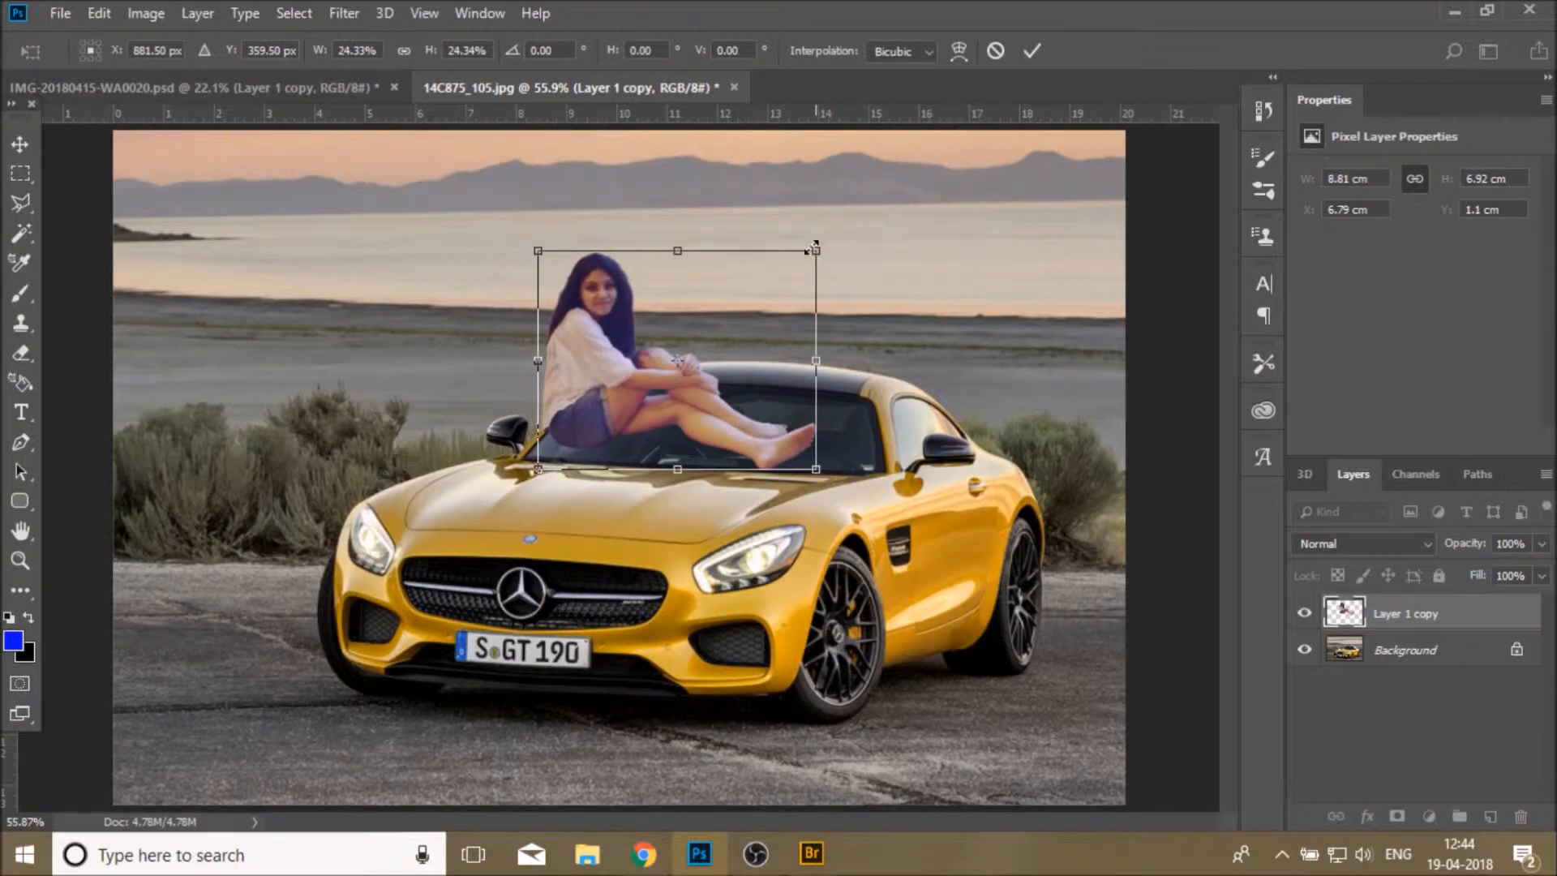
Seat the model on the car's bonnet, enlarge her to about 27%, and apply the transform
left_click_drag(707, 407, 613, 445)
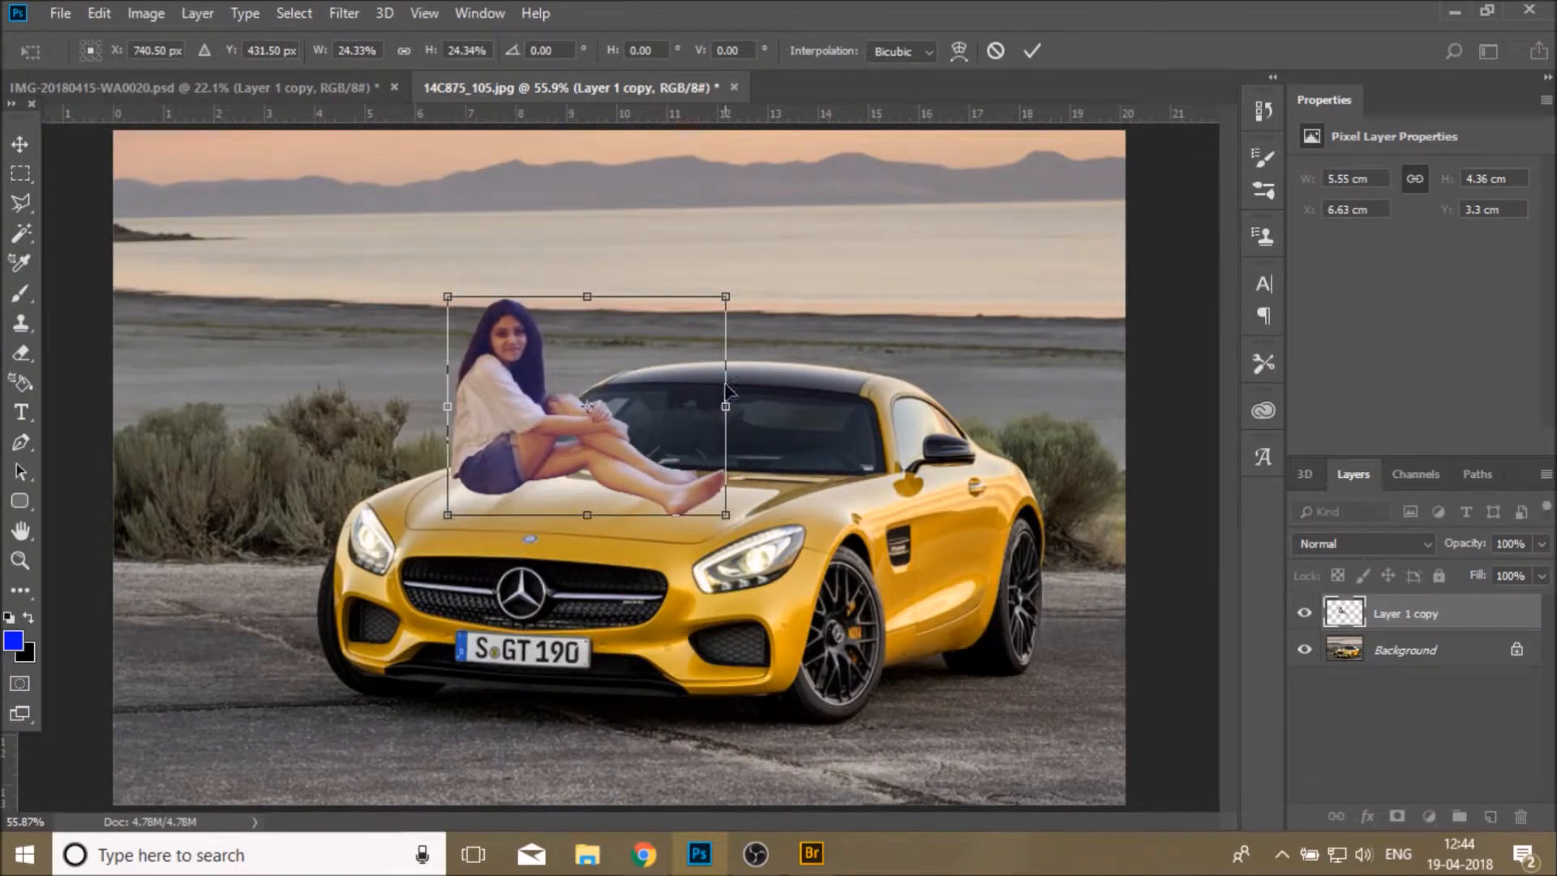
left_click_drag(732, 315, 742, 284)
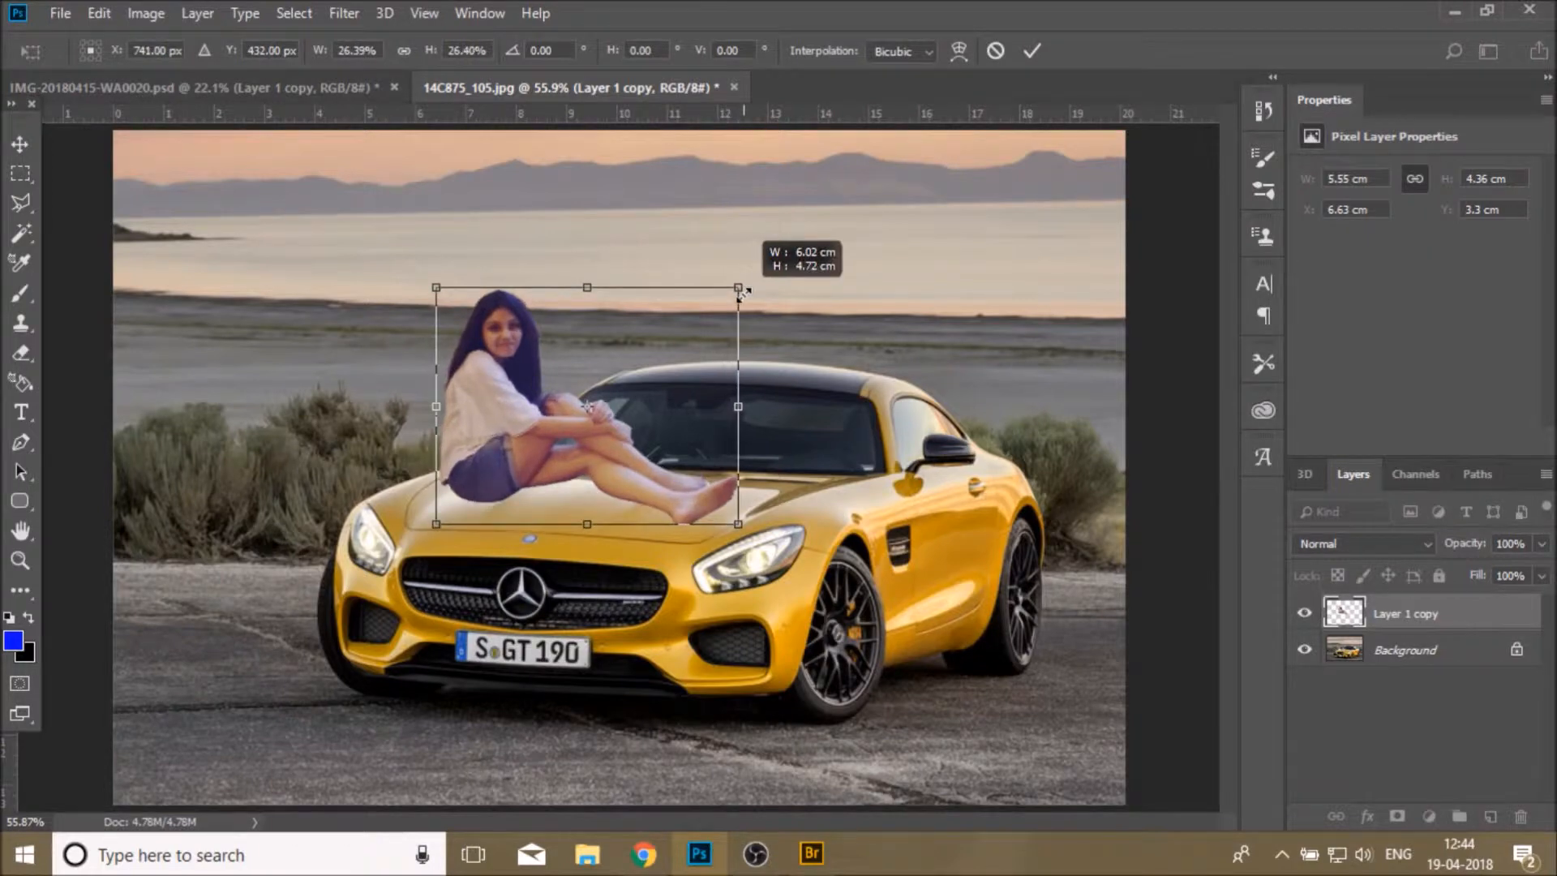
mouse_move(611, 469)
left_mouse_down()
mouse_move(644, 456)
mouse_move(620, 469)
left_mouse_up()
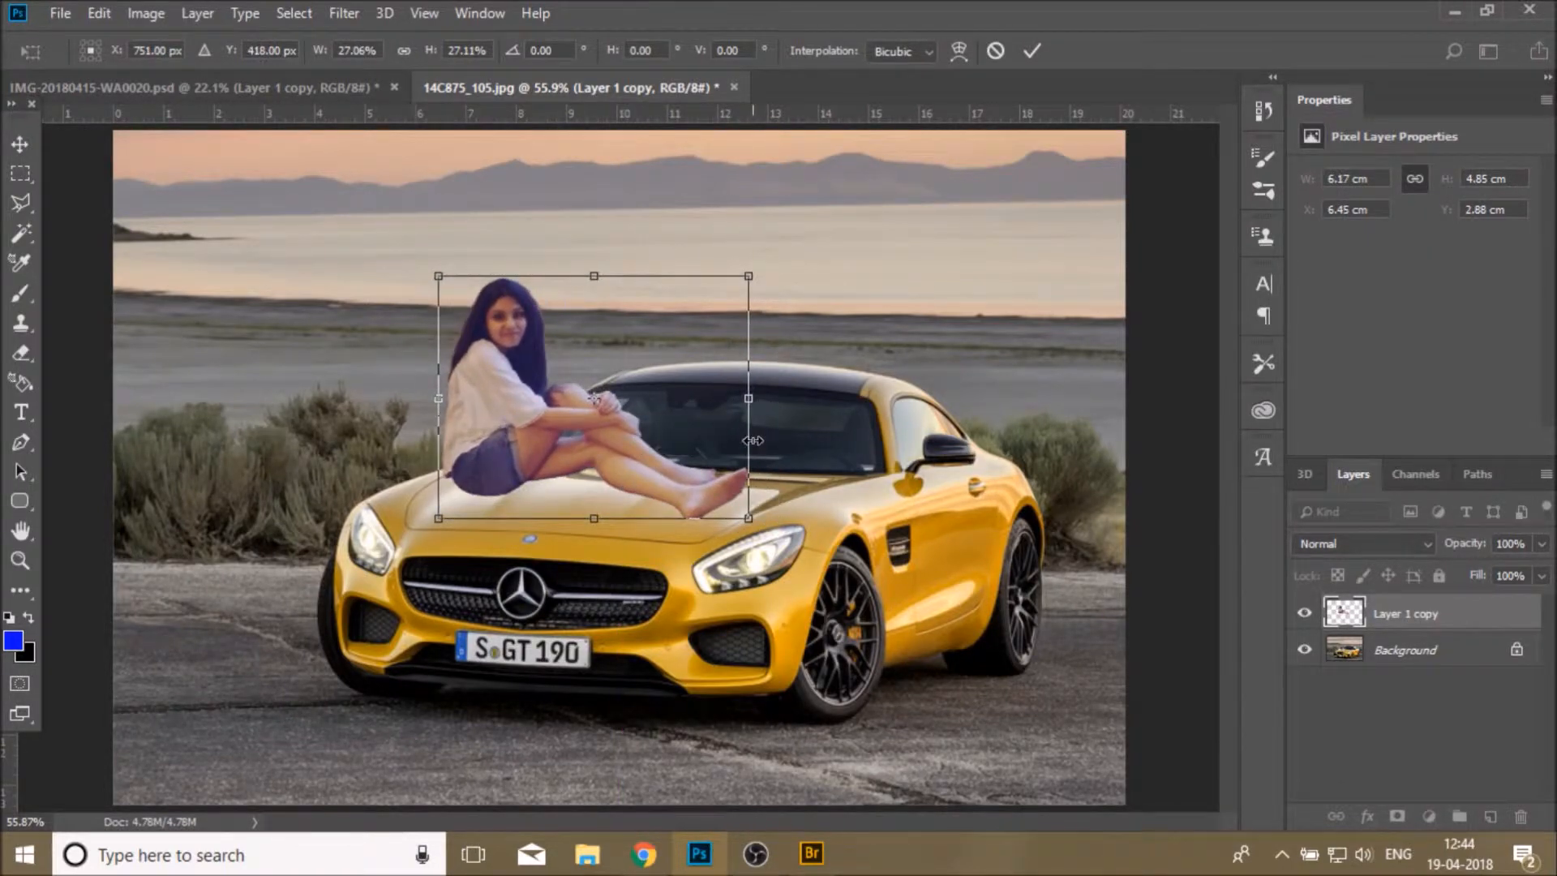
left_click_drag(629, 459, 628, 457)
left_click(1032, 51)
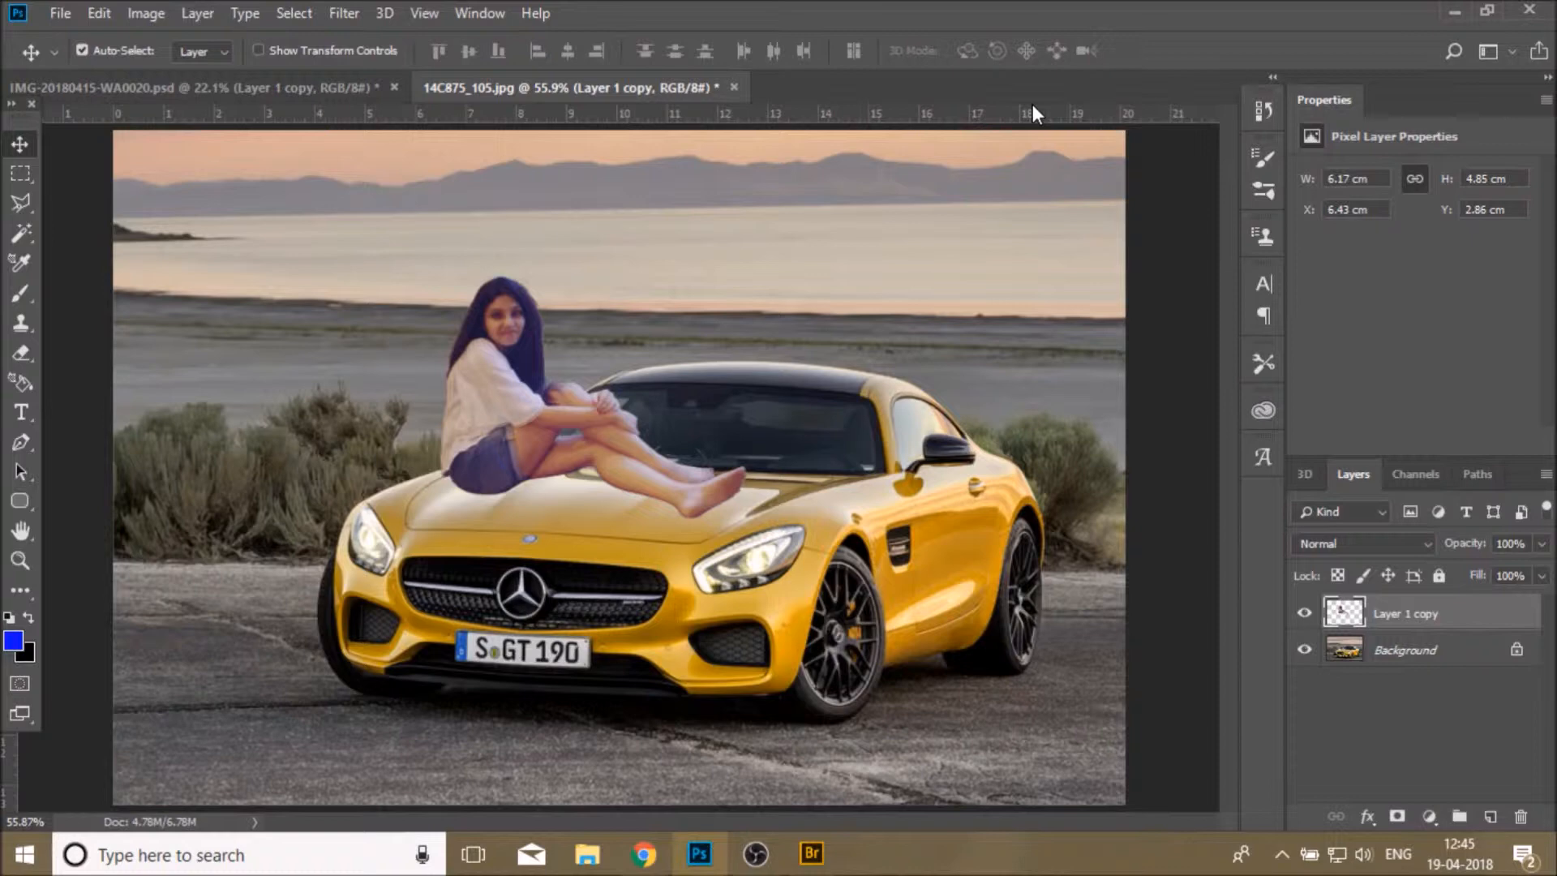
Duplicate the model layer and flip the copy vertically beneath her as a reflection about 6.45 by 4.22 cm
left_click_drag(1494, 630, 1490, 815)
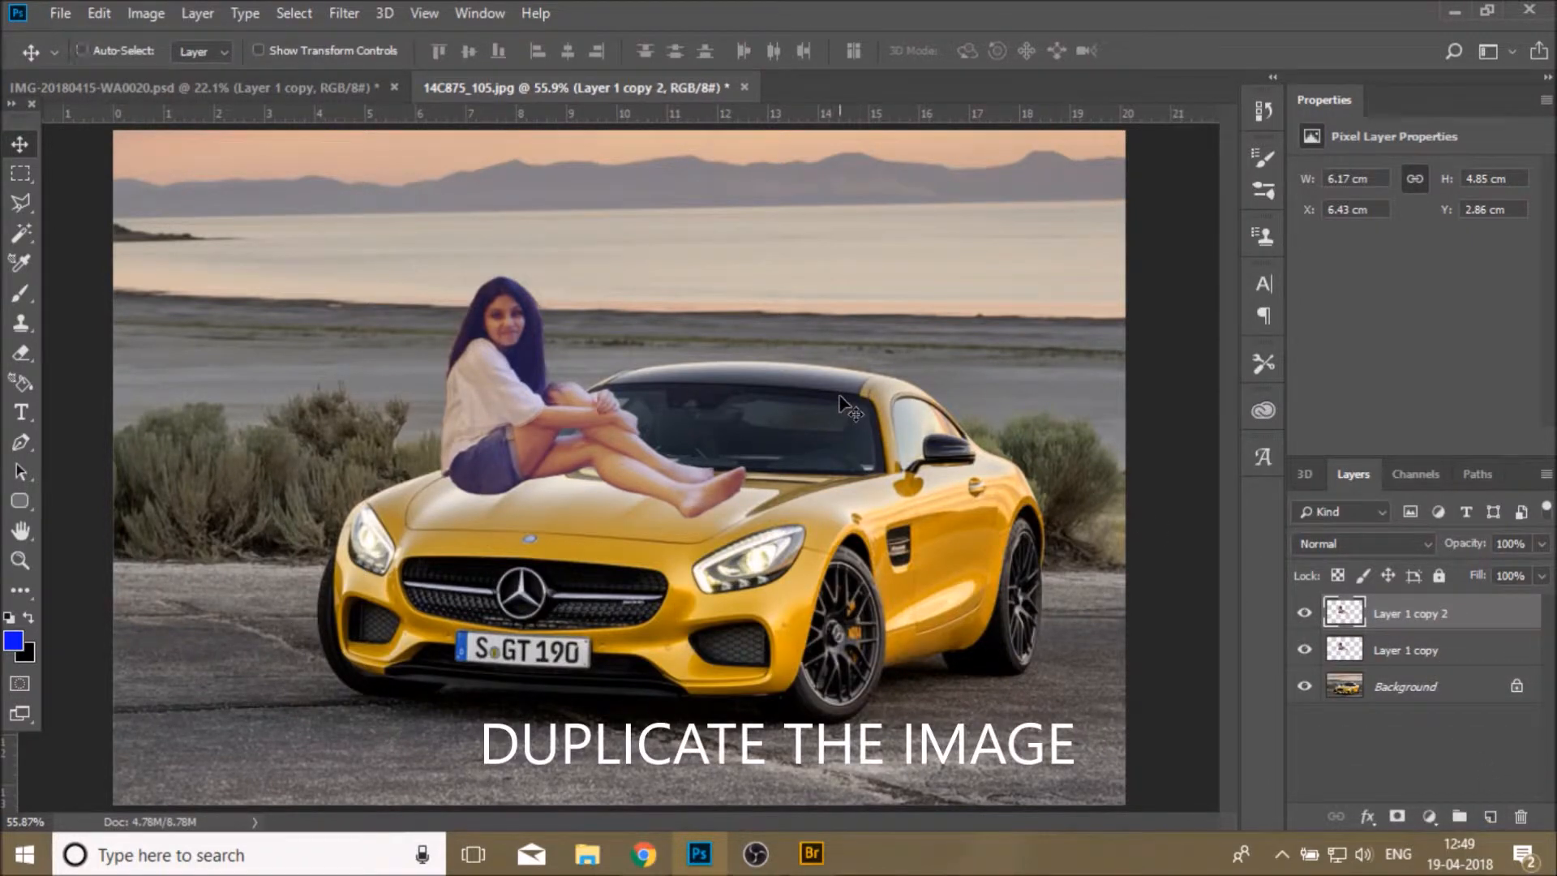
key("ctrl+t")
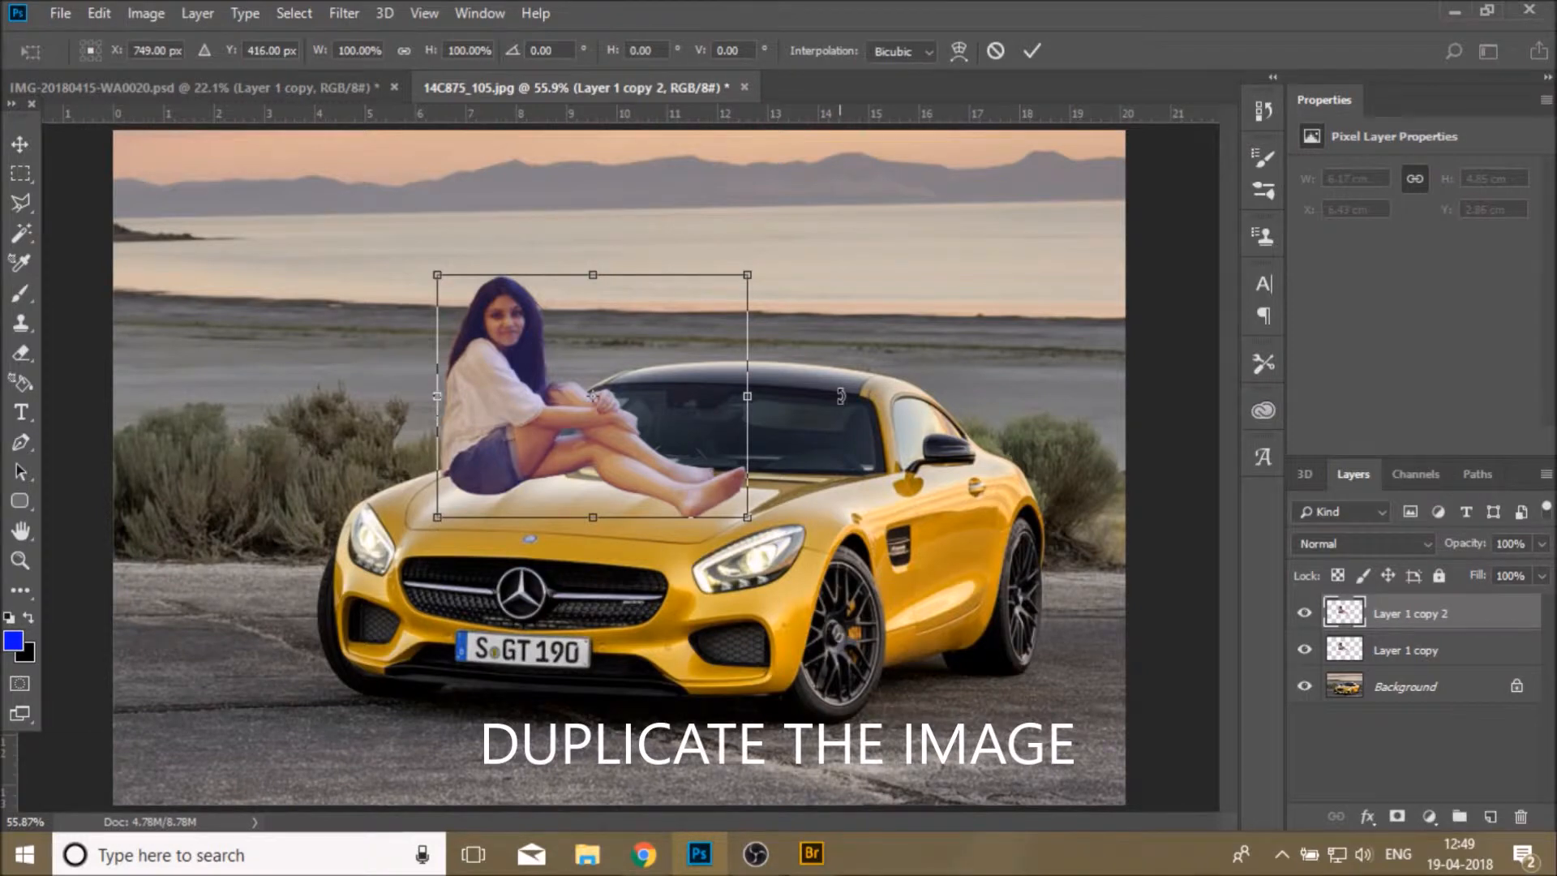
left_click_drag(593, 263, 573, 750)
mouse_move(503, 585)
left_mouse_down()
mouse_move(504, 540)
mouse_move(509, 602)
mouse_move(503, 566)
mouse_move(504, 581)
left_mouse_up()
left_click_drag(413, 504, 446, 460)
left_click_drag(523, 582, 498, 562)
left_click_drag(778, 521, 777, 513)
key("Return")
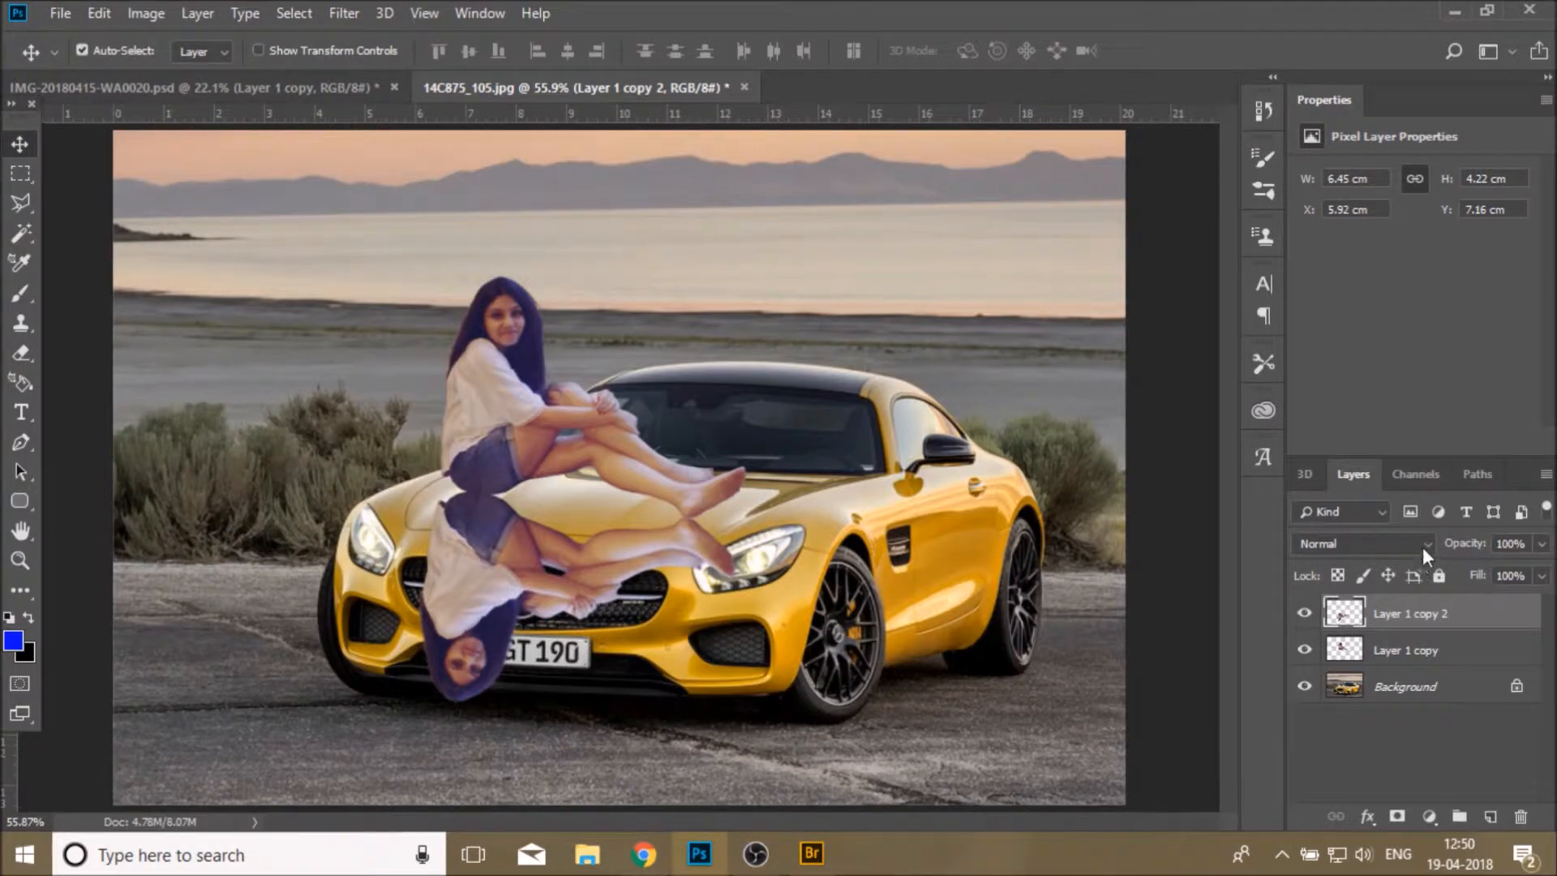
Set the reflection layer's blending mode to Overlay and its opacity to 37%
left_click(1422, 547)
left_click(1356, 285)
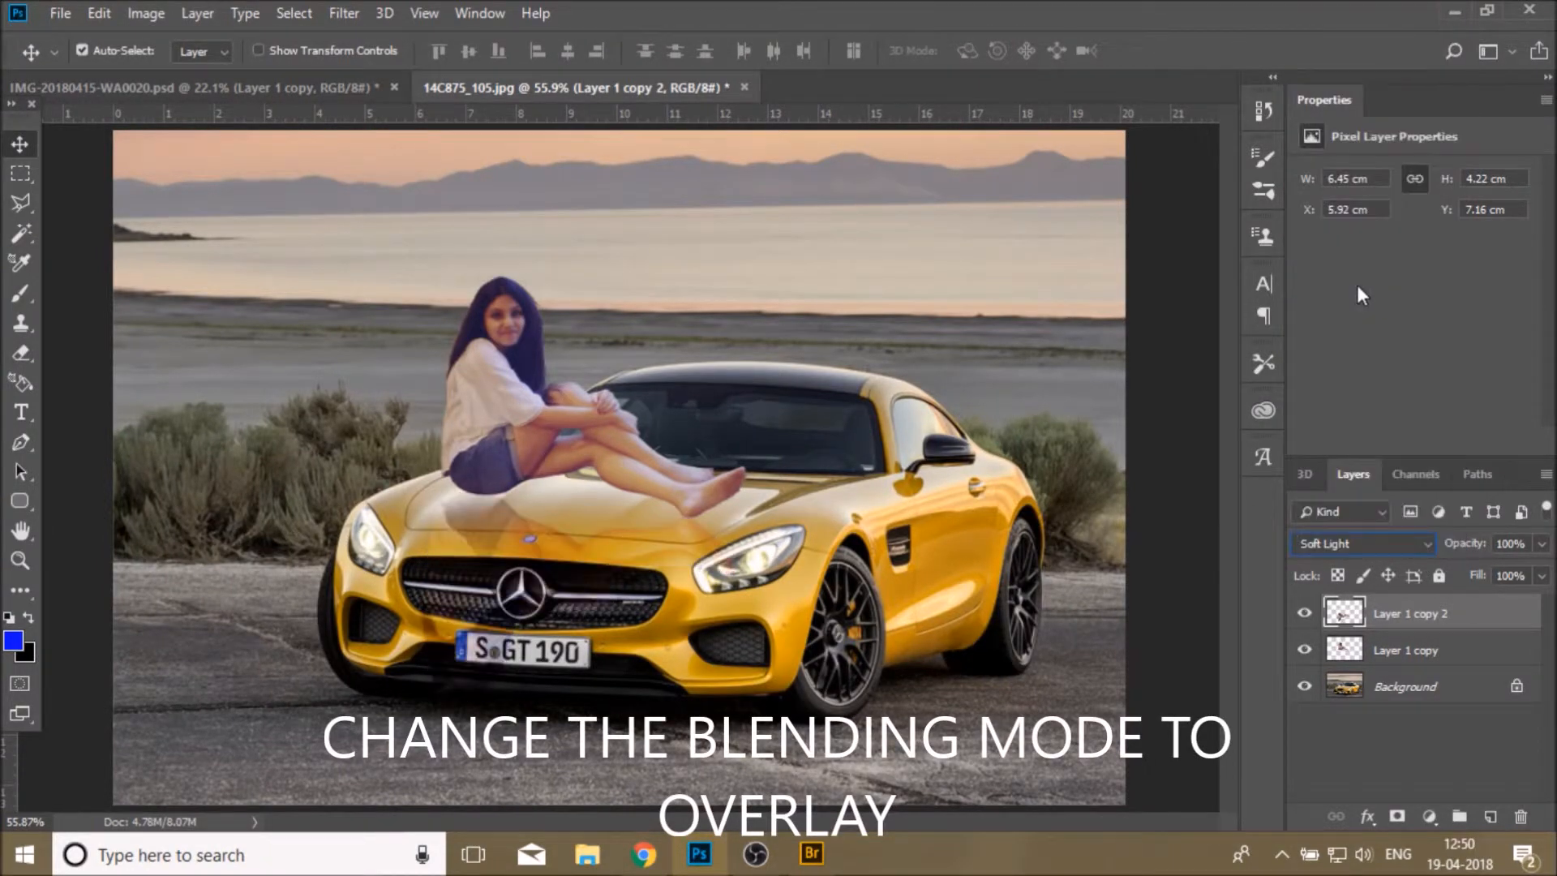
left_click(1383, 543)
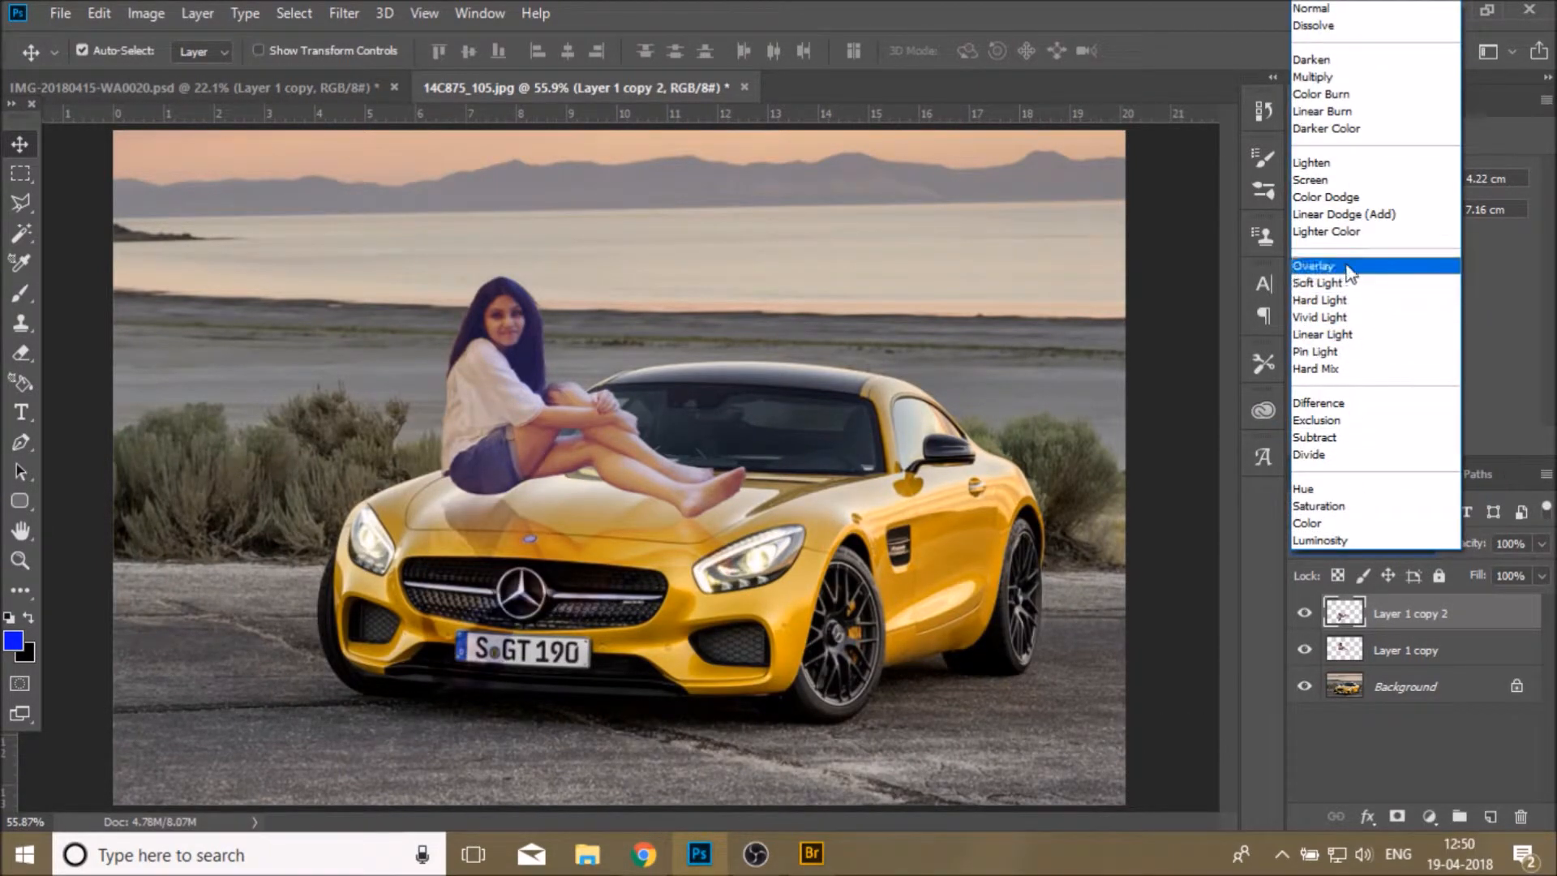
left_click(1347, 268)
left_click(1541, 544)
left_click_drag(1496, 571, 1475, 570)
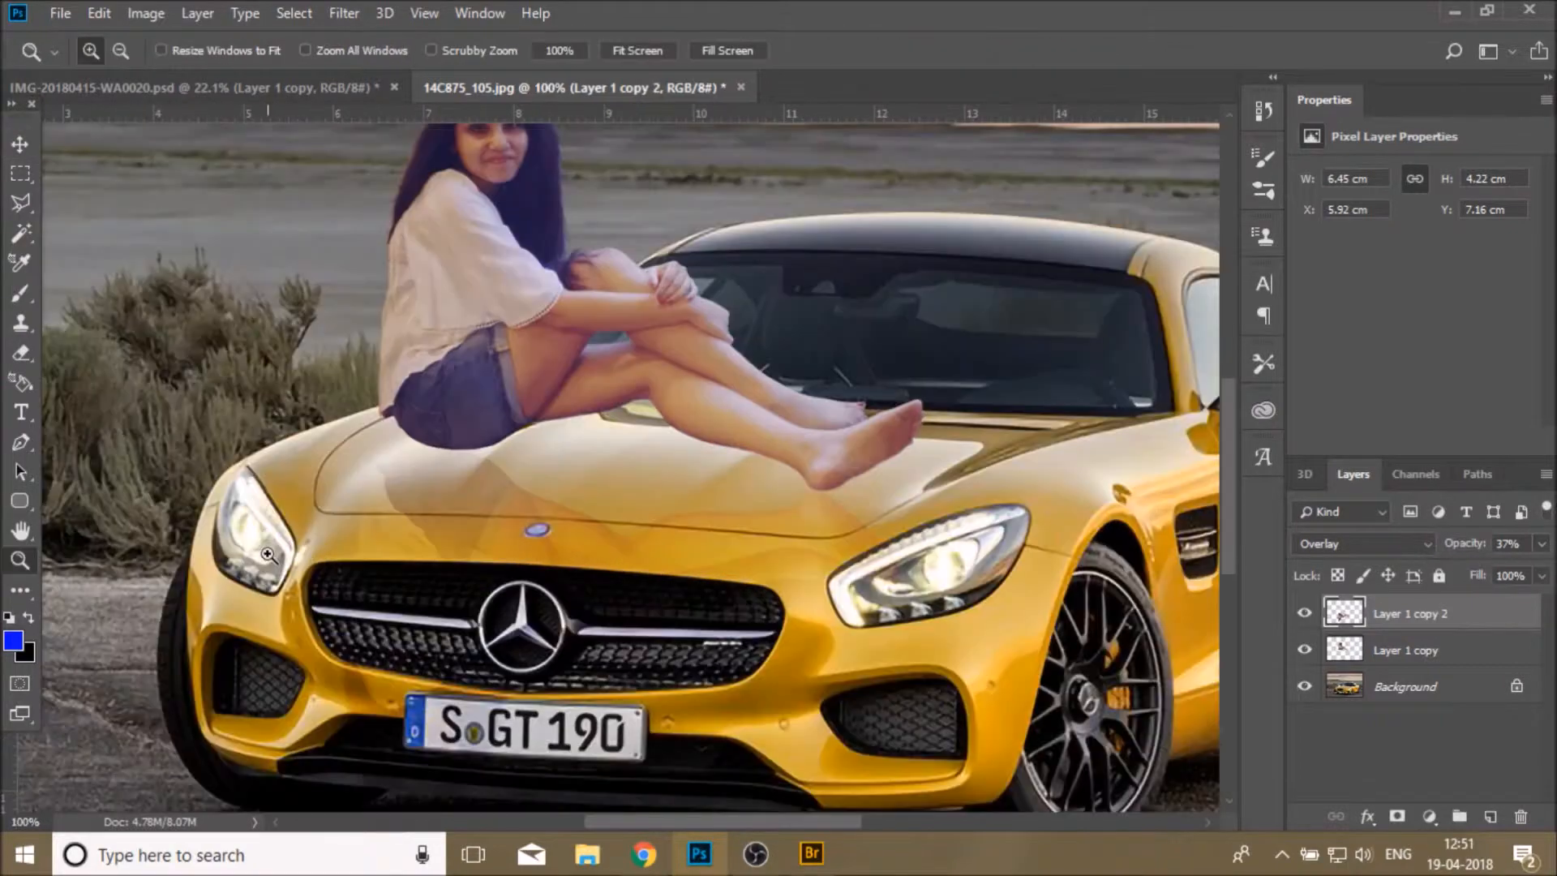
left_click(422, 624)
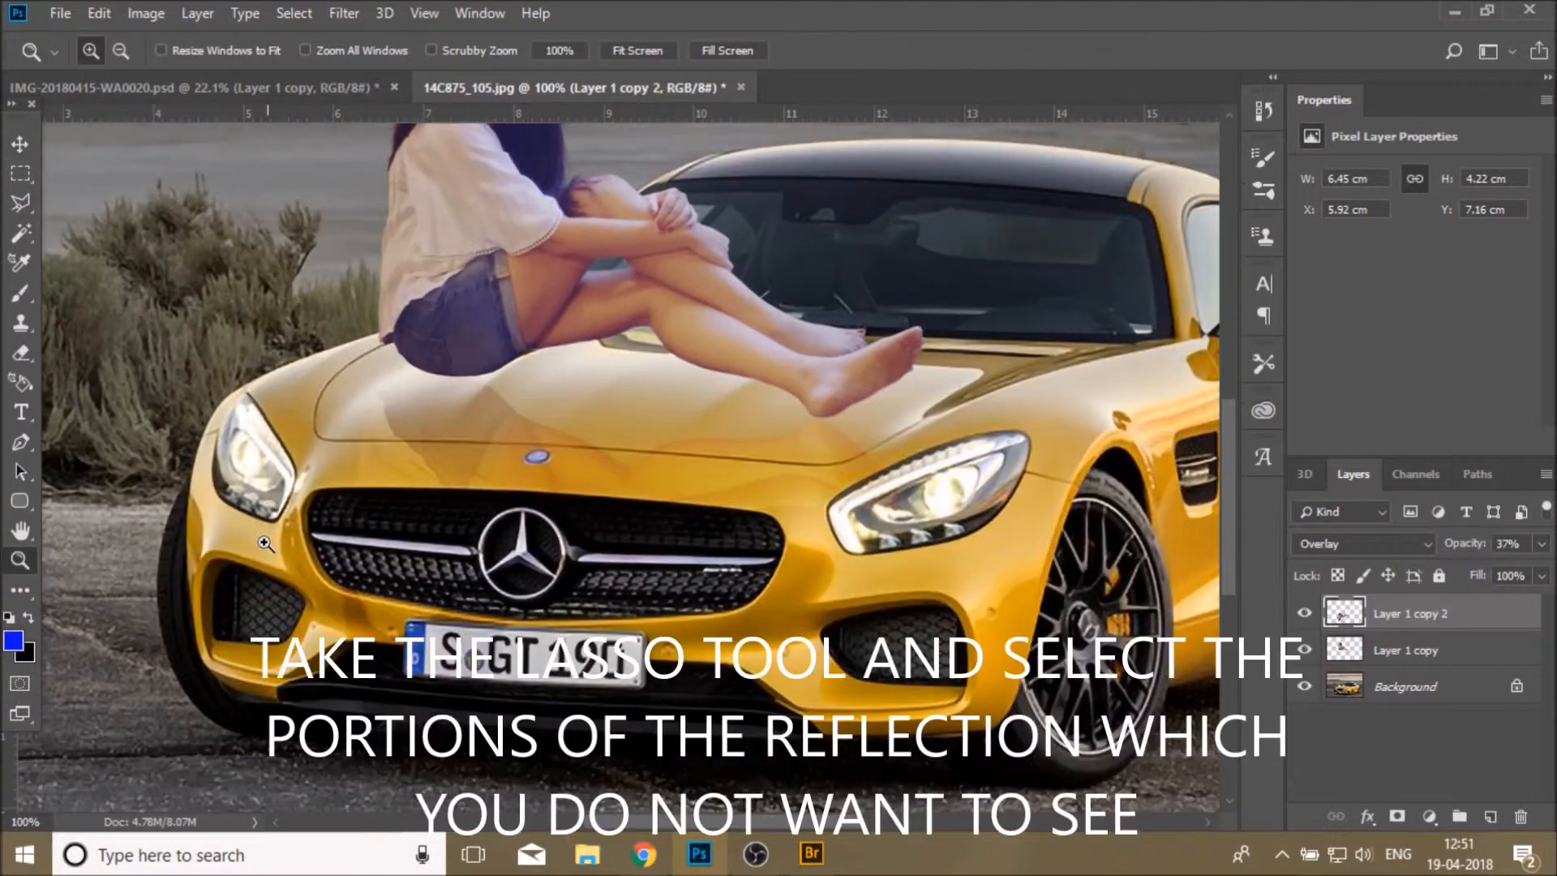
Add a layer mask to the reflection layer
left_click(422, 624)
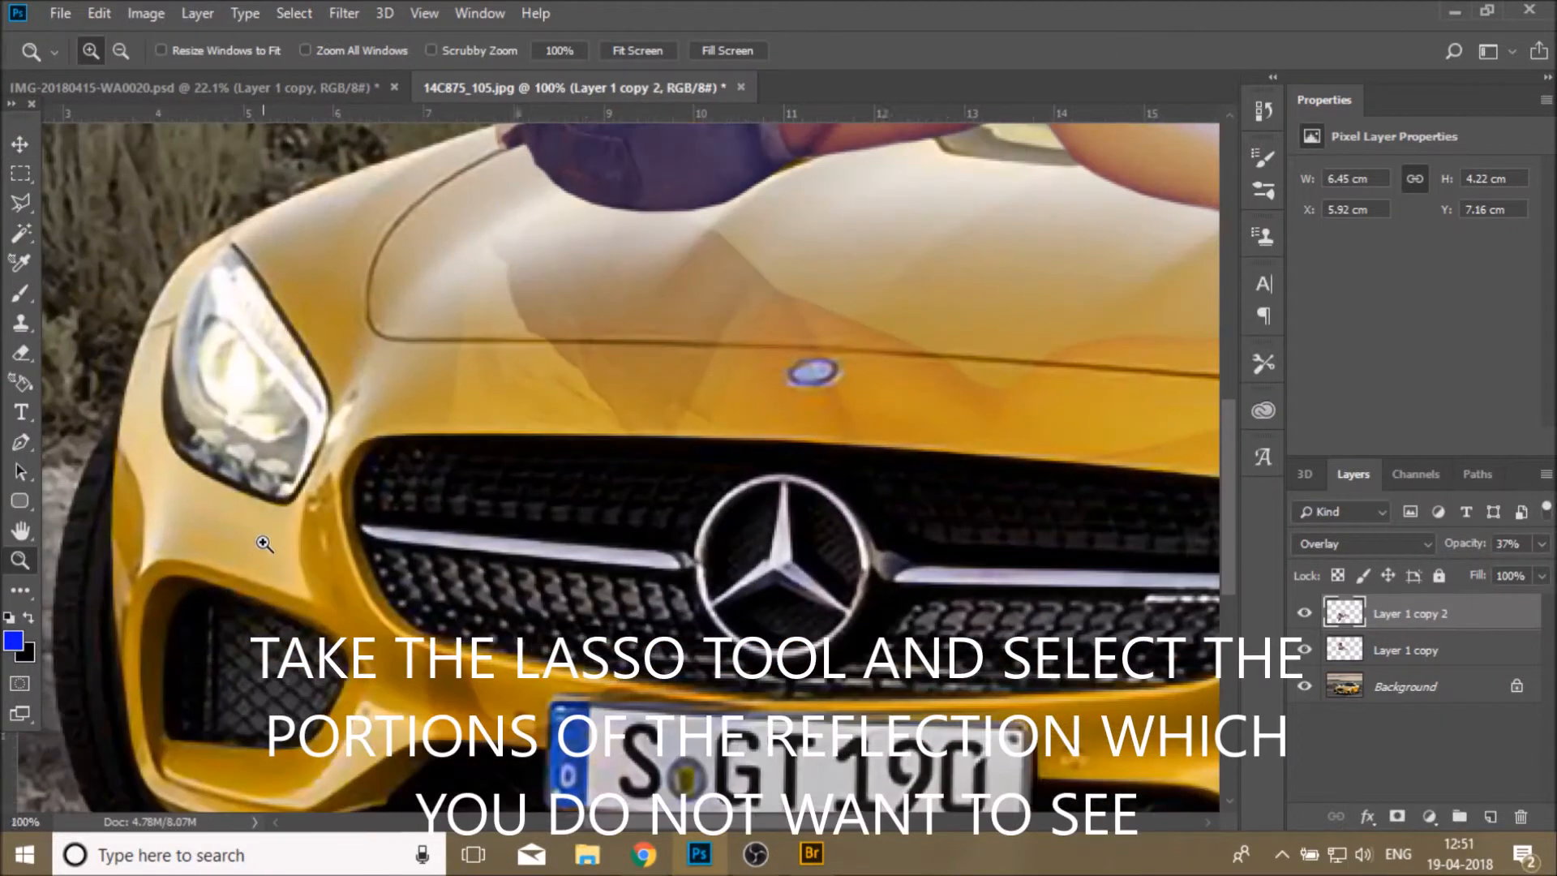
left_click(1396, 815)
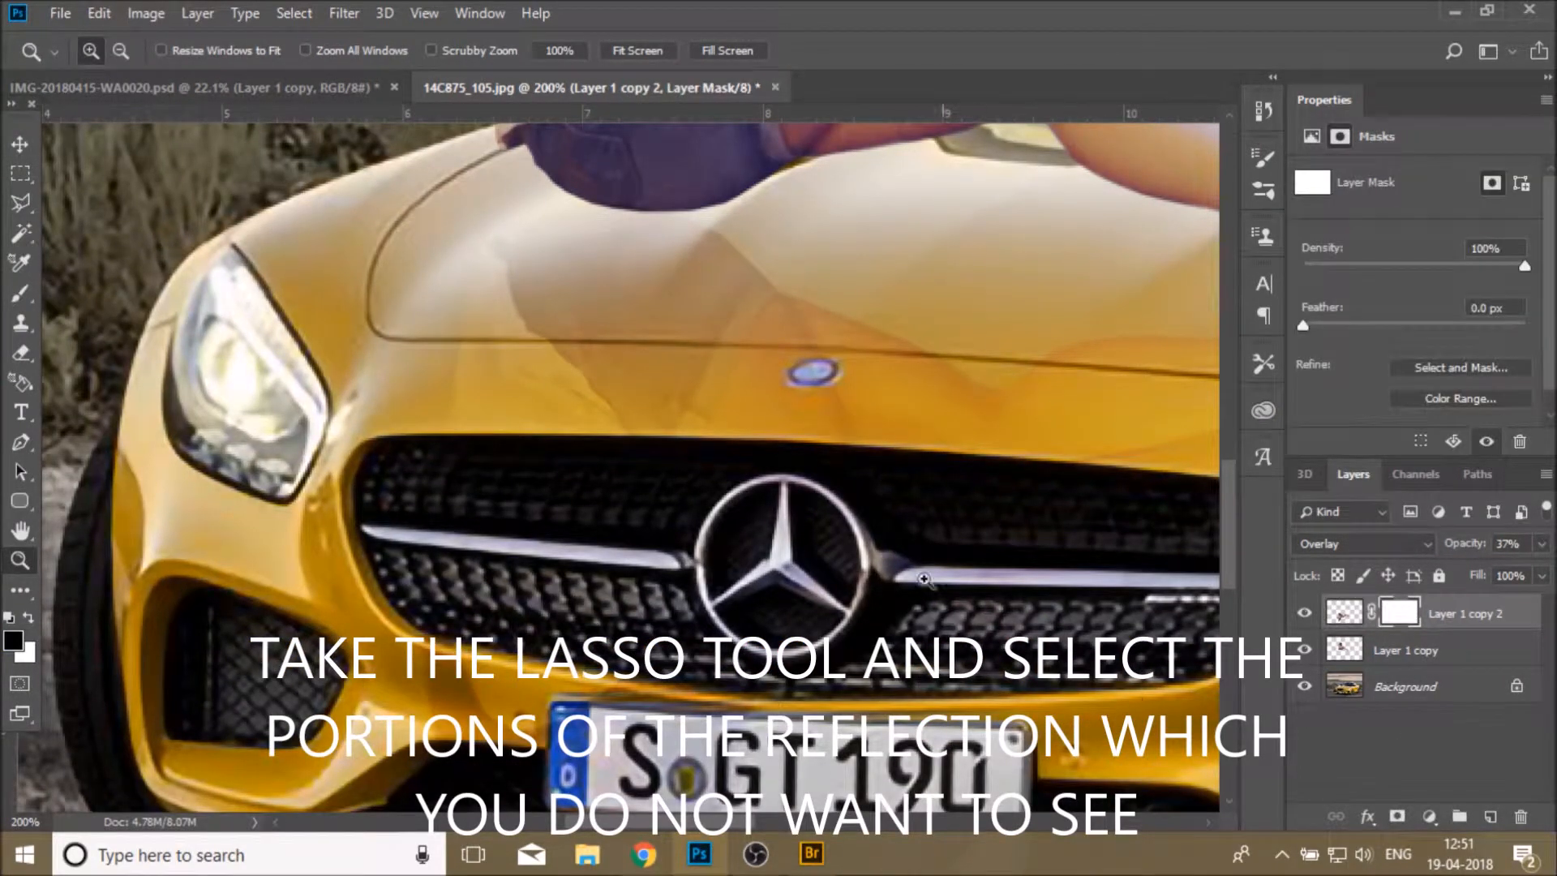
left_click(637, 51)
left_click(479, 557)
left_click(450, 645)
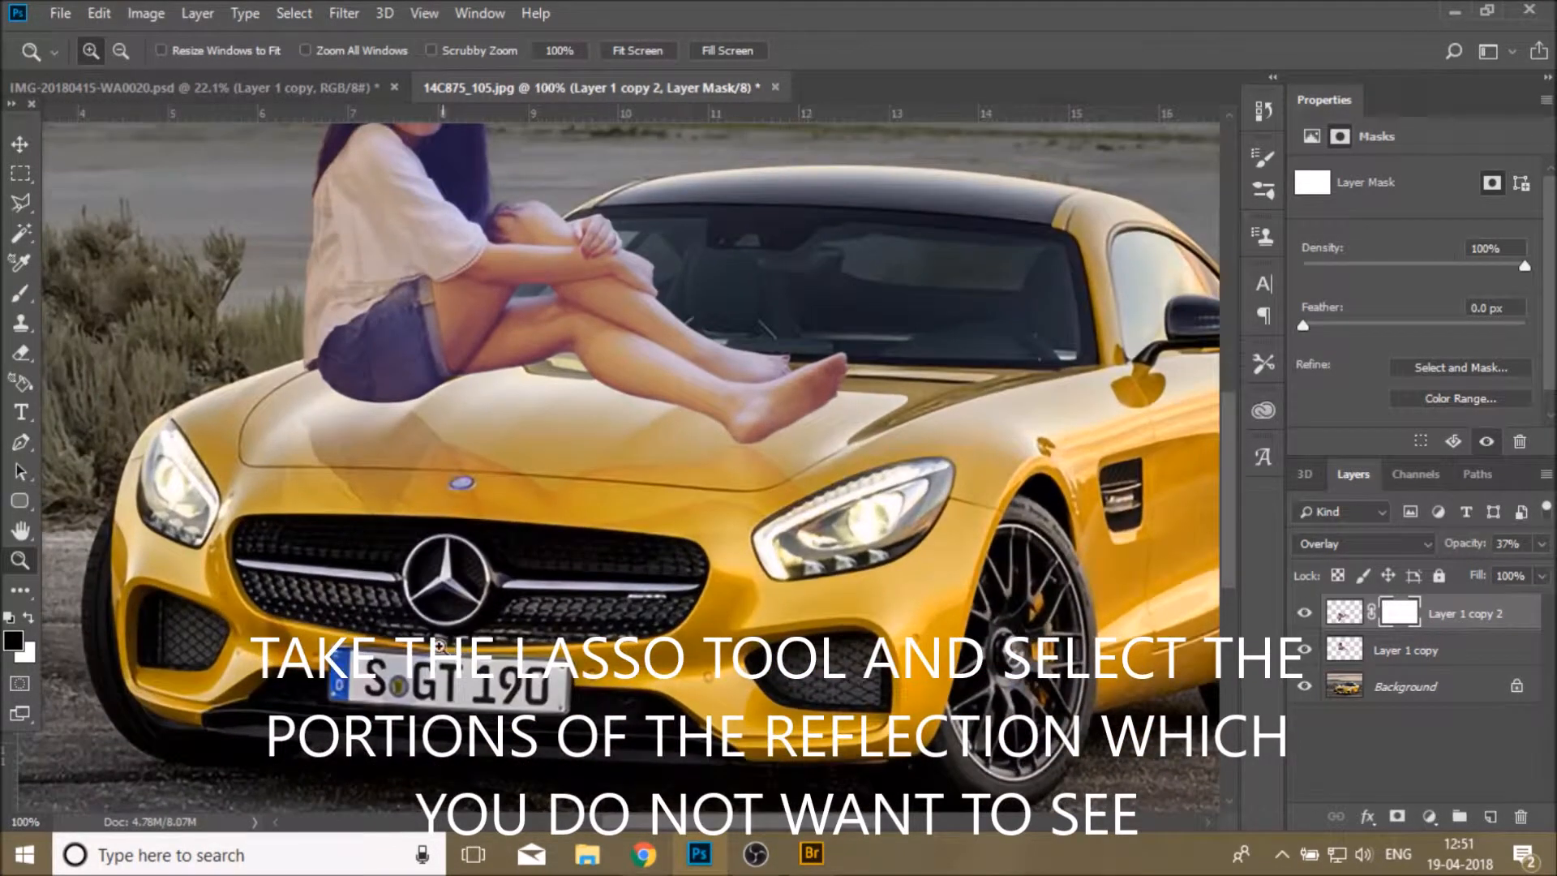
Outline the car's grille, bumper and front headlight with the Polygonal Lasso and delete the reflection layer's pixels inside that area
left_click(20, 203)
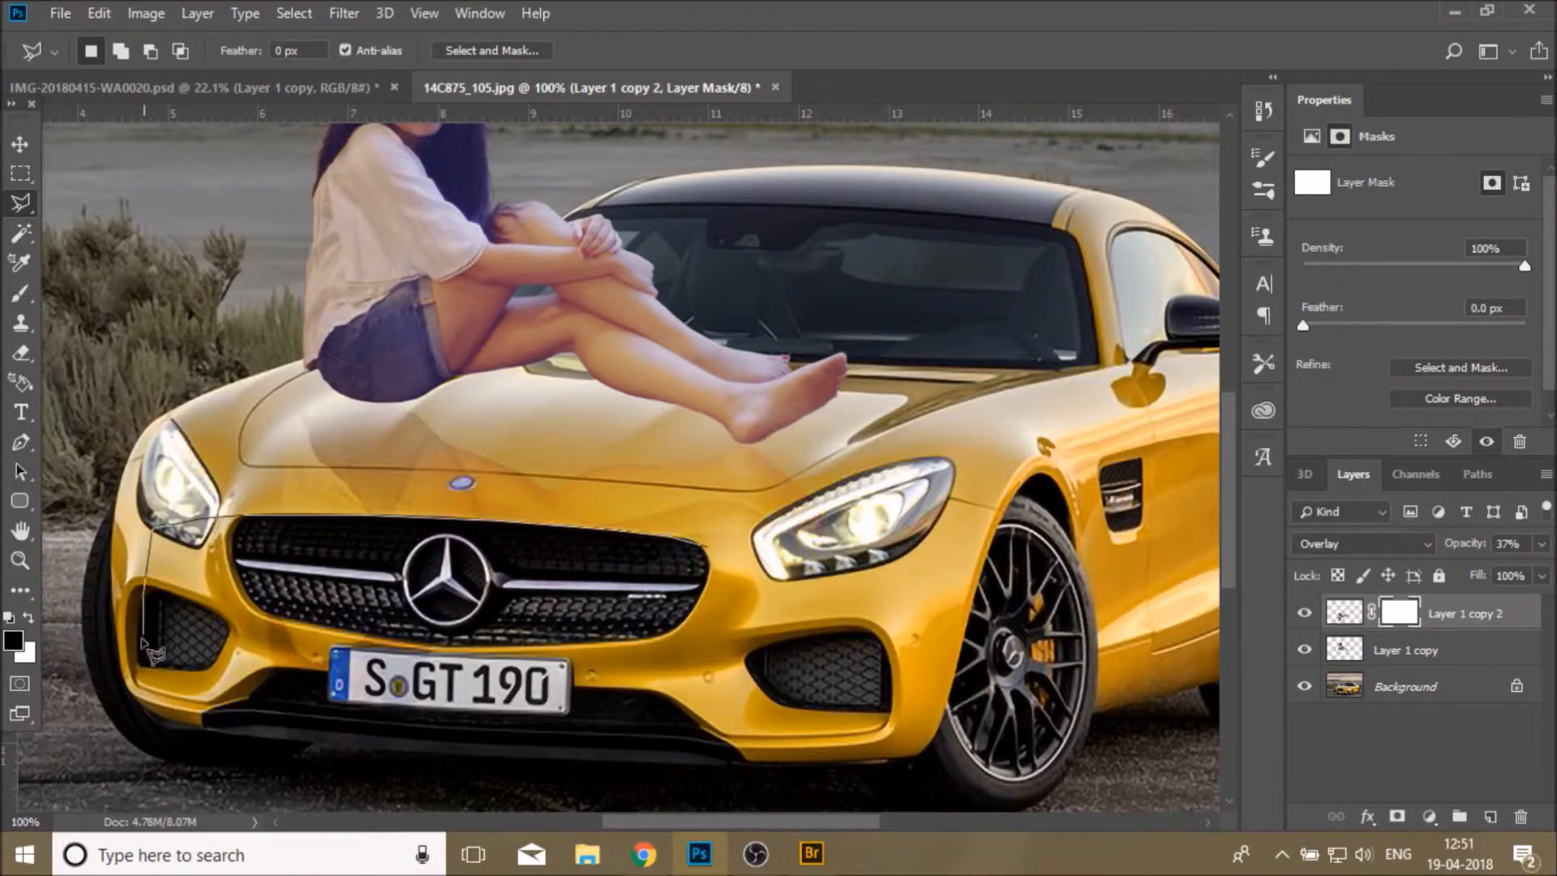
left_click(143, 589)
left_click(121, 683)
left_click(165, 749)
left_click(454, 799)
left_click(744, 789)
left_click(921, 744)
left_click(1013, 573)
left_click(1002, 541)
double_click(807, 491)
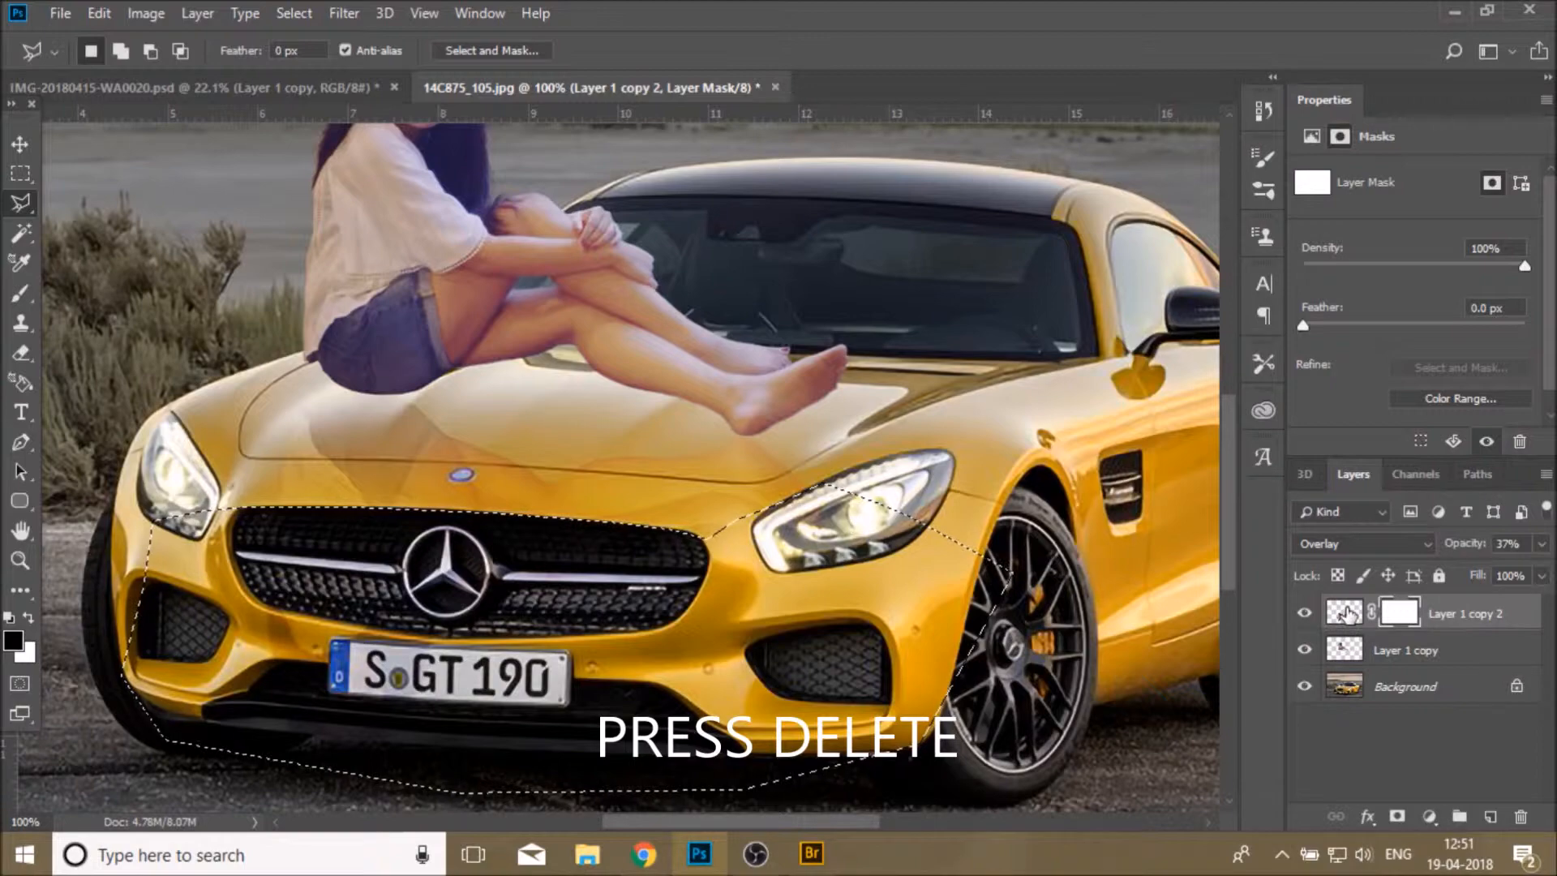
left_click(1343, 613)
right_click(618, 167)
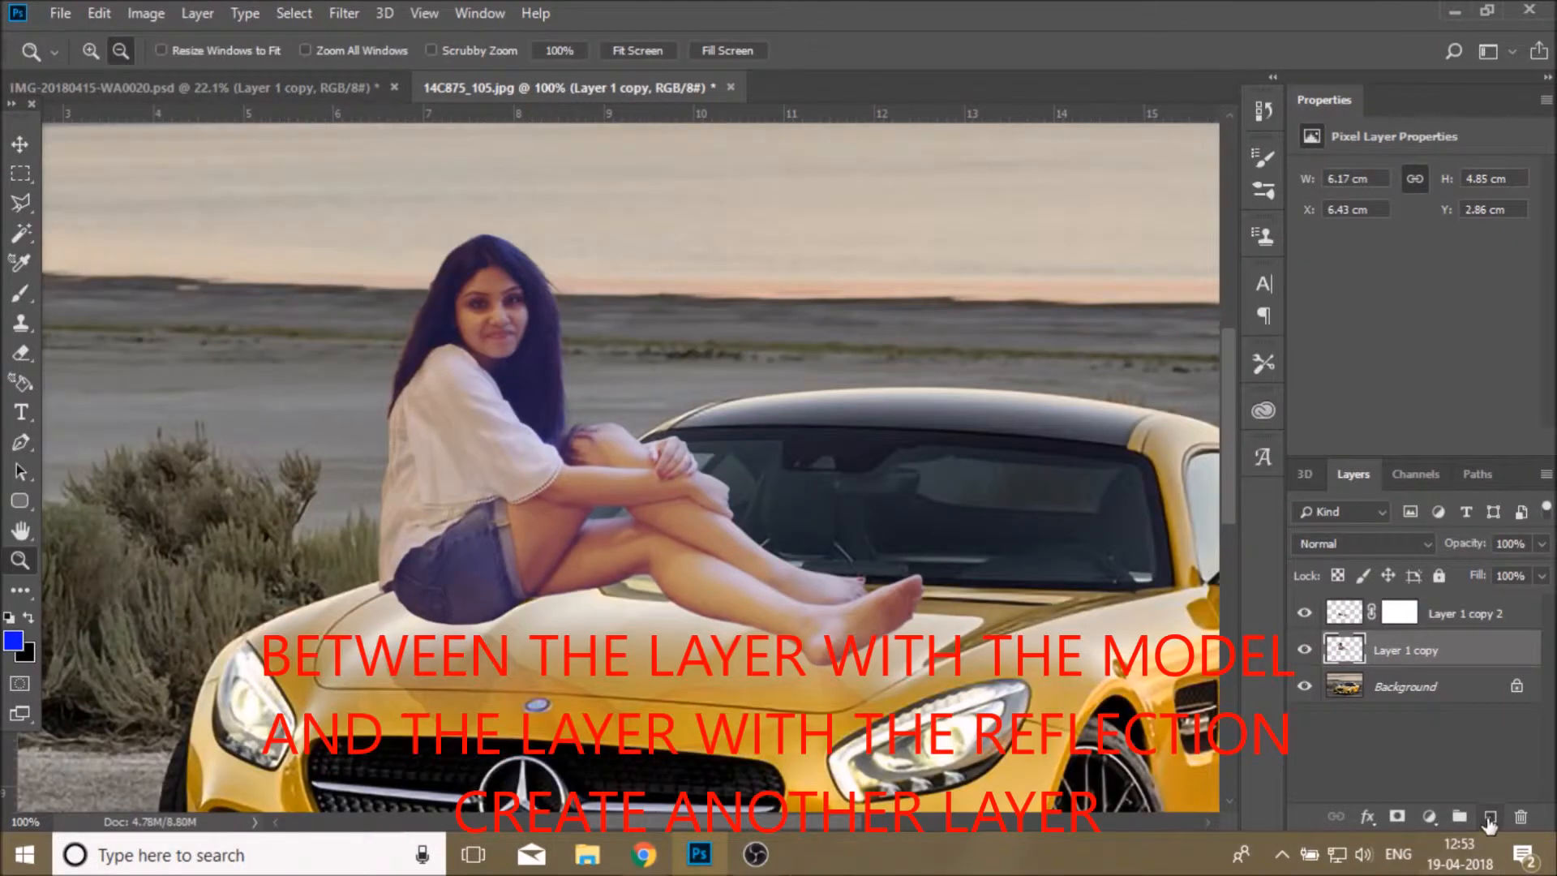
Create a new layer between the model and reflection layers and fill it with 50% Gray
left_click(1489, 817)
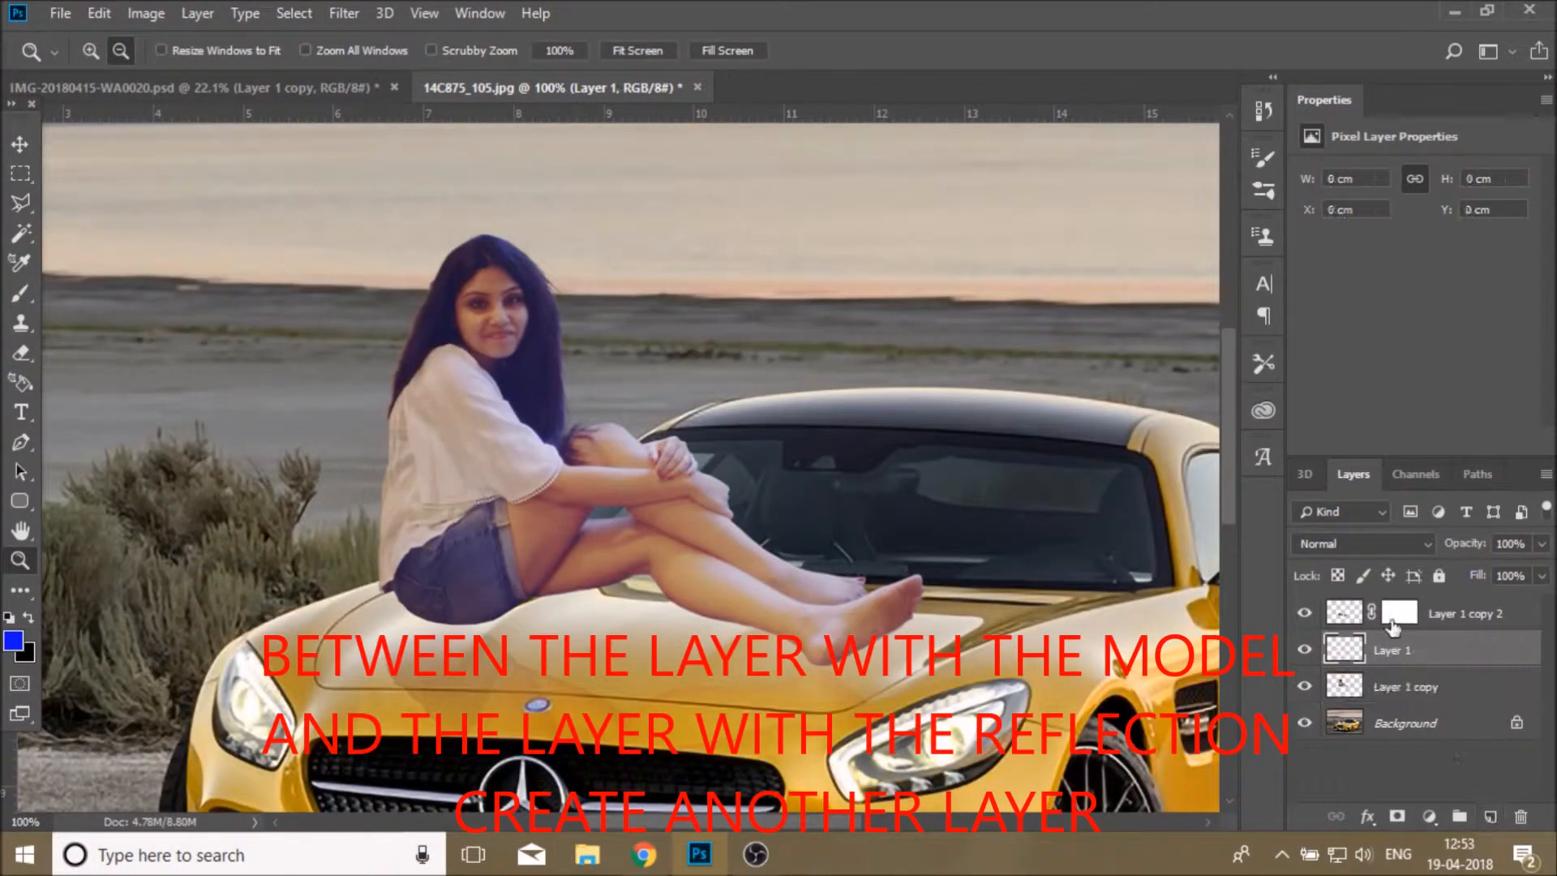
left_click(21, 146)
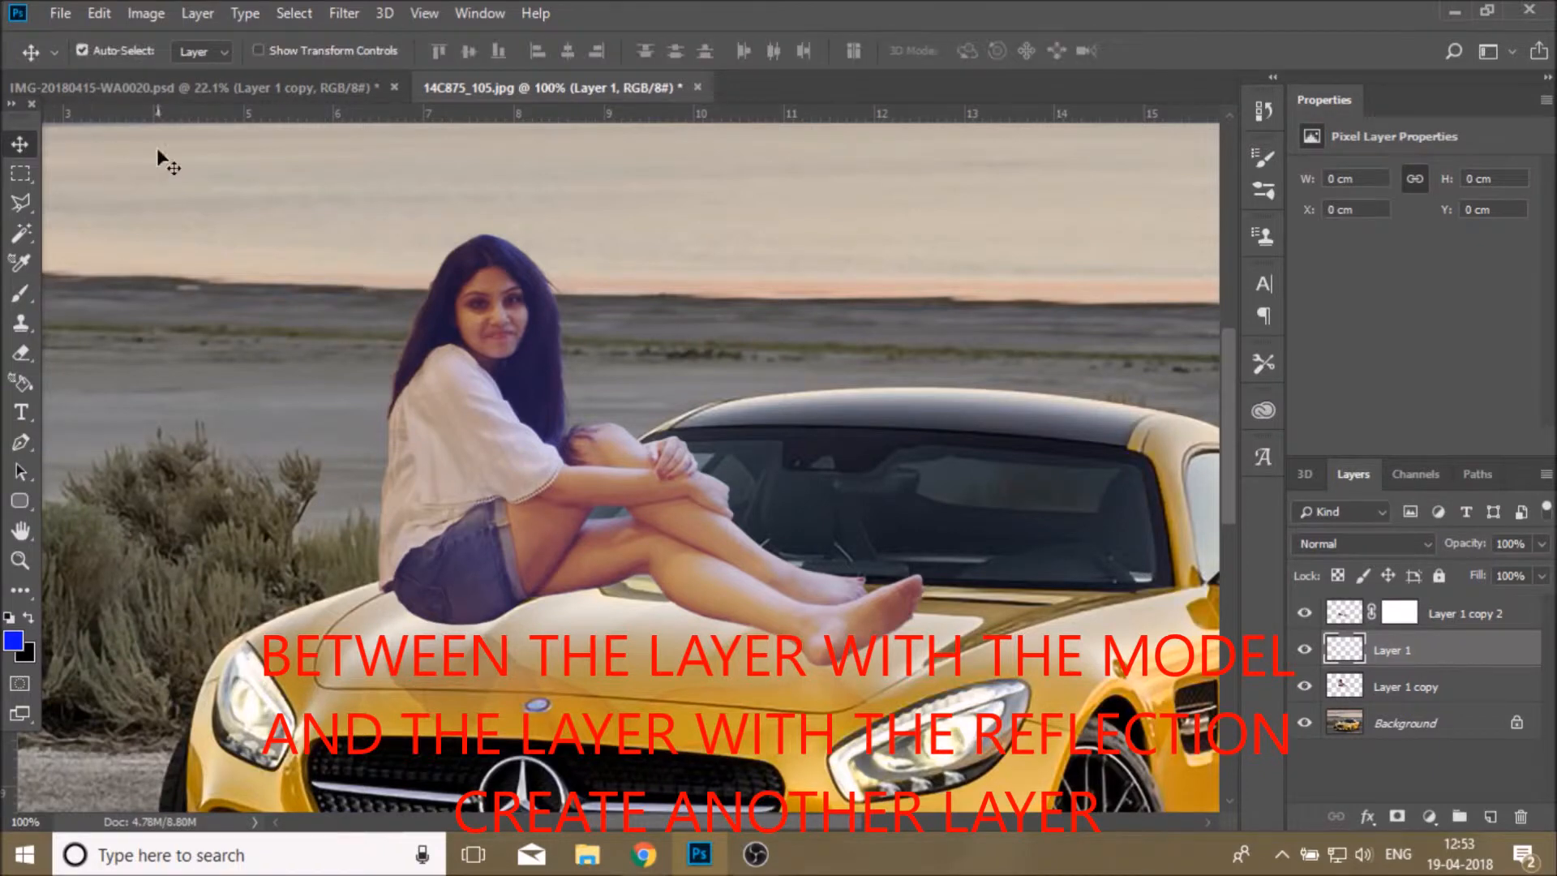
left_click(99, 13)
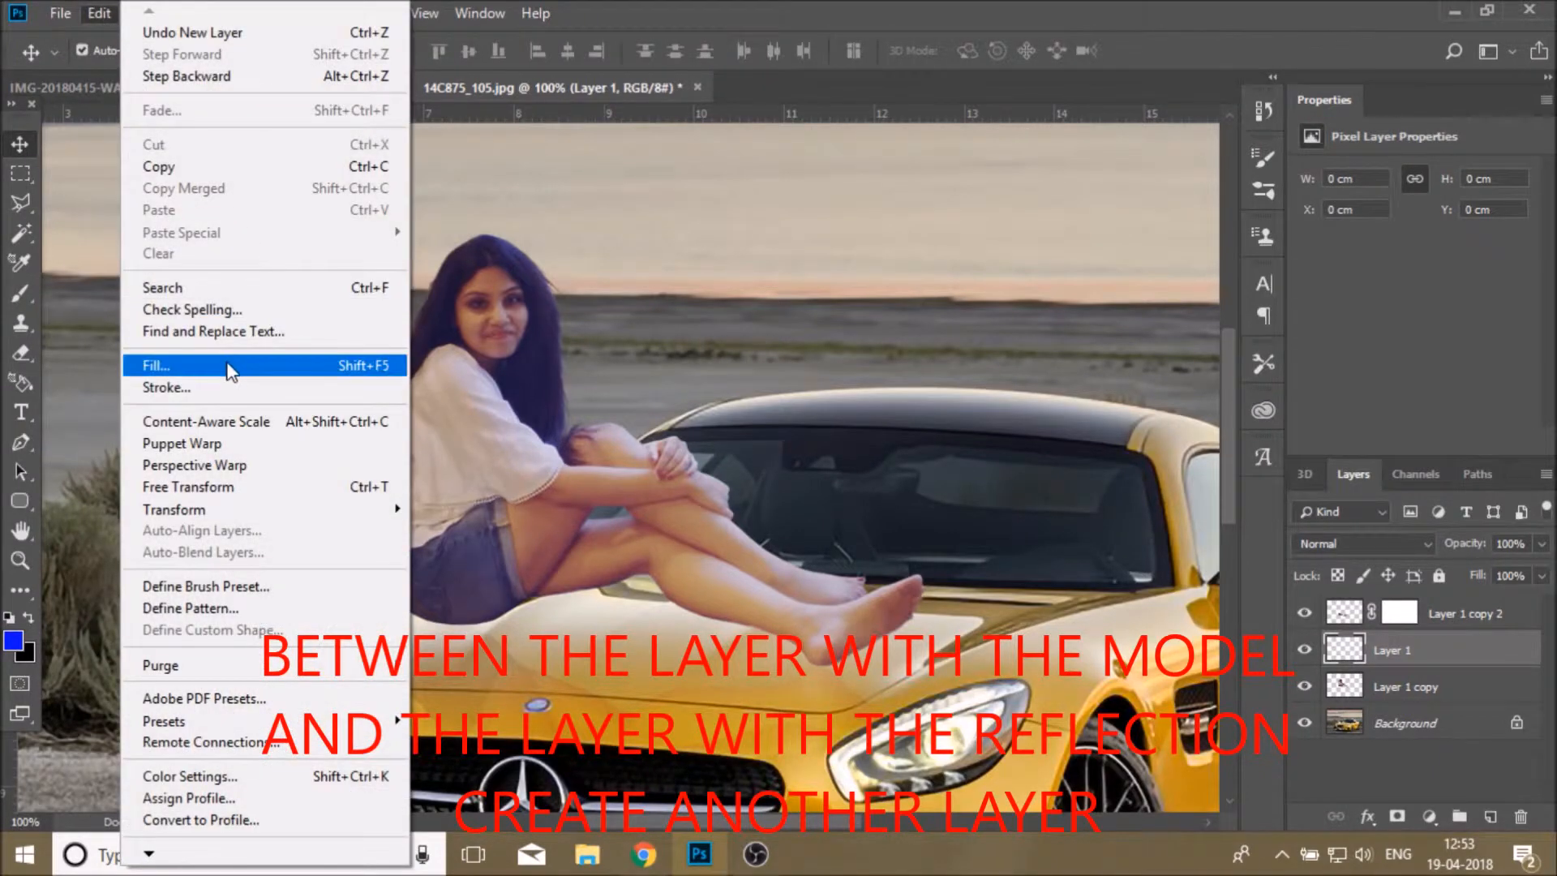
left_click(162, 366)
left_click(995, 363)
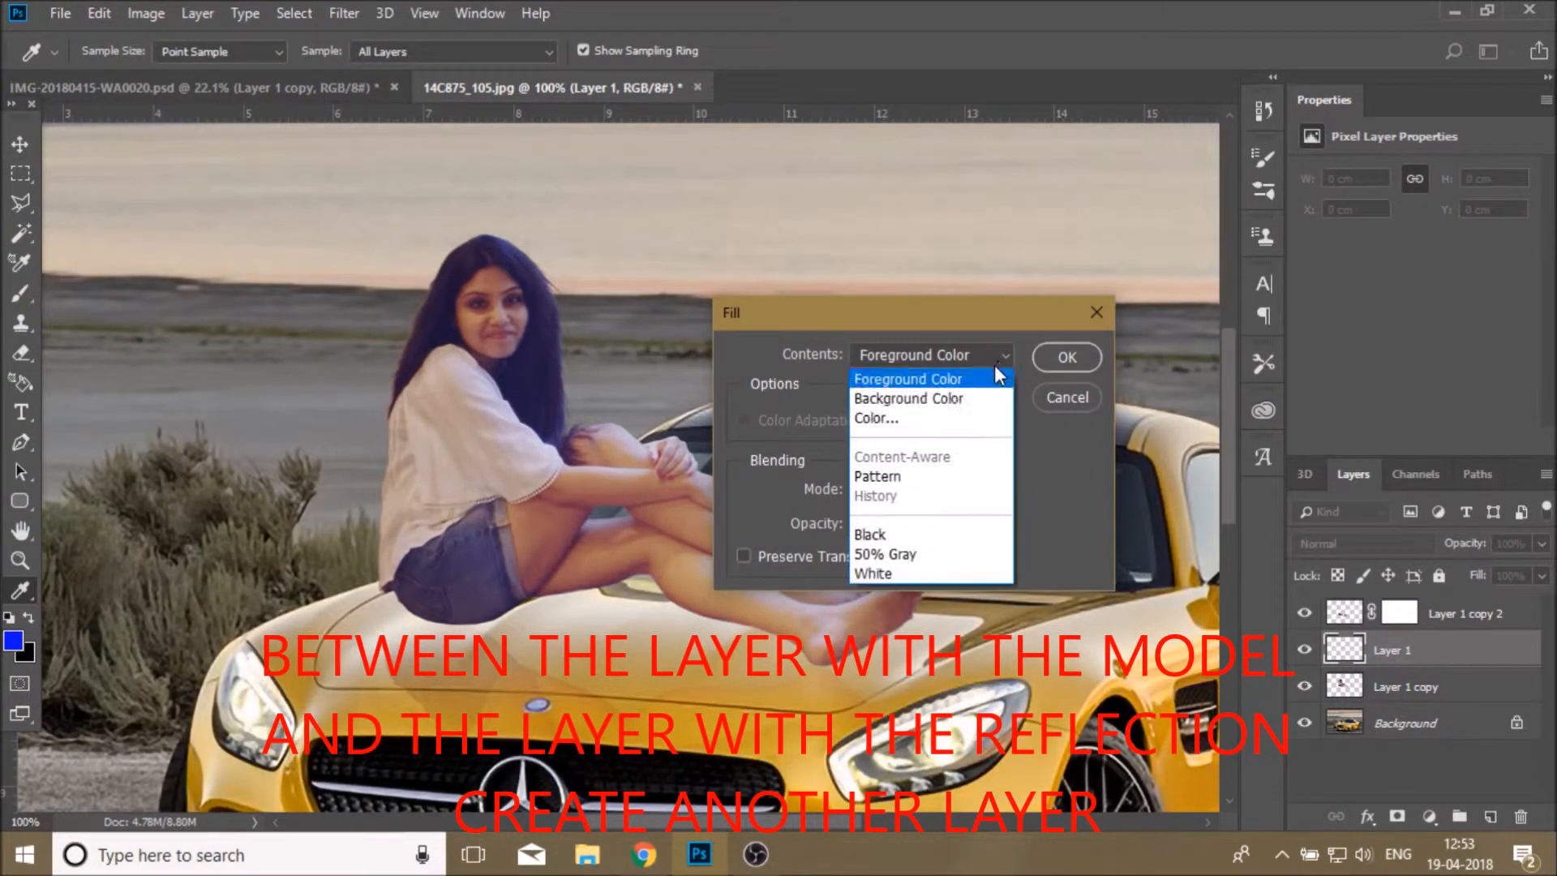
left_click(932, 554)
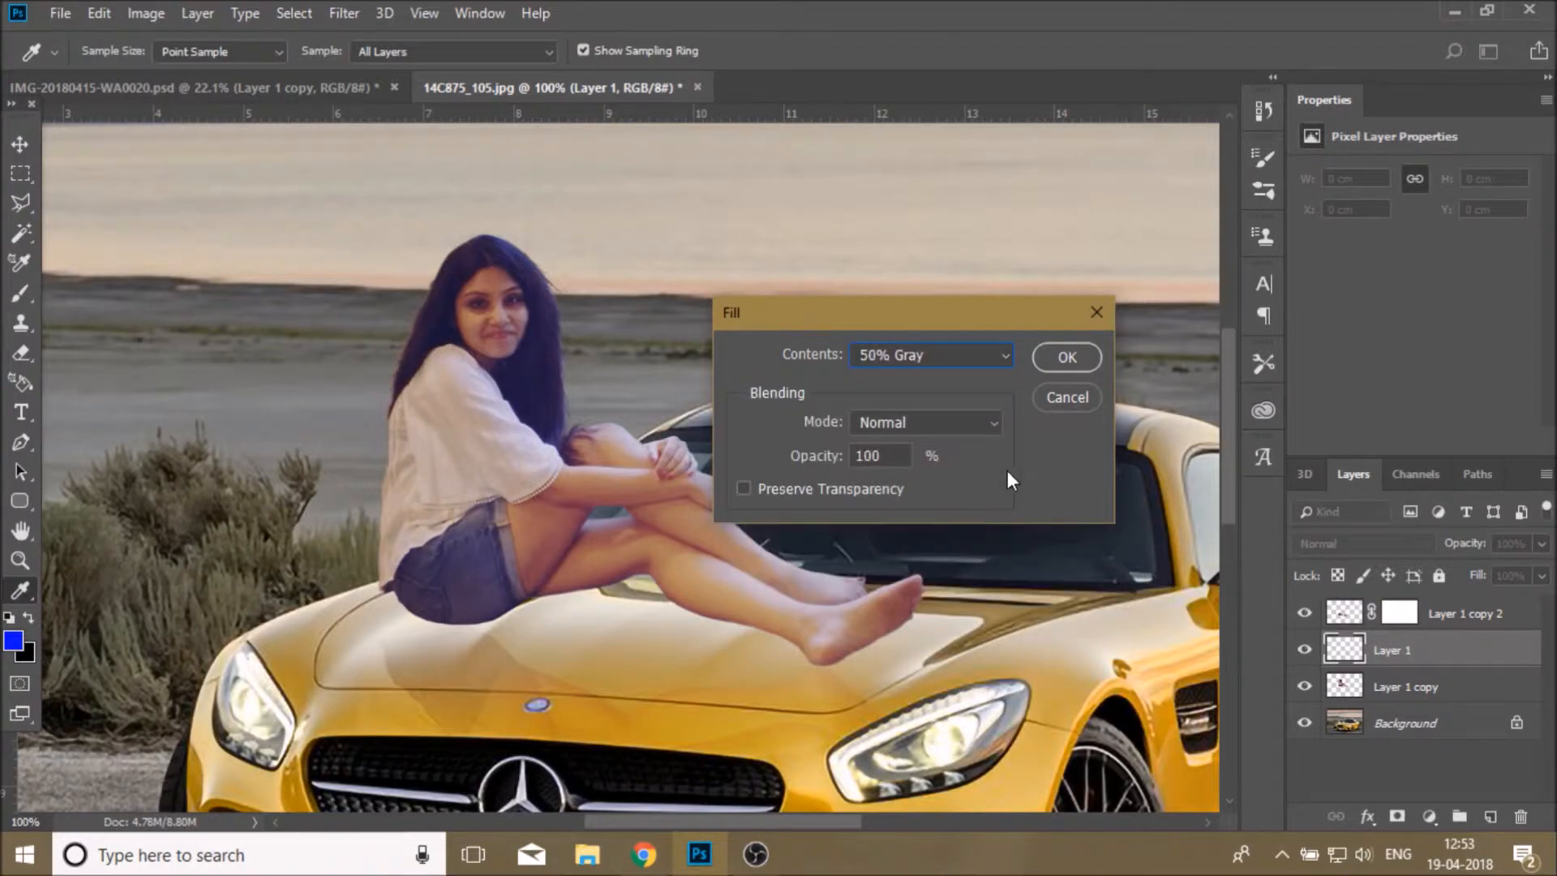
left_click(1065, 359)
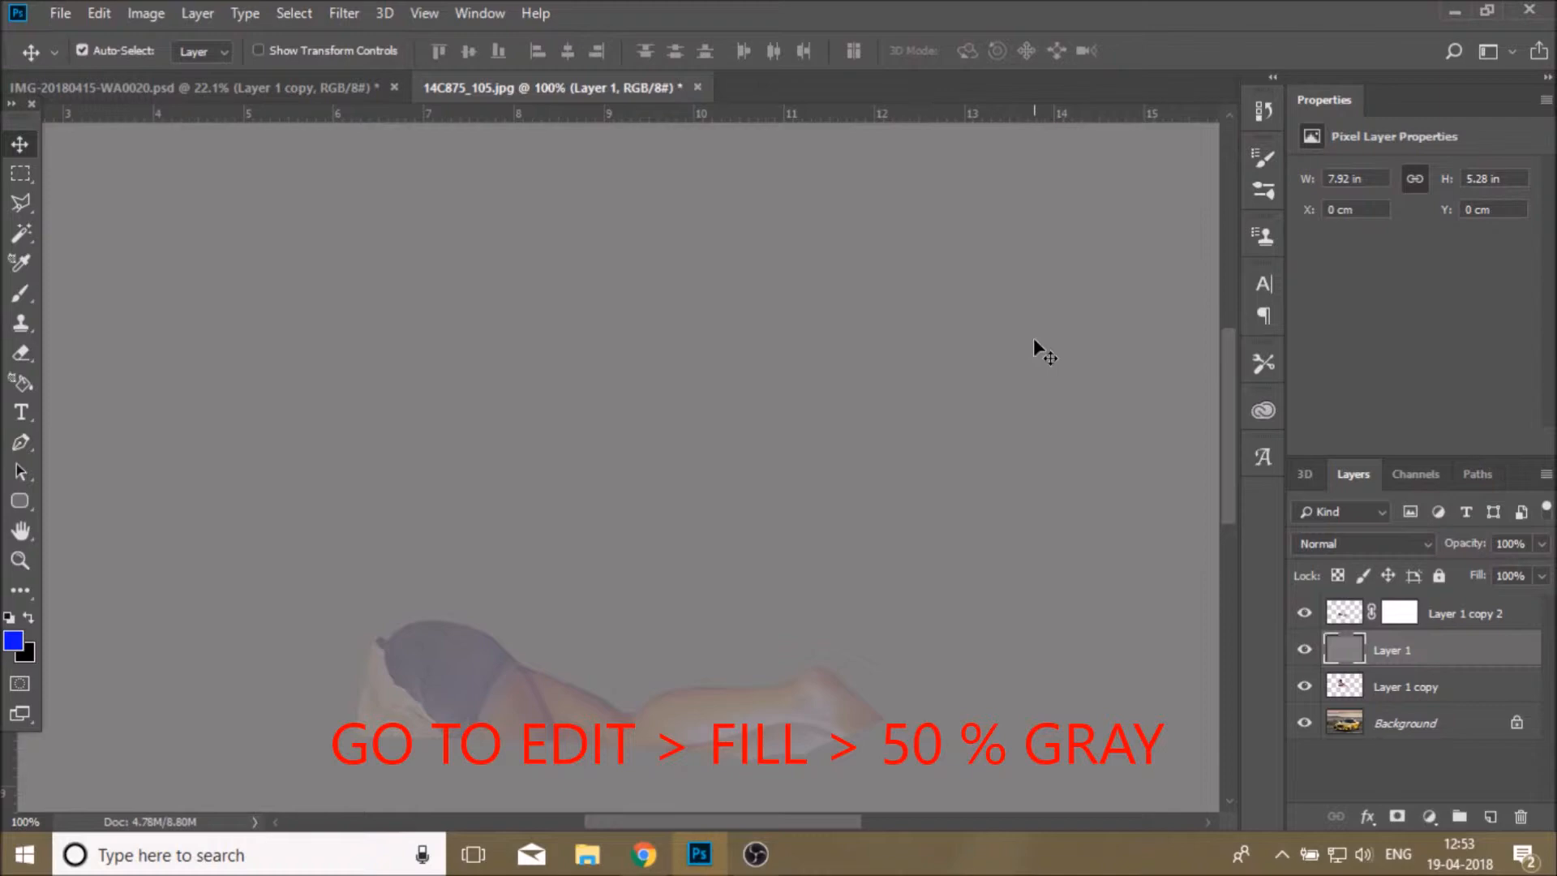
Clip the gray layer to the model layer and set its blending mode to Overlay
right_click(1477, 661)
left_click(1323, 401)
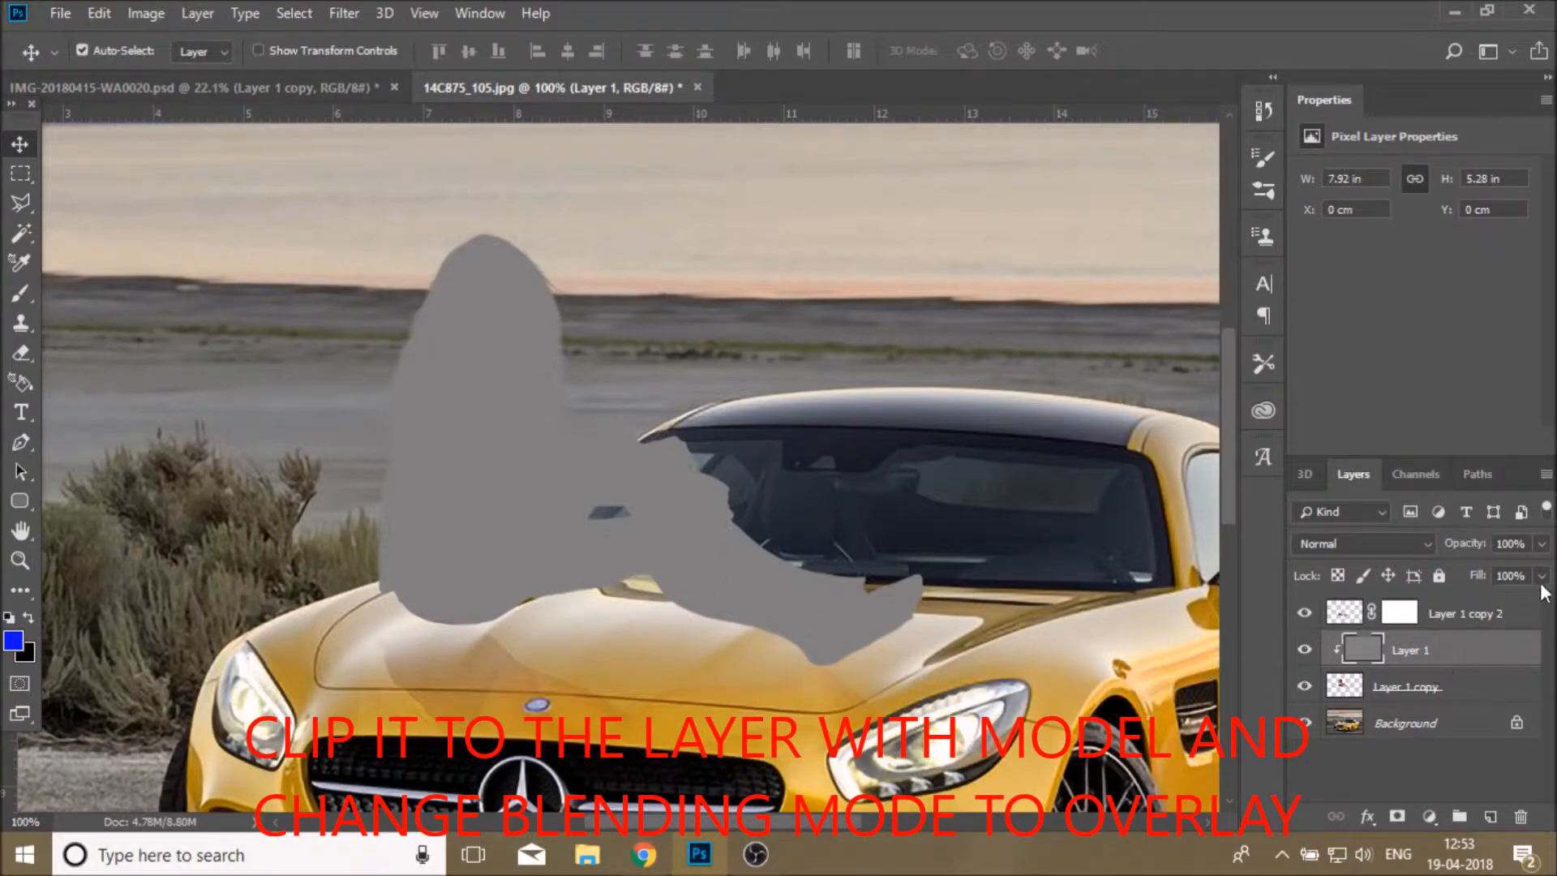
left_click(1409, 539)
left_click(1303, 272)
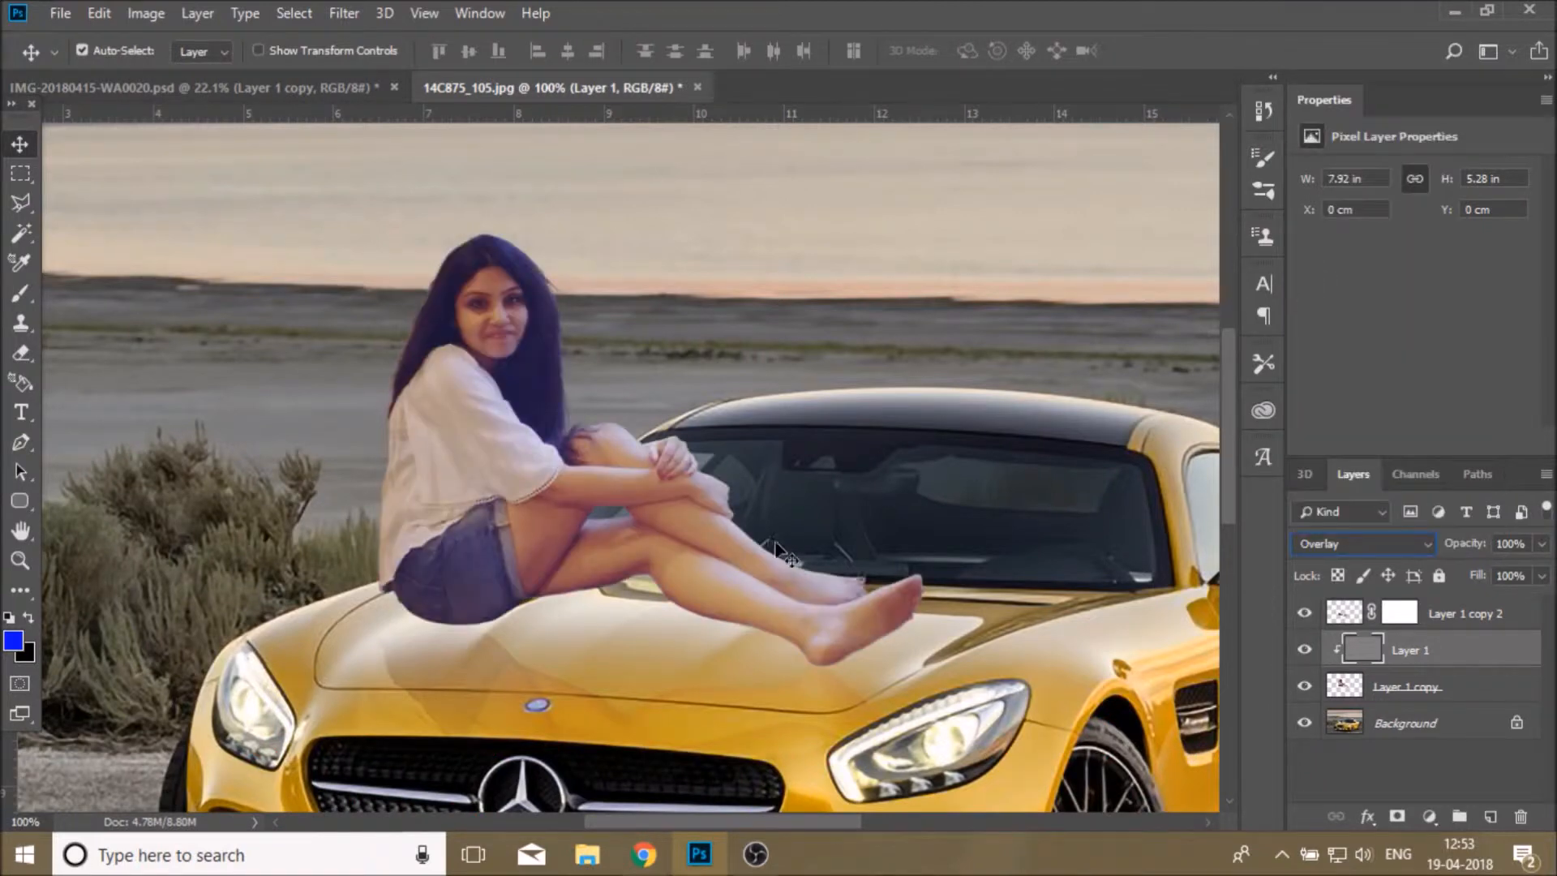
Darken the shadow areas on the model's thighs on the gray layer with the Burn tool at brush size 34
left_click(18, 560)
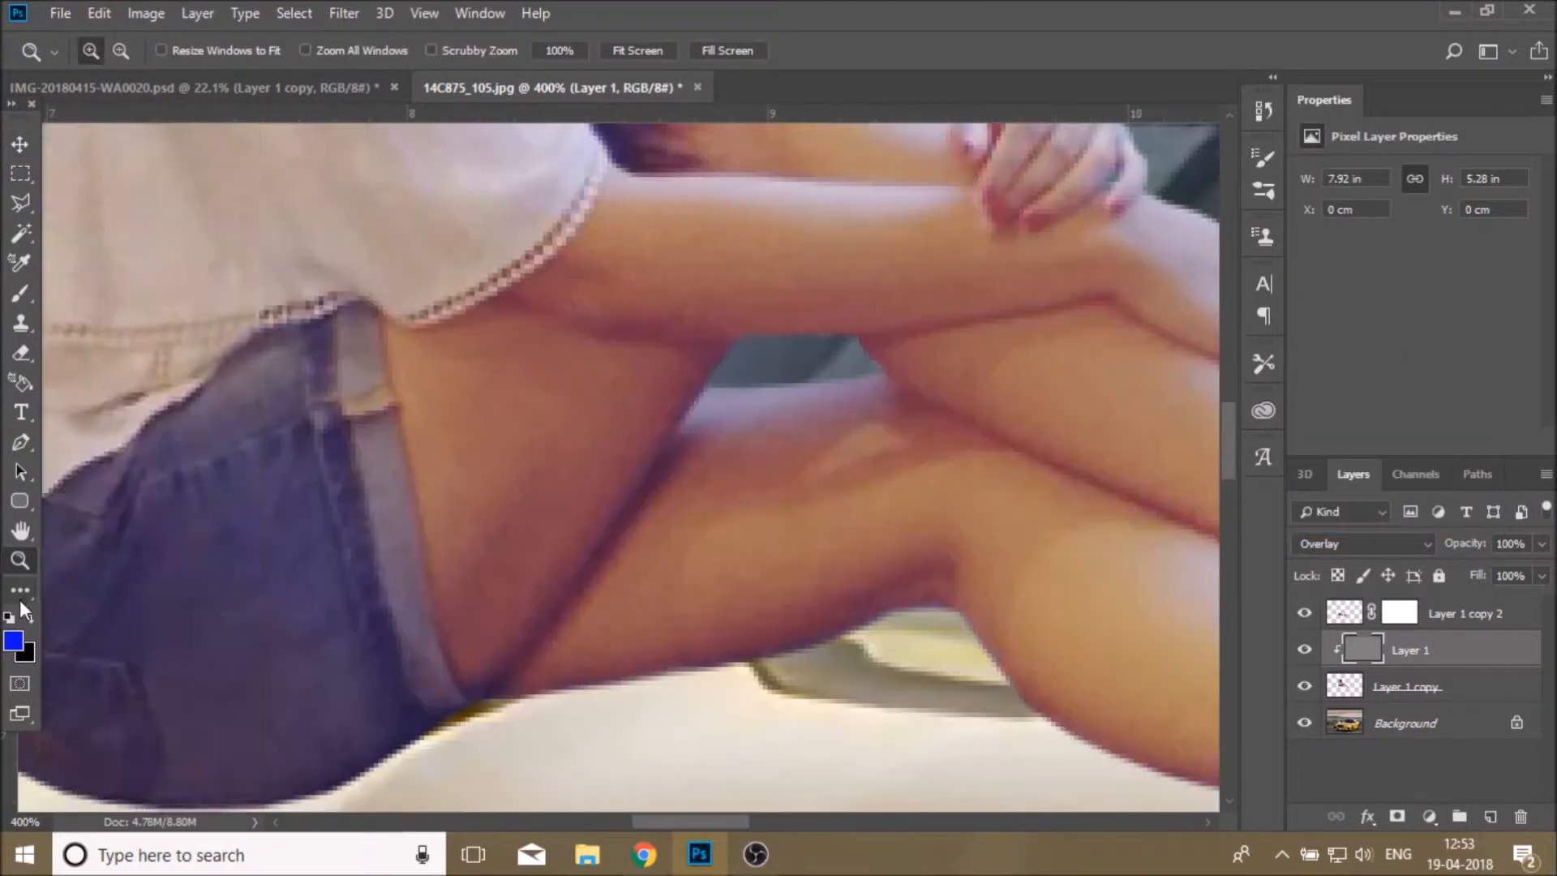
left_click(19, 594)
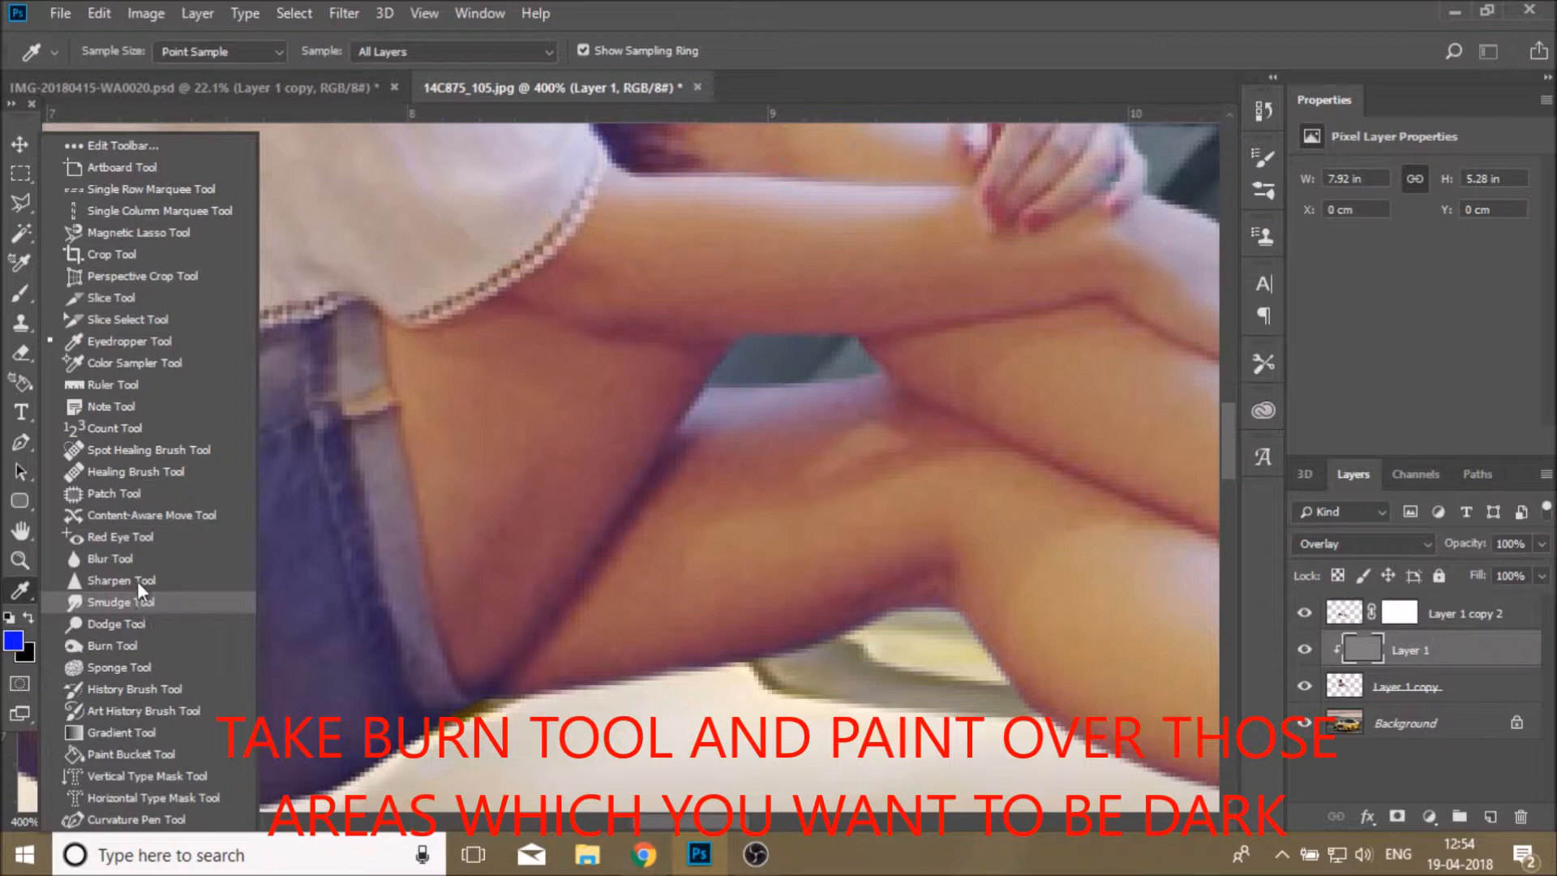
left_click(113, 645)
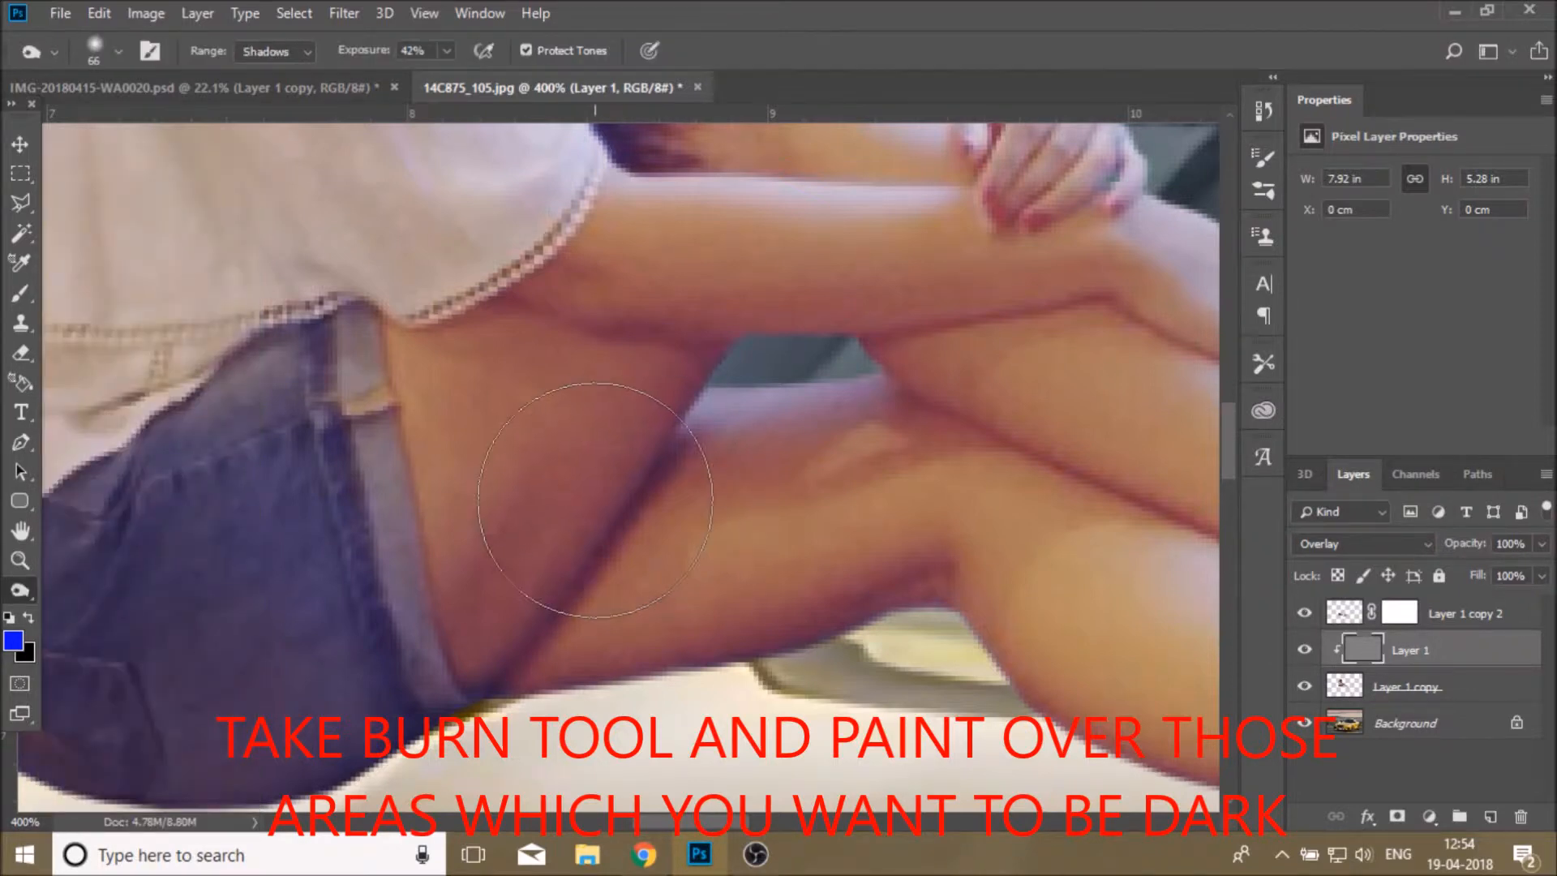
left_click(110, 53)
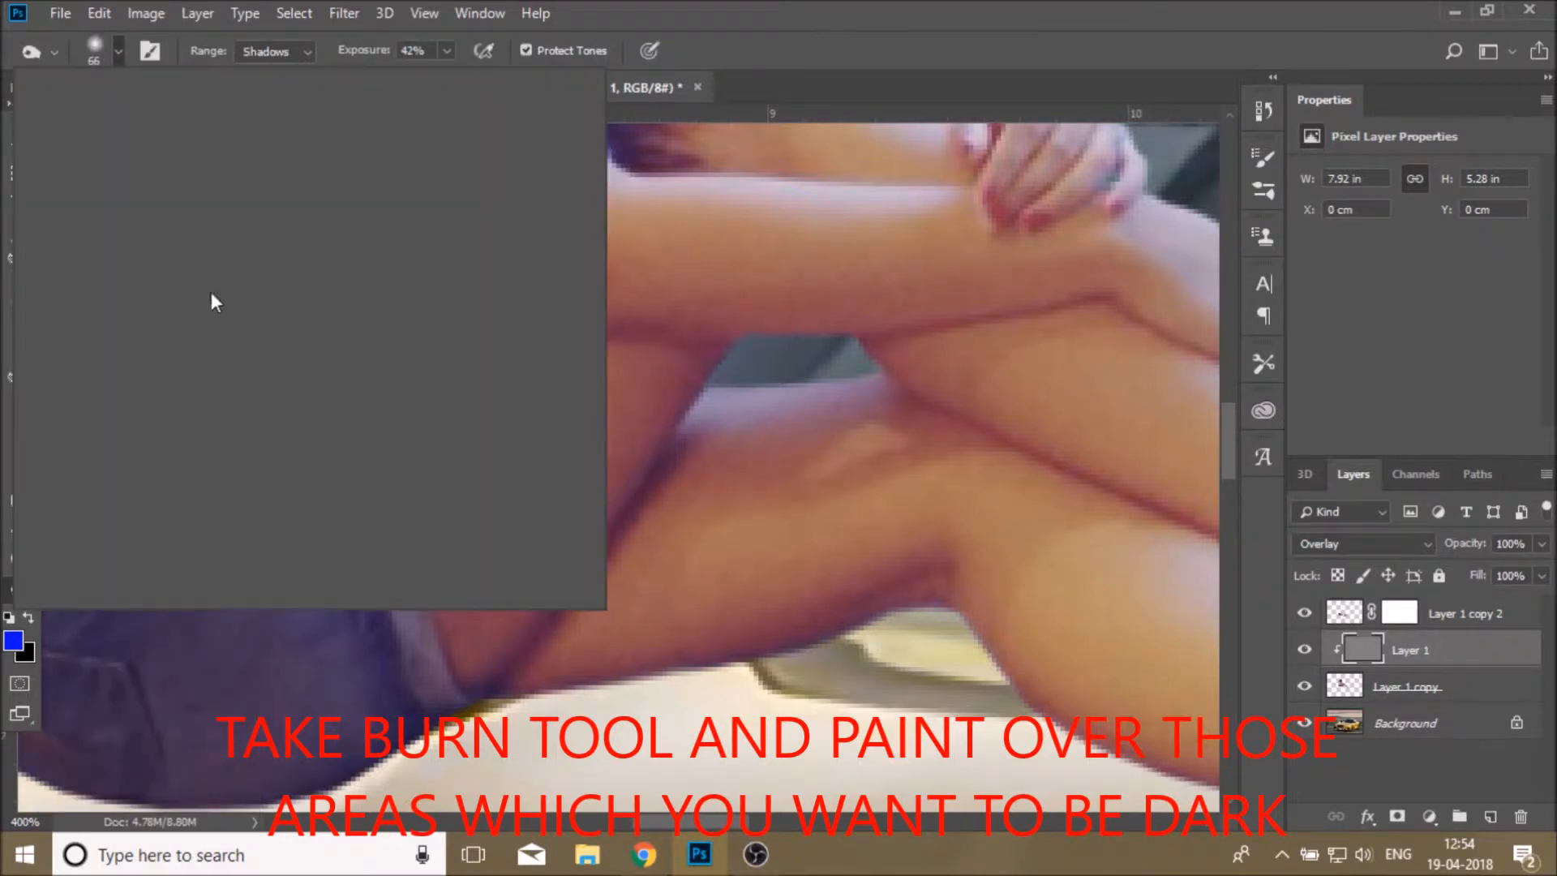
mouse_move(714, 434)
left_mouse_down()
mouse_move(728, 446)
mouse_move(510, 598)
left_mouse_up()
mouse_move(798, 438)
left_mouse_down()
mouse_move(730, 450)
mouse_move(856, 434)
left_mouse_up()
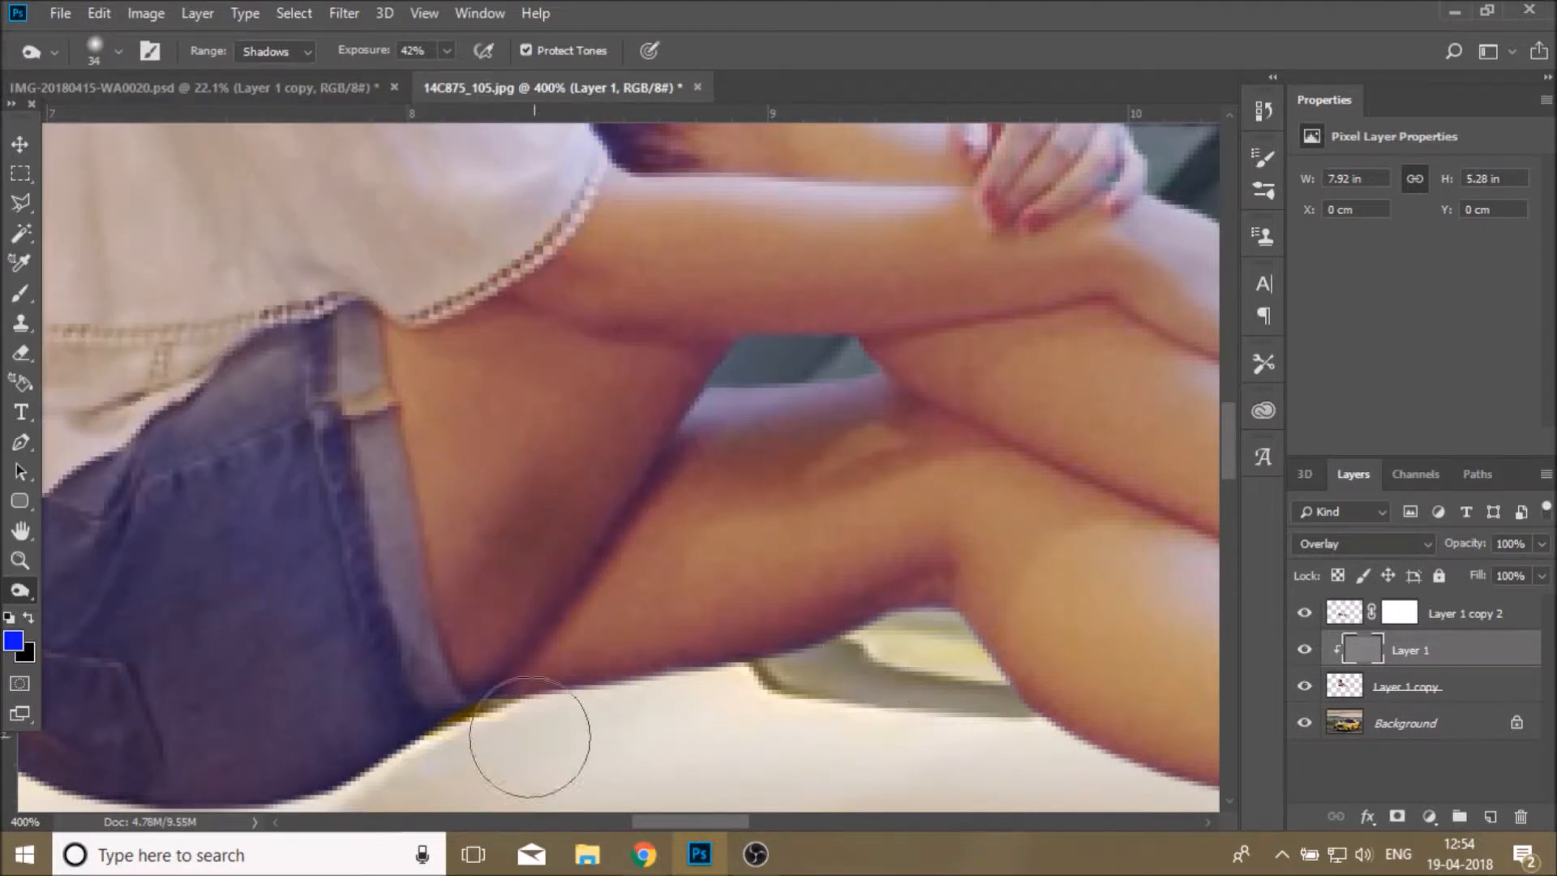
Burn shading along the underside of the model's calf, heel and sole
mouse_move(663, 822)
left_mouse_down()
mouse_move(728, 821)
mouse_move(667, 821)
left_mouse_up()
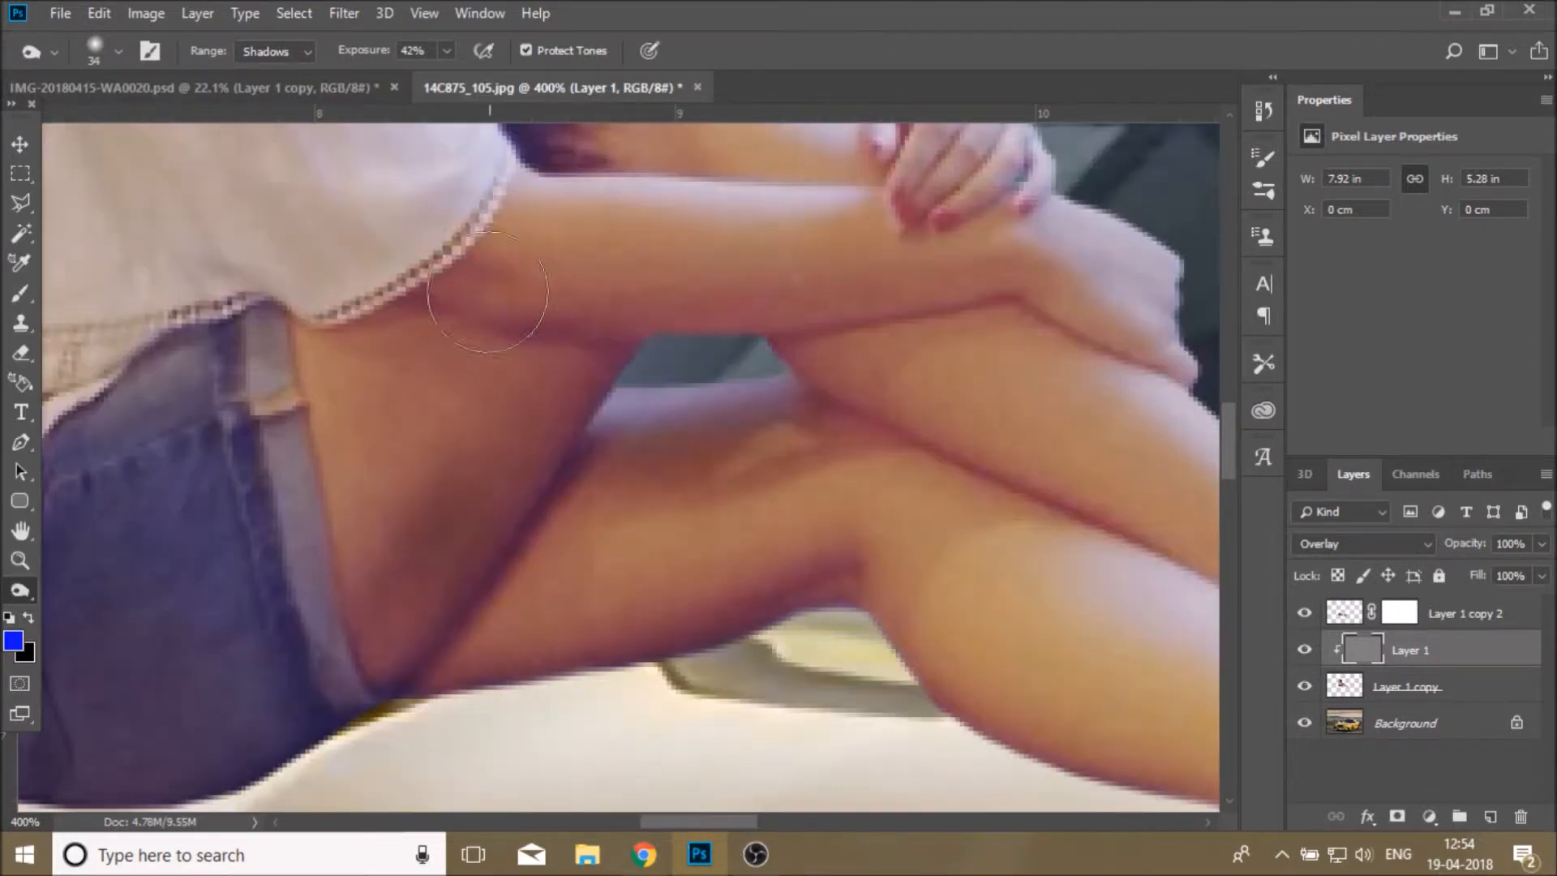
scroll(878, 584, "down", 2)
left_click_drag(993, 624, 1152, 649)
scroll(522, 635, "down", 2)
mouse_move(725, 821)
left_mouse_down()
mouse_move(833, 821)
mouse_move(694, 822)
mouse_move(709, 821)
left_mouse_up()
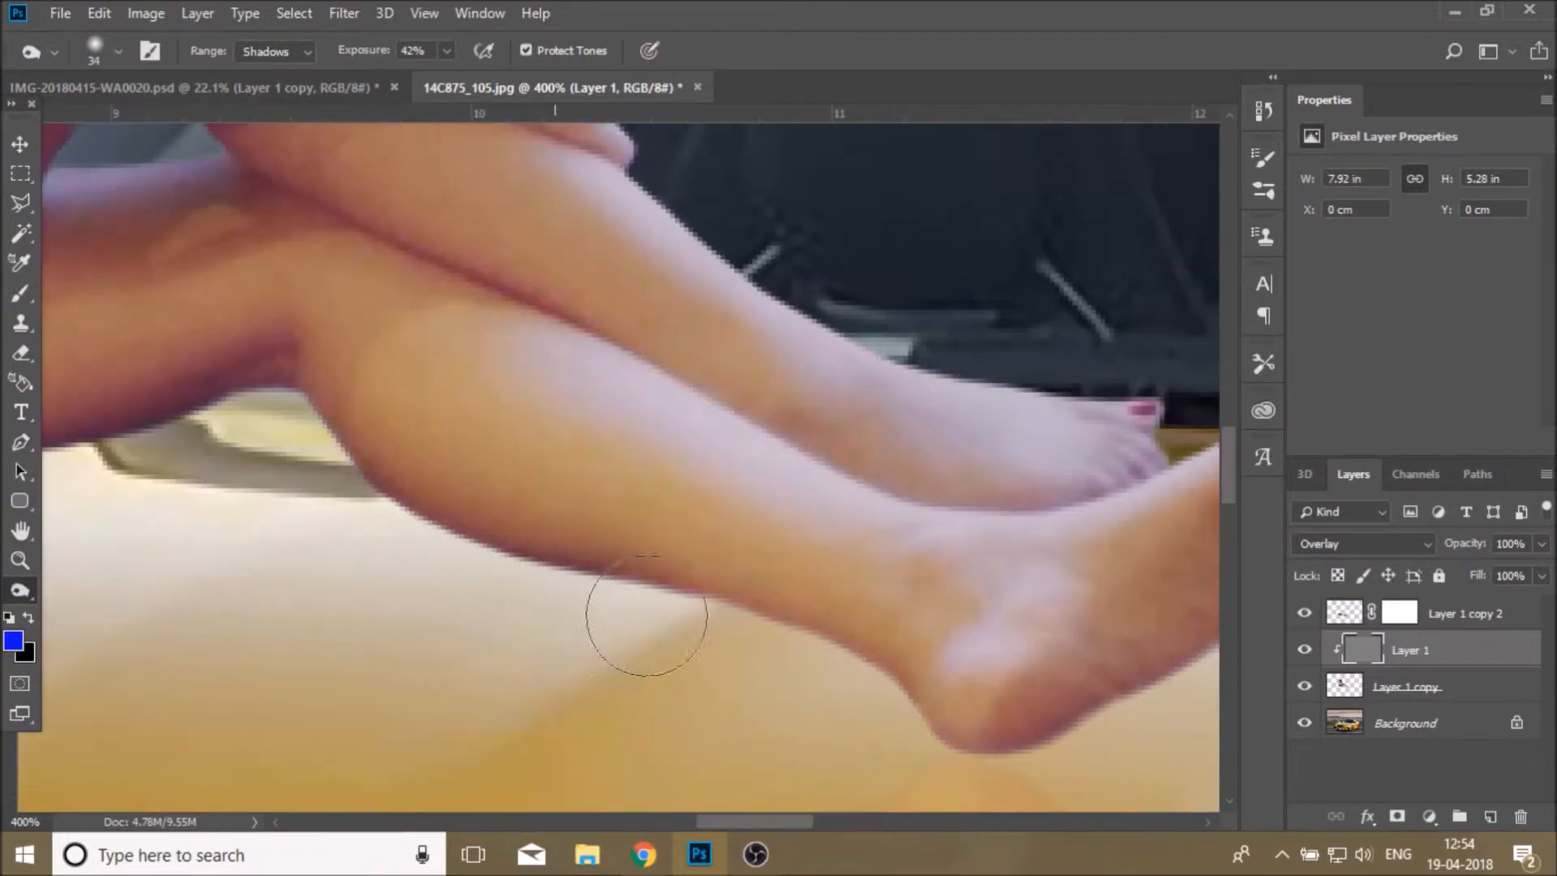
left_click_drag(964, 736, 1090, 695)
left_click(975, 820)
left_click_drag(535, 661, 757, 522)
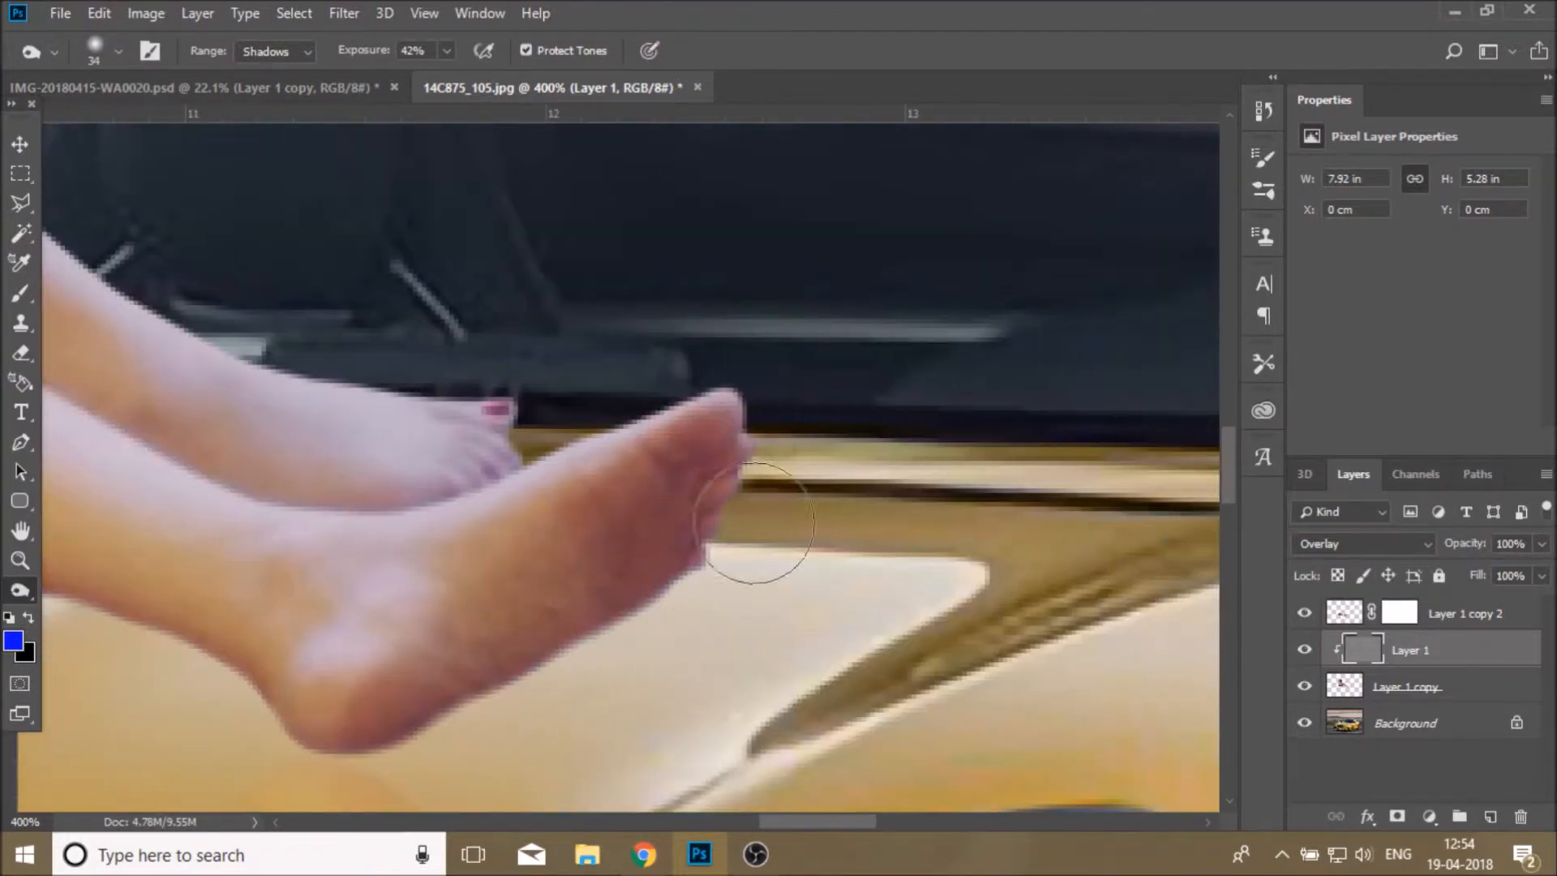
Try a Burn stroke on the edge of the model's hair beside her face and undo it
left_click_drag(793, 822, 680, 821)
scroll(686, 726, "up", 12)
scroll(689, 730, "up", 2)
left_click_drag(585, 217, 612, 253)
left_click(99, 13)
left_click(203, 70)
Darken the lower edge of the model's heel further with the Burn tool
scroll(808, 283, "down", 3)
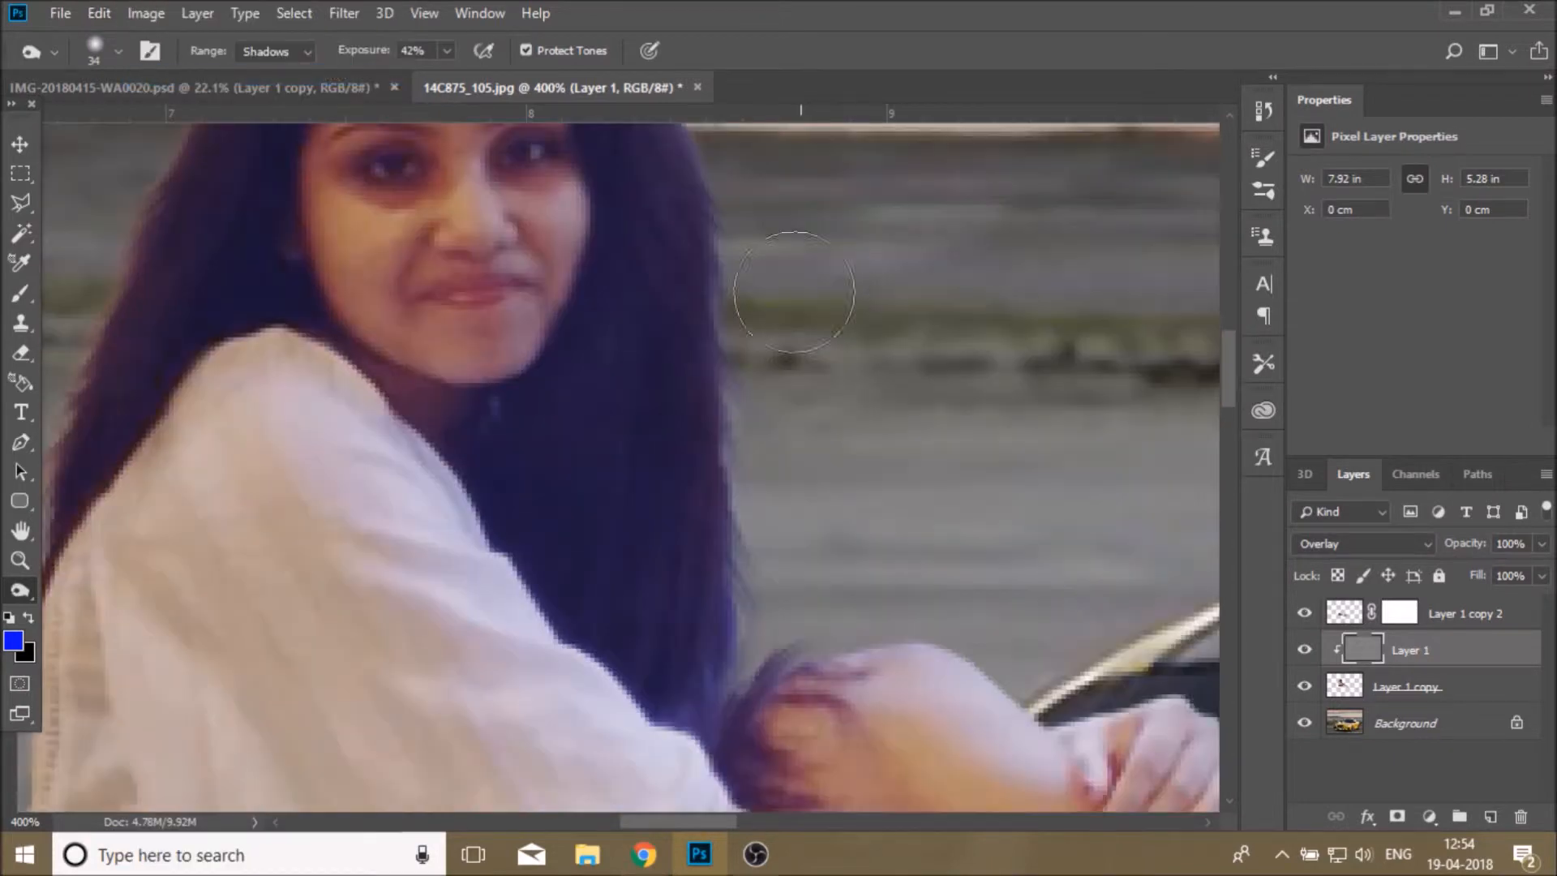
scroll(773, 588, "up", 3)
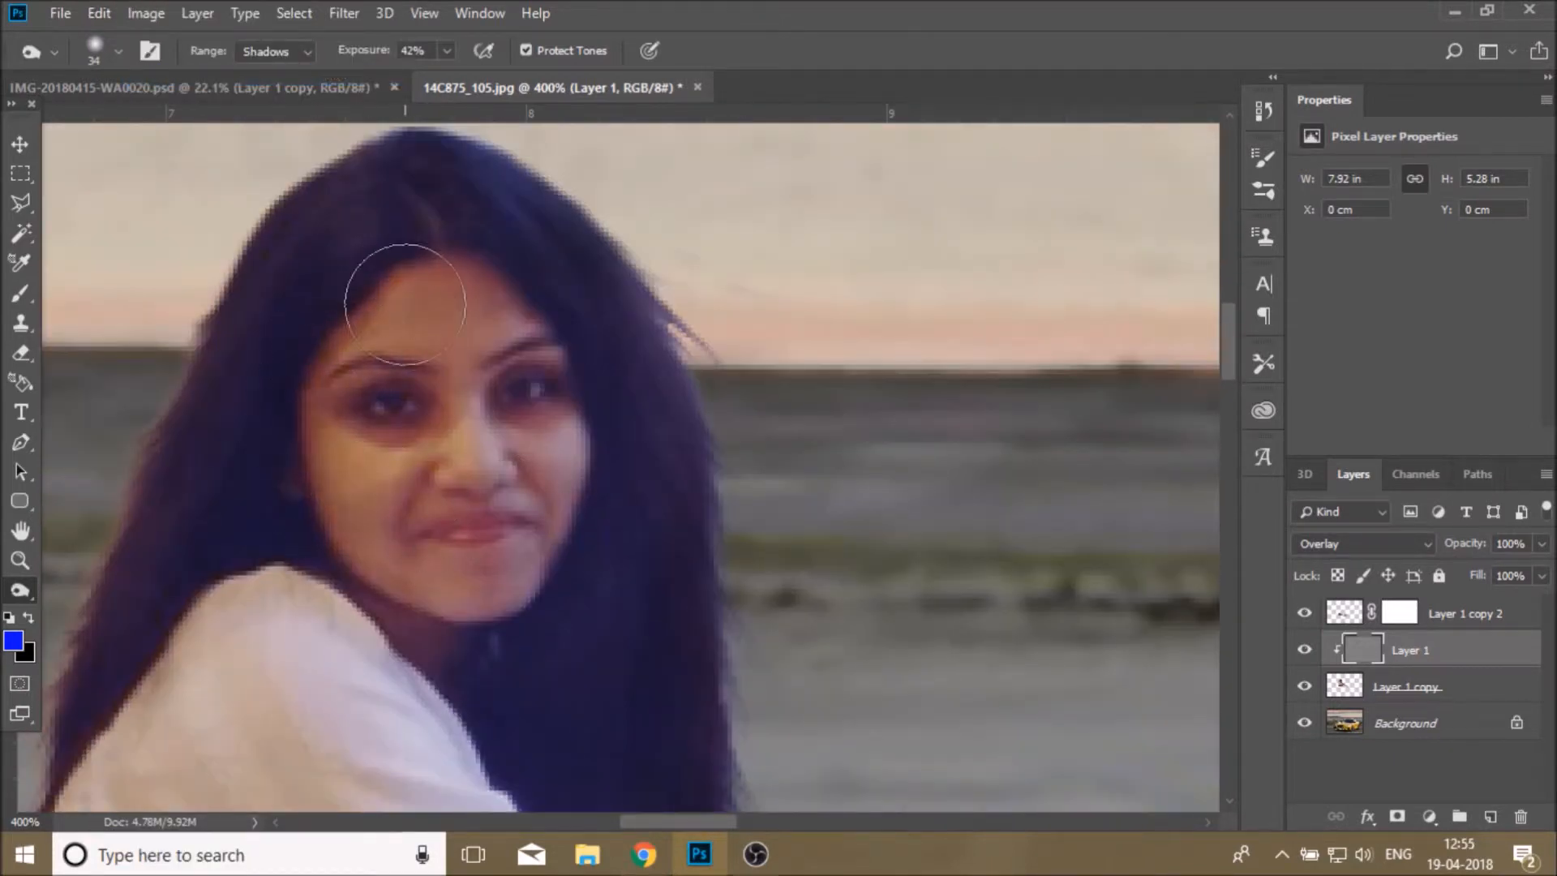
left_click_drag(726, 821, 691, 822)
scroll(417, 567, "down", 6)
key("ctrl+plus")
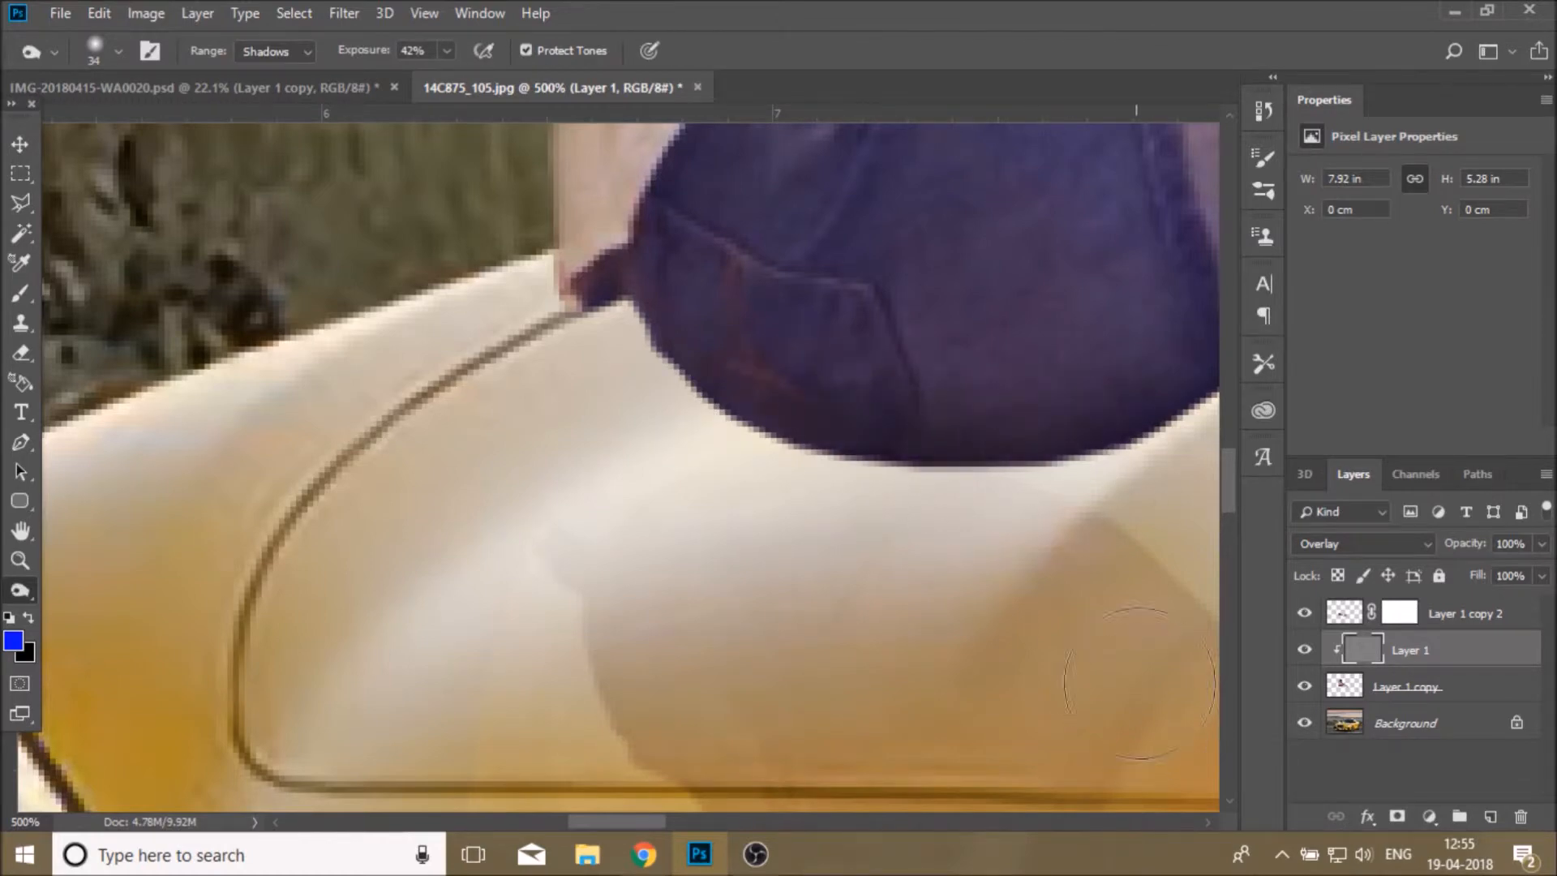
left_click_drag(634, 822, 829, 821)
scroll(568, 487, "down", 1)
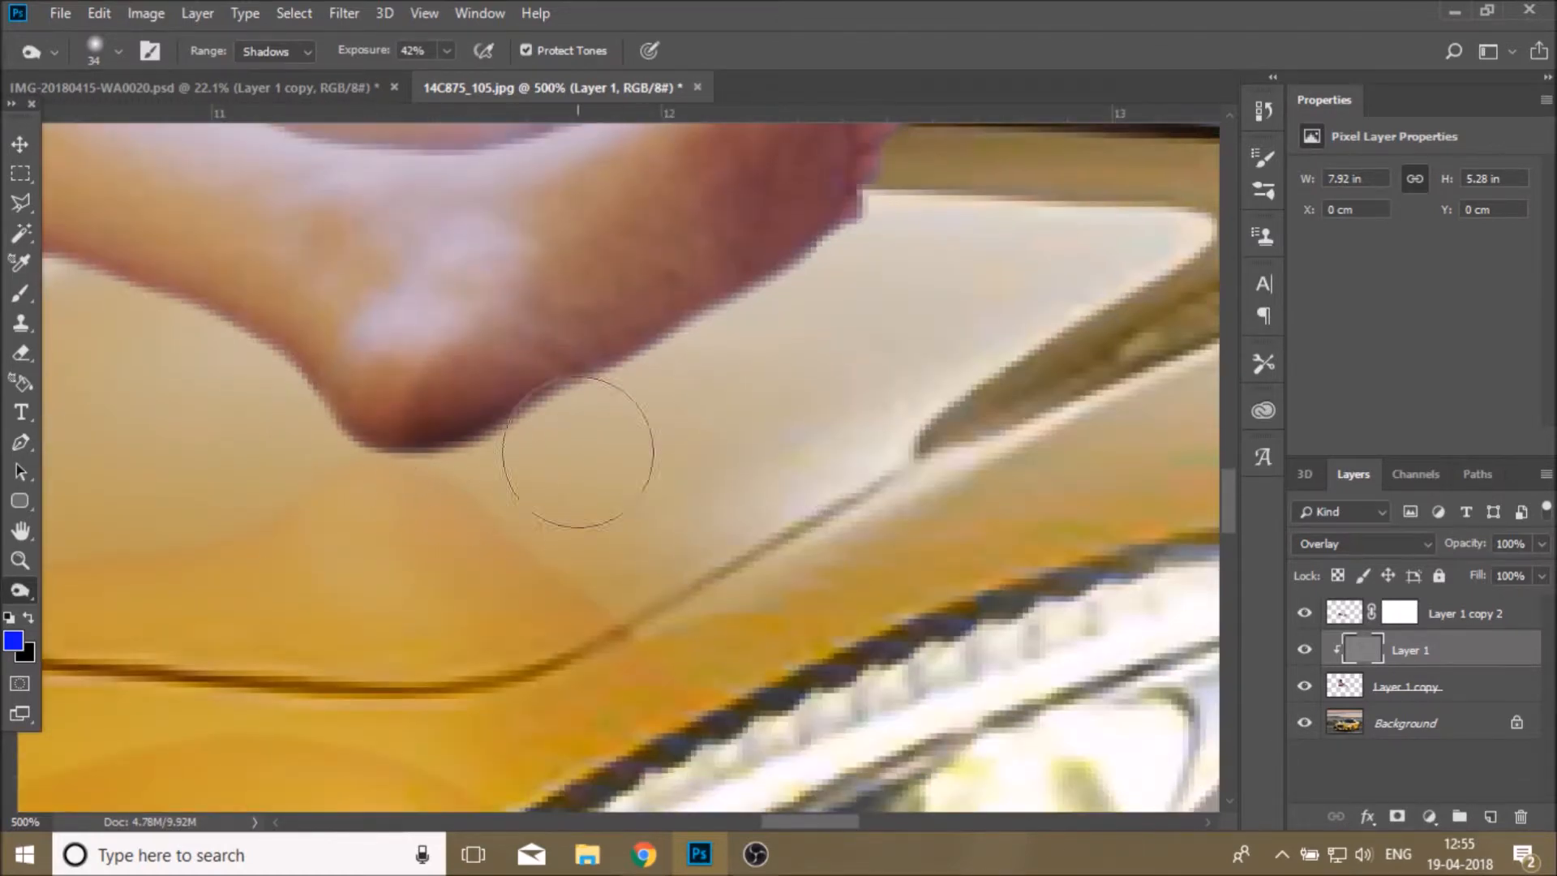
Deepen the burned shadow along the underside of the calf and the sole of the foot
key("z")
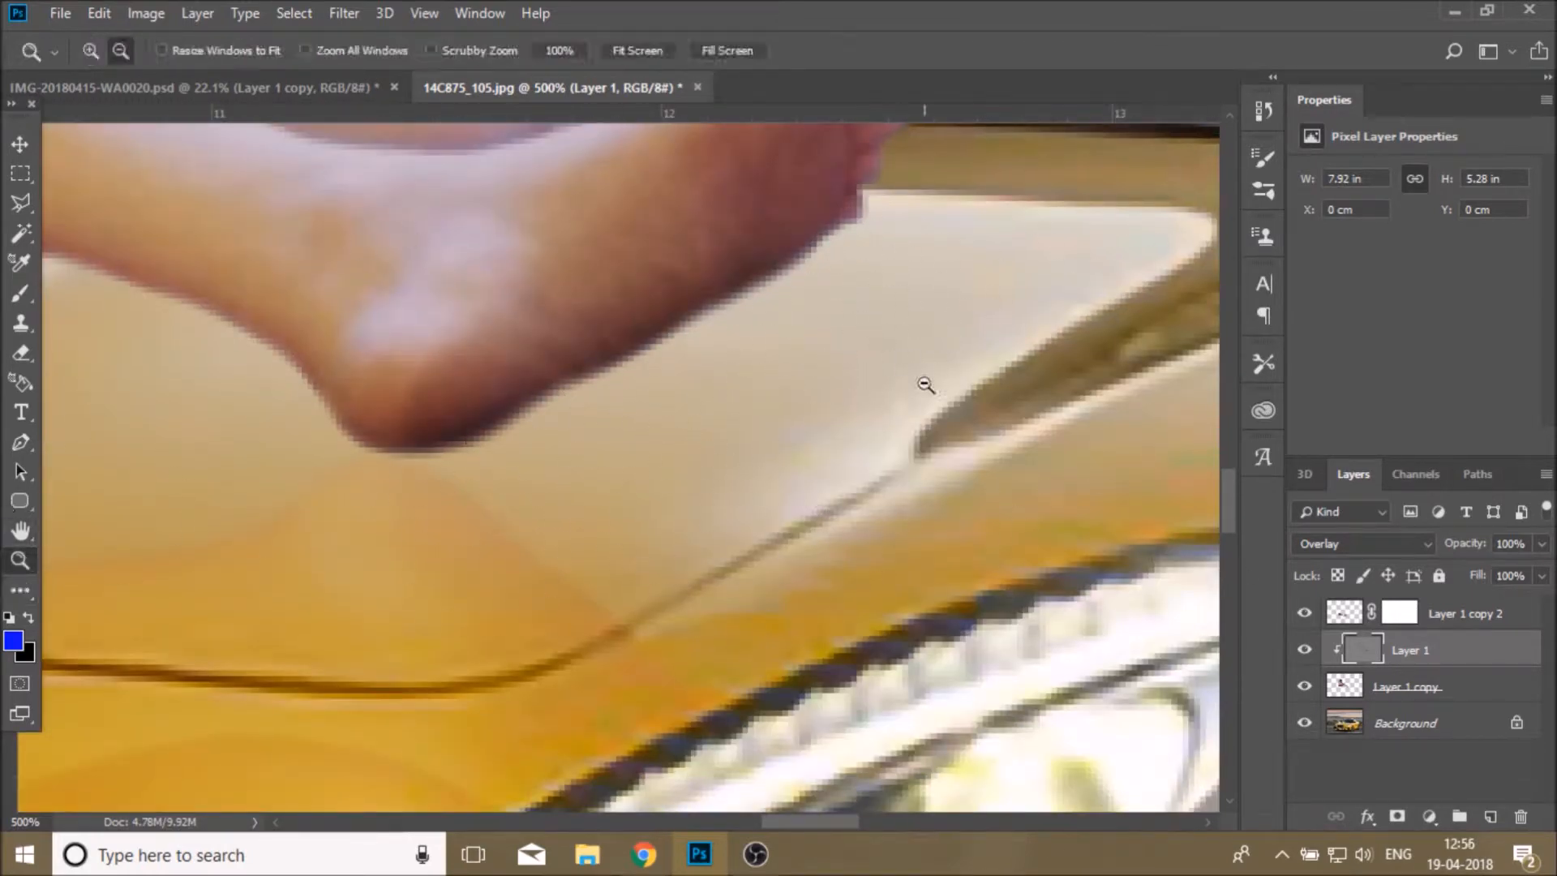
scroll(781, 678, "left", 5)
scroll(959, 563, "up", 3)
scroll(921, 688, "down", 3)
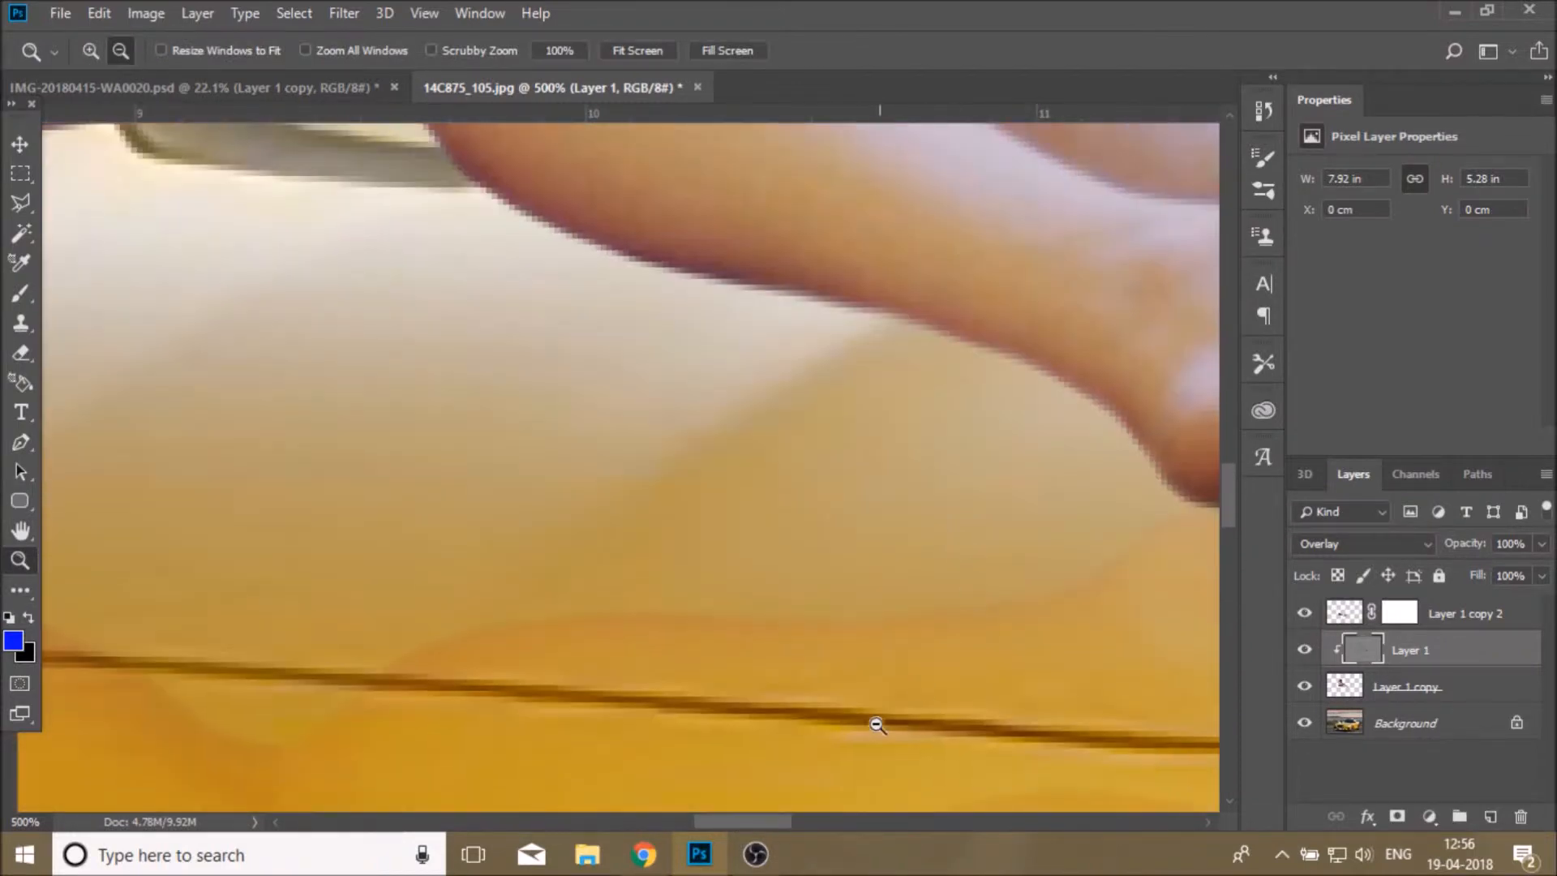
scroll(921, 688, "right", 4)
scroll(828, 835, "left", 5)
key("o")
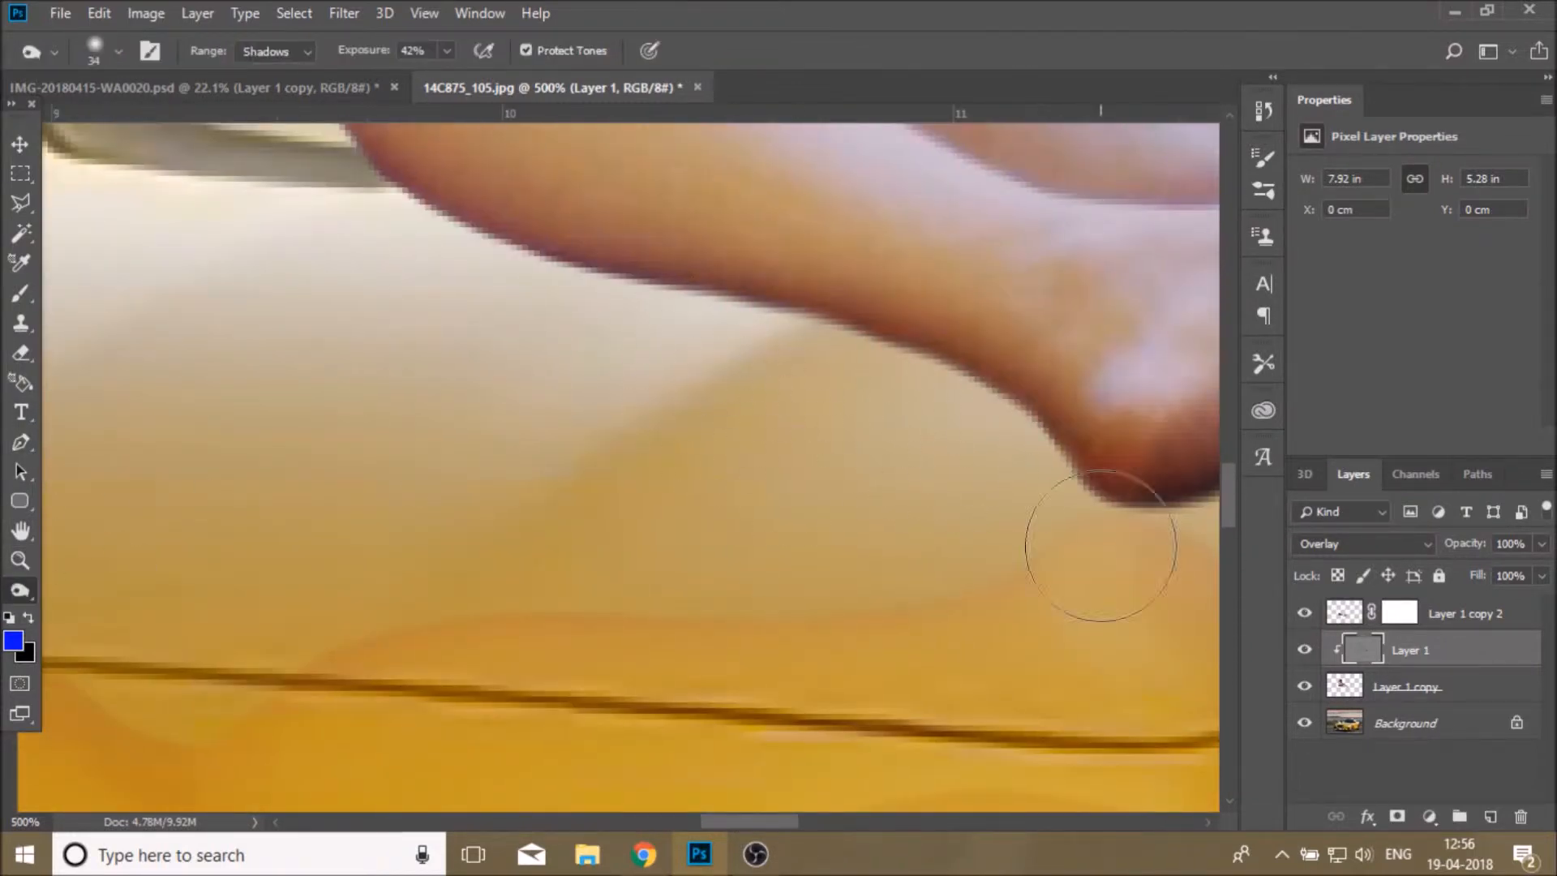
key("z")
Check the shading on the whole composite and up close, and undo the last six Burn strokes around the heel
left_click(635, 50)
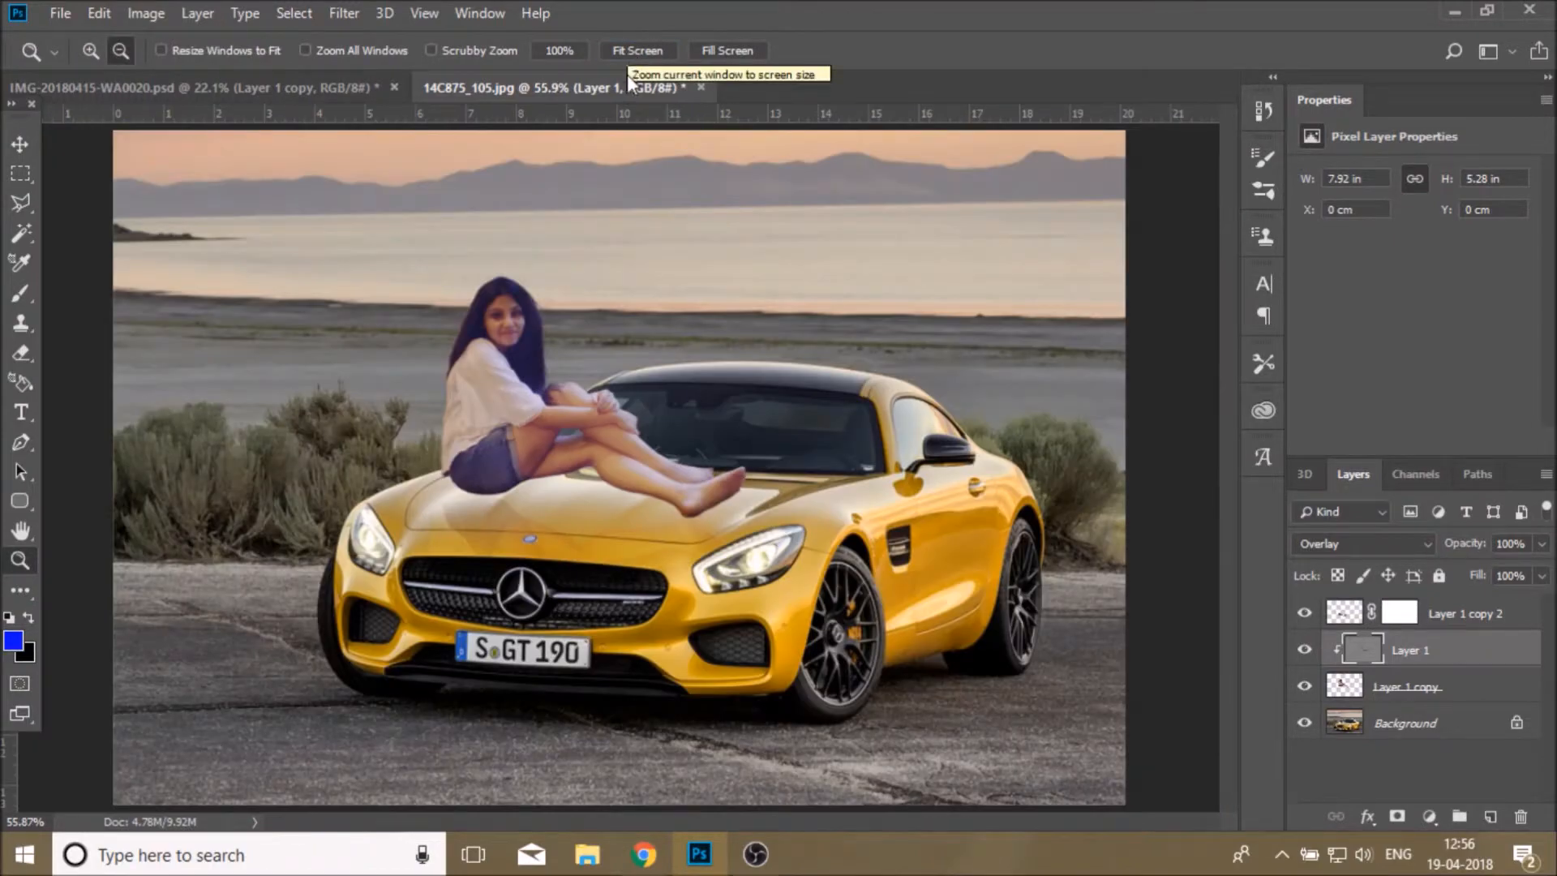
left_click(718, 557)
left_click(710, 548)
left_click(687, 523)
left_click(645, 499)
left_click(605, 470)
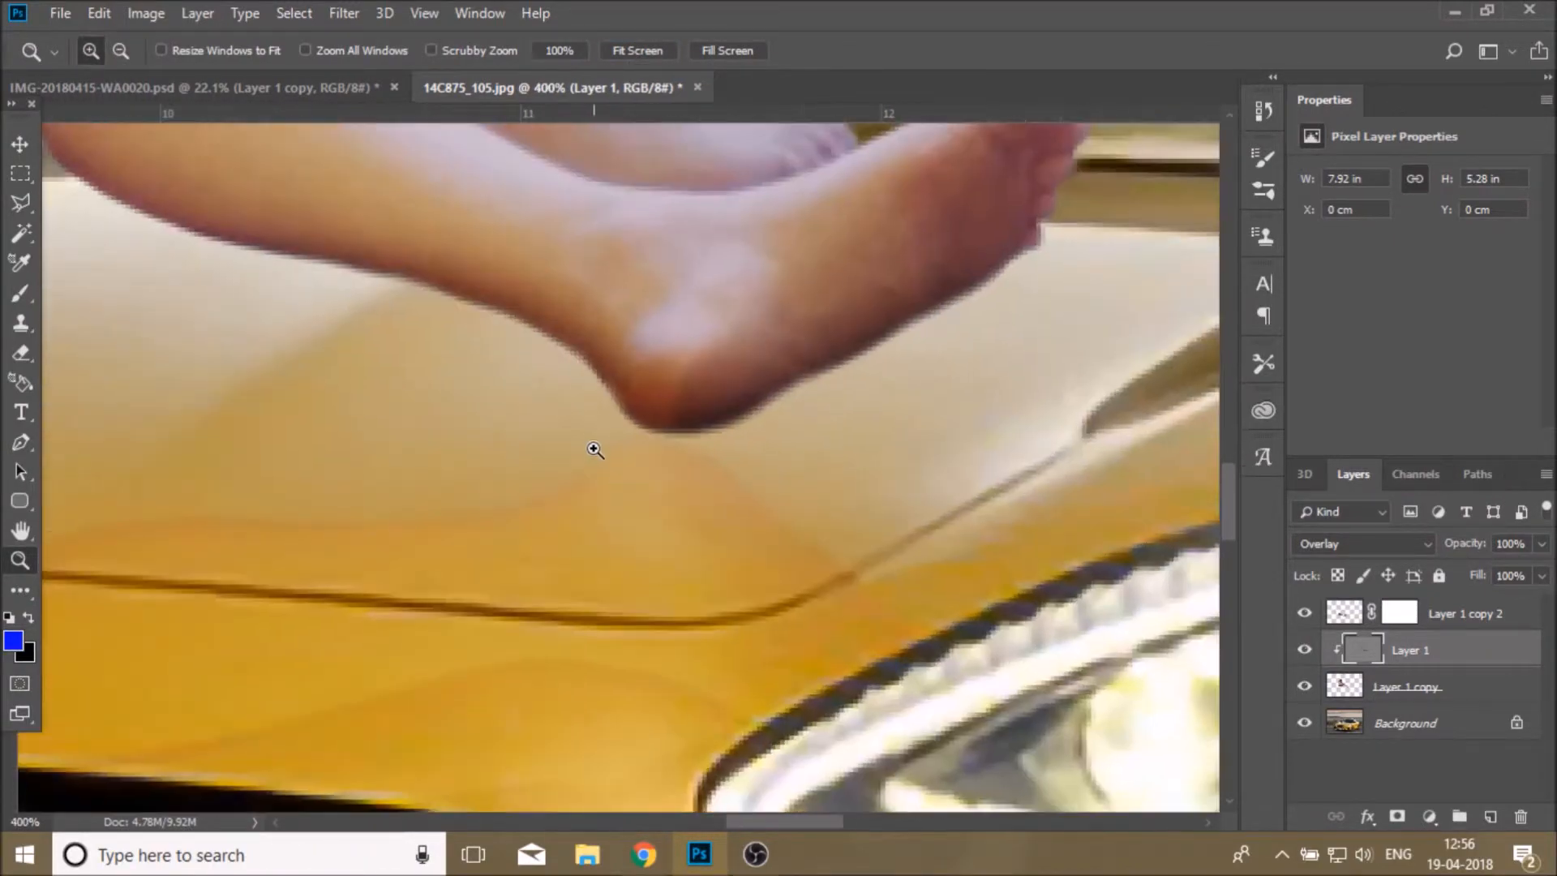
left_click(593, 449)
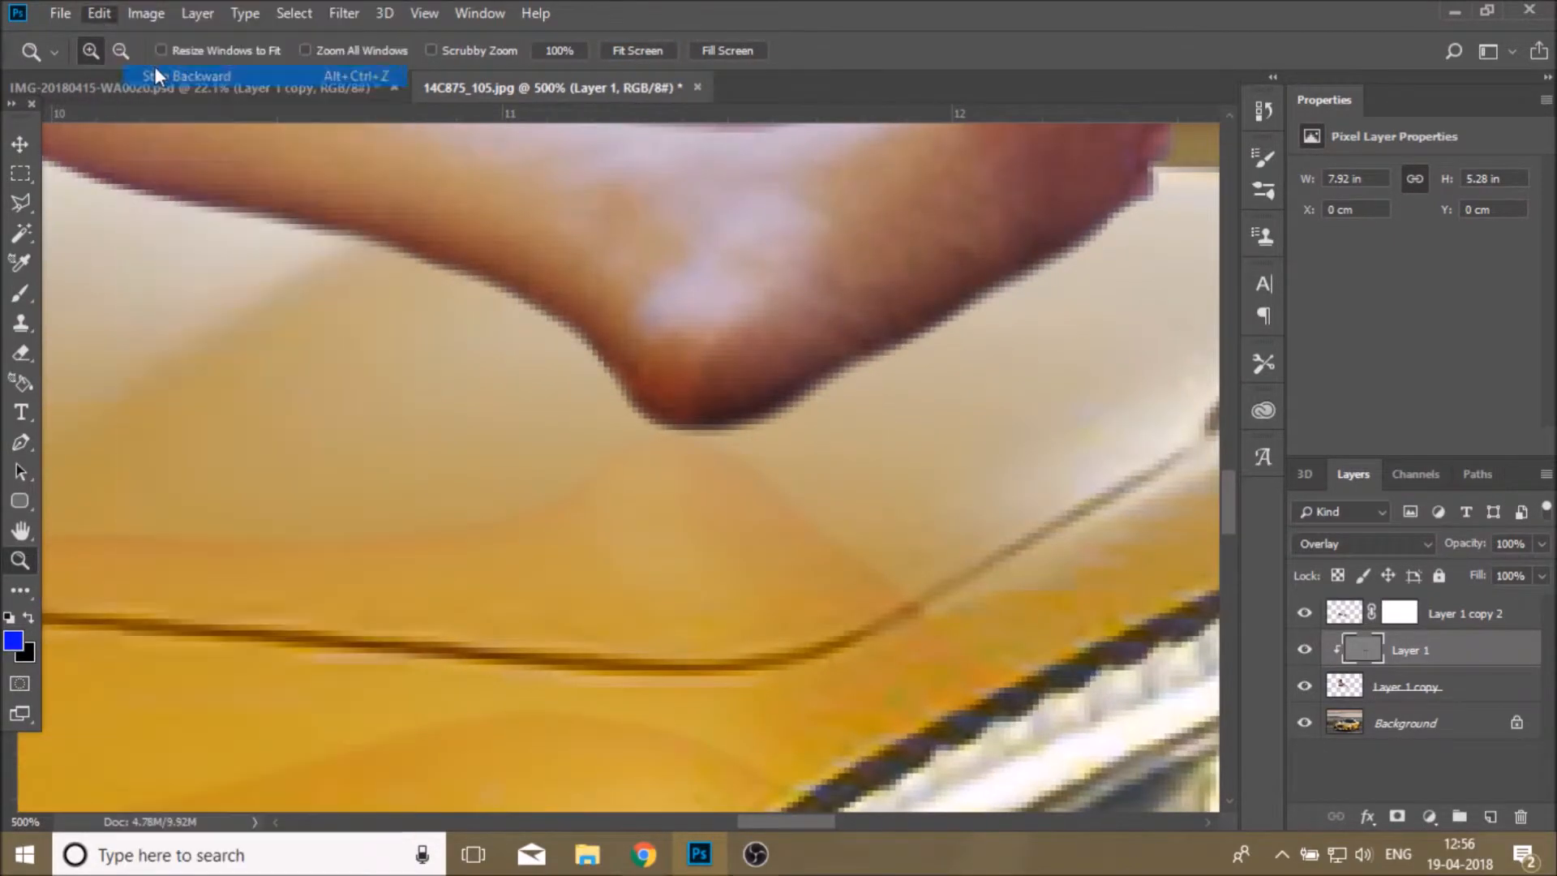
left_click(99, 13)
left_click(173, 81)
left_click(97, 13)
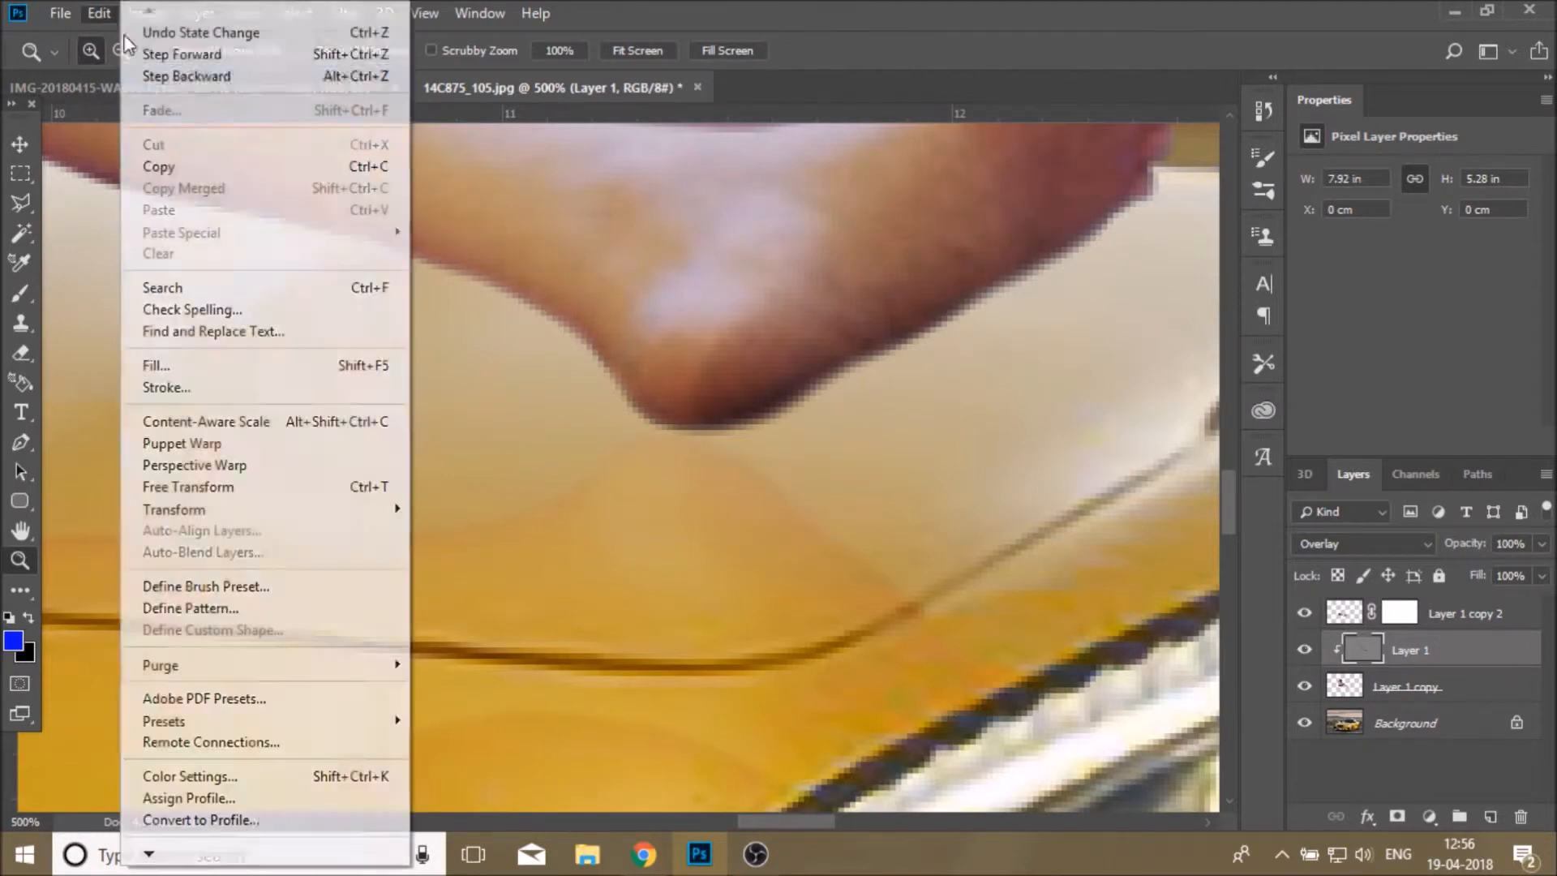
left_click(166, 76)
left_click(91, 13)
left_click(162, 74)
left_click(95, 13)
left_click(162, 76)
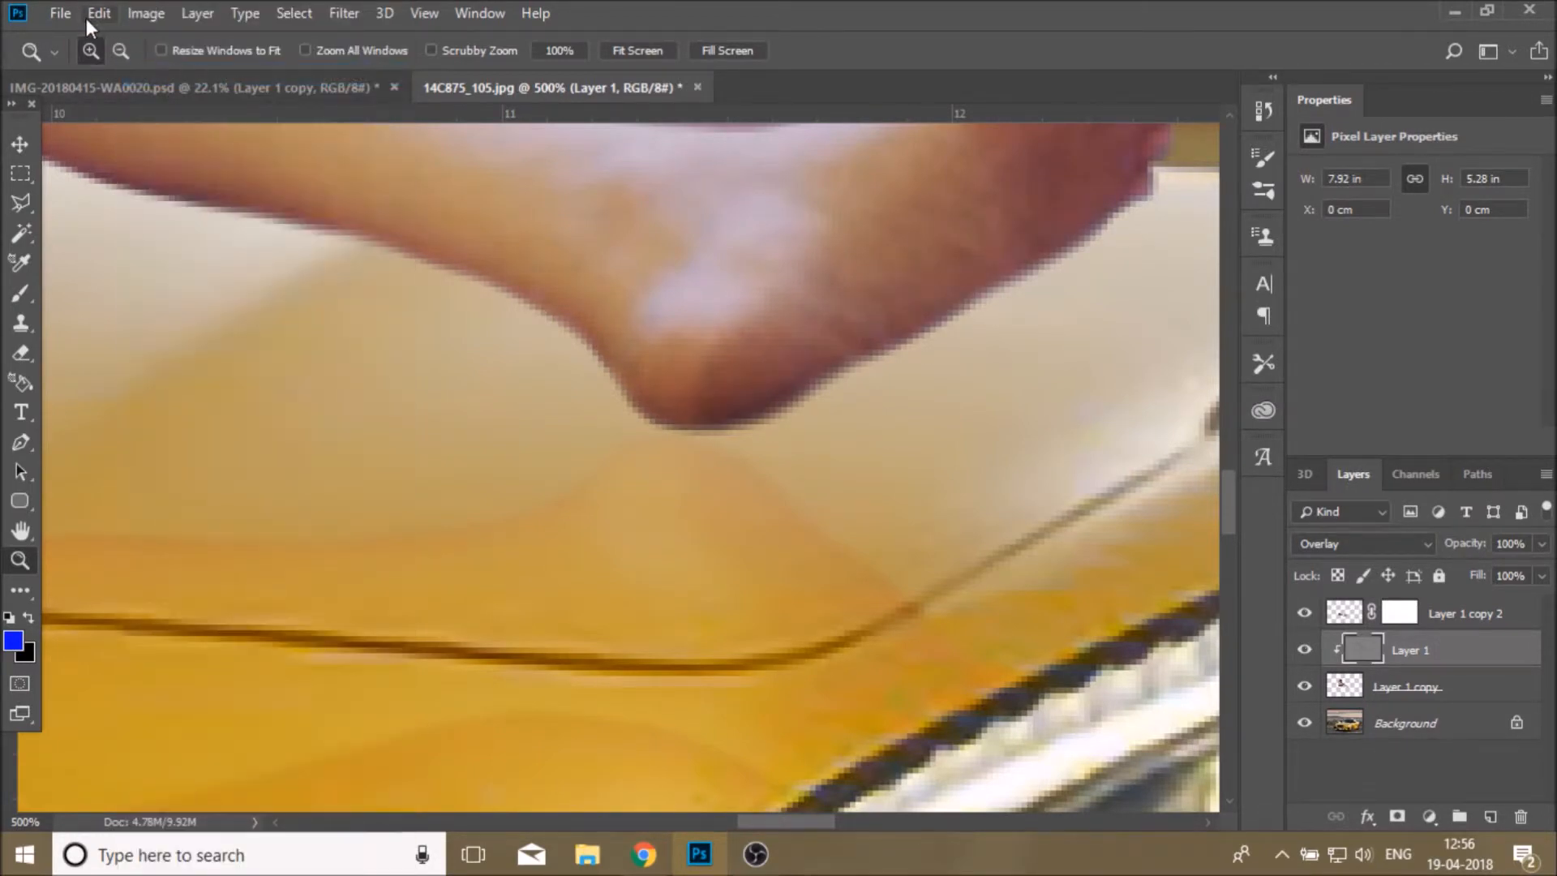
left_click(86, 18)
left_click(160, 74)
left_click(100, 15)
left_click(162, 75)
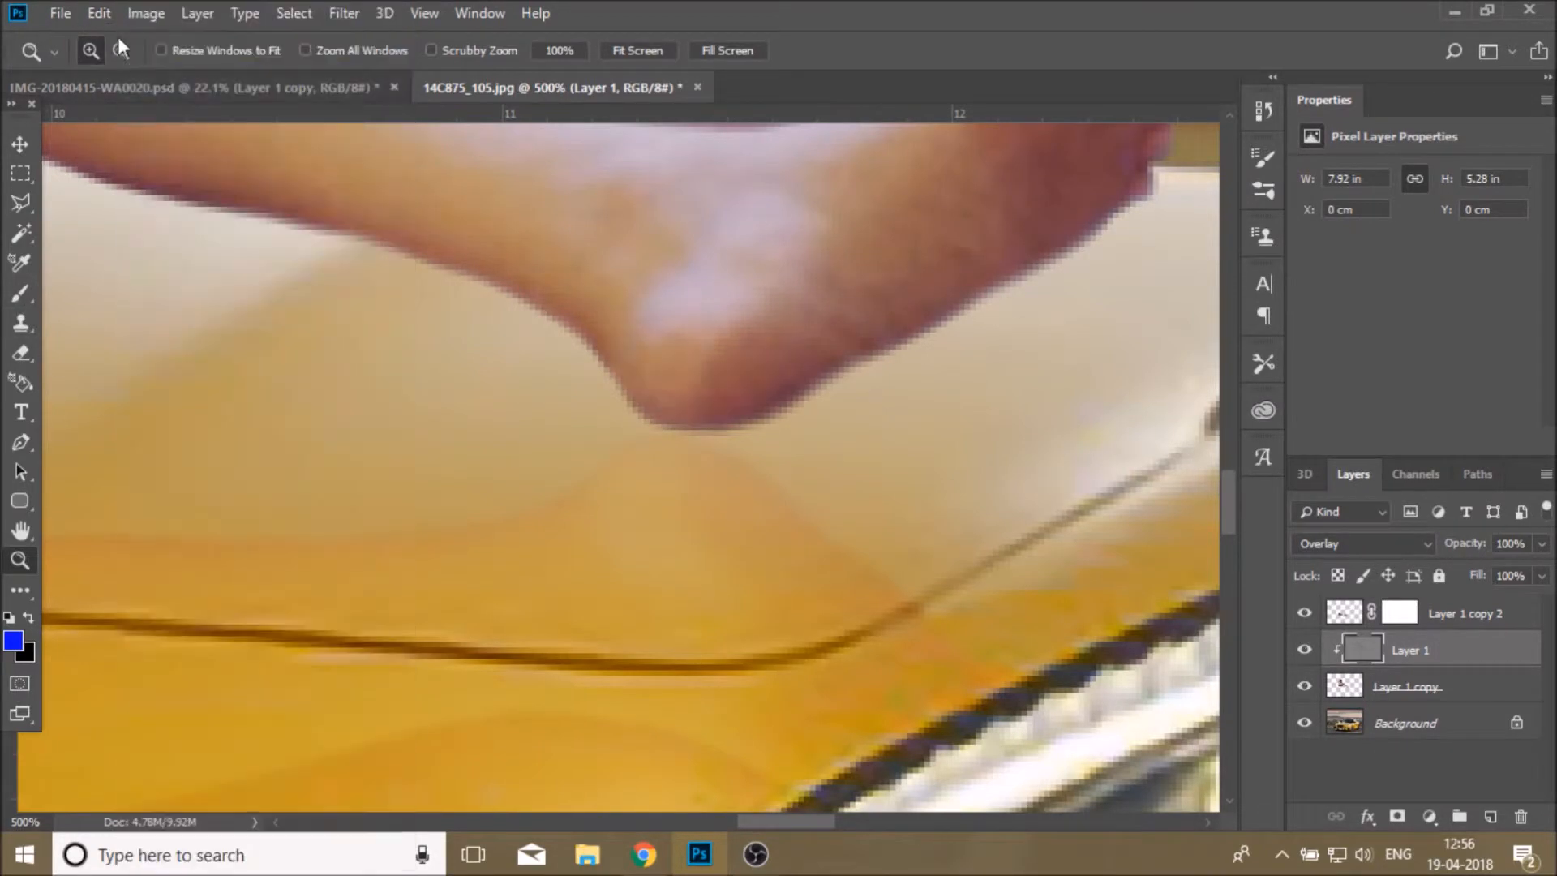
Darken the underside of the foot and the calf on Layer 1 with the Burn tool at 42% exposure
key("o")
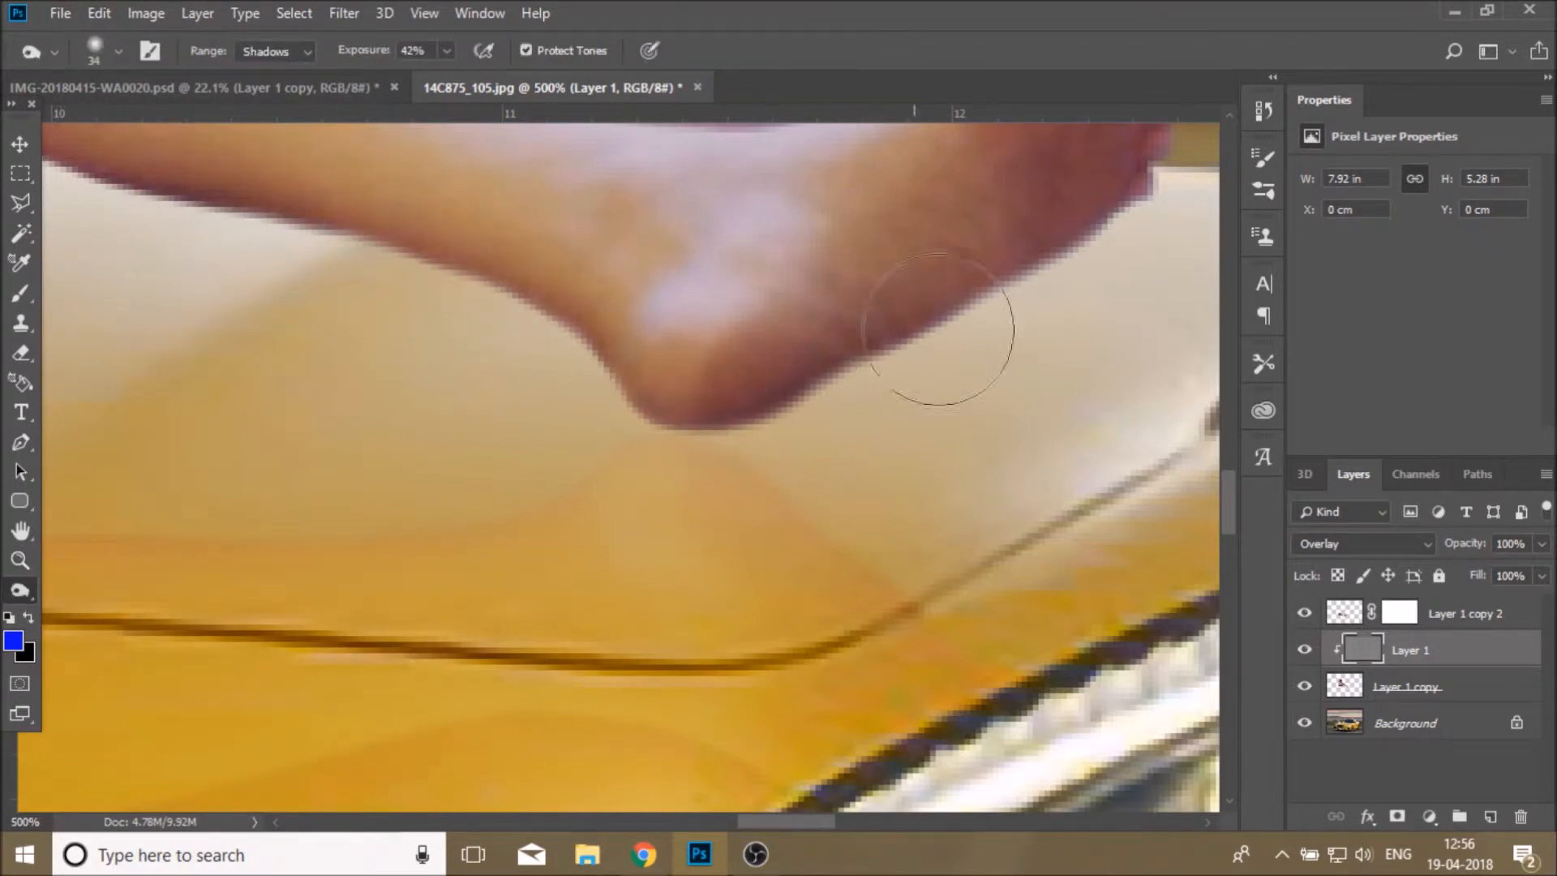
key("z")
key("ctrl+0")
left_click_drag(607, 500, 611, 497)
key("o")
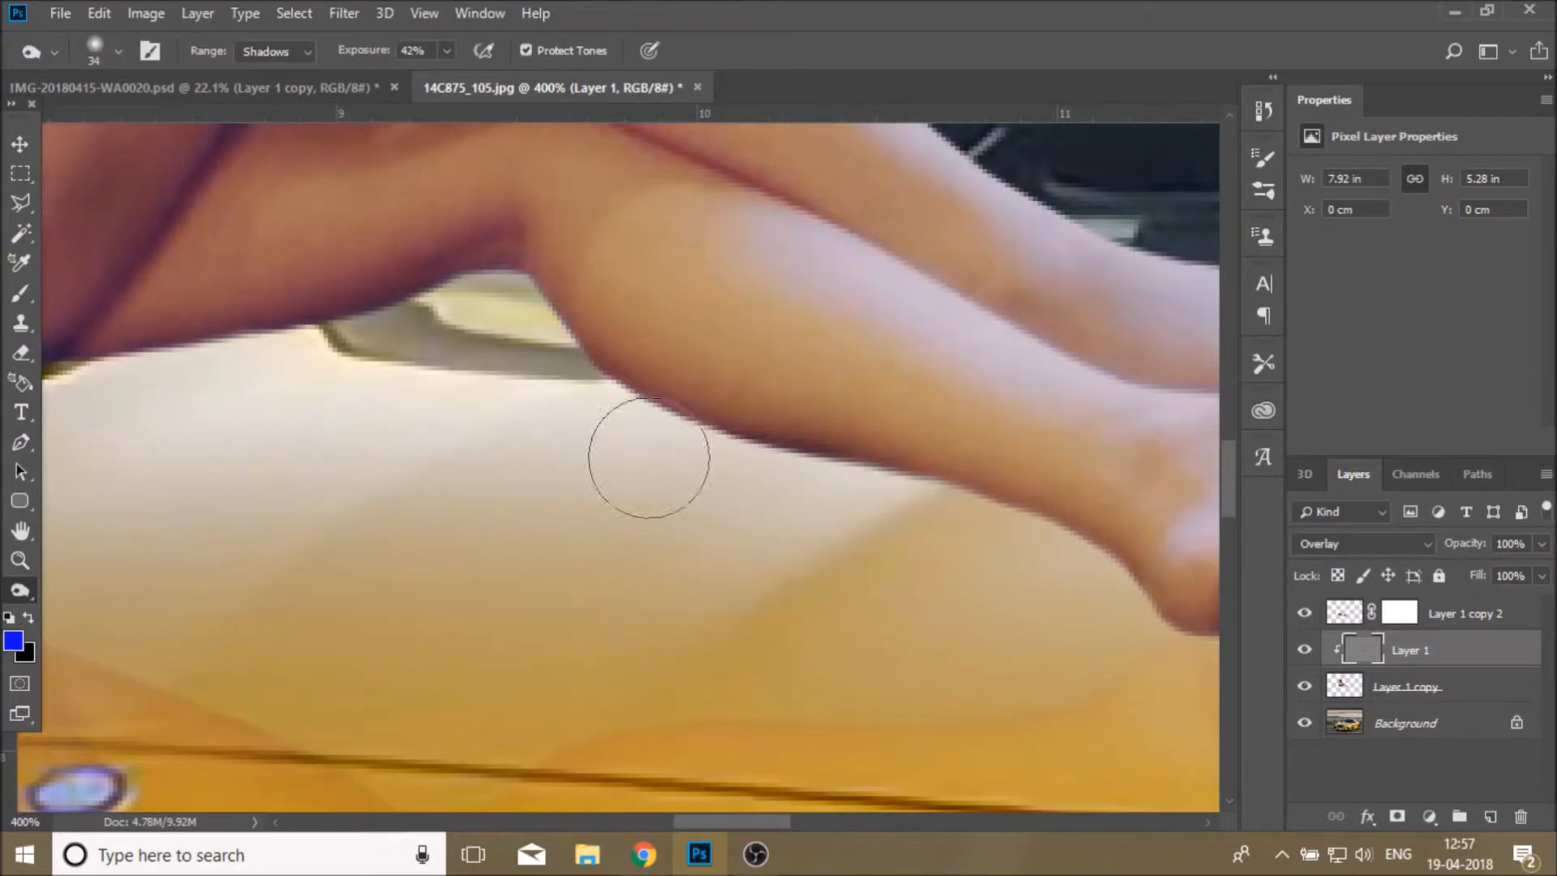
Step back through the last Burn strokes along the calf's underside and restore the last state
left_click(98, 13)
left_click(157, 74)
left_click(99, 13)
left_click(177, 76)
left_click(99, 13)
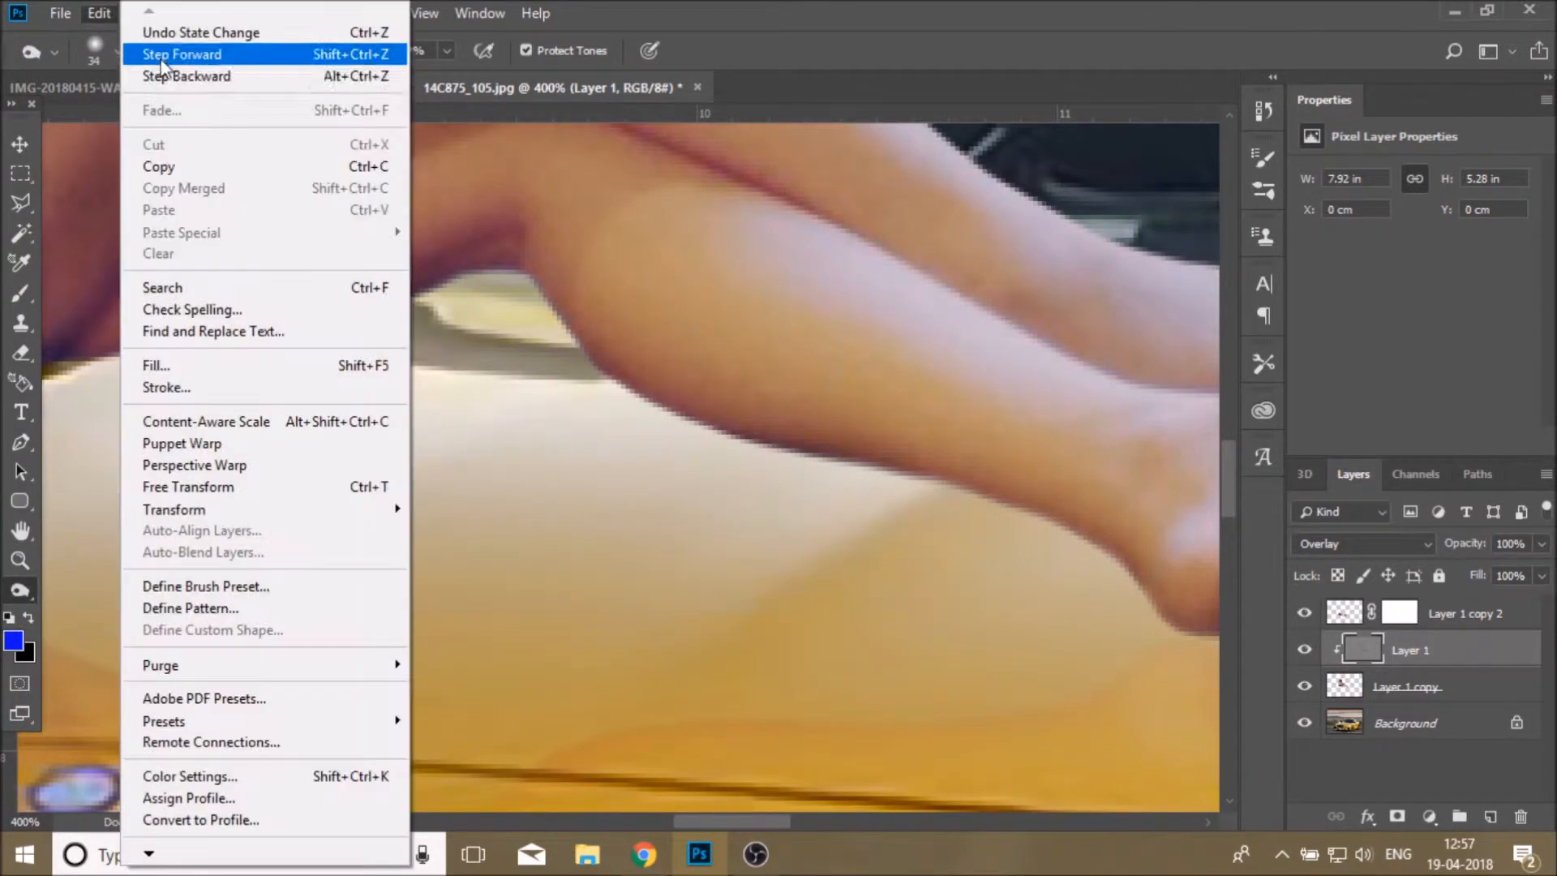
left_click(167, 76)
left_click(99, 14)
left_click(168, 54)
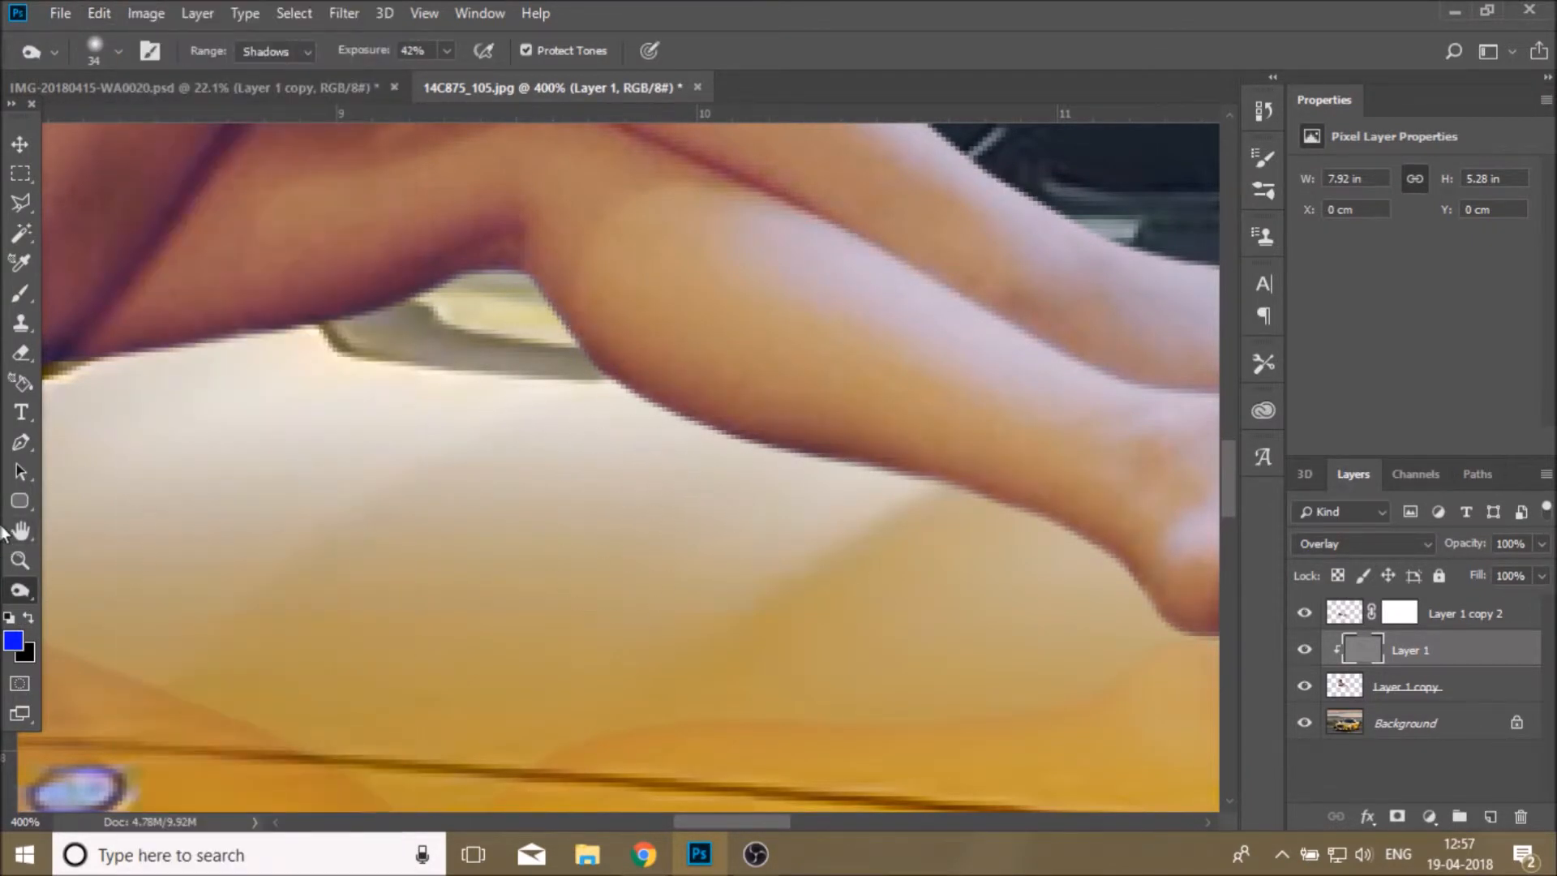
Try a Burn stroke along the crossed legs and undo it
key("space")
mouse_move(735, 183)
left_mouse_down()
mouse_move(736, 271)
mouse_move(560, 213)
left_mouse_up()
scroll(571, 268, "up", 3)
left_click_drag(578, 349, 406, 280)
left_click(104, 13)
left_click(173, 76)
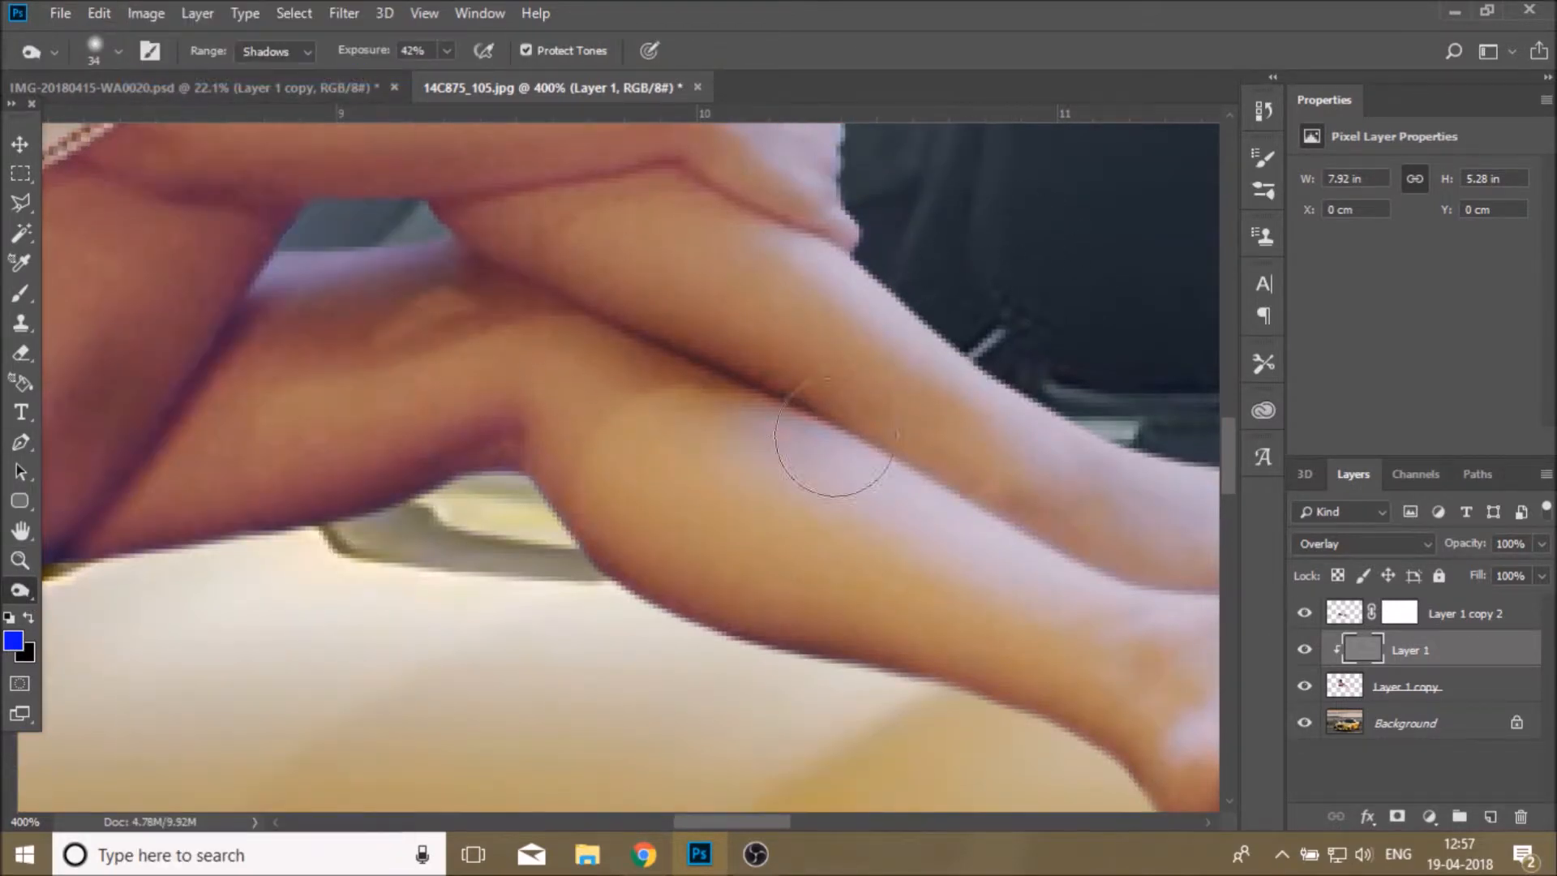
Brighten the folds on the shirt's back and sleeve with the Dodge tool on Highlights at 60% exposure
left_click_drag(768, 824, 640, 823)
scroll(593, 501, "up", 7)
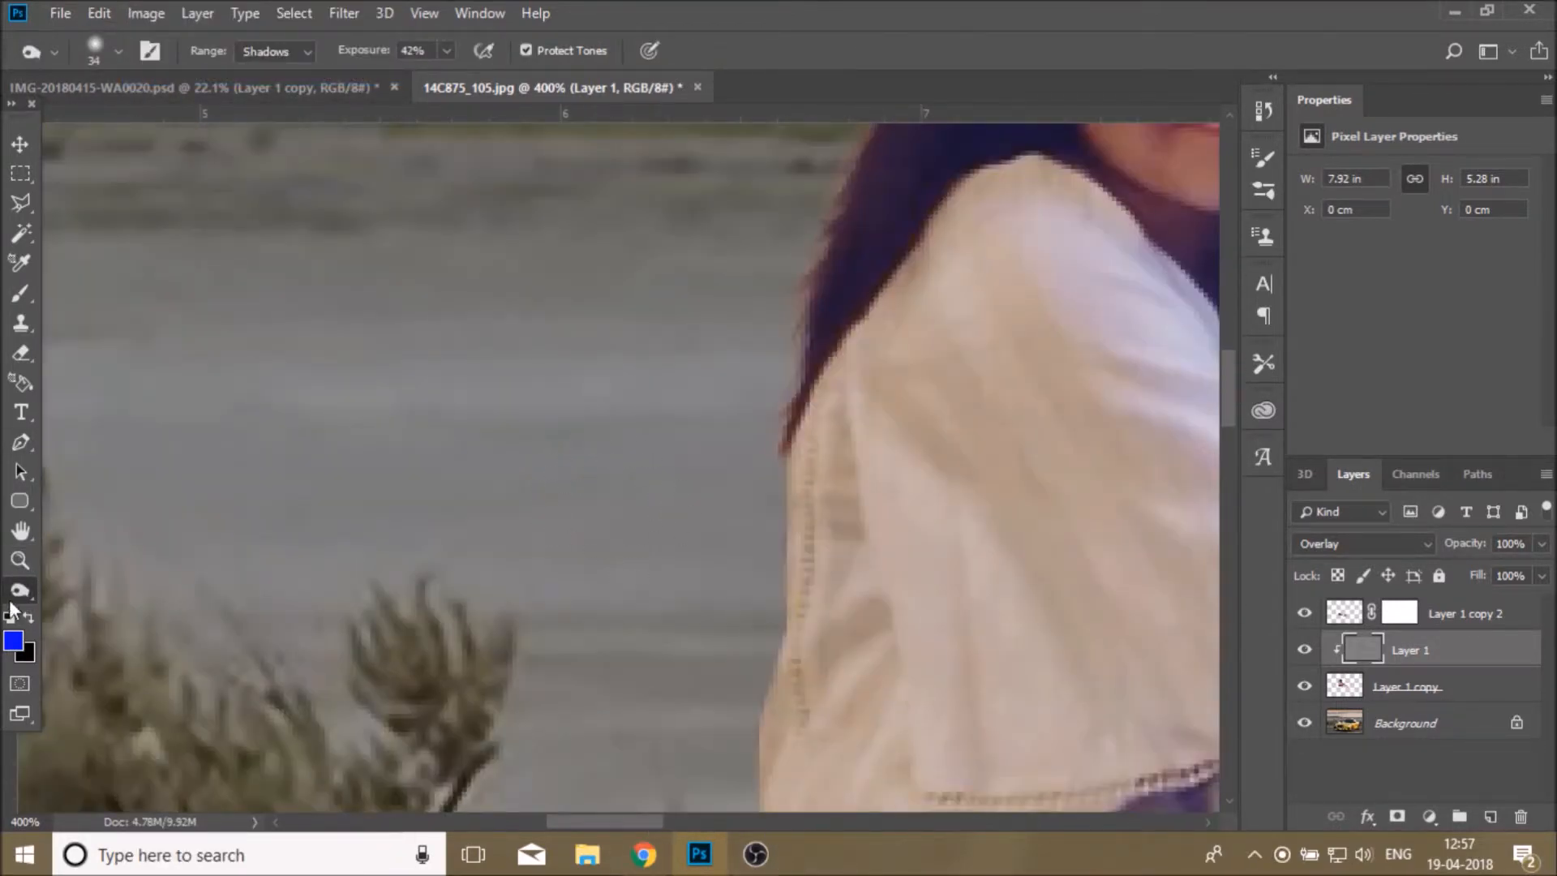
left_click(11, 615)
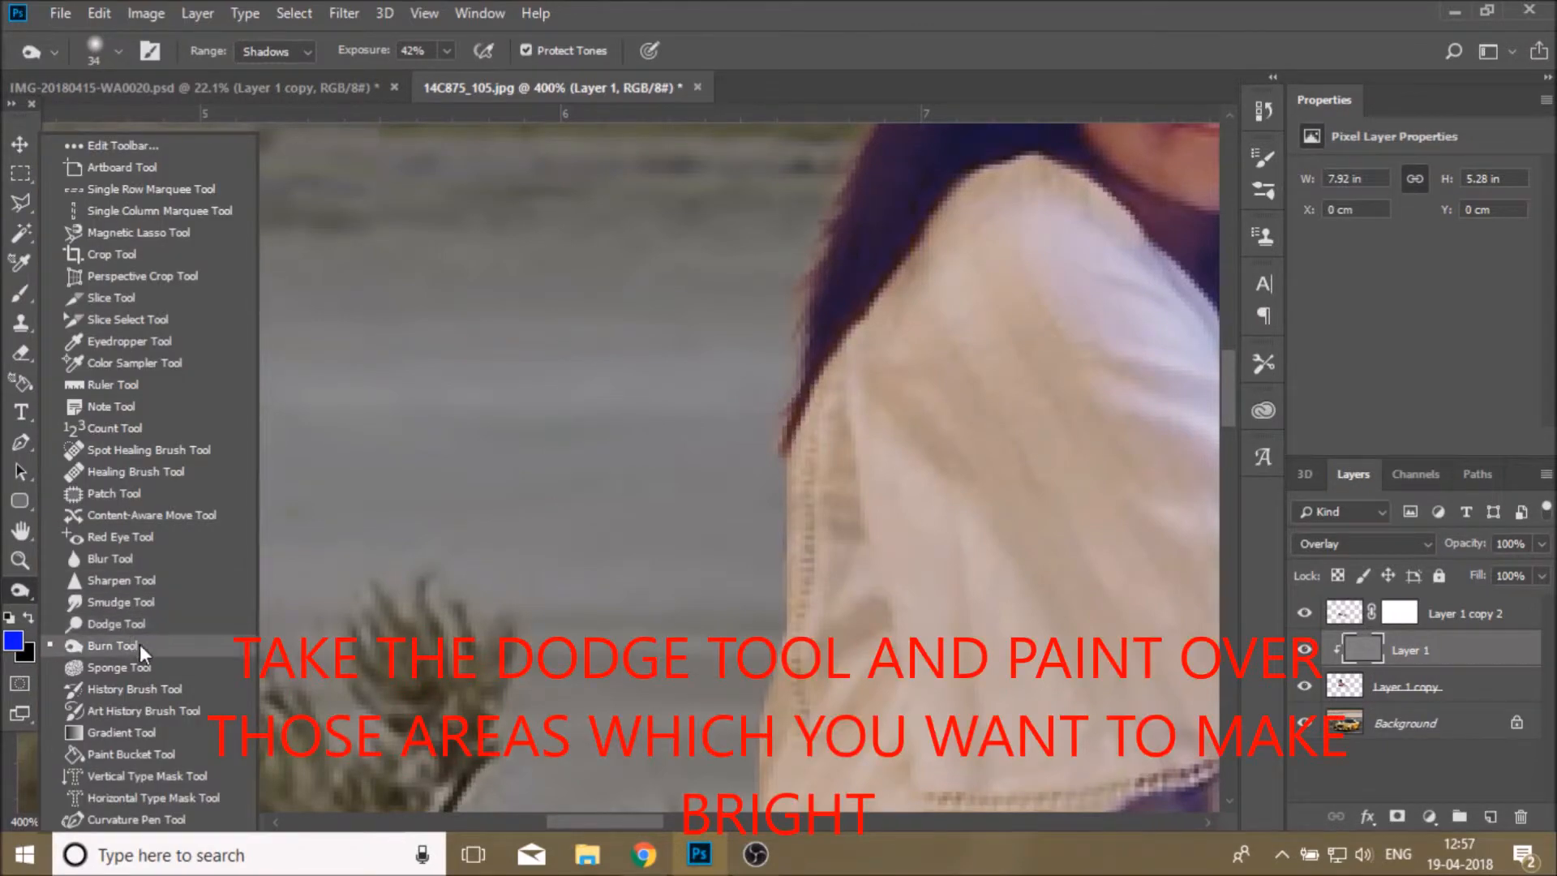
left_click(138, 622)
mouse_move(1005, 357)
left_mouse_down()
mouse_move(1181, 435)
mouse_move(1014, 320)
mouse_move(1070, 487)
left_mouse_up()
mouse_move(963, 460)
left_mouse_down()
mouse_move(1032, 556)
mouse_move(1008, 358)
mouse_move(984, 623)
mouse_move(1006, 567)
left_mouse_up()
Undo the last Dodge stroke and brighten the lower back edge of the shirt
scroll(1038, 557, "up", 3)
left_click(101, 13)
left_click(138, 83)
scroll(486, 380, "down", 3)
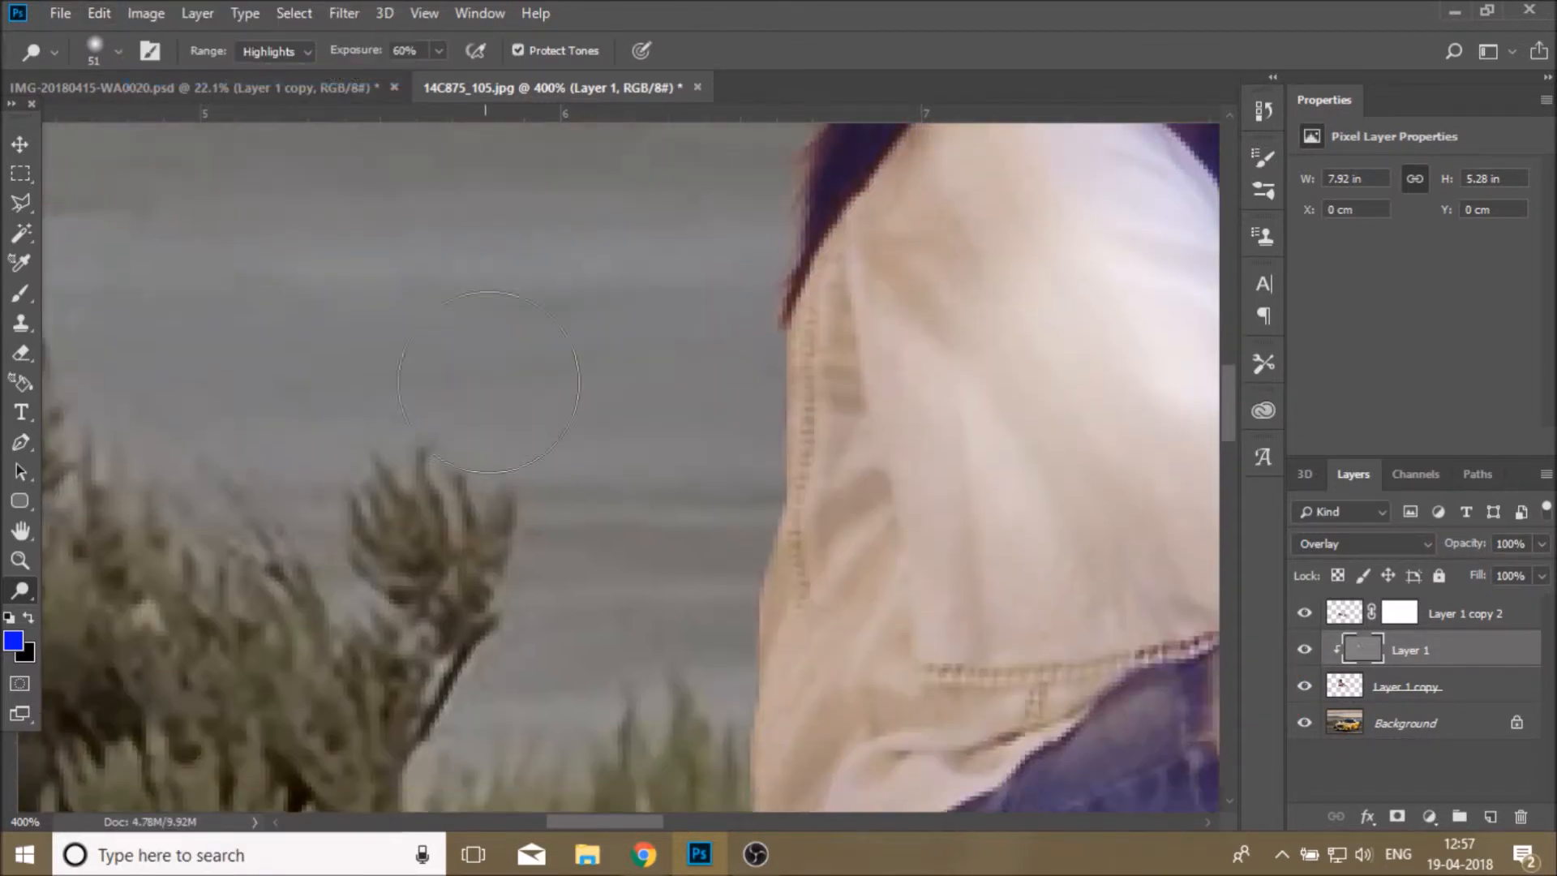
scroll(797, 322, "down", 8)
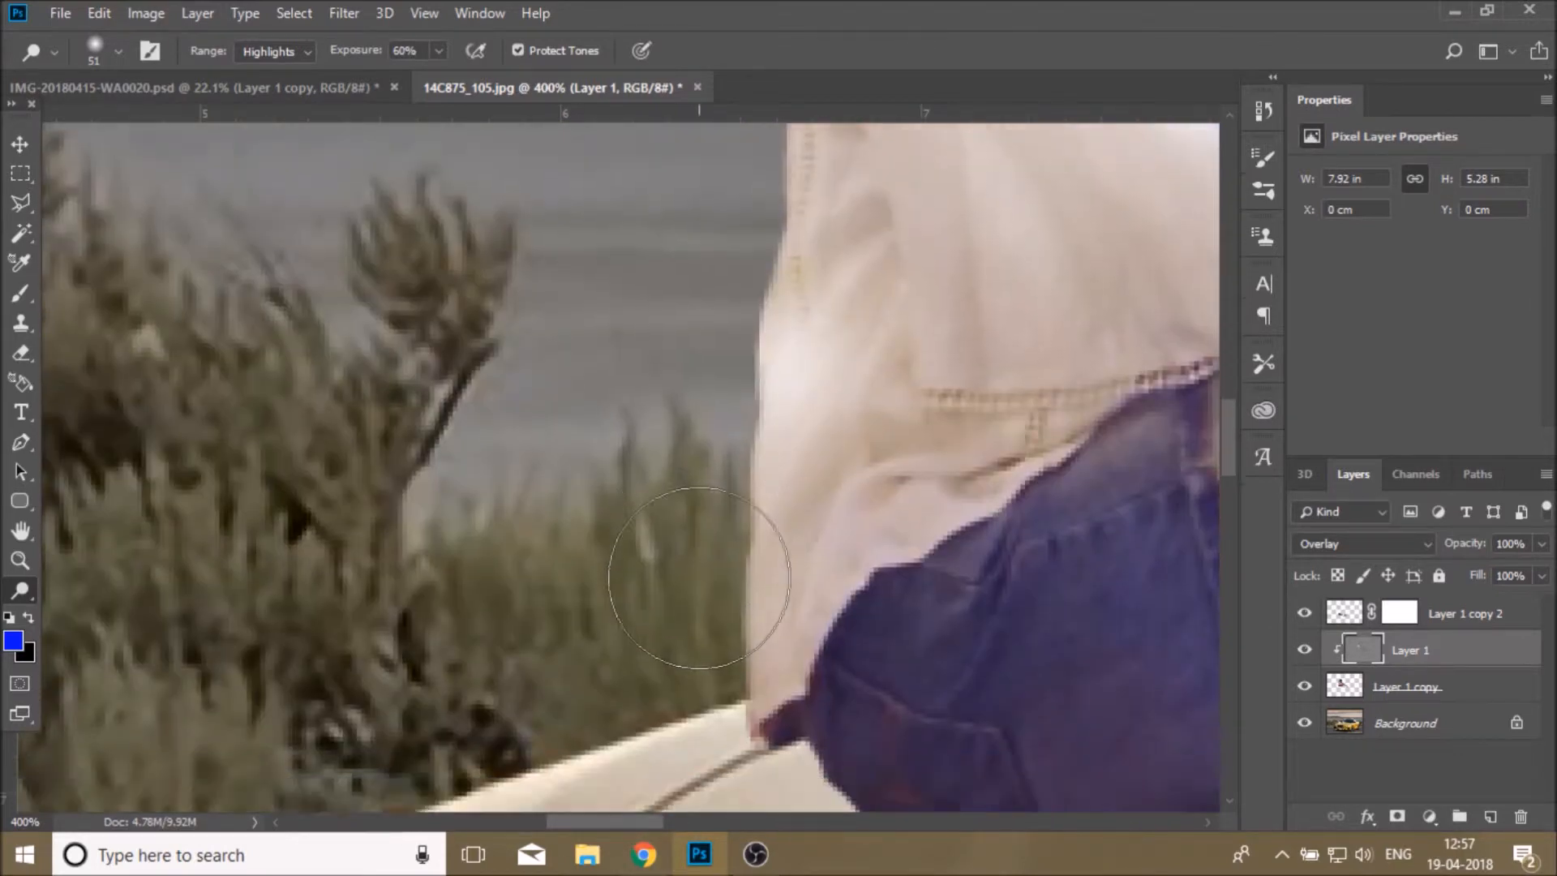
scroll(709, 544, "up", 10)
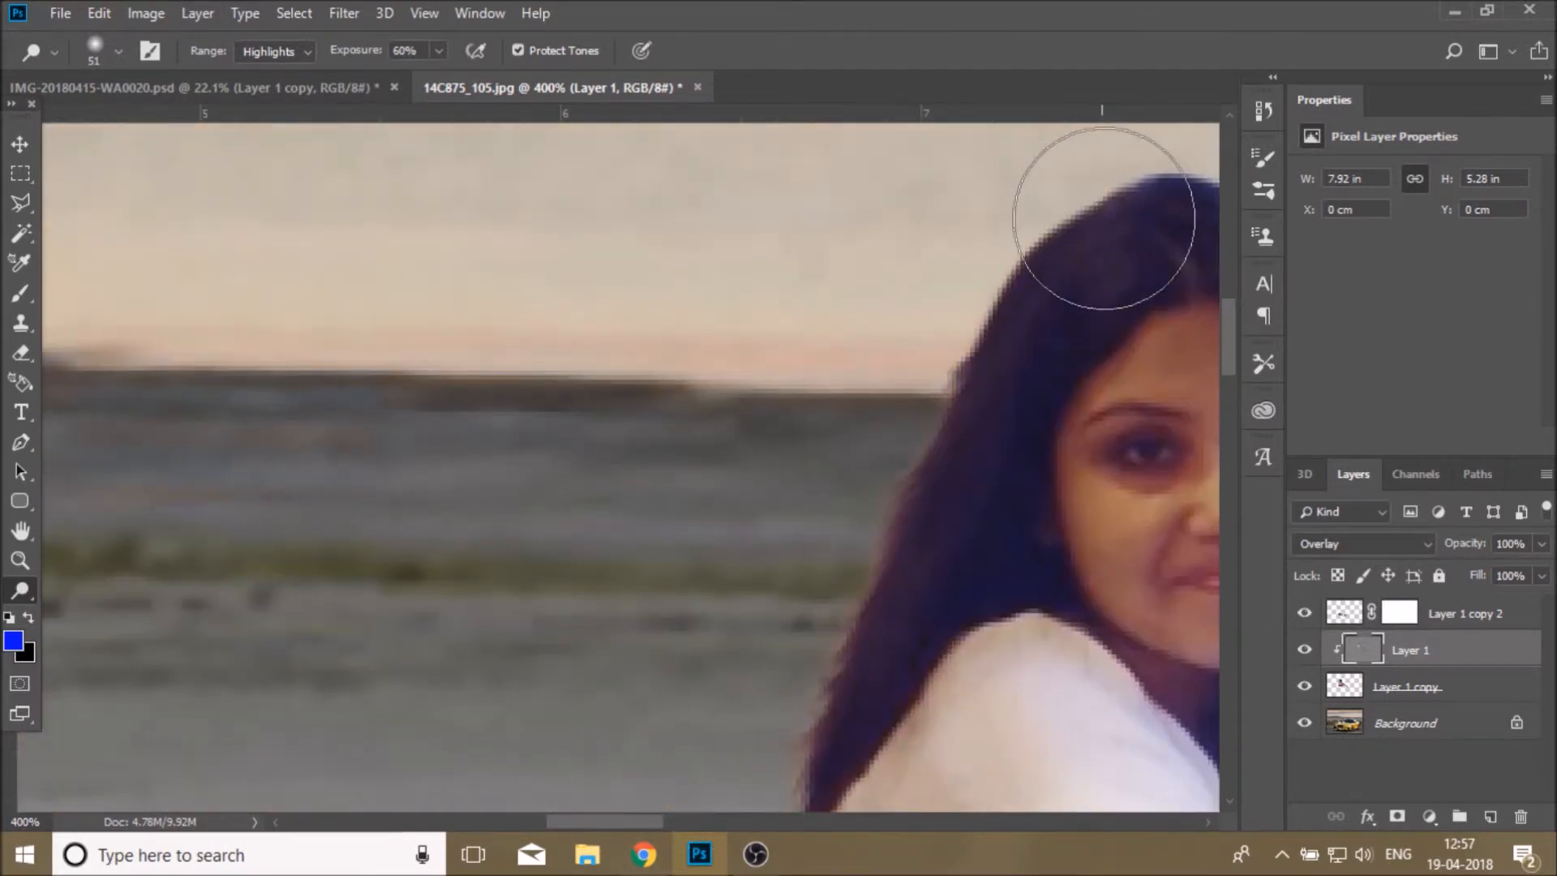
Try Dodge strokes at 26% exposure on the knee and forearm and undo them
left_click_drag(643, 822, 780, 837)
scroll(732, 727, "down", 5)
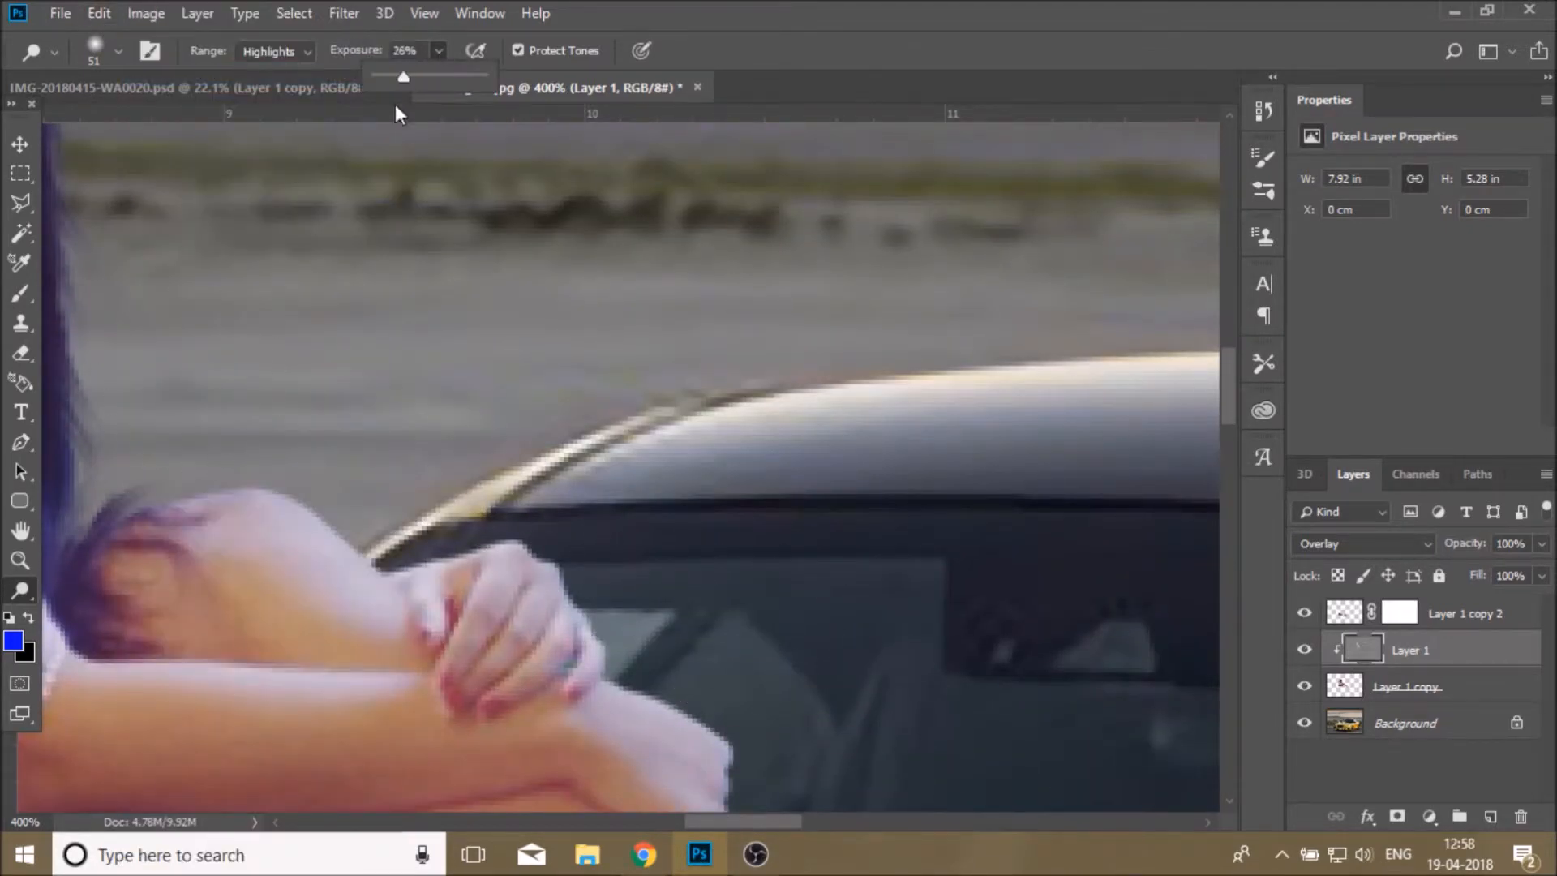
left_click_drag(187, 557, 351, 610)
scroll(625, 608, "down", 3)
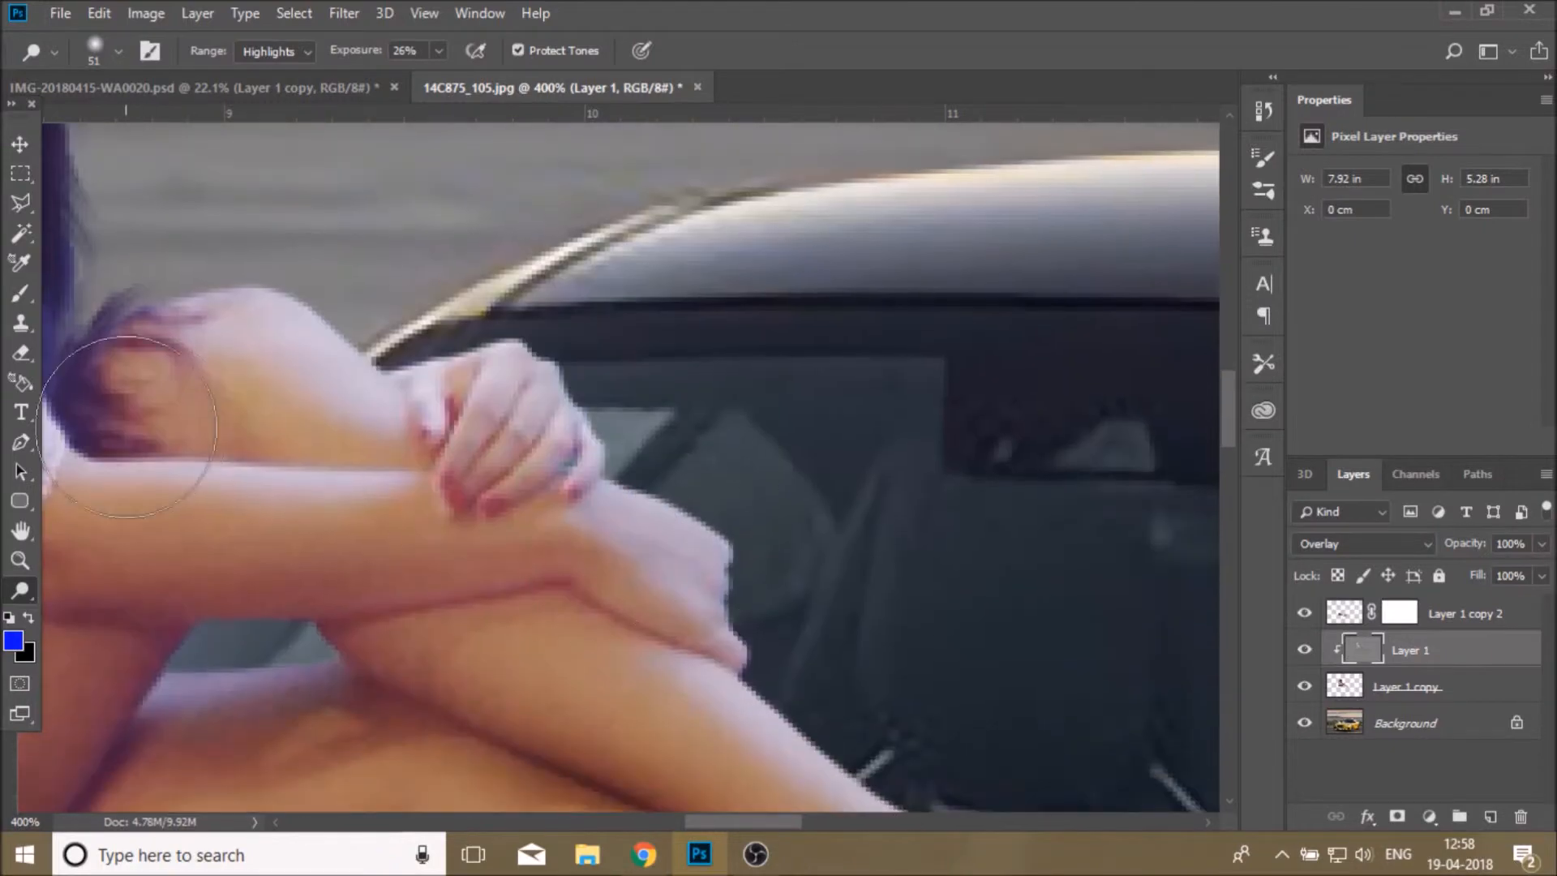
left_click(152, 78)
left_click(105, 19)
left_click(154, 78)
left_click(106, 18)
left_click(154, 77)
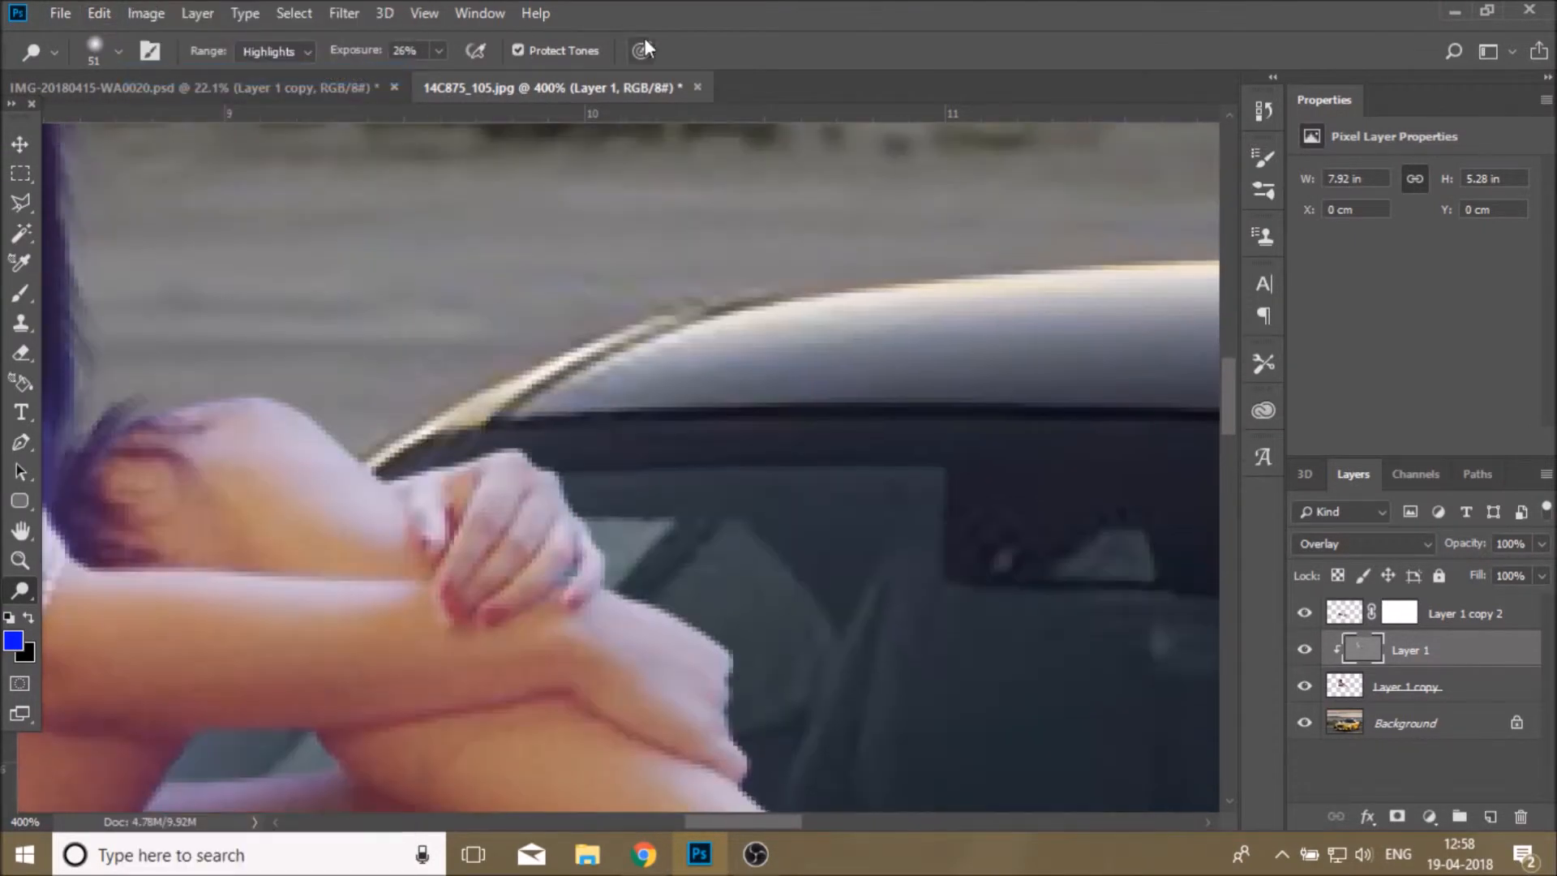
Set the Dodge exposure to 13% and brighten the upper edges of the hands, shin and foot
left_click_drag(426, 81, 422, 81)
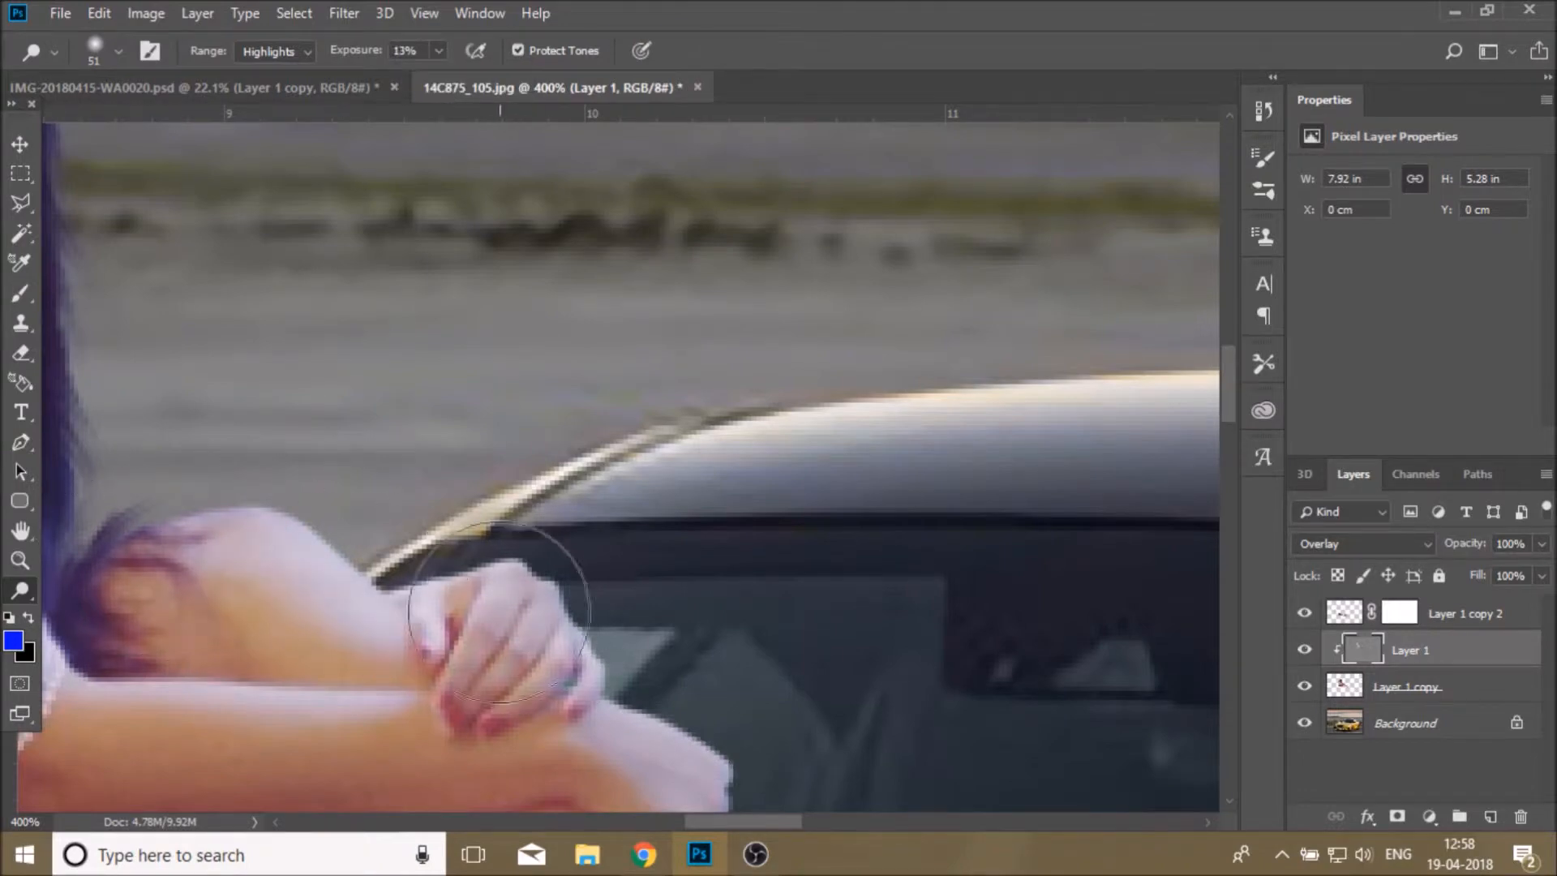
scroll(325, 527, "down", 2)
scroll(762, 567, "down", 3)
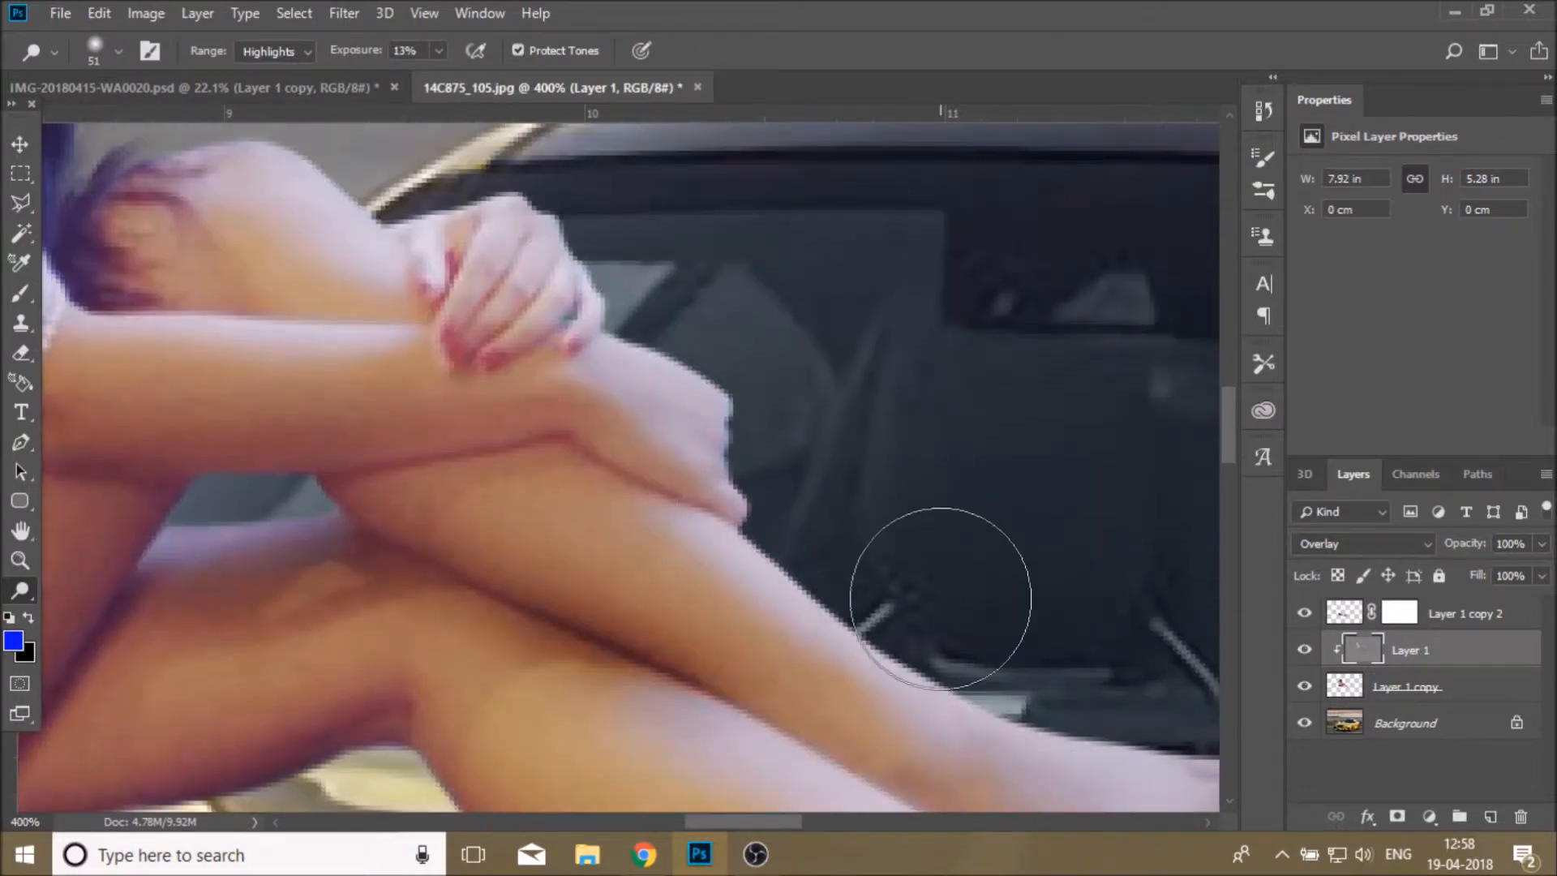
scroll(892, 487, "down", 2)
left_click_drag(748, 476, 1187, 555)
left_click_drag(791, 821, 882, 821)
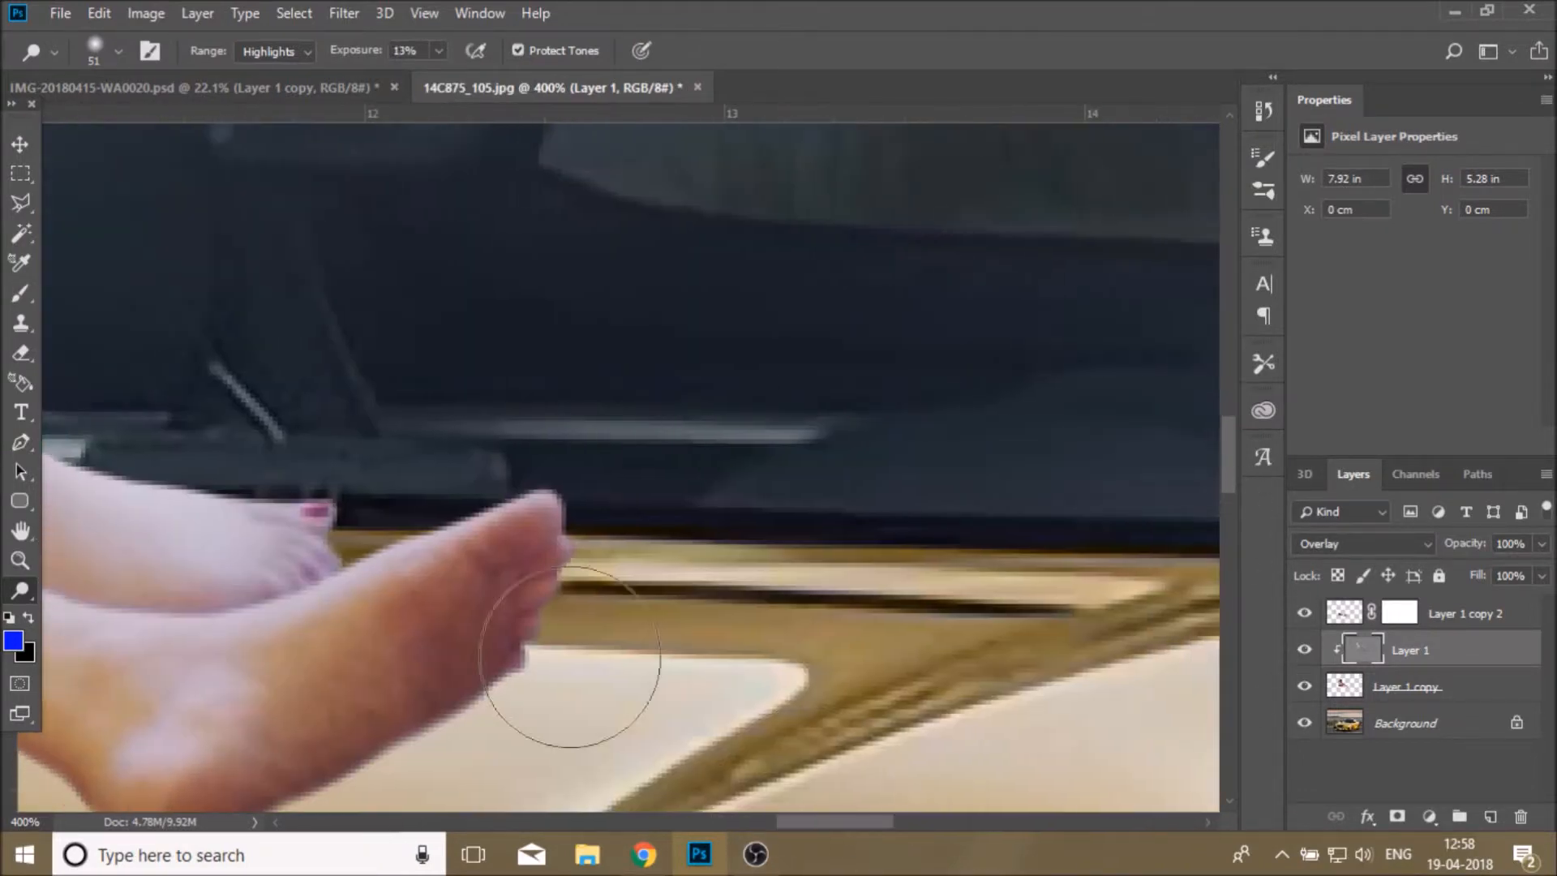
Try a Dodge stroke over the denim shorts and undo it
left_click_drag(770, 821, 660, 821)
scroll(590, 631, "up", 1)
scroll(592, 632, "up", 2)
scroll(827, 706, "down", 4)
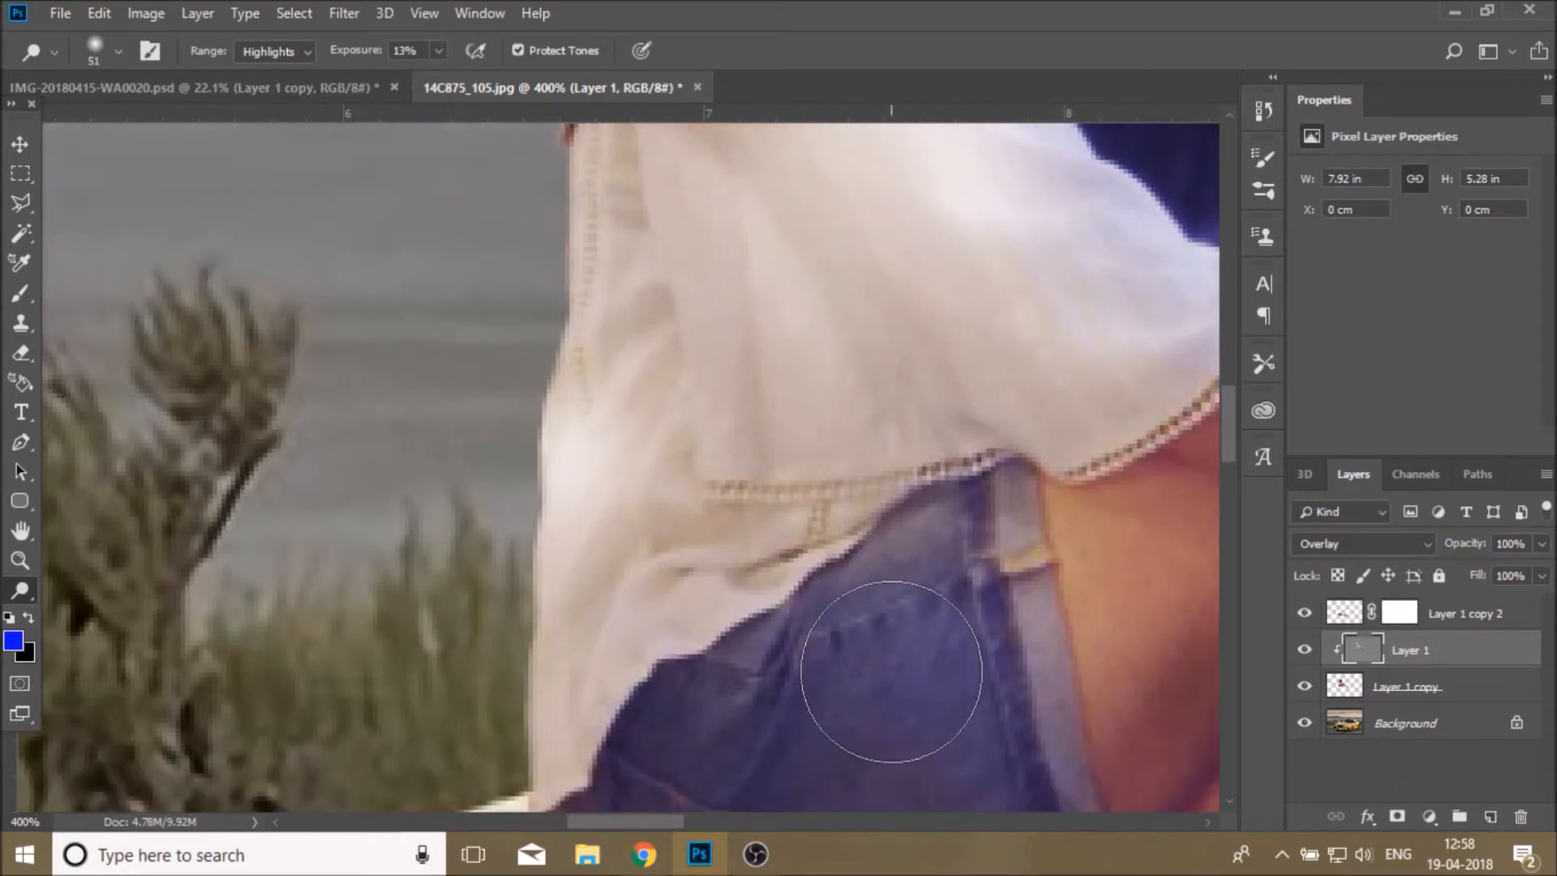
left_click(99, 13)
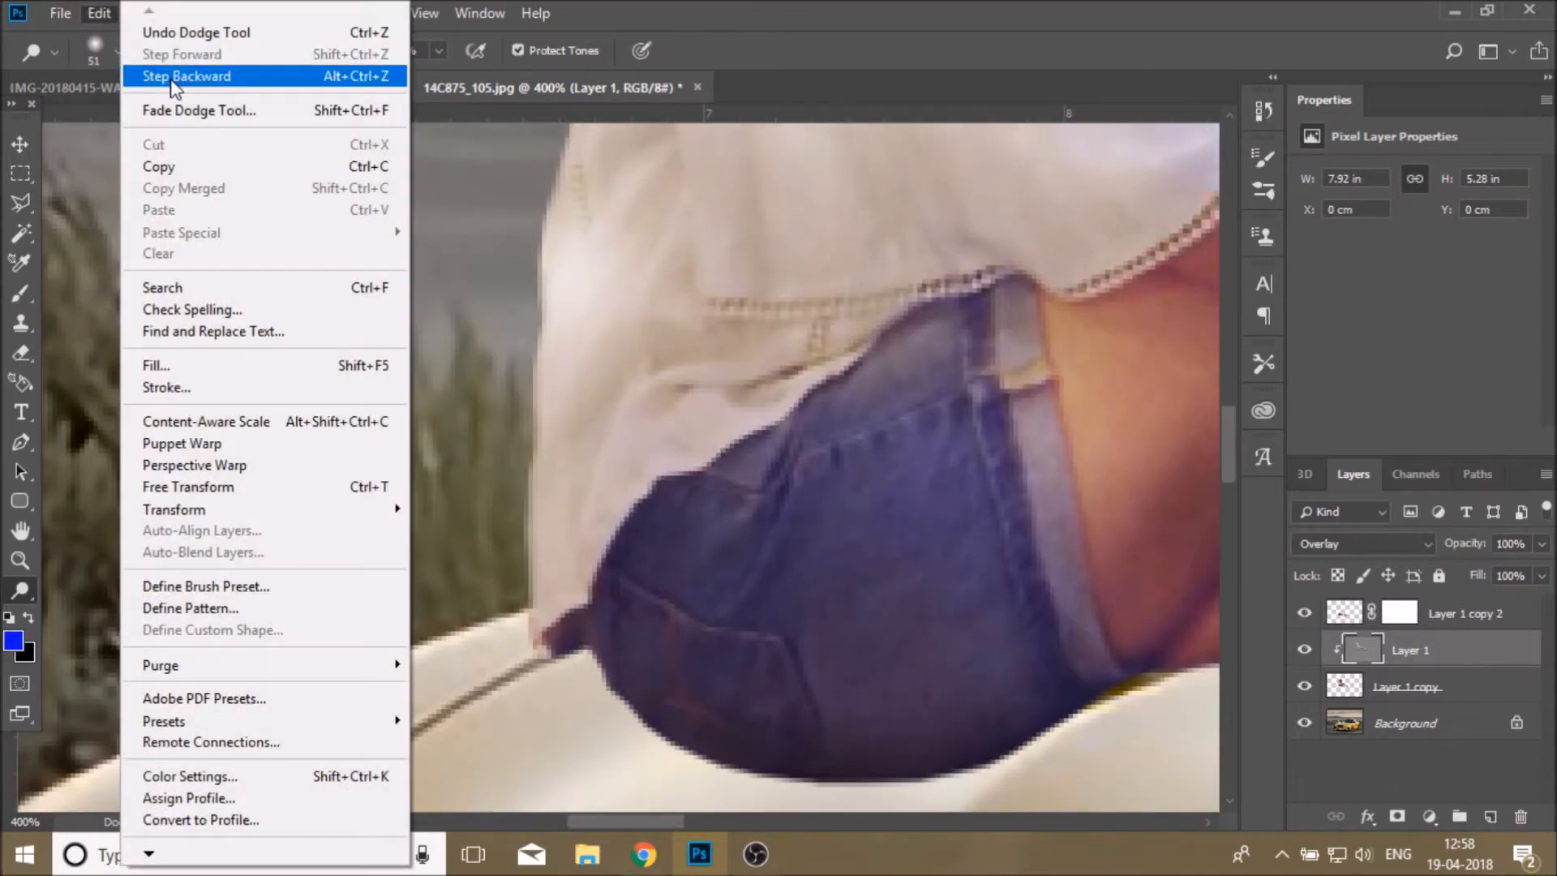
left_click(173, 79)
Brighten the shirt folds from the shoulder down to the hem with the Dodge tool
scroll(1008, 381, "up", 7)
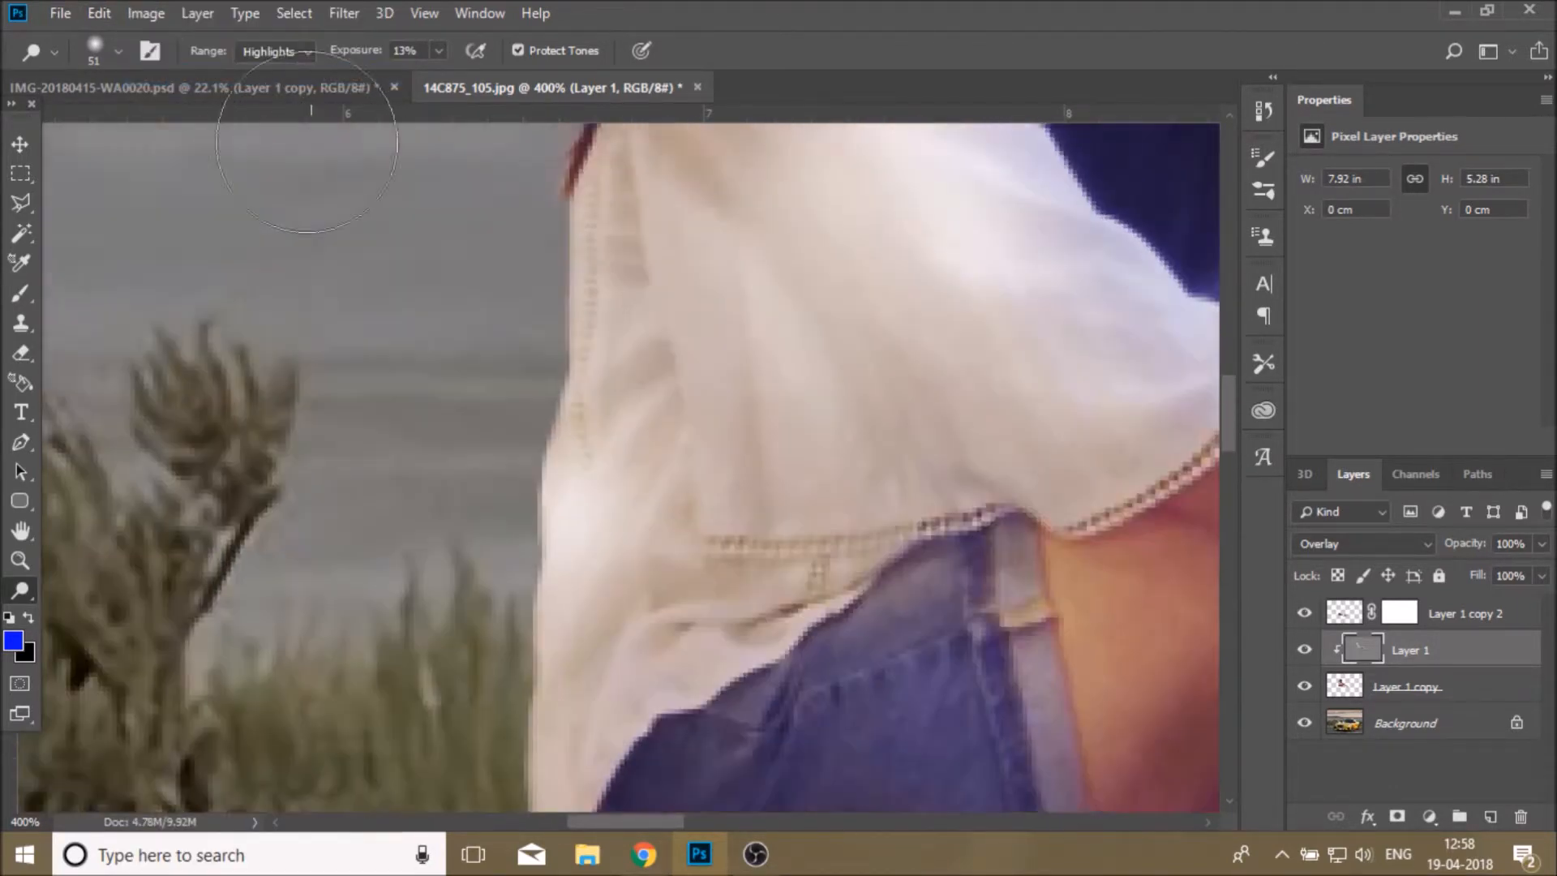
mouse_move(764, 285)
left_mouse_down()
mouse_move(876, 439)
mouse_move(800, 619)
mouse_move(825, 668)
left_mouse_up()
scroll(825, 668, "down", 2)
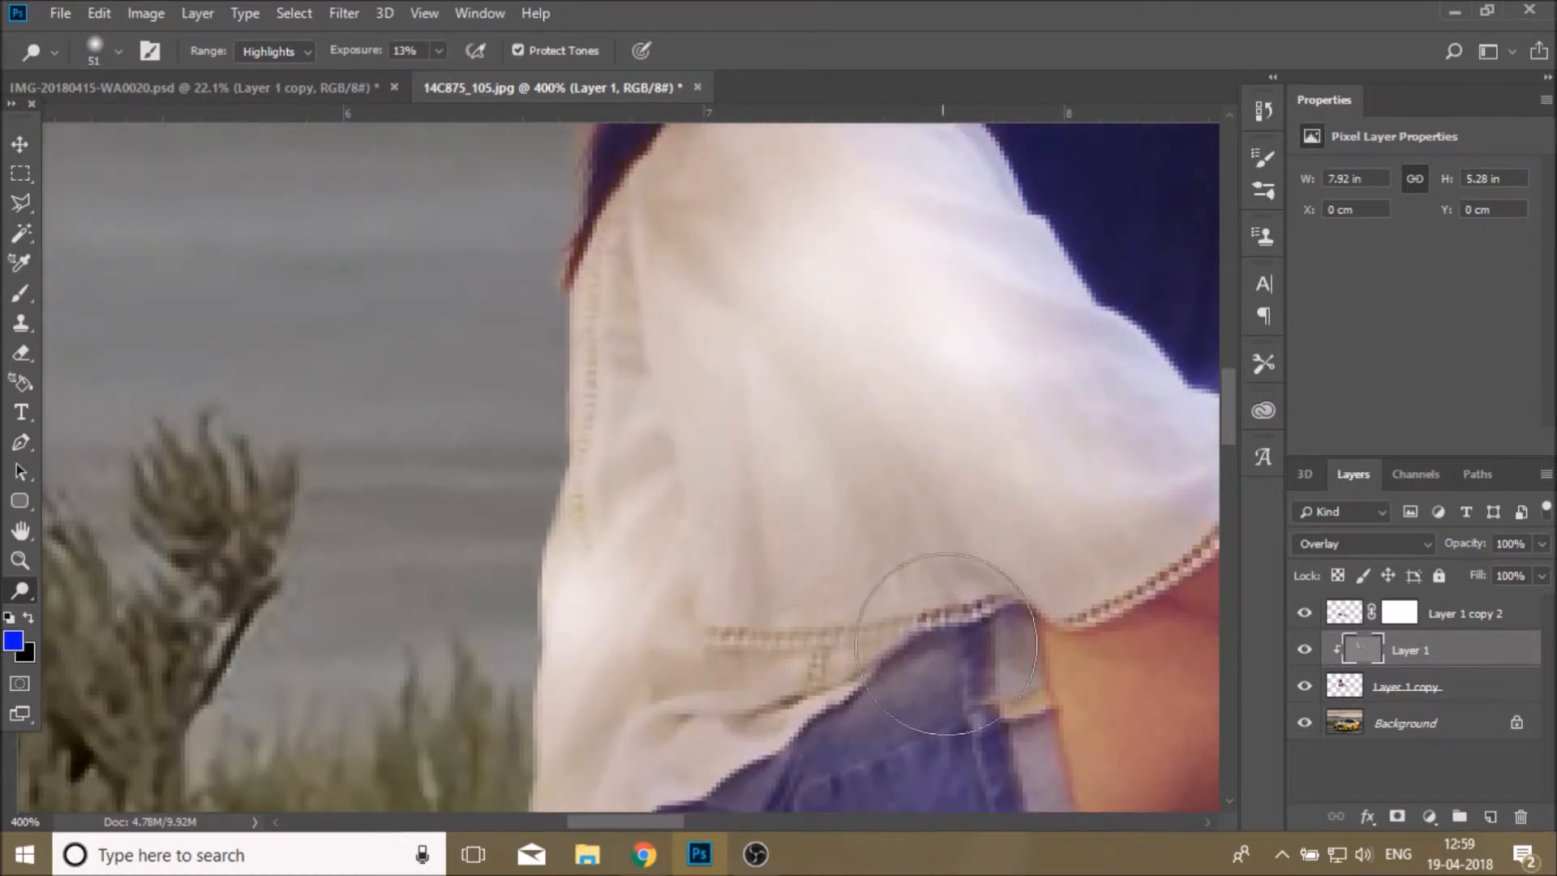
Add a layer mask to Layer 1 and set up a soft 37 px black brush with 54% flow
left_click(1398, 816)
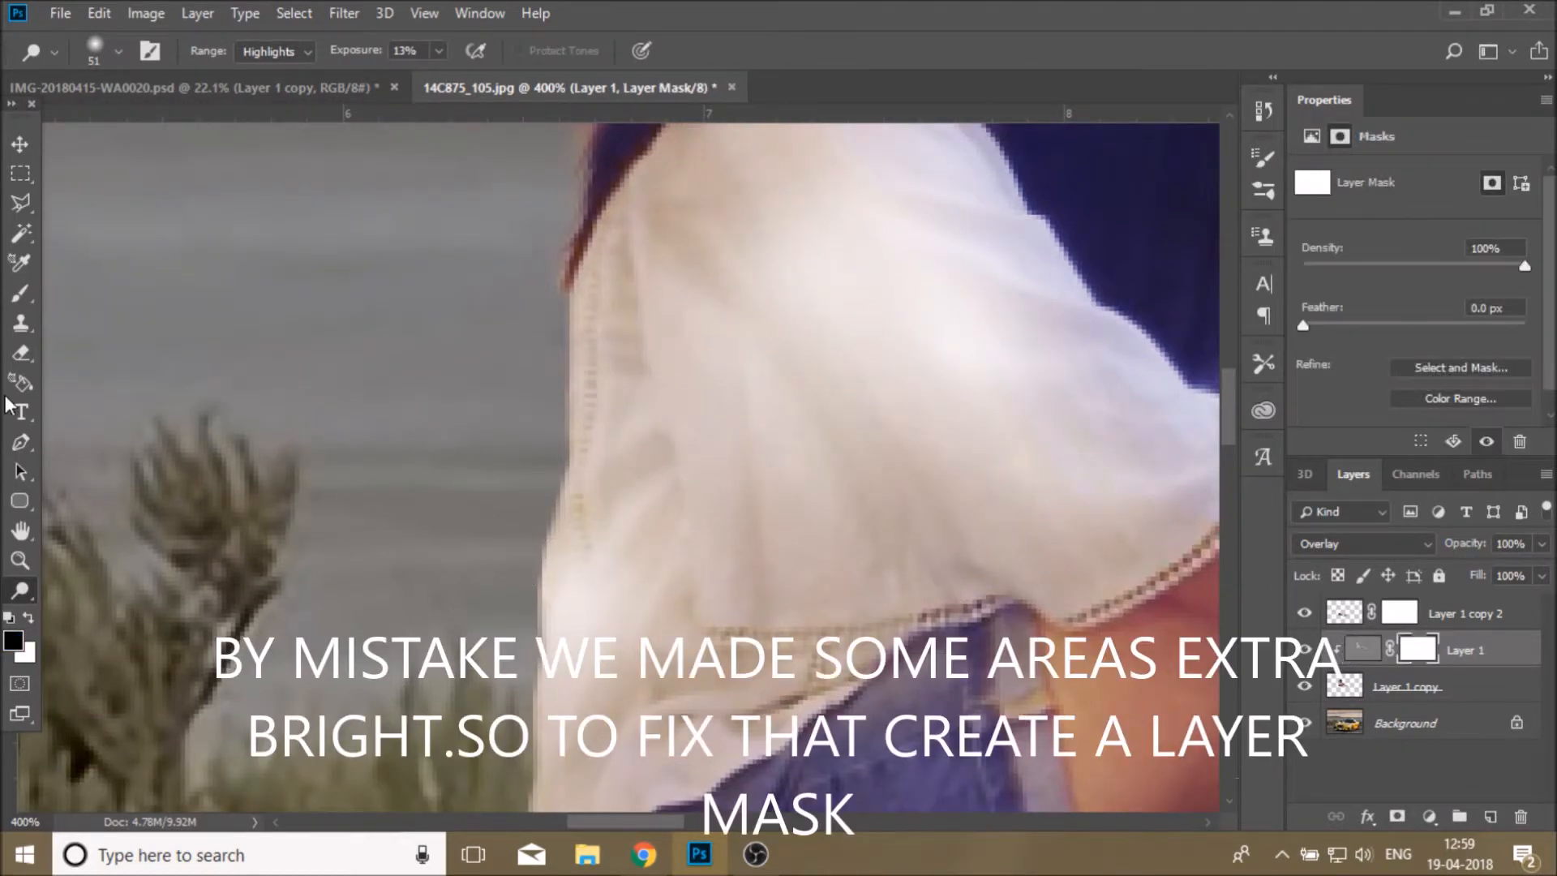
left_click(22, 294)
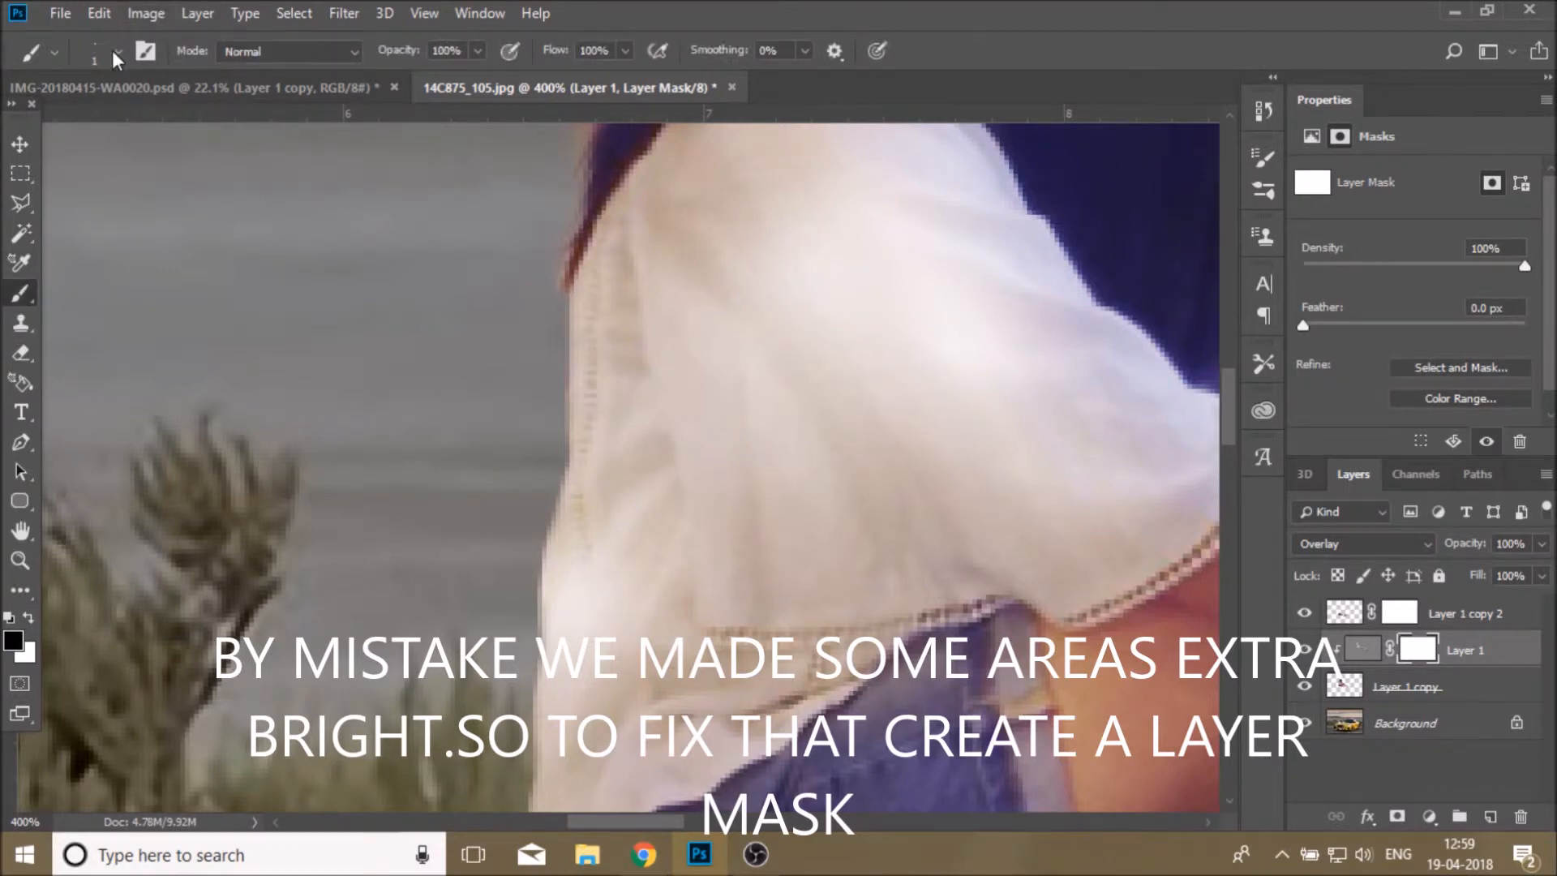
left_click(115, 52)
left_click_drag(134, 120, 152, 125)
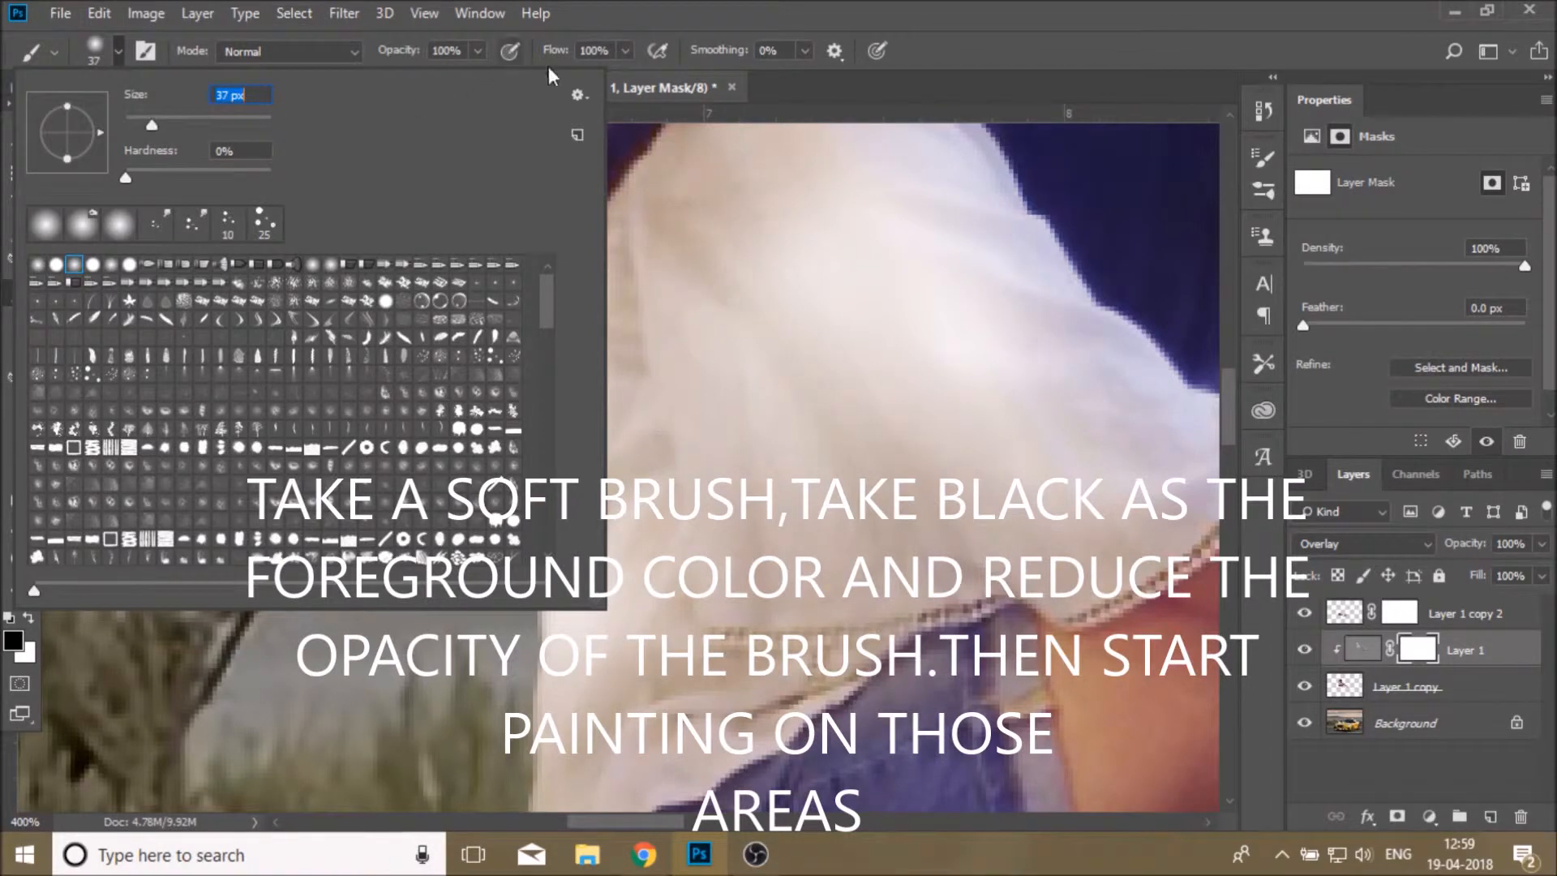
left_click(621, 52)
left_click(623, 52)
Undo the first mask stroke, then paint over the overbright patch on the shirt's back edge at 68% brush opacity
left_click_drag(575, 553, 560, 648)
left_click(113, 13)
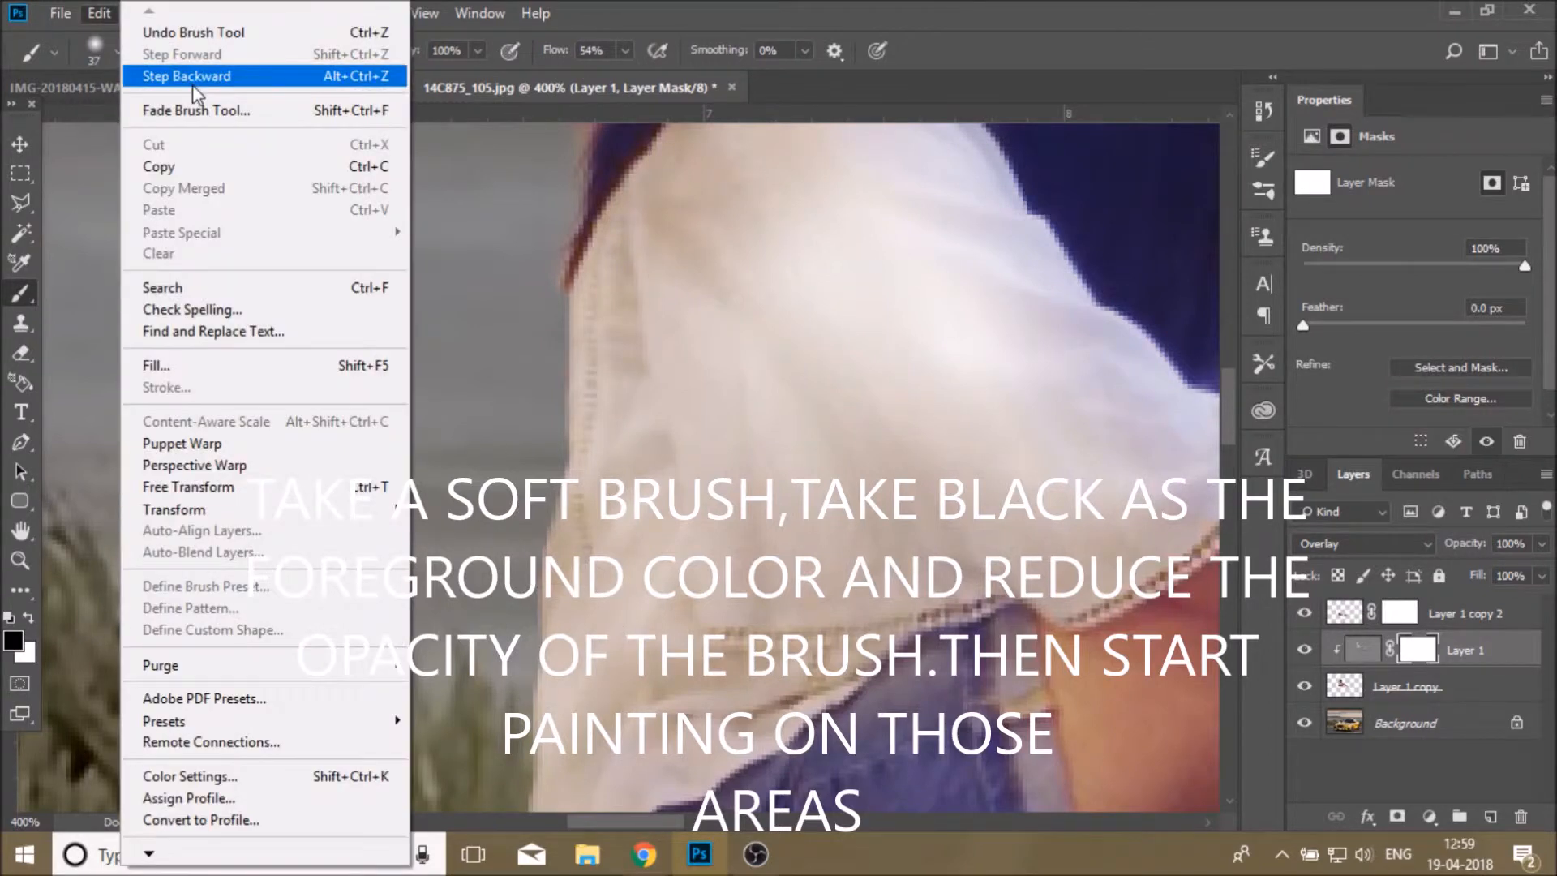
left_click(163, 66)
left_click(477, 51)
left_click_drag(483, 77, 445, 86)
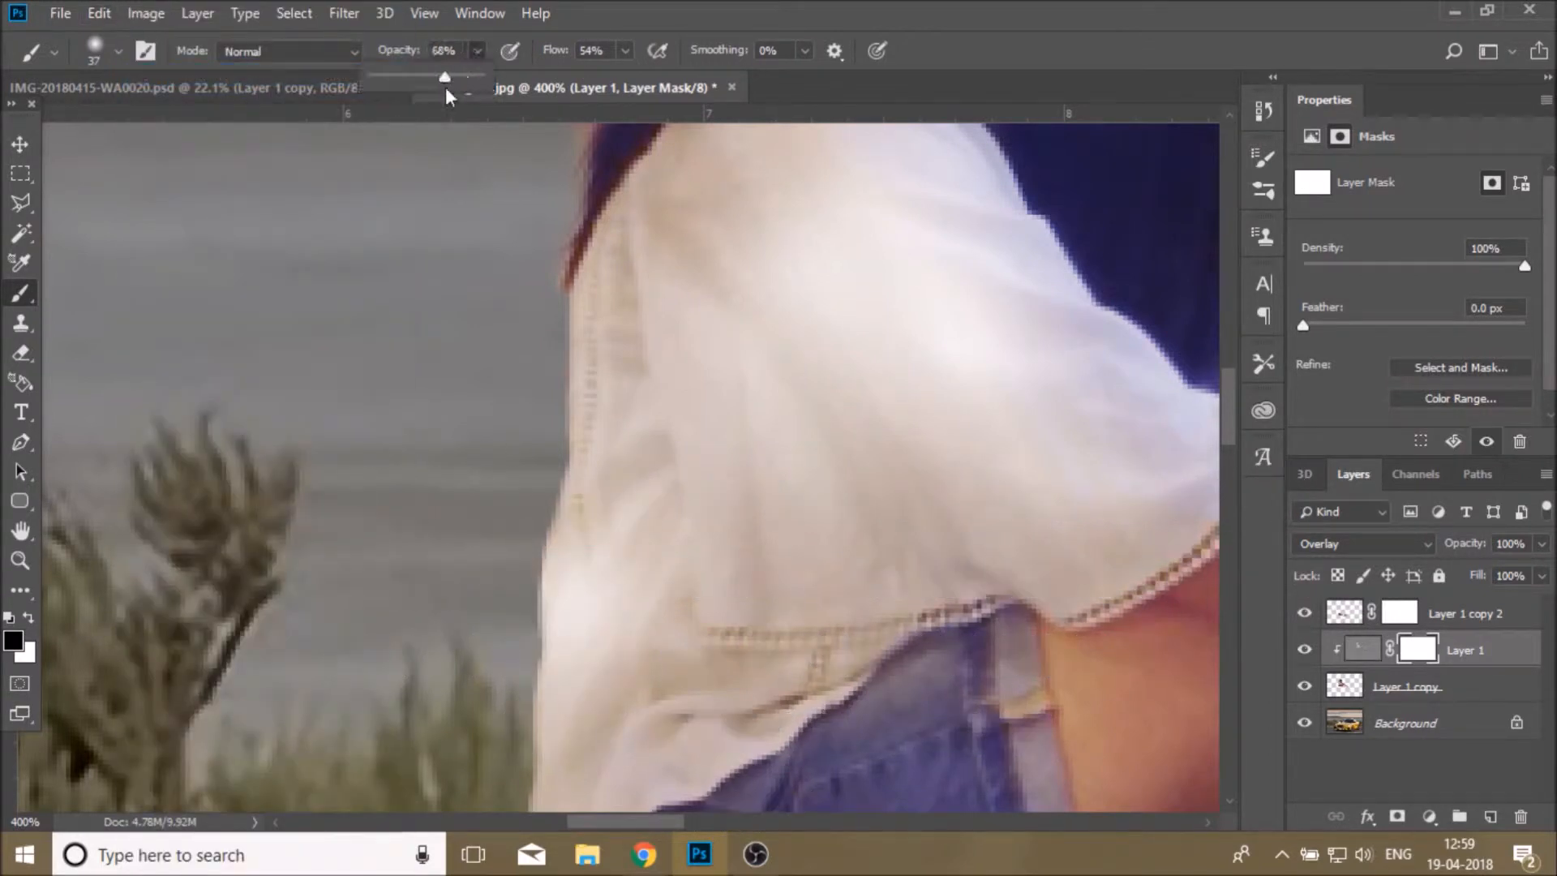
left_click(584, 598)
Compare the composite with Layer 1 hidden and shown, and mask more of the excess brightness along the shirt's back
left_click(20, 559)
left_click(638, 50)
left_click(1304, 649)
left_click(1305, 650)
left_click(477, 212)
left_click(477, 212)
key("b")
left_click_drag(470, 373, 410, 559)
Mask the shirt's overbright back edge with brush opacity and flow at 100%, and compare Layer 1 hidden and shown
left_click(477, 50)
left_click_drag(480, 81, 539, 81)
left_click(624, 50)
left_click_drag(630, 81, 686, 82)
left_click(445, 376)
left_click_drag(445, 376, 421, 654)
left_click(1304, 649)
scroll(1184, 616, "up", 5)
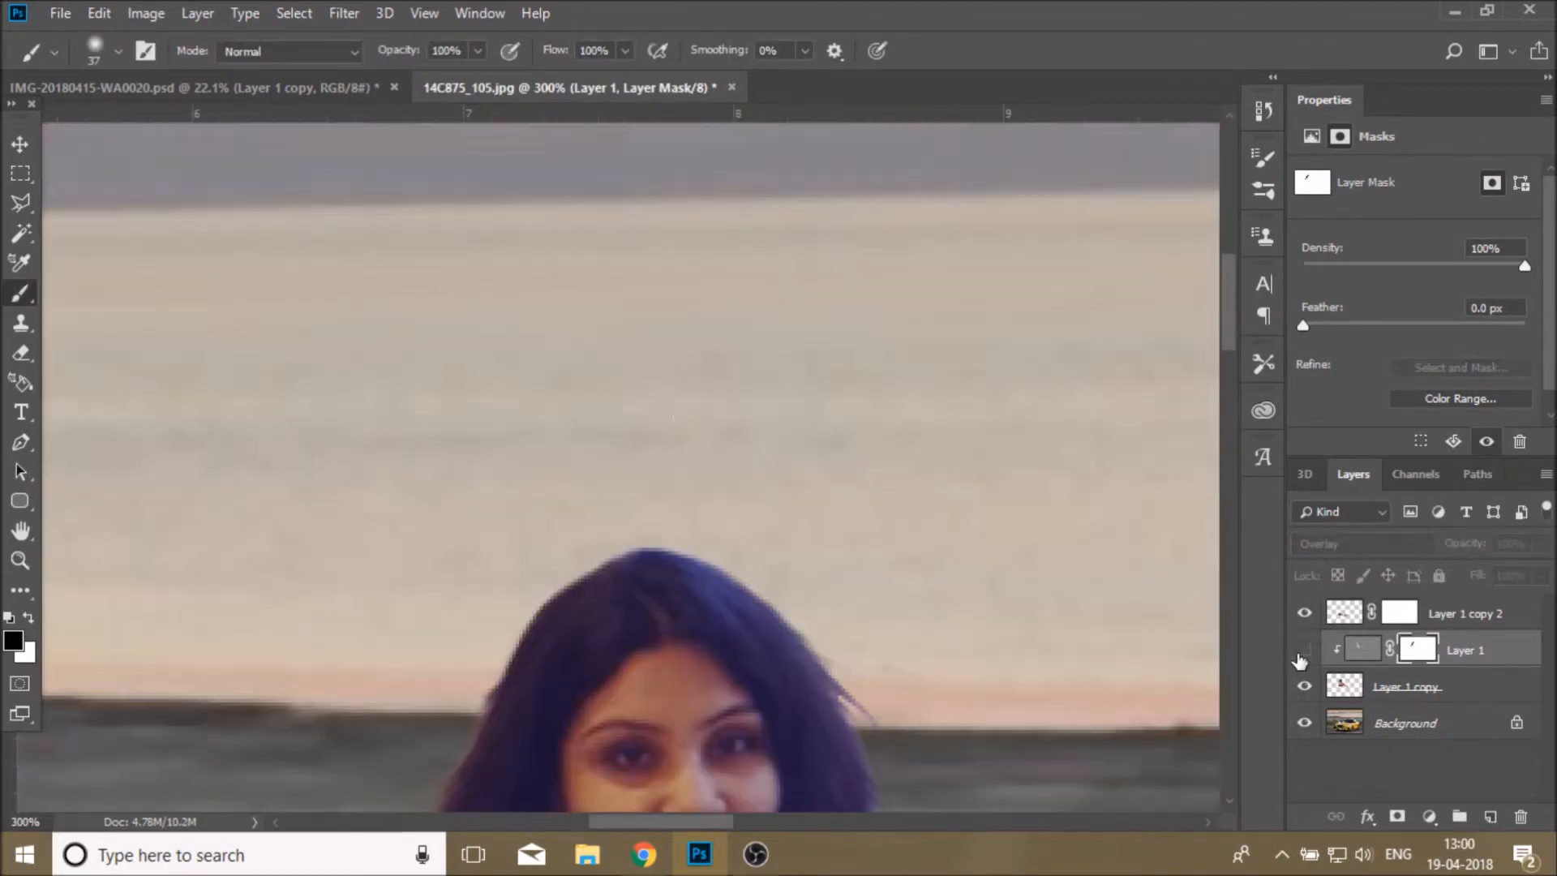
left_click(1305, 650)
Return to Layer 1's pixels and brighten the area around the model's face with the Dodge tool at 13% exposure
left_click(1361, 648)
scroll(630, 467, "down", 1)
left_click(21, 590)
left_click(750, 737)
scroll(673, 648, "down", 8)
left_click_drag(718, 822, 616, 821)
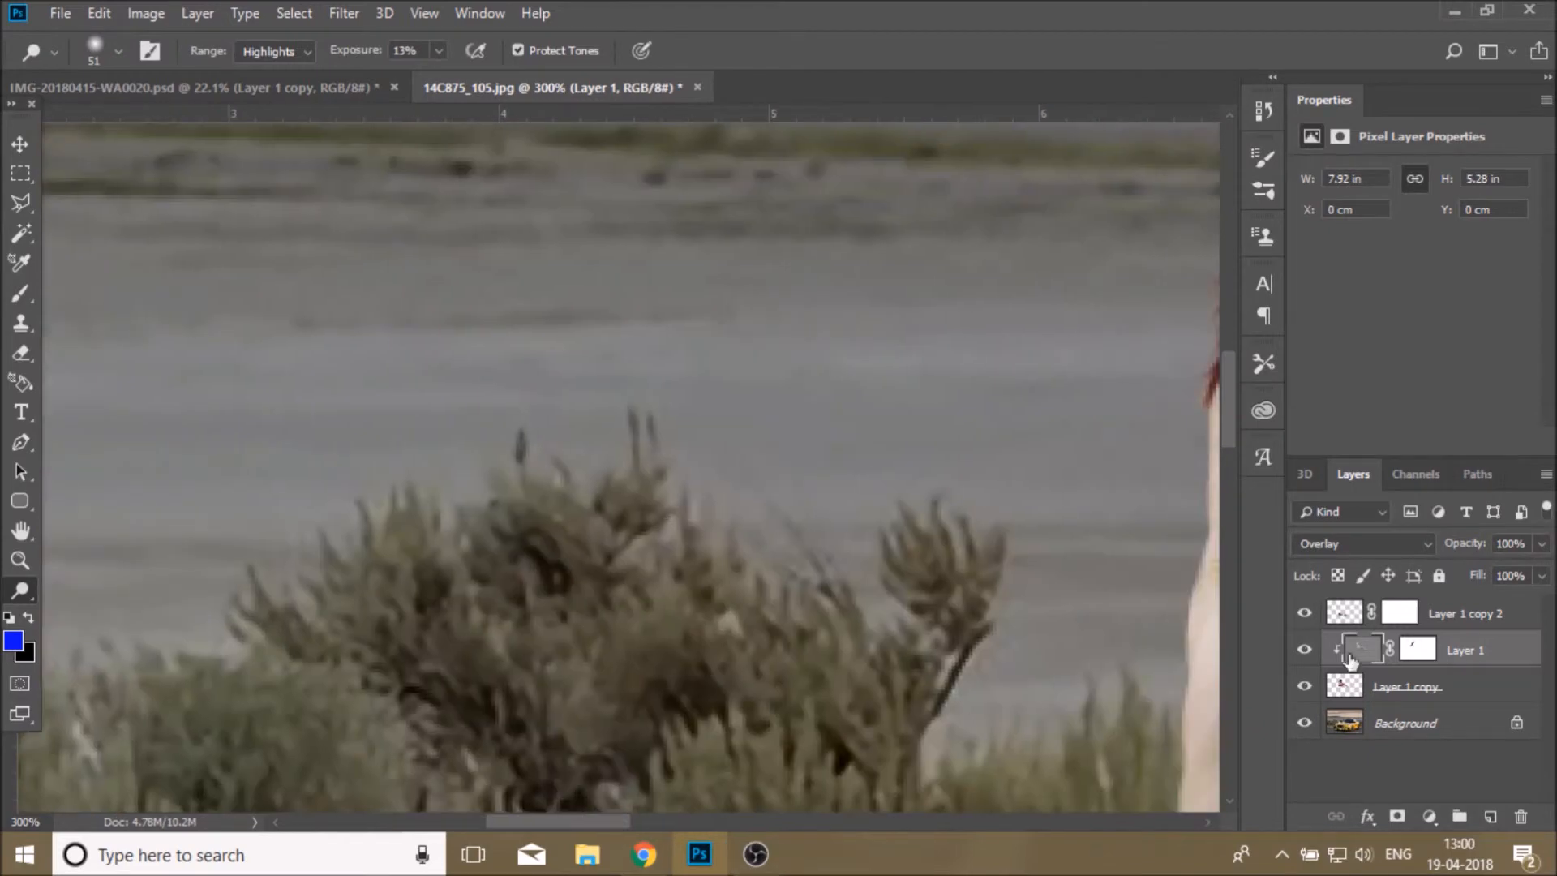
Check the dodge and burn shading on the whole composite with Layer 1 hidden and shown
scroll(844, 487, "up", 5)
scroll(844, 487, "right", 8)
left_click(21, 560)
left_click(638, 50)
left_click(1304, 649)
left_click(1304, 650)
left_click(1305, 650)
left_click(1304, 649)
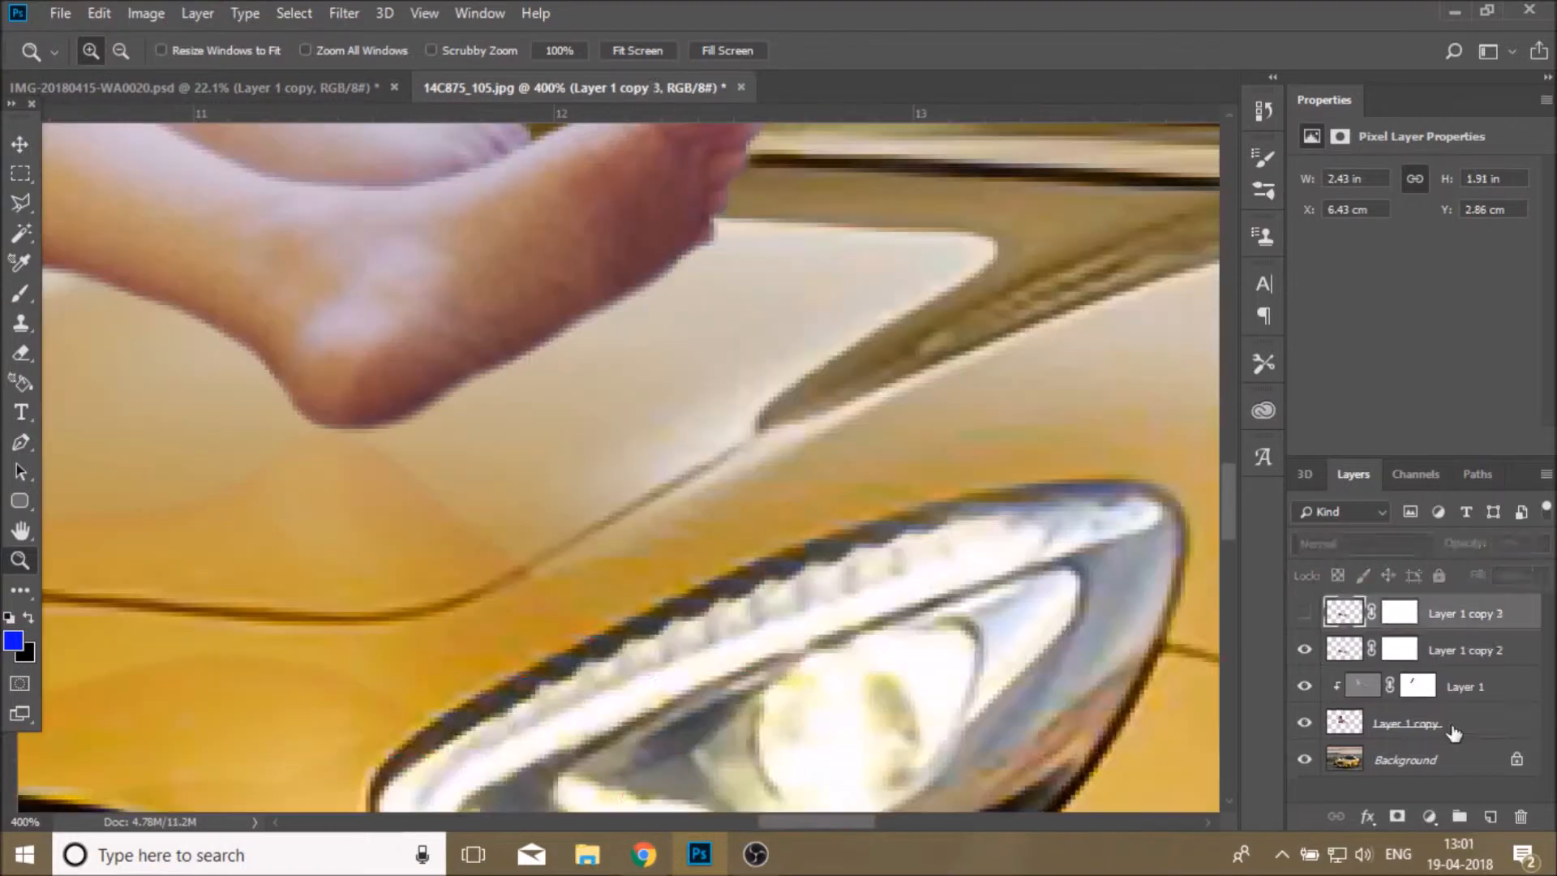
Duplicate the model's layer, keeping Layer 1 clipped to the duplicate and Layer 1 copy stacked above Layer 1
left_click(1468, 730)
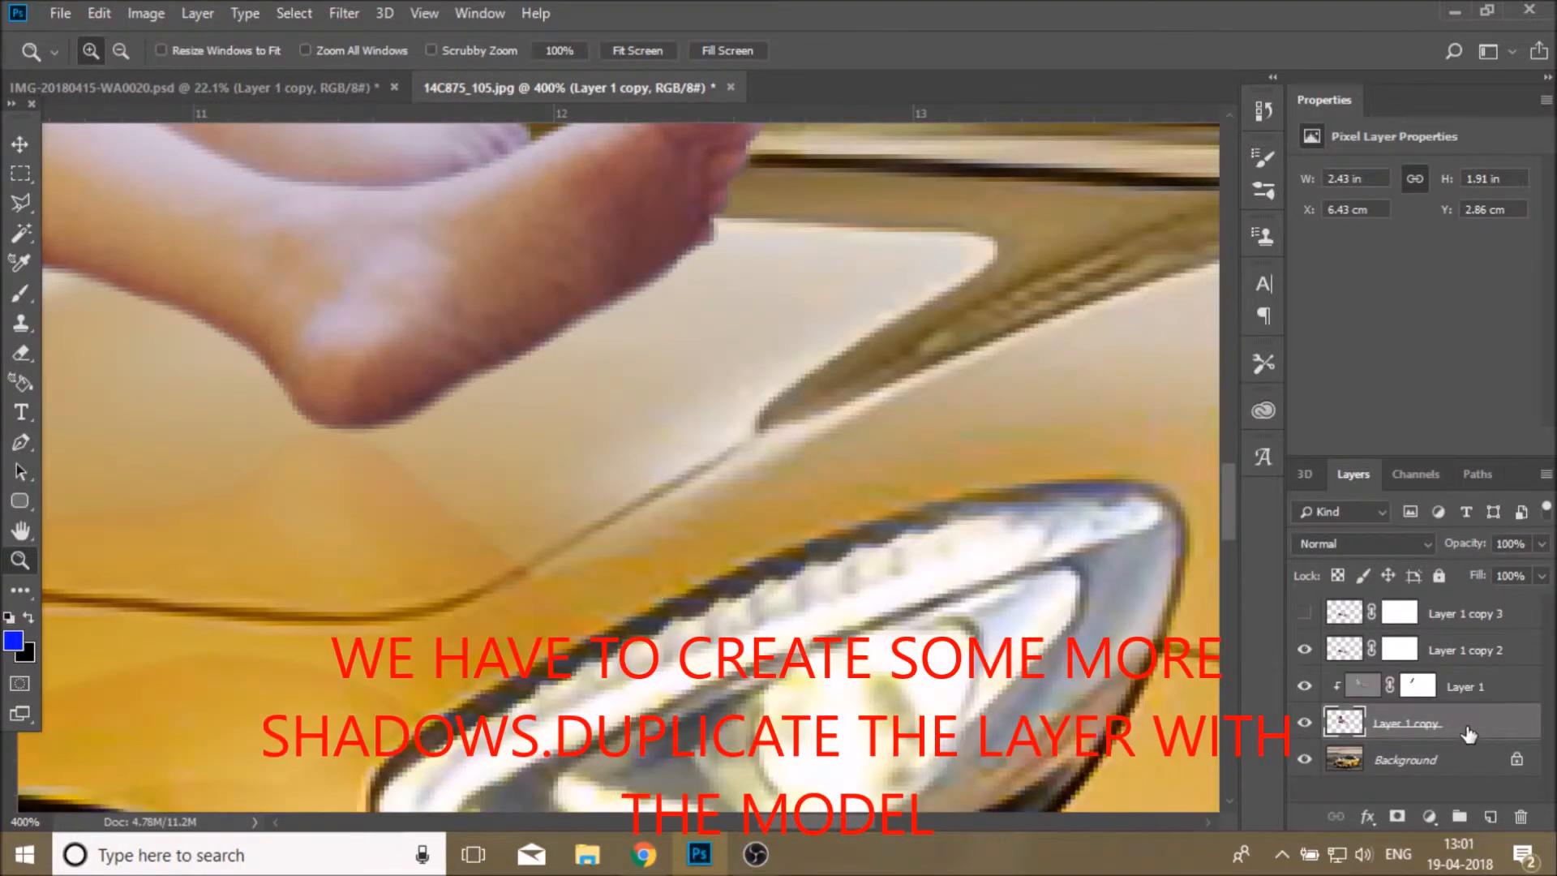
left_click_drag(1492, 734, 1490, 816)
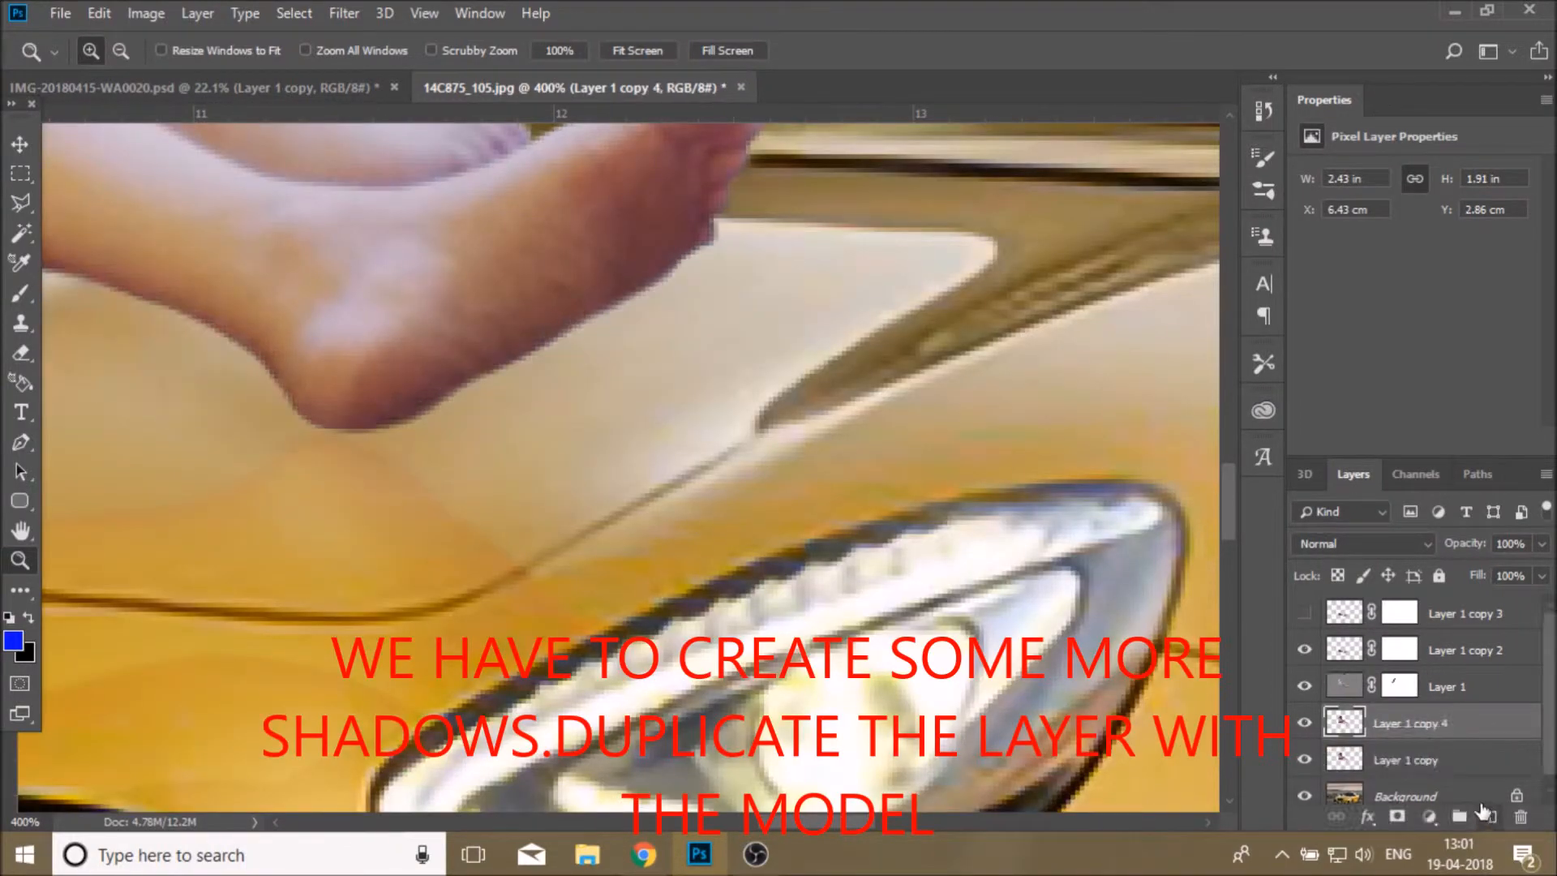
left_click(1470, 686)
right_click(1468, 686)
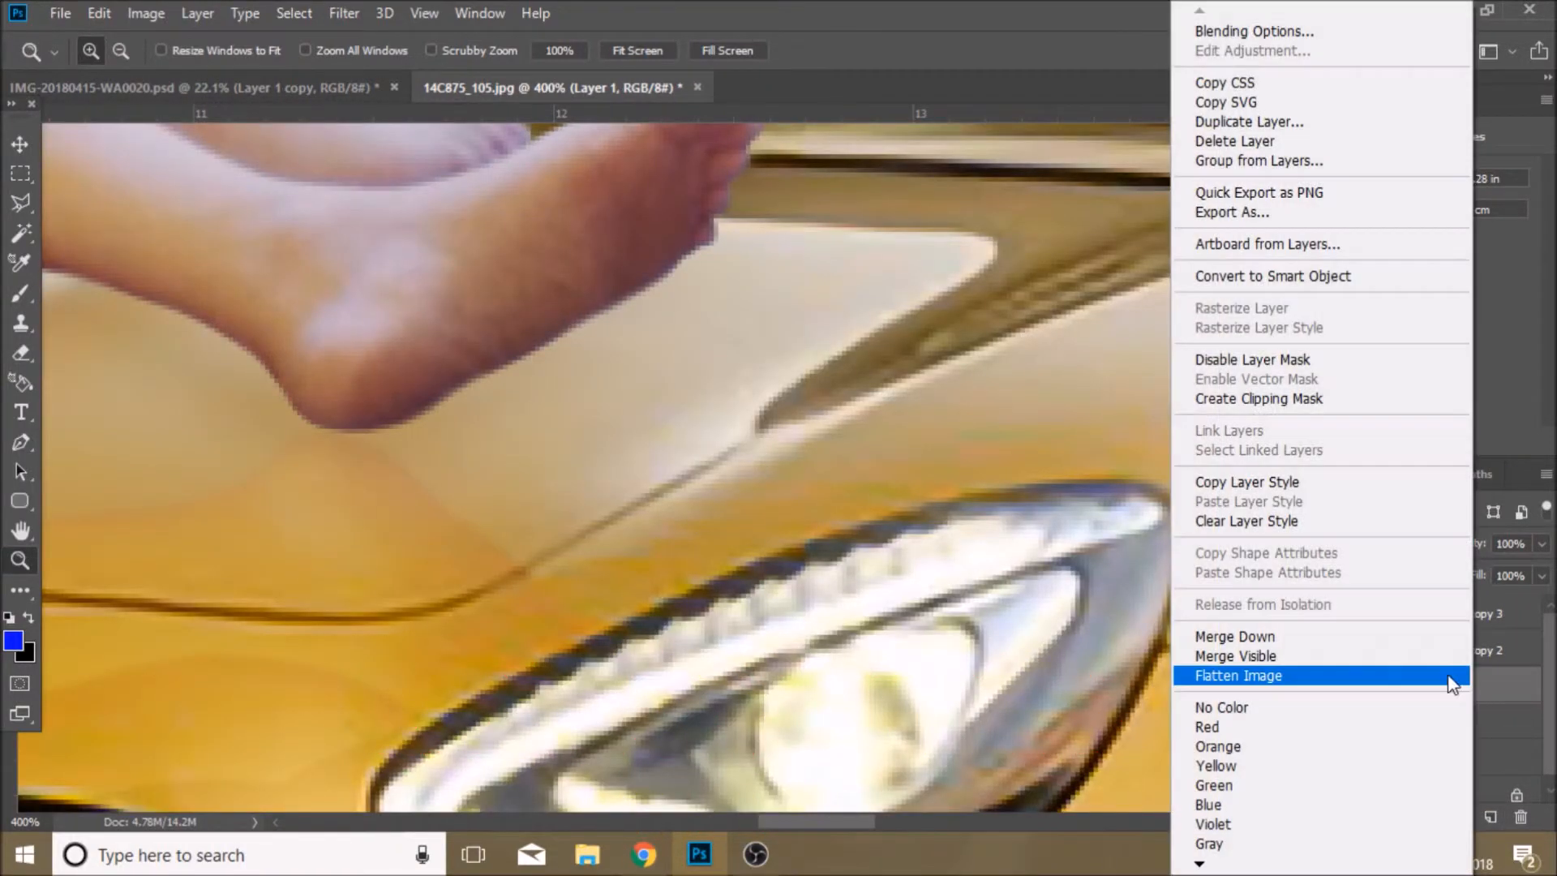
left_click(1323, 399)
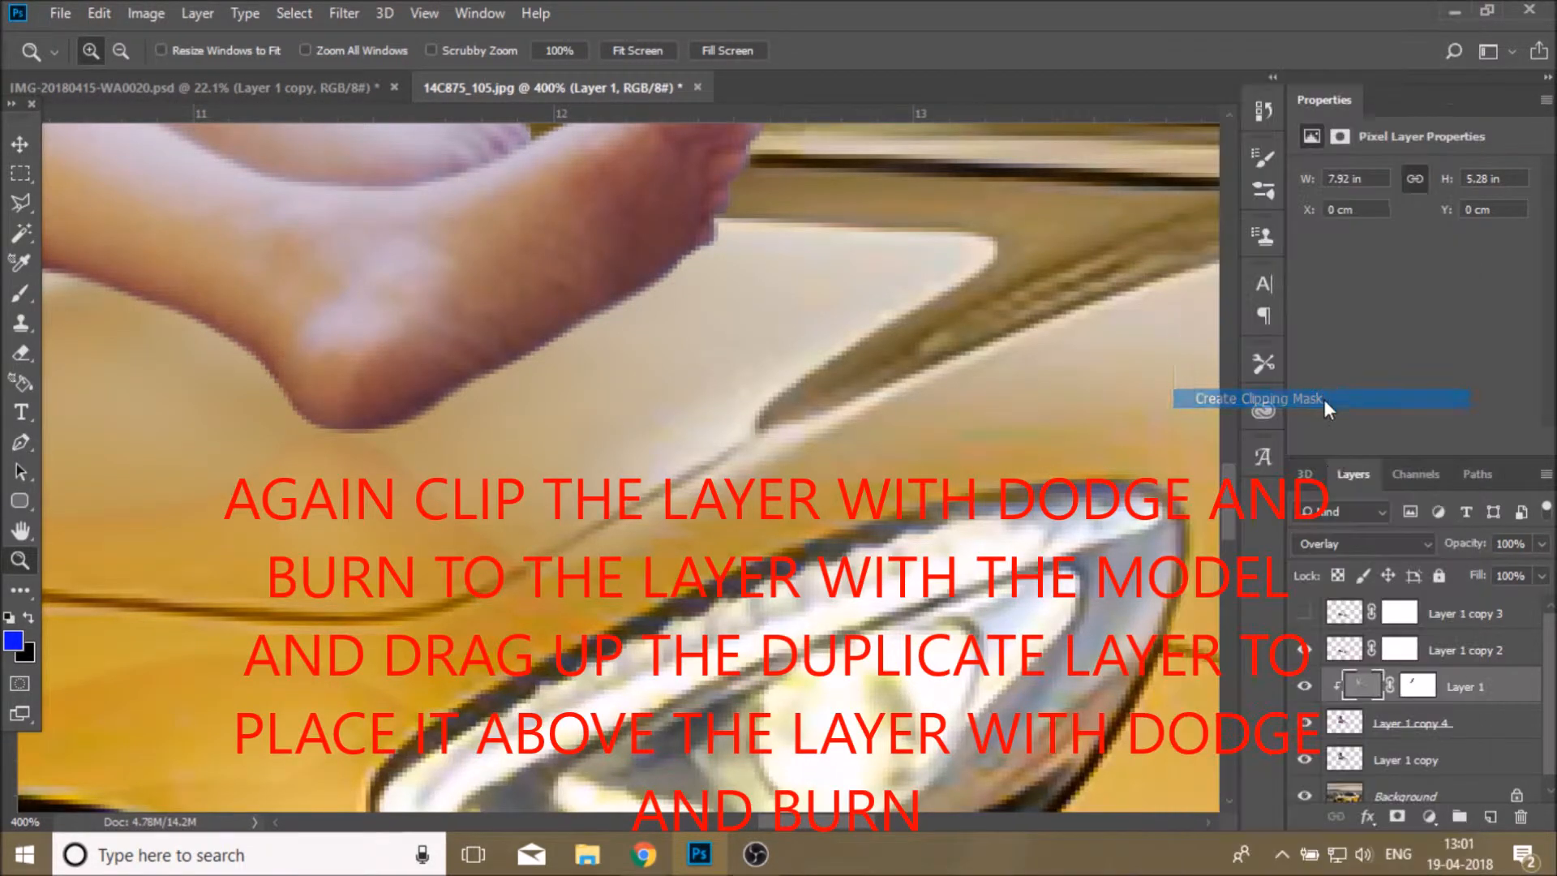
left_click_drag(1449, 760, 1434, 665)
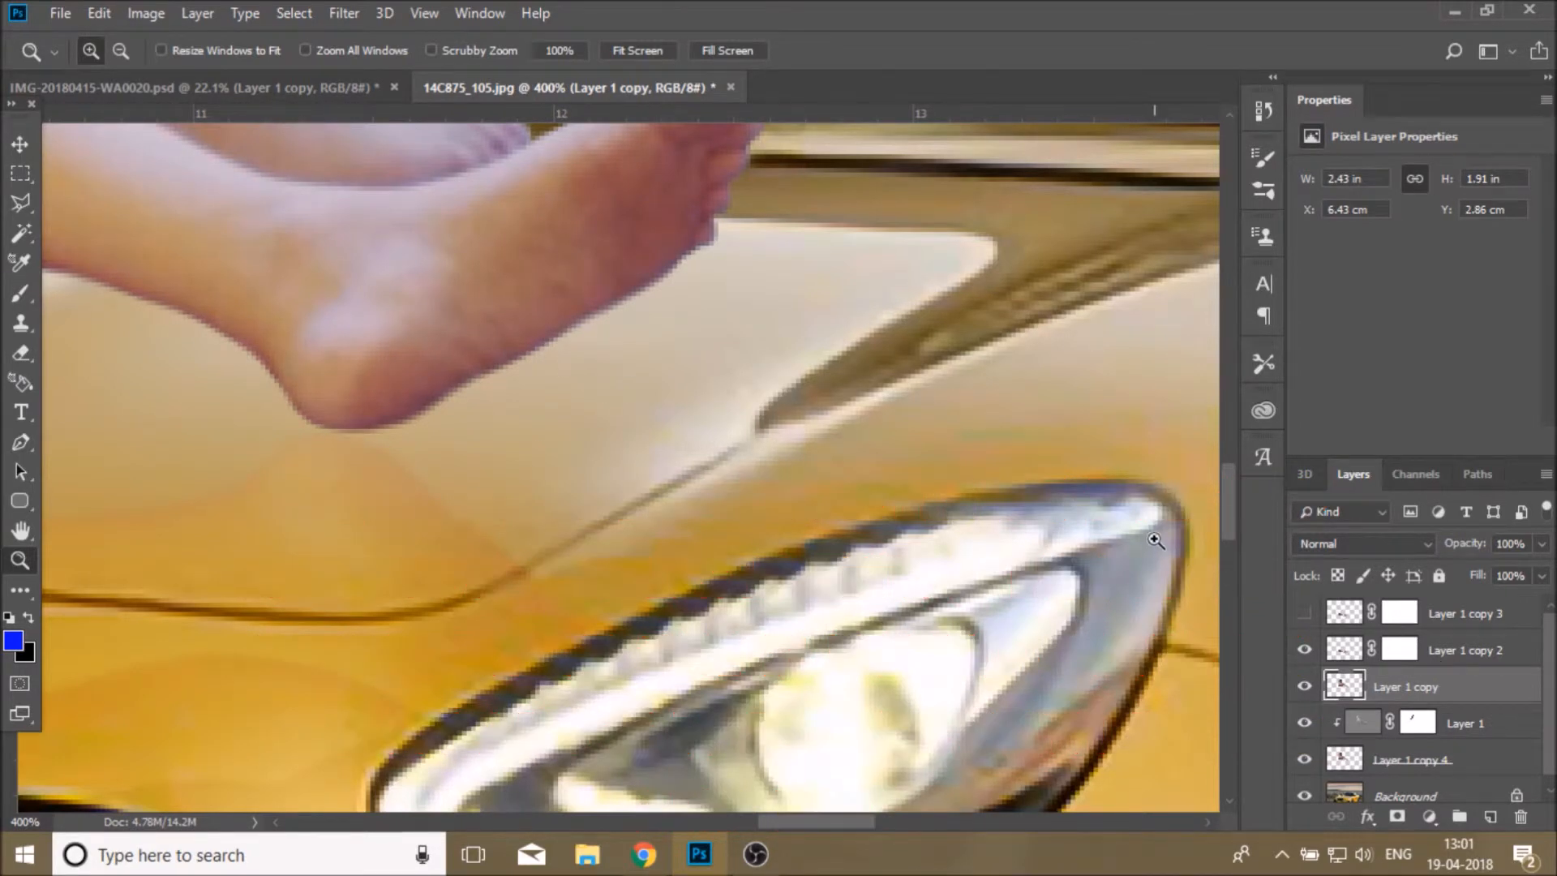
Lower Layer 1 copy's opacity to 21% and position it slightly offset from the model
left_click(21, 148)
left_click_drag(480, 303, 510, 459)
left_click(1541, 544)
left_click_drag(1547, 570, 1458, 576)
left_click_drag(593, 449, 484, 306)
Rotate Layer 1 copy about 11.3°, align its foot beneath the model's front foot, and stack it below Layer 1 copy 4
key("ctrl+t")
left_click_drag(949, 426, 941, 456)
mouse_move(448, 311)
left_mouse_down()
mouse_move(410, 367)
mouse_move(462, 295)
left_mouse_up()
scroll(887, 341, "up", 3)
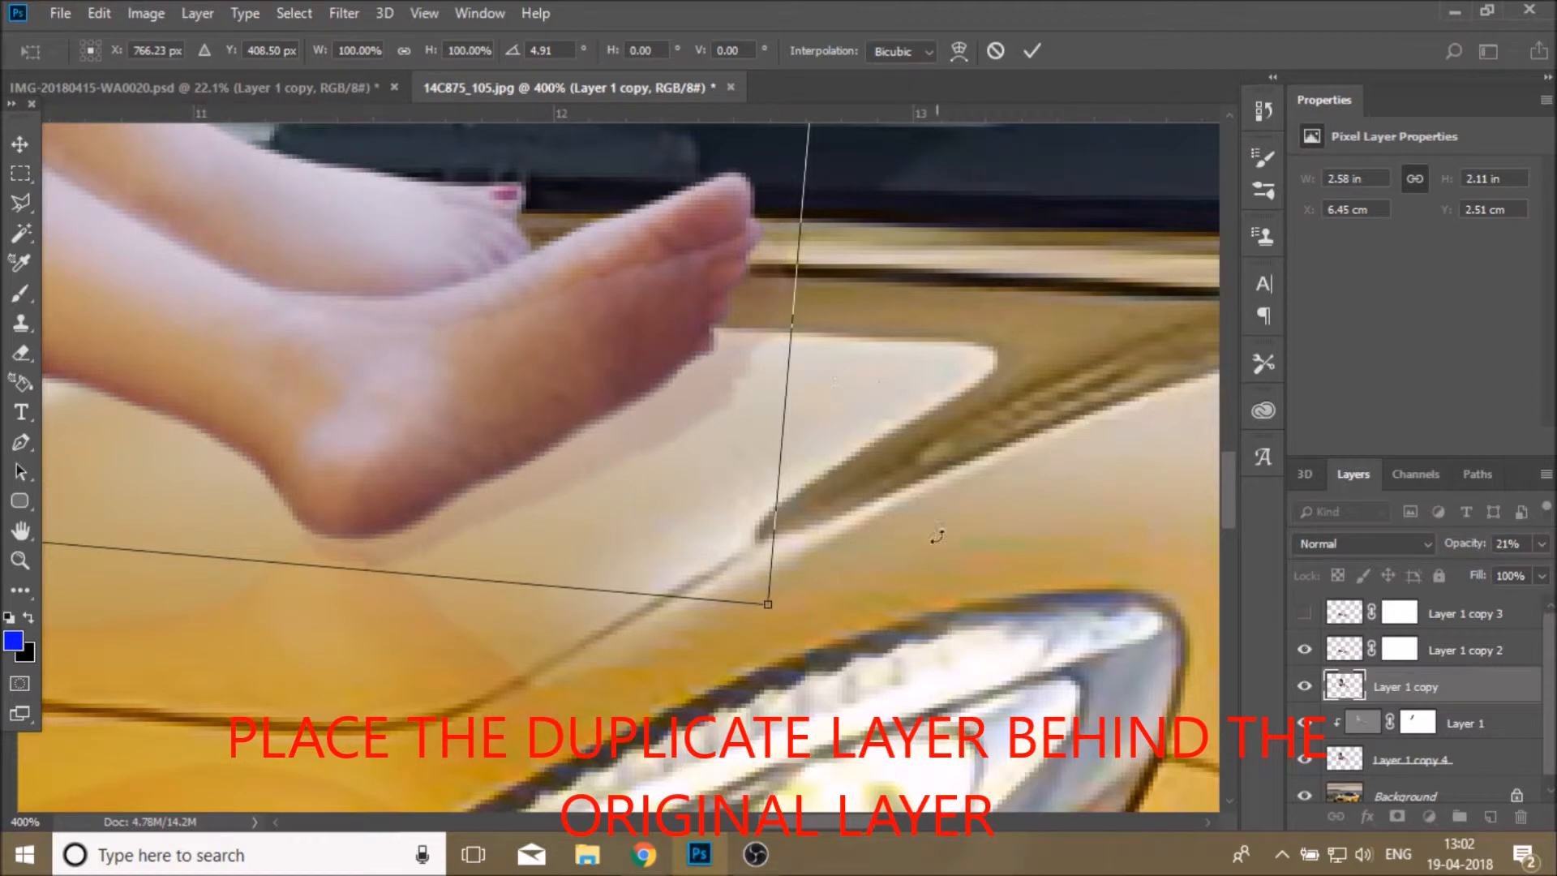
left_click_drag(941, 519, 900, 661)
left_click_drag(238, 357, 274, 325)
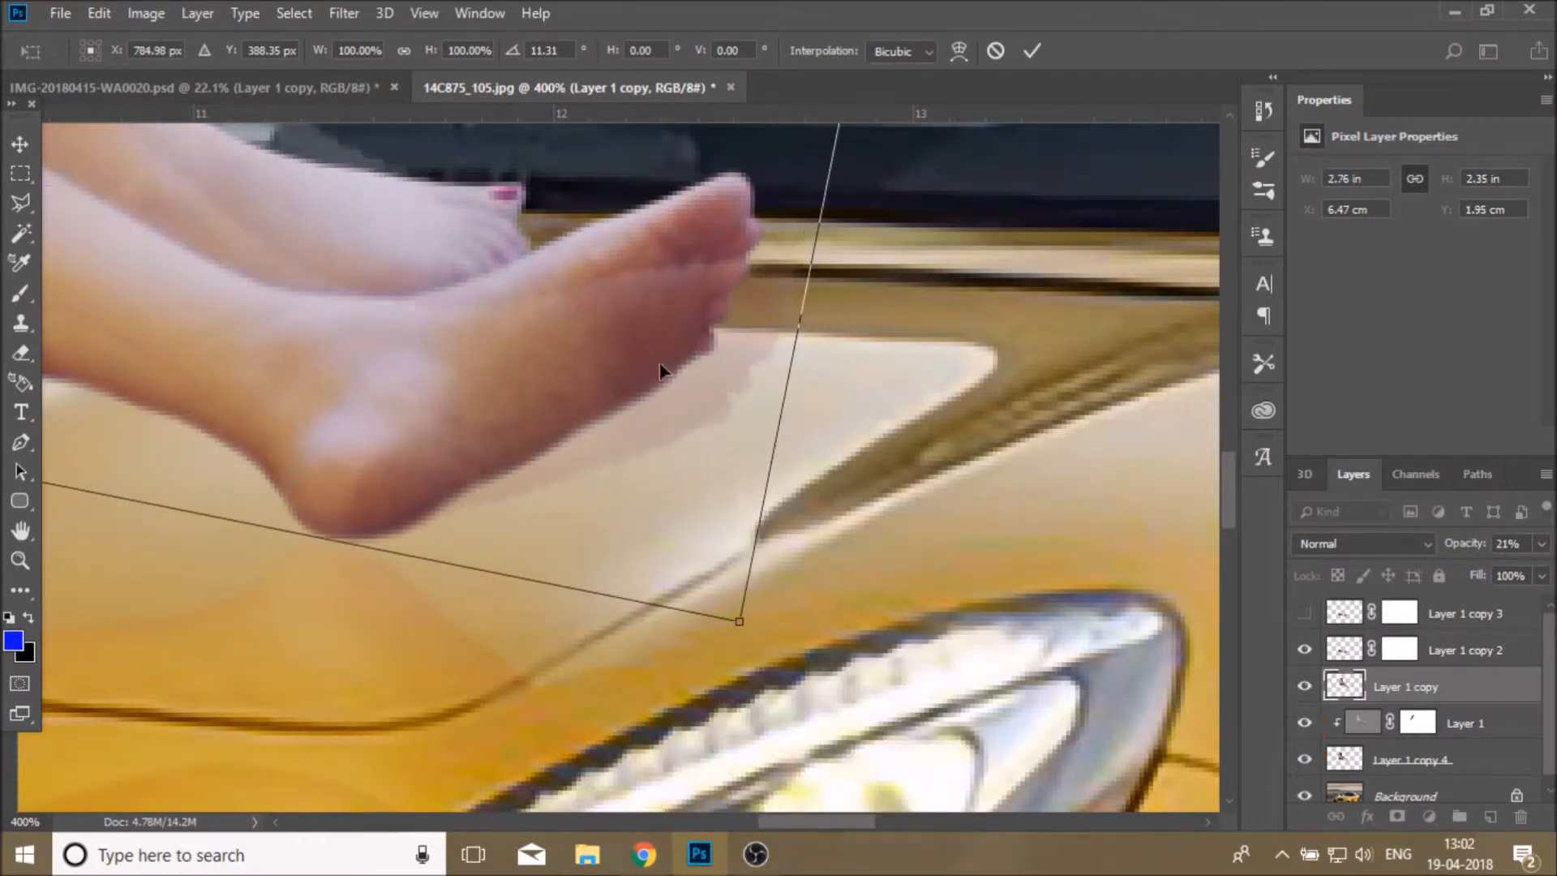
left_click(1031, 51)
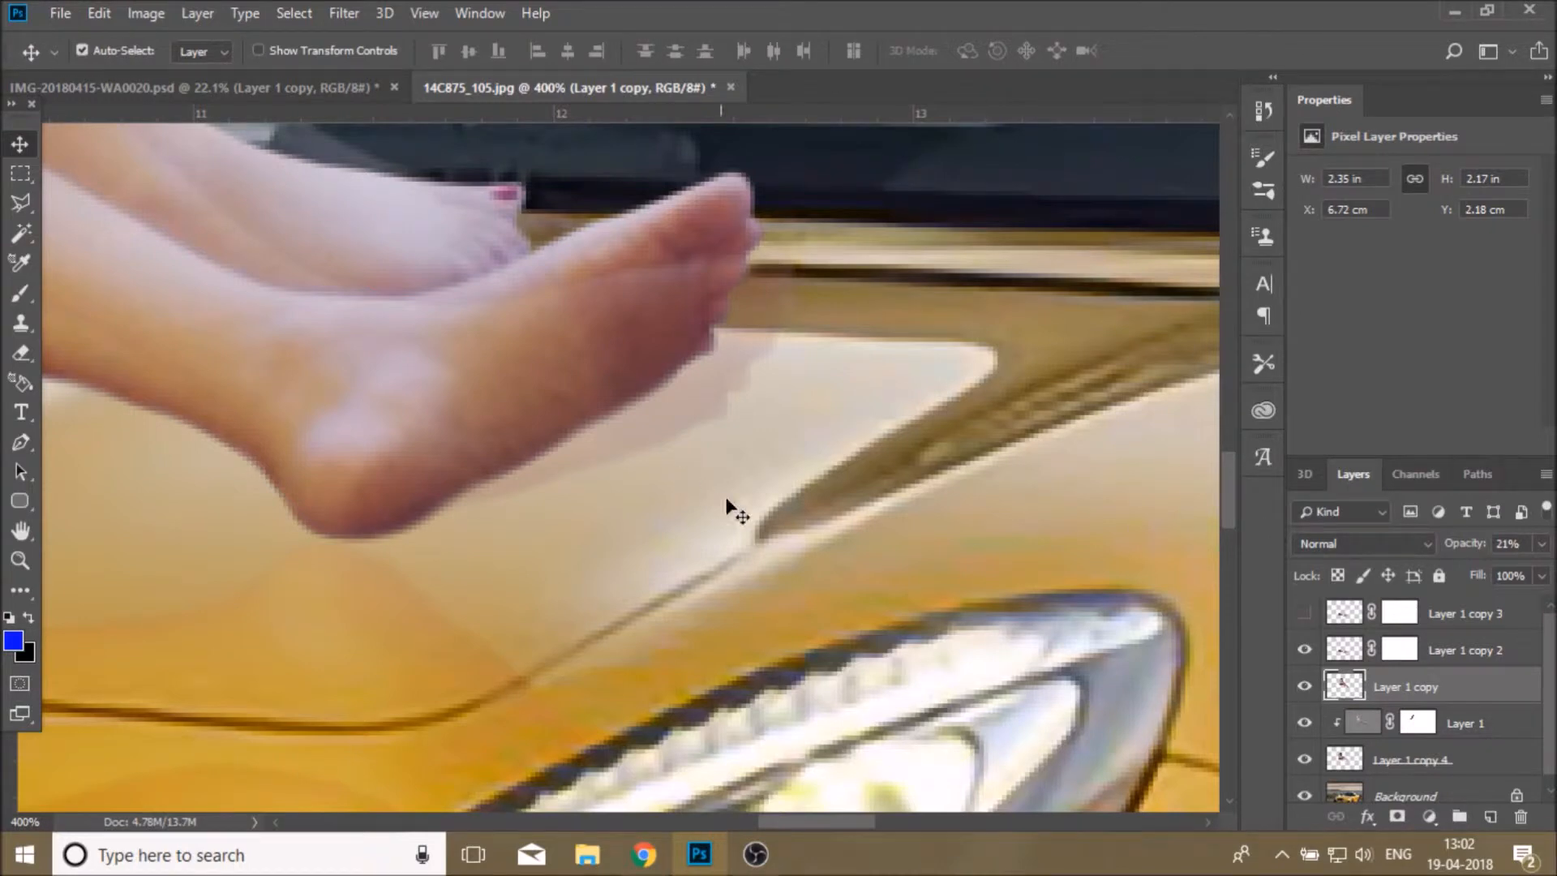
left_click_drag(1412, 689, 1467, 766)
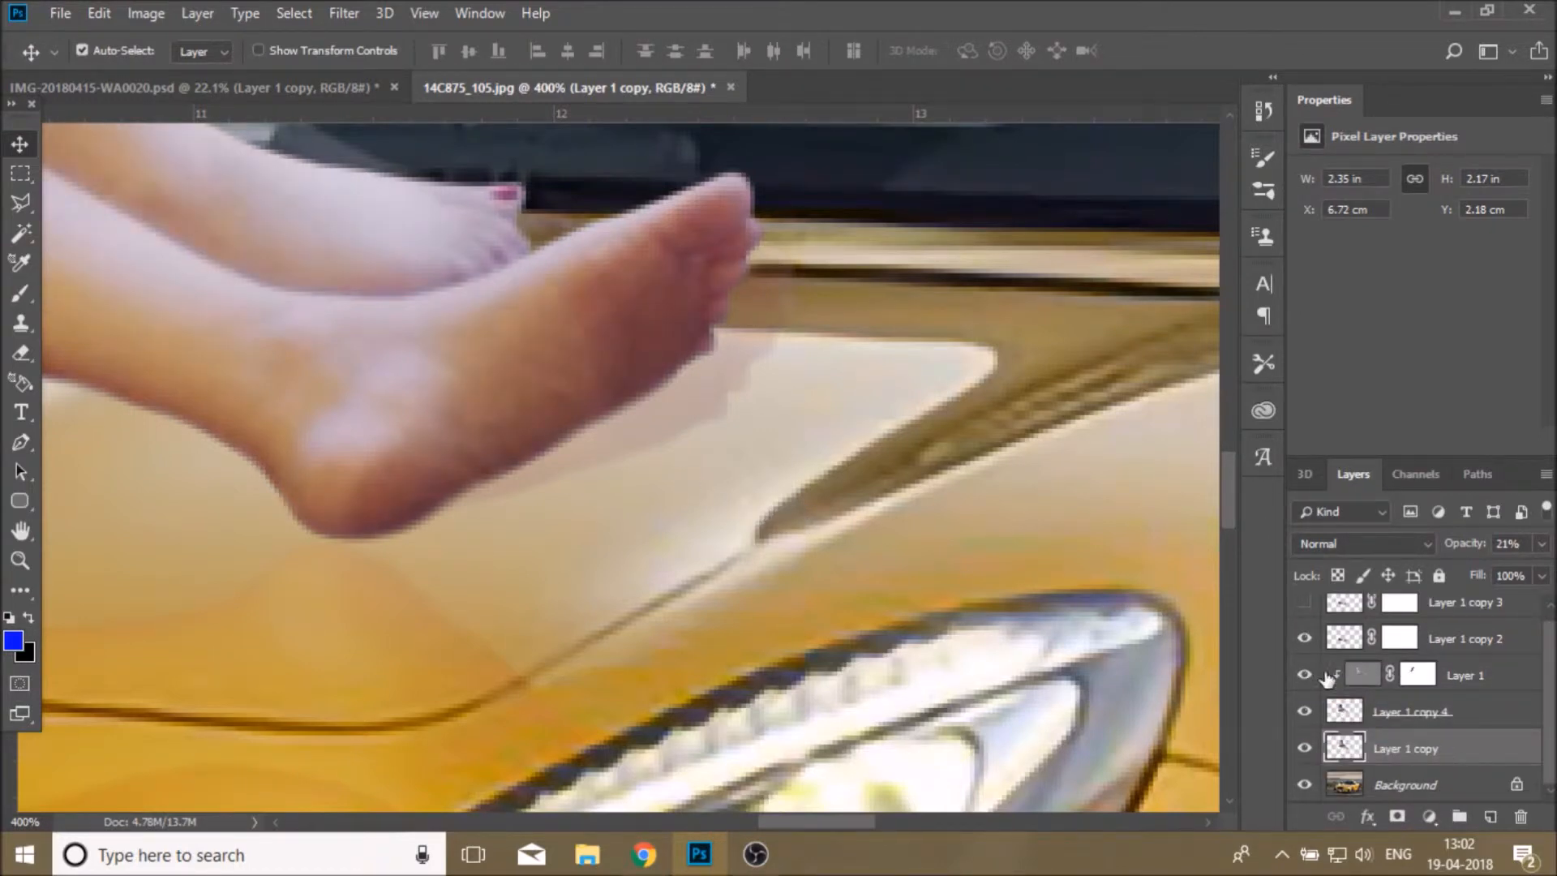
left_click(1396, 817)
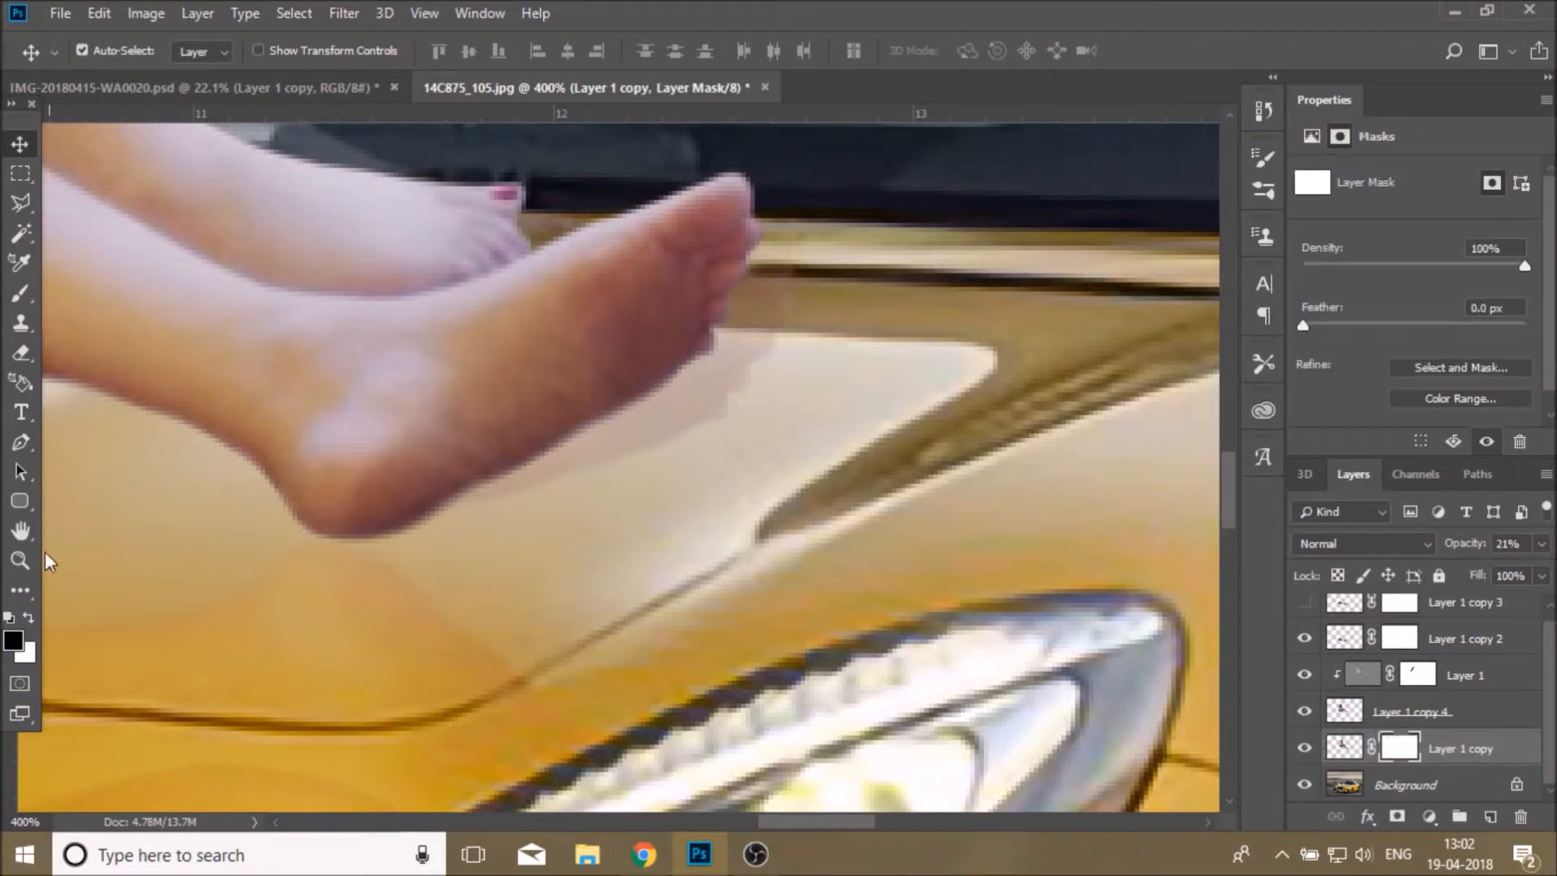
left_click(20, 559)
left_click(626, 52)
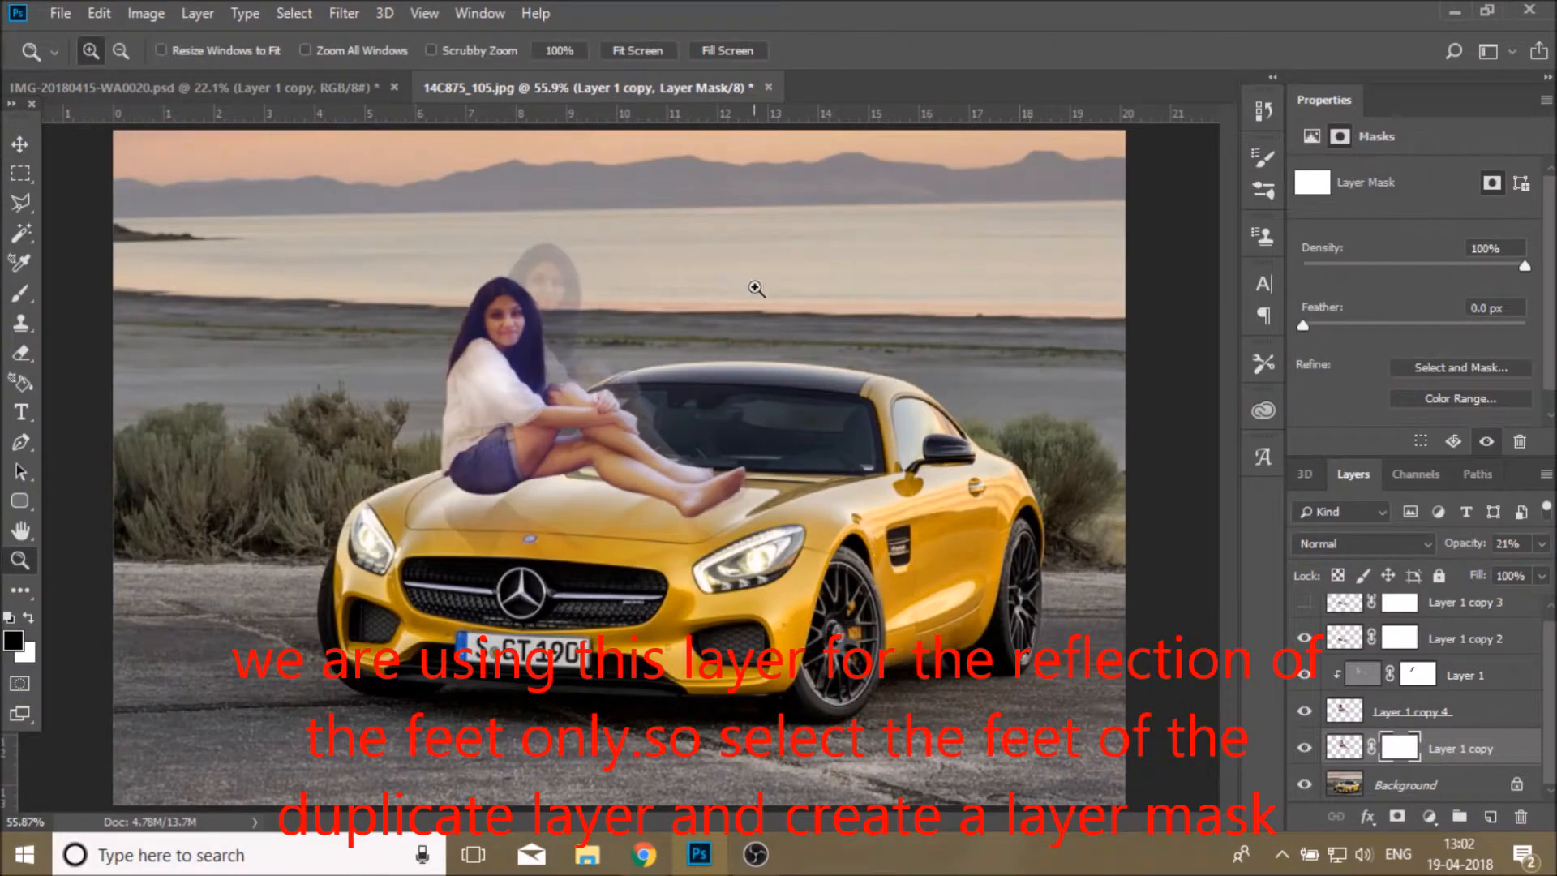
left_click(744, 513)
left_click(744, 512)
left_click(743, 512)
left_click(790, 531)
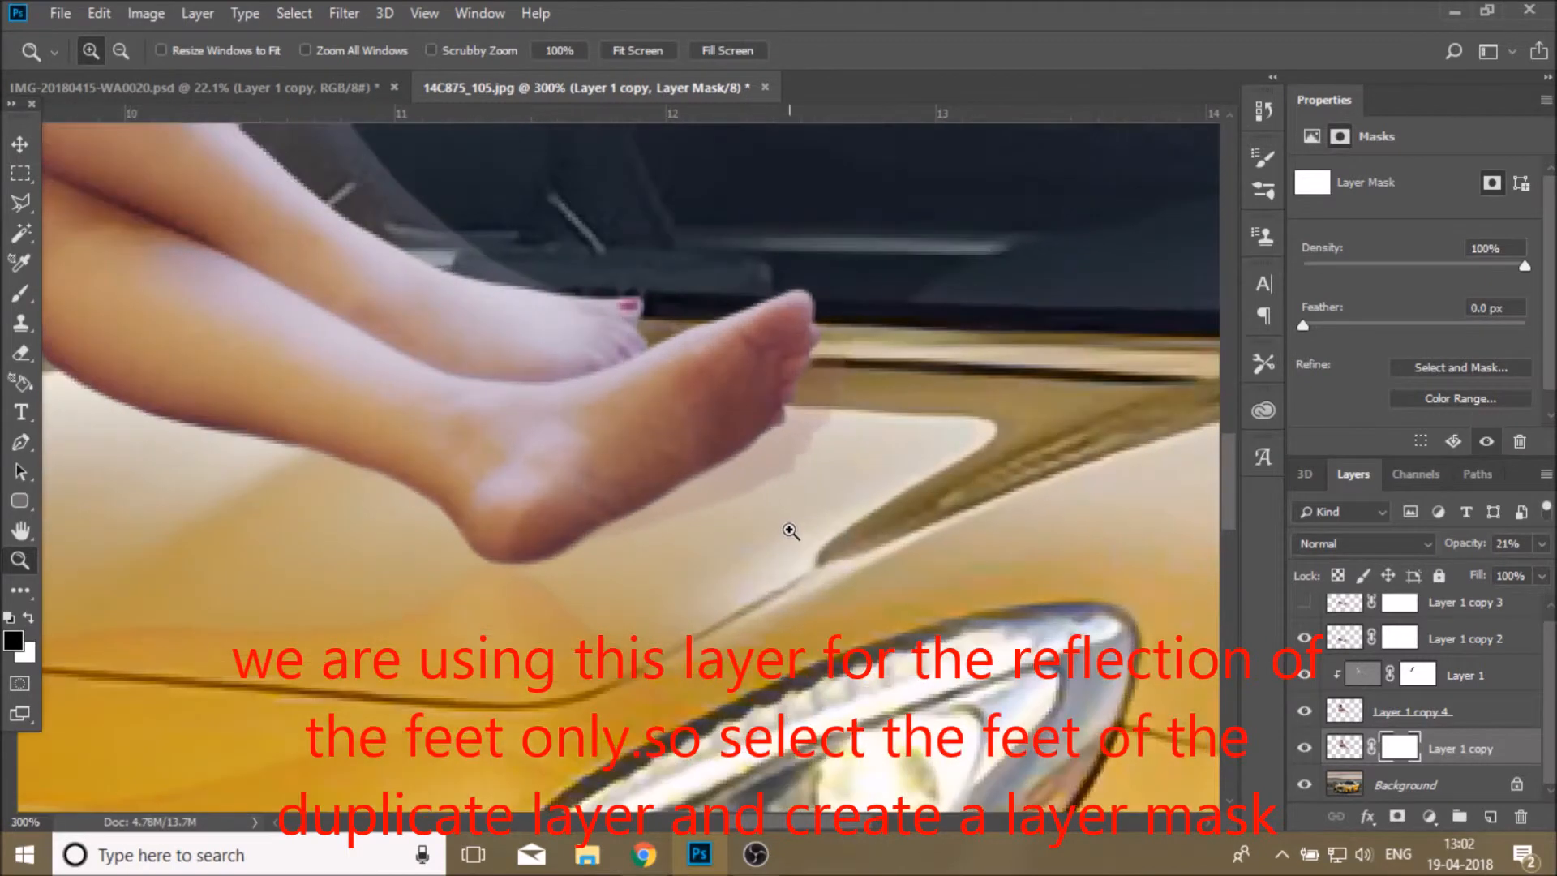
right_click(1406, 754)
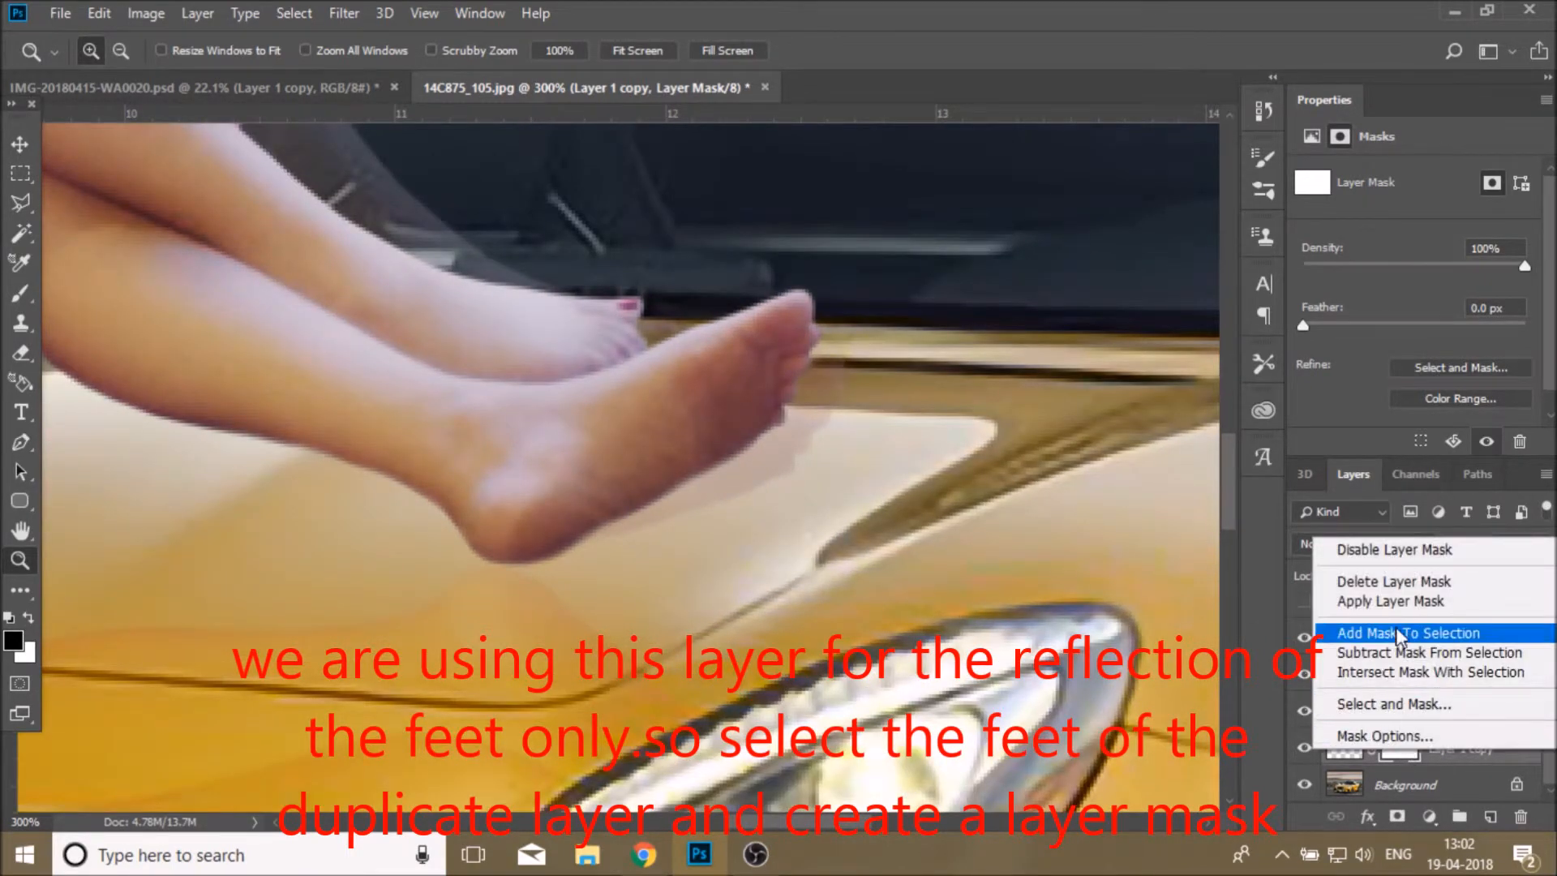
left_click(1379, 577)
Outline the foot's reflection on the bonnet with the Polygonal Lasso and mask Layer 1 copy to that selection
left_click(21, 202)
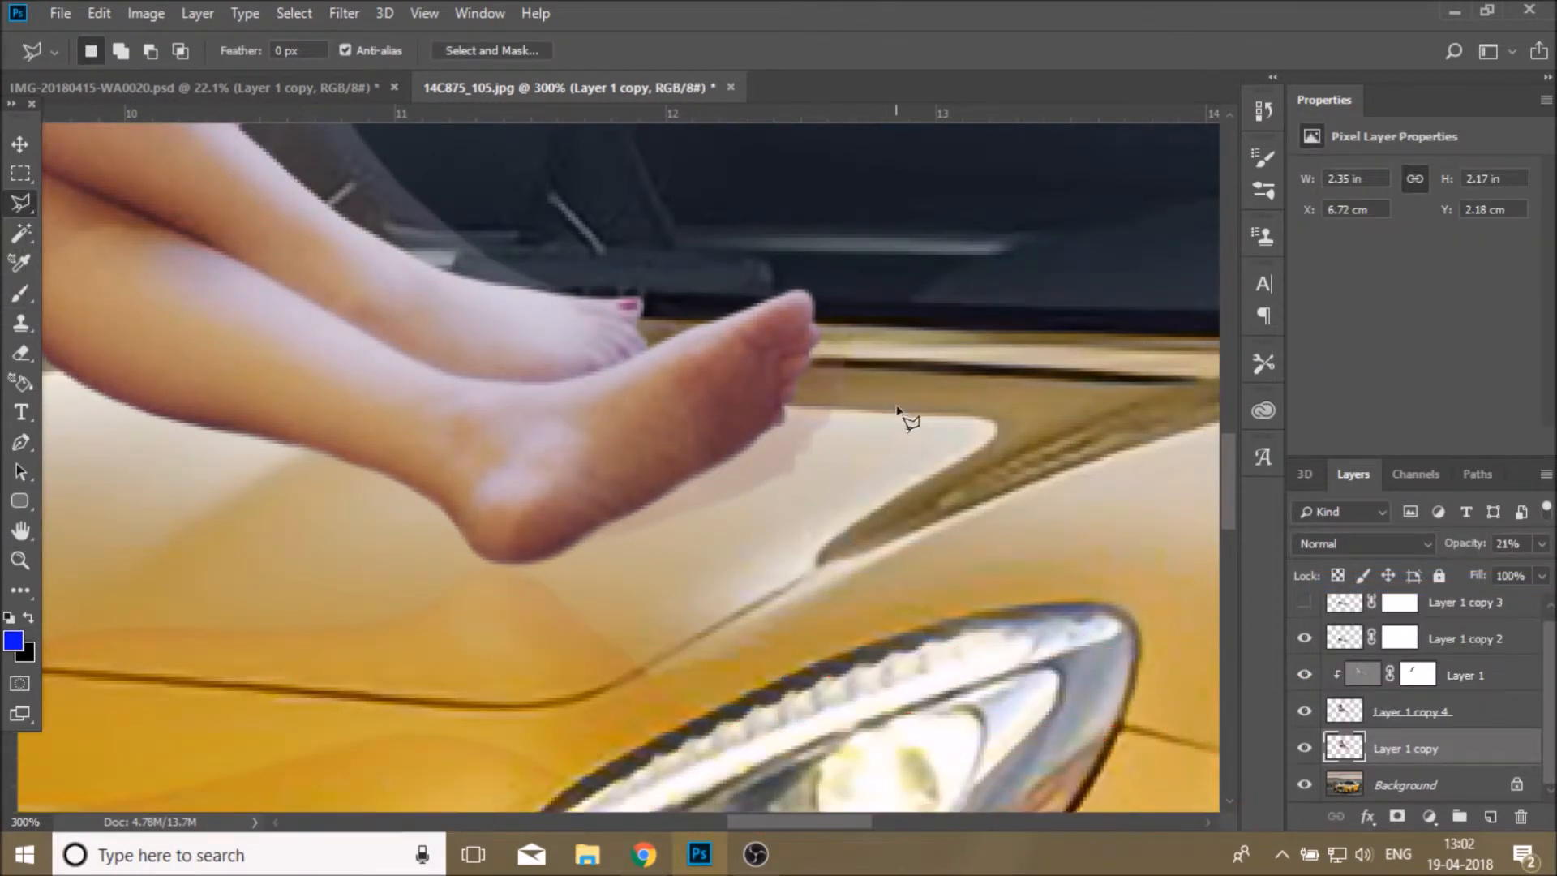
left_click(749, 408)
left_click(586, 491)
left_click(539, 613)
left_click(833, 593)
left_click(961, 481)
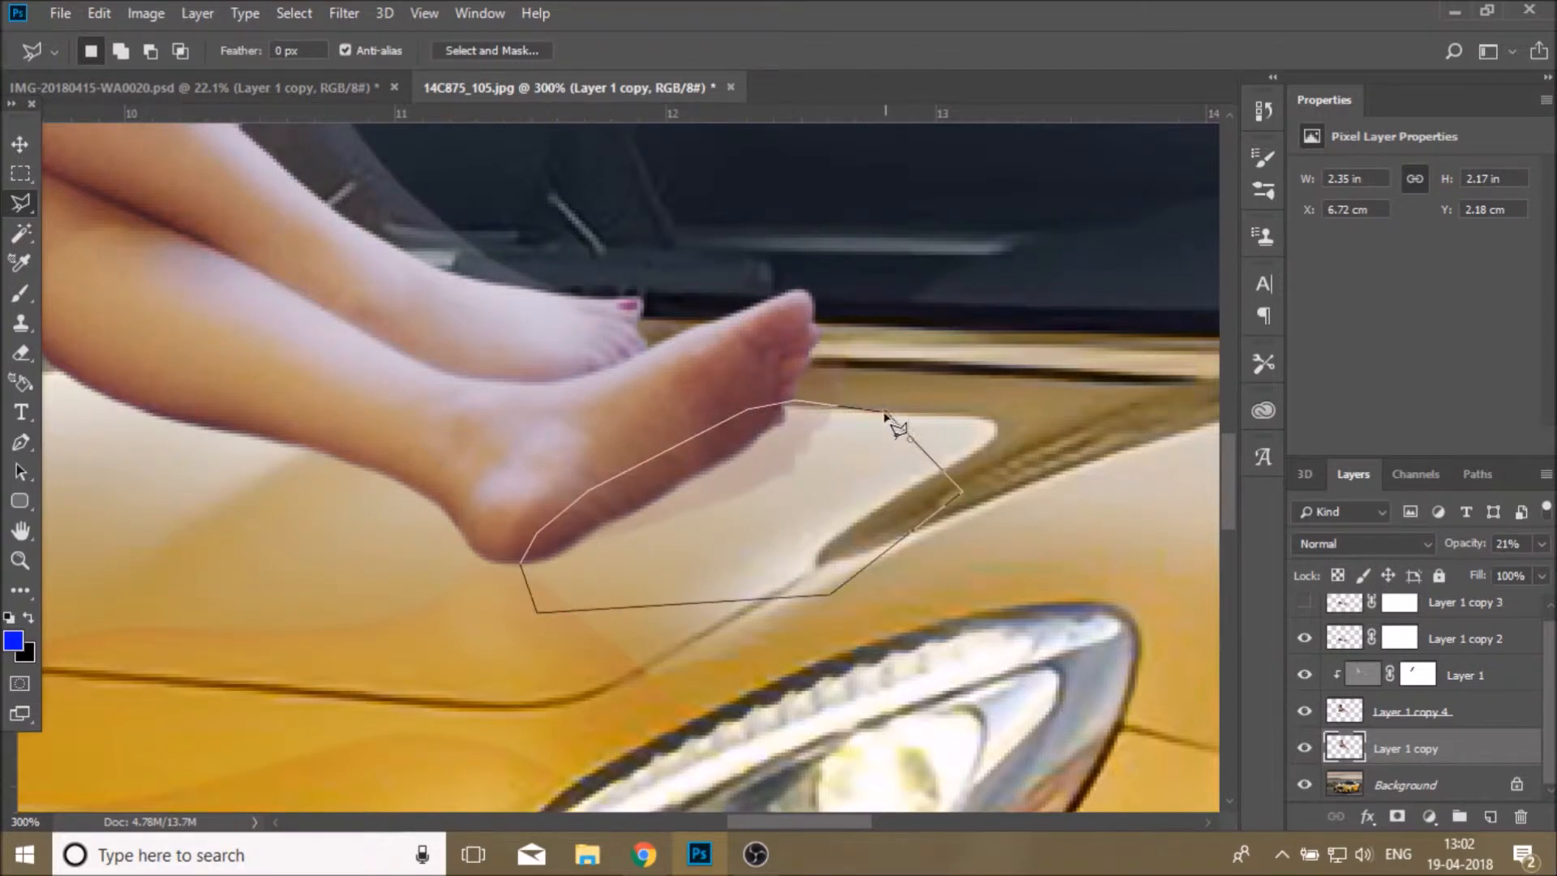
scroll(887, 416, "right", 2)
left_click(733, 411)
left_click(1396, 816)
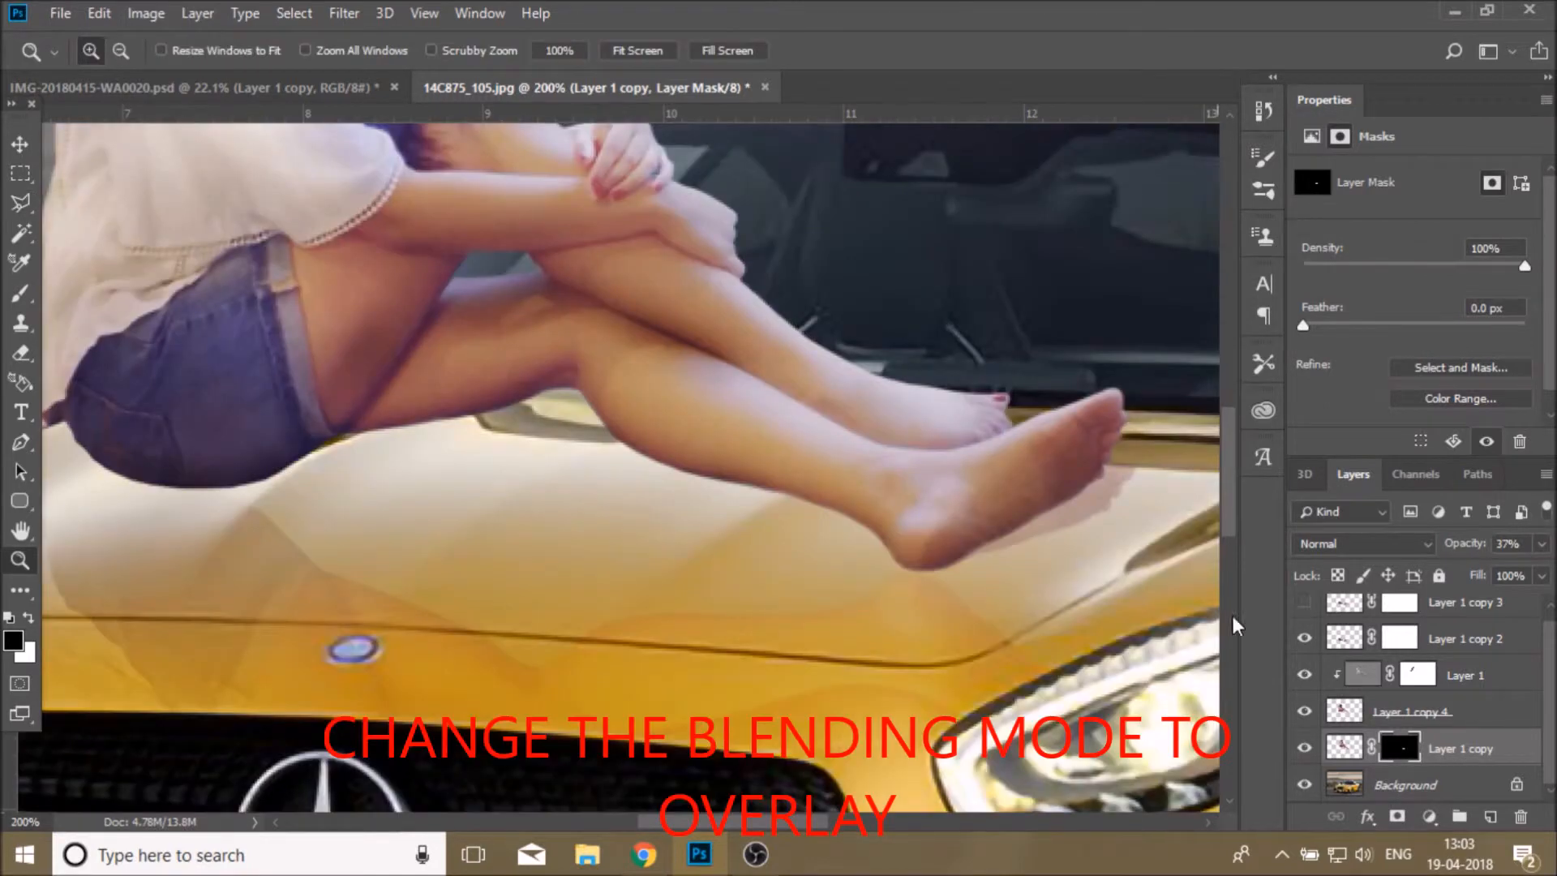
Set Layer 1 copy's blend mode to Overlay and its opacity to 80%
left_click(1362, 543)
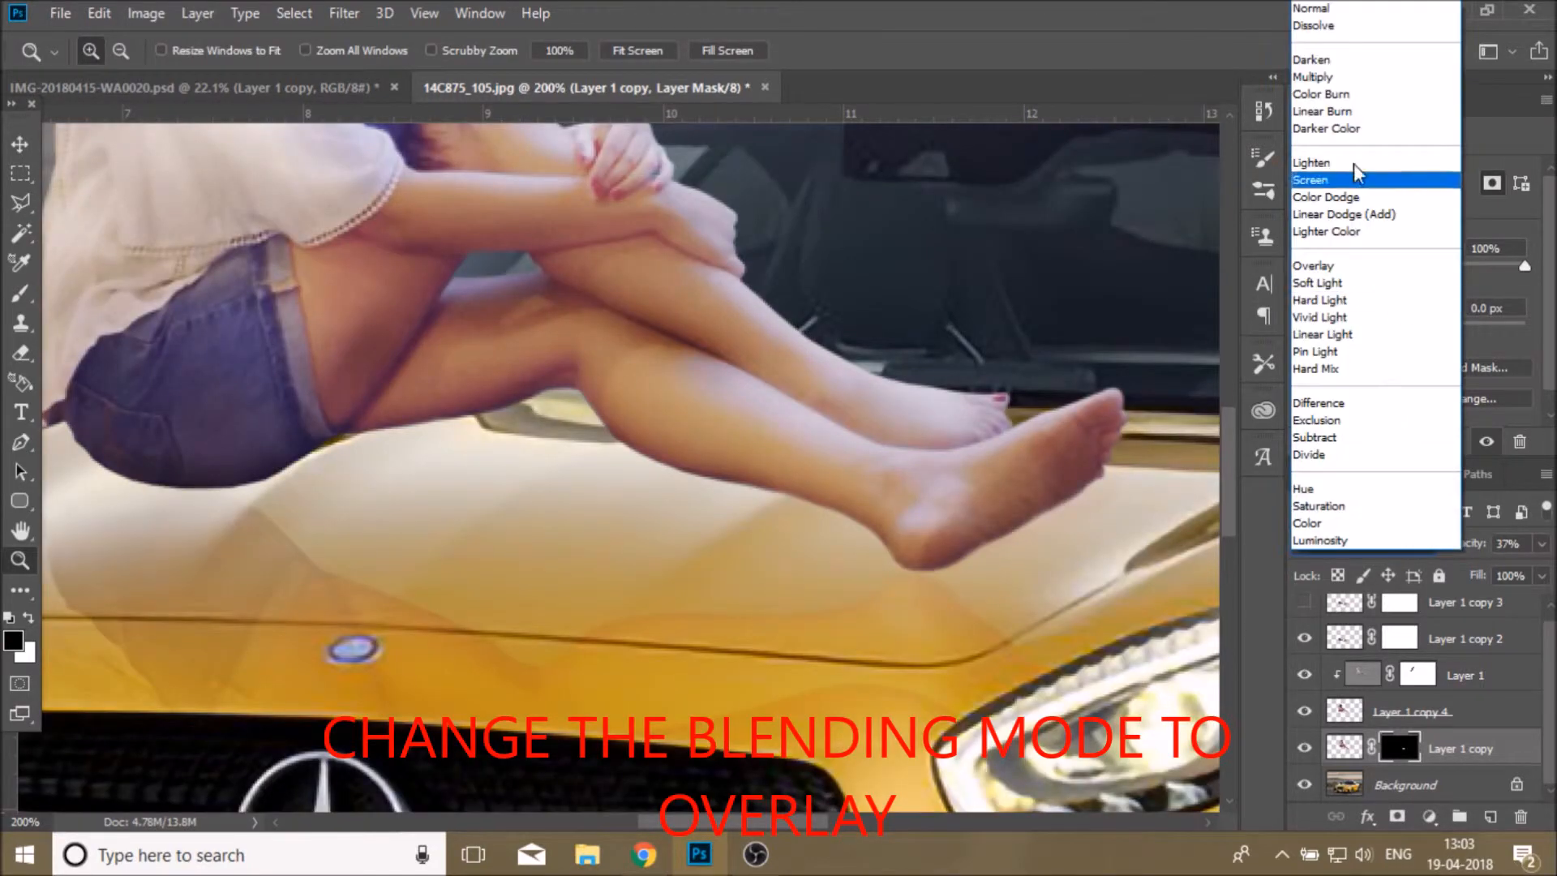
left_click(1378, 260)
left_click(1539, 544)
left_click(1514, 571)
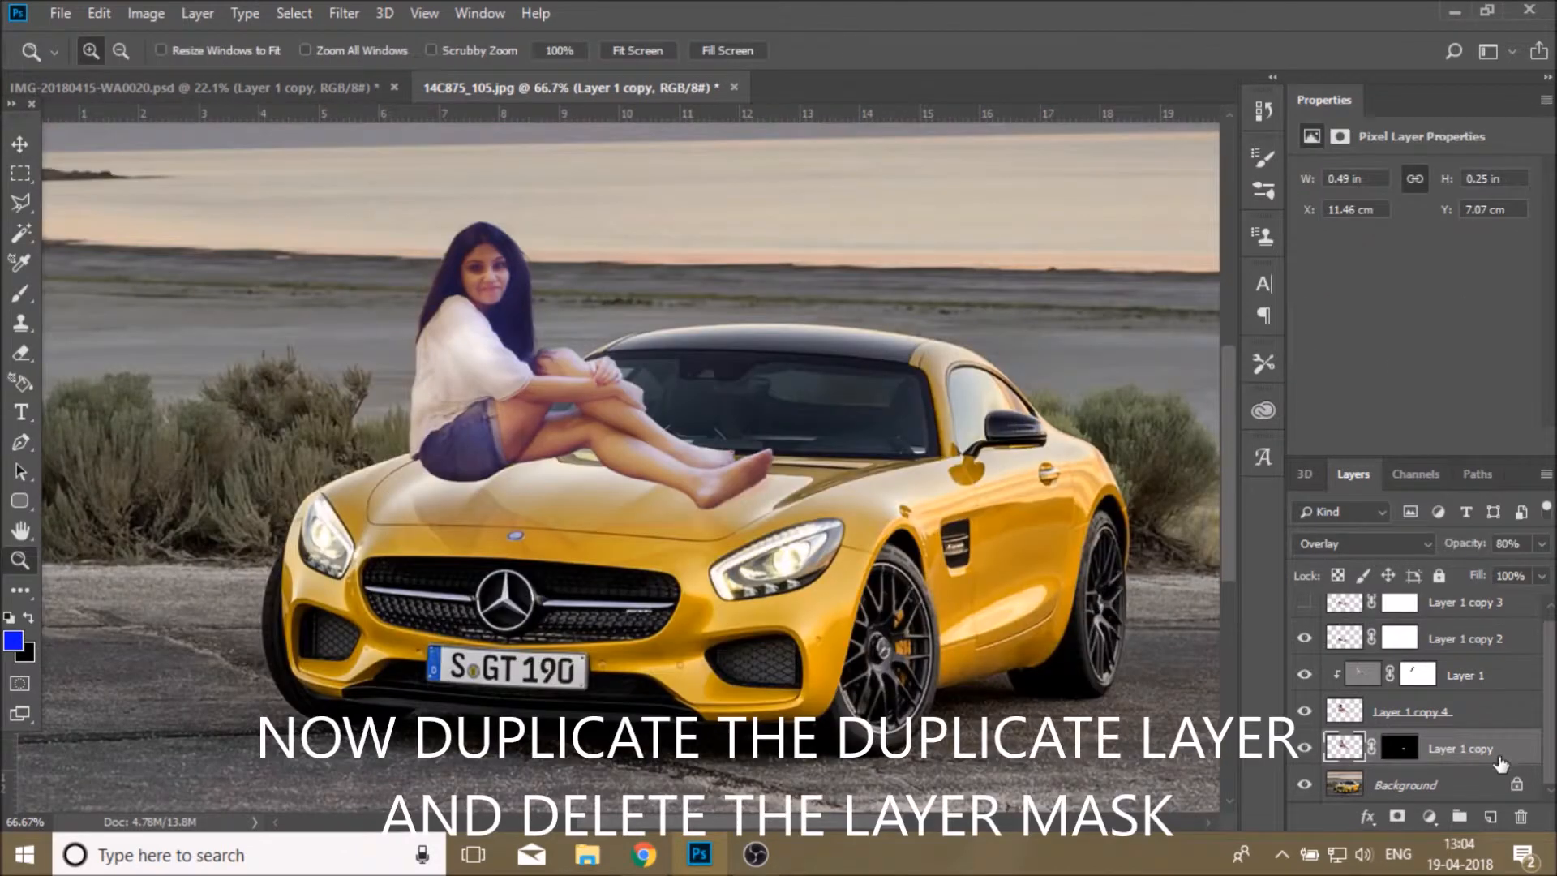
Duplicate Layer 1 copy and delete the duplicate's layer mask
left_click_drag(1492, 750, 1491, 817)
left_click(1400, 748)
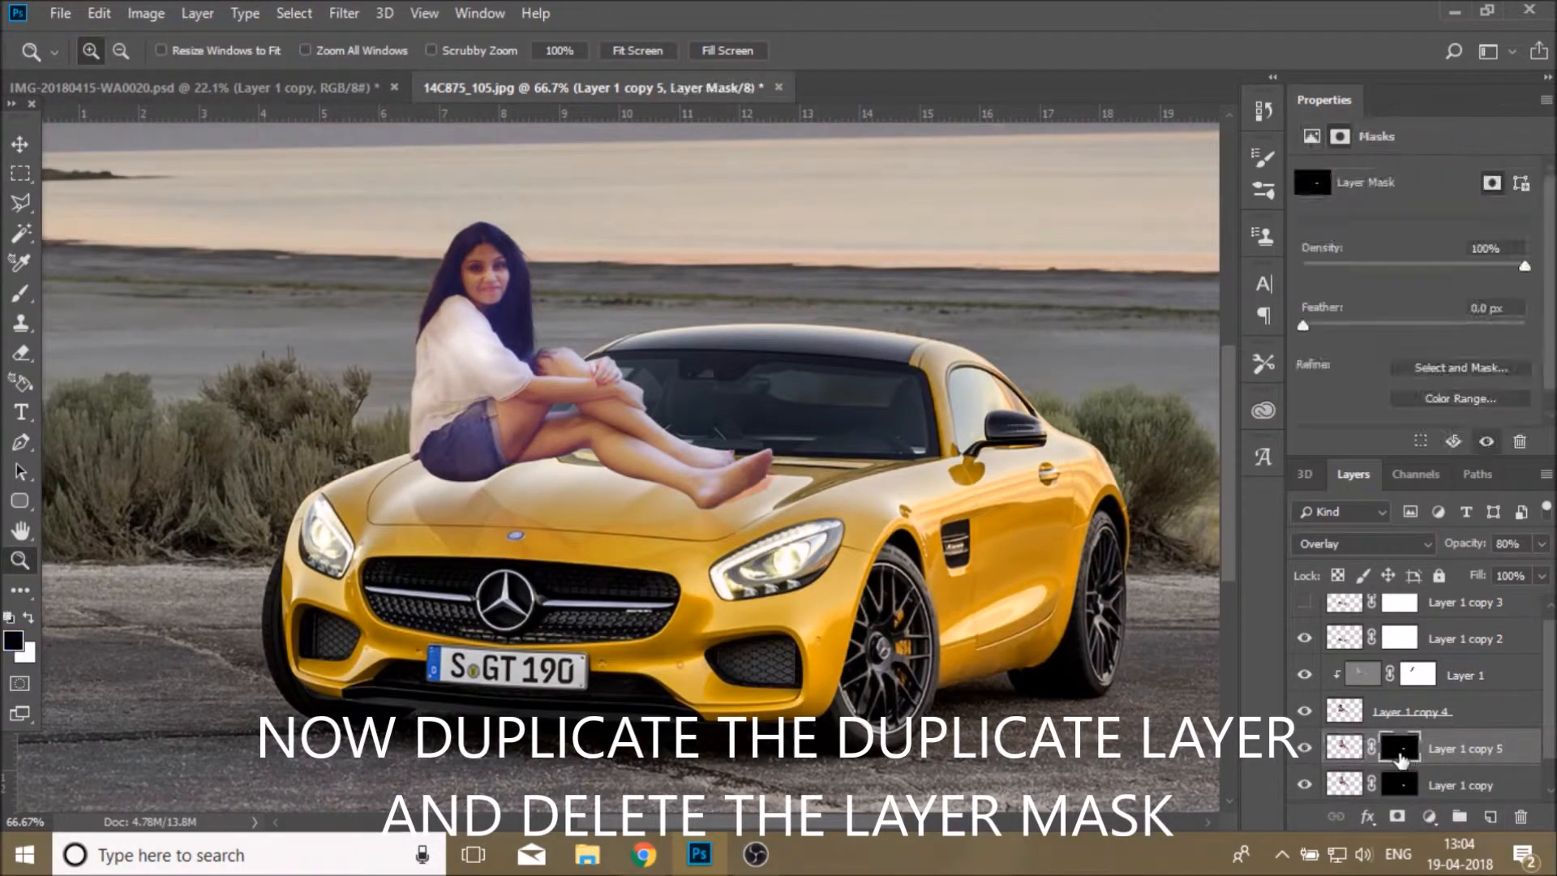
right_click(1399, 750)
left_click(1370, 584)
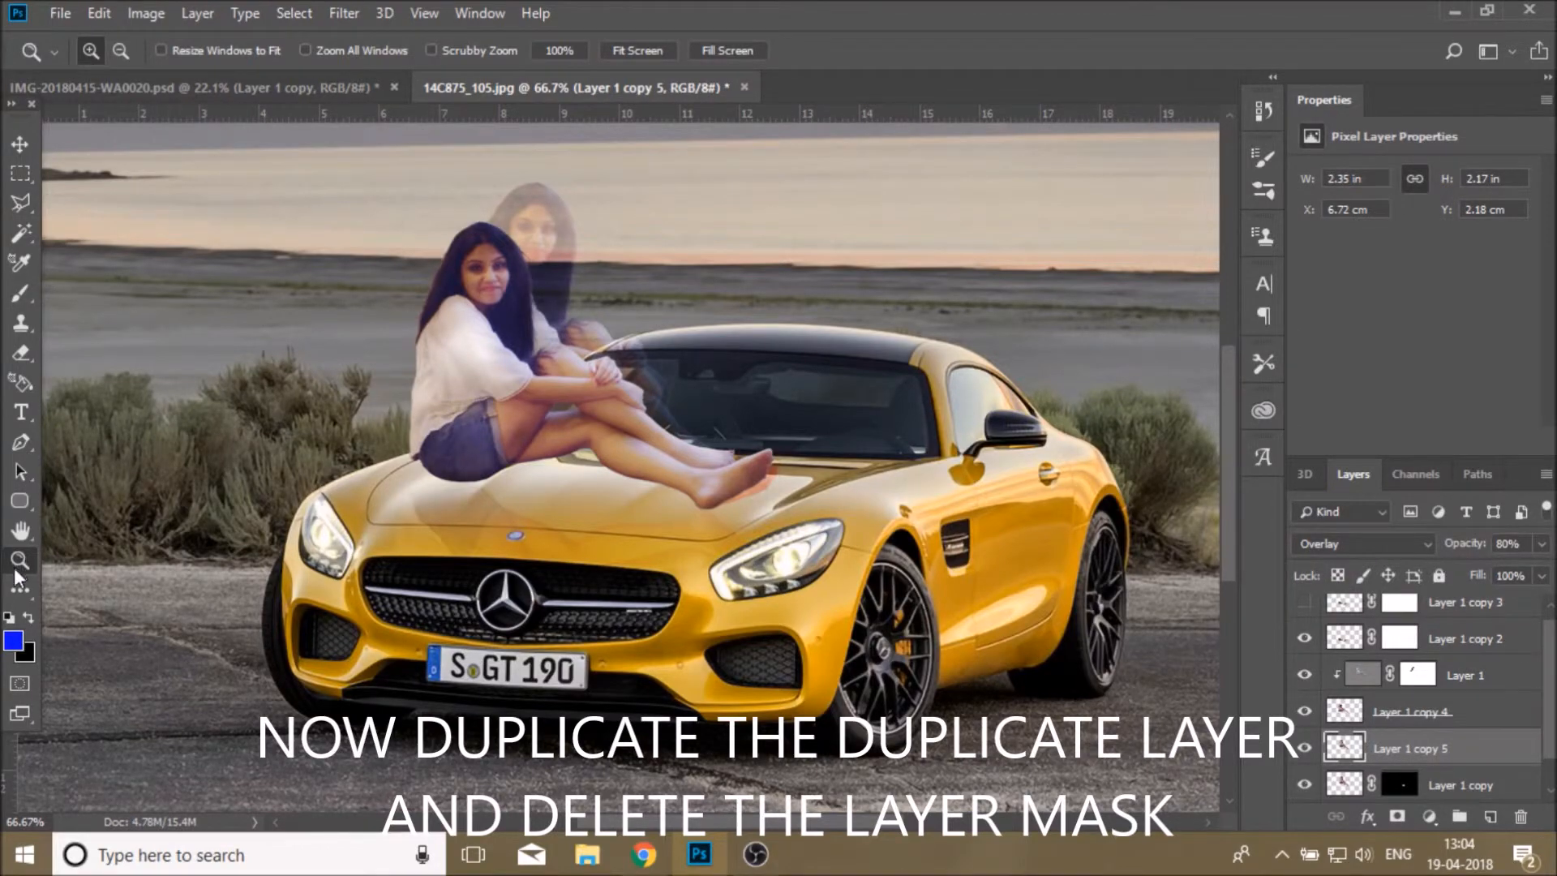
Move Layer 1 copy 5 down over the bonnet and flip it vertically with Free Transform
left_click(516, 514)
key("v")
left_click_drag(621, 235, 664, 508)
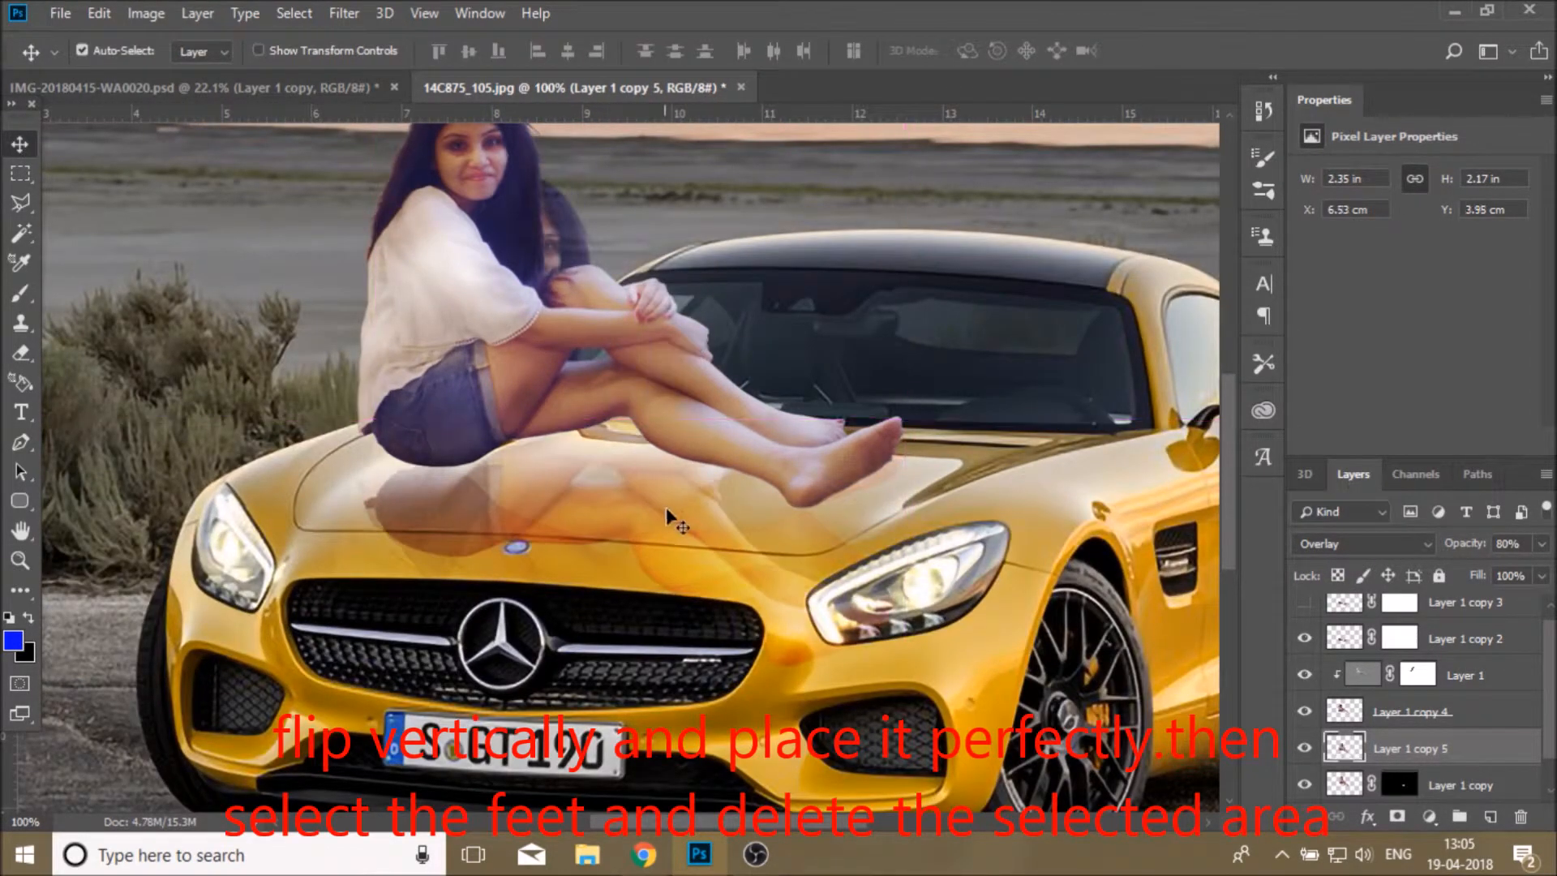
left_click(22, 565)
left_click(536, 524)
left_click(536, 525)
left_click(120, 50)
left_click(790, 368)
left_click(796, 372)
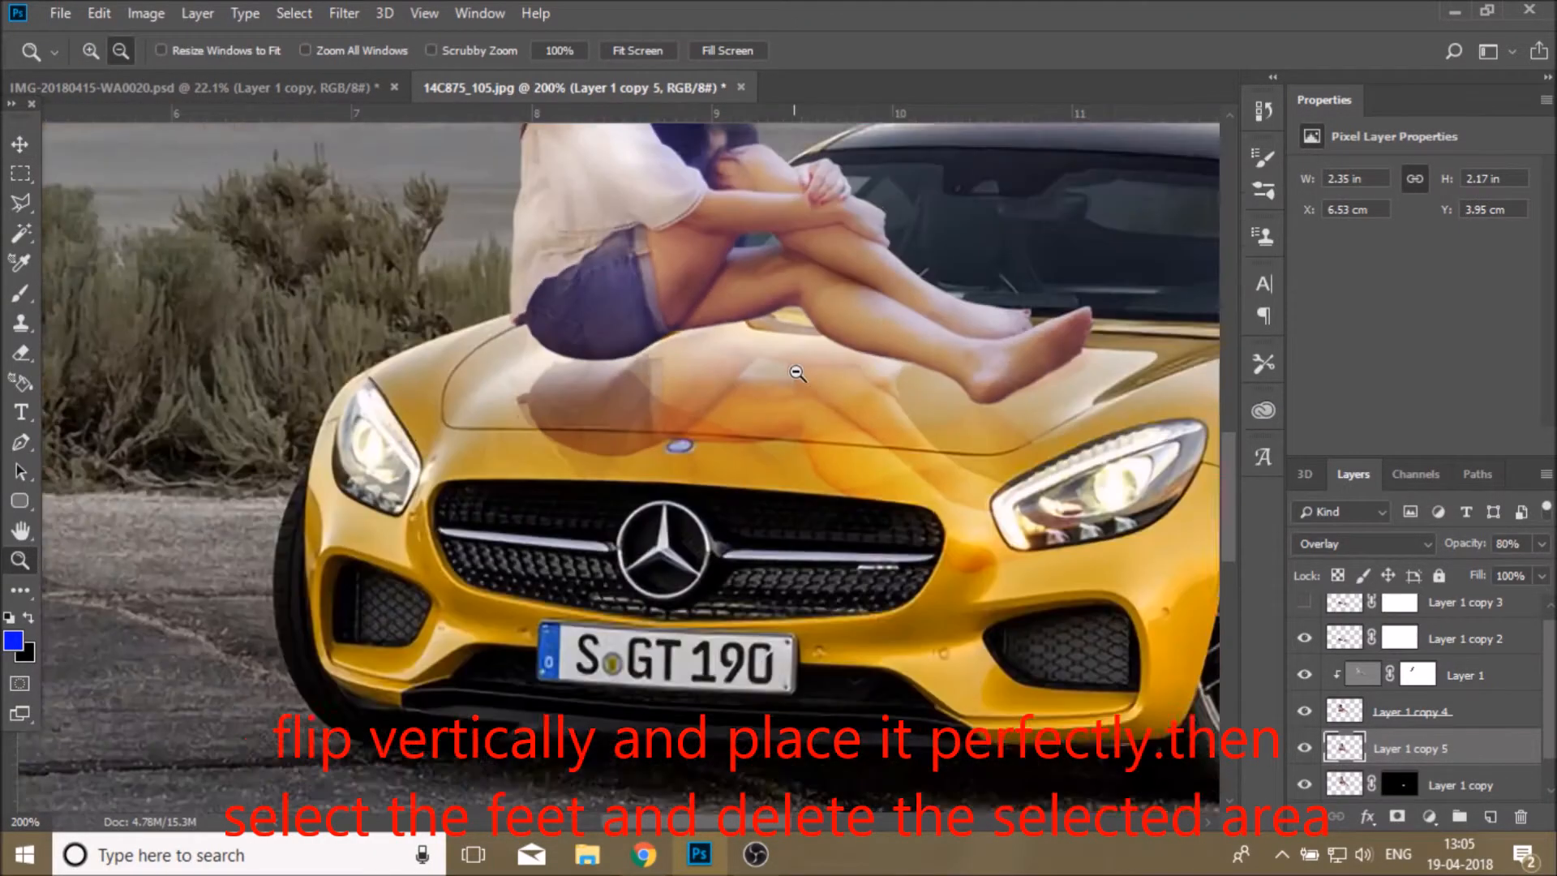
key("ctrl+t")
right_click(796, 365)
left_click(859, 663)
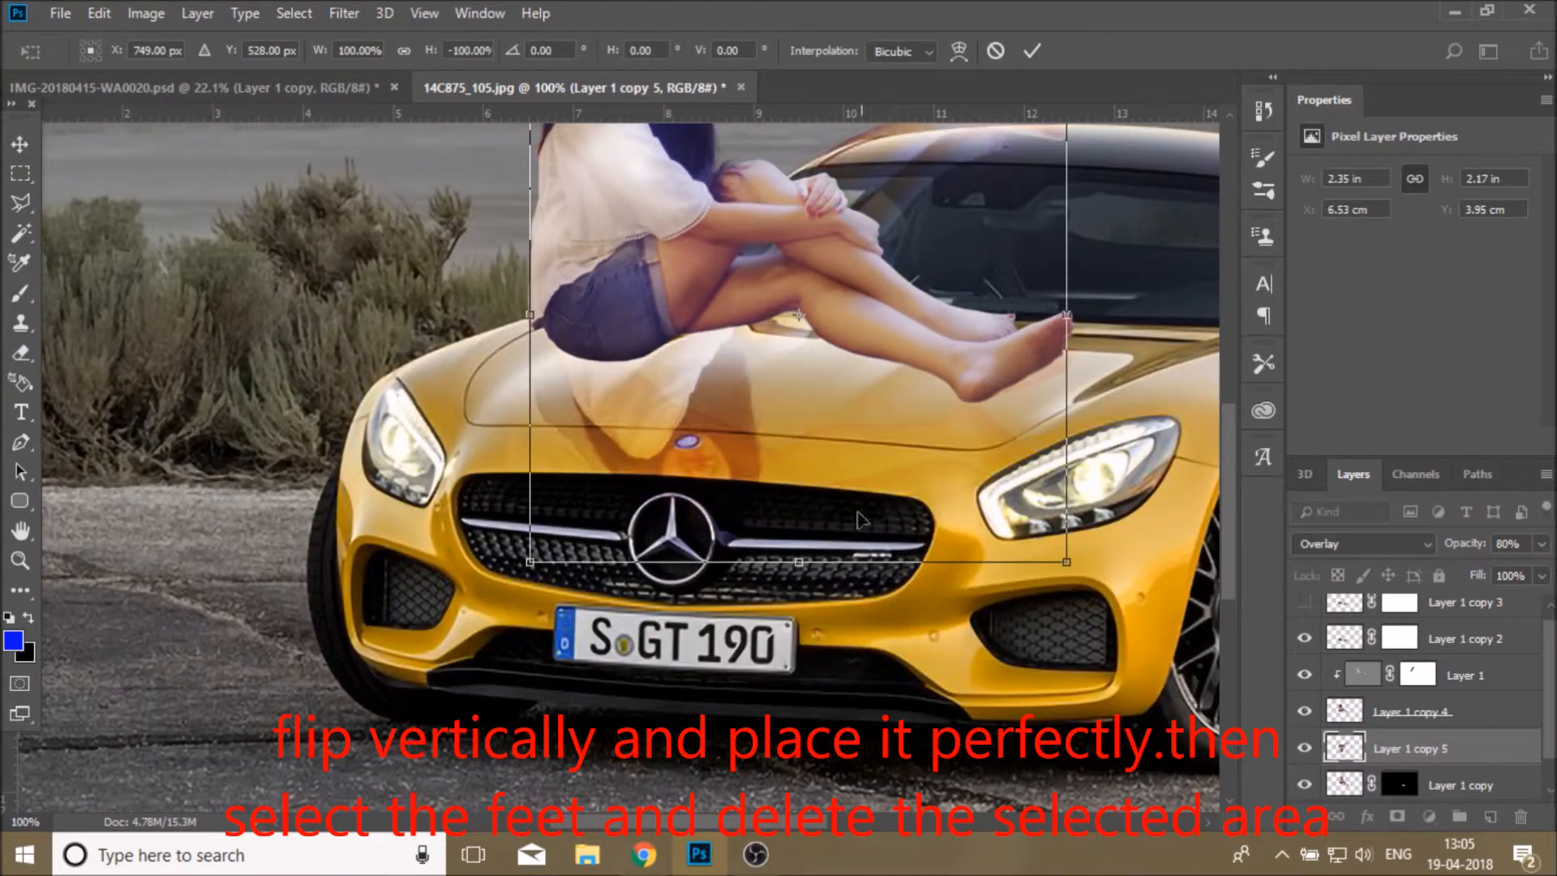
Rotate the flipped copy to about -151.5°, place it on the bonnet beneath the model, and hide Layer 1 copy 2
left_click_drag(696, 386, 666, 579)
mouse_move(559, 417)
left_mouse_down()
mouse_move(582, 440)
mouse_move(577, 398)
mouse_move(588, 413)
left_mouse_up()
left_click_drag(1135, 231, 1200, 426)
left_click_drag(911, 445, 849, 480)
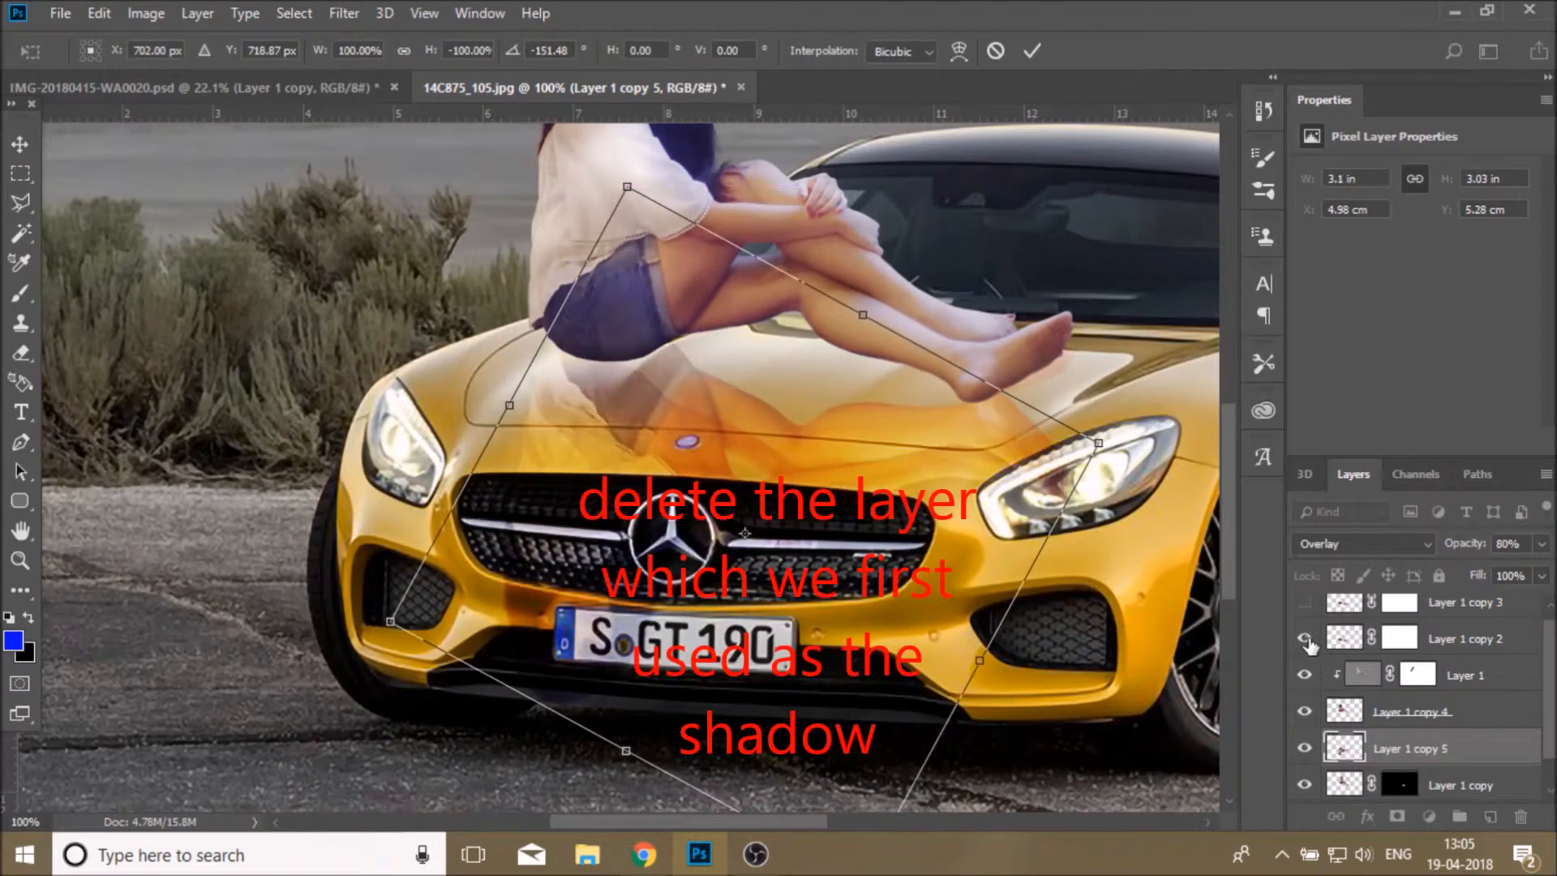
left_click(1031, 52)
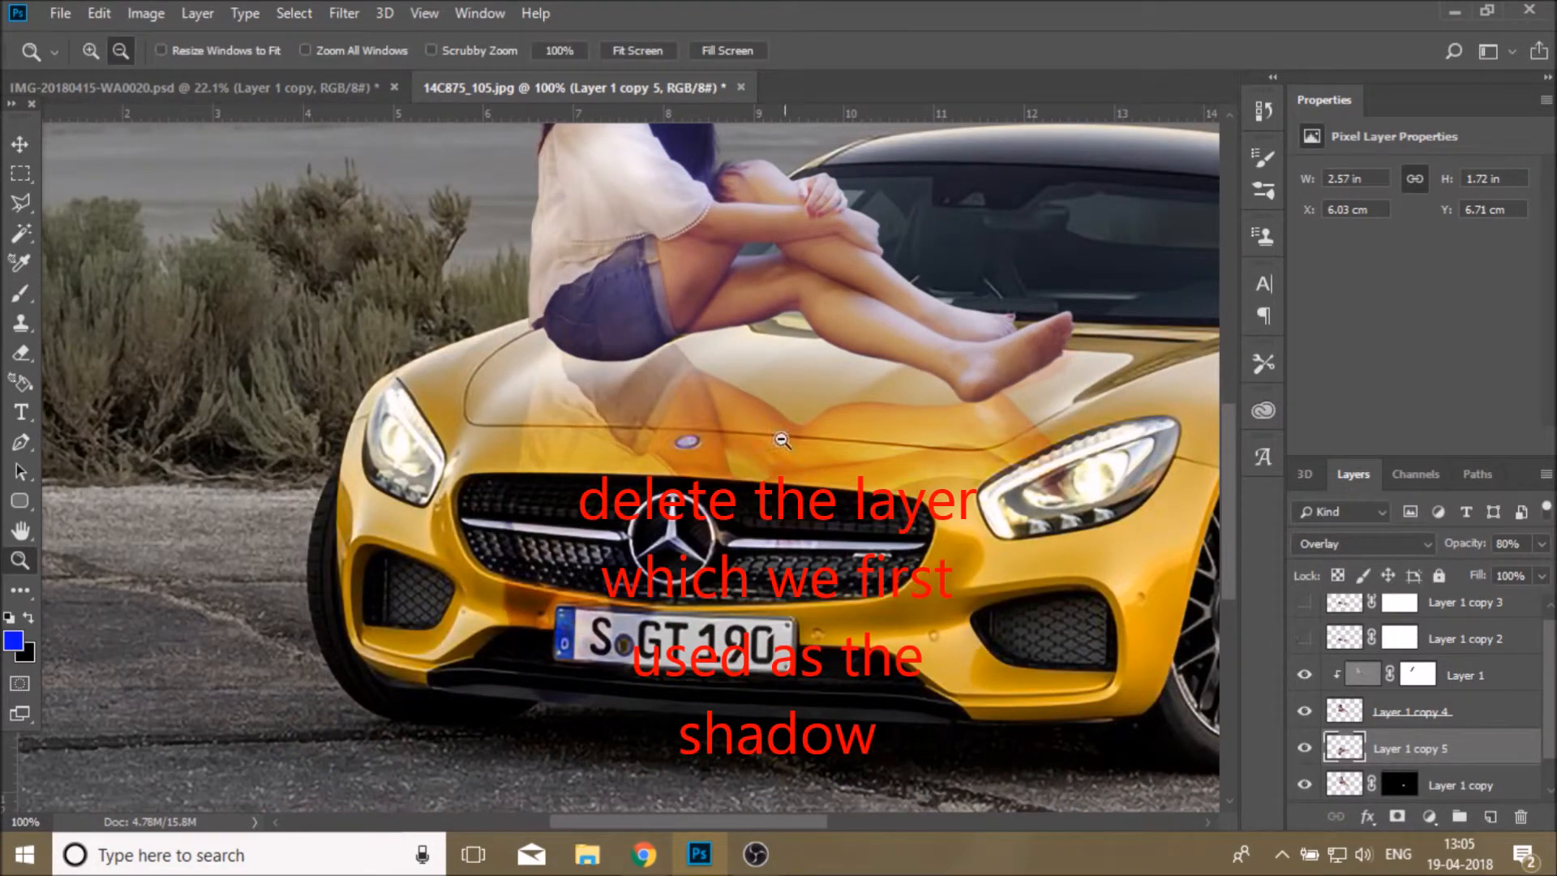
Shift the flipped copy slightly and rotate it counter-clockwise so its legs follow the model's legs
left_click(23, 145)
mouse_move(750, 415)
left_mouse_down()
mouse_move(912, 493)
mouse_move(762, 430)
left_mouse_up()
left_click_drag(1433, 756, 1431, 660)
left_click_drag(668, 409, 670, 410)
key("ctrl+[")
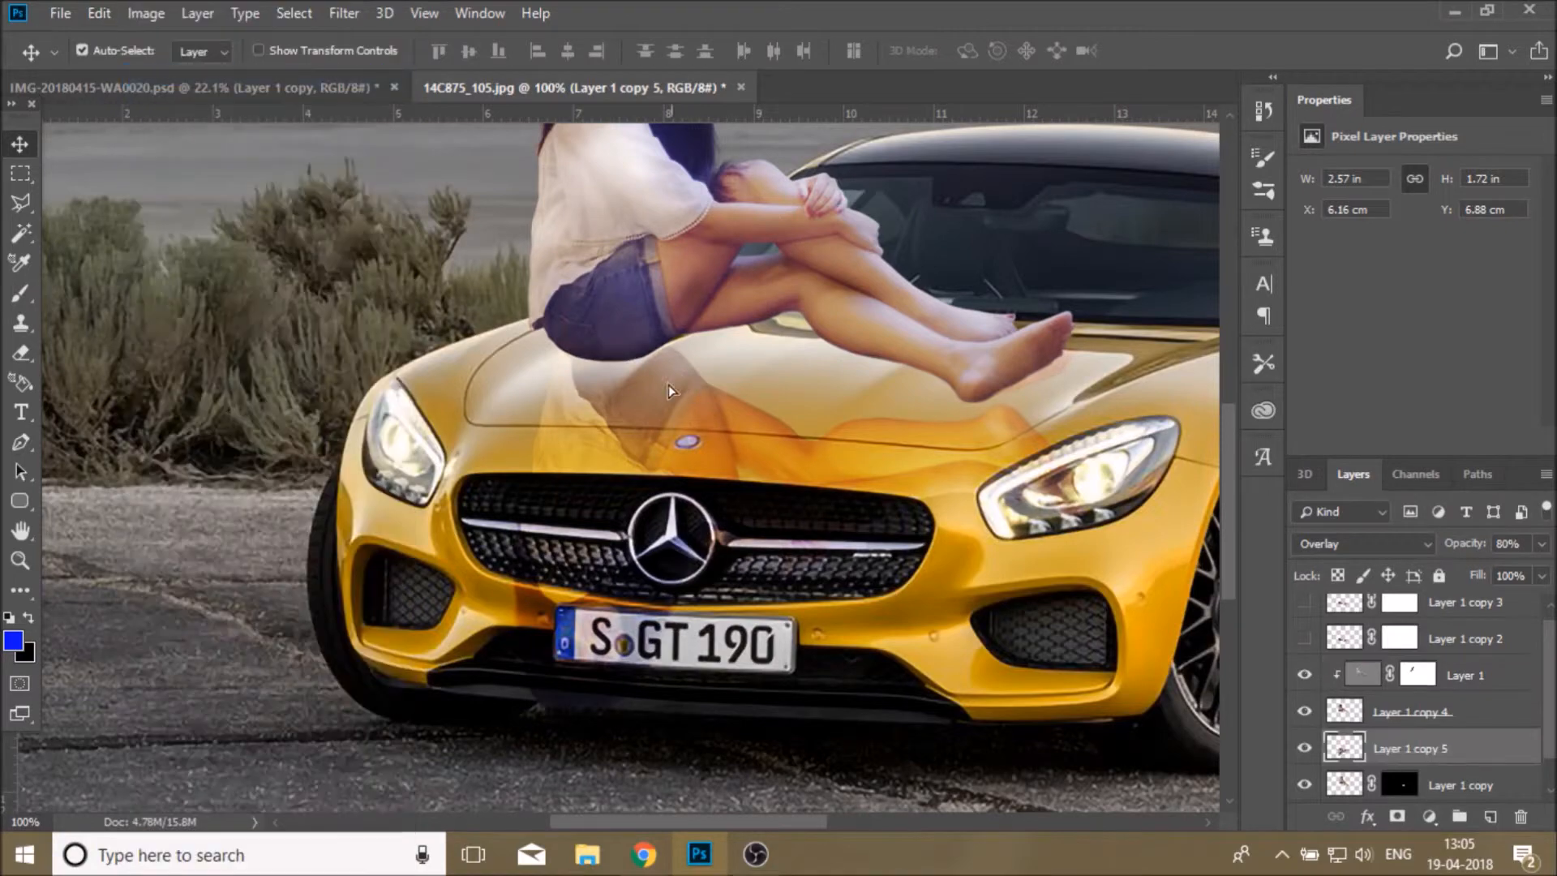
key("ctrl+t")
left_click_drag(759, 478, 769, 424)
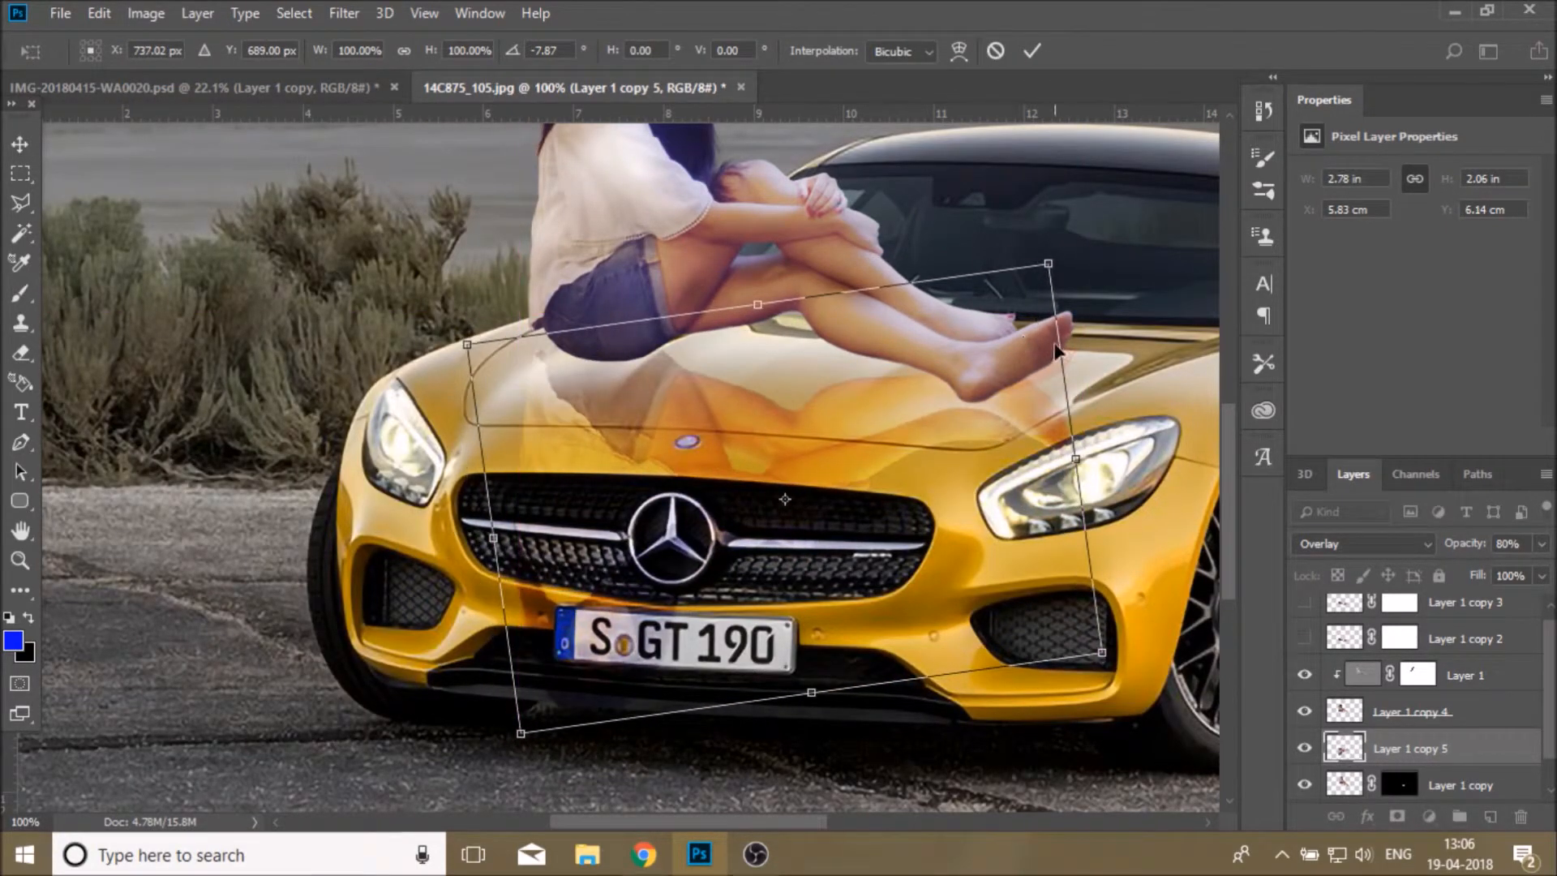
key("Return")
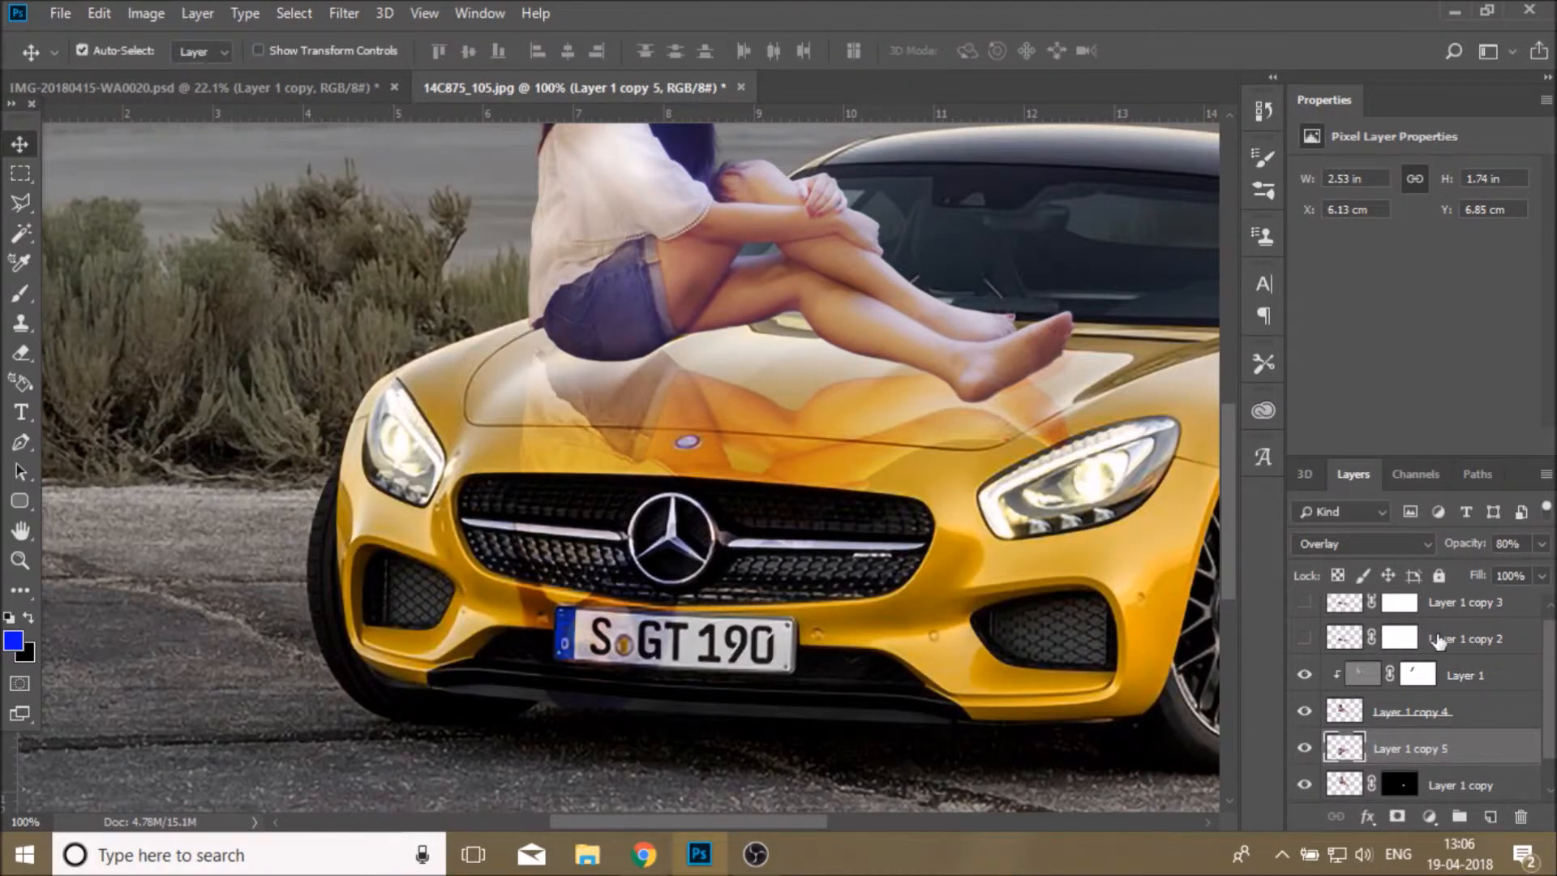
Fine-tune the flipped copy's angle with a further rotation of about -1.9°
key("l")
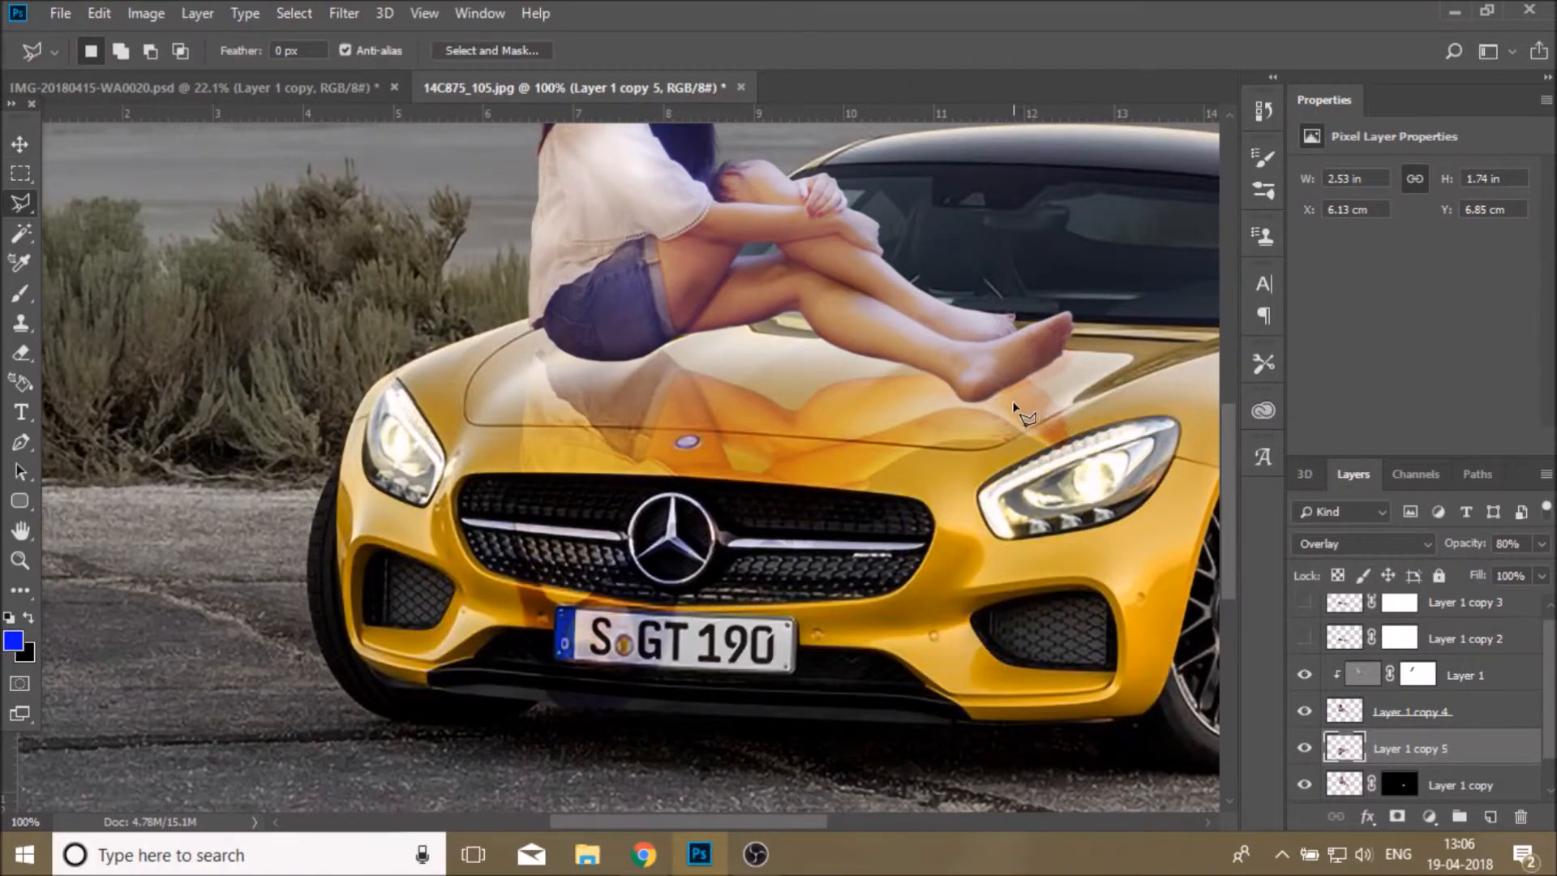
key("v")
key("ctrl+t")
left_click_drag(1096, 317, 1092, 306)
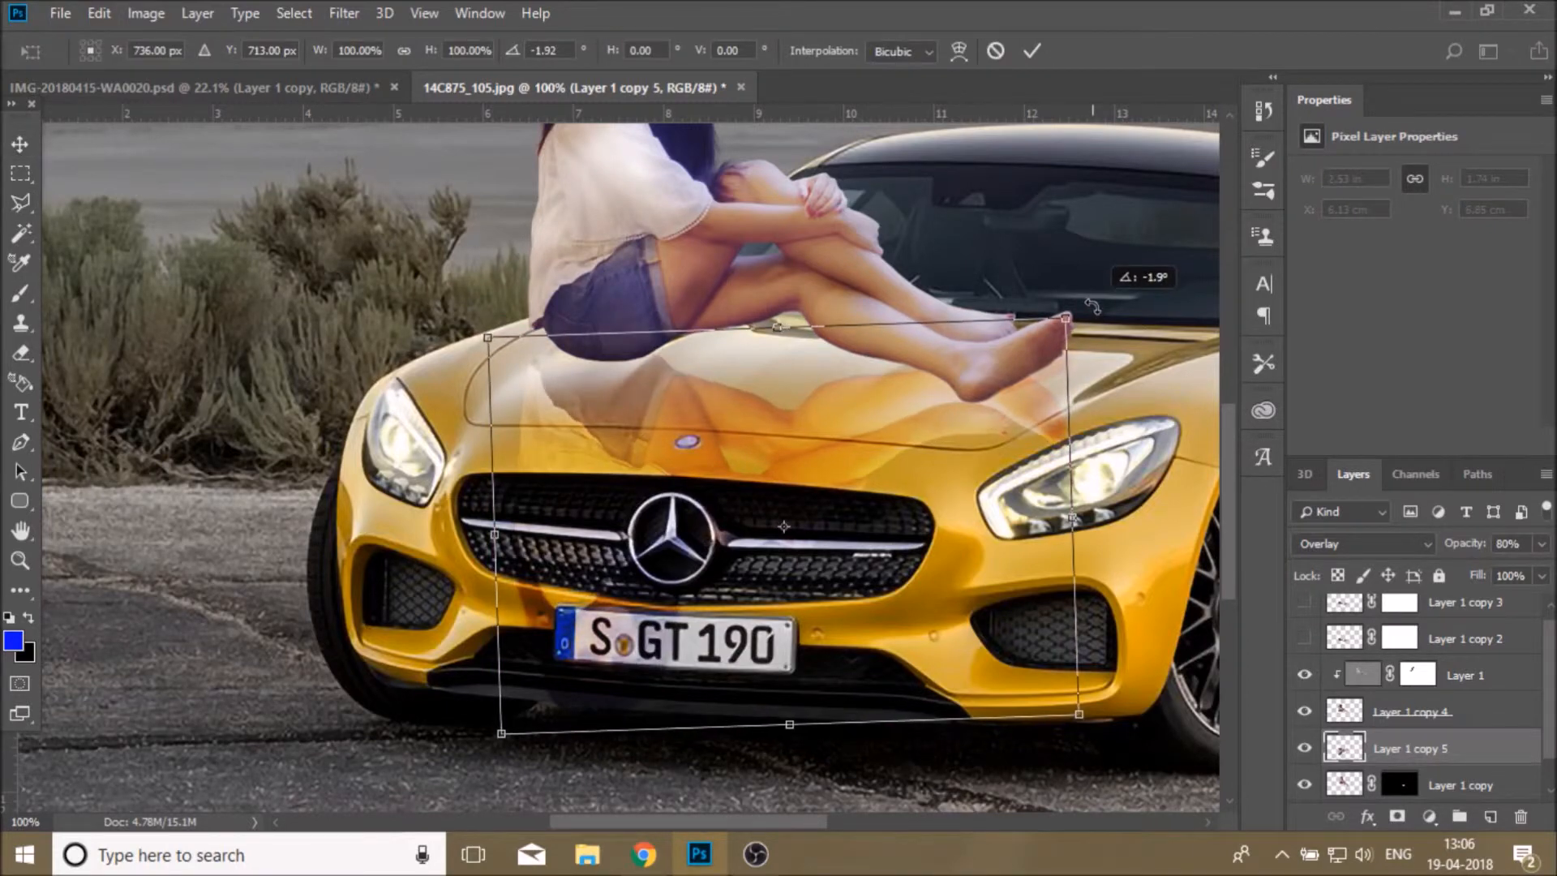
Select the flipped copy's foot near the headlight with the Polygonal Lasso, delete it, and deselect
key("l")
left_click(681, 326)
left_click(1068, 448)
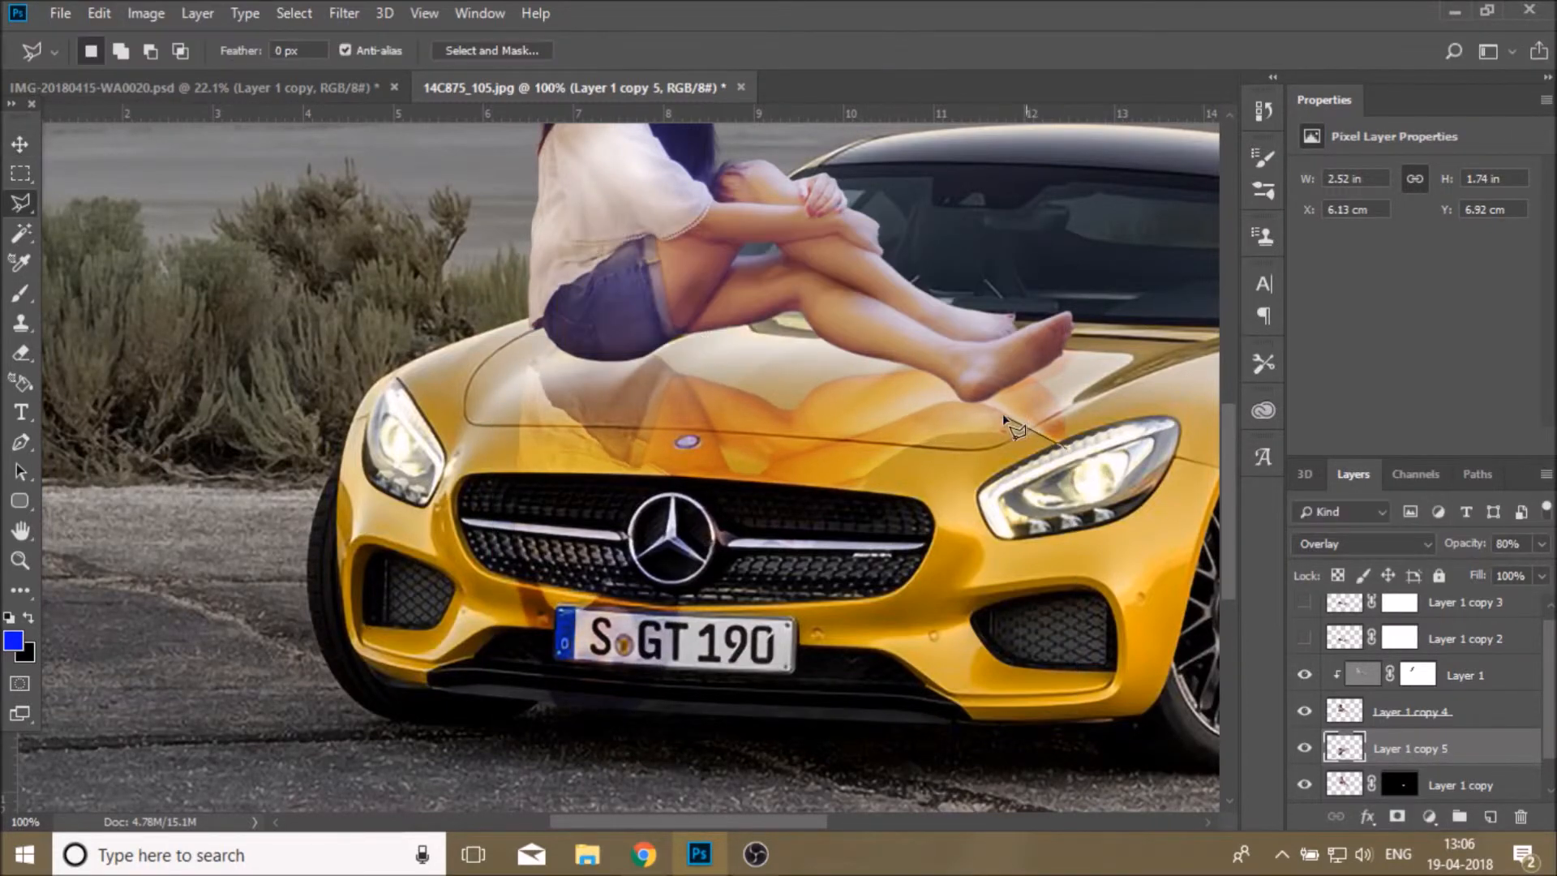
left_click(976, 378)
left_click(1024, 355)
left_click(1044, 356)
left_click(1067, 447)
key("Delete")
key("ctrl+d")
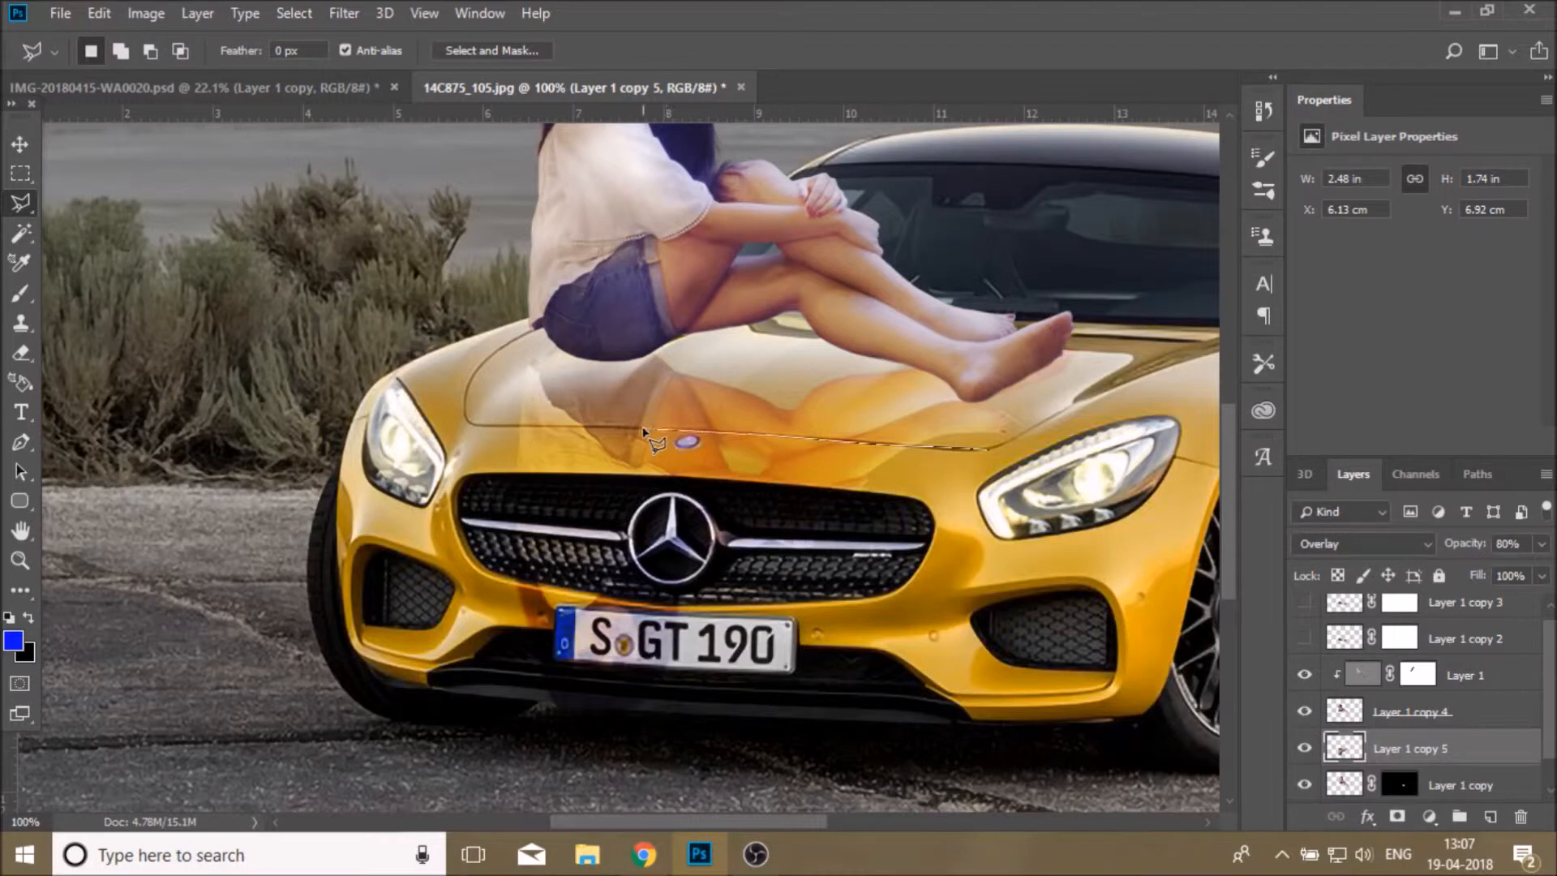
Outline the bonnet area above its front panel line with the Polygonal Lasso and mask Layer 1 copy 5 to it
left_click(512, 425)
left_click(457, 398)
left_click(506, 309)
left_click(580, 295)
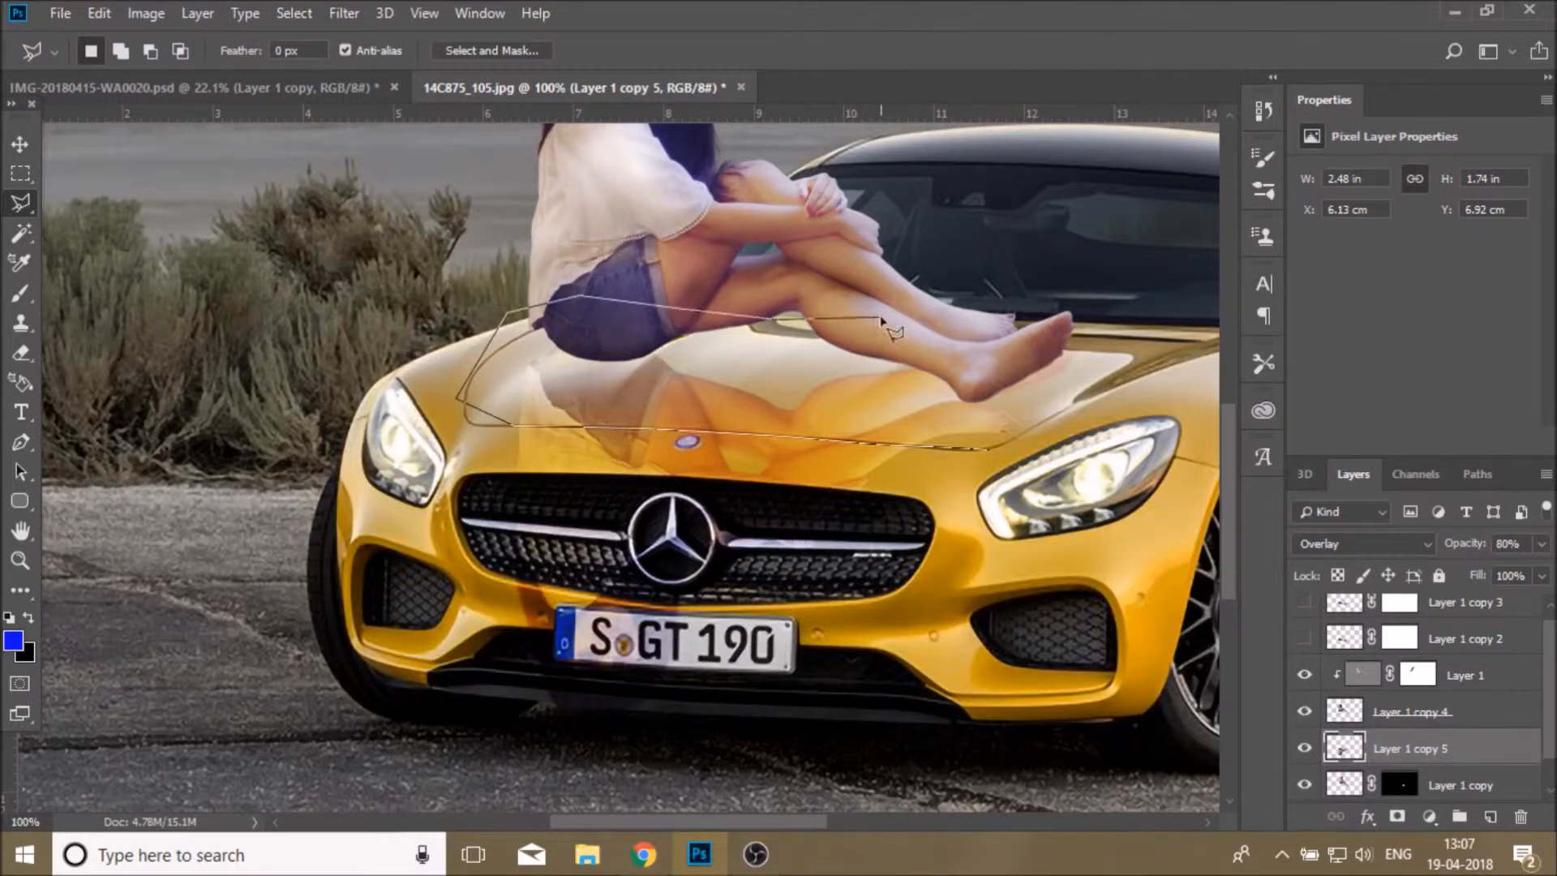
left_click(1023, 331)
left_click(989, 447)
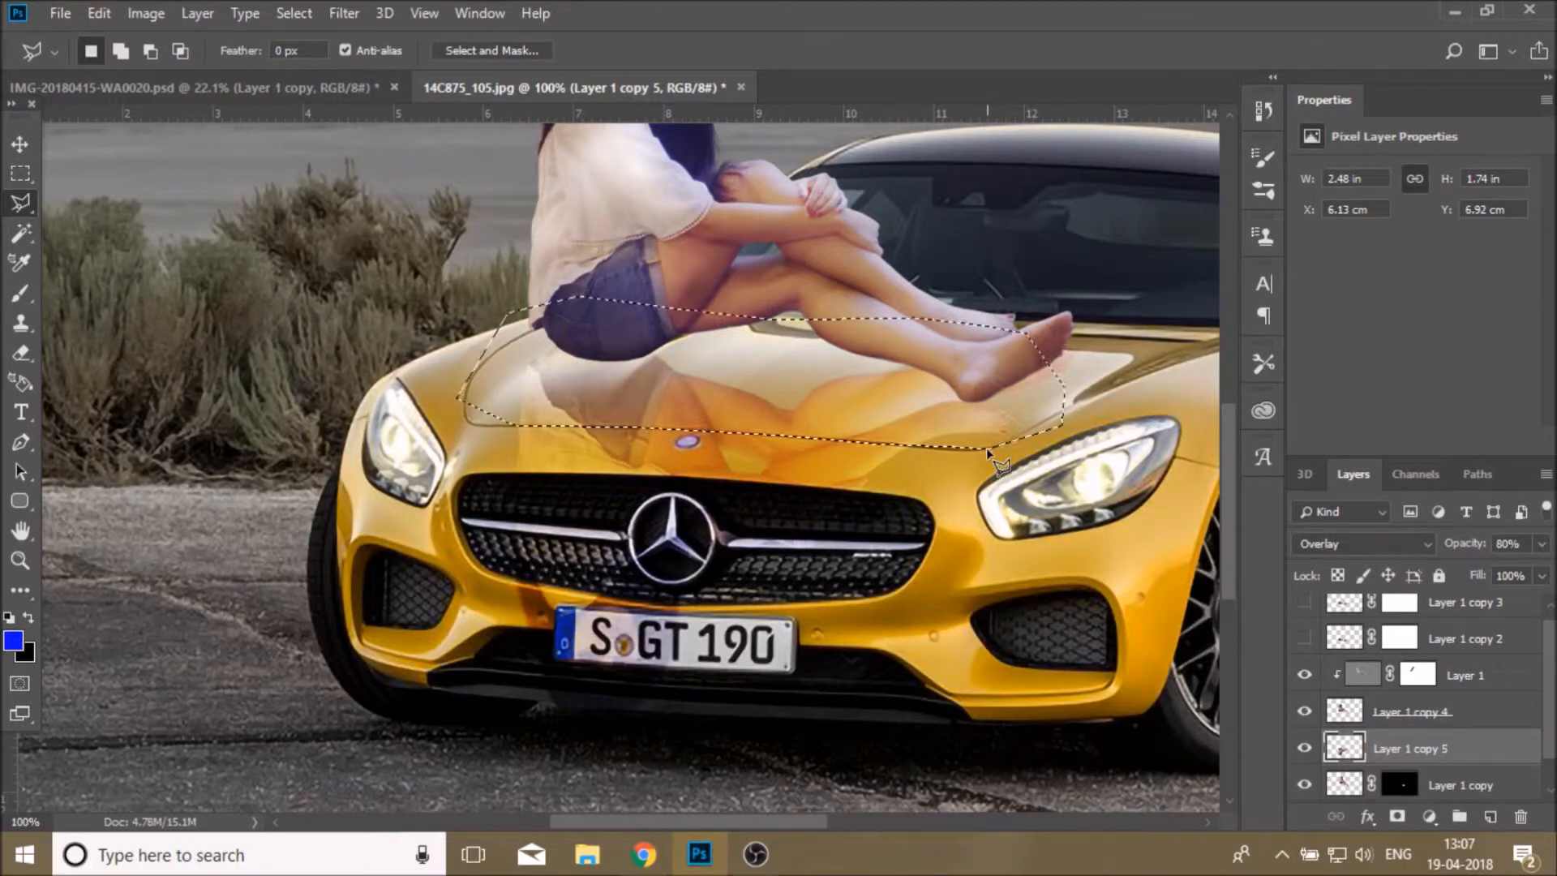
left_click(1396, 816)
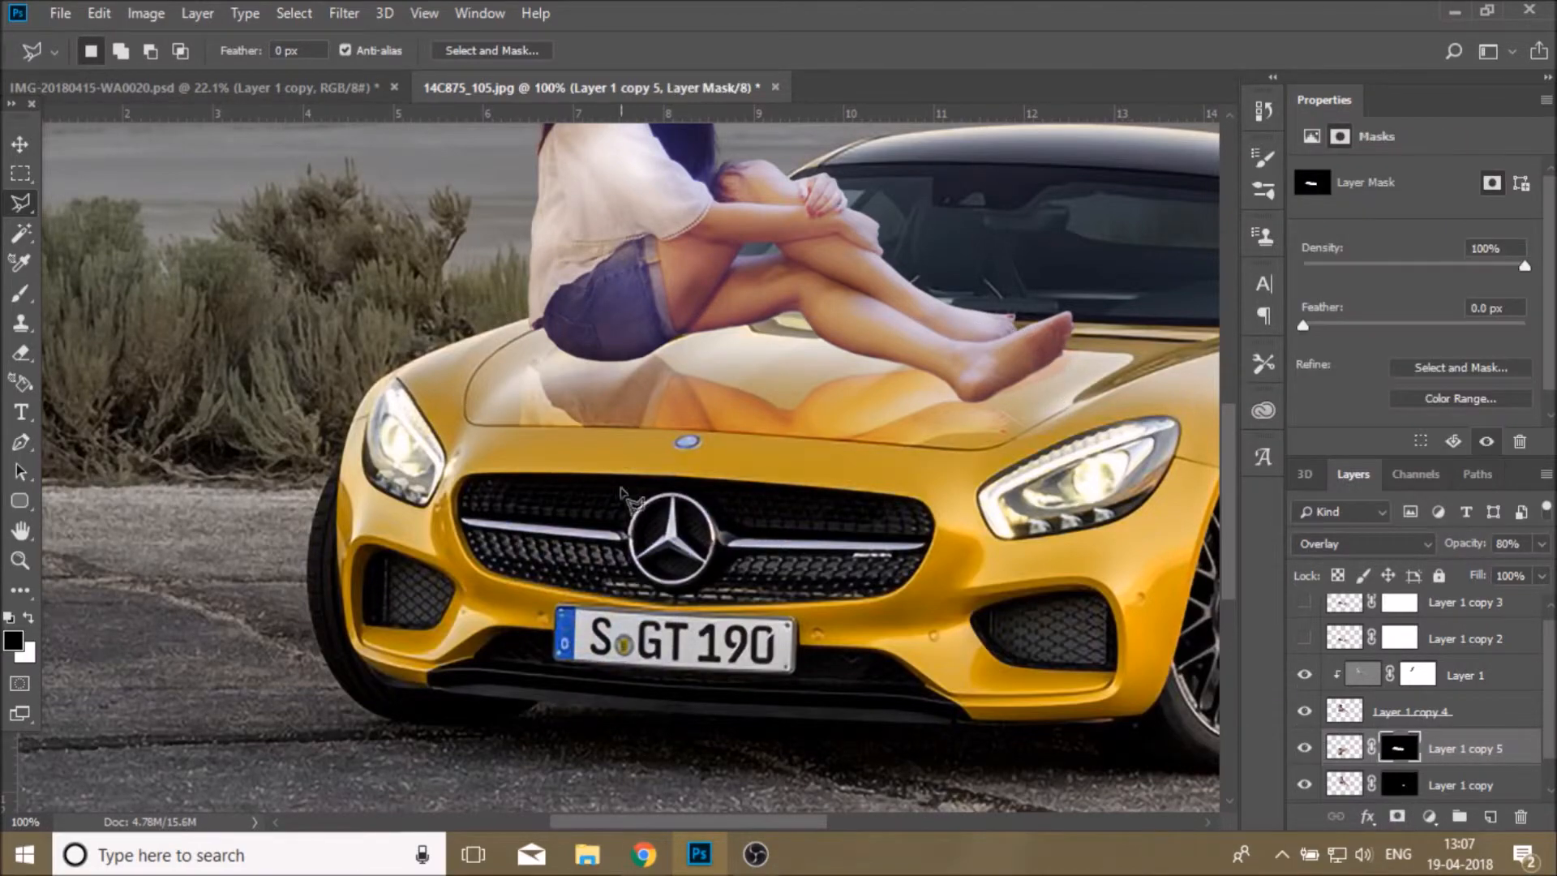
Lower Layer 1 copy 5's opacity to 27% and apply its layer mask
key("z")
left_click(638, 50)
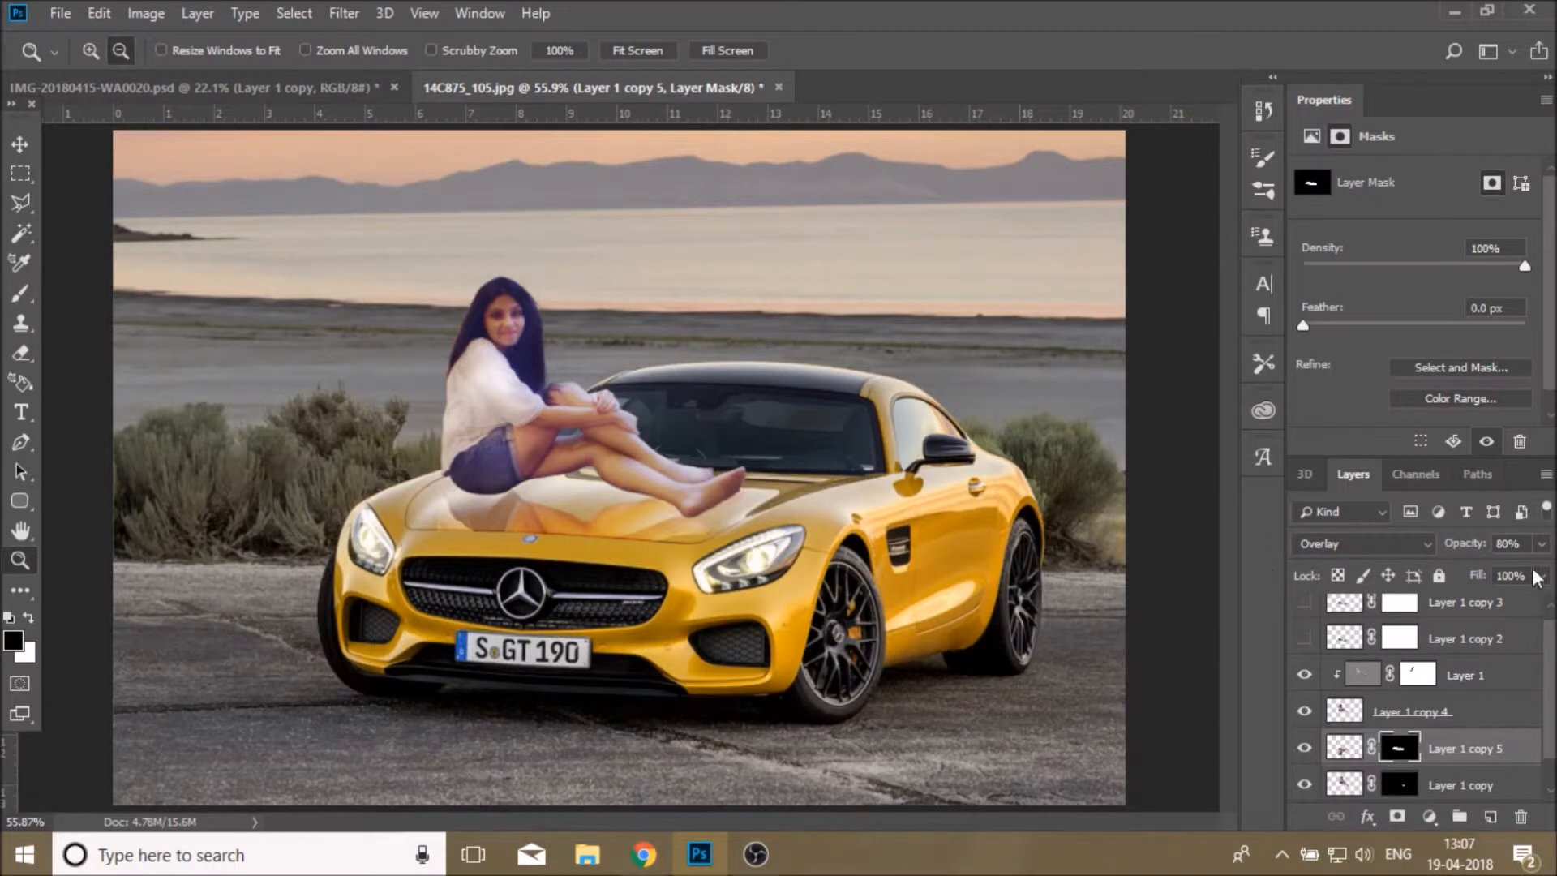
left_click_drag(1541, 543, 1467, 573)
right_click(1397, 748)
left_click(1387, 595)
Apply a Gaussian Blur with a 1.3 pixel radius to Layer 1 copy 5
left_click(350, 18)
mouse_move(349, 267)
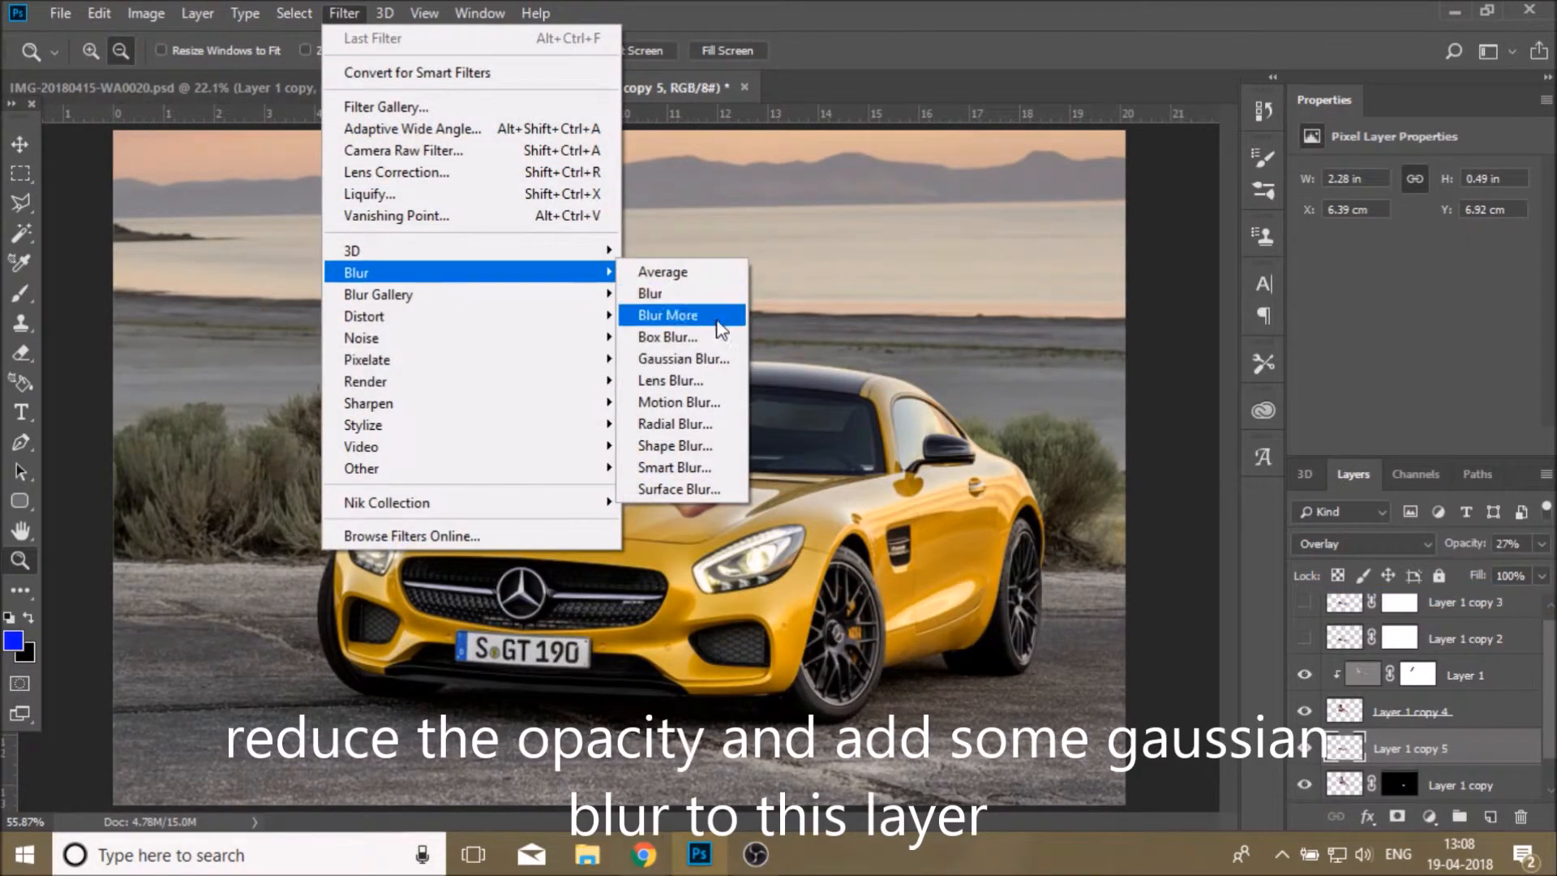
left_click(659, 365)
left_click_drag(1022, 462, 983, 468)
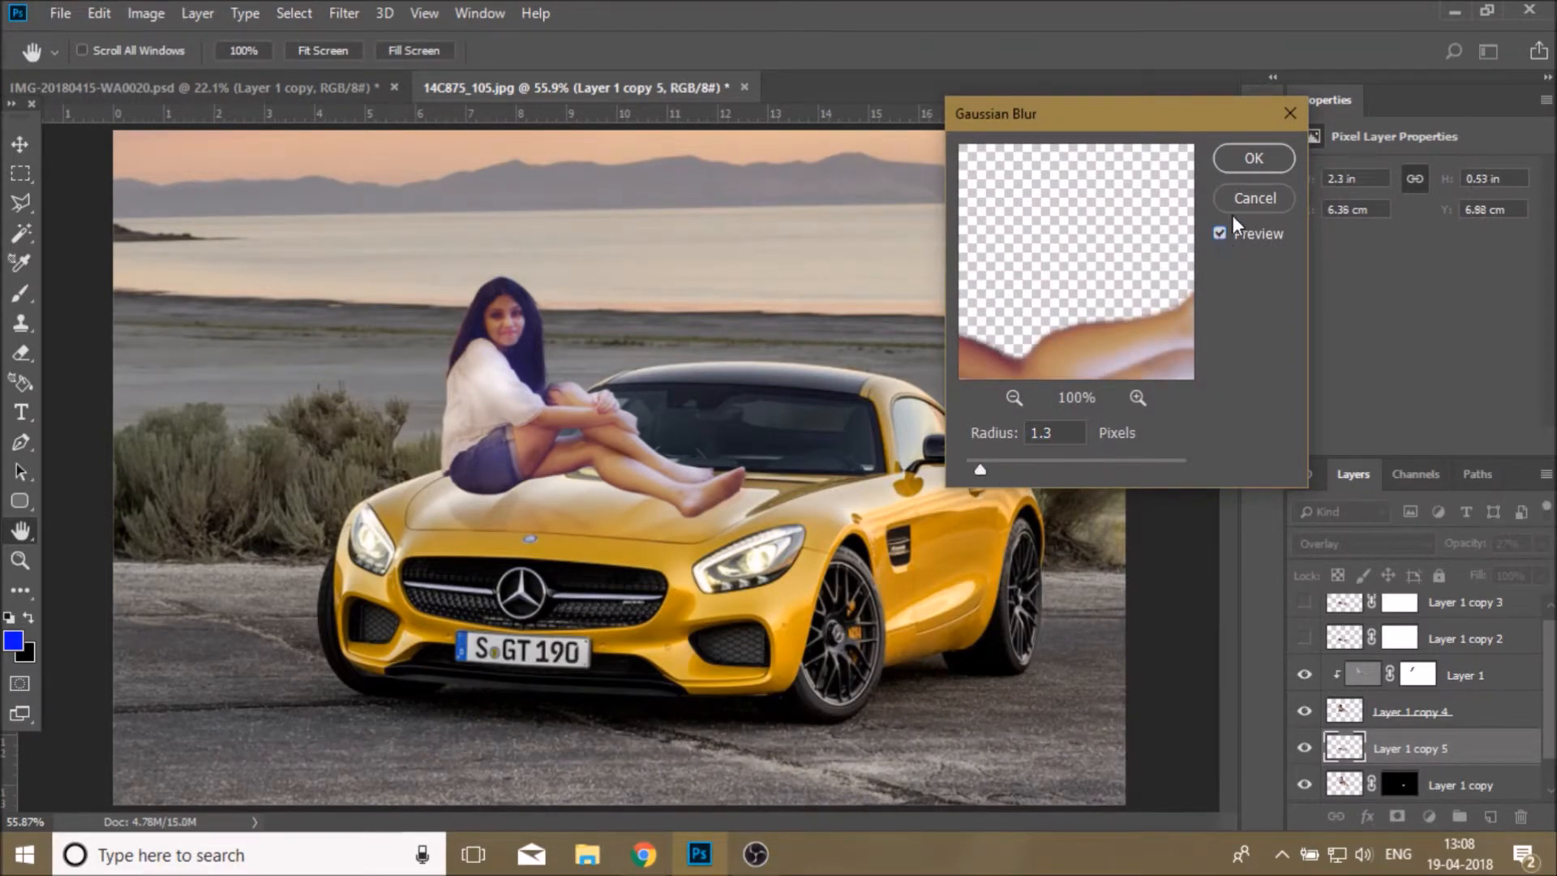
left_click(1265, 156)
Compare the image with Layer 1 copy 5 hidden and shown, and set that layer's opacity to 40%
key("z")
left_click(1306, 746)
left_click(1305, 747)
left_click(1541, 544)
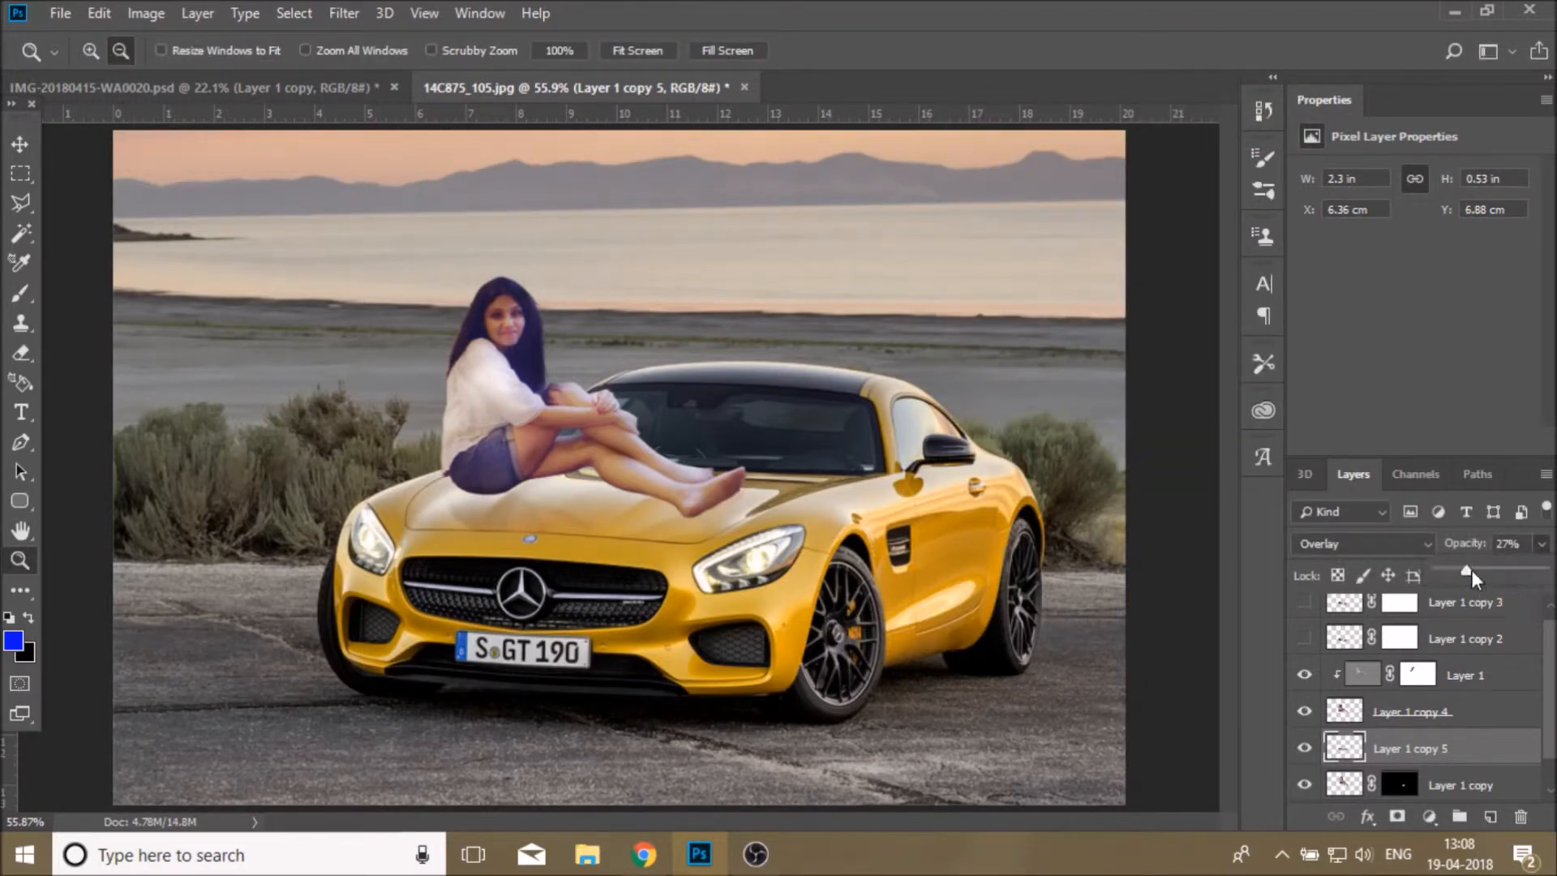
left_click(91, 51)
left_click(605, 549)
left_click(605, 548)
left_click(621, 498)
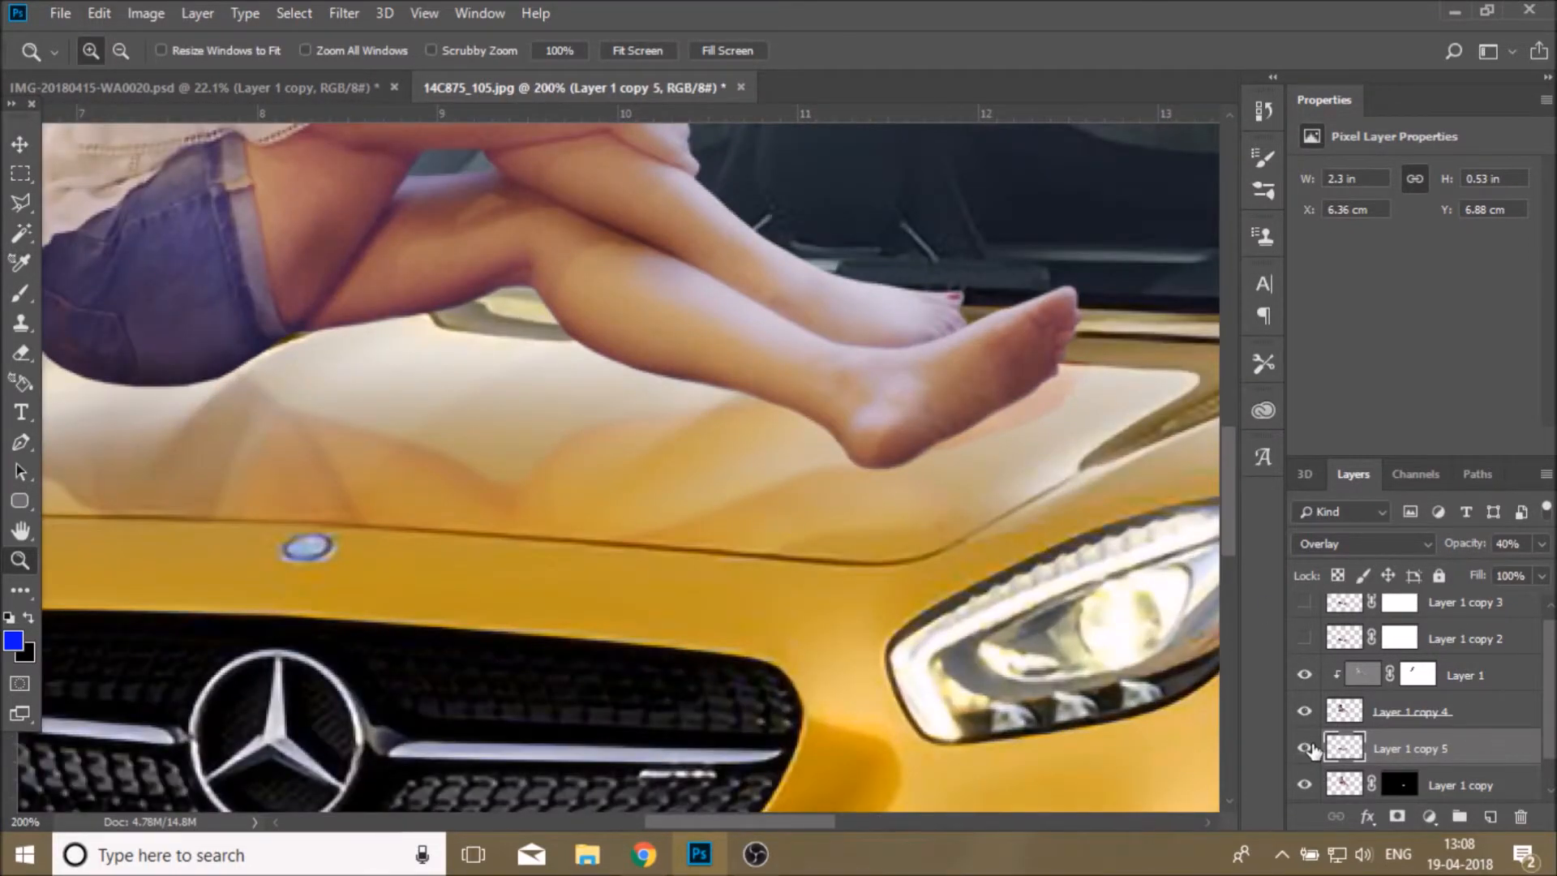
Preview Layer 1 copy 5 at 100% opacity, return it to 40%, and compare the image with that layer hidden and shown
left_click(638, 51)
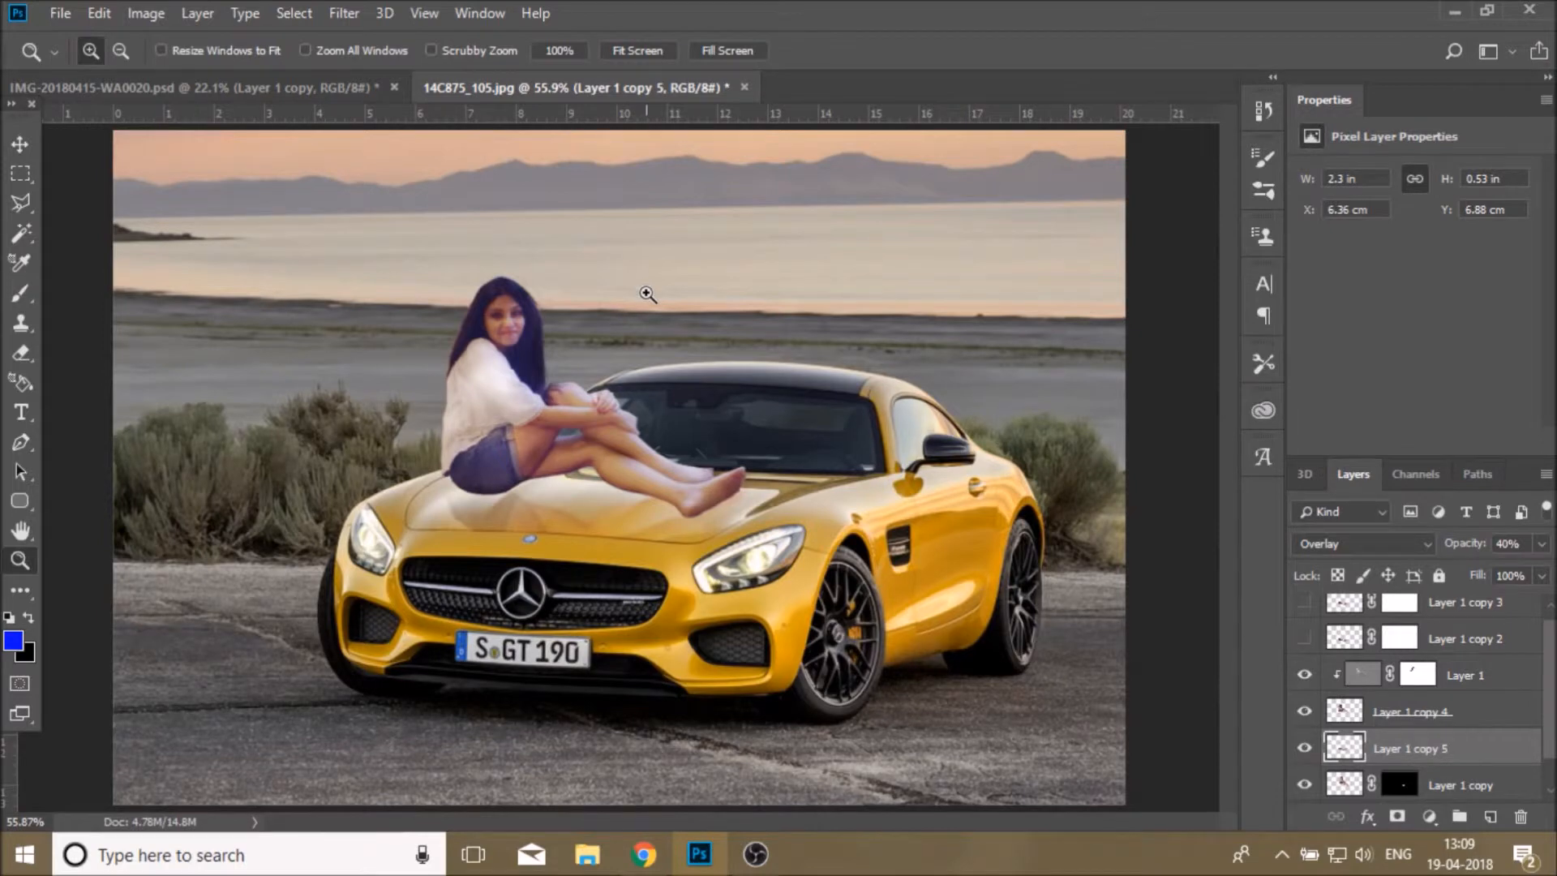
left_click_drag(1511, 563, 1549, 569)
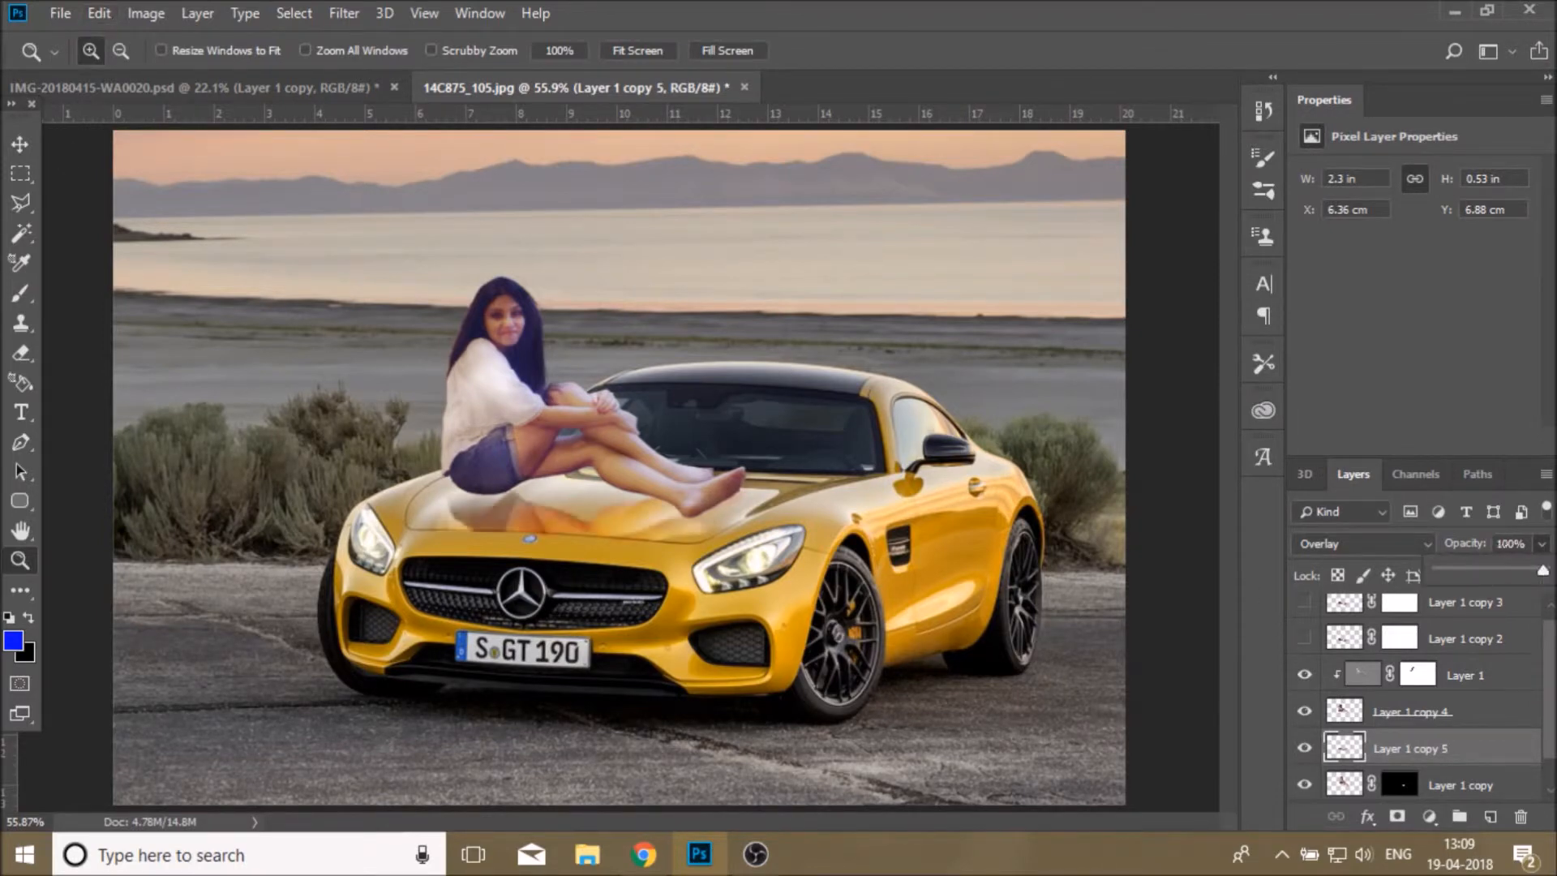
left_click_drag(1543, 570, 1480, 574)
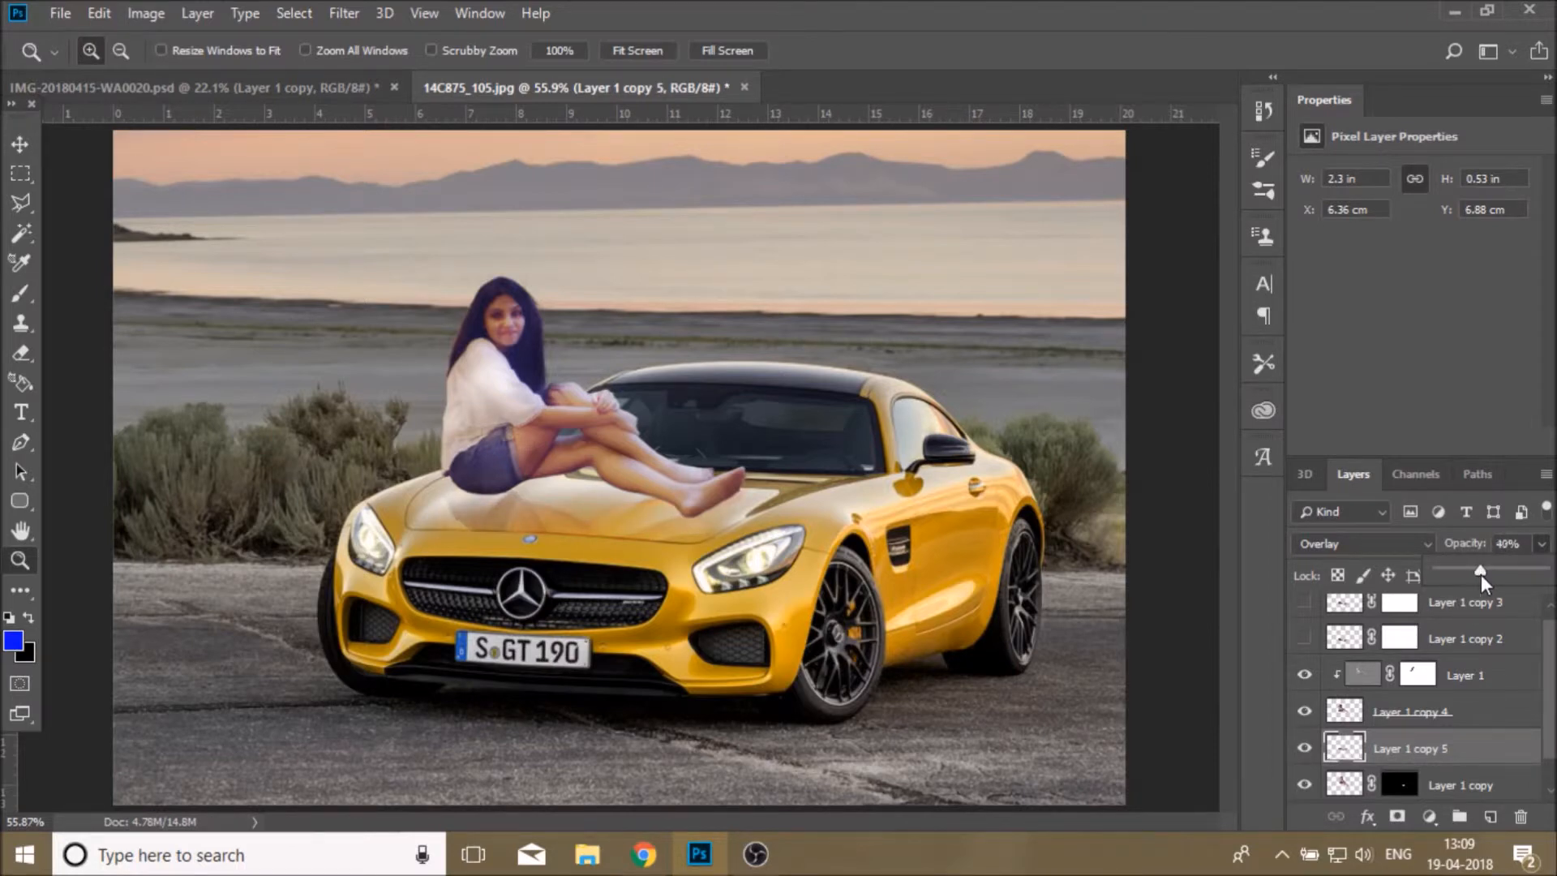
left_click(1304, 749)
left_click(1304, 749)
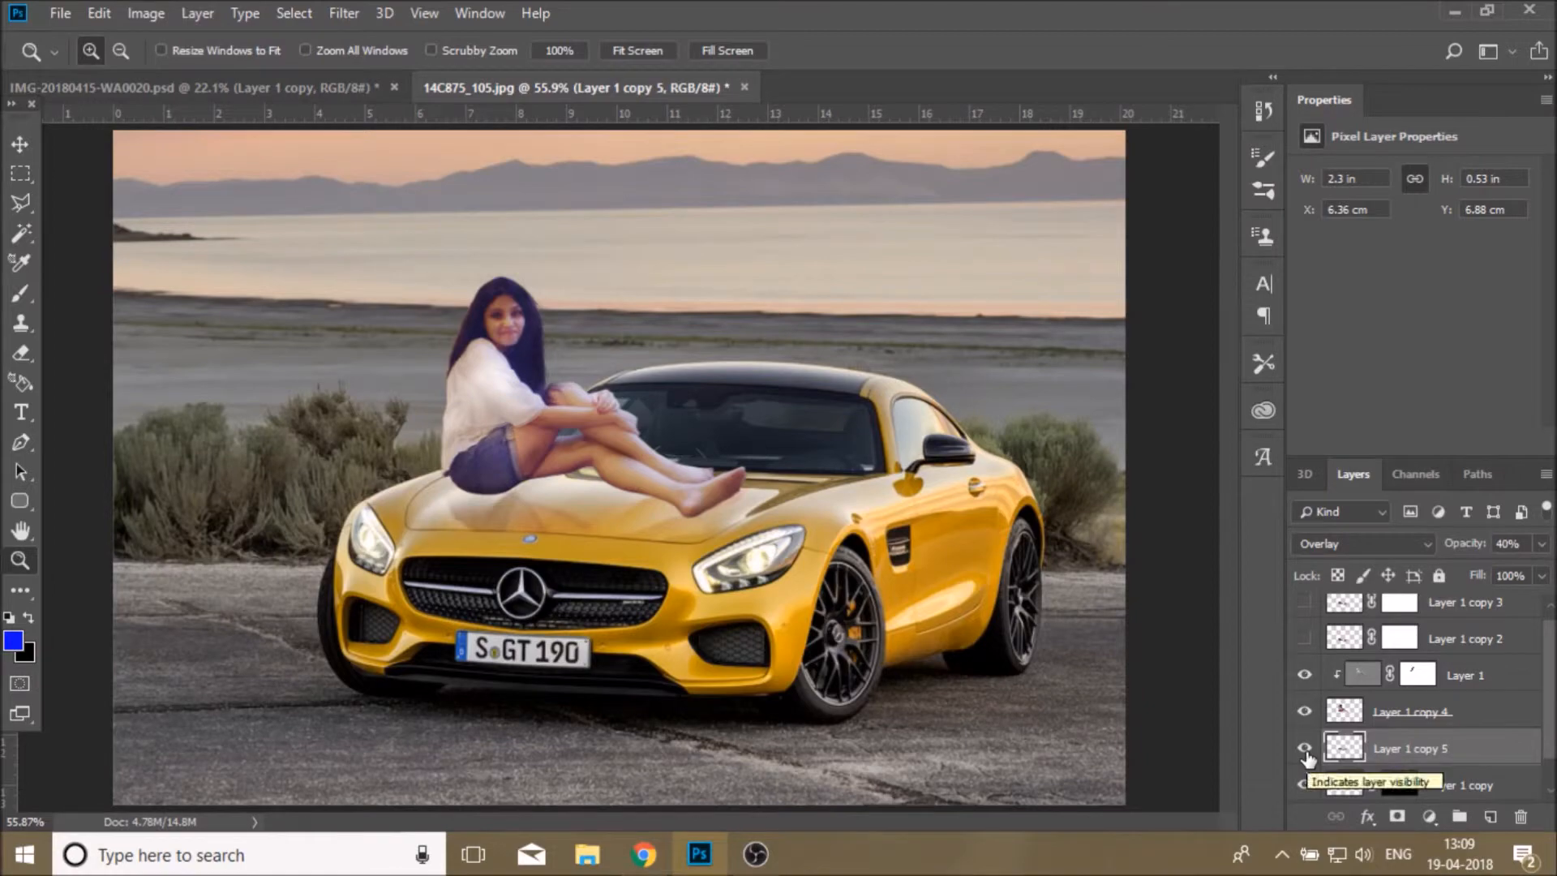
Add a new layer above Layer 1 copy 5 and paint one soft black dab on the bonnet beneath the shorts
left_click_drag(429, 506, 429, 506)
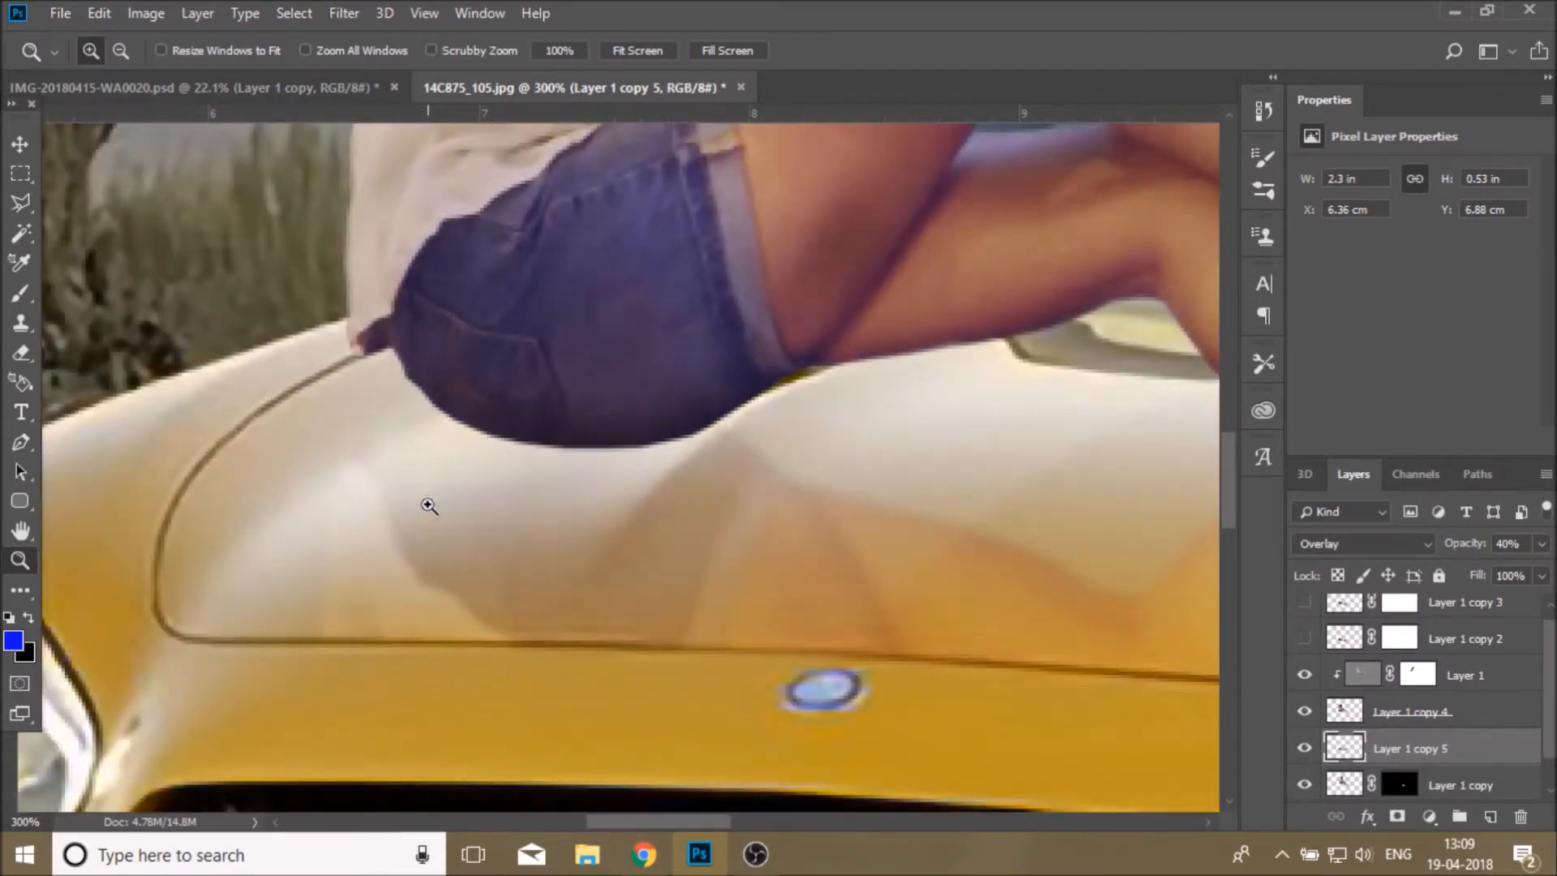
left_click(1489, 816)
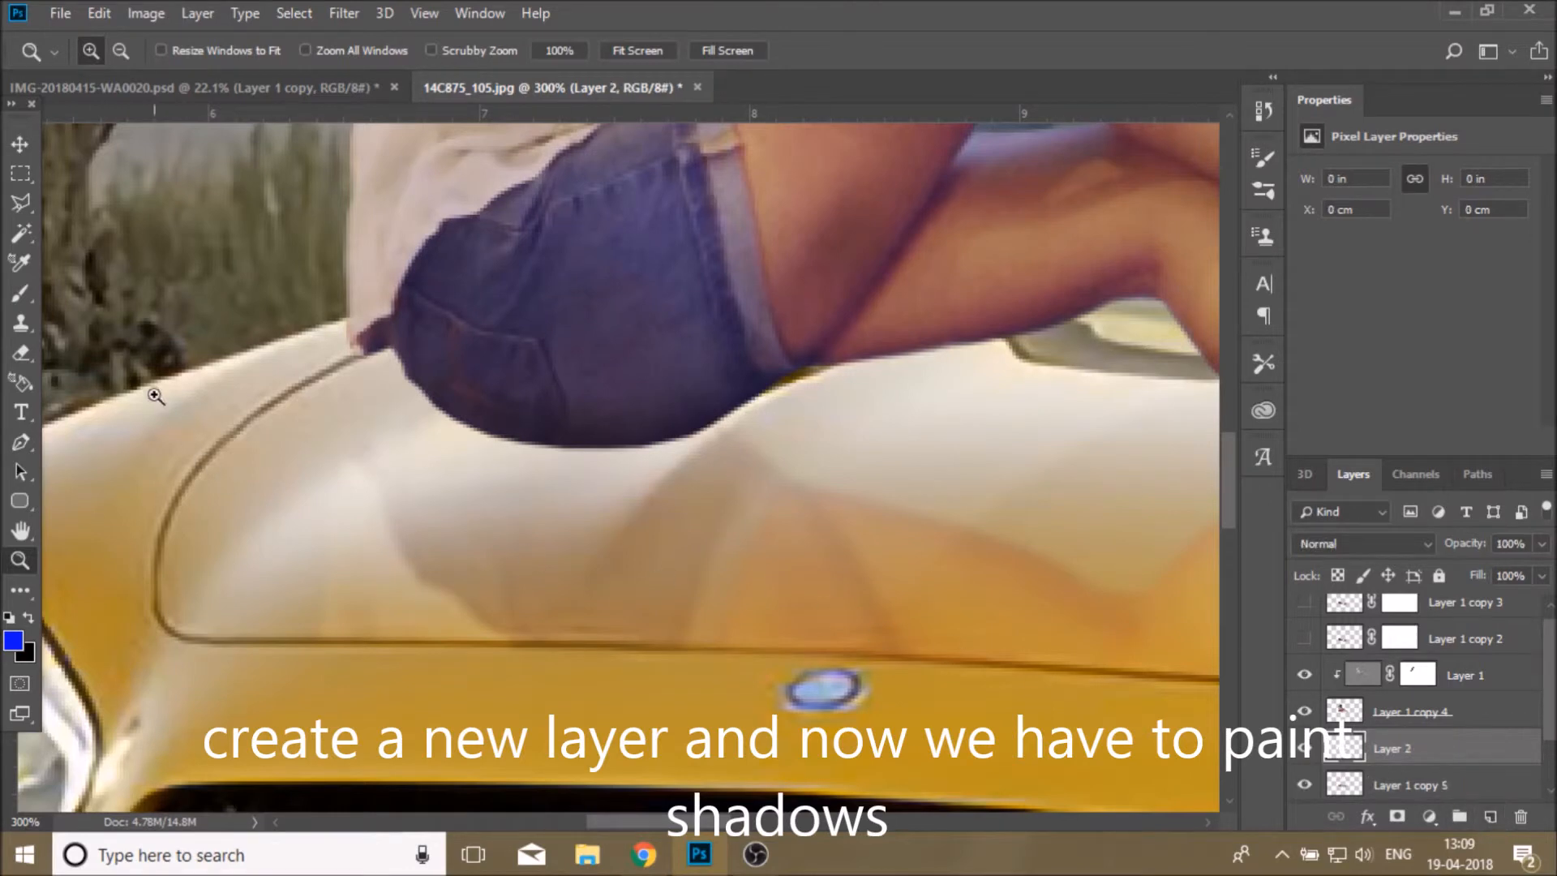
key("b")
key("x")
left_click(584, 446)
Stretch the black dab horizontally to about 3.58 cm wide and position it as a contact shadow under the shorts
key("ctrl+t")
left_click_drag(686, 447, 1108, 447)
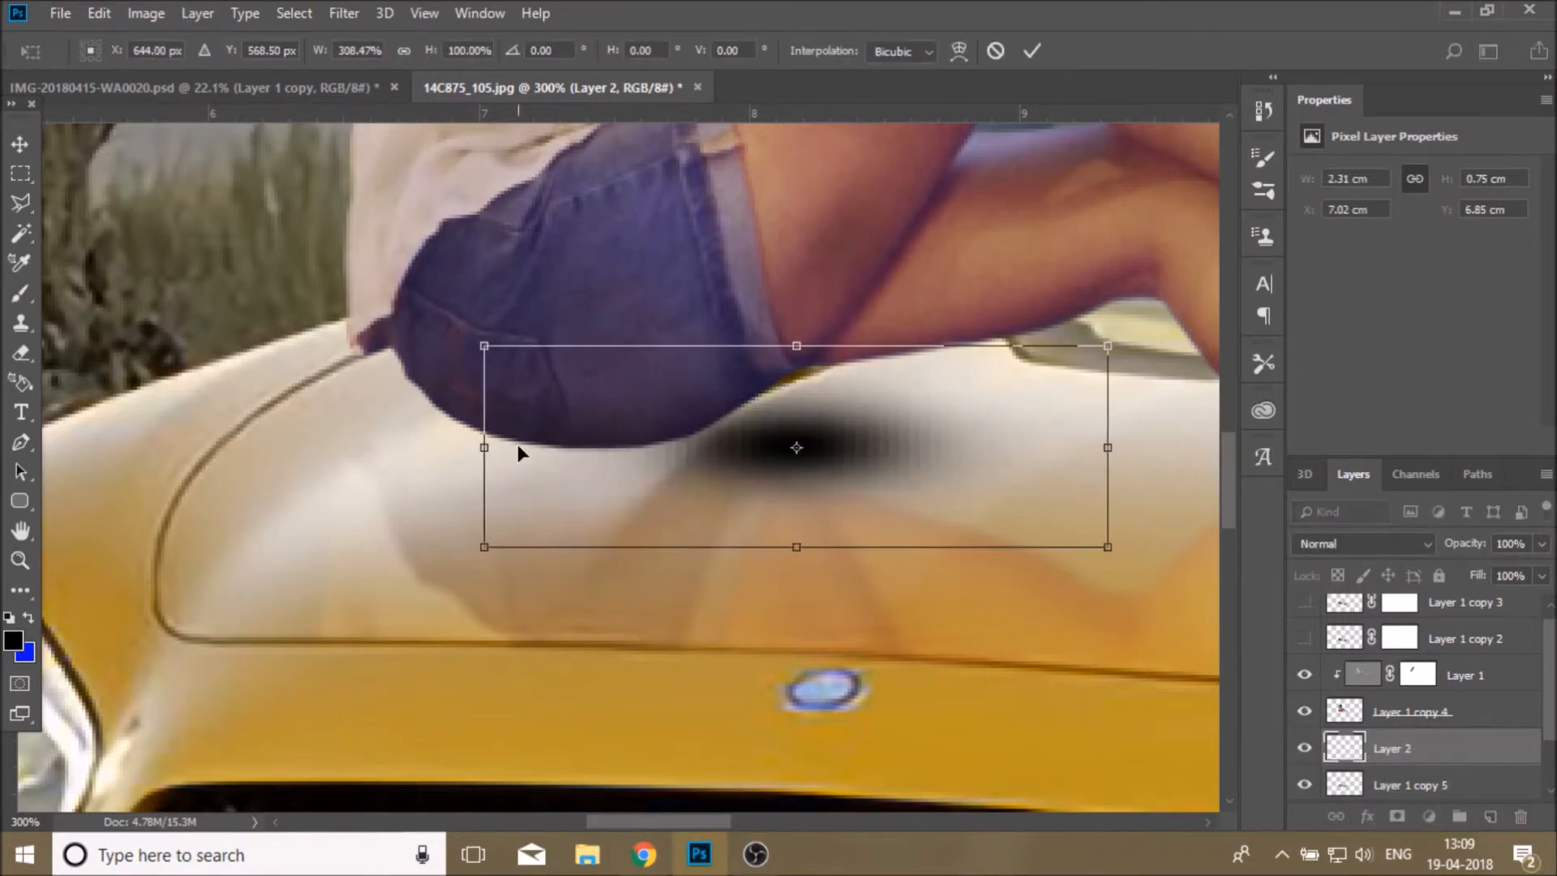
left_click_drag(484, 447, 139, 446)
left_click_drag(649, 452, 632, 455)
left_click(1031, 51)
Judge the shorts' shadow against the full image and close up, and set Layer 2's opacity to 92%
key("z")
left_click(637, 50)
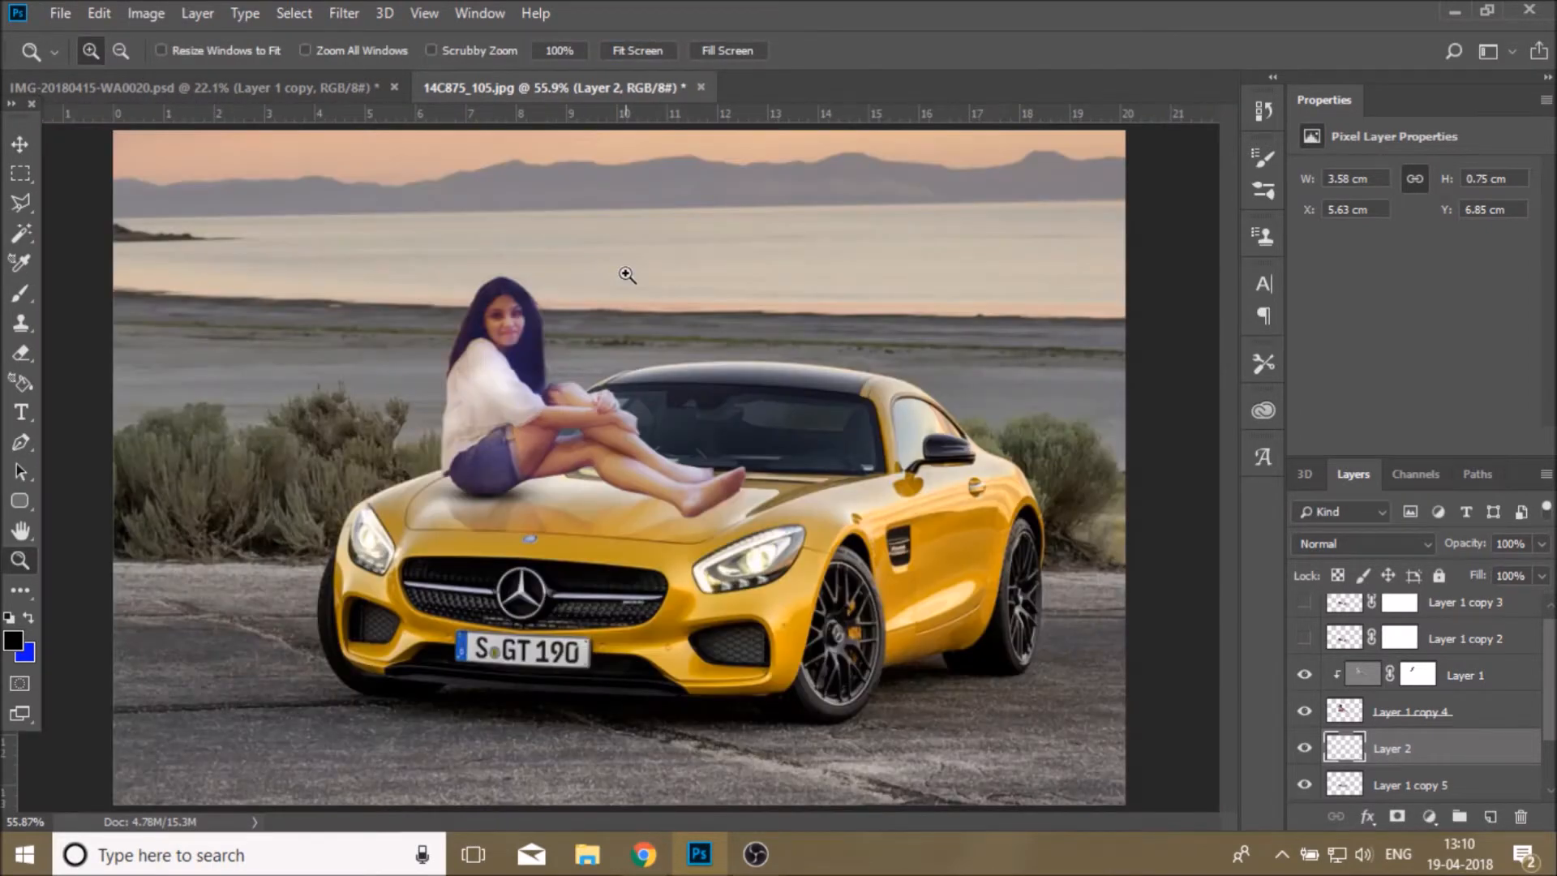
left_click_drag(1542, 543, 1517, 569)
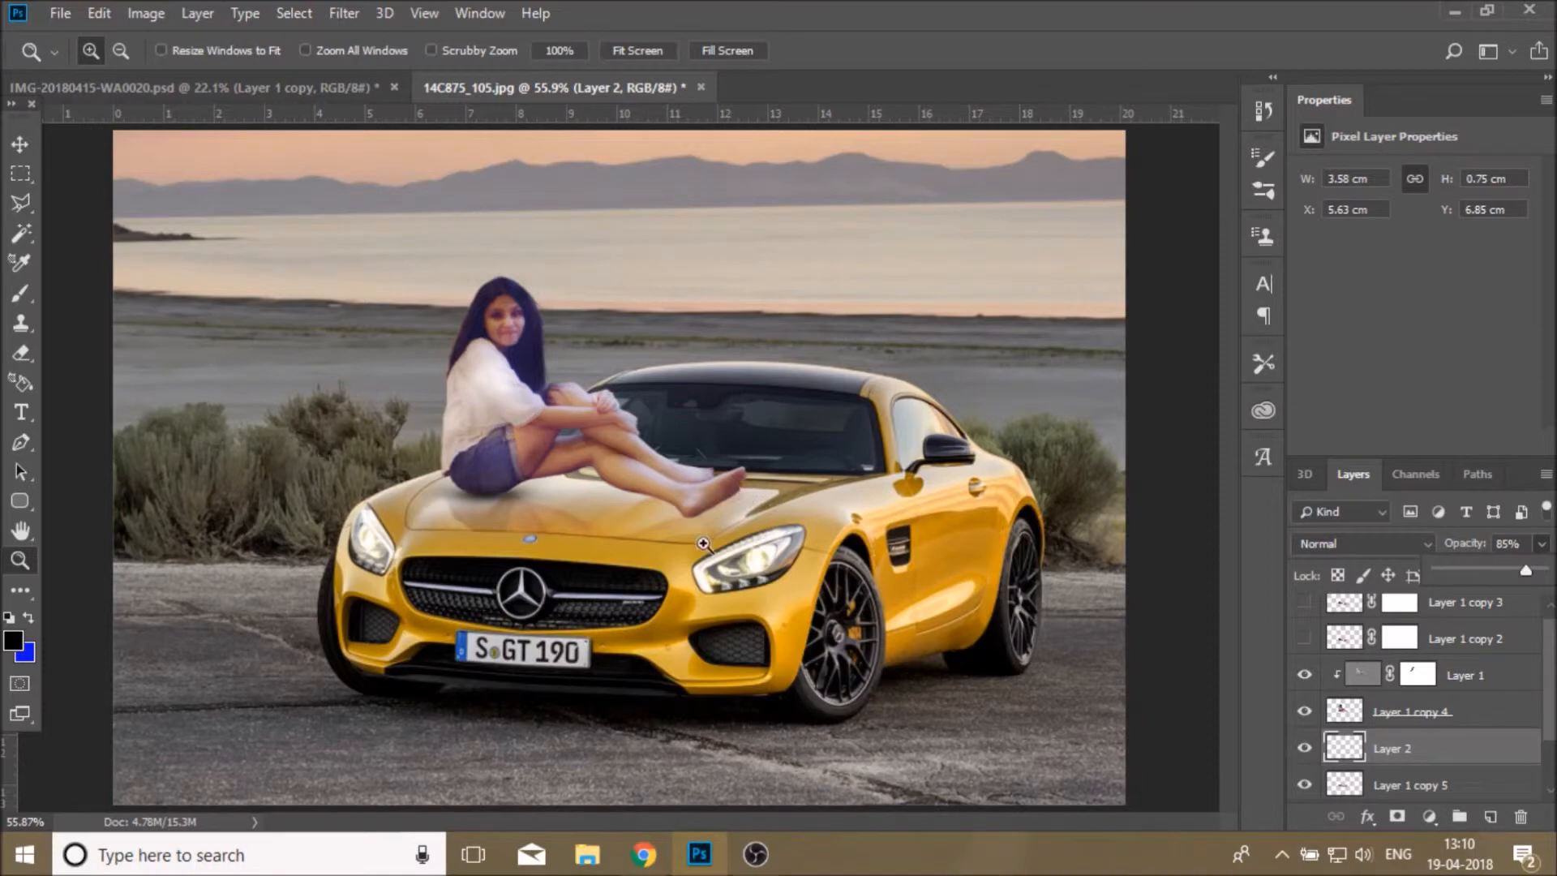
key("ctrl+plus")
key("ctrl+plus")
key("ctrl+plus")
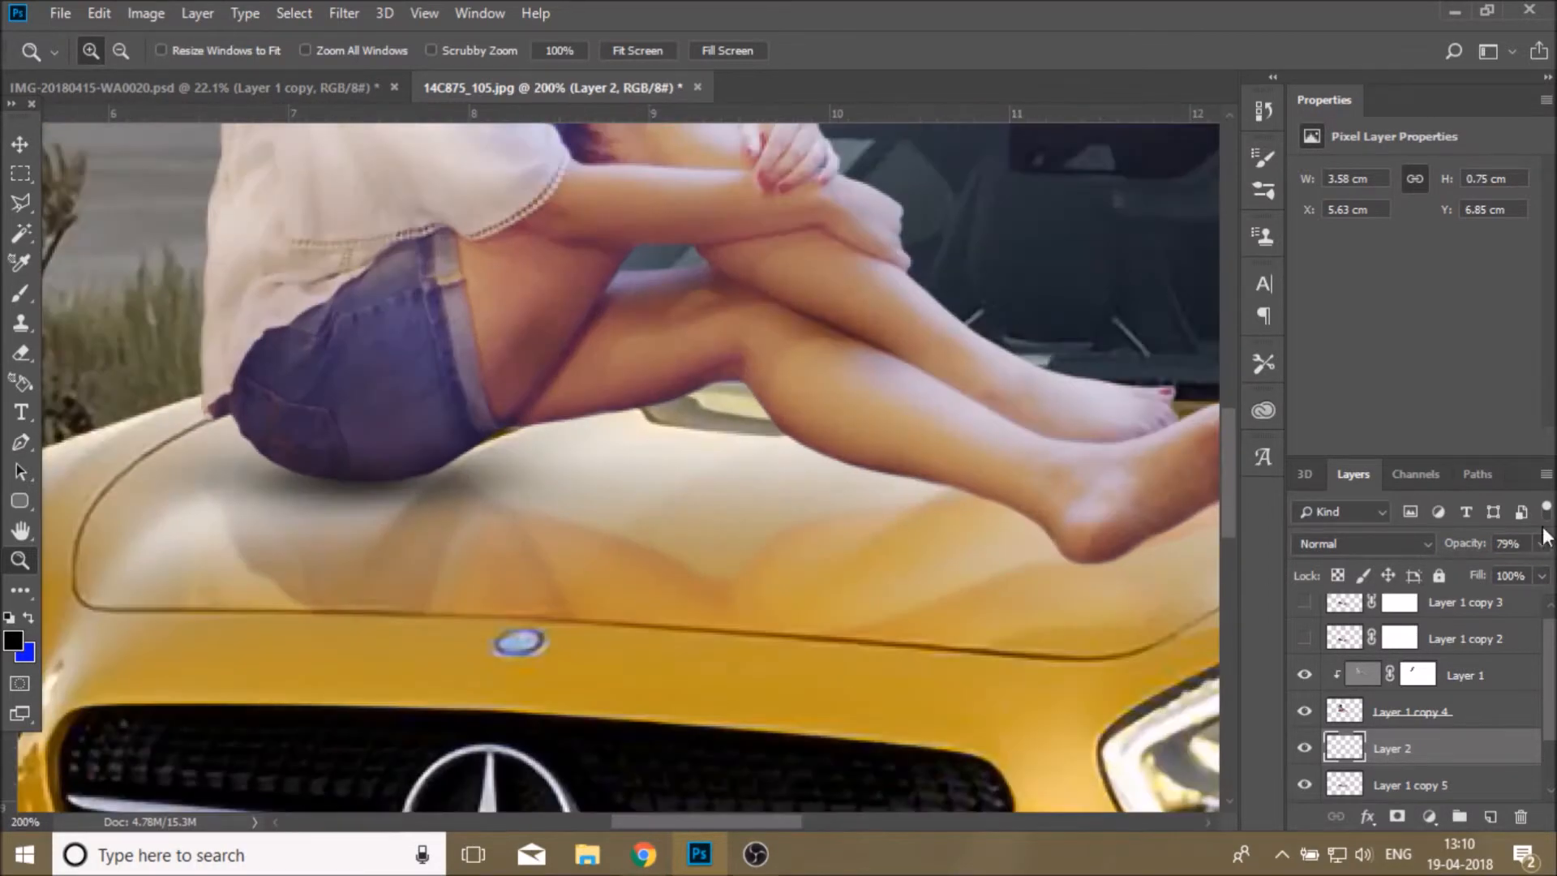
left_click_drag(1525, 569, 1528, 569)
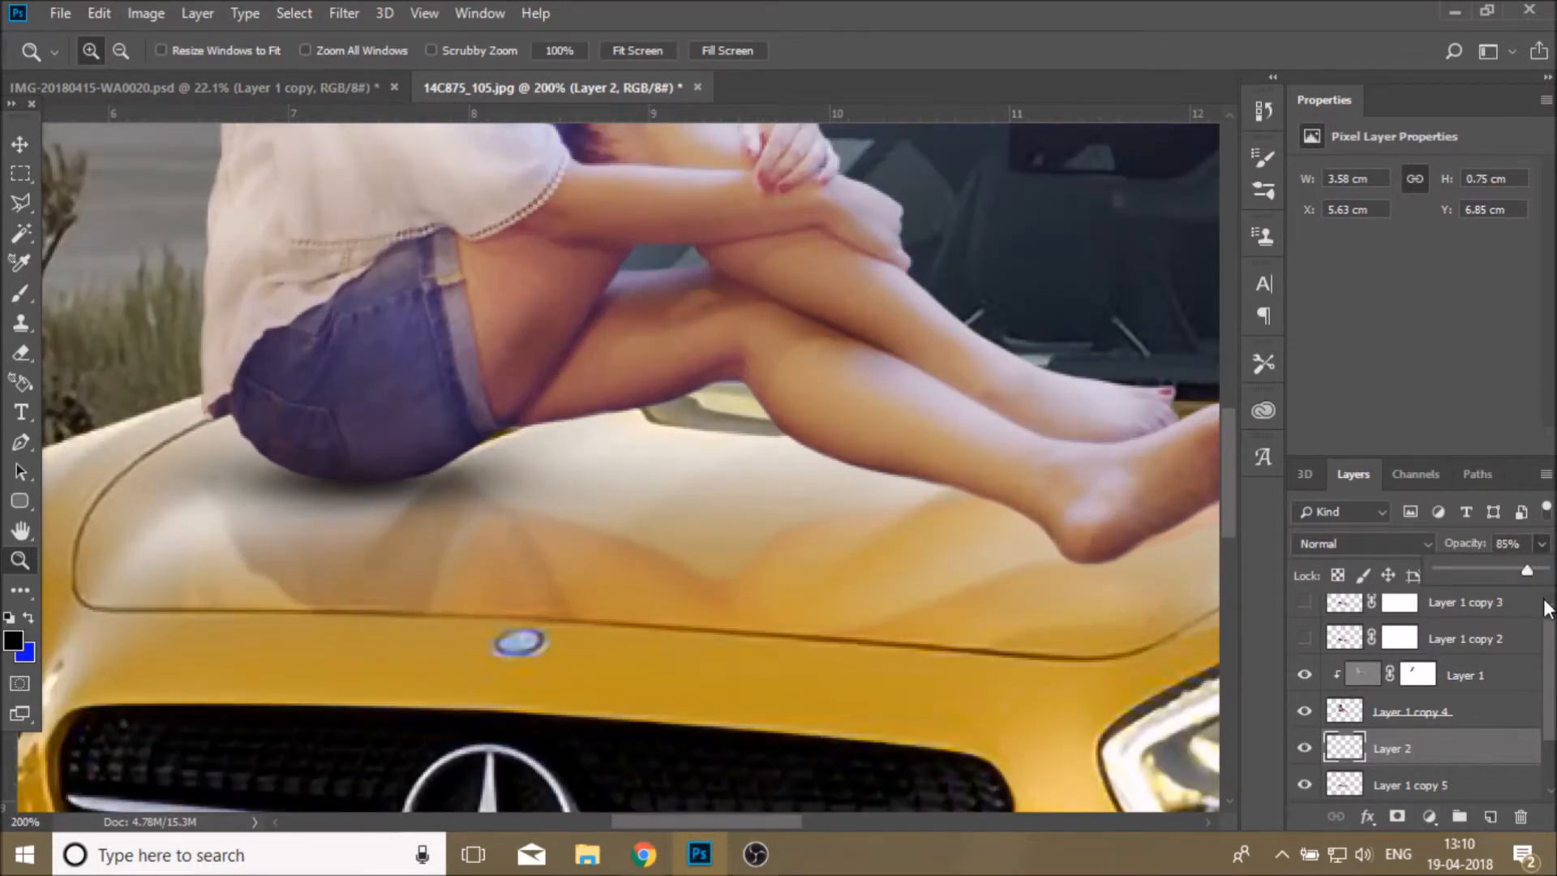
left_click(1534, 571)
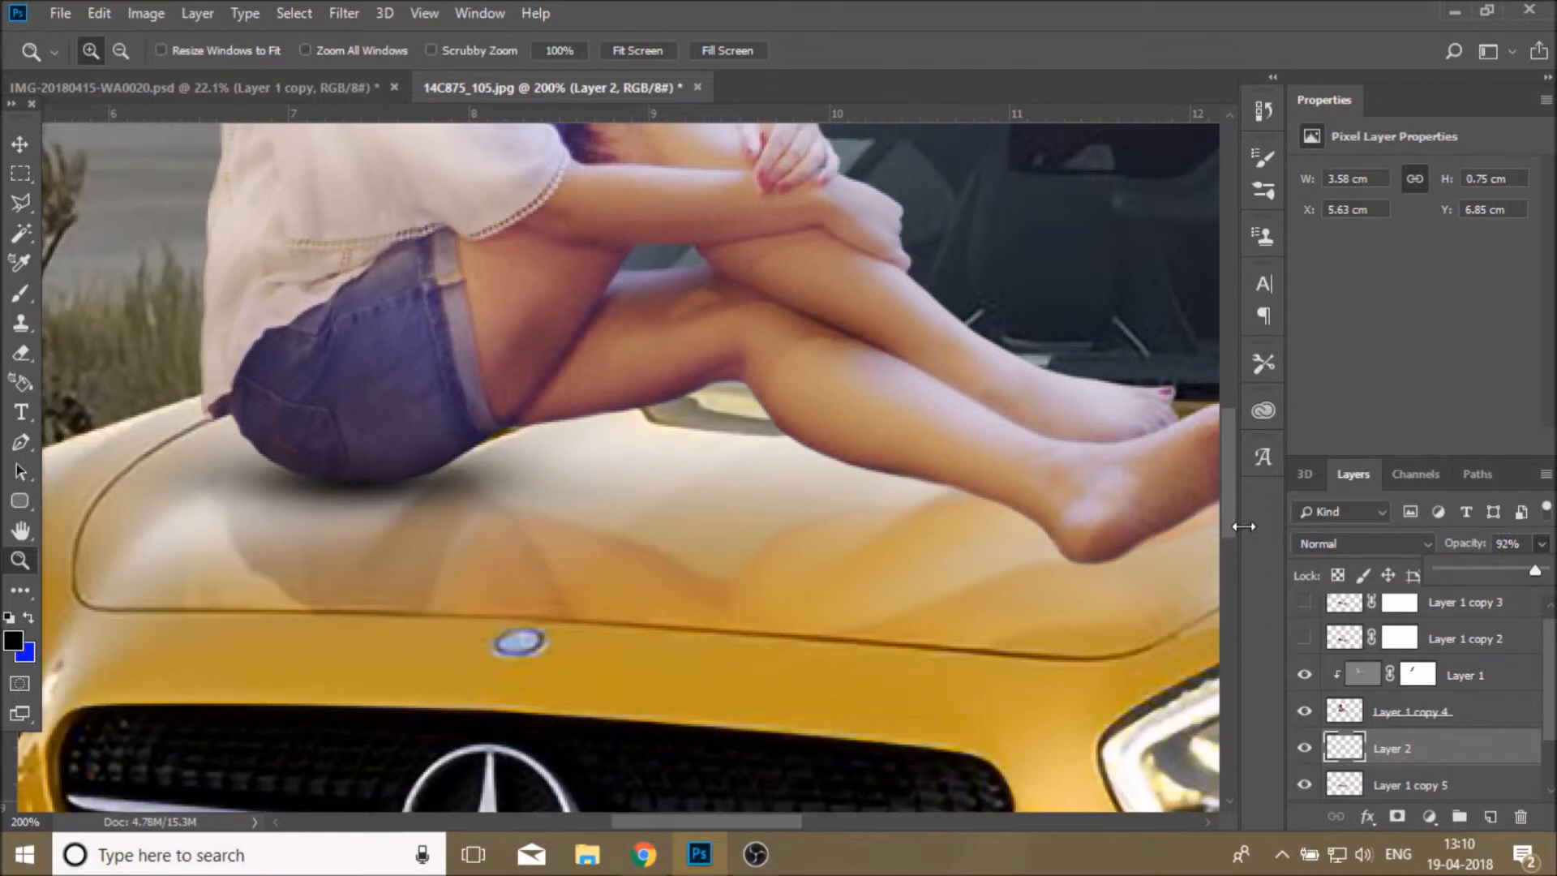
Add a new layer above Layer 2 and paint one soft black dab under the heel with a 21 px brush
left_click_drag(783, 821, 799, 825)
left_click(1490, 815)
left_click(20, 293)
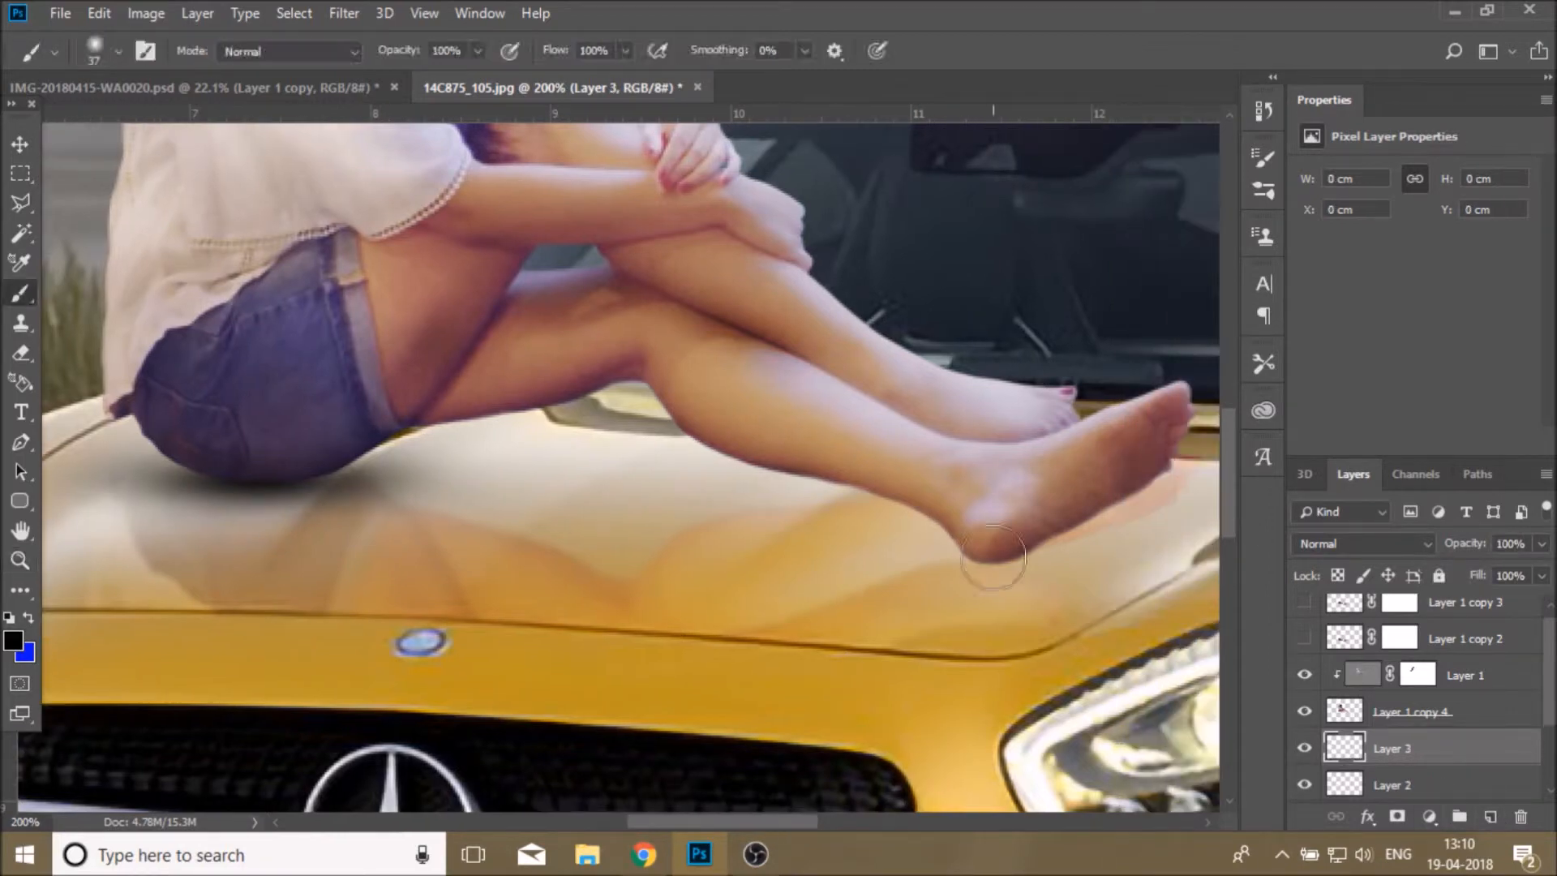
left_click(117, 54)
left_click(142, 129)
left_click(988, 564)
Stretch the heel shadow horizontally to about 1.05 cm wide and set Layer 3's opacity to 75%
key("ctrl+t")
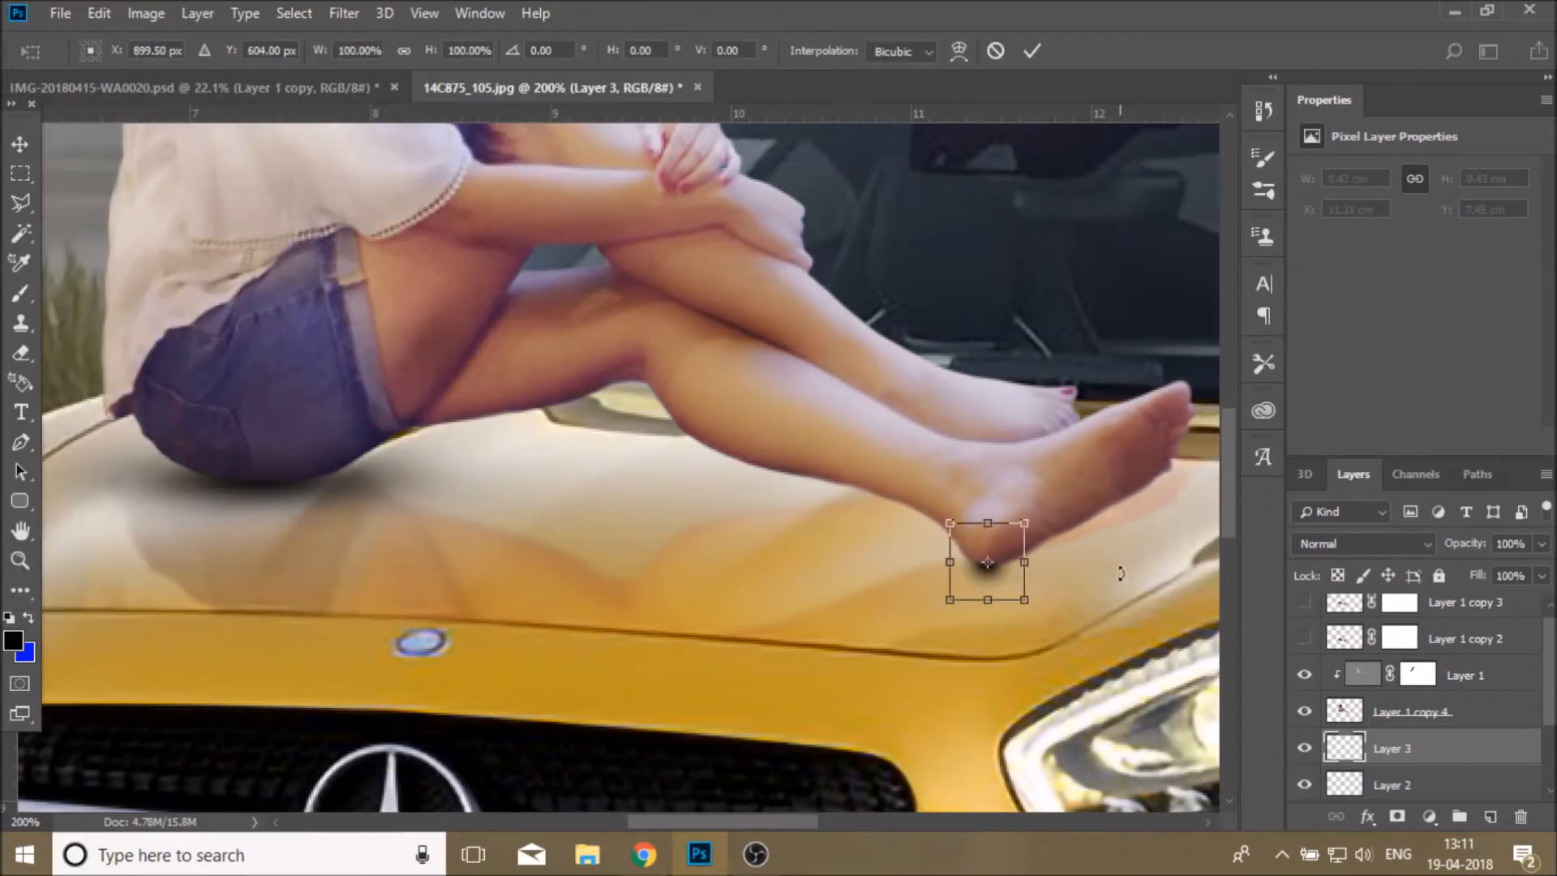
left_click_drag(1025, 561, 1086, 561)
left_click_drag(950, 561, 895, 562)
left_click(1032, 50)
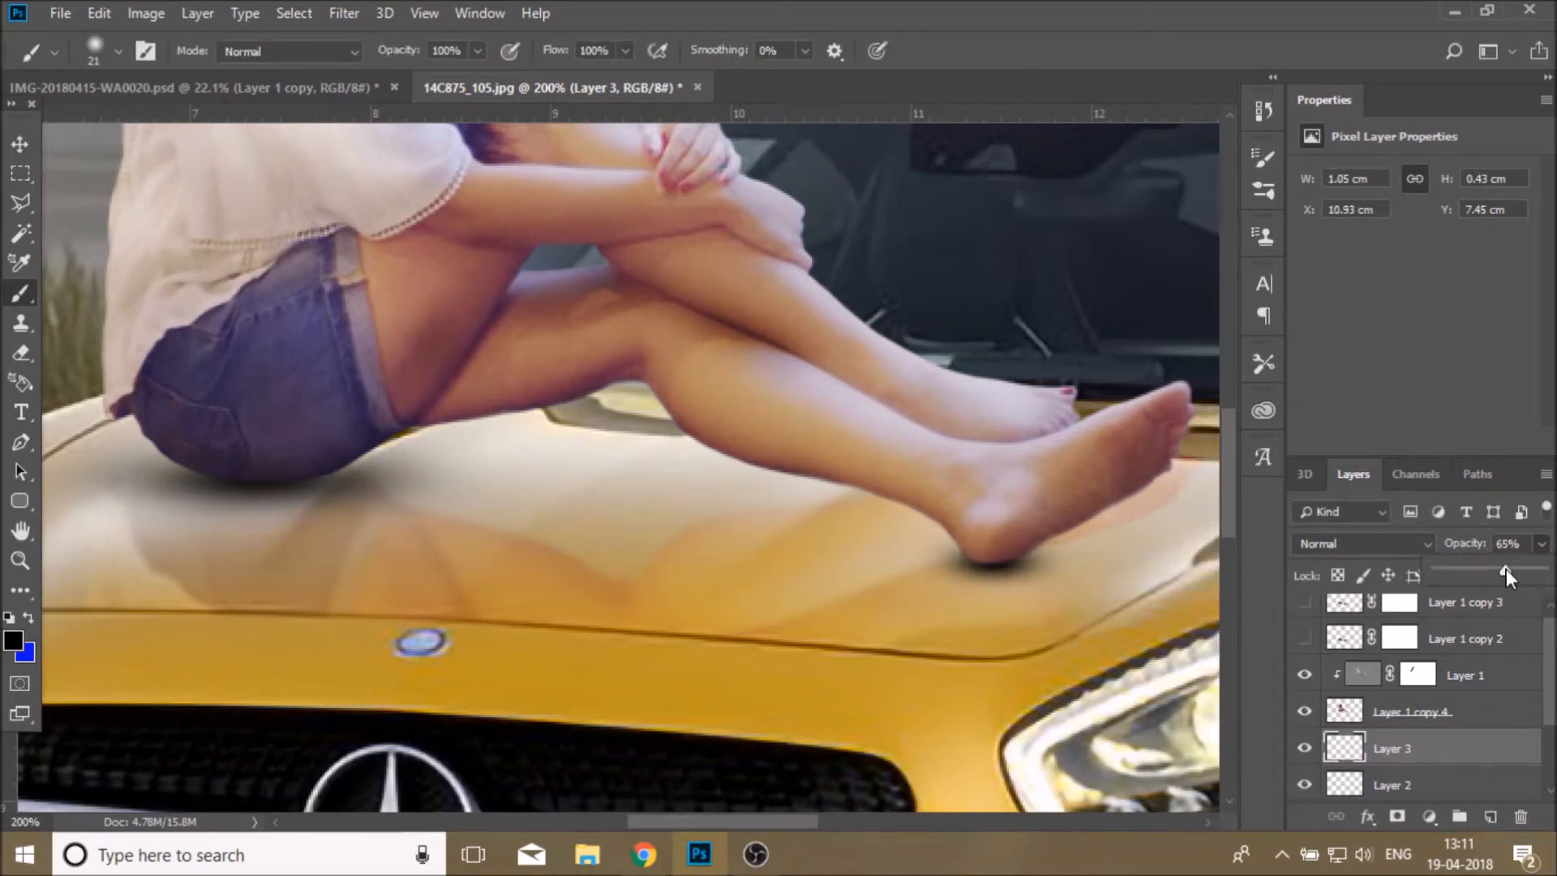
left_click_drag(1505, 567, 1516, 573)
key("z")
left_click(638, 51)
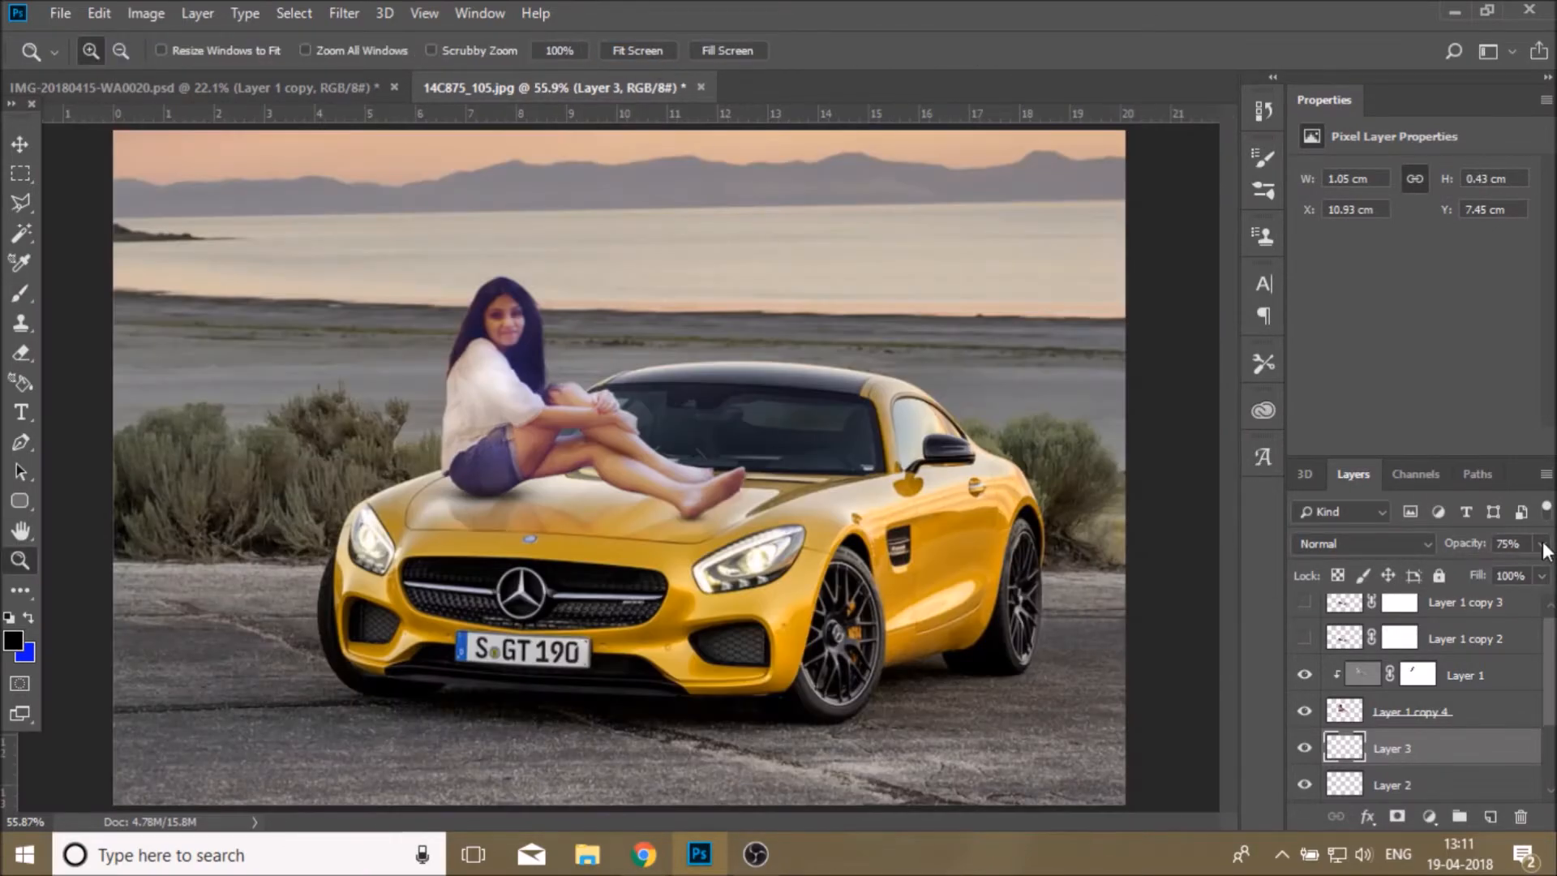
Reposition the heel shadow to X 10.99 cm and the shadow under the shorts to X 5.77 cm
left_click(676, 520)
key("v")
left_click_drag(722, 510, 740, 513)
left_click_drag(751, 822, 651, 824)
left_click_drag(449, 385, 439, 385)
Set the opacity of Layer 2, the shadow under the shorts, to 87%
key("z")
left_click(637, 51)
left_click(1540, 543)
left_click_drag(1525, 571, 1529, 571)
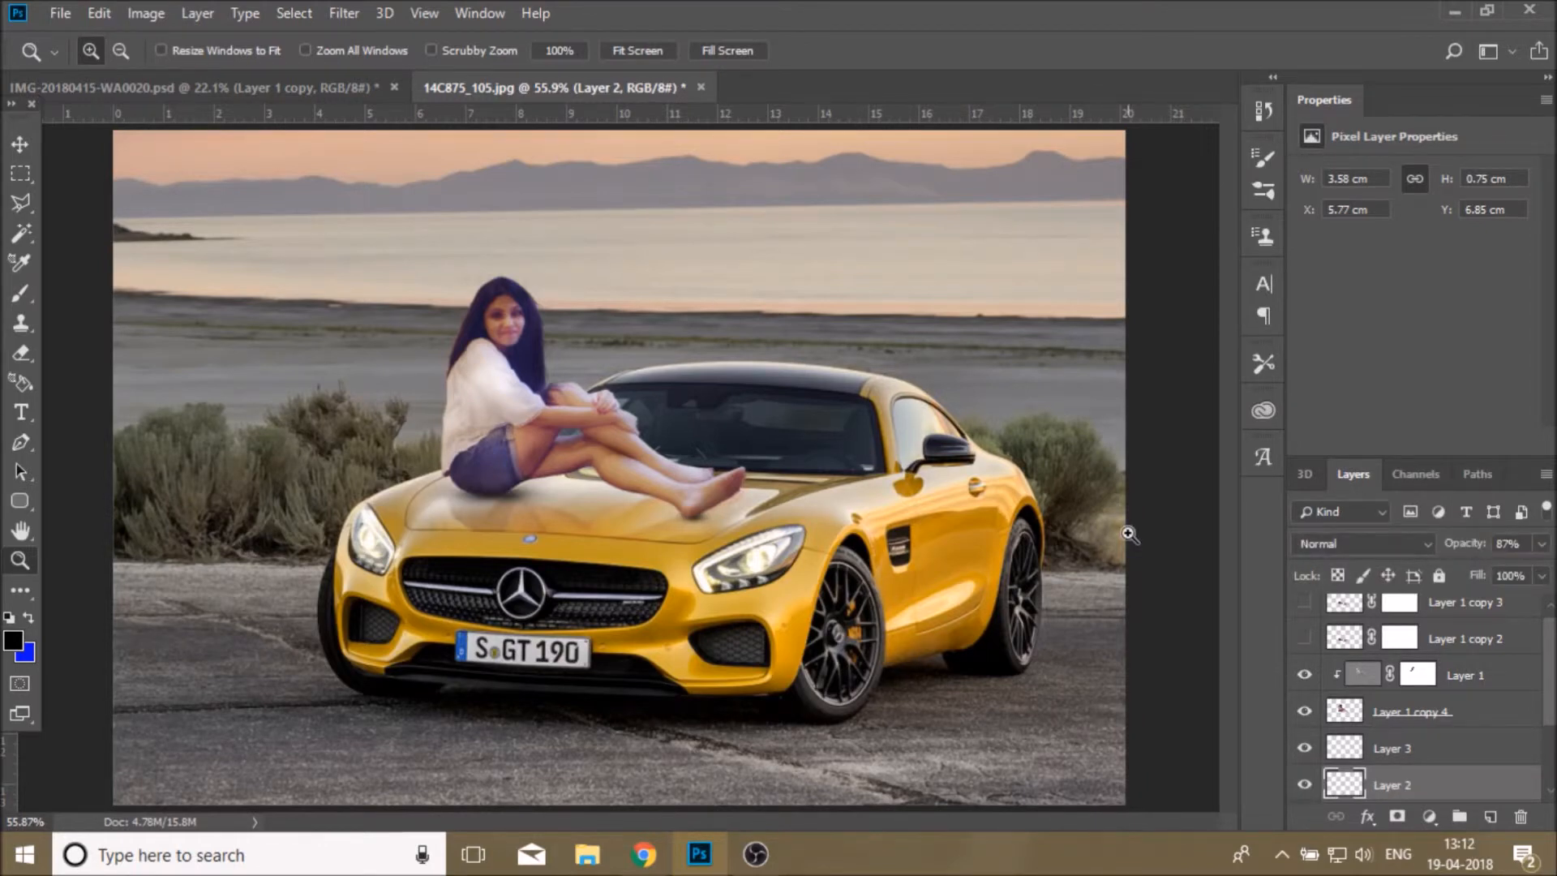
Tone down the highlight on the blouse sleeve by painting black on Layer 1's mask with an 81 px brush at 48% opacity
left_click(1303, 674)
left_click(1303, 675)
left_click(502, 357)
left_click(502, 357)
left_click(425, 344)
left_click(1416, 674)
key("b")
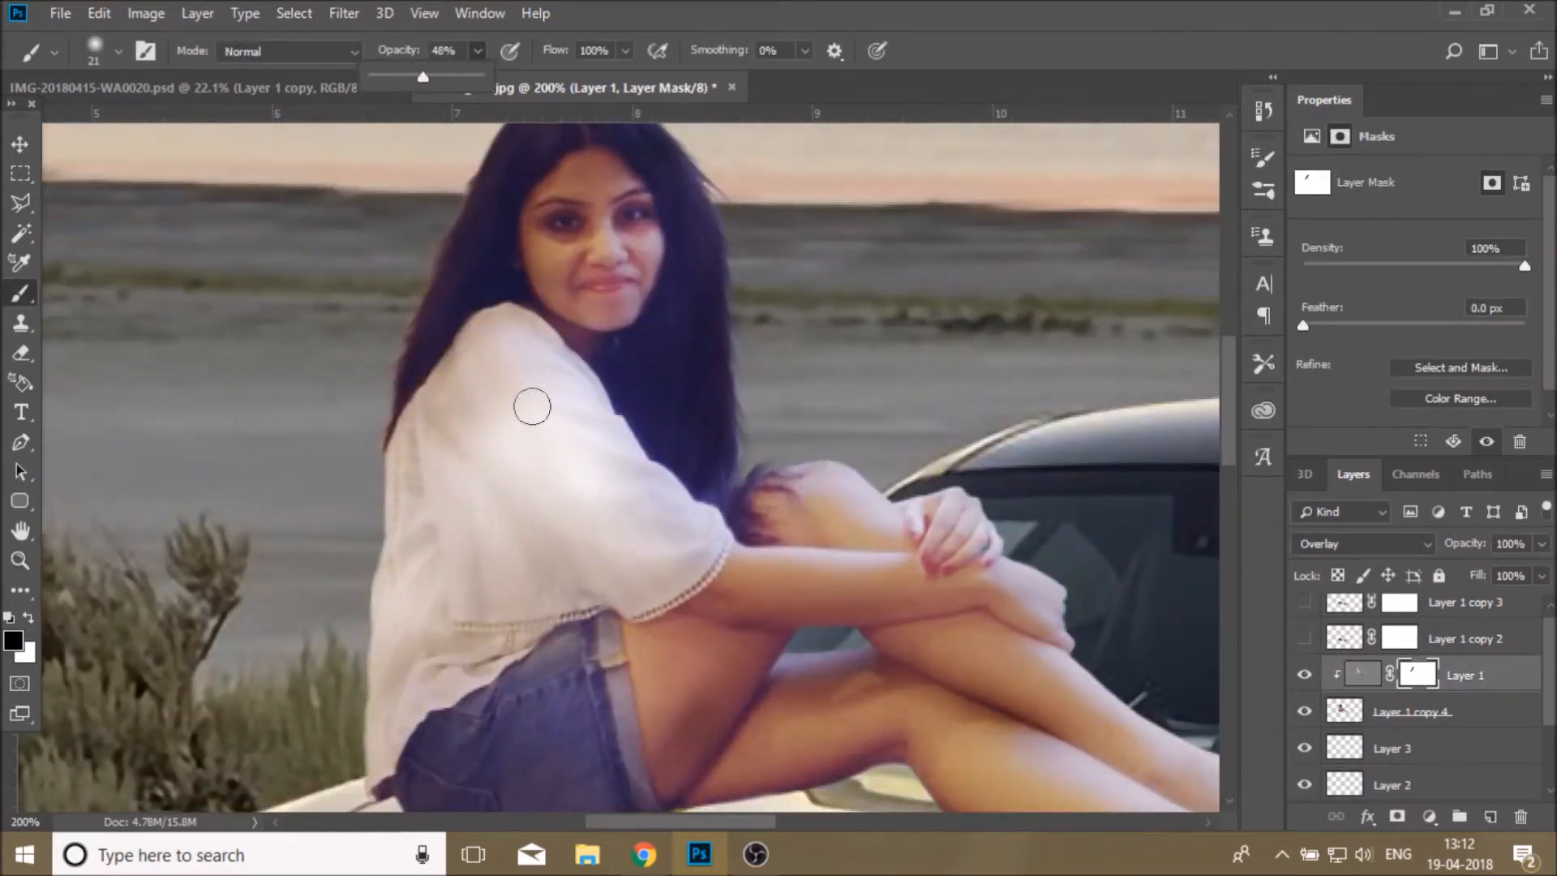
left_click(118, 50)
left_click_drag(174, 125, 184, 125)
left_click(723, 260)
mouse_move(548, 458)
left_mouse_down()
mouse_move(594, 487)
mouse_move(588, 499)
left_mouse_up()
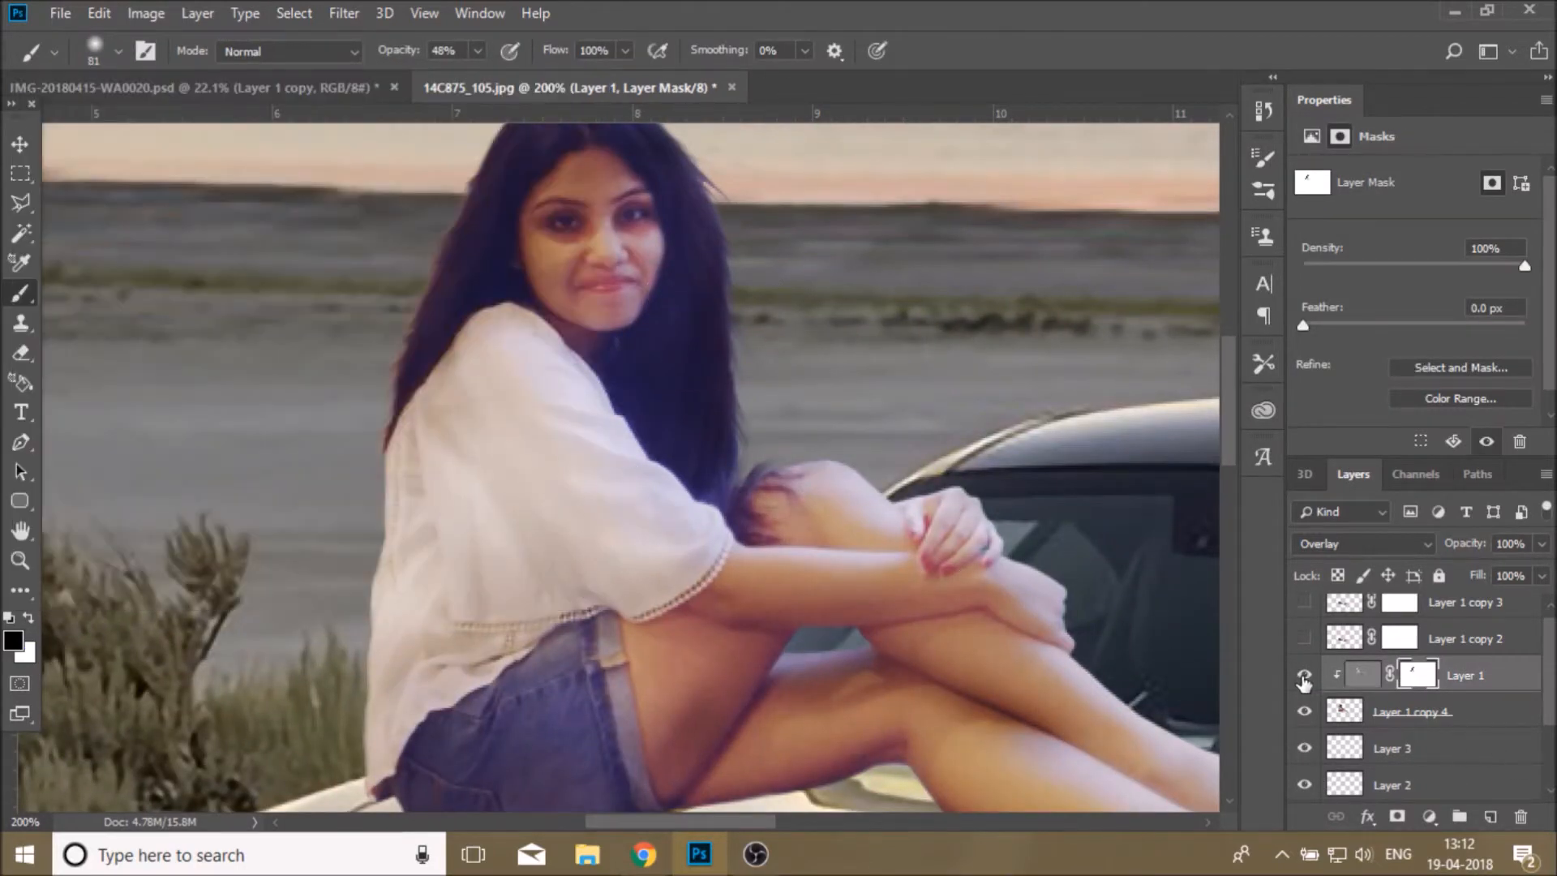
Compare the model with Layer 1 hidden and shown, and review the whole composite
left_click(1302, 675)
left_click(1303, 674)
left_click(19, 559)
left_click(635, 51)
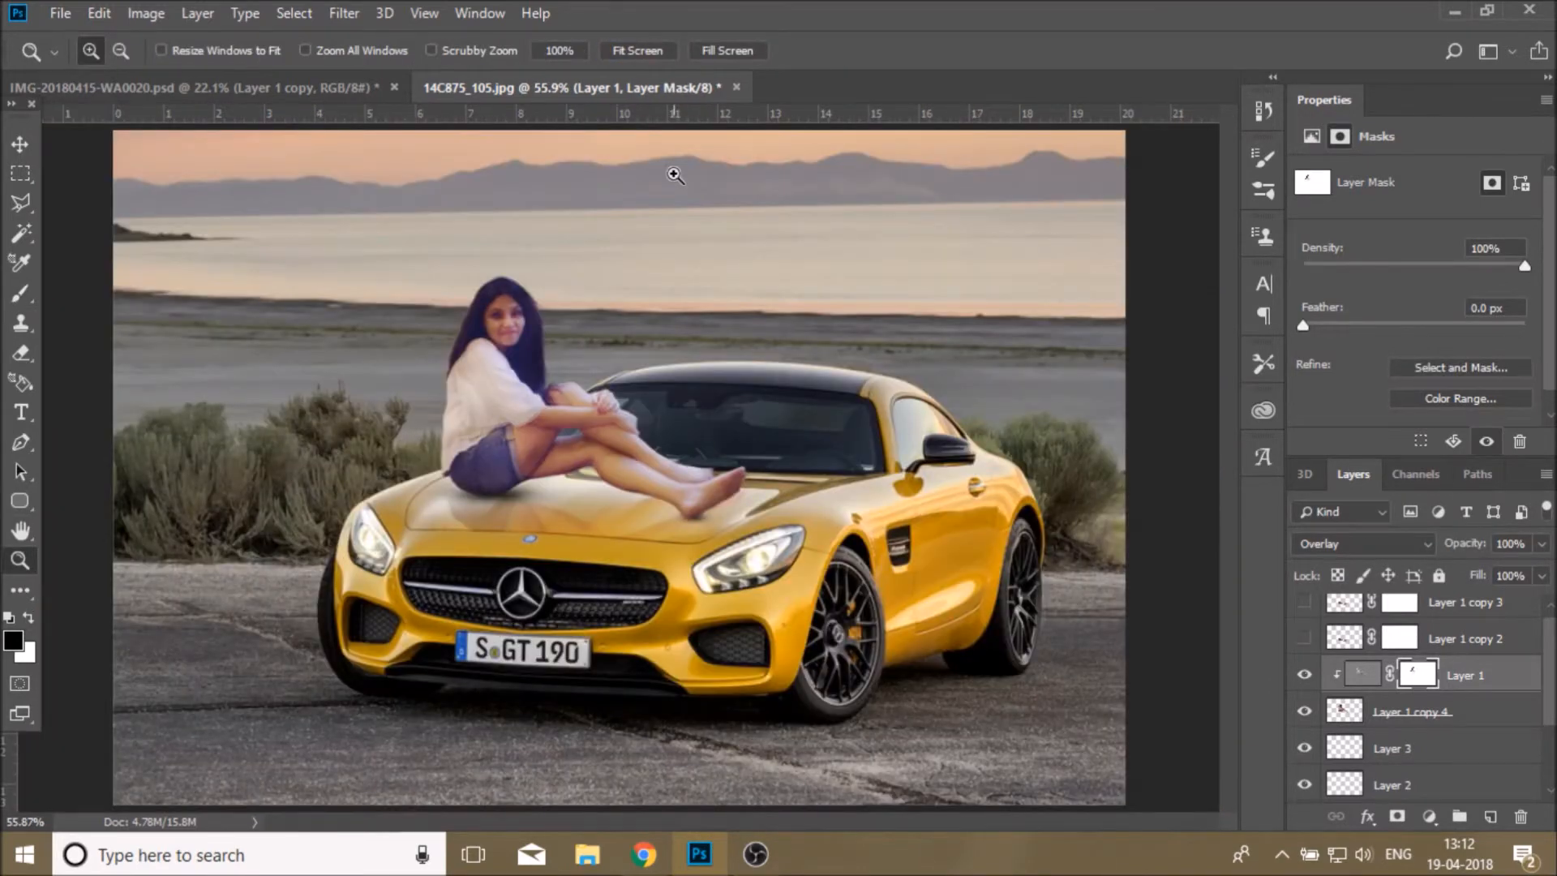
Remove the hidden Layer 1 copy 4 and add a new layer above Layer 3 for brush painting
left_click(1451, 713)
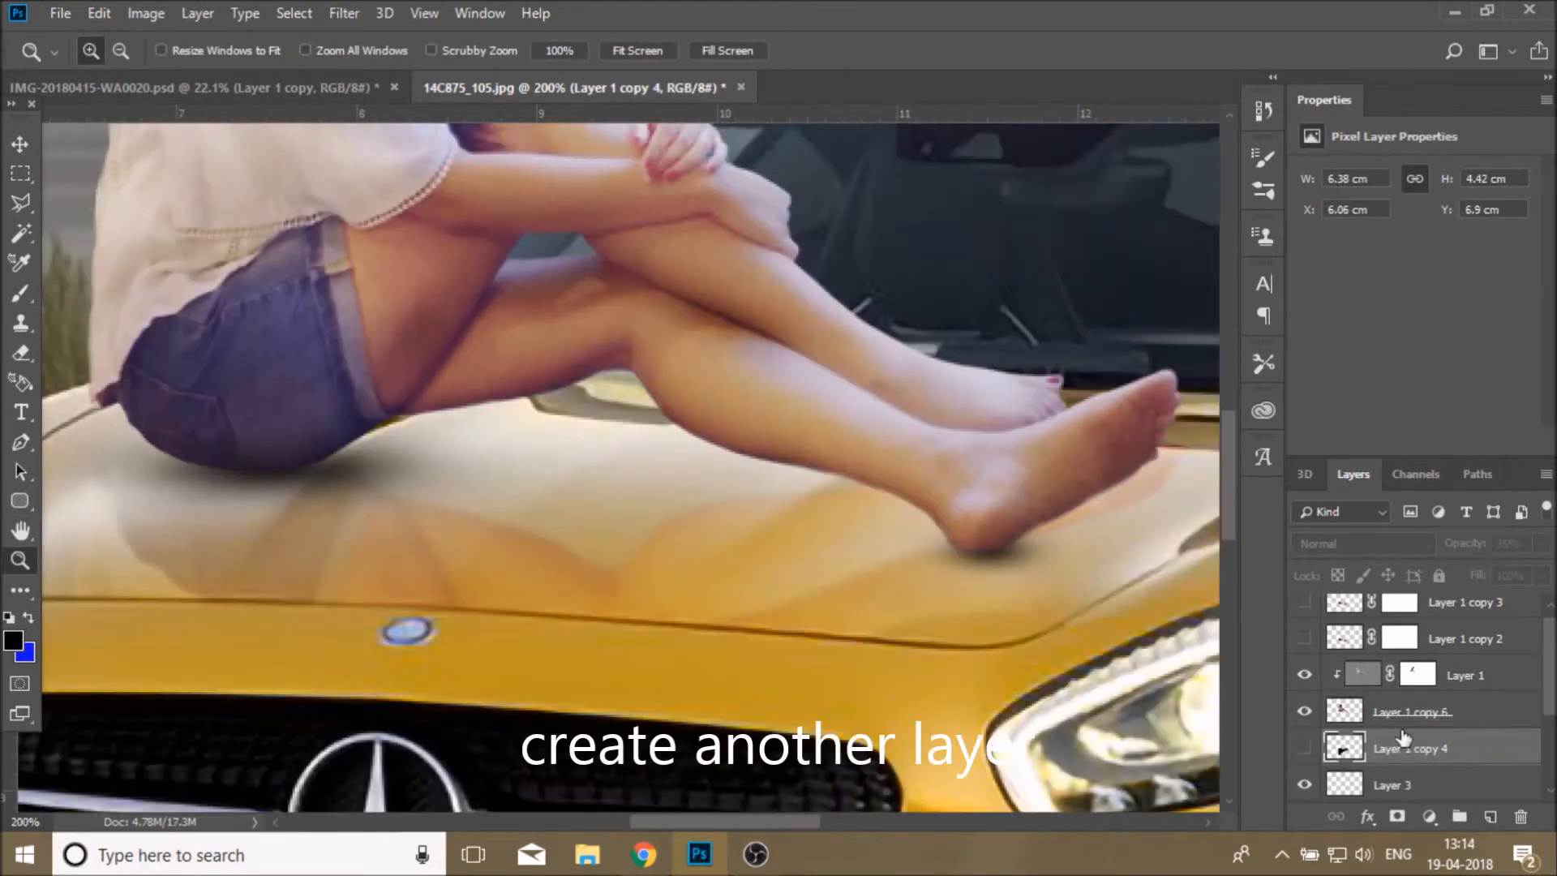
left_click(1414, 748)
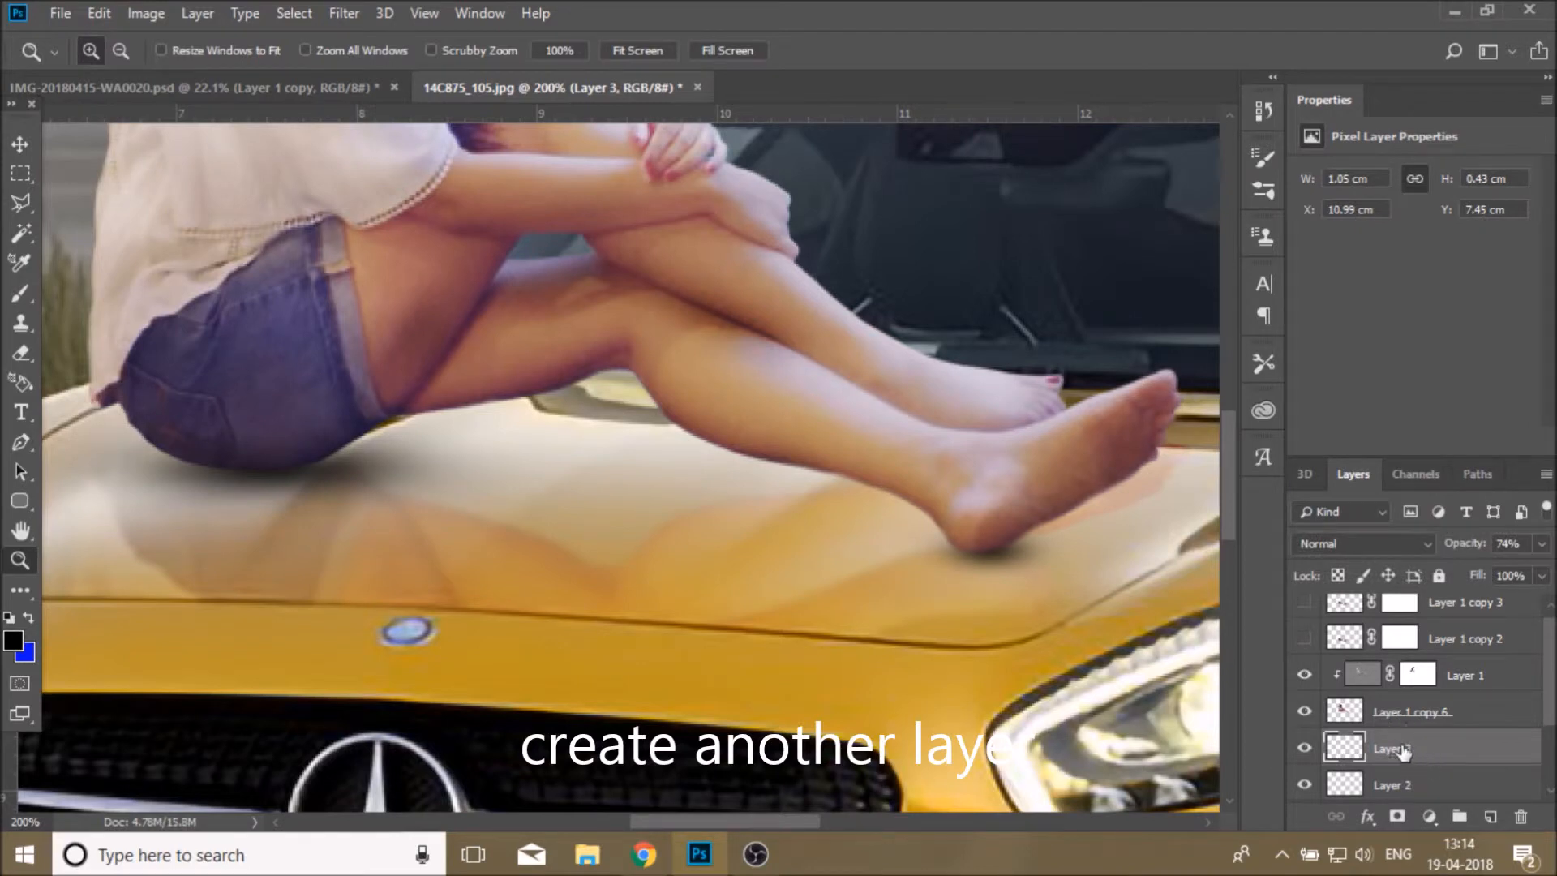
left_click(1490, 817)
left_click(19, 294)
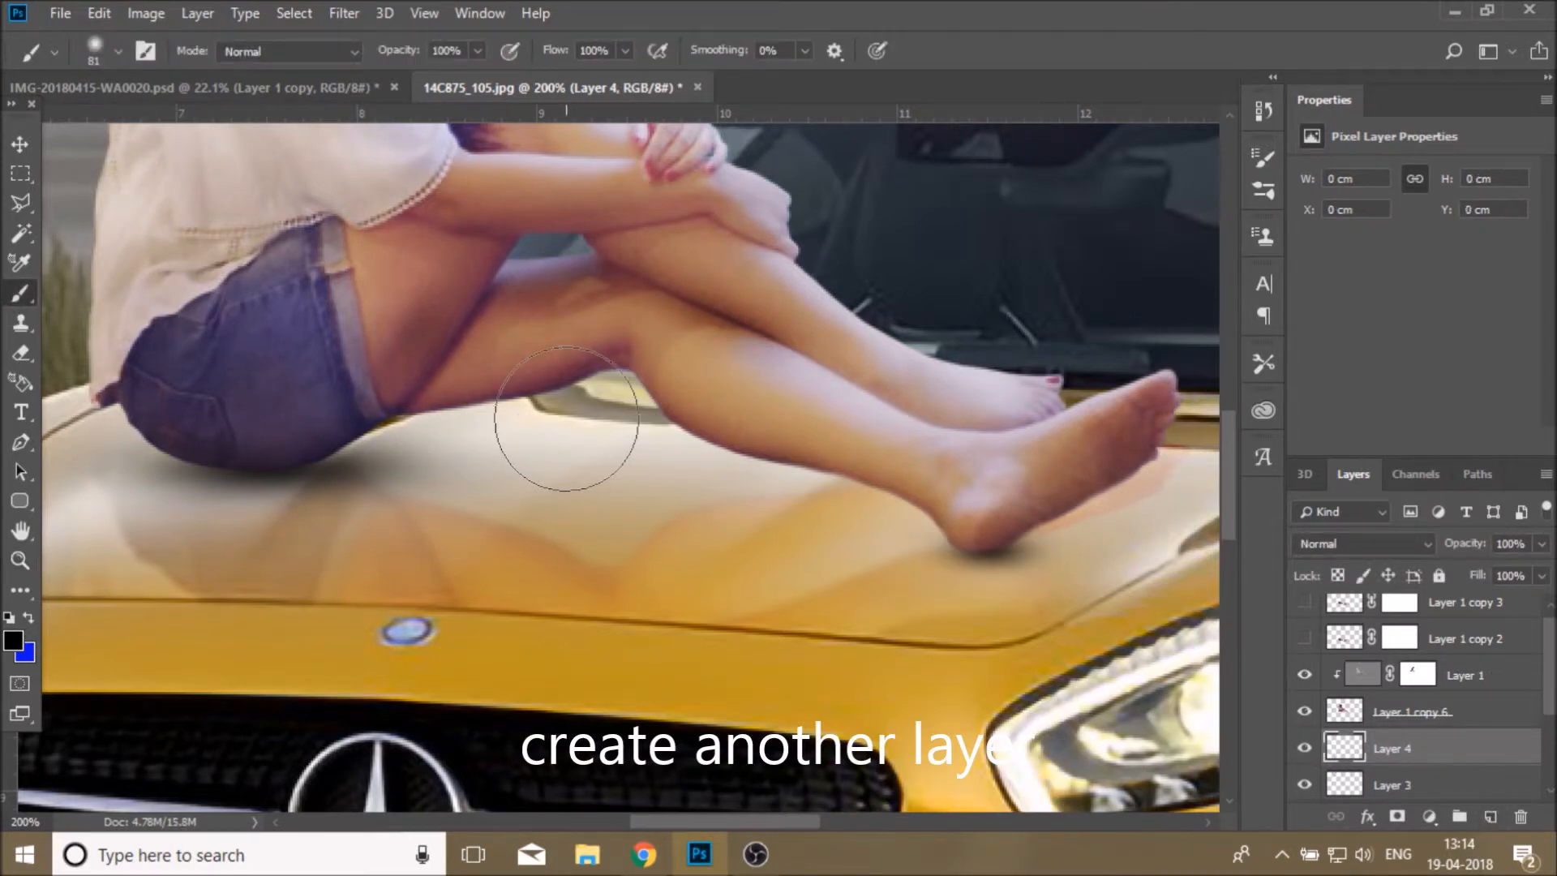
Paint a soft black shadow on the bonnet beneath the legs and raised foot with a 39 px brush at 100% opacity
left_click(119, 51)
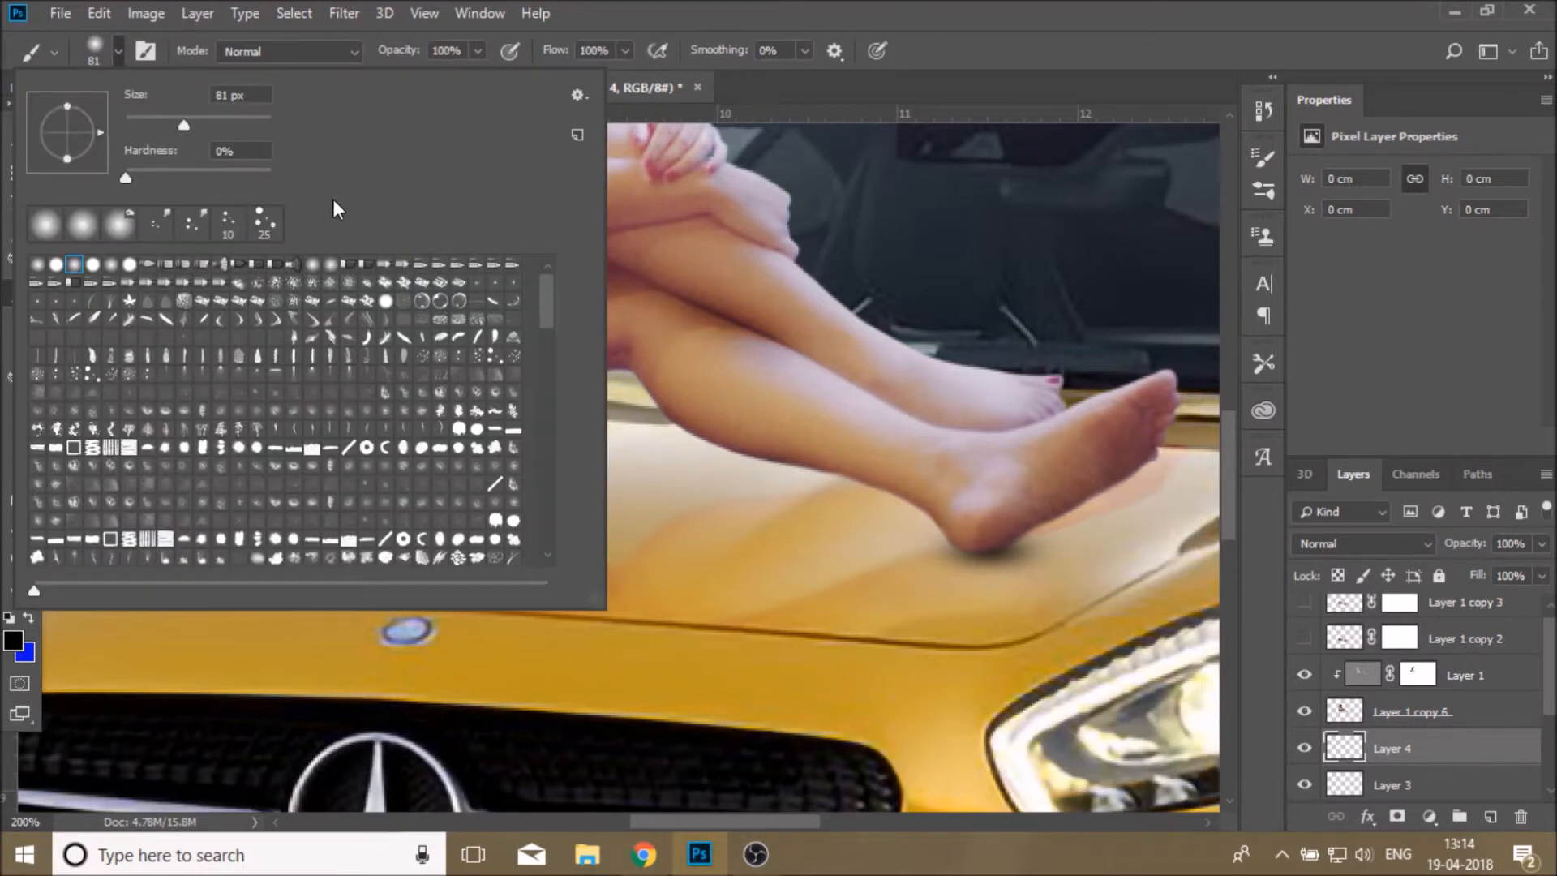
left_click_drag(153, 126, 152, 133)
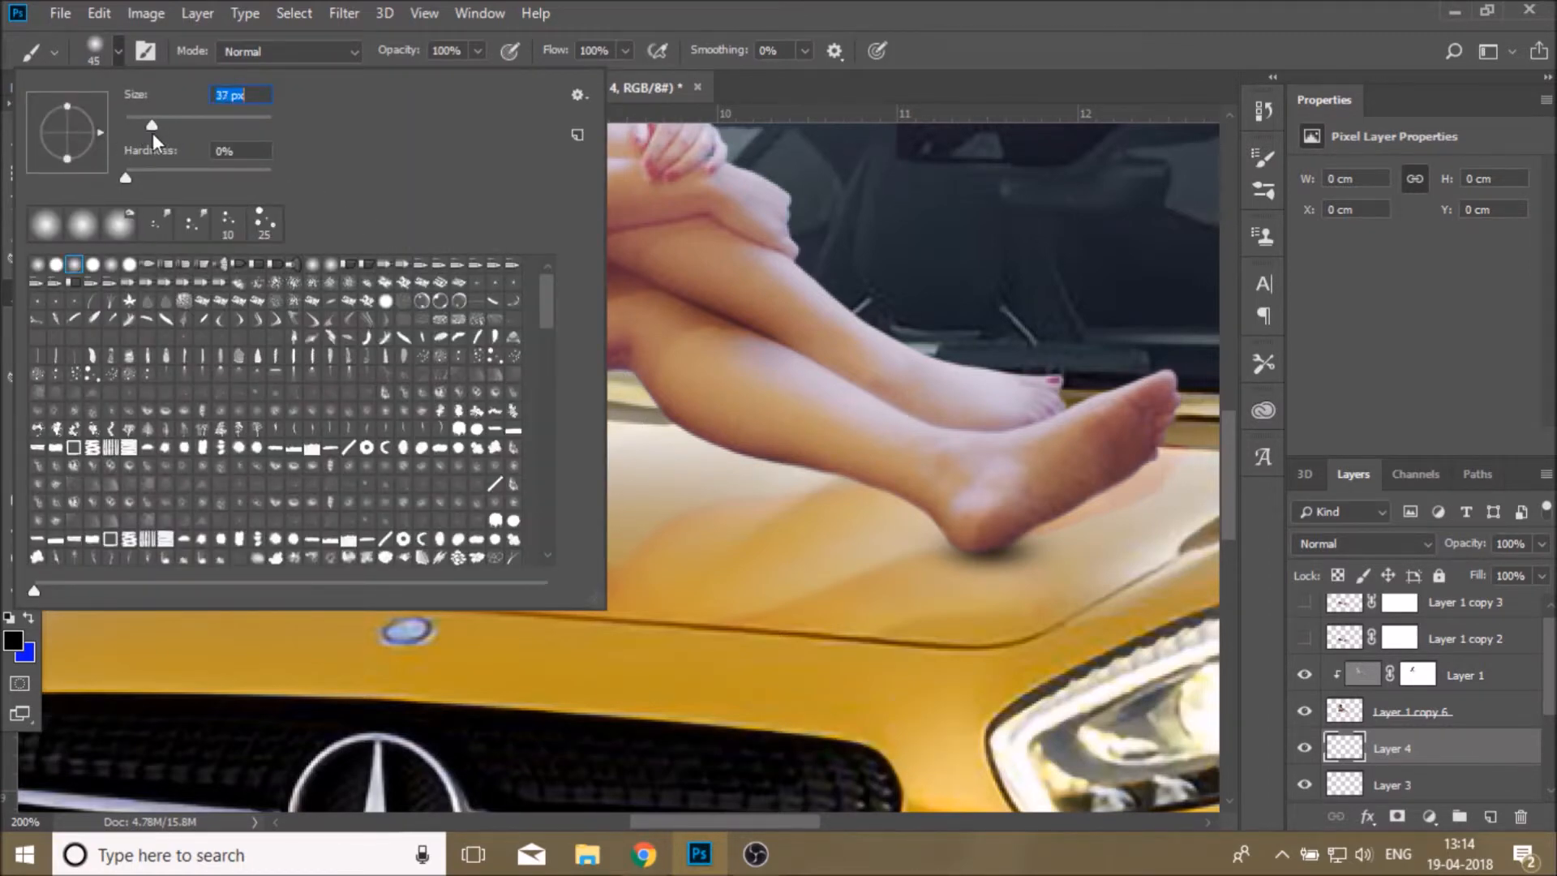
left_click(1078, 46)
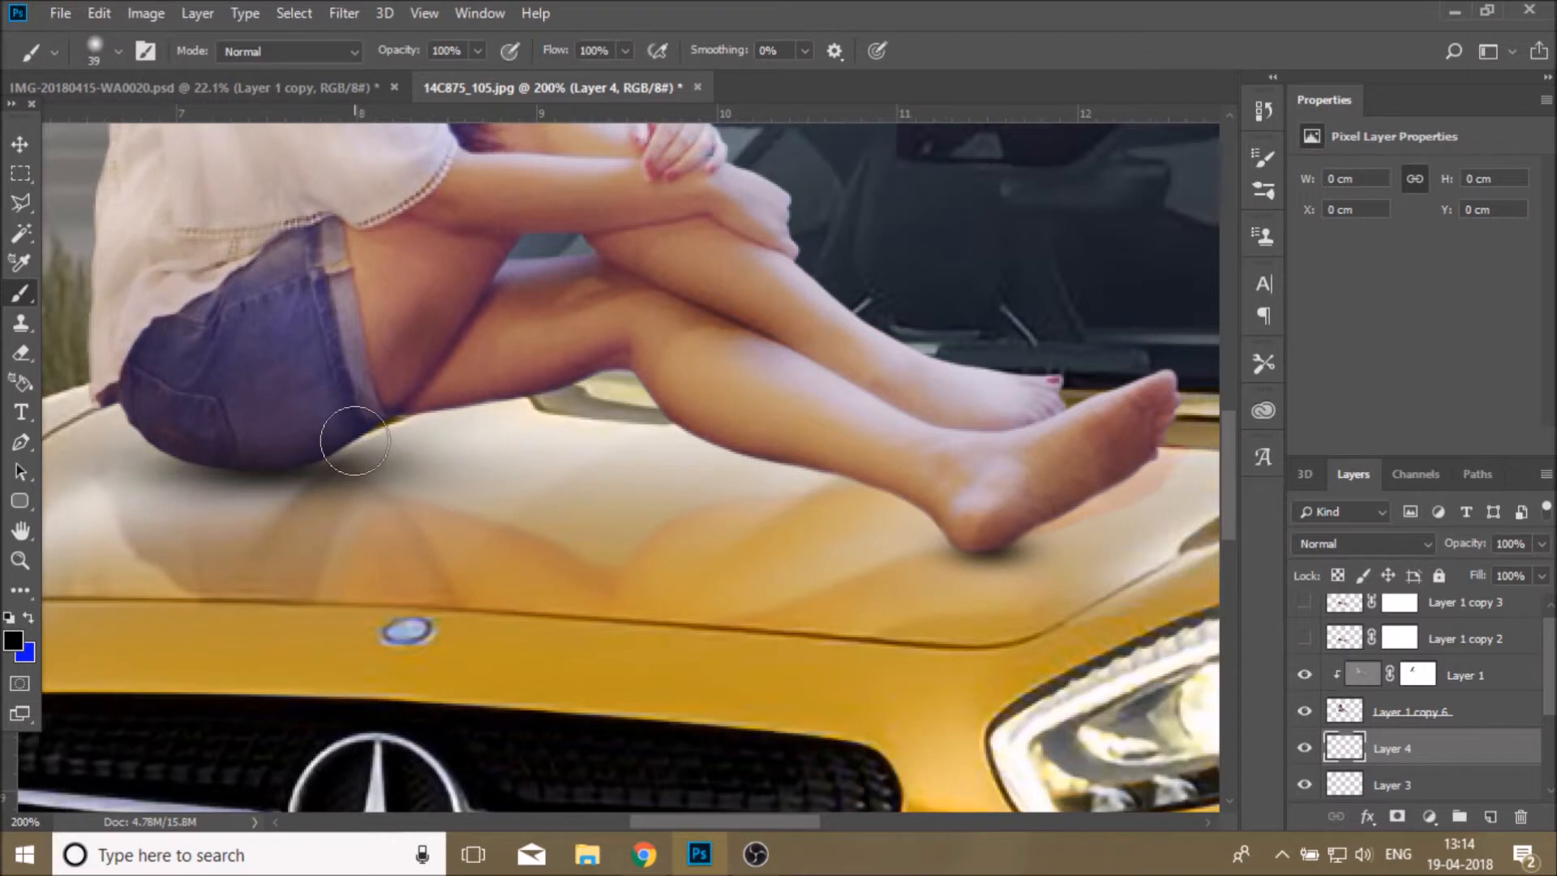
mouse_move(354, 440)
left_mouse_down()
mouse_move(550, 442)
mouse_move(968, 504)
mouse_move(1099, 481)
mouse_move(1163, 438)
mouse_move(1037, 520)
mouse_move(967, 532)
mouse_move(918, 485)
mouse_move(671, 441)
mouse_move(312, 428)
left_mouse_up()
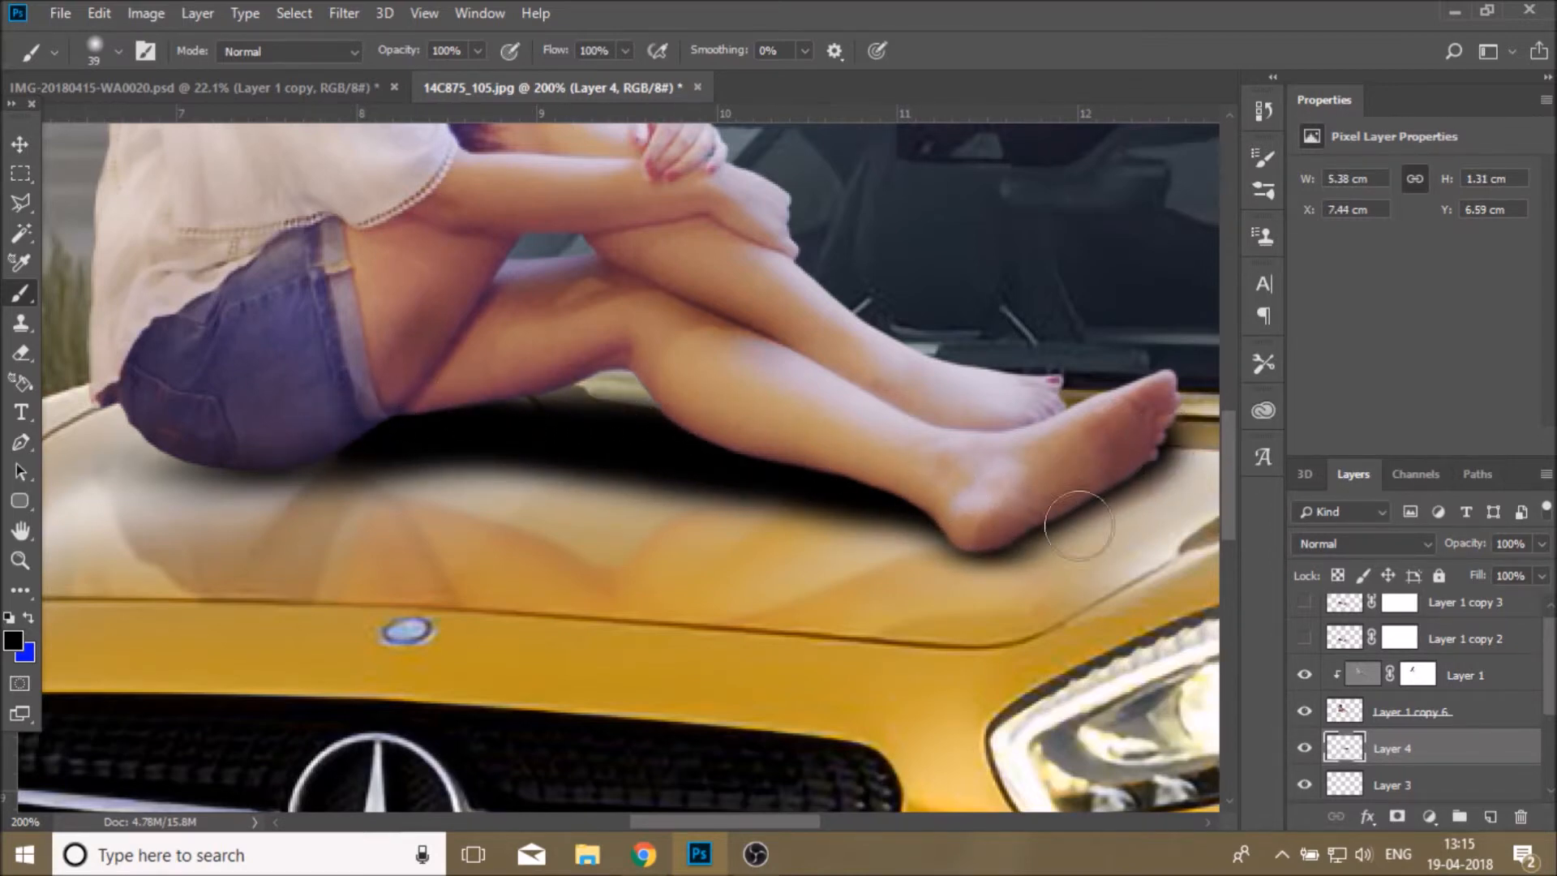
Add a mask to Layer 4, trim the shadow below the foot and heel, and compare the layer hidden and shown
left_click(1396, 816)
mouse_move(1147, 536)
left_mouse_down()
mouse_move(943, 595)
mouse_move(1047, 576)
mouse_move(995, 591)
left_mouse_up()
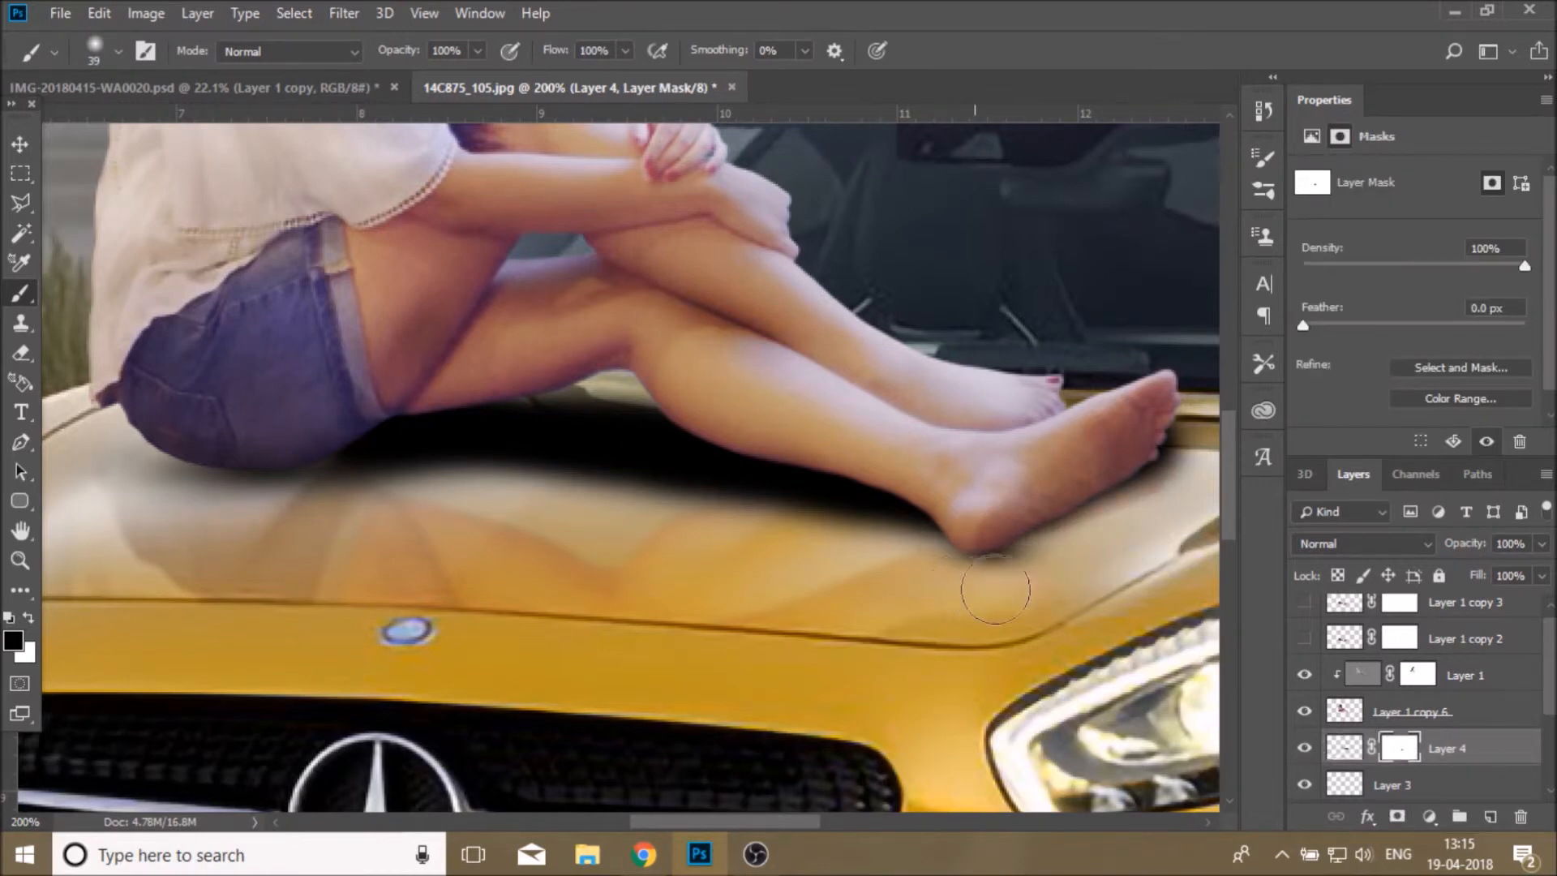
left_click(1304, 747)
left_click(1304, 747)
left_click(1304, 747)
left_click(1304, 748)
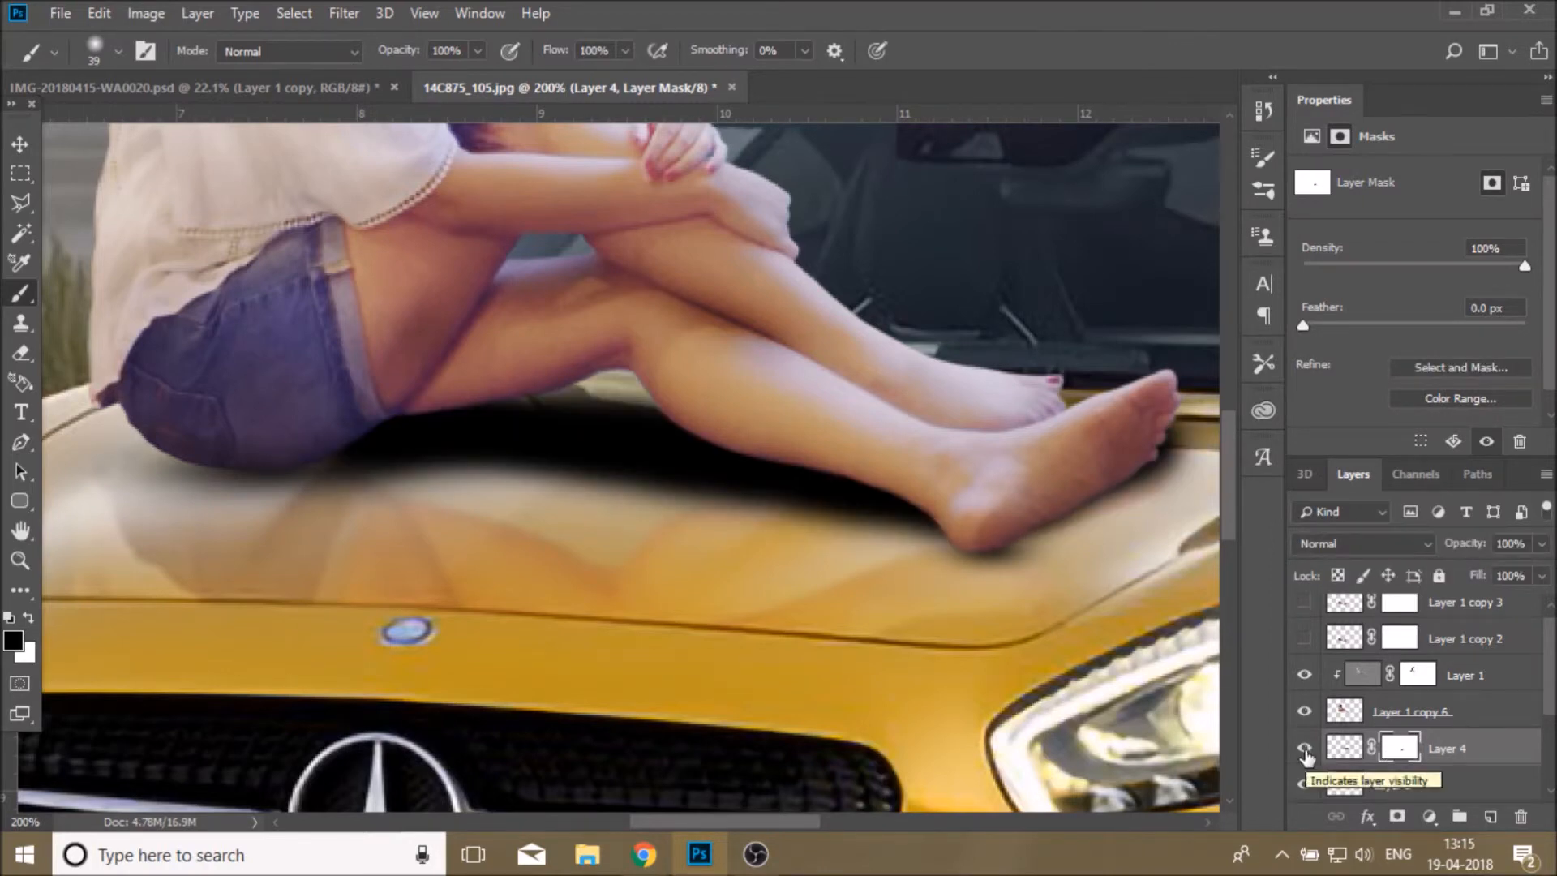
Extend Layer 4's black shadow beneath the shorts and set the layer's opacity to 50%
left_click(1343, 748)
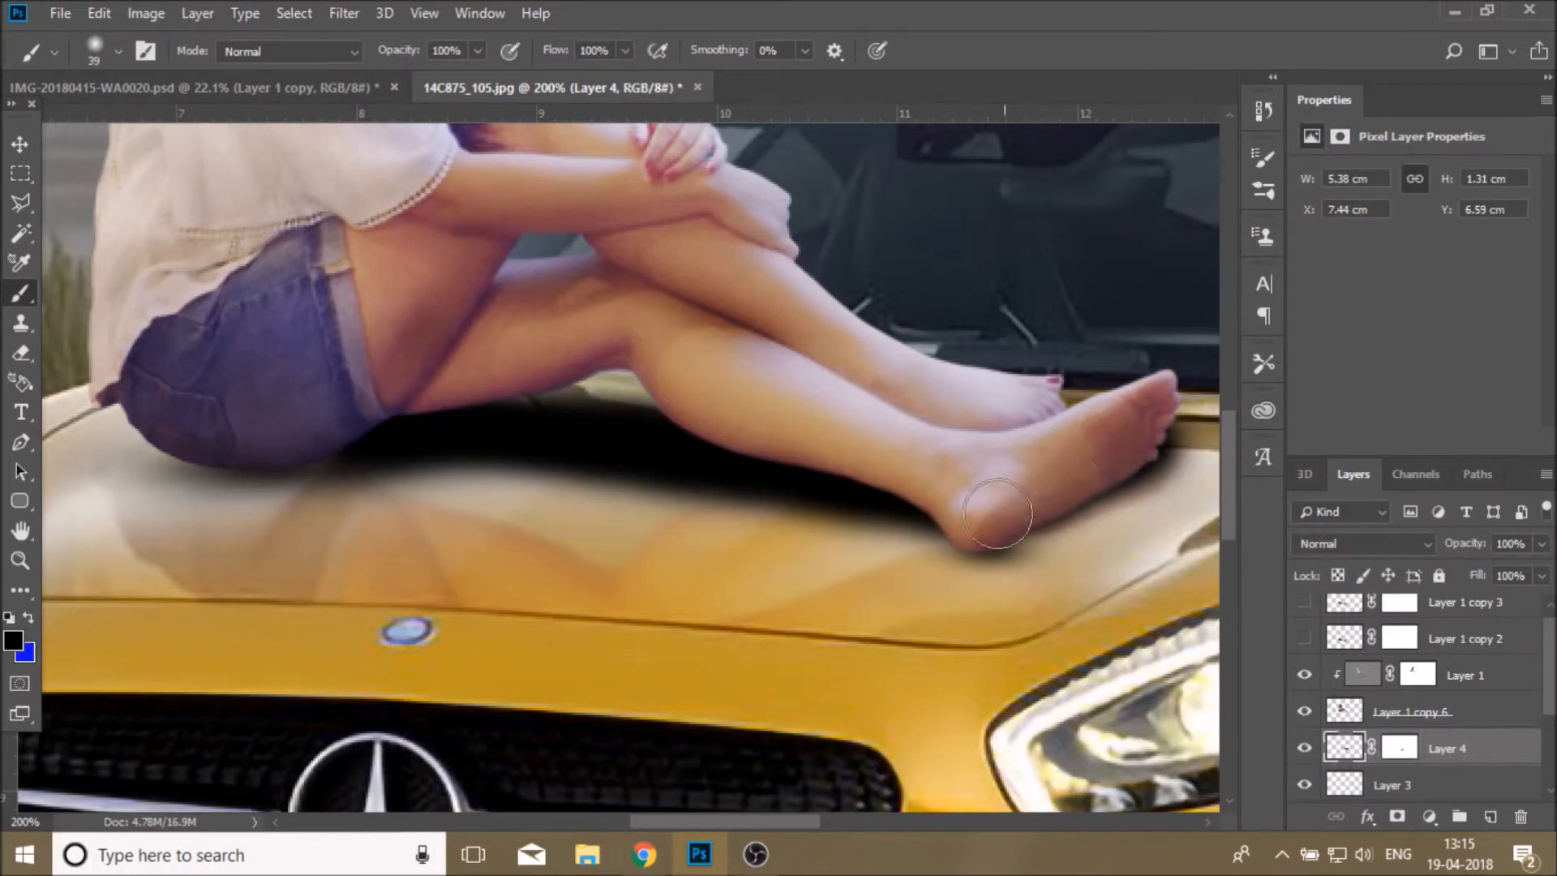
left_click_drag(344, 418, 295, 430)
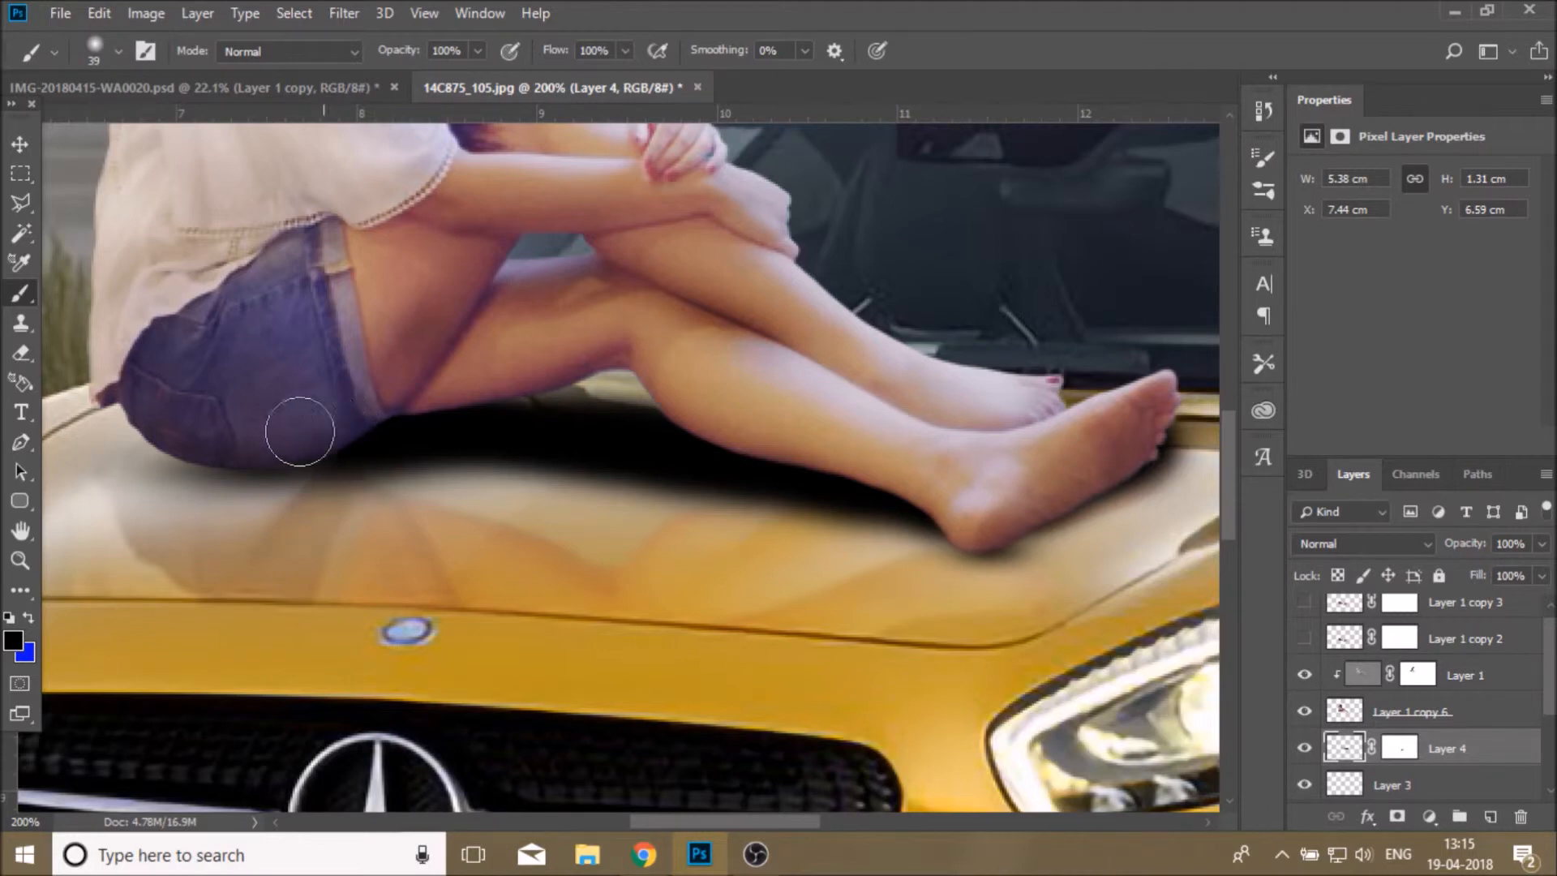
left_click_drag(1529, 563, 1490, 576)
key("z")
left_click(638, 51)
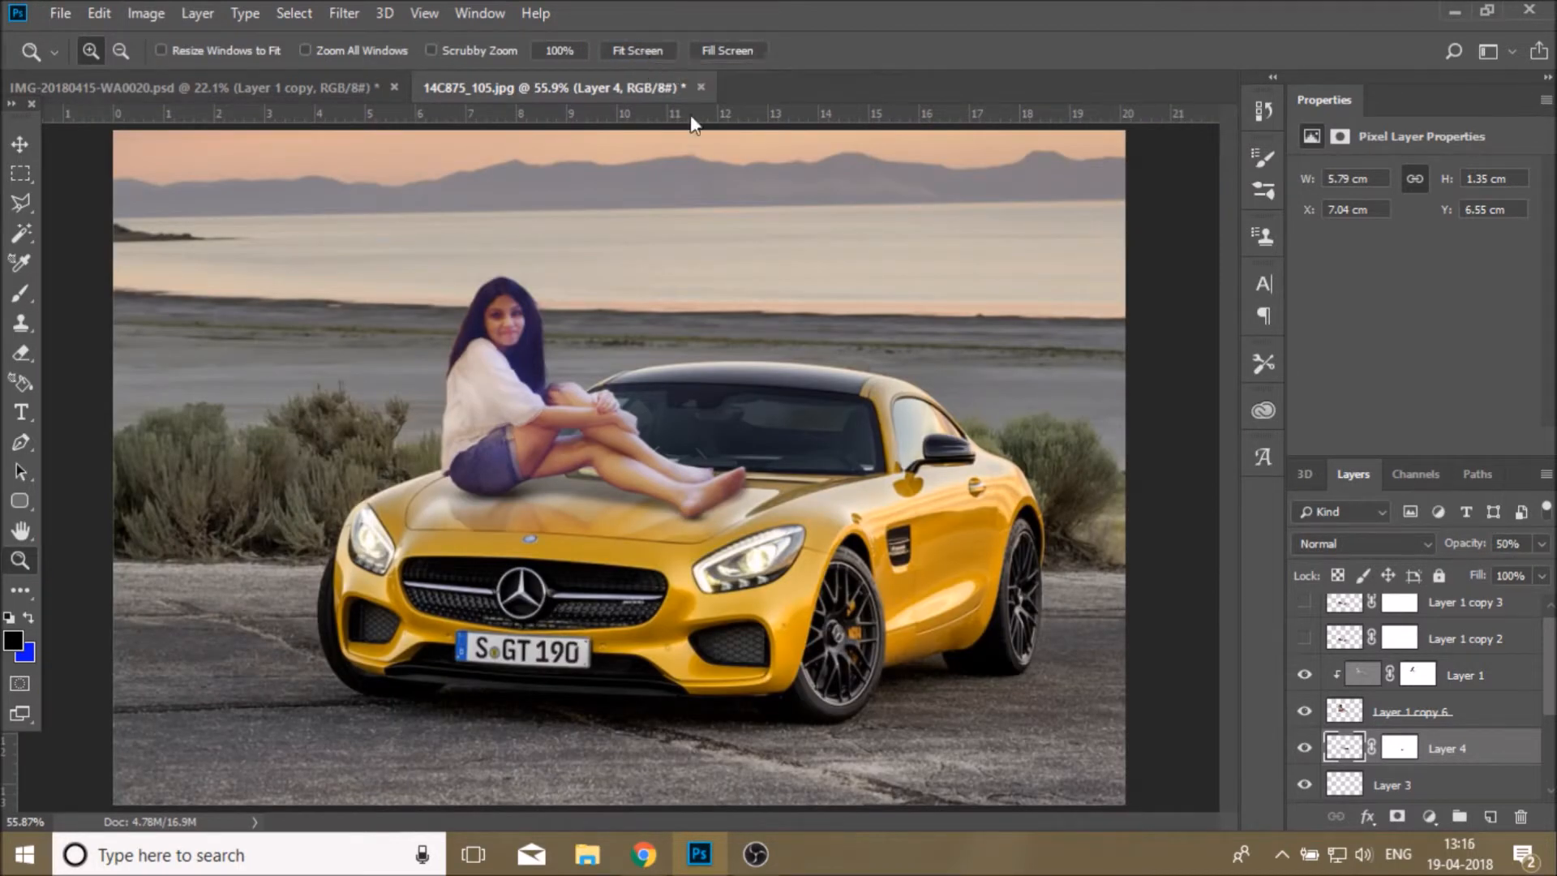
Set the opacity of the reflection on Layer 1 copy 5 to 35%, checking the image with the reflection hidden and shown
left_click(1392, 784)
scroll(1320, 775, "down", 3)
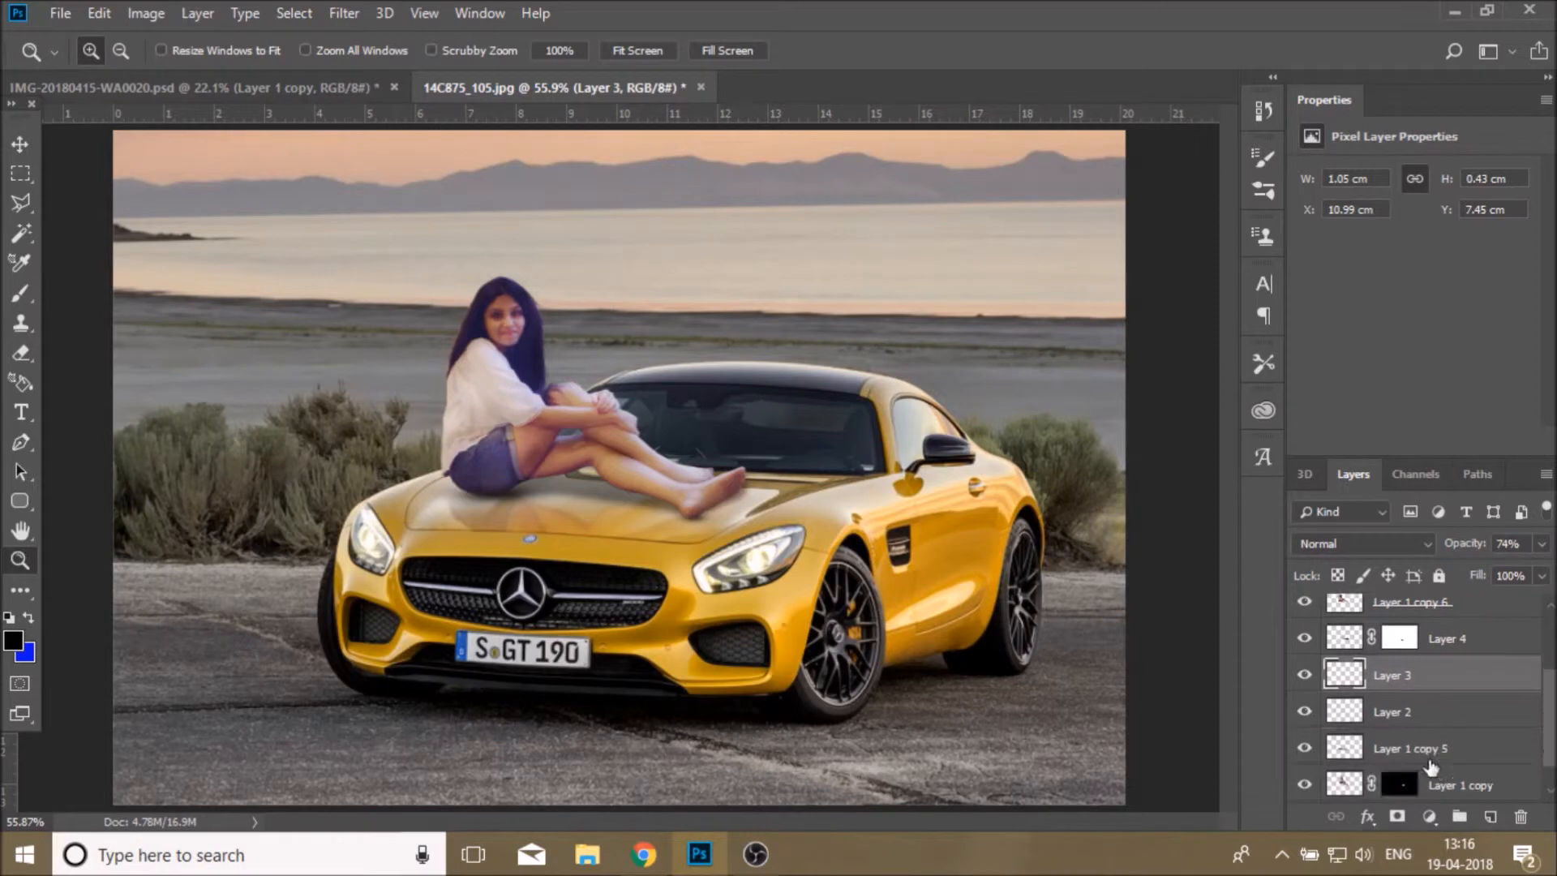
left_click(1420, 750)
left_click(1302, 747)
left_click(1303, 747)
left_click(1540, 543)
left_click_drag(1482, 570, 1476, 572)
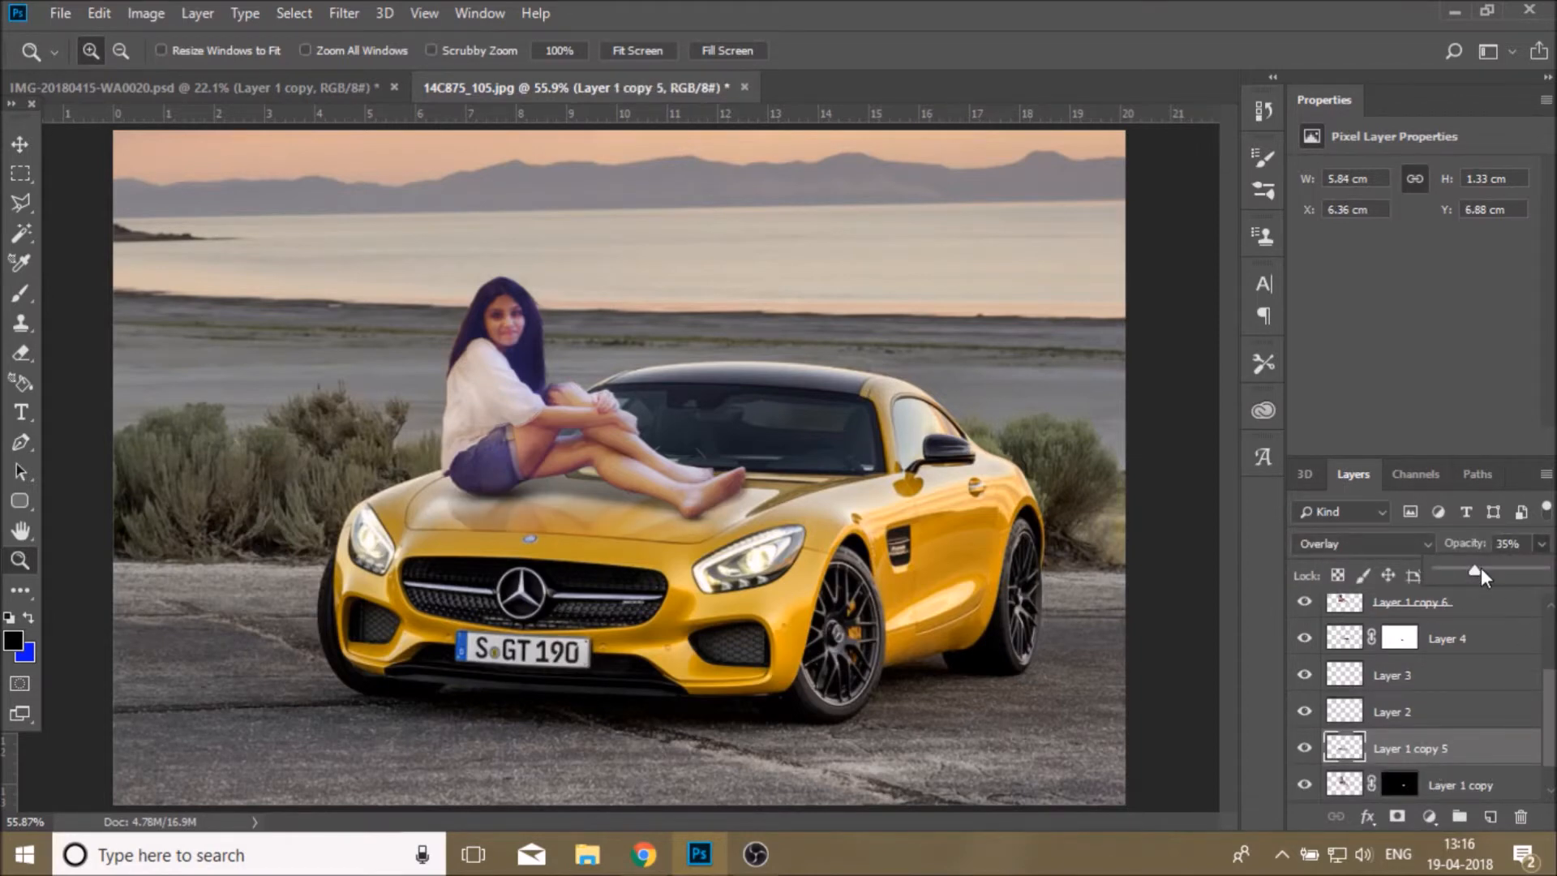
left_click(1304, 785)
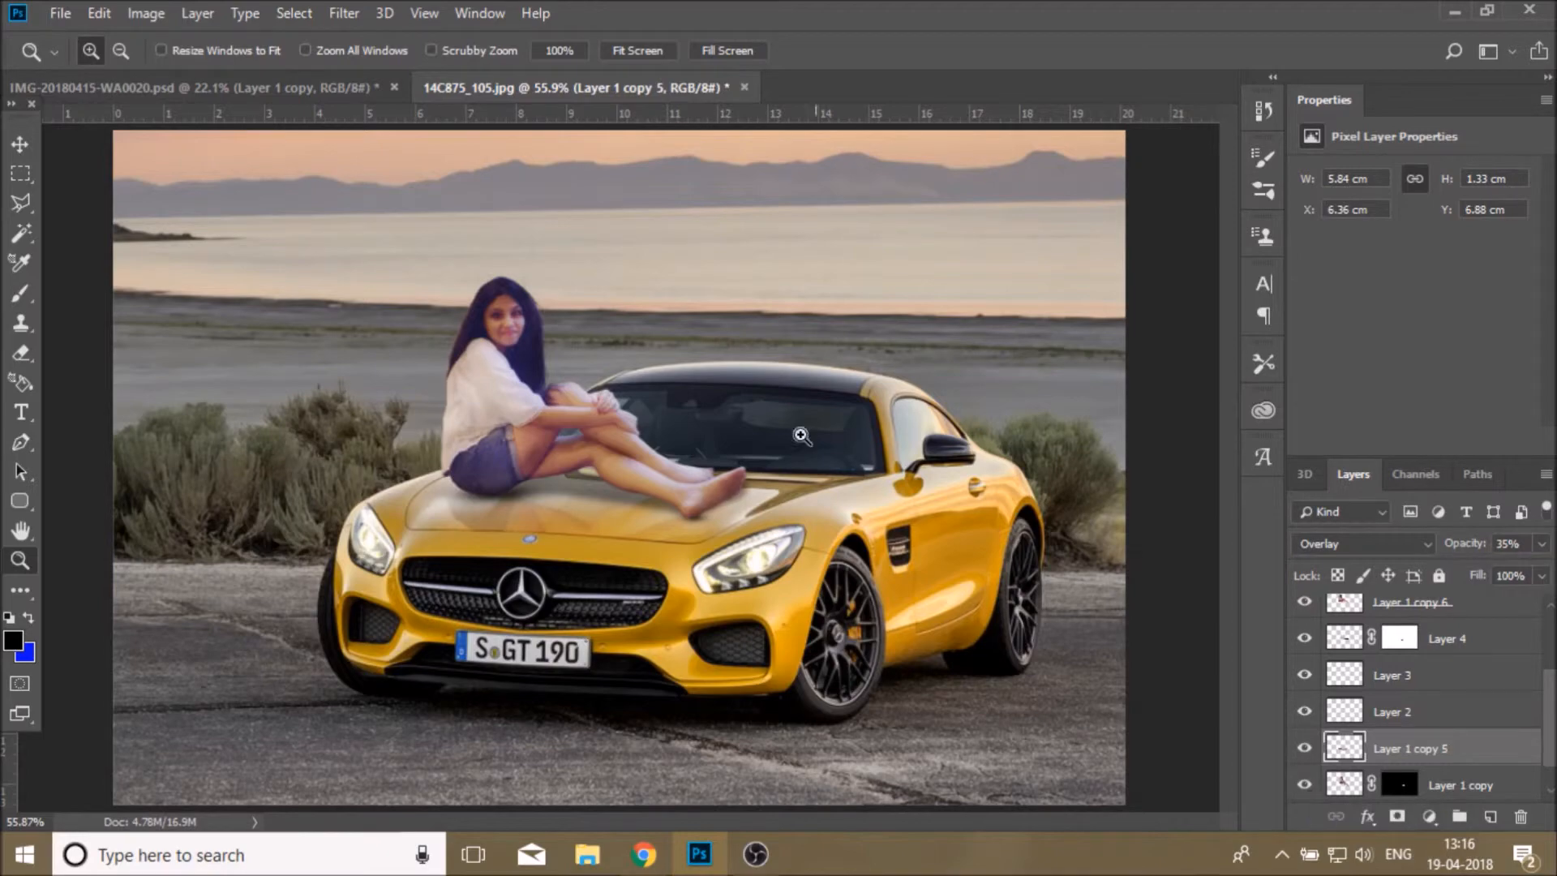
Reposition the foot shadow on Layer 3 and widen it to about 1.52 cm beneath the heel and toes
left_click(730, 478)
left_click(730, 479)
left_click(730, 478)
key("v")
left_click_drag(675, 639, 689, 635)
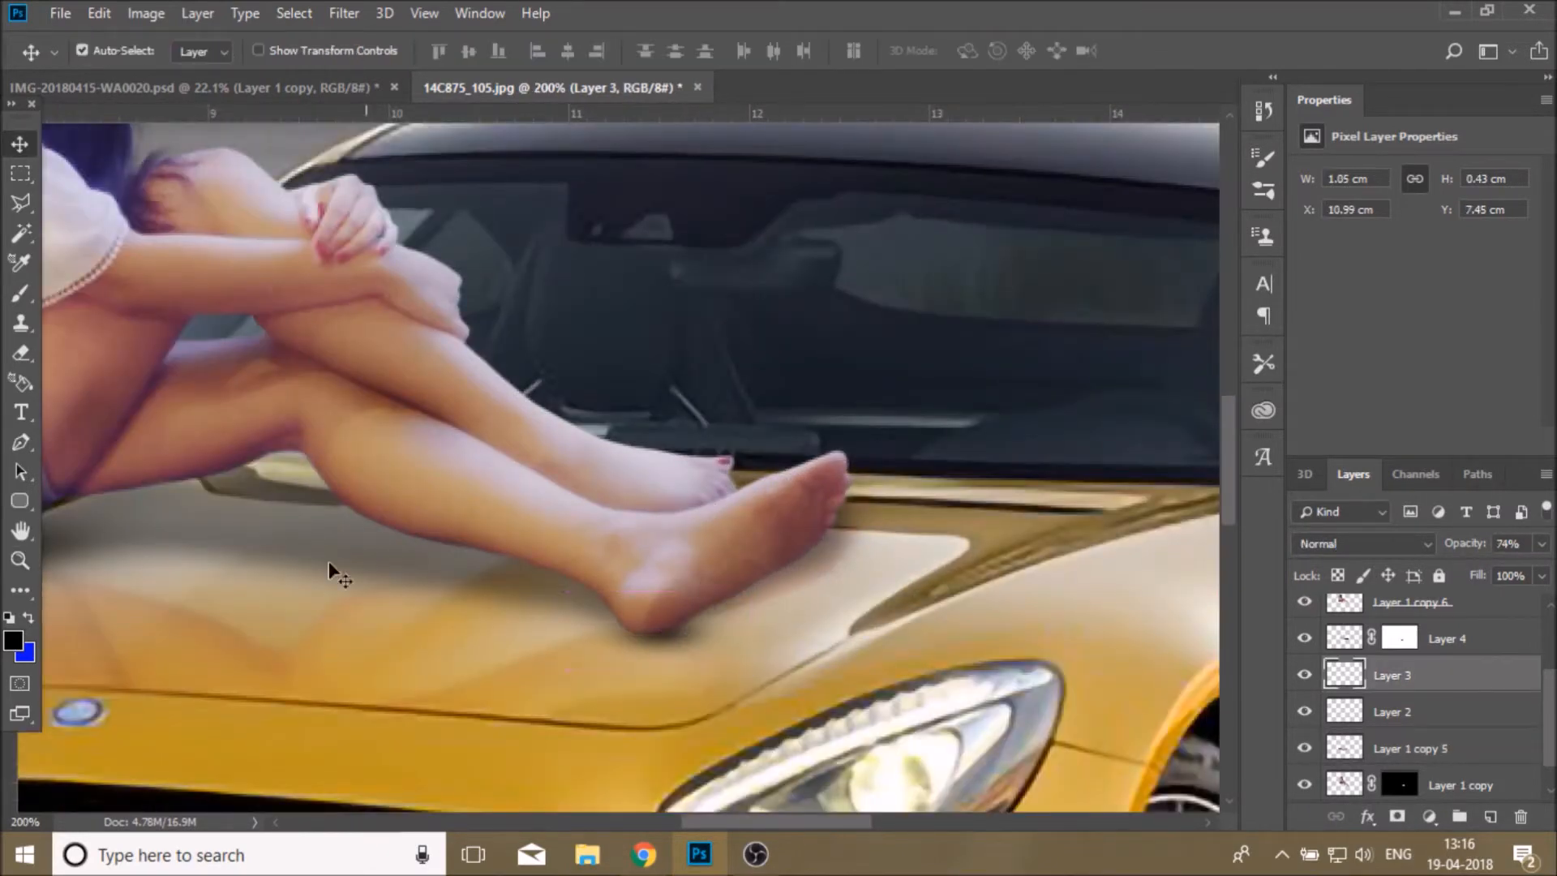
key("z")
left_click(657, 636)
left_click(20, 145)
key("ctrl+t")
left_click_drag(898, 552, 1069, 553)
left_click_drag(840, 556, 737, 549)
left_click(1031, 51)
Set Layer 3's opacity to 70% and select the shadow layer beneath the shorts
left_click(1540, 544)
left_click_drag(1515, 572, 1512, 574)
left_click_drag(788, 821, 618, 821)
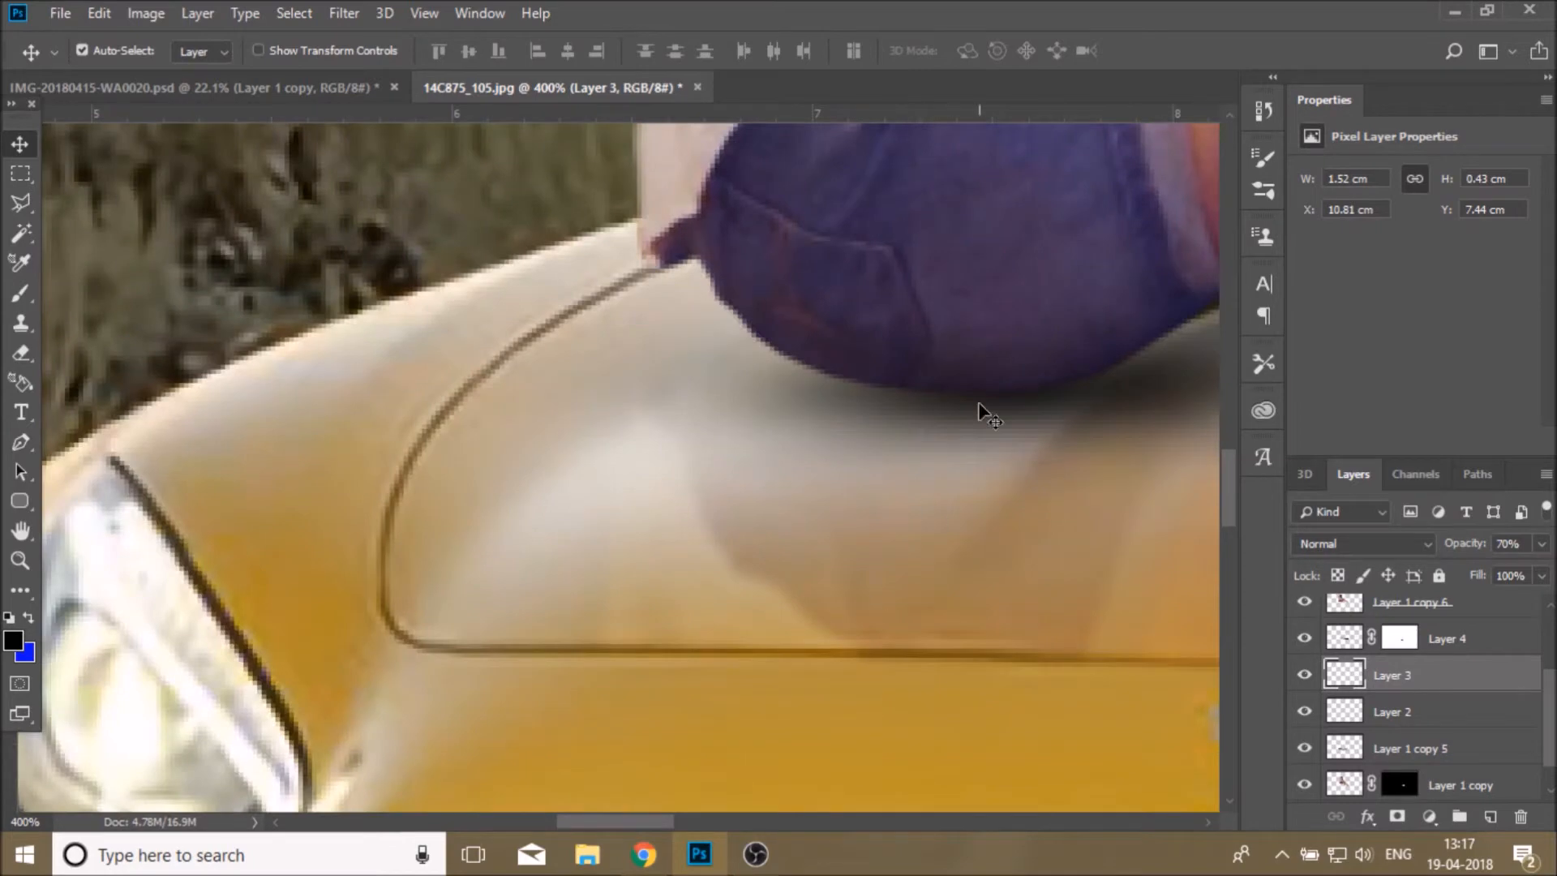
left_click(978, 405)
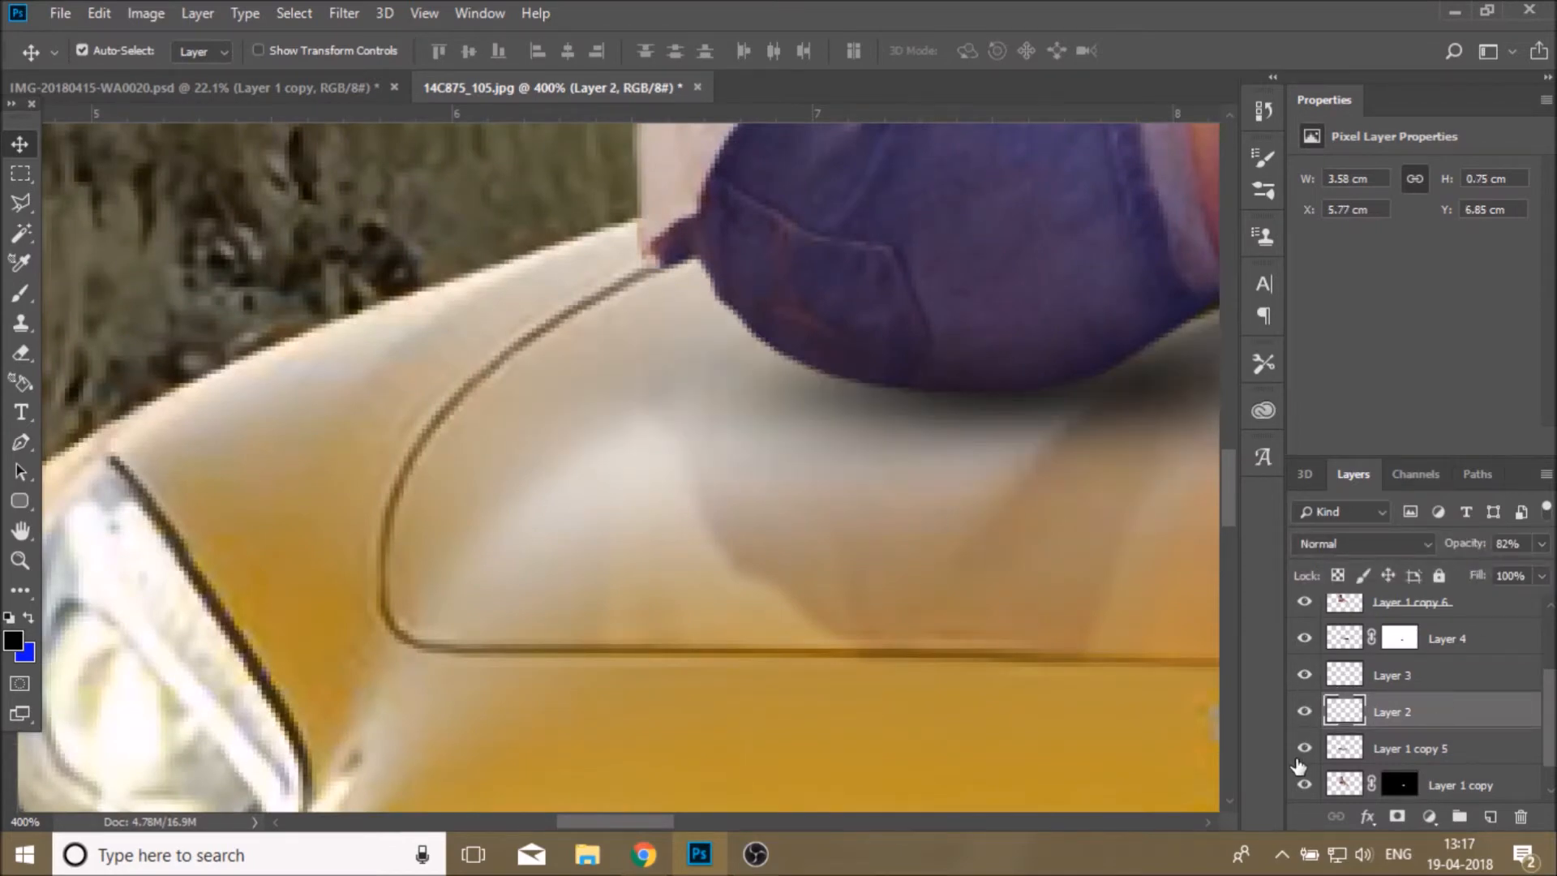
Delete the hidden layers Layer 1 copy 3 and Layer 1 copy 2
key("z")
key("ctrl+0")
scroll(1443, 628, "up", 3)
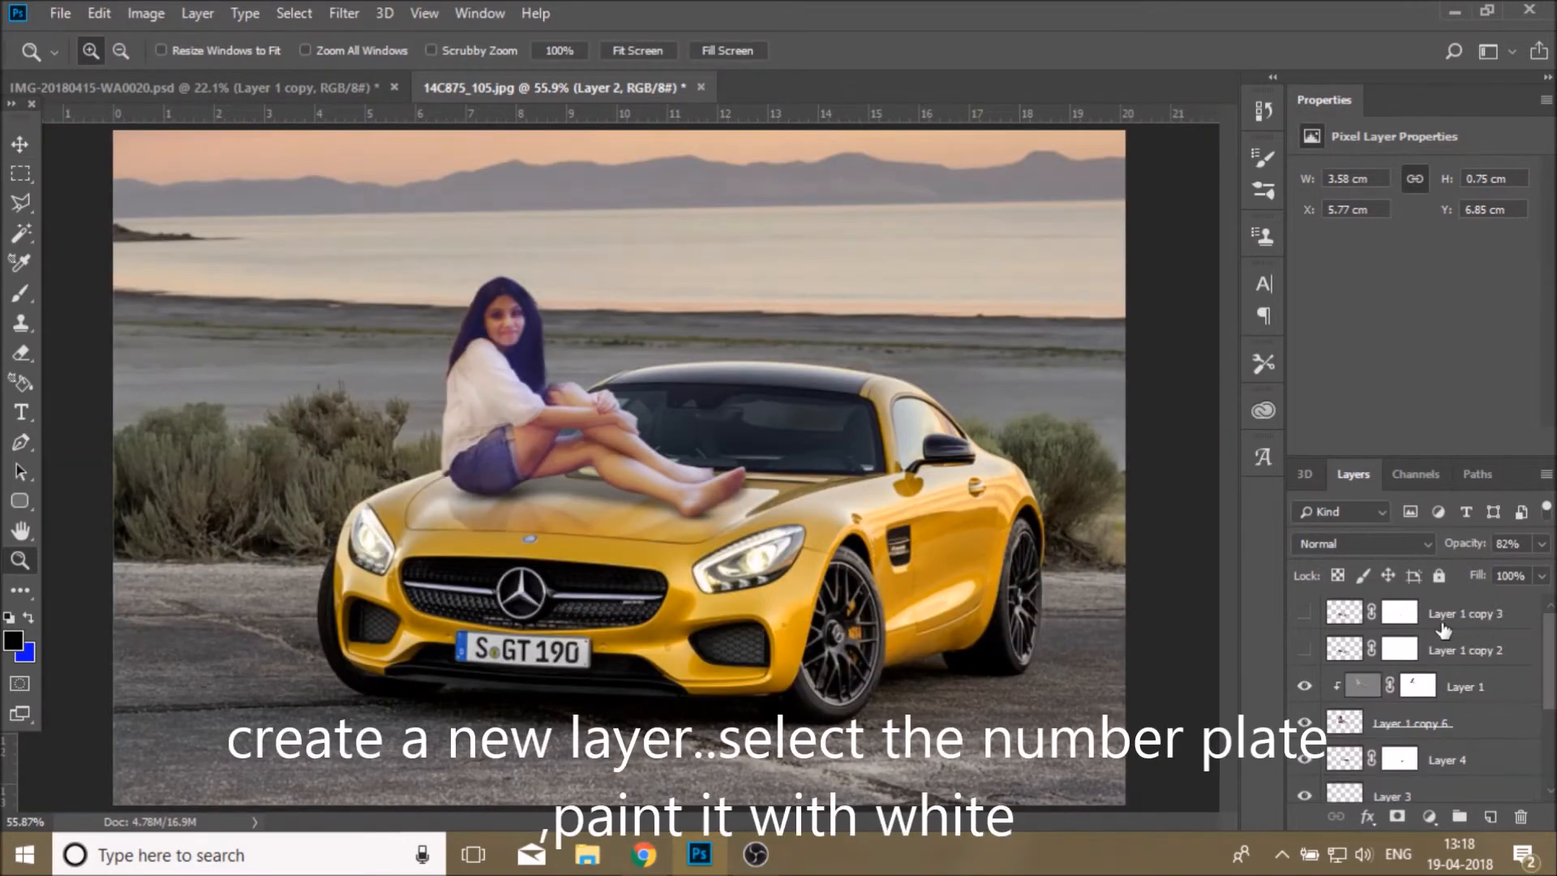
left_click(1463, 627)
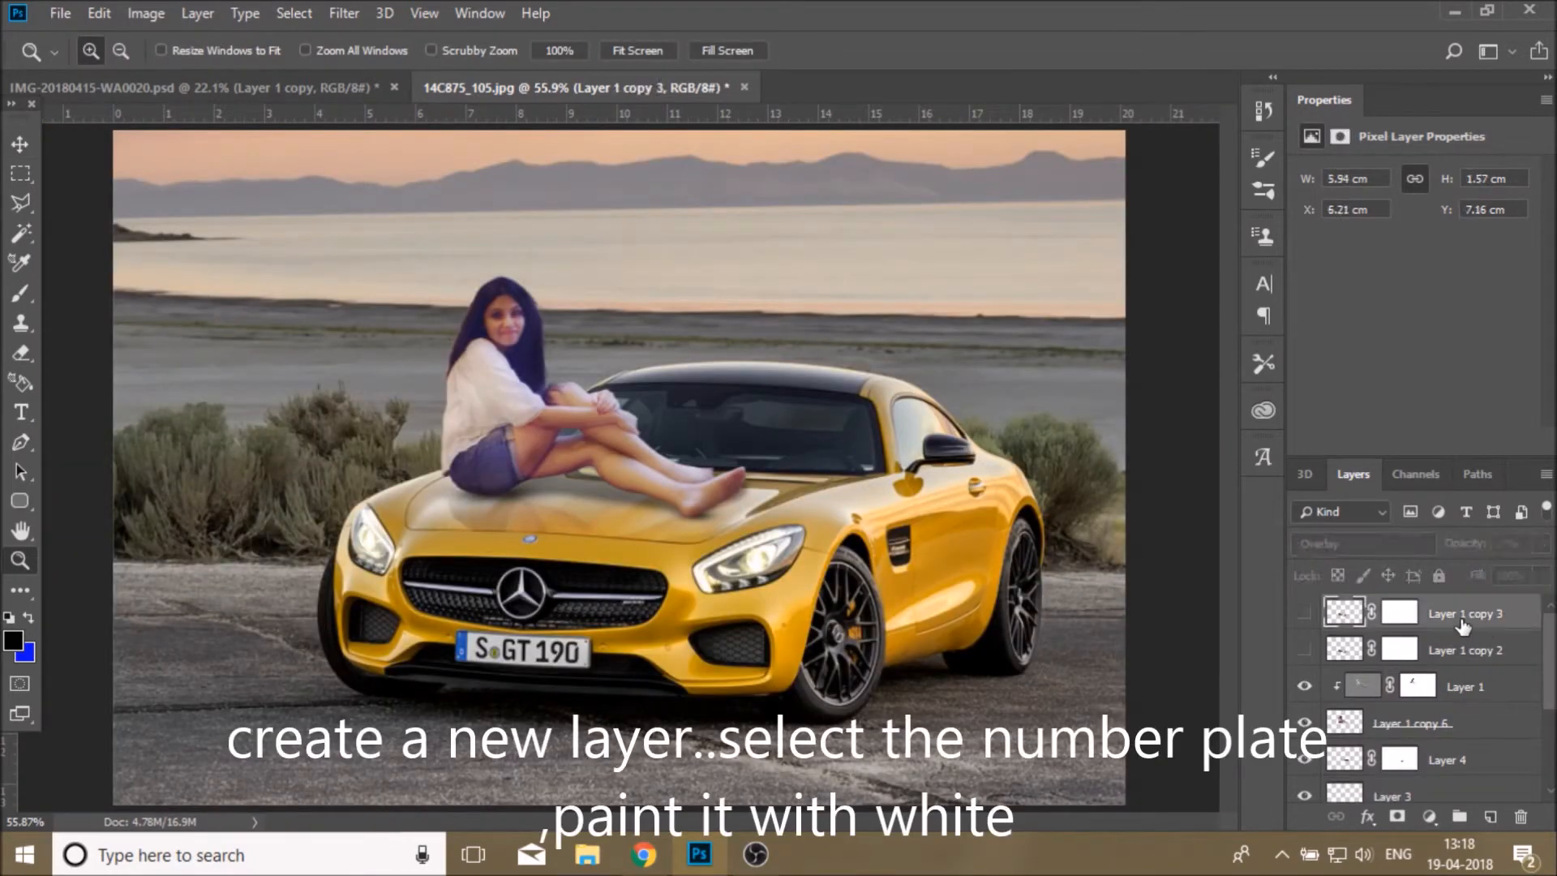
left_click(1476, 661, "shift")
key("Delete")
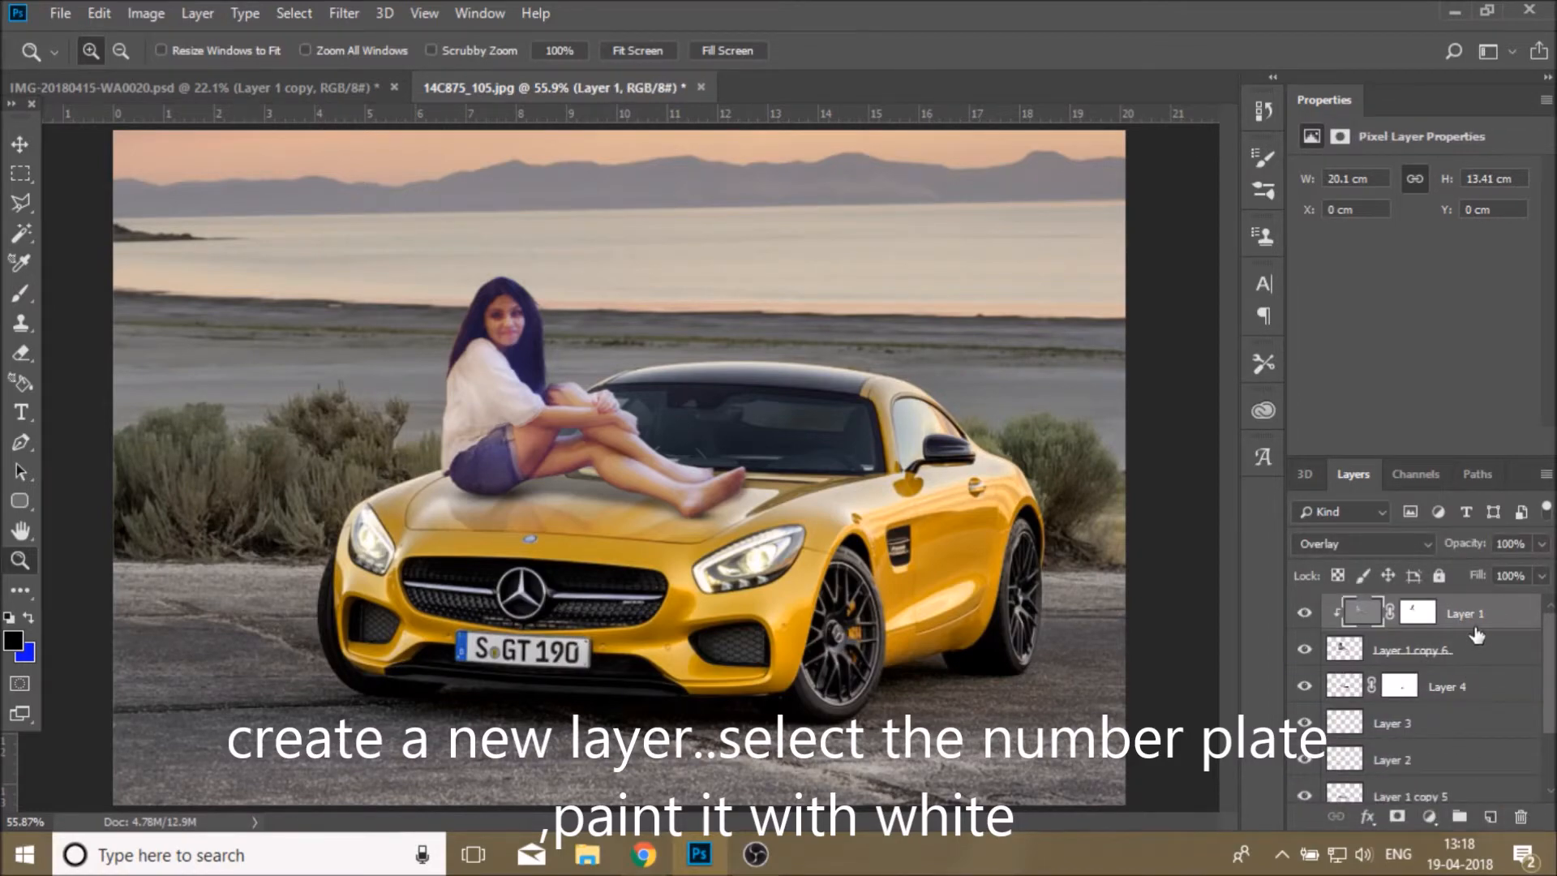
Create a new layer and outline the white lettering area of the number plate with the Polygonal Lasso
left_click(1492, 815)
left_click(444, 686)
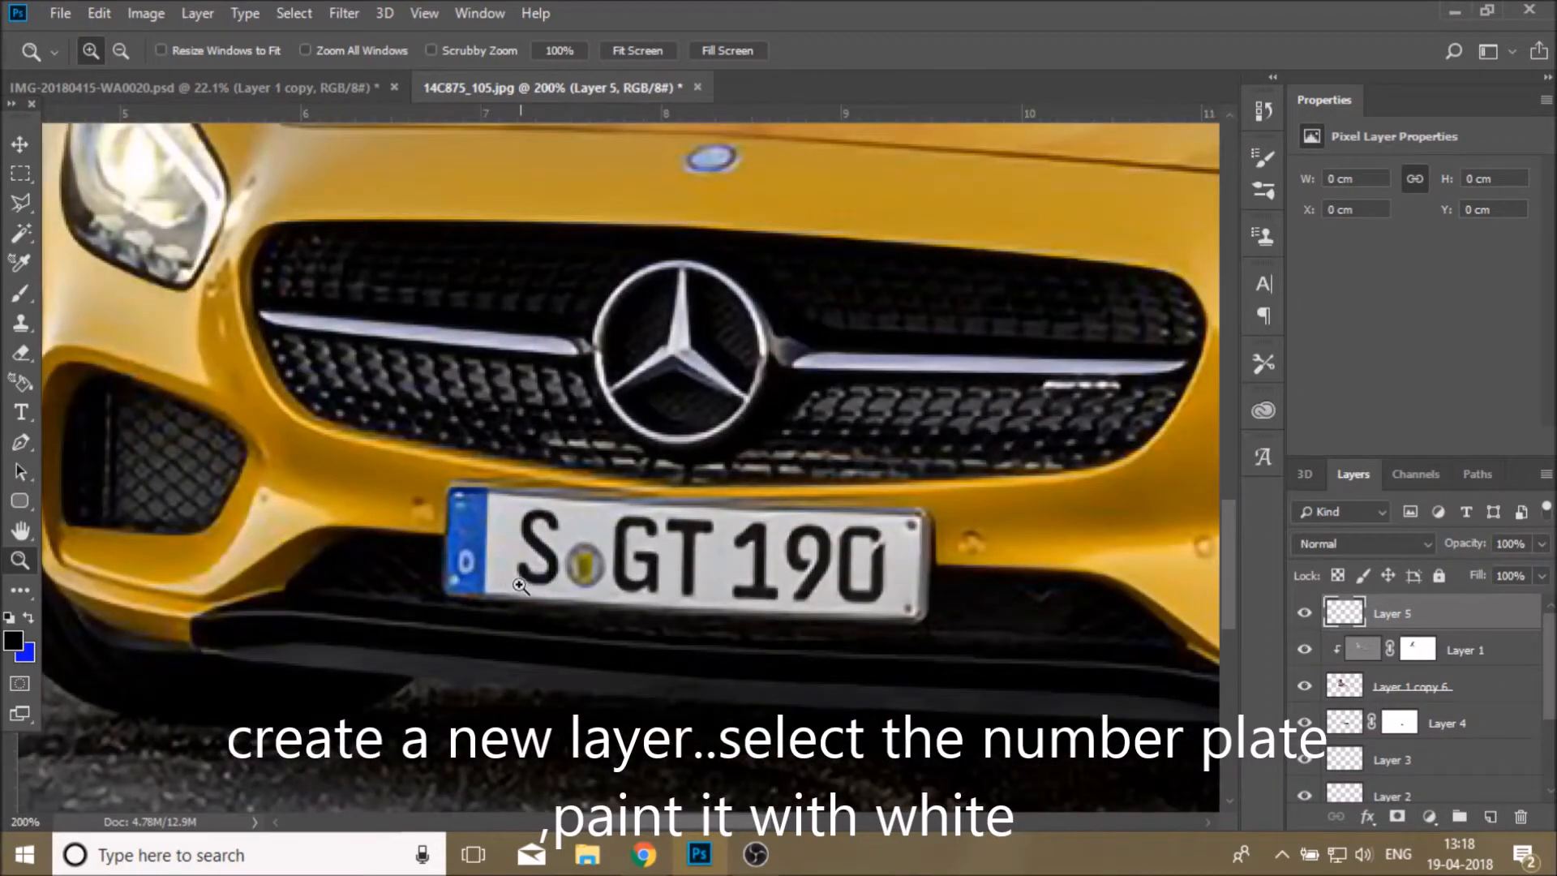
left_click(21, 205)
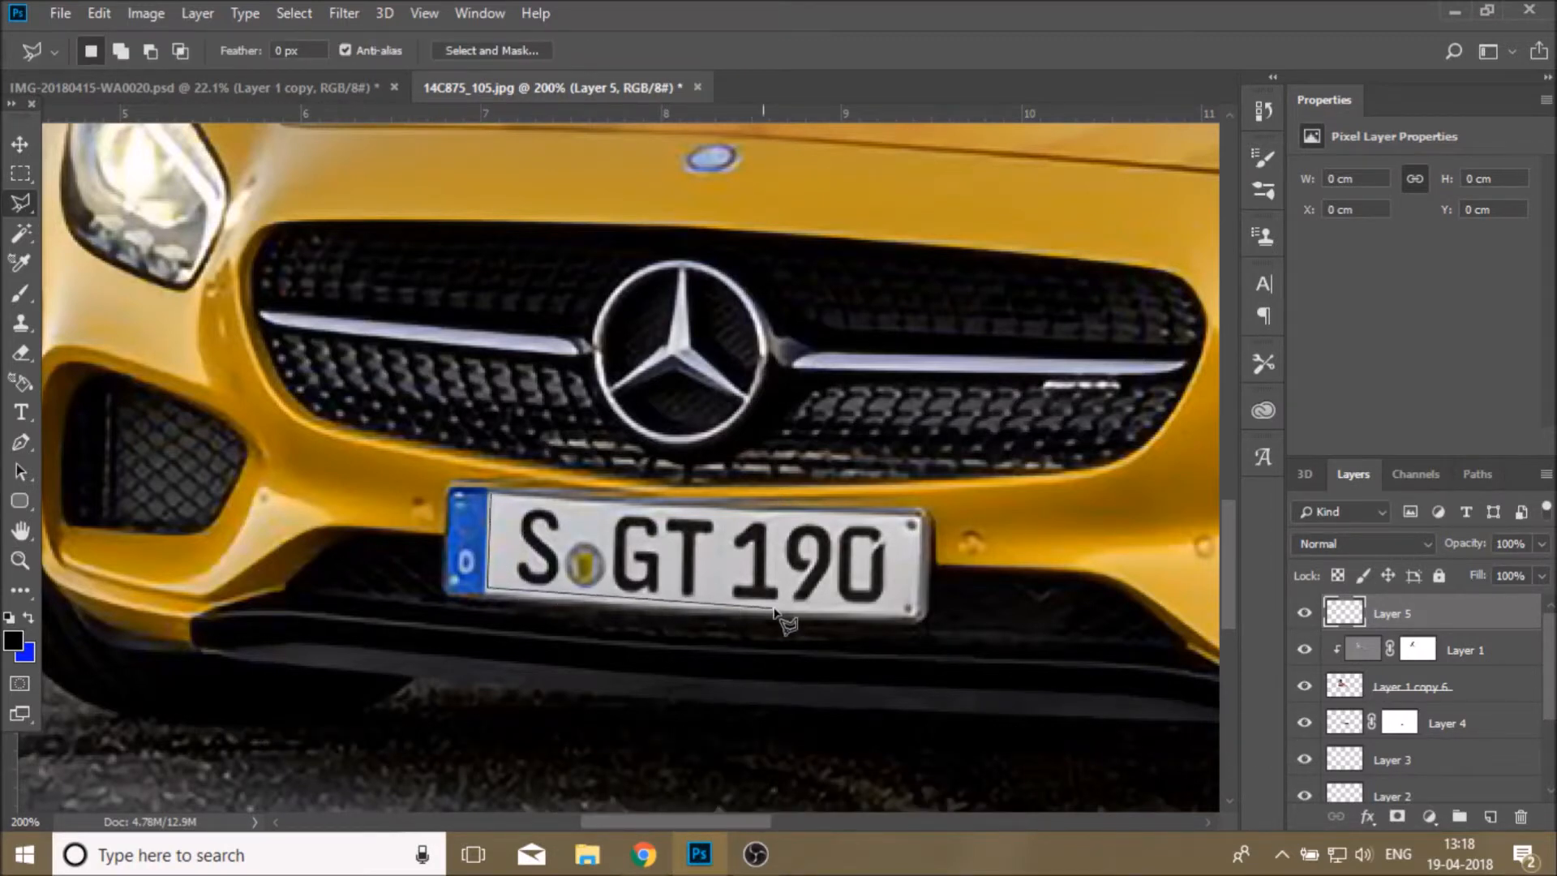
left_click(895, 523)
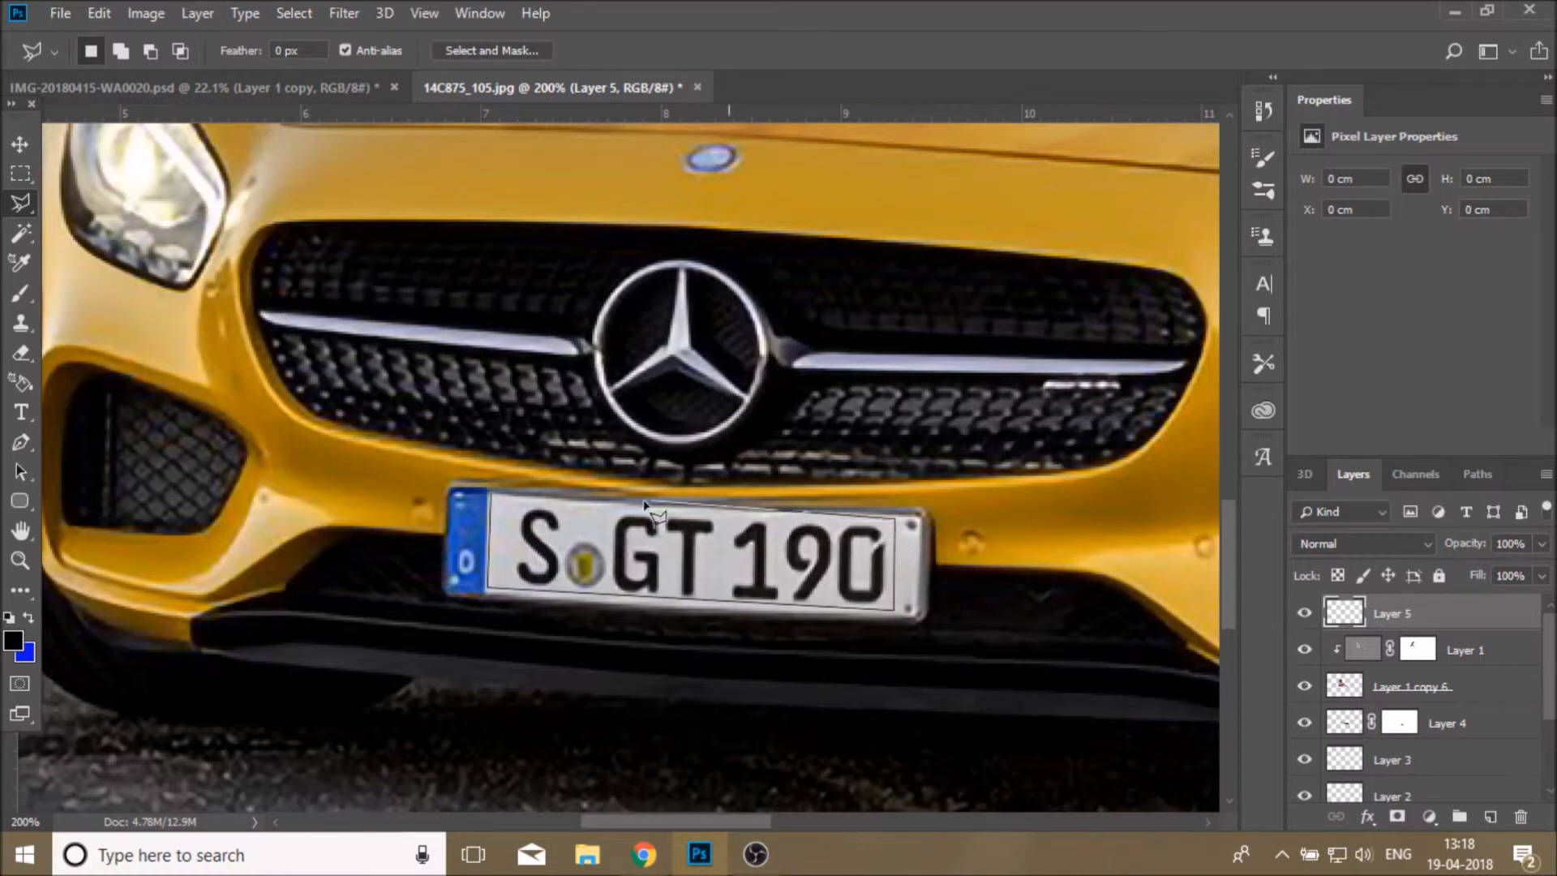
left_click(492, 500)
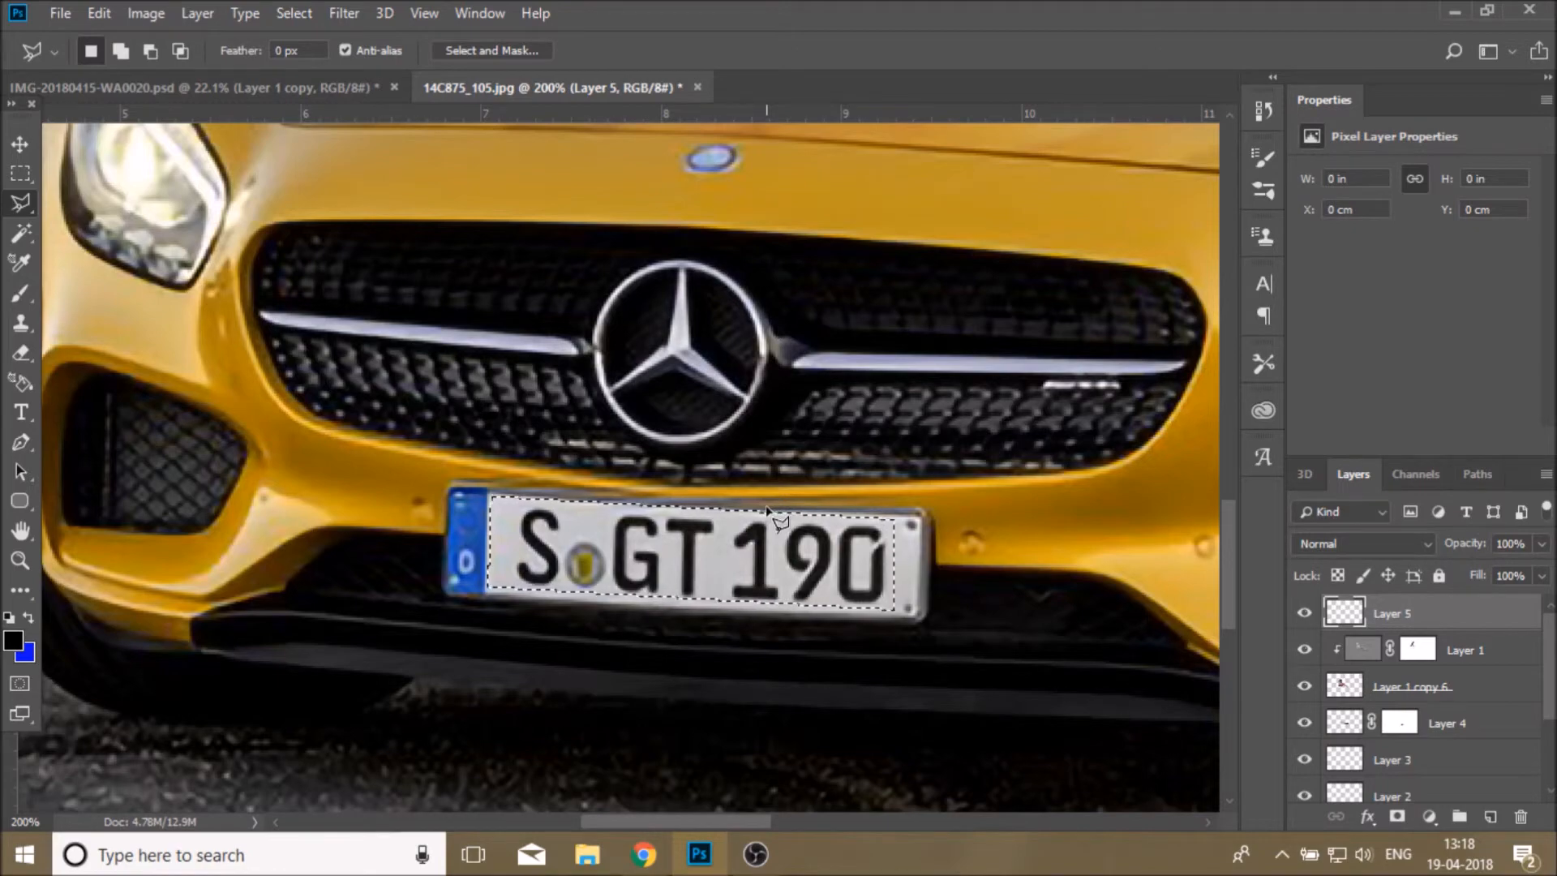
Choose a light grey foreground colour, paint over the plate lettering inside the selection, and deselect
left_click(20, 297)
left_click(13, 640)
left_click(841, 493)
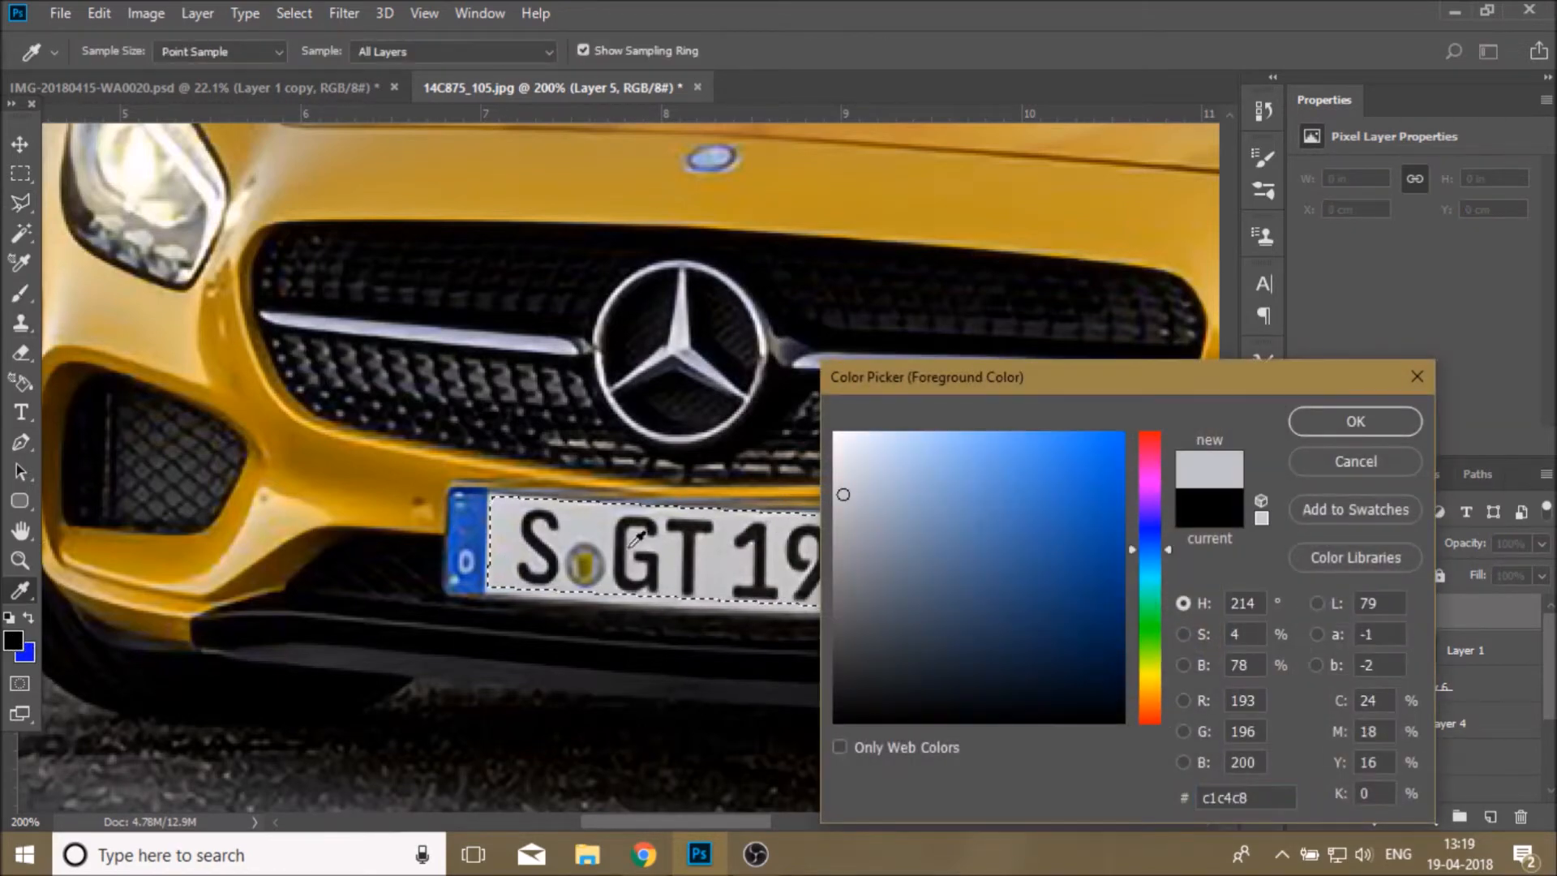
left_click(1329, 422)
left_click(512, 560)
mouse_move(512, 560)
left_mouse_down()
mouse_move(643, 557)
mouse_move(729, 625)
mouse_move(877, 452)
mouse_move(868, 514)
mouse_move(792, 573)
mouse_move(727, 580)
left_mouse_up()
key("l")
right_click(527, 442)
left_click(577, 33)
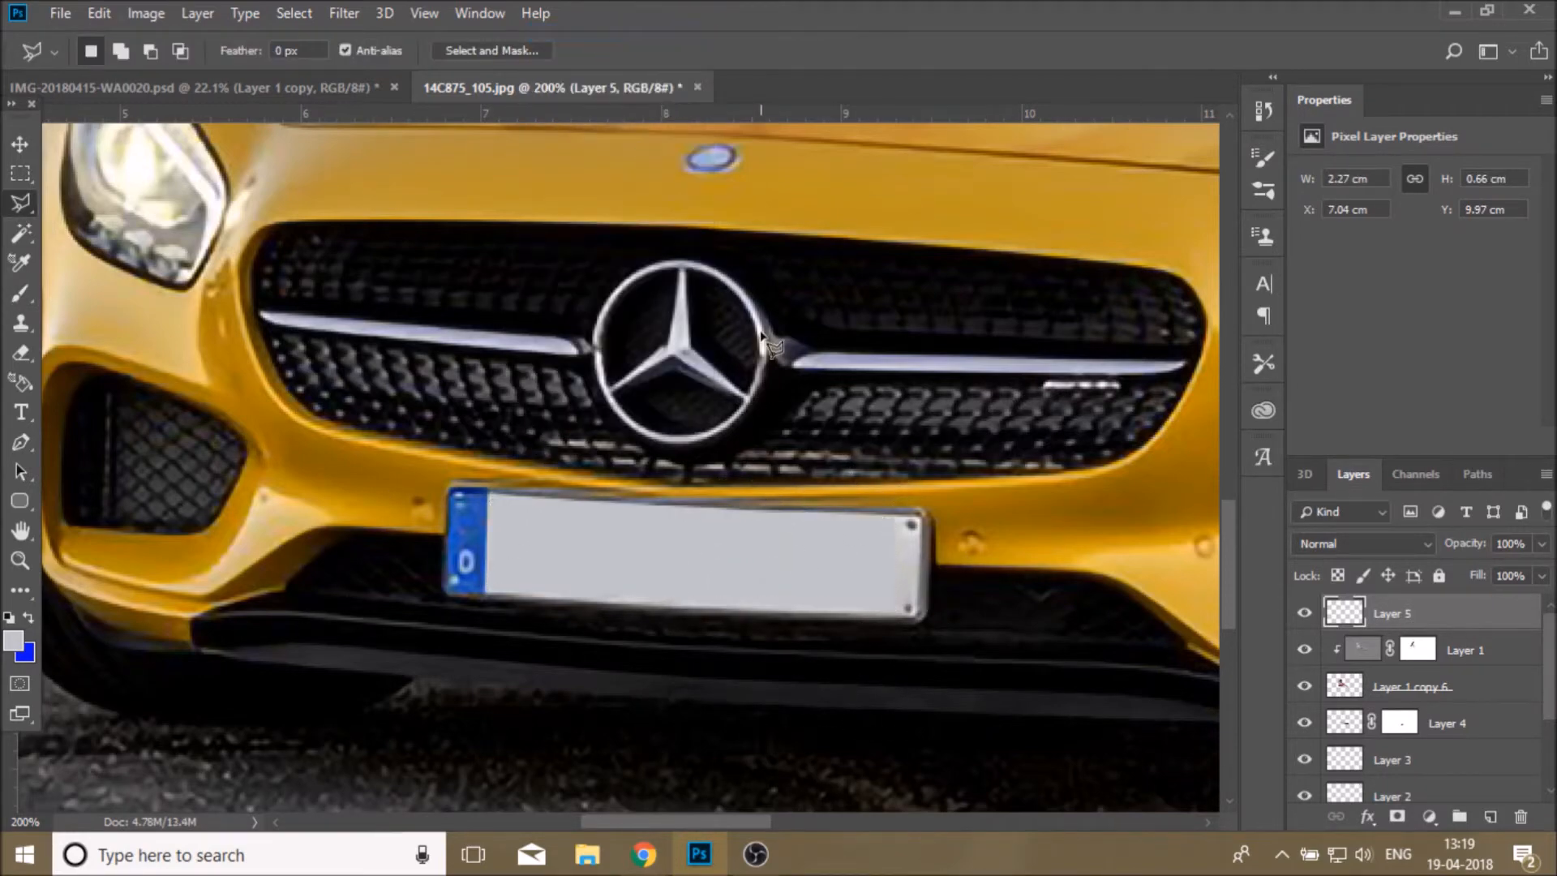
Set the brush opacity to 84% and paint the light grey out to the plate's right end, undoing the first strokes
key("z")
left_click(794, 595)
left_click(928, 594)
key("b")
right_click(915, 486)
left_click_drag(933, 568, 823, 616)
left_click(99, 13)
left_click(147, 76)
left_click(99, 13)
left_click(156, 78)
left_click(478, 51)
left_click_drag(479, 76, 460, 76)
left_click_drag(532, 563, 928, 532)
Add a mask to Layer 5 and trim the grey paint around the plate's edge with a soft 25 px brush
key("z")
key("ctrl+0")
left_click(479, 681)
left_click(479, 681)
left_click(479, 681)
left_click(478, 681)
left_click(1396, 815)
key("b")
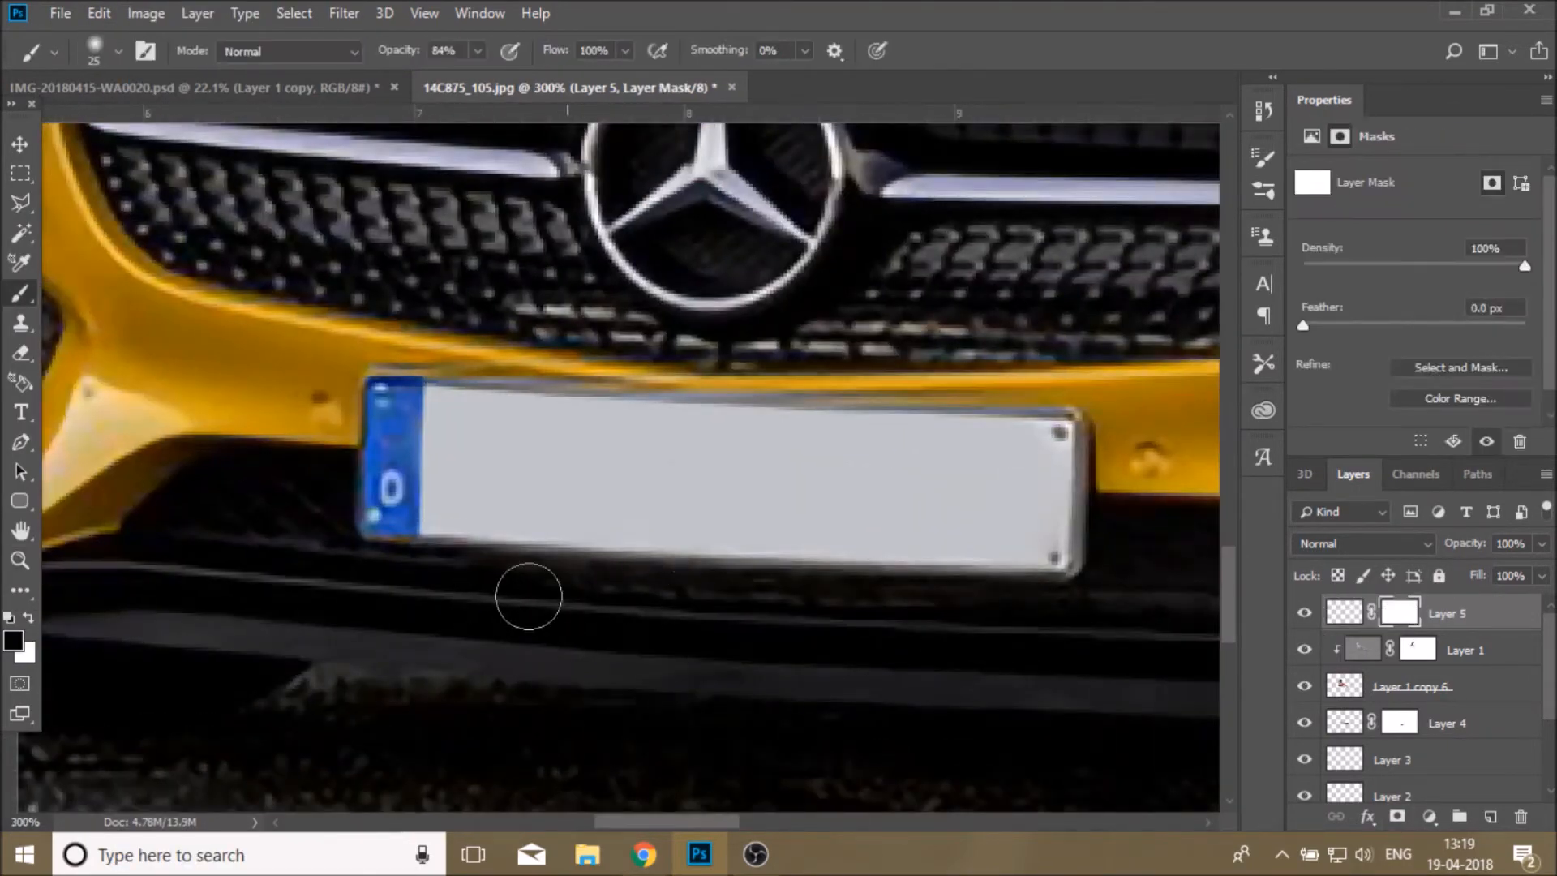
left_click(588, 347)
key("v")
key("t")
left_click_drag(439, 409, 990, 536)
left_click(1009, 51)
Choose the 161 px handwritten signature brush and stamp it in orange on a new layer over the plate
left_click(19, 293)
left_click(118, 51)
scroll(305, 426, "down", 3)
scroll(305, 429, "down", 10)
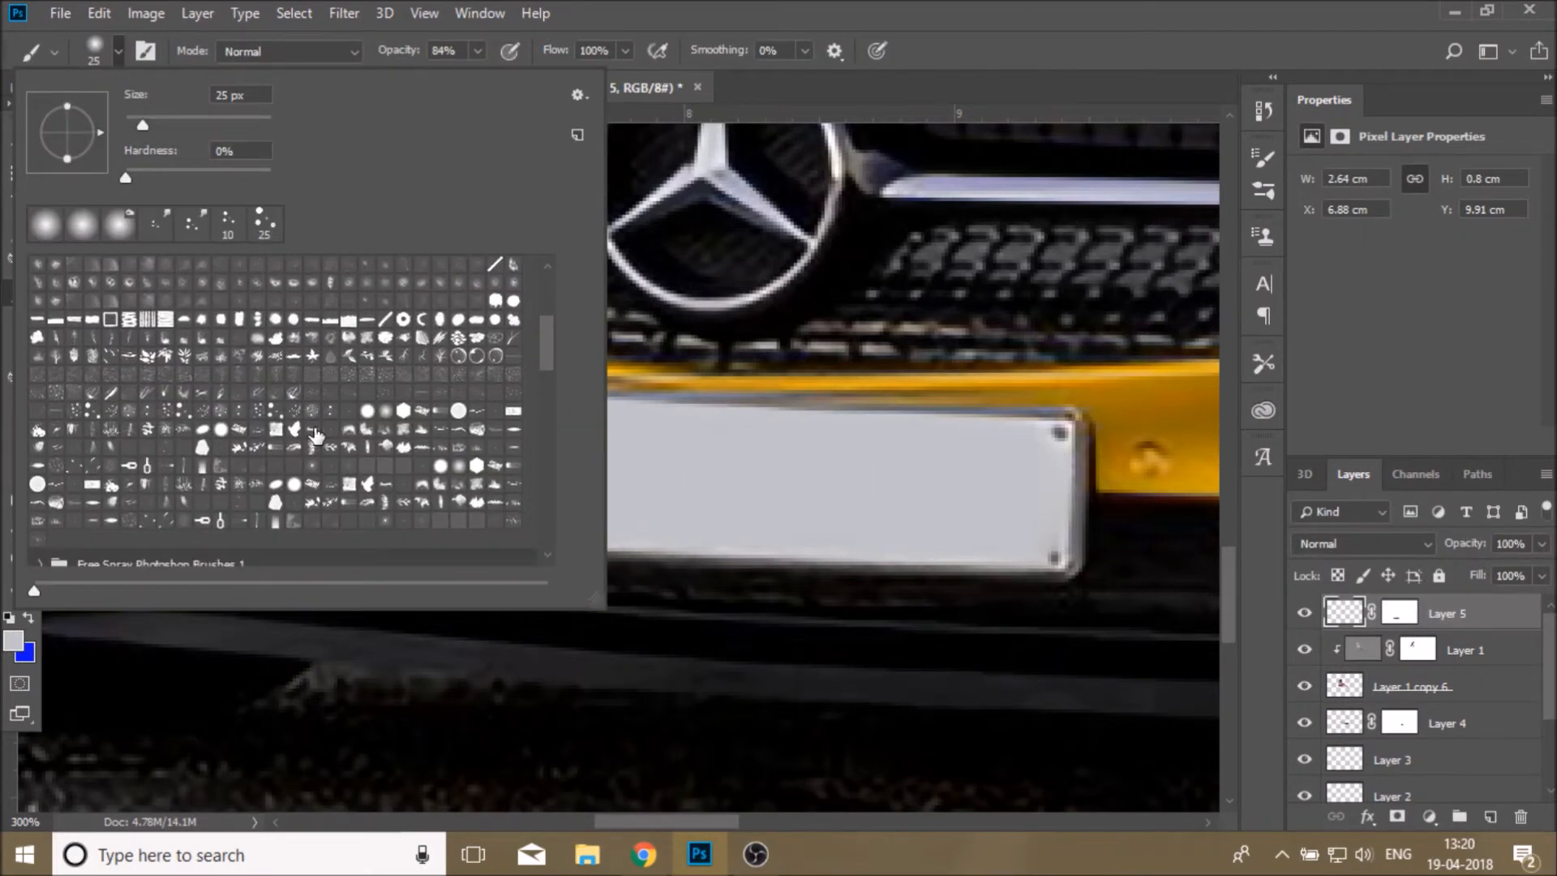
scroll(156, 392, "down", 3)
scroll(122, 341, "up", 5)
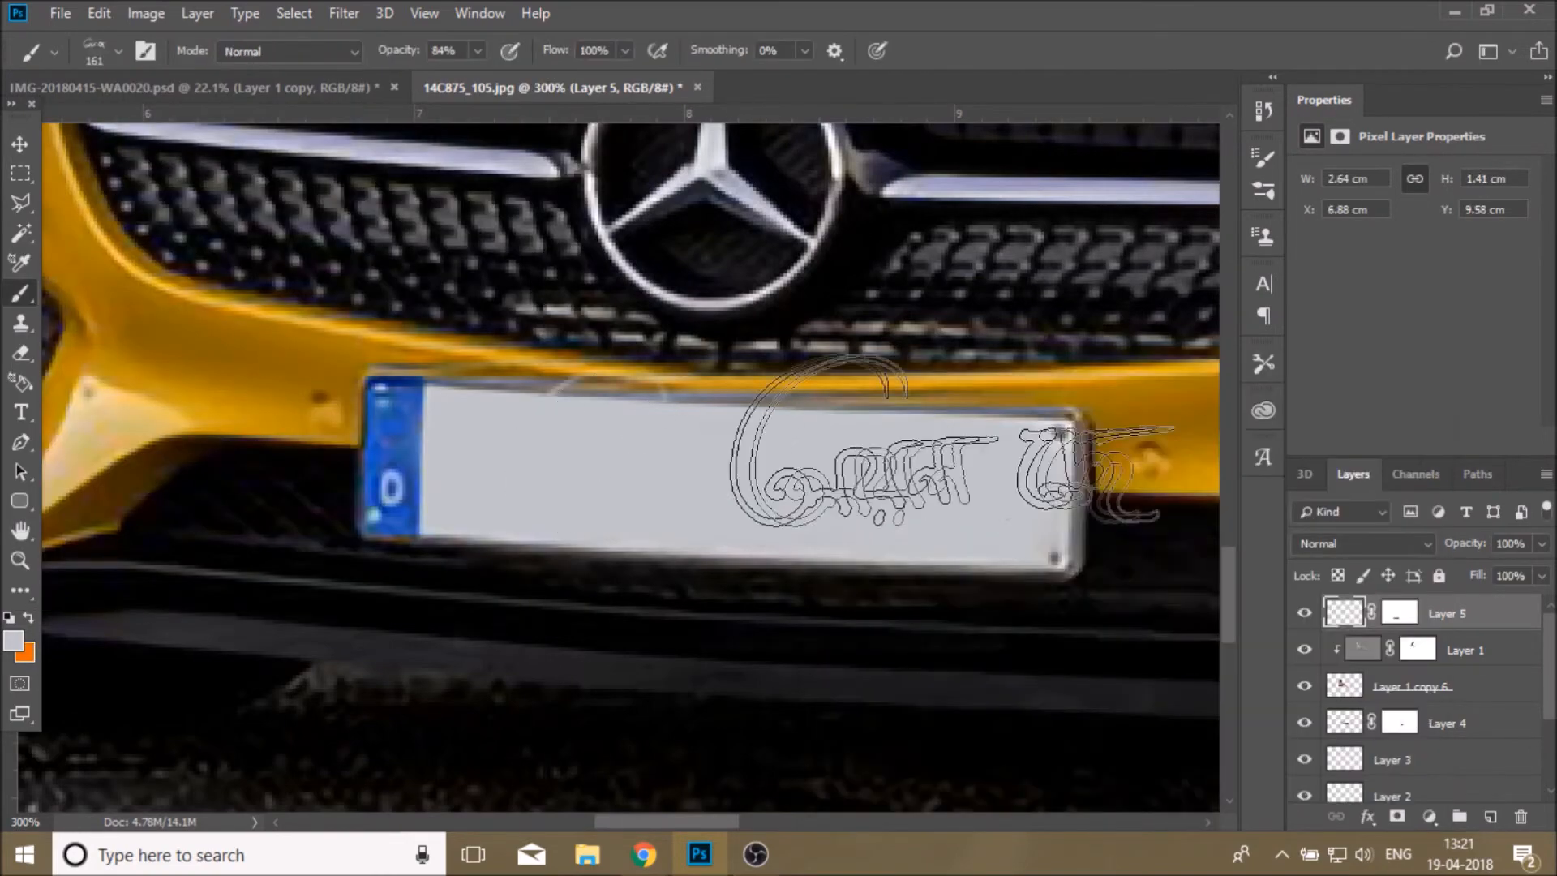
key("ctrl+z")
left_click(29, 617)
key("ctrl+alt+shift+n")
left_click(702, 444)
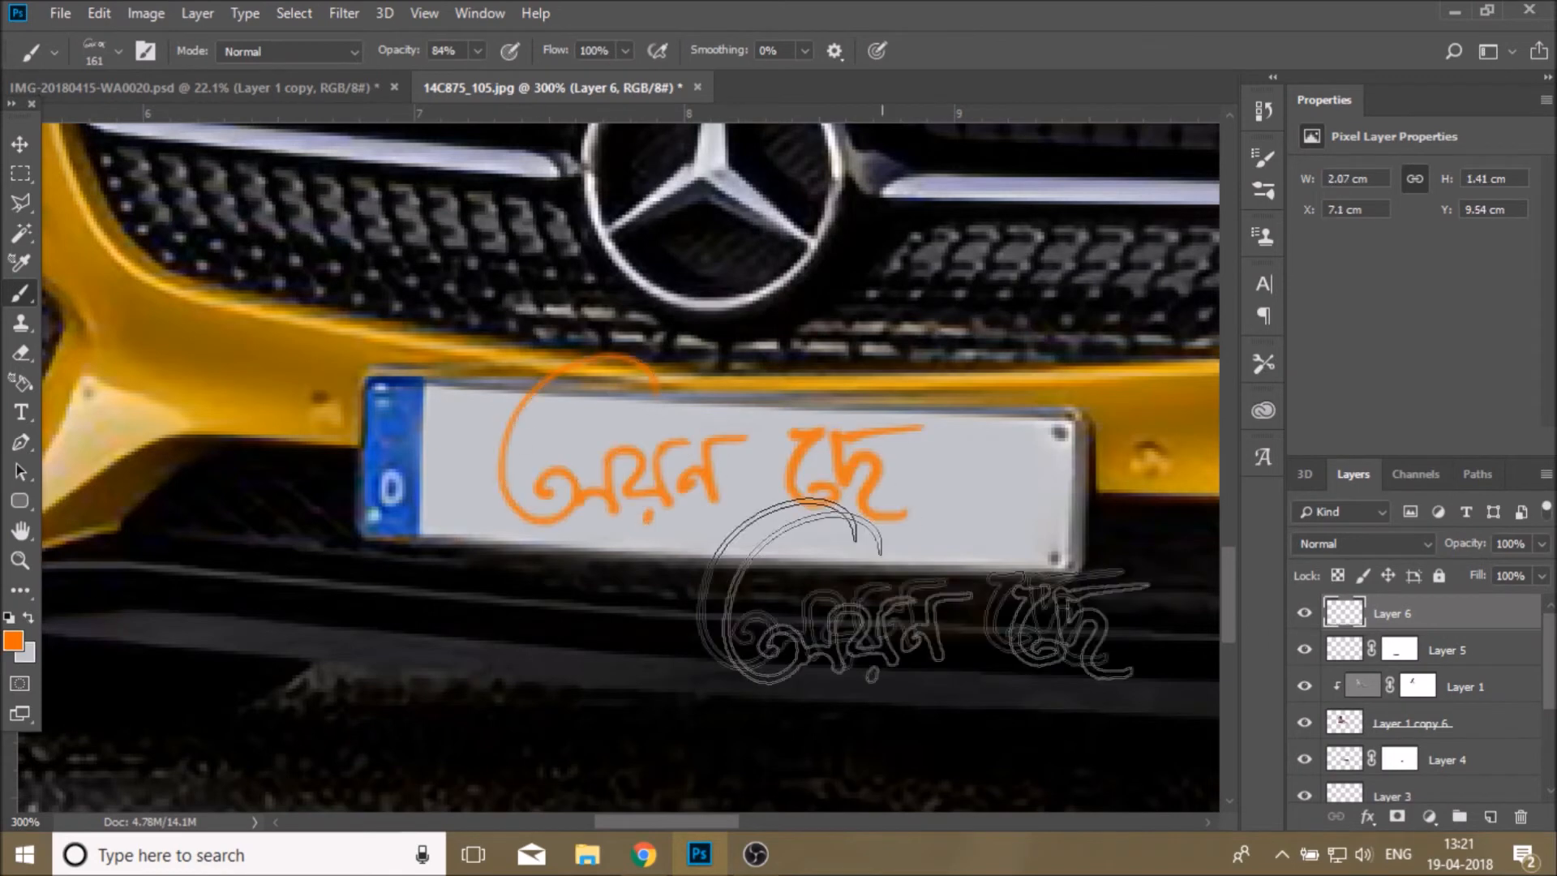
Scale the orange signature to about 67%, rotate it about 6.8° and place it within the number plate
key("ctrl+t")
mouse_move(996, 269)
left_mouse_down()
mouse_move(883, 348)
mouse_move(907, 330)
left_mouse_up()
left_click_drag(924, 320, 938, 344)
left_click_drag(868, 478, 733, 497)
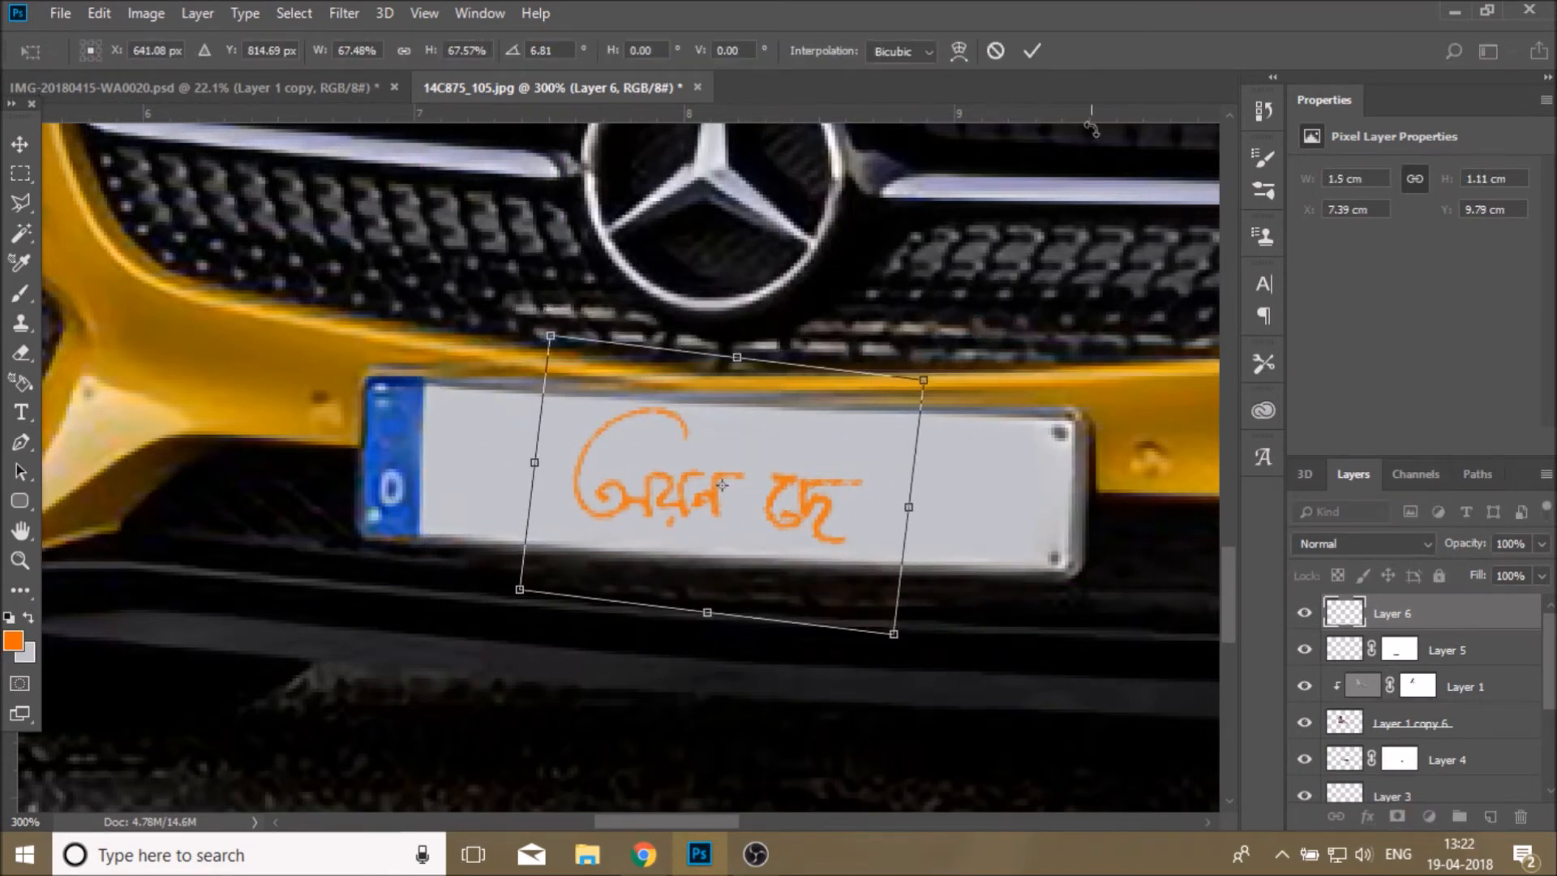
left_click(1032, 52)
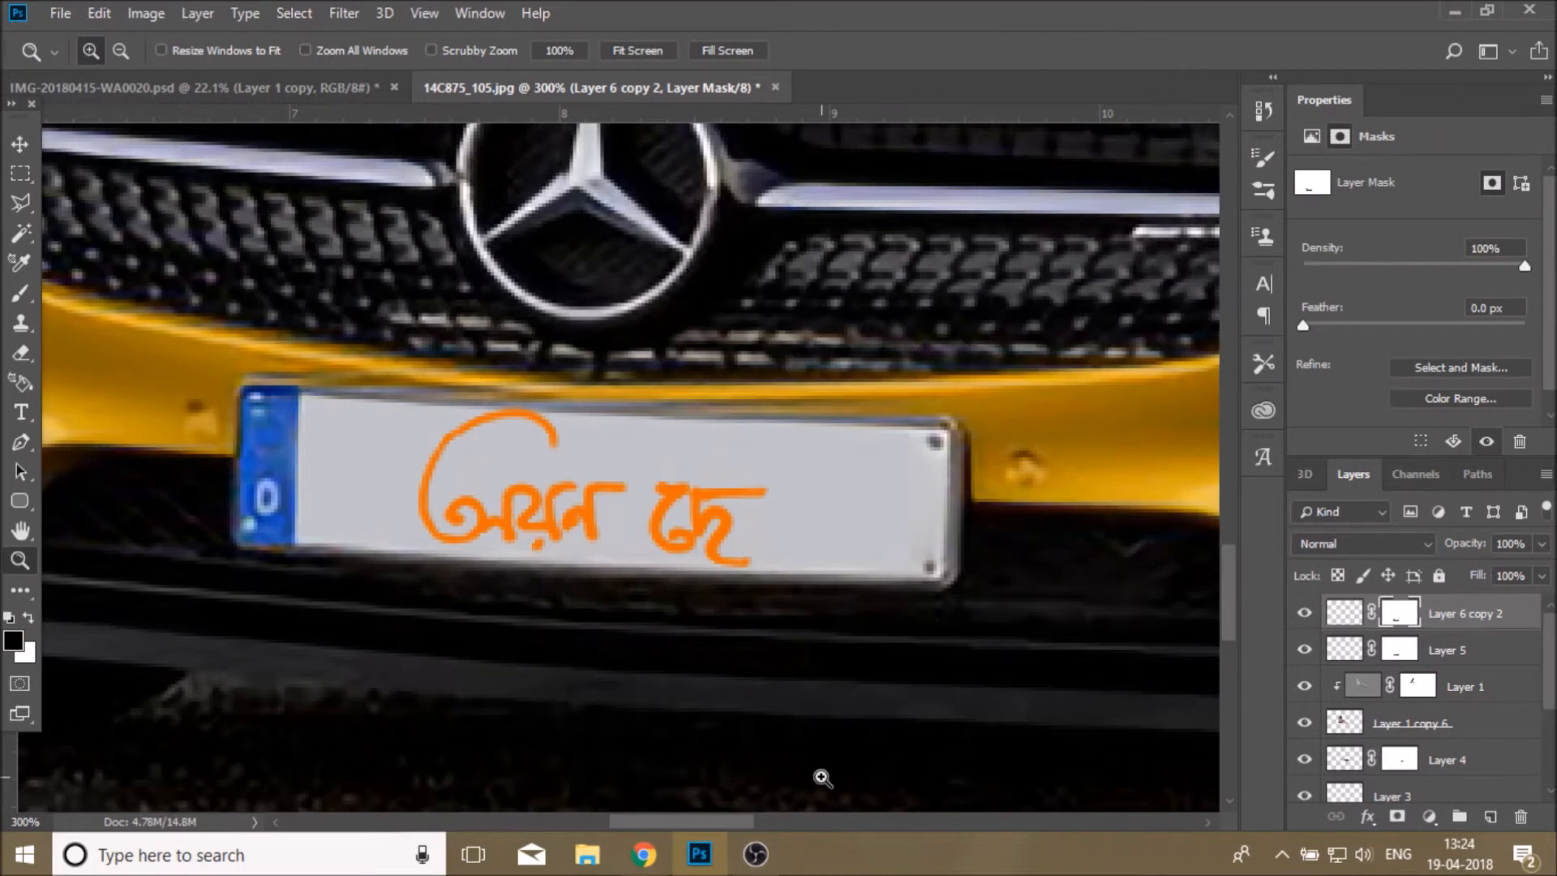
Add the text 19.04.2018 above the plate in orange Blacksword Regular at 6 pt
scroll(1317, 742, "down", 3)
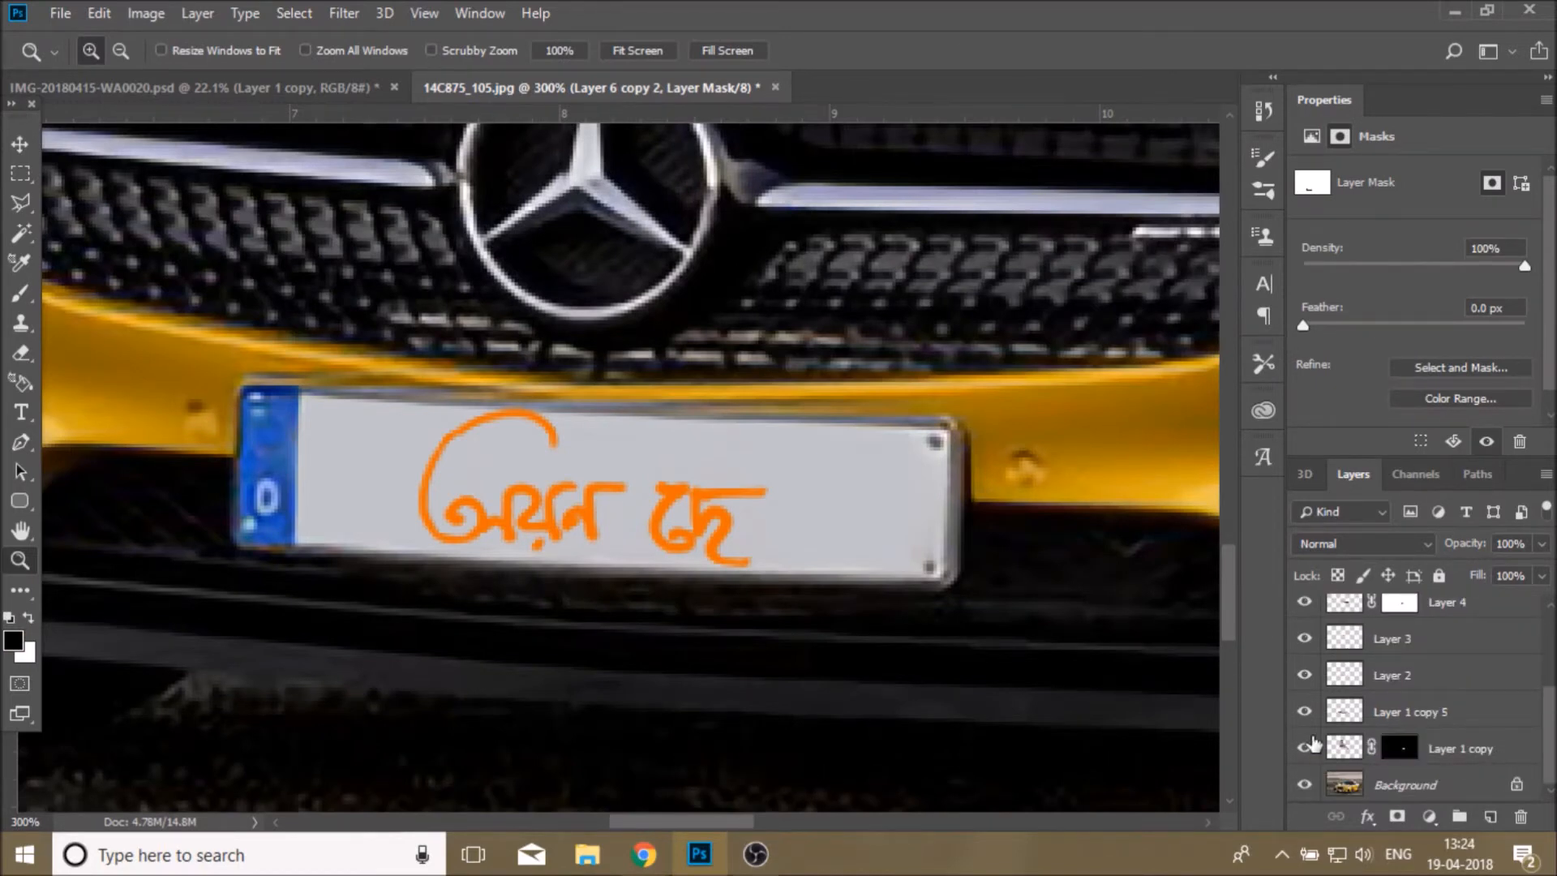
scroll(1314, 742, "up", 3)
key("t")
left_click_drag(766, 565, 1067, 485)
key("Escape")
left_click_drag(329, 271, 1080, 652)
left_click(583, 50)
left_click(543, 72)
type("19.04.2018")
key("ctrl+a")
left_click(282, 50)
left_click(435, 650)
key("ctrl+Return")
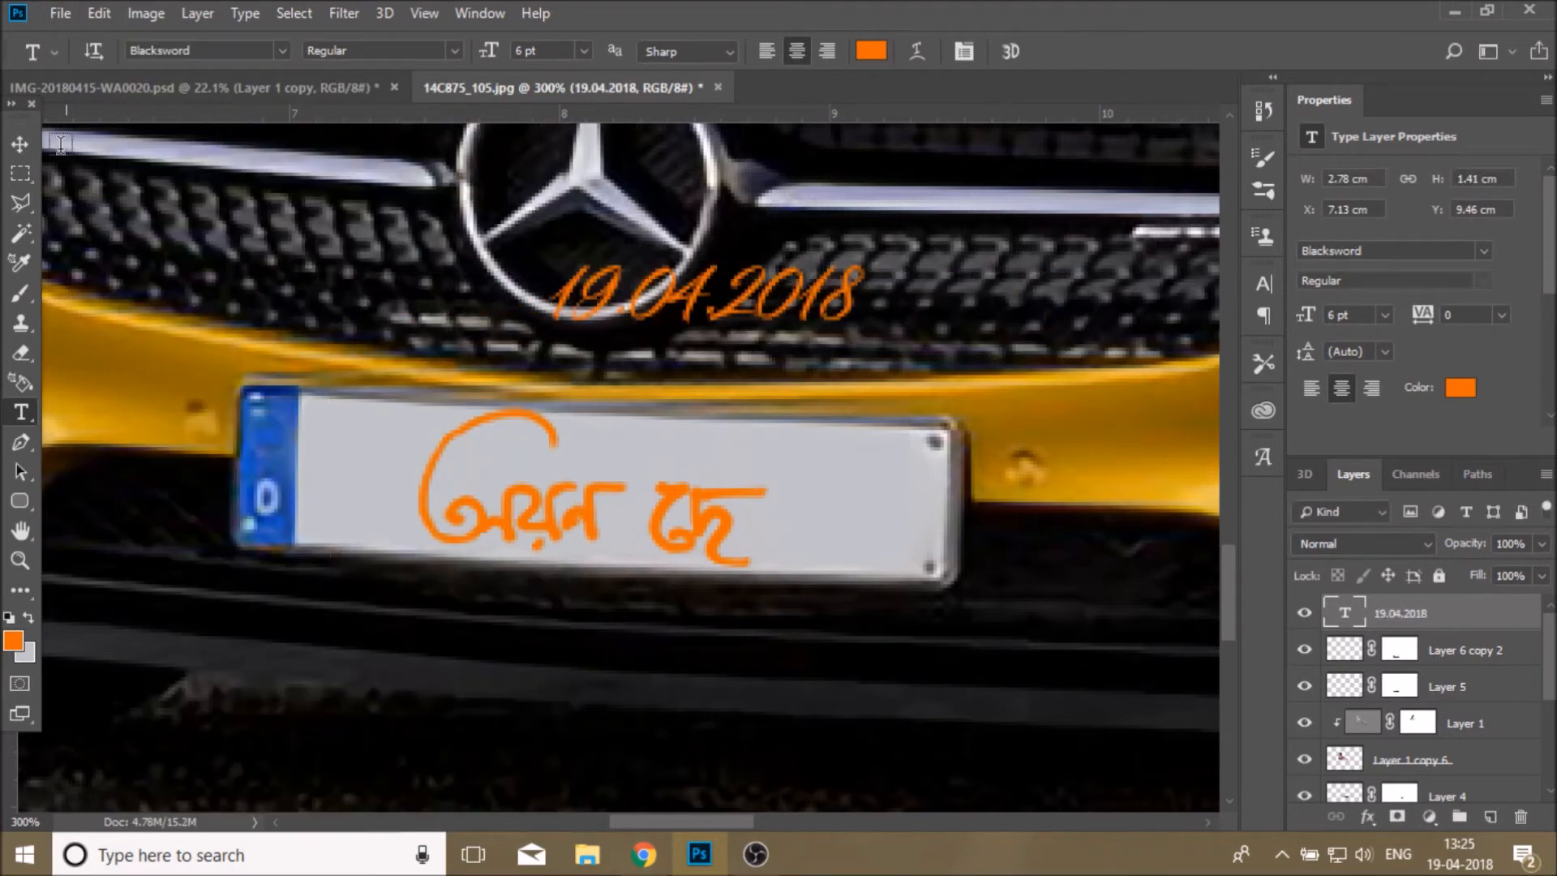
Move the date onto the number plate, then shrink and rotate it to follow the plate's slant
left_click(19, 144)
left_click_drag(693, 296, 810, 531)
left_click_drag(1195, 504, 1010, 598)
left_click_drag(733, 636, 837, 543)
left_click_drag(1116, 503, 1014, 559)
left_click_drag(837, 568, 836, 545)
left_click_drag(1078, 497, 1084, 508)
left_click_drag(842, 549, 840, 543)
left_click_drag(1102, 493, 1098, 486)
left_click_drag(832, 549, 768, 476)
key("Return")
Fine-tune the date's size and angle in the plate's upper right corner and duplicate the date text layer
key("ctrl+t")
left_click_drag(955, 452, 1021, 414)
left_click_drag(805, 444, 834, 465)
left_click_drag(1121, 402, 1122, 404)
key("Return")
key("ctrl+t")
key("Return")
left_click_drag(1500, 614, 1492, 814)
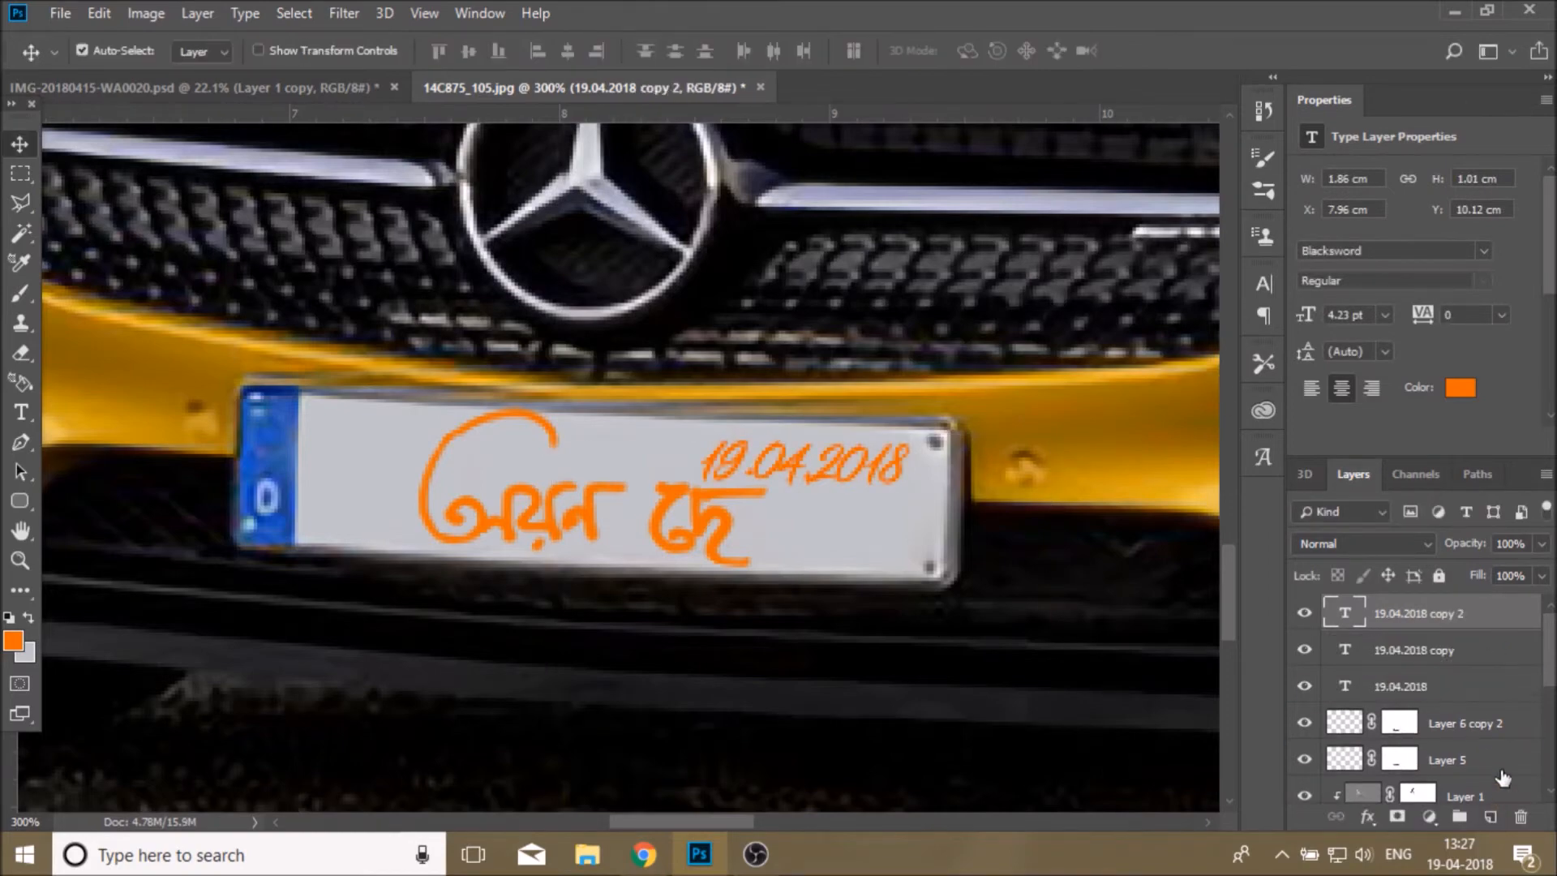
Open Color Efex Pro 4 on the Background layer, turn off Glamour Glow and list all filters
key("z")
key("ctrl+0")
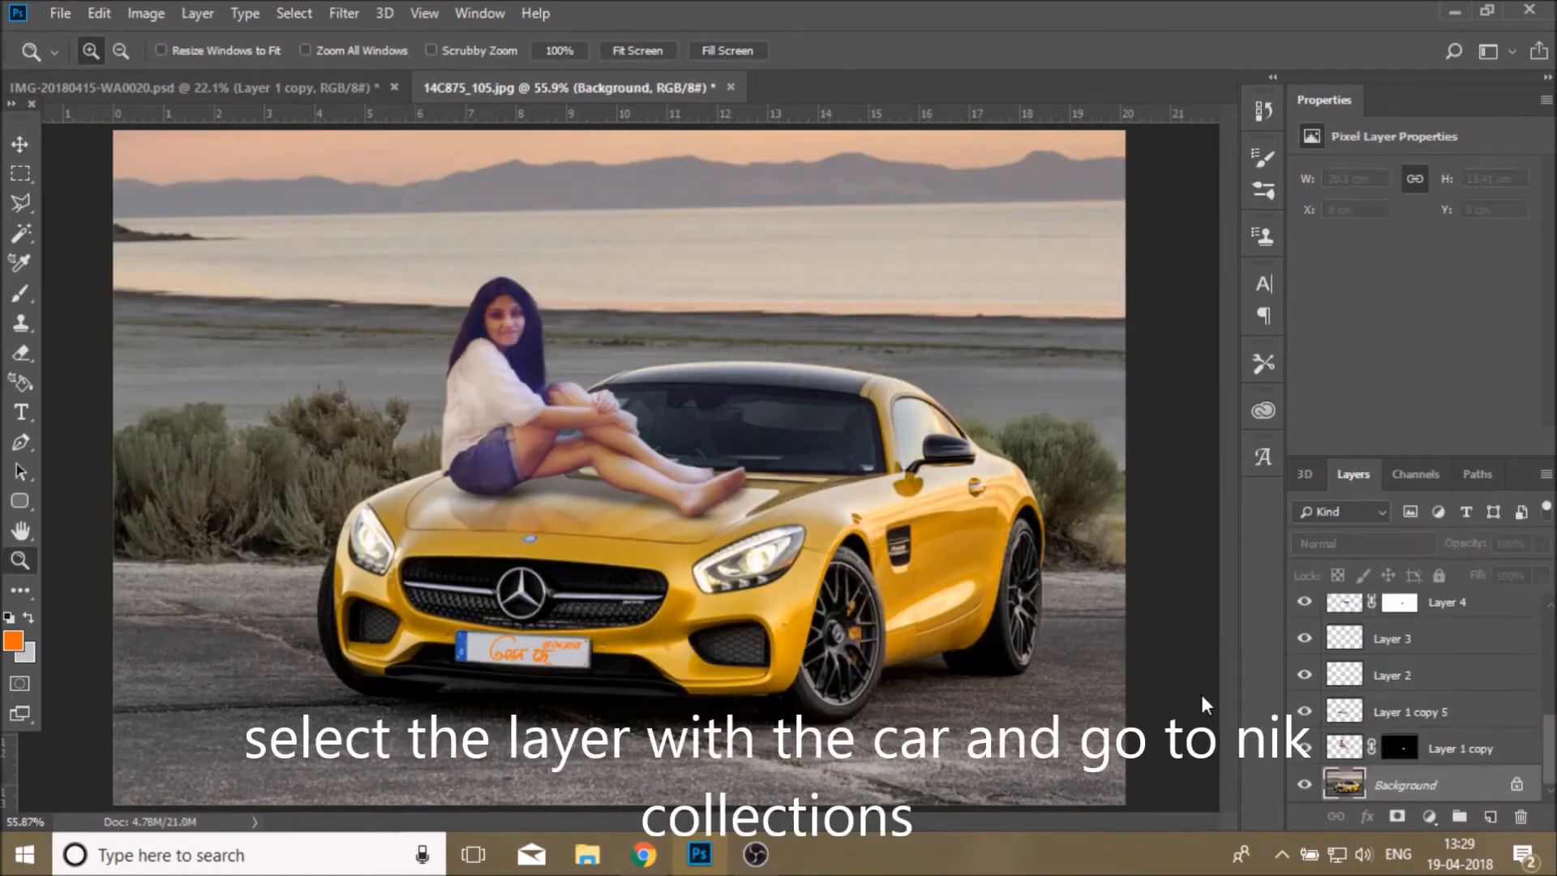
left_click(344, 13)
mouse_move(450, 507)
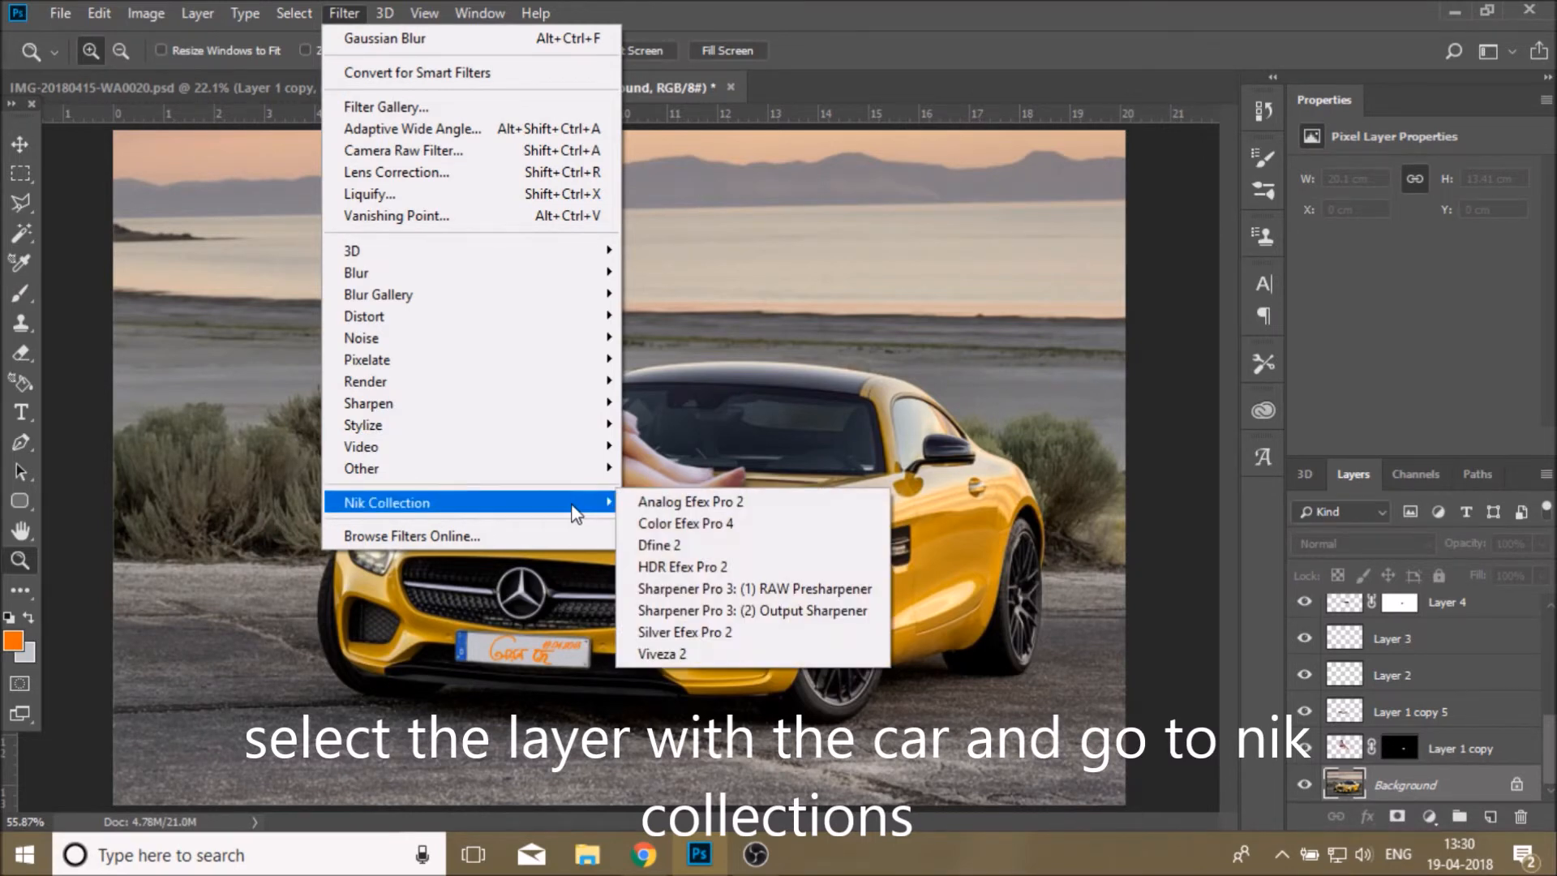
left_click(681, 523)
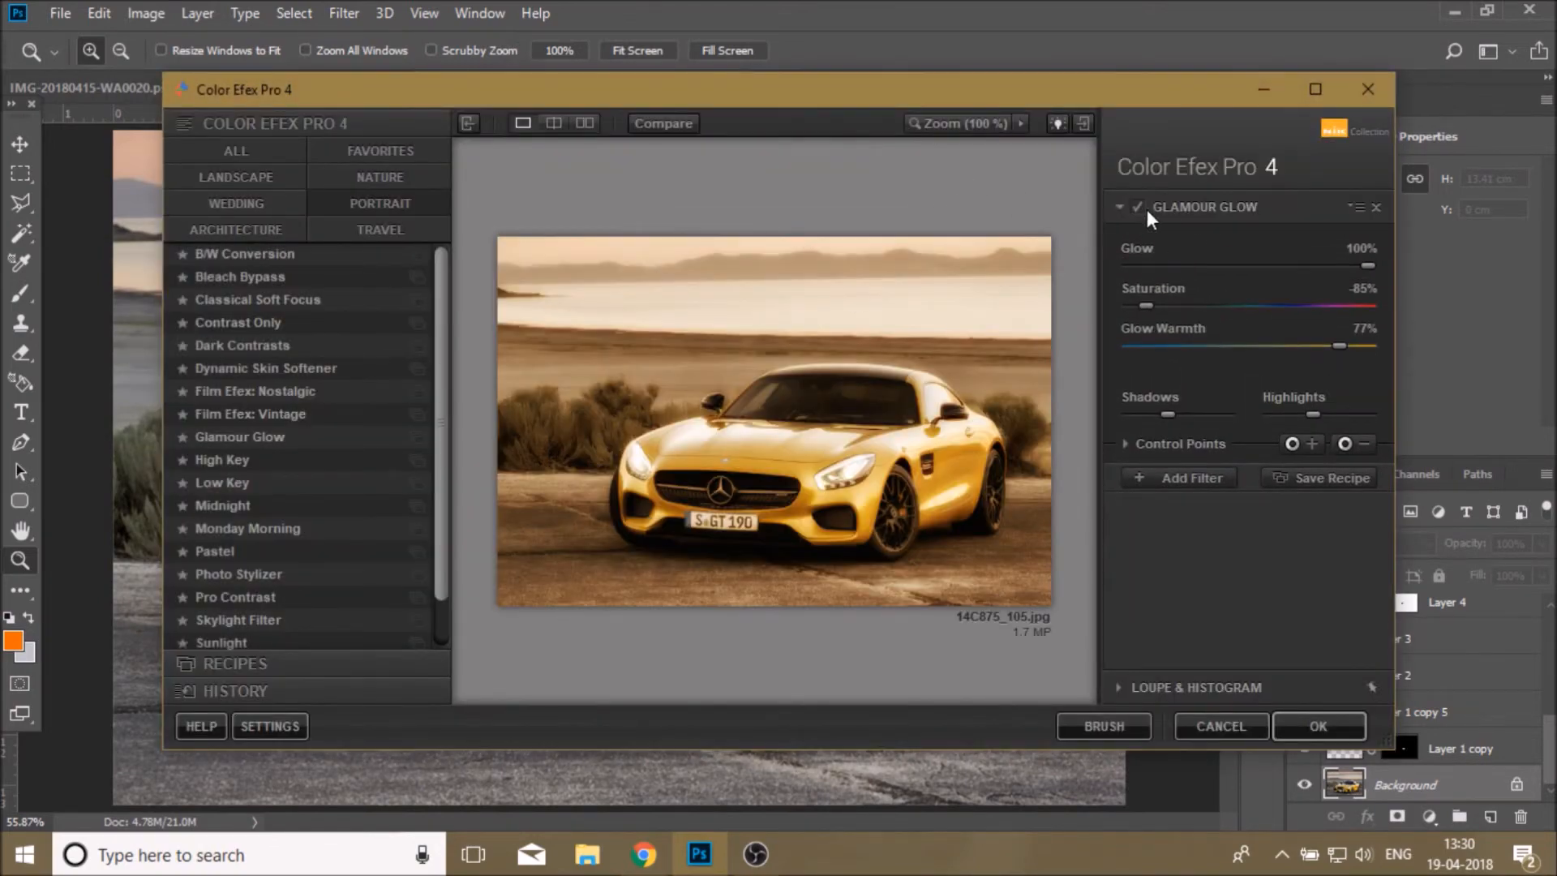
left_click(1137, 207)
left_click(240, 154)
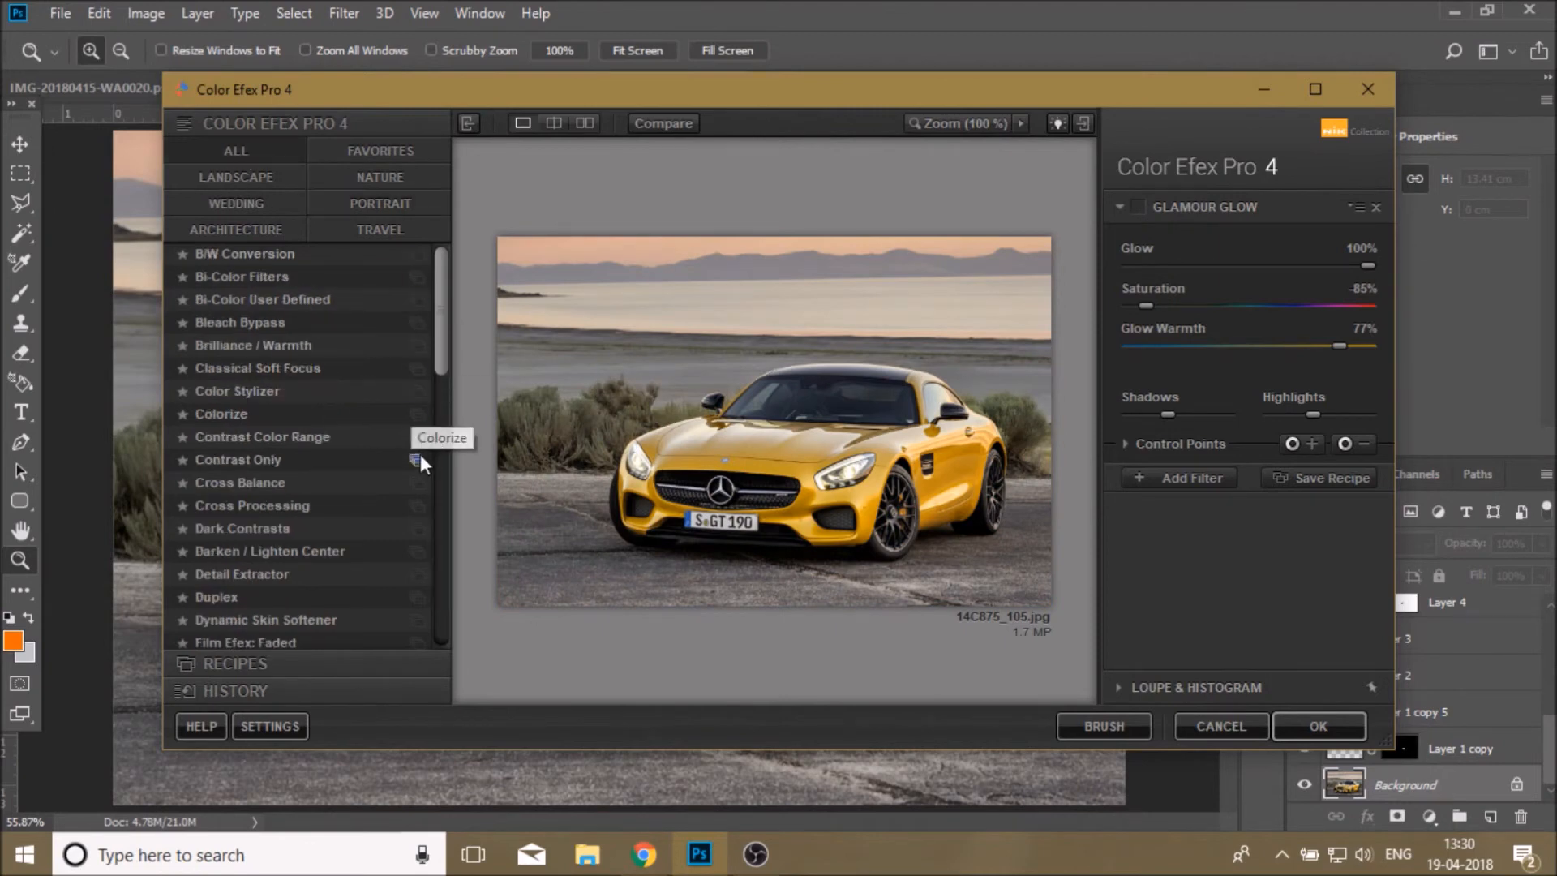
Apply the Detail Extractor filter at 24% and compare the car image with its layer hidden and shown
left_click(293, 576)
left_click_drag(1249, 265, 1199, 270)
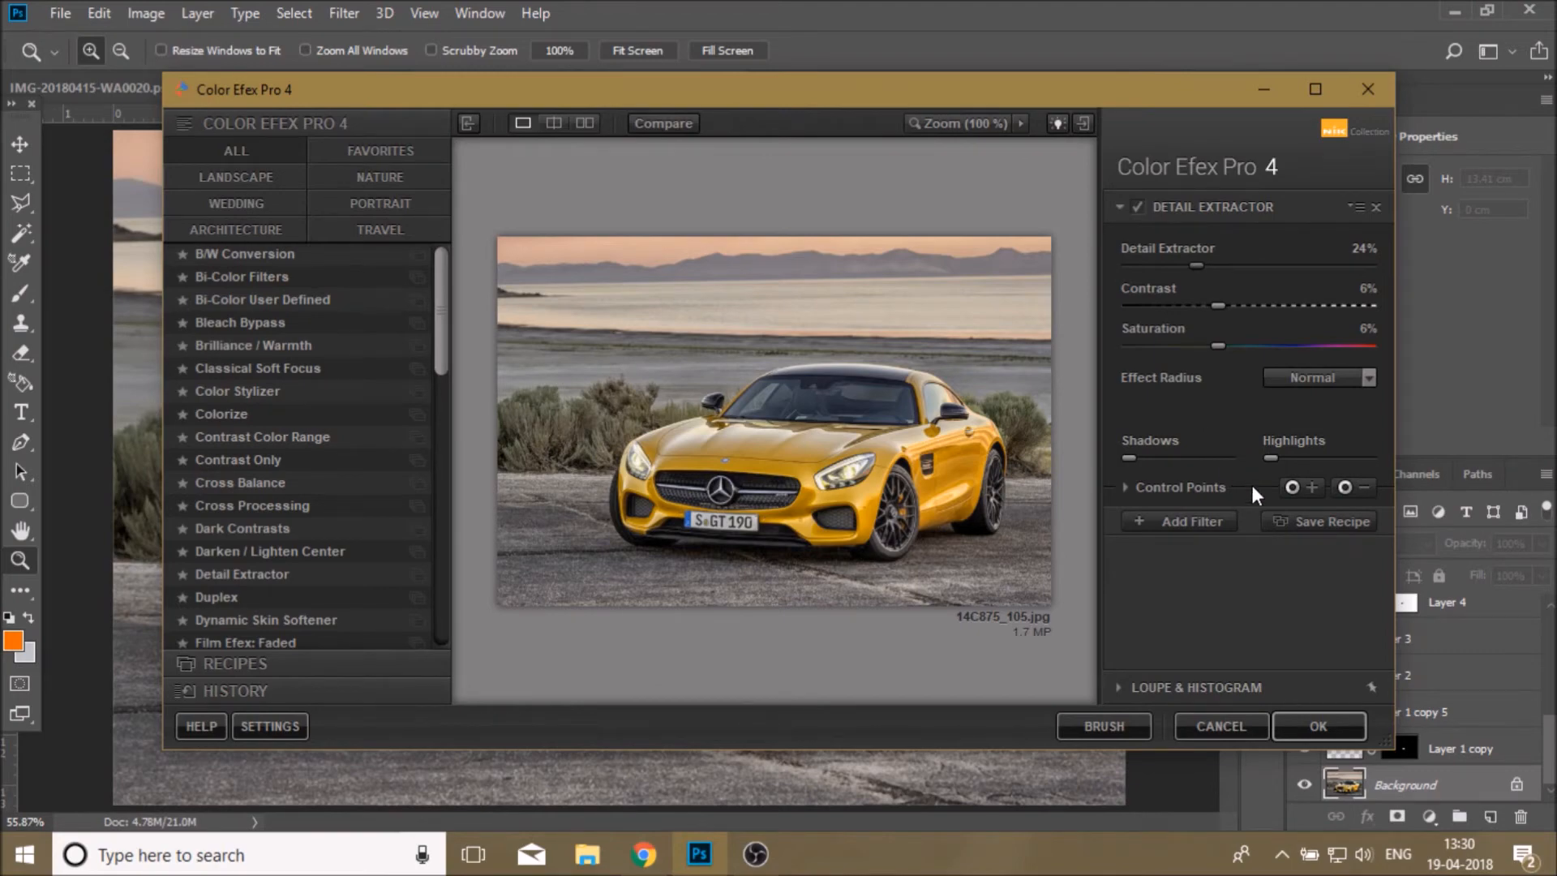
left_click(1309, 724)
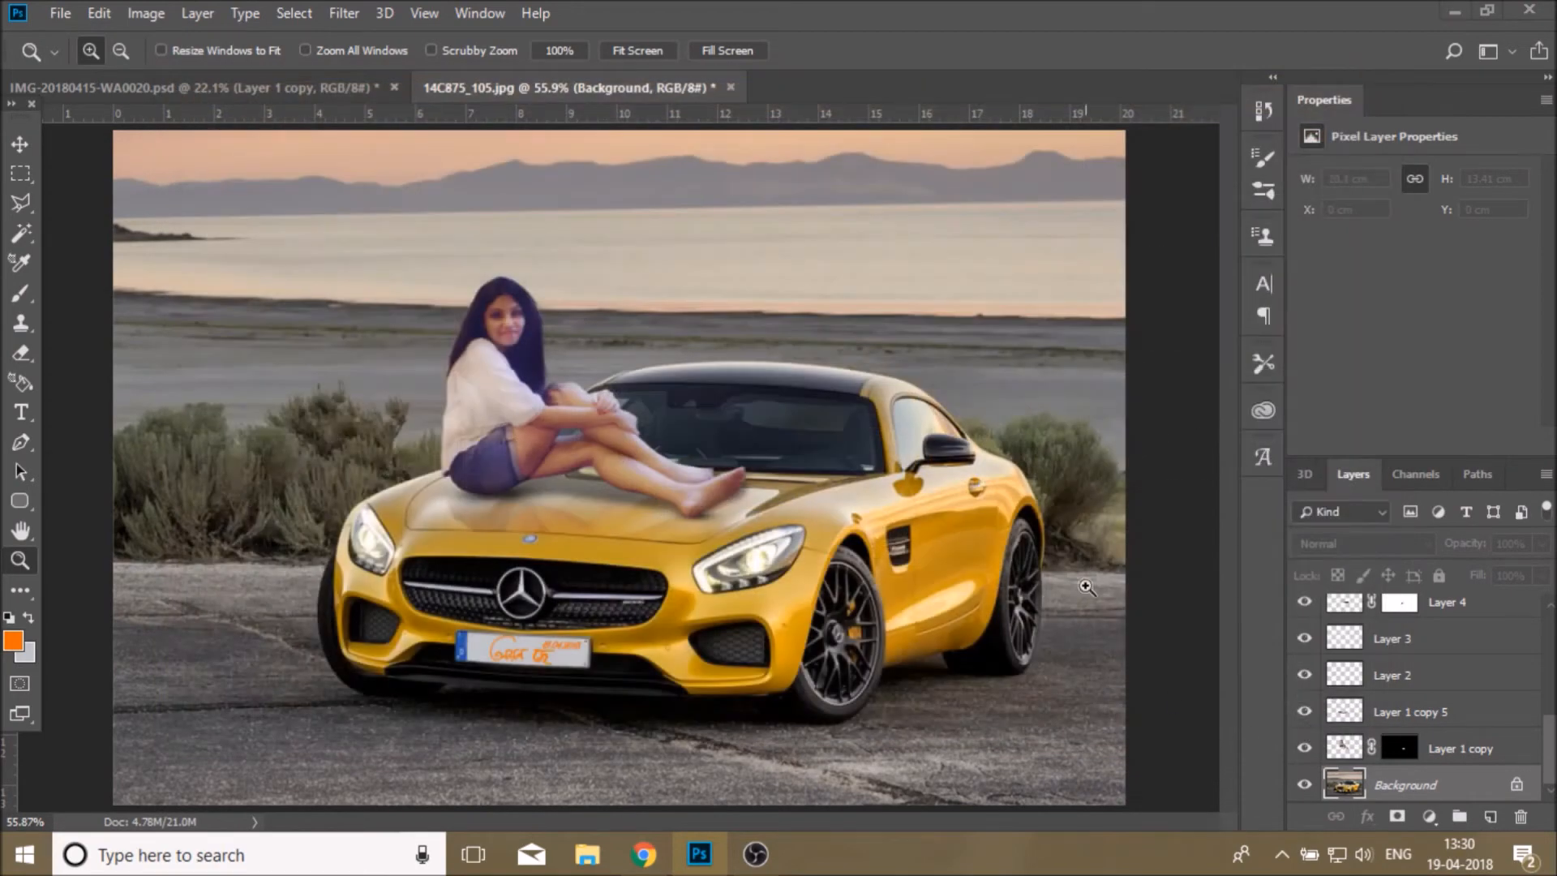
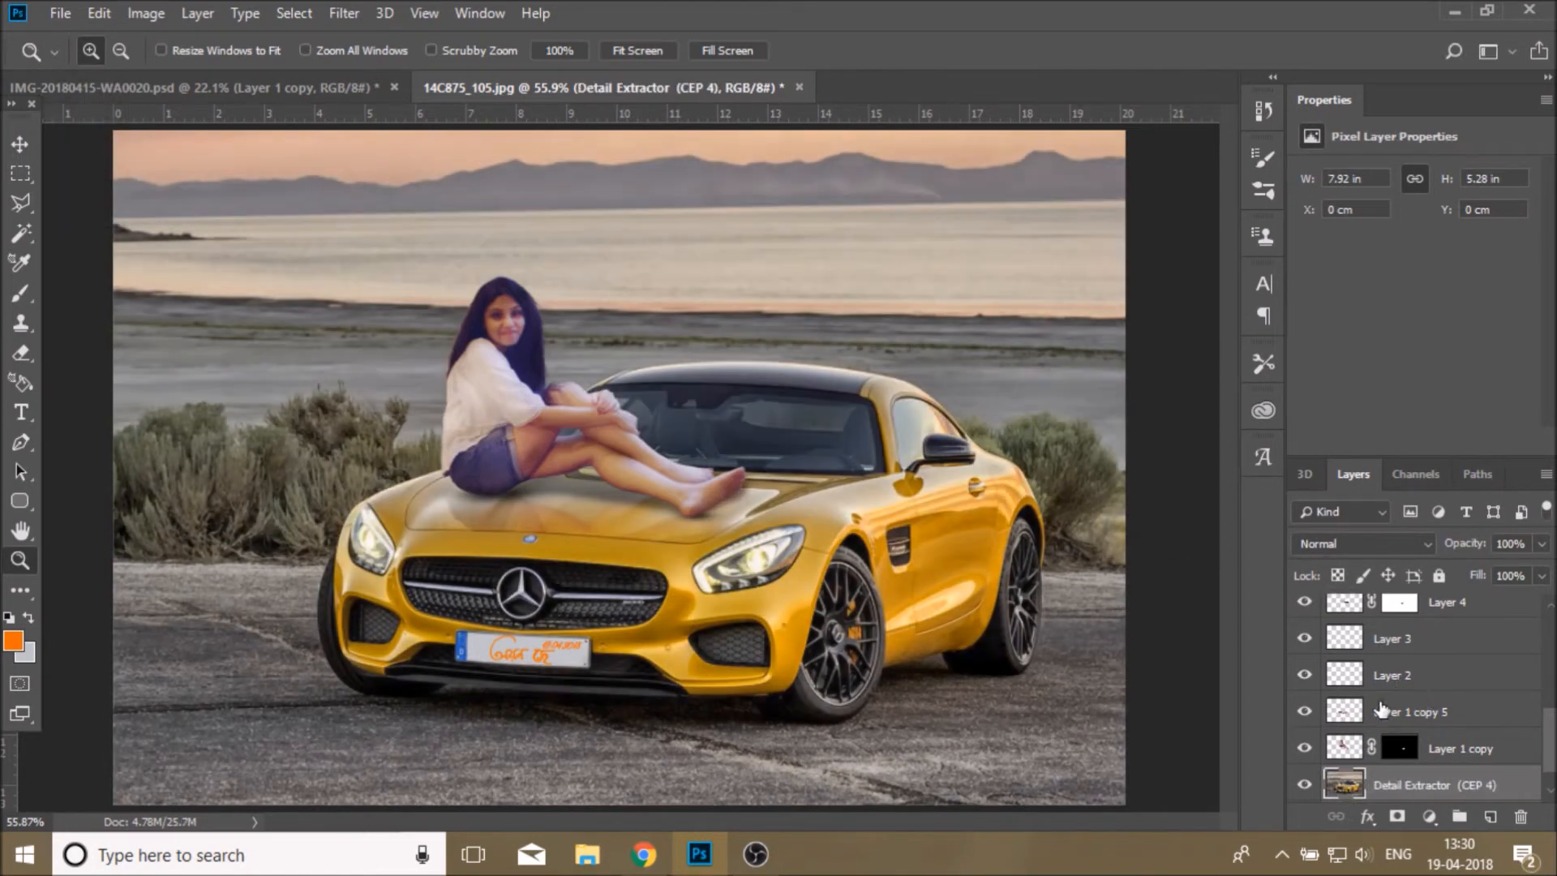
scroll(1338, 775, "down", 1)
left_click(1303, 749)
left_click(1302, 752)
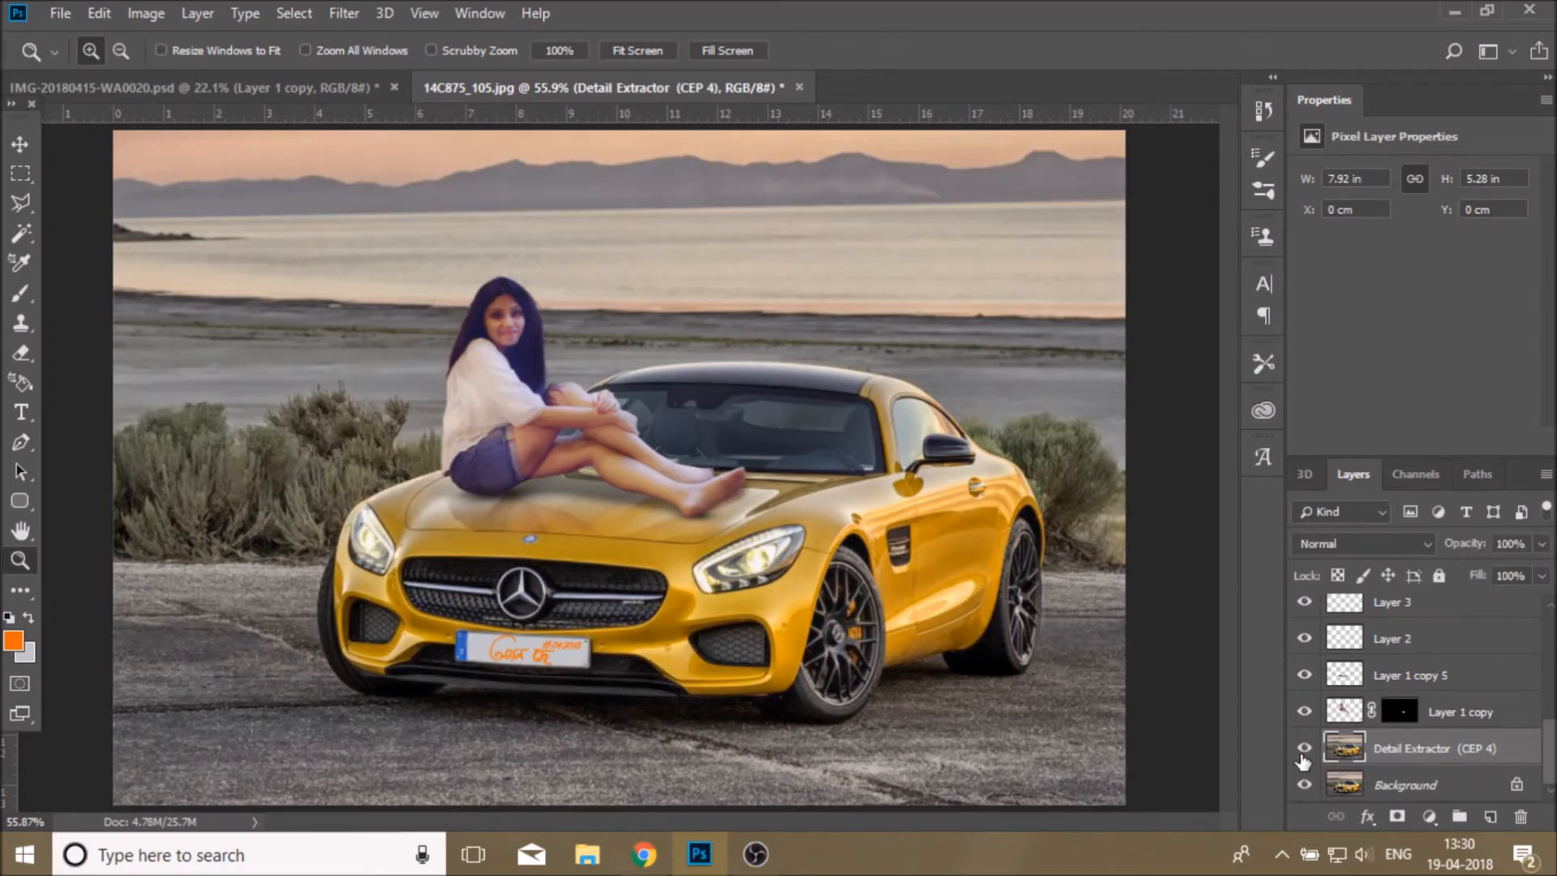
left_click(1303, 754)
left_click(1303, 754)
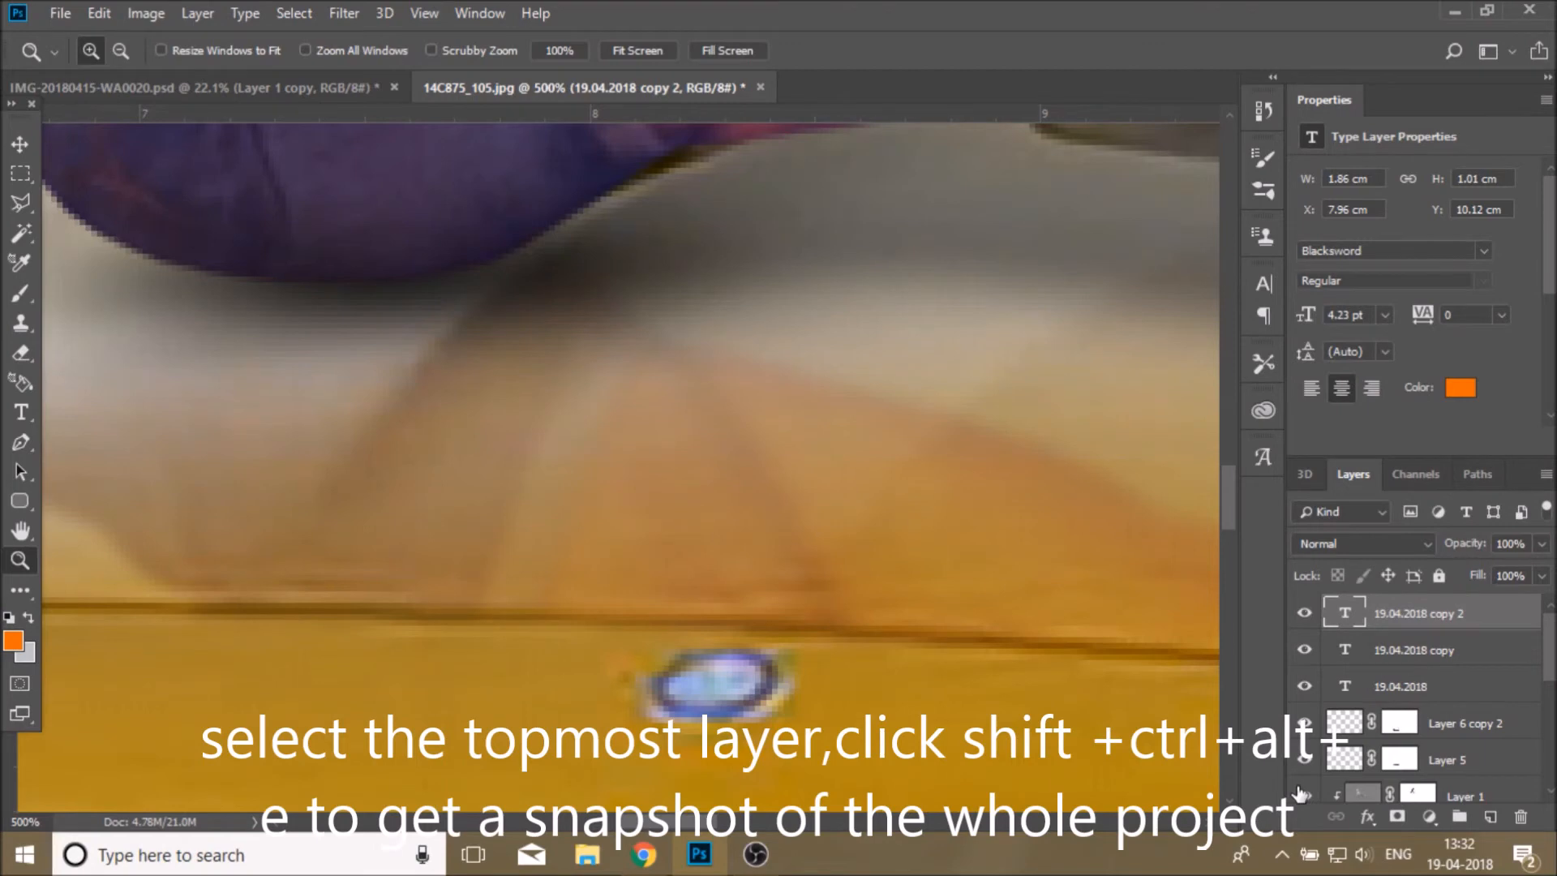
Stamp all visible layers into a new top layer and apply Color Efex Pro 4's Detail Extractor at 36%
key("ctrl+shift+alt+e")
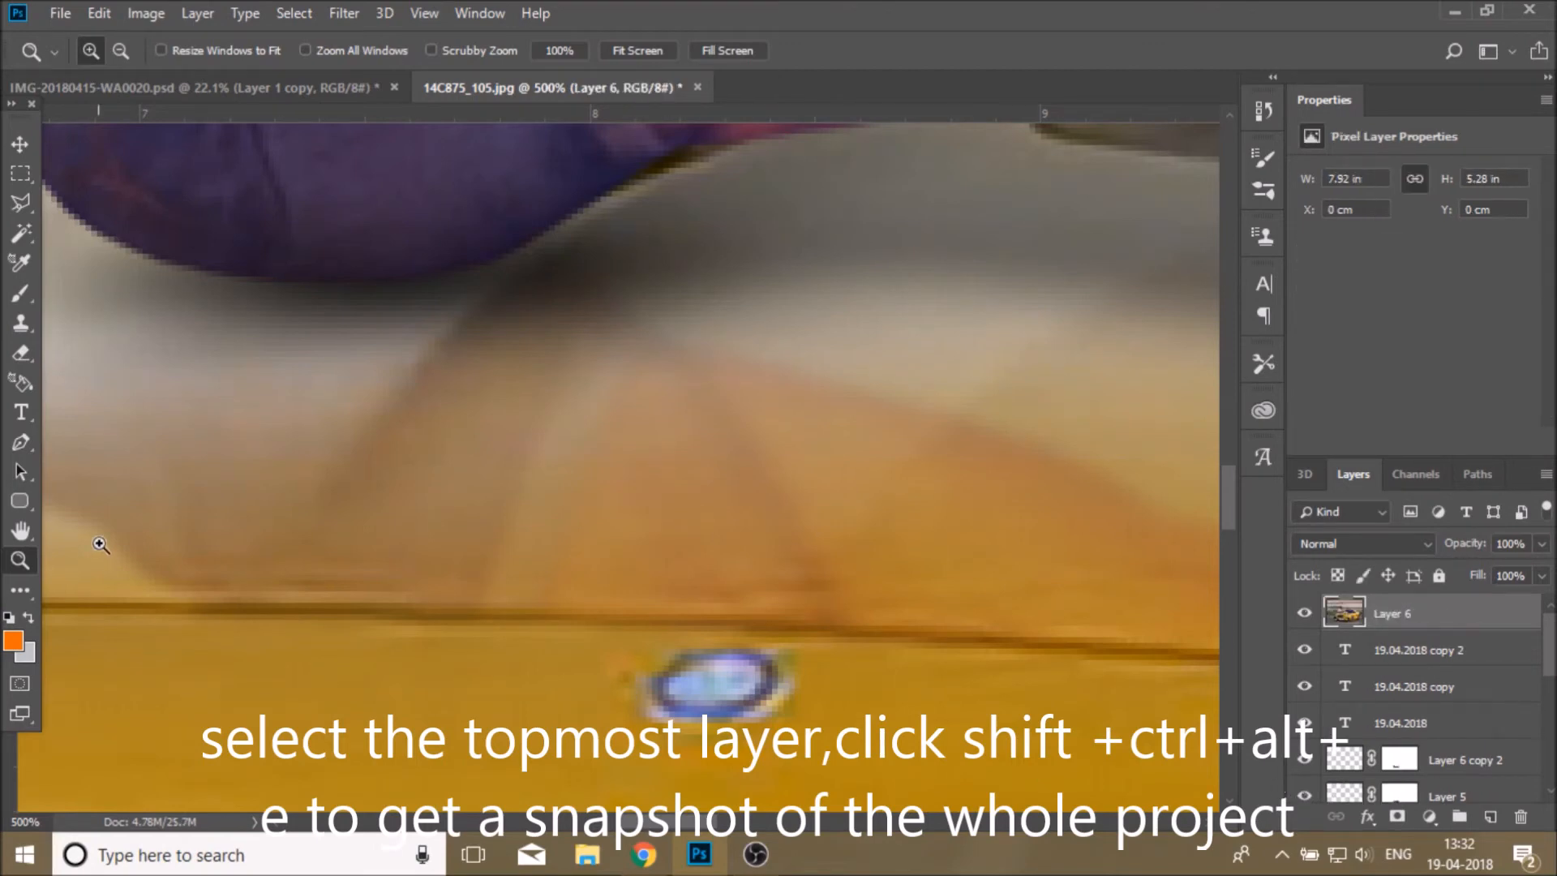
scroll(100, 545, "up", 3)
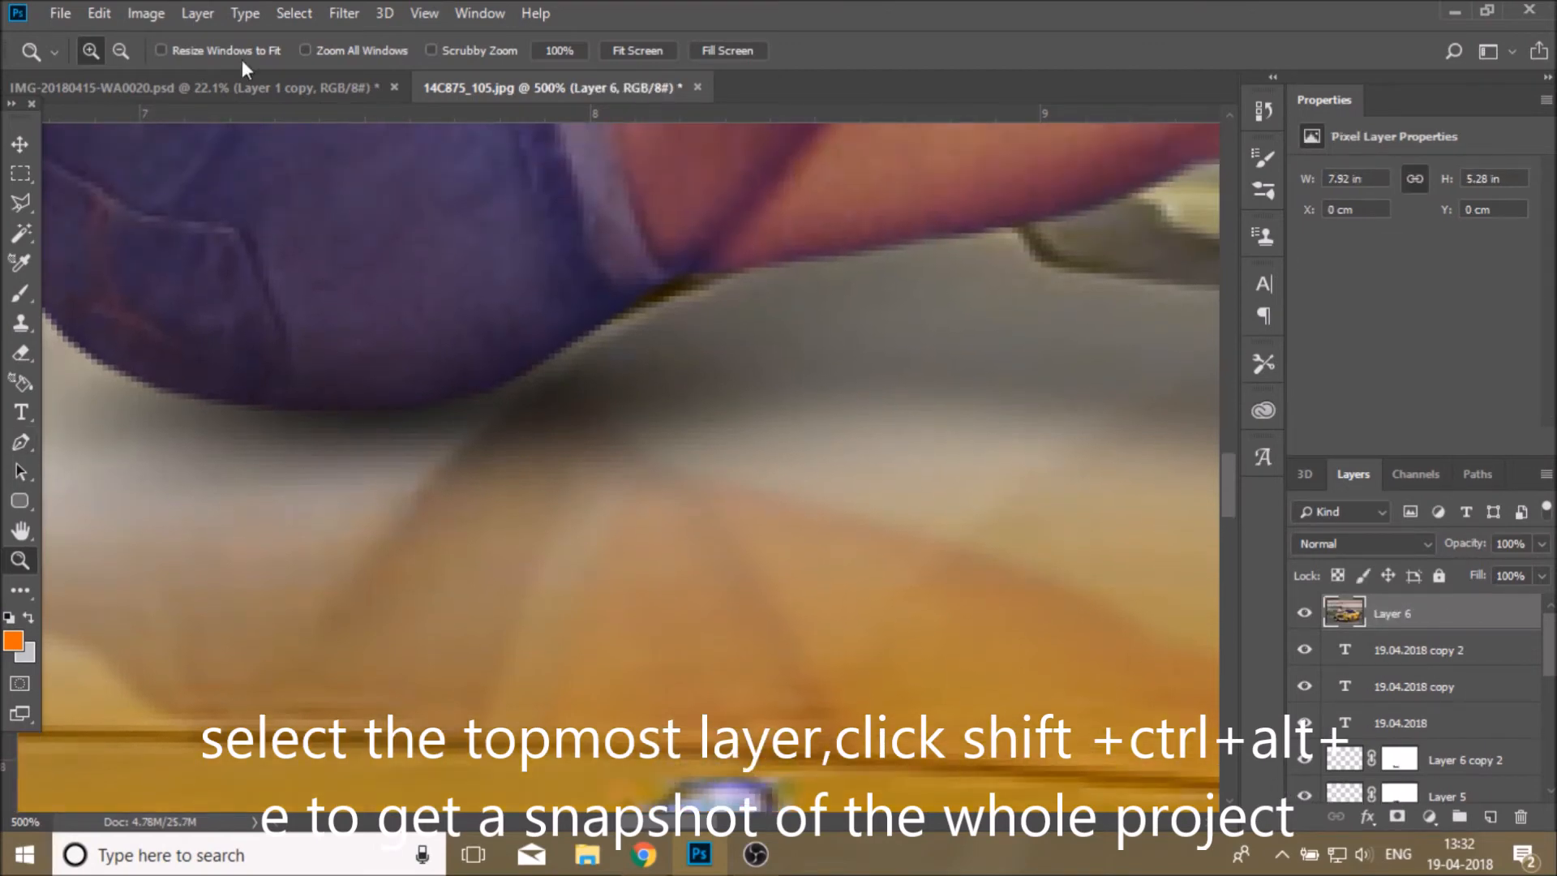
left_click(338, 17)
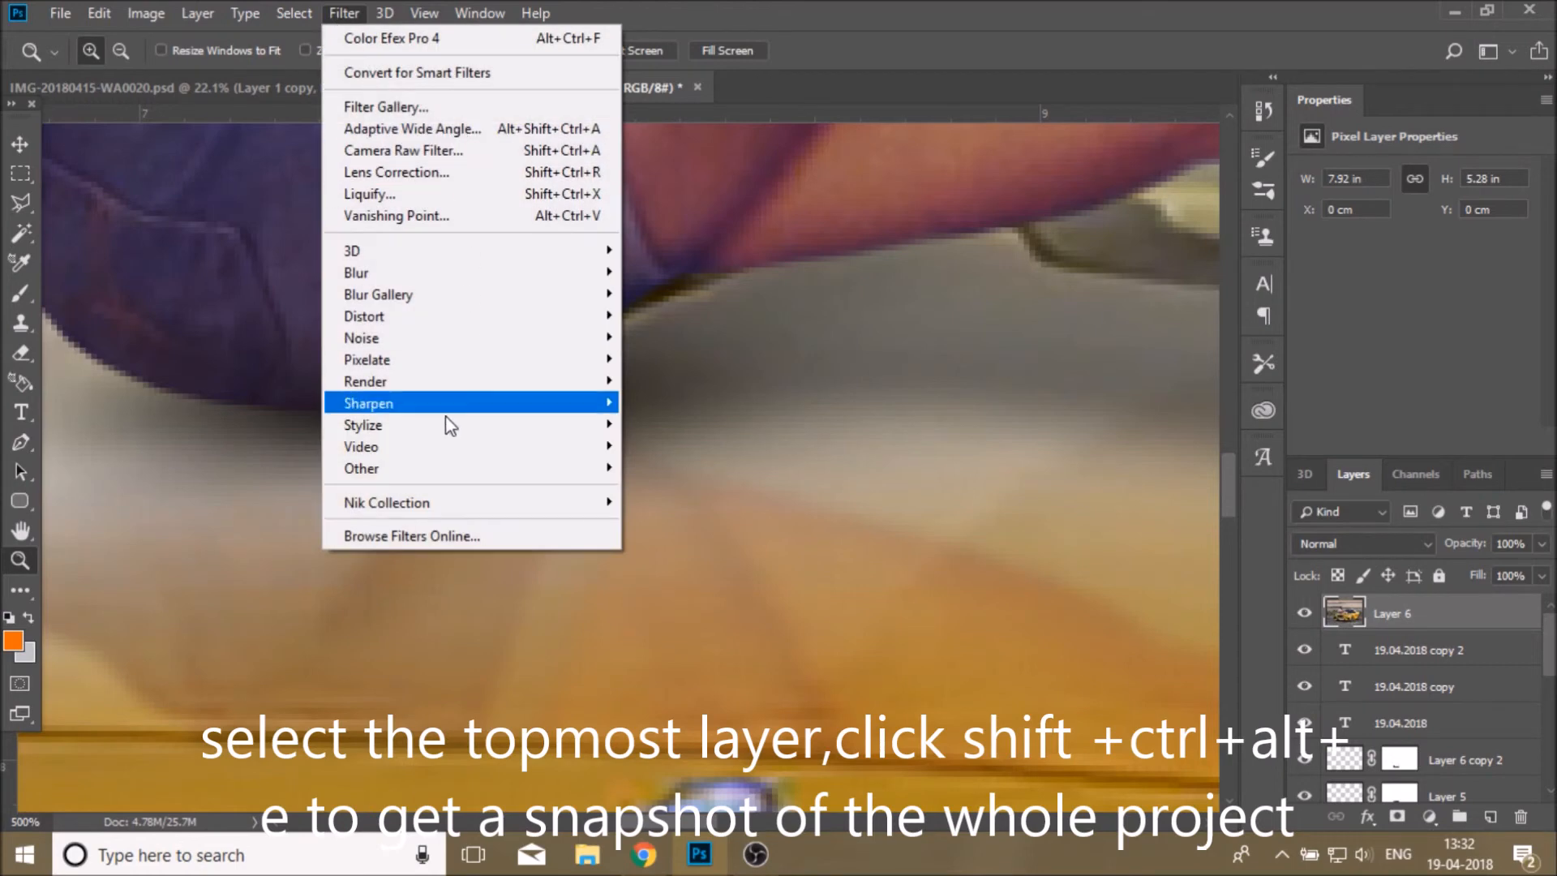
mouse_move(603, 509)
left_click(713, 523)
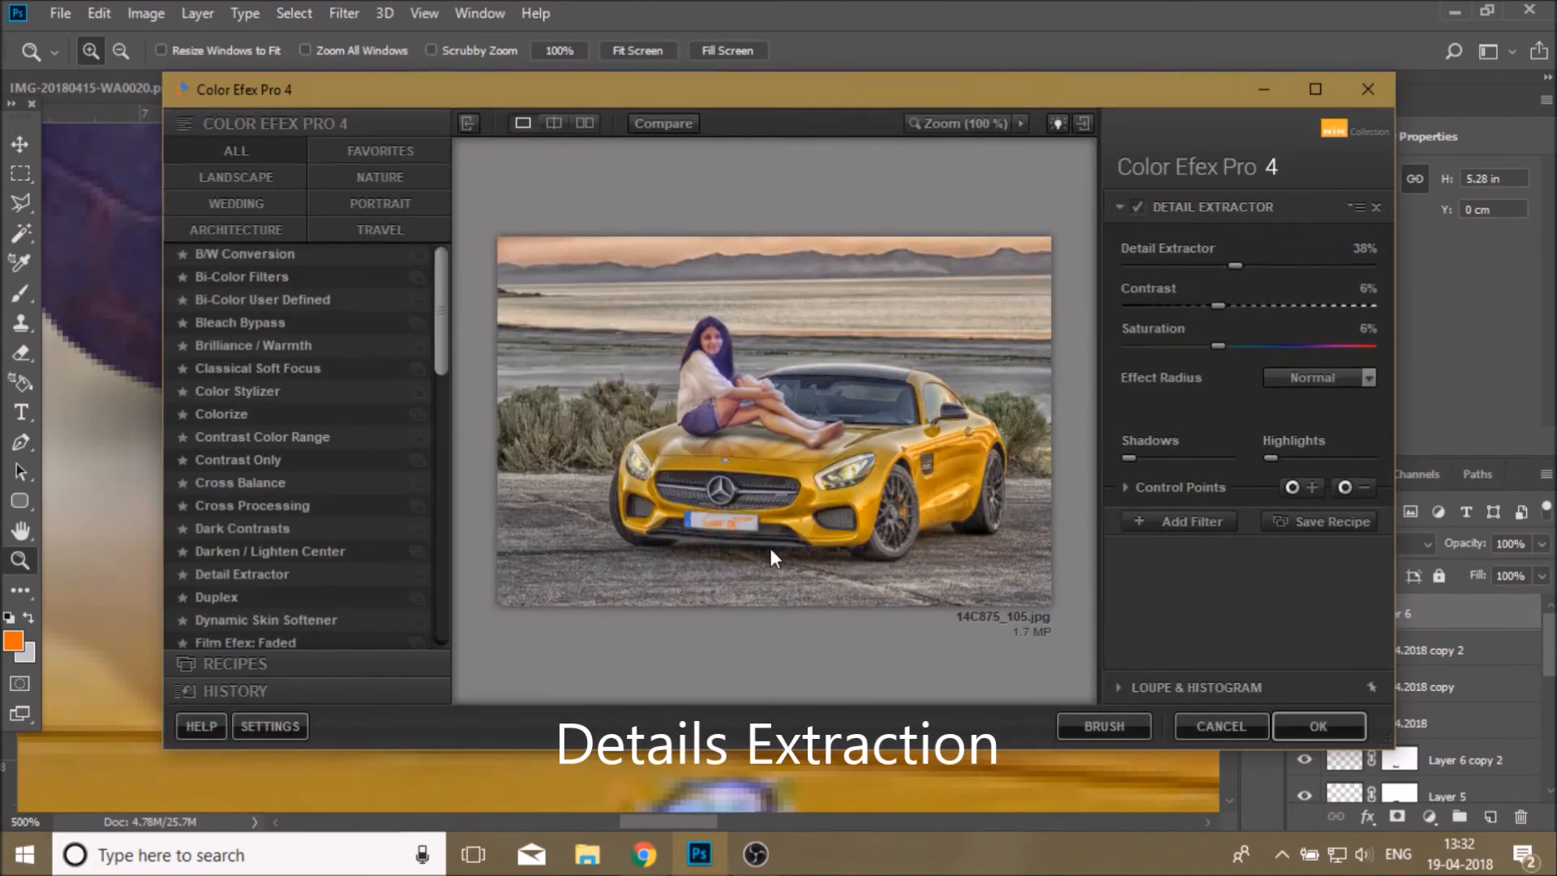
mouse_move(1235, 265)
left_mouse_down()
mouse_move(1183, 269)
mouse_move(1231, 265)
left_mouse_up()
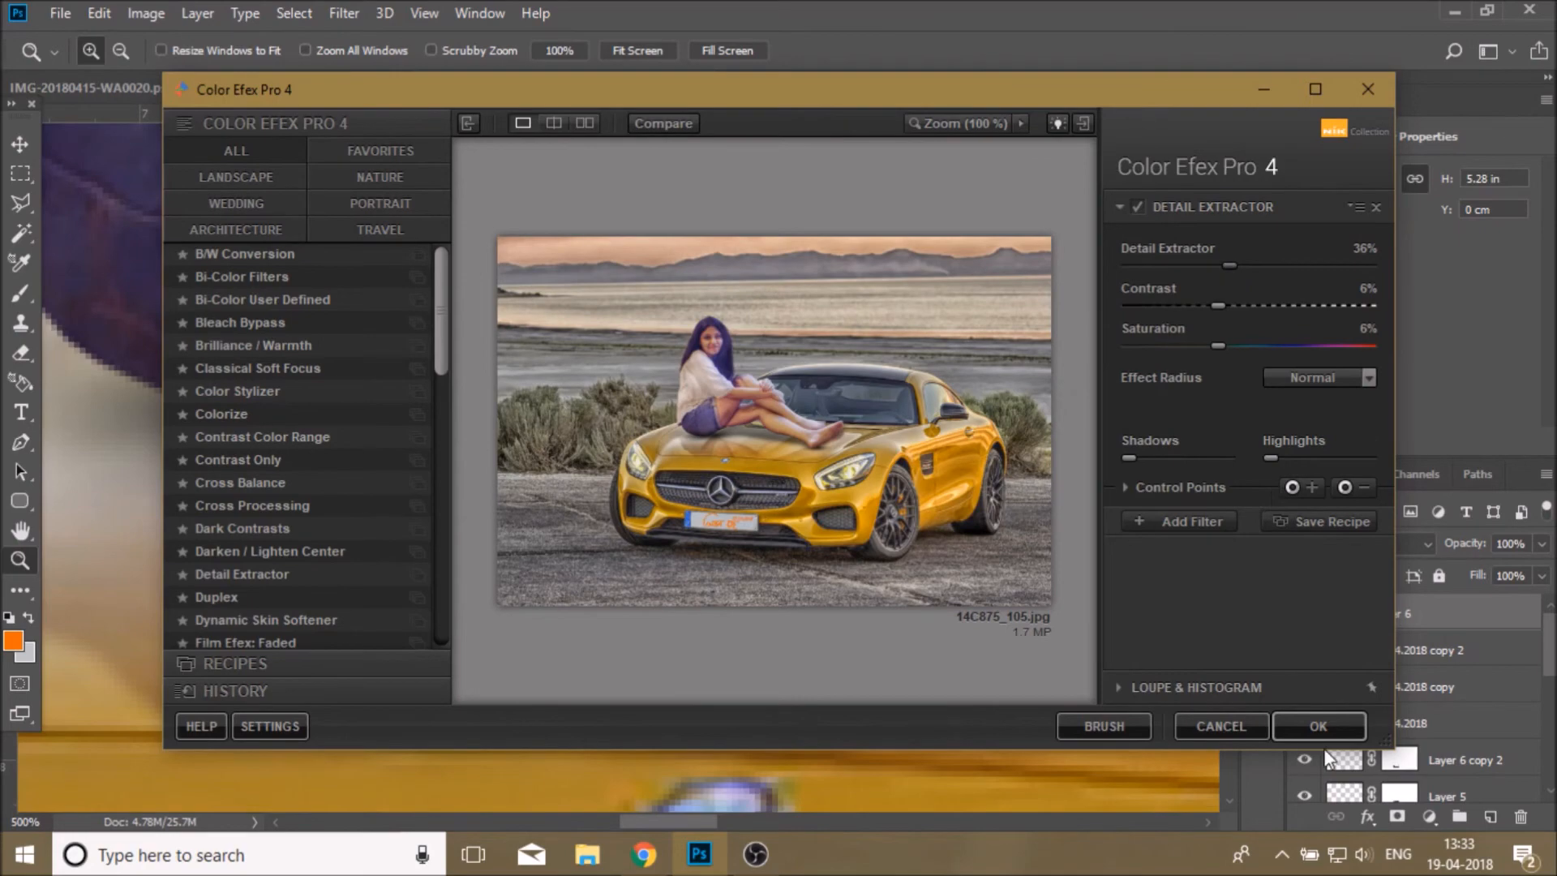
left_click(1304, 729)
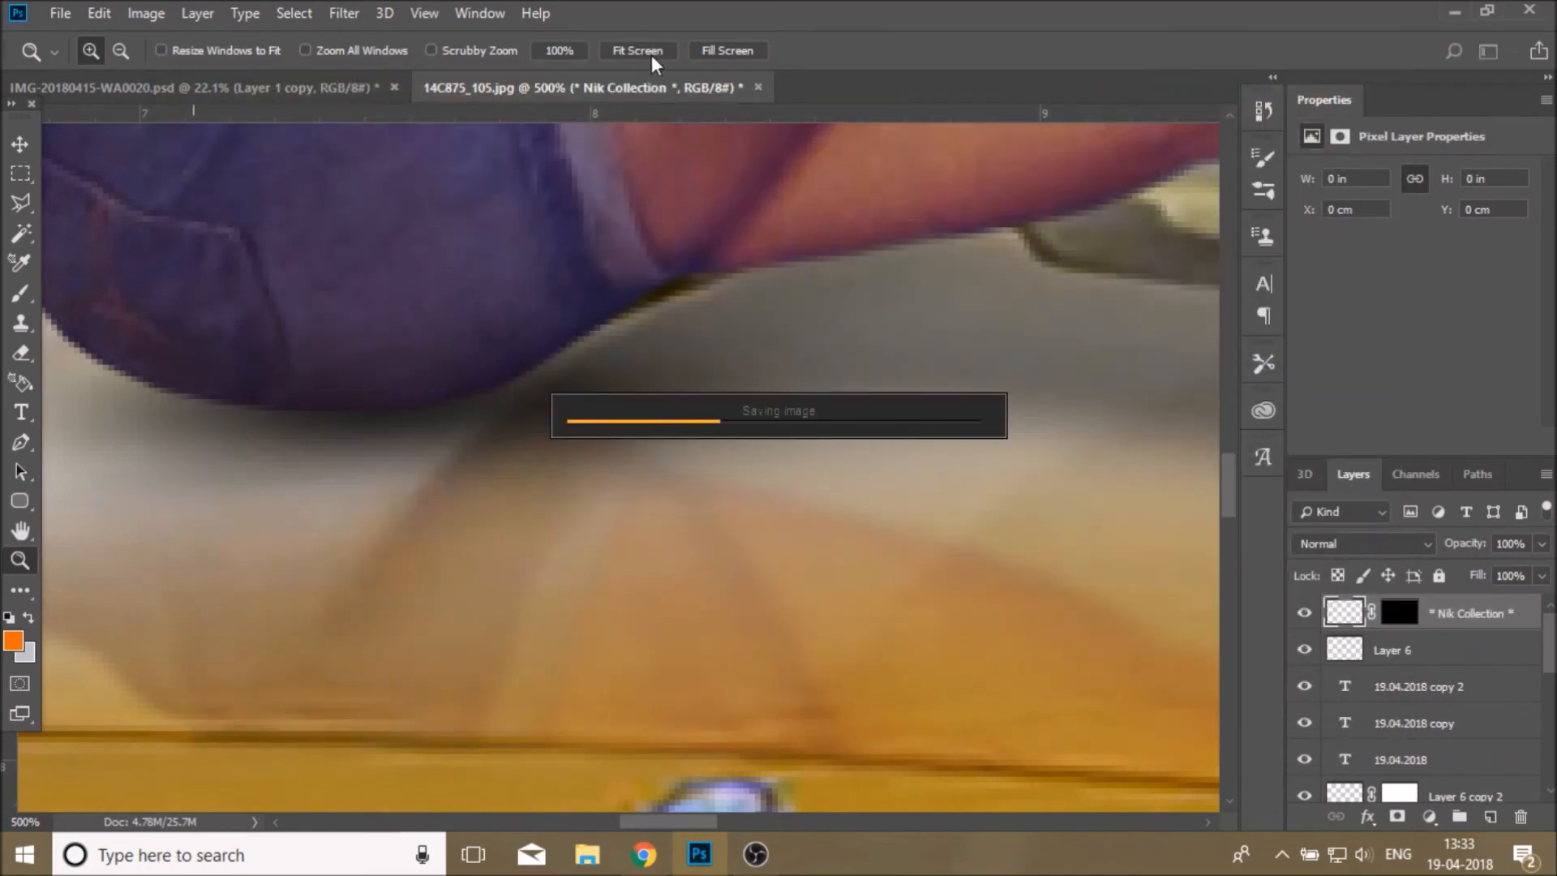
left_click(650, 54)
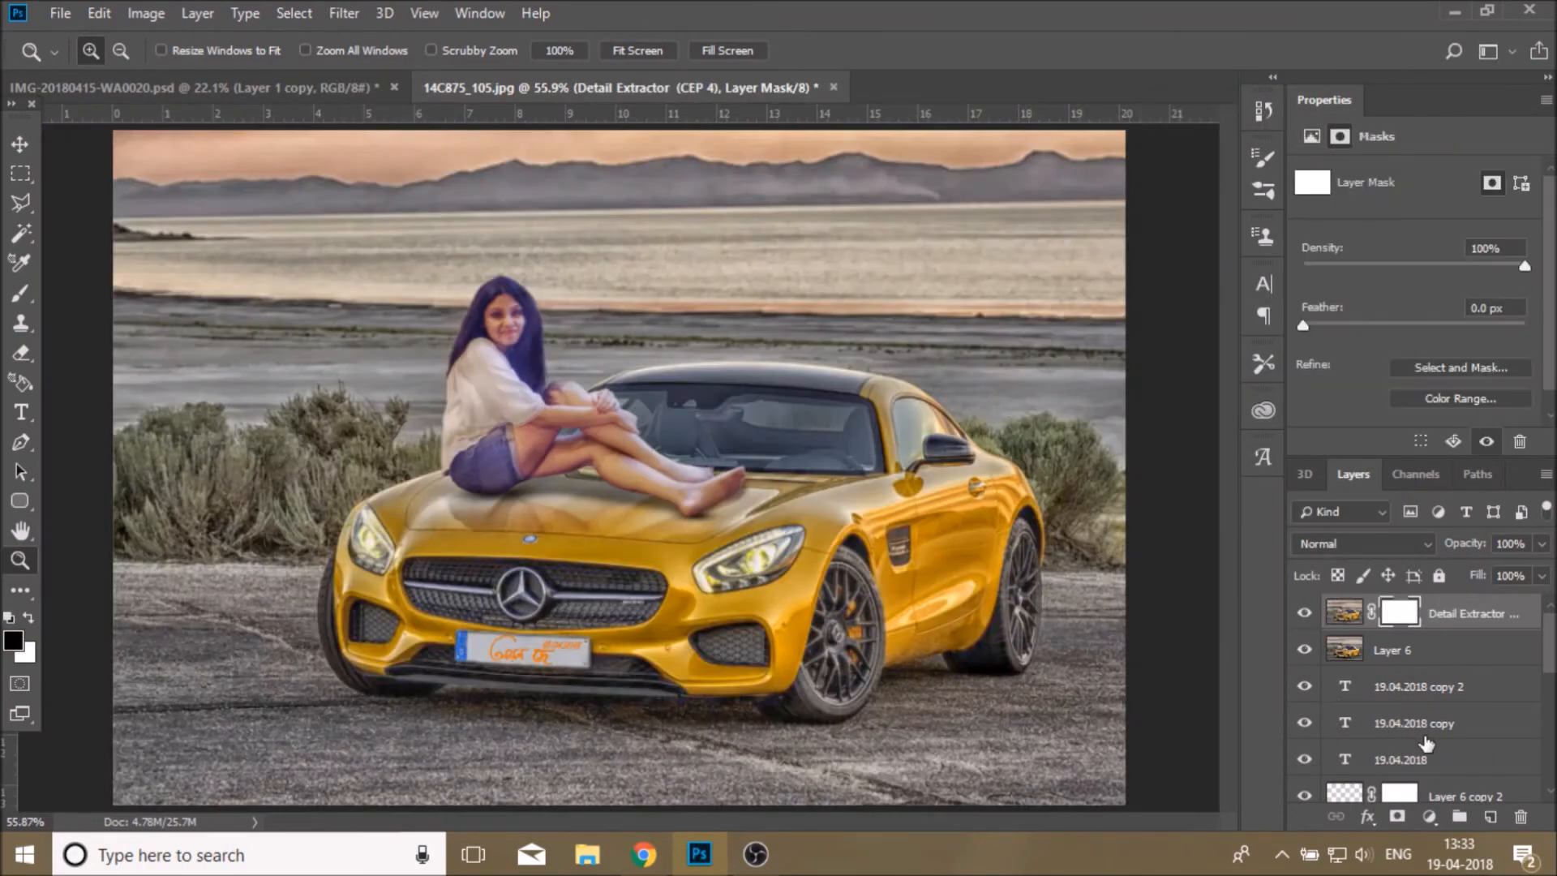
Invert the Detail Extractor layer's white mask to black to hide the effect
left_click(363, 457)
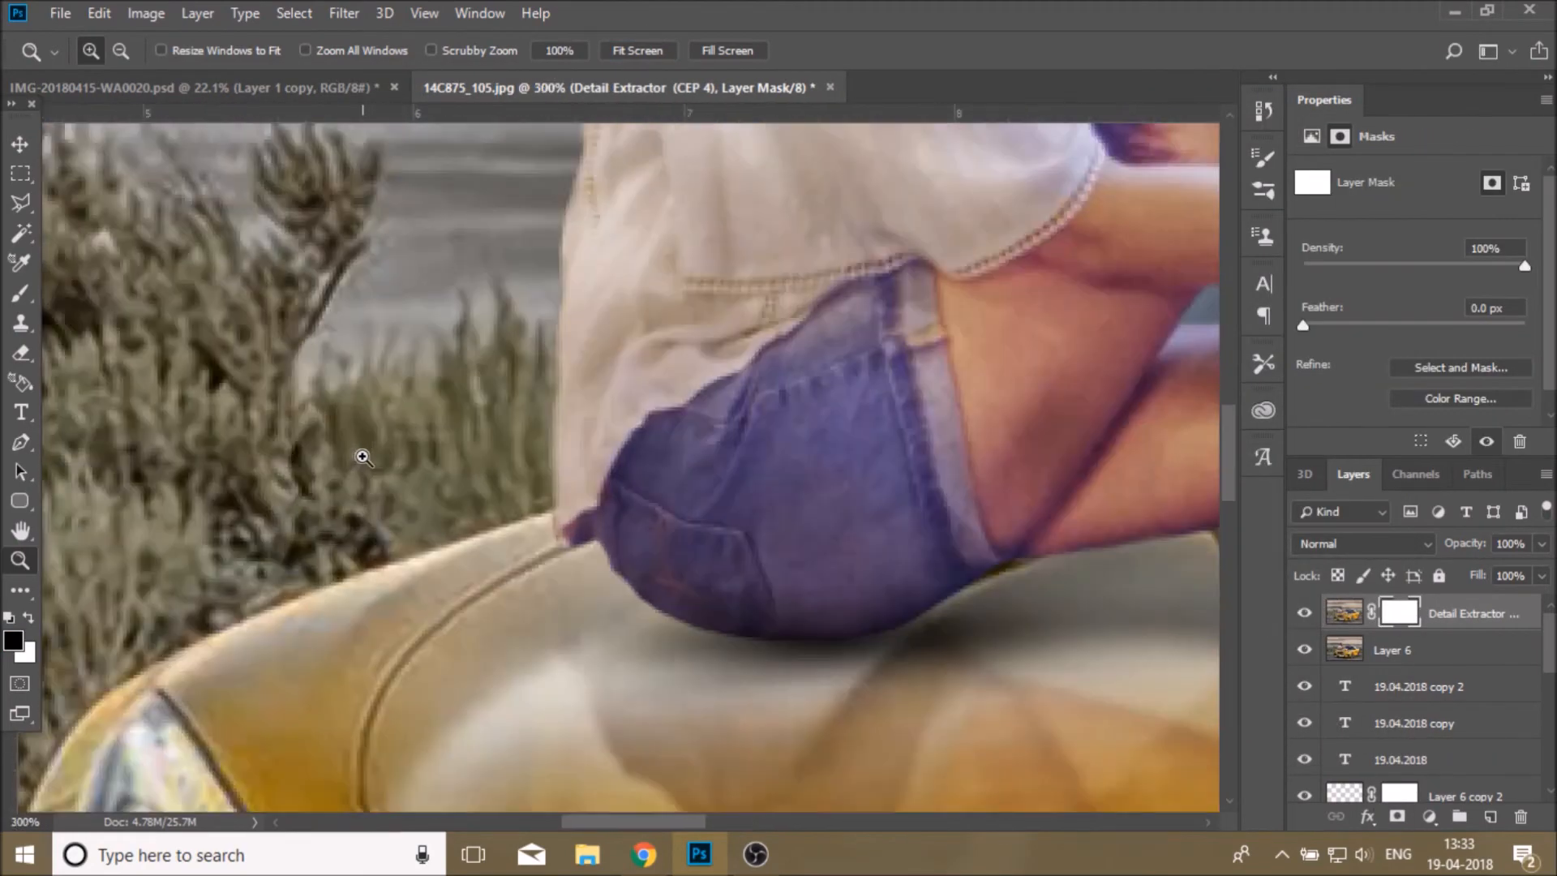
left_click(363, 457)
left_click(363, 457)
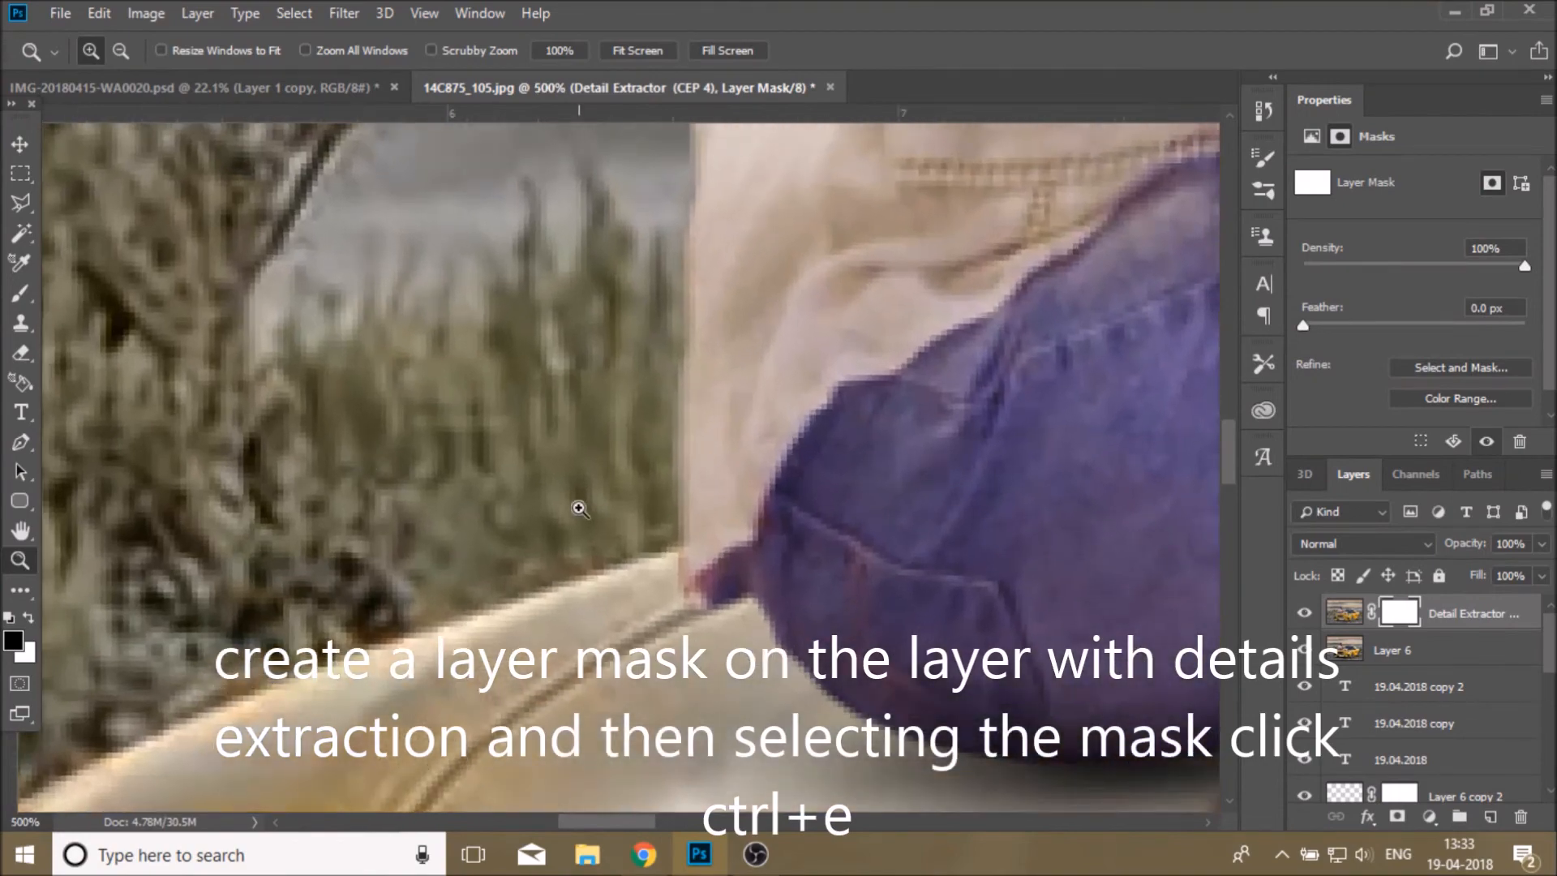
scroll(584, 494, "up", 3)
scroll(584, 498, "up", 1)
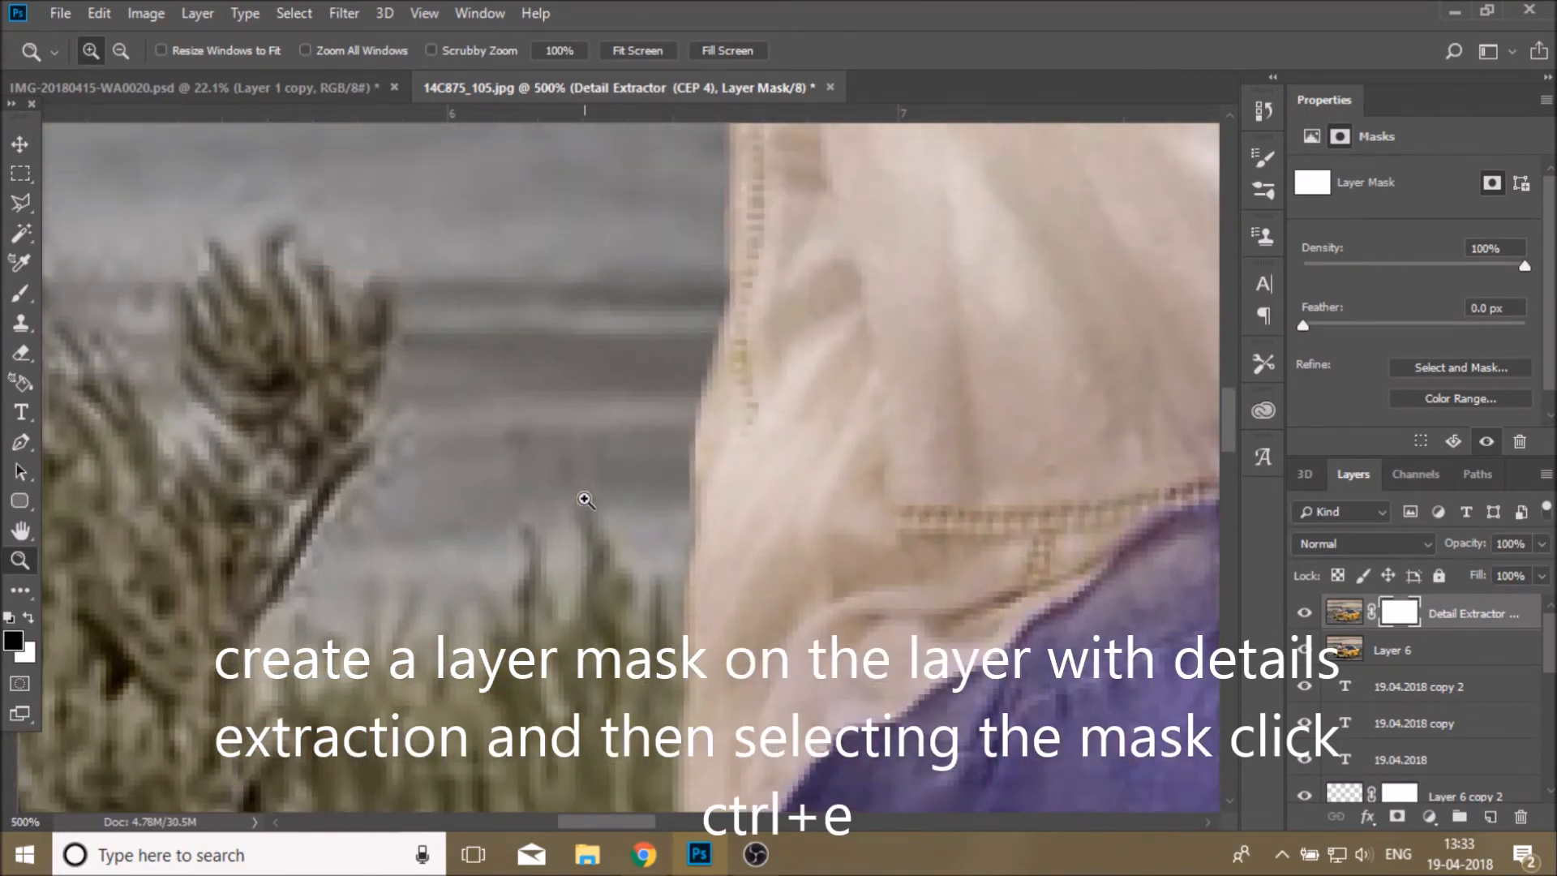
key("ctrl+i")
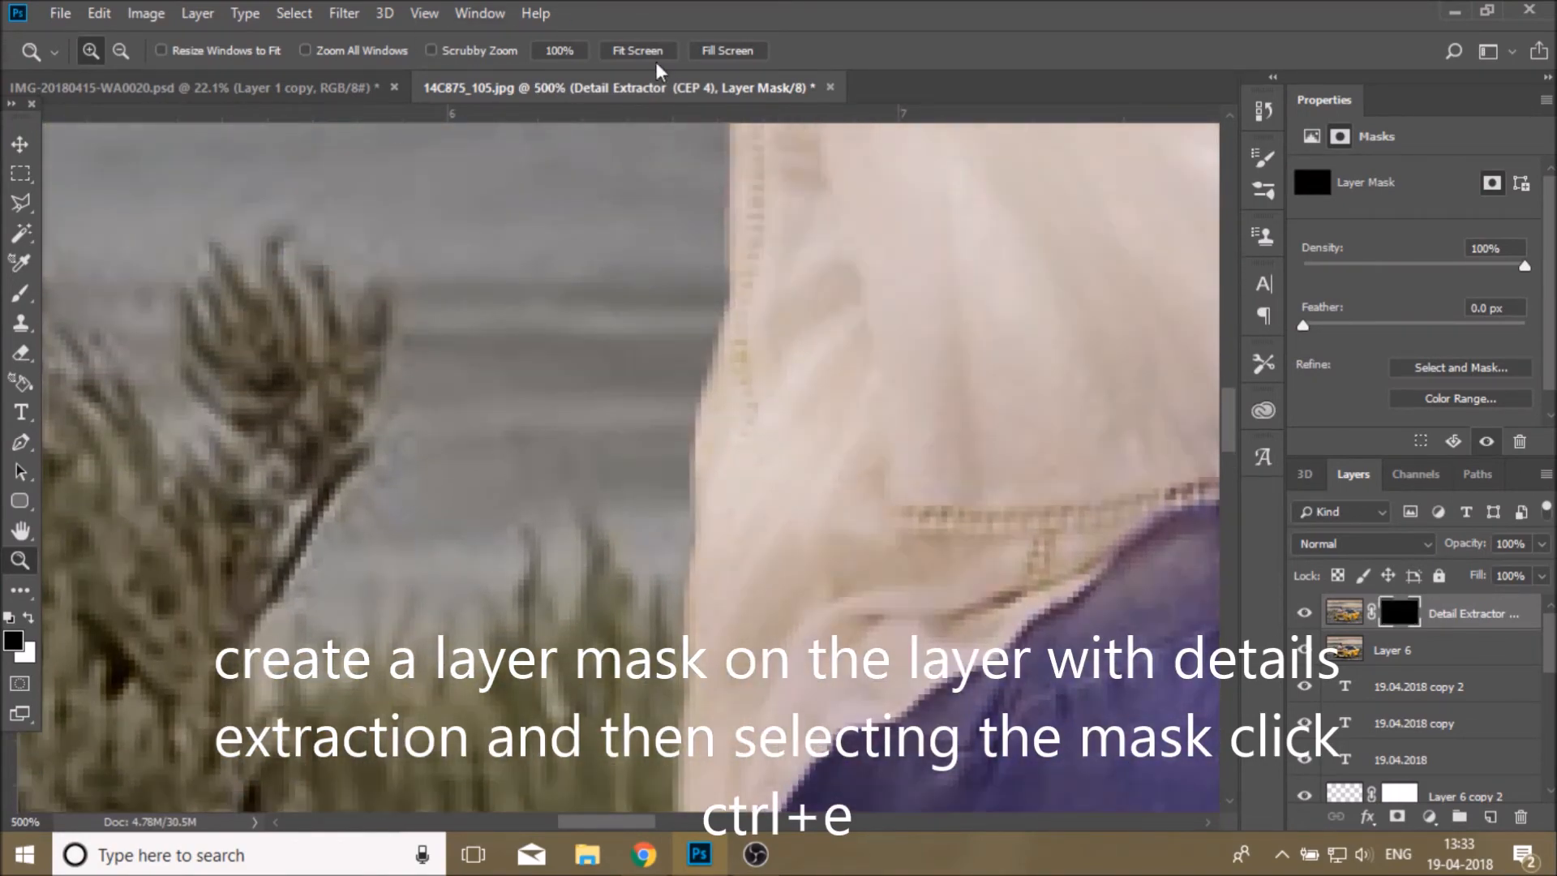
scroll(314, 458, "down", 2)
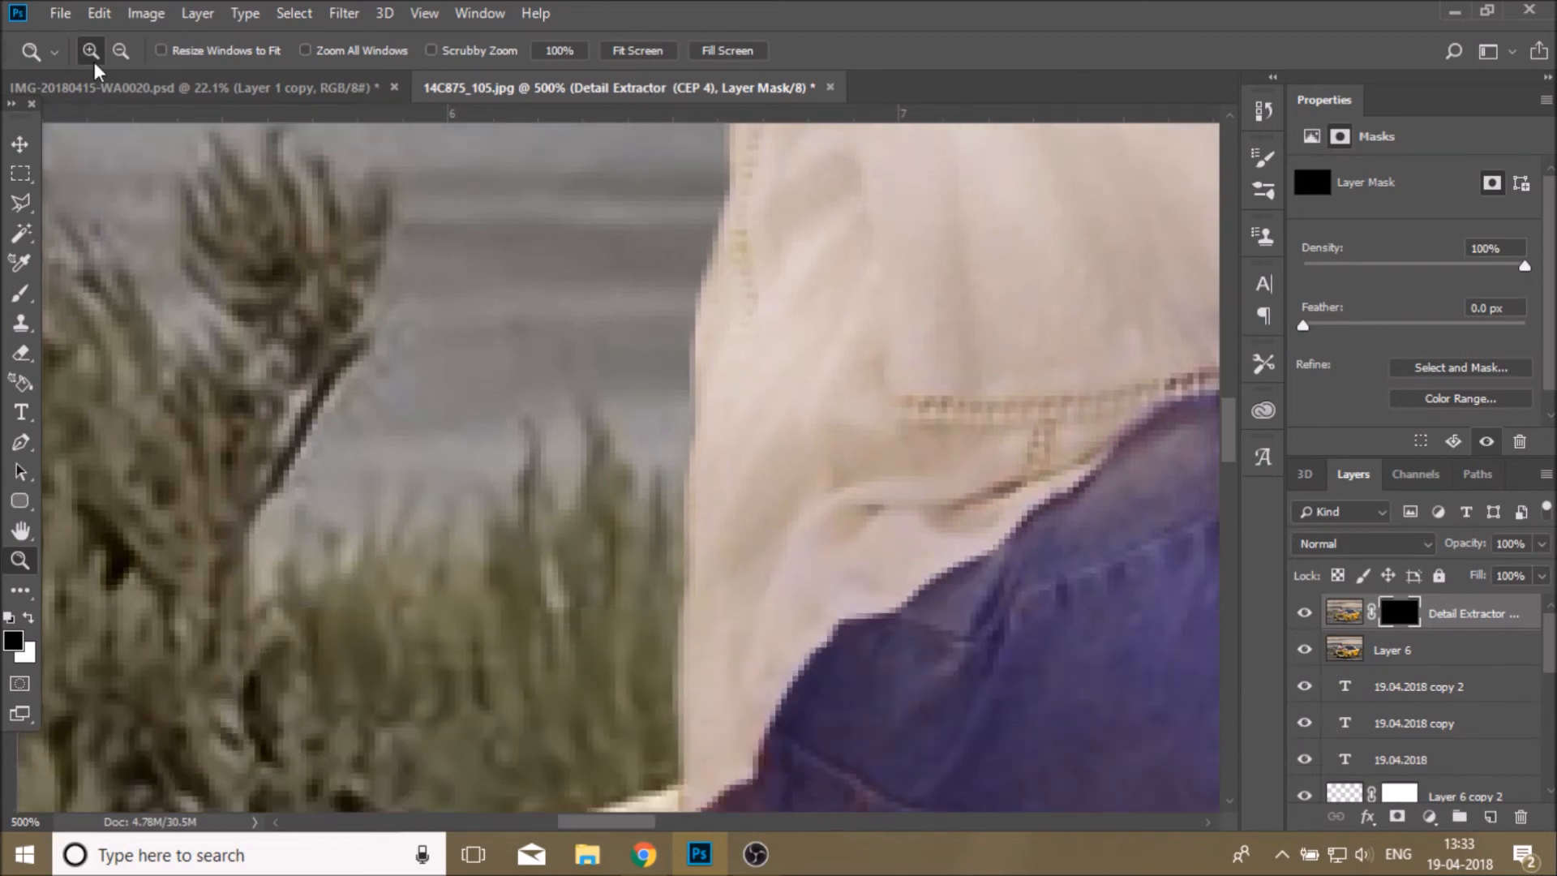
Paint a first soft white brush stroke on the Detail Extractor mask over the model's shorts
left_click(120, 50)
left_click(332, 294)
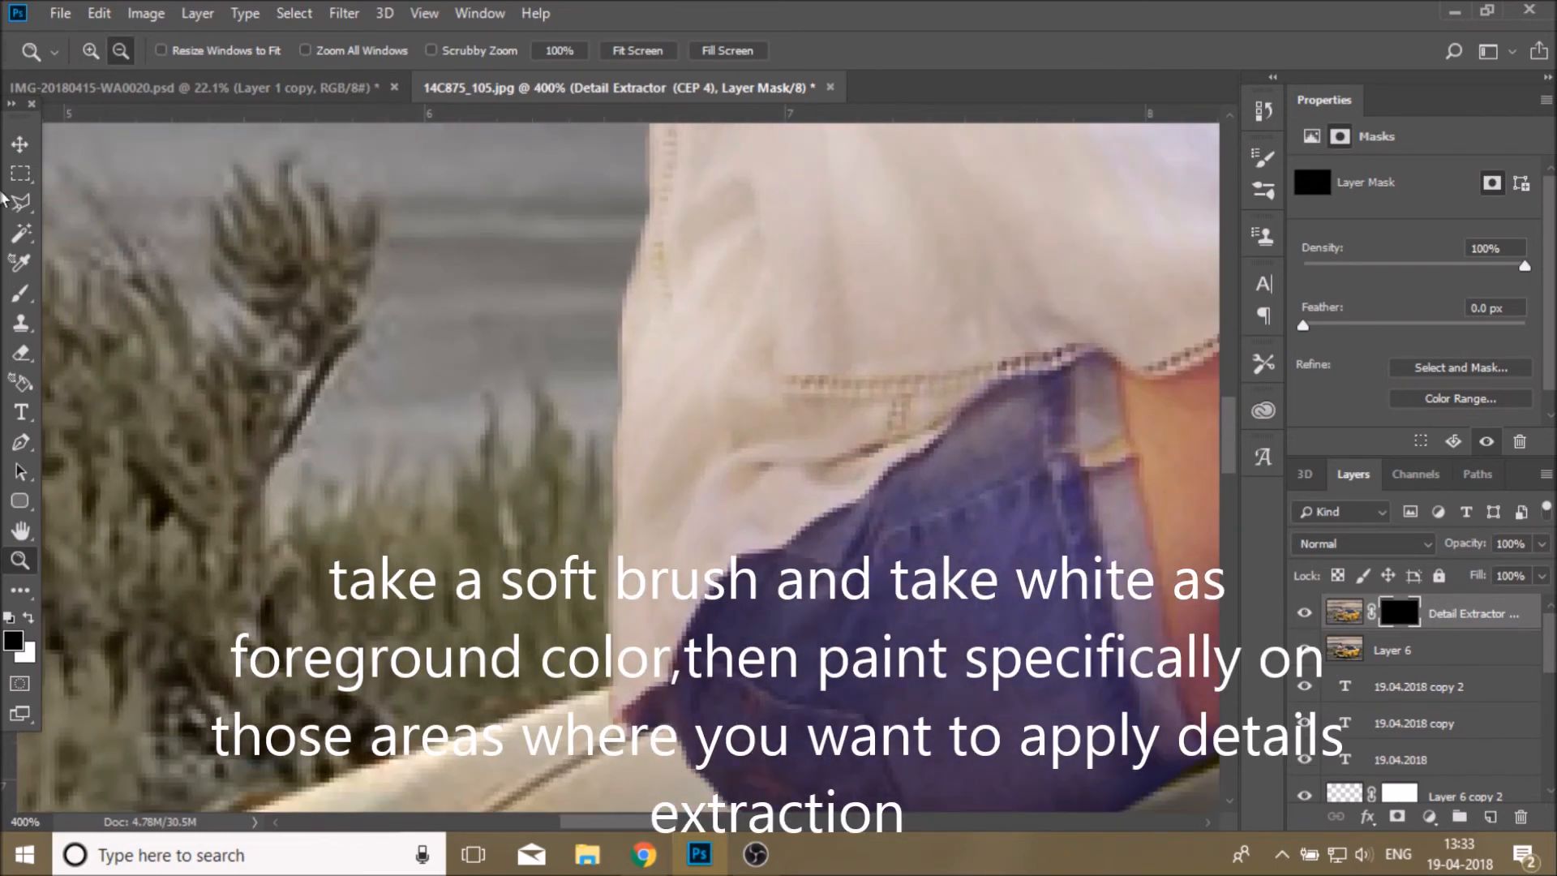
left_click(21, 293)
left_click(28, 618)
scroll(634, 383, "down", 1)
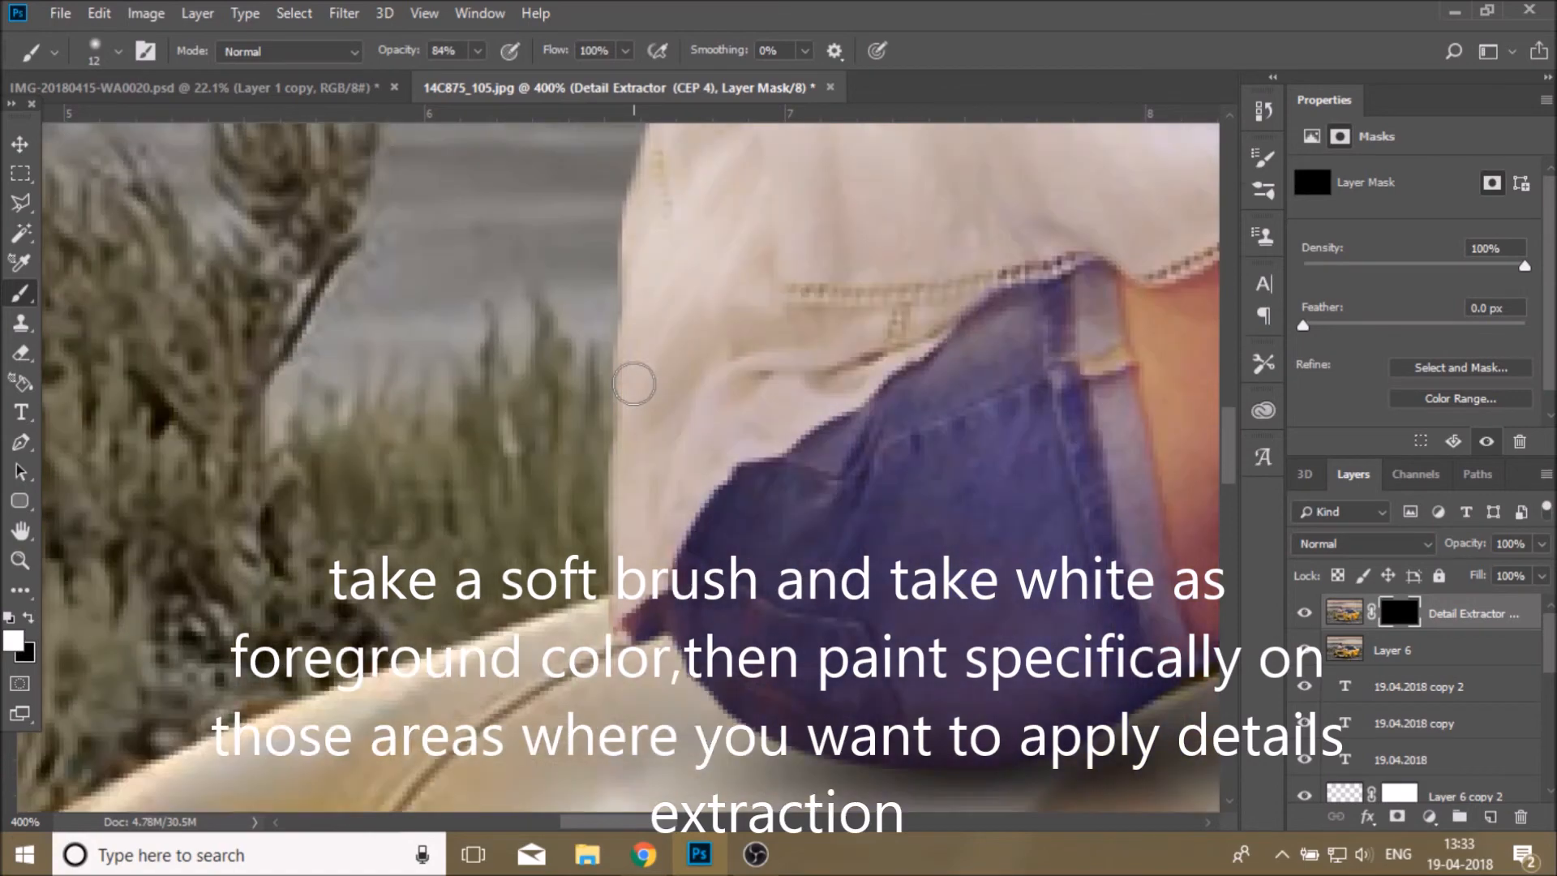
scroll(634, 384, "down", 1)
left_click_drag(870, 550, 677, 530)
Enlarge the soft brush to 83 px and paint the extracted detail back over the model's shorts and shirt
left_click(117, 51)
left_click_drag(135, 124, 185, 124)
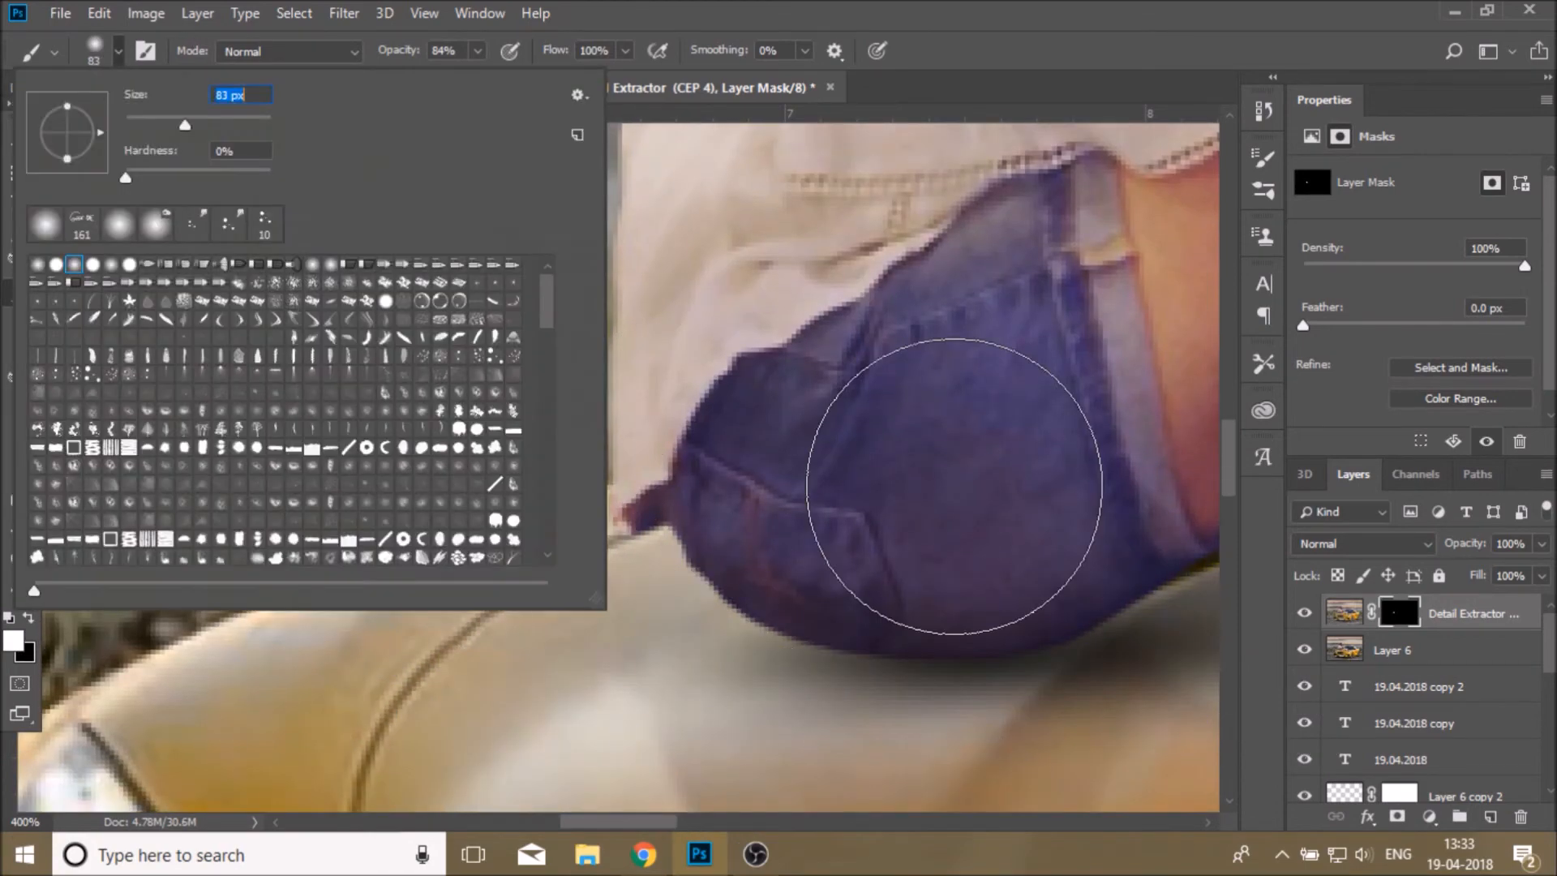
left_click_drag(954, 487, 777, 333)
scroll(838, 538, "up", 4)
left_click(838, 608)
scroll(941, 566, "down", 2)
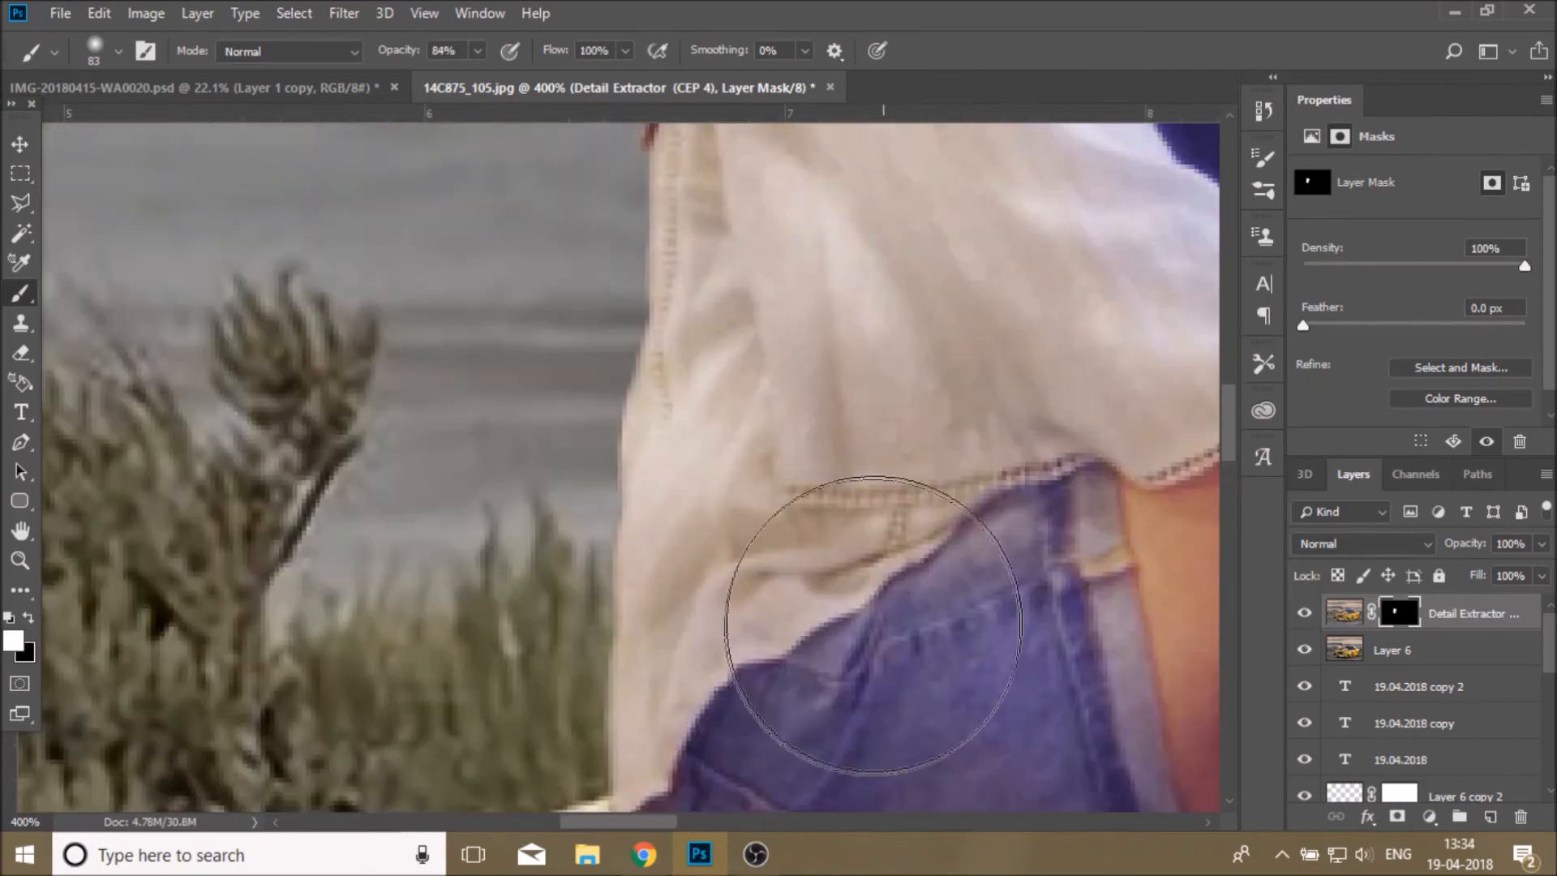
scroll(1078, 451, "up", 3)
left_click_drag(645, 821, 711, 822)
Inspect the painted detail up close and lower the Detail Extractor layer's opacity to 78%
key("z")
left_click(629, 52)
left_click(381, 405)
scroll(384, 397, "up", 5)
scroll(386, 393, "down", 3)
left_click_drag(1540, 543, 1518, 573)
left_click(637, 51)
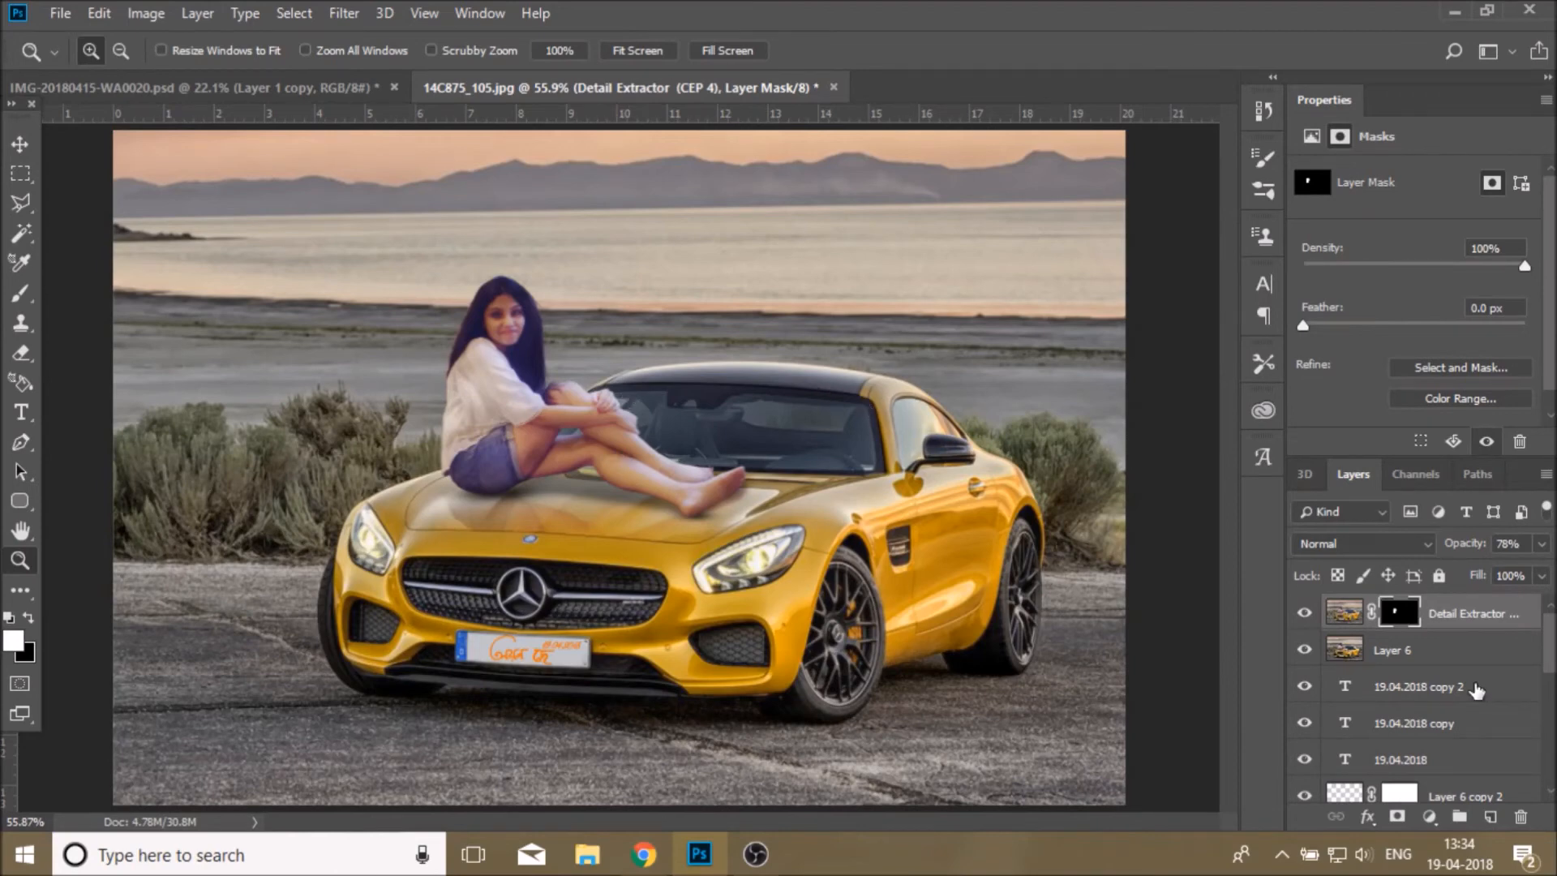
Stamp all visible layers into a new top layer, open it in Color Efex Pro 4 and turn off Detail Extractor
key("ctrl+shift+alt+e")
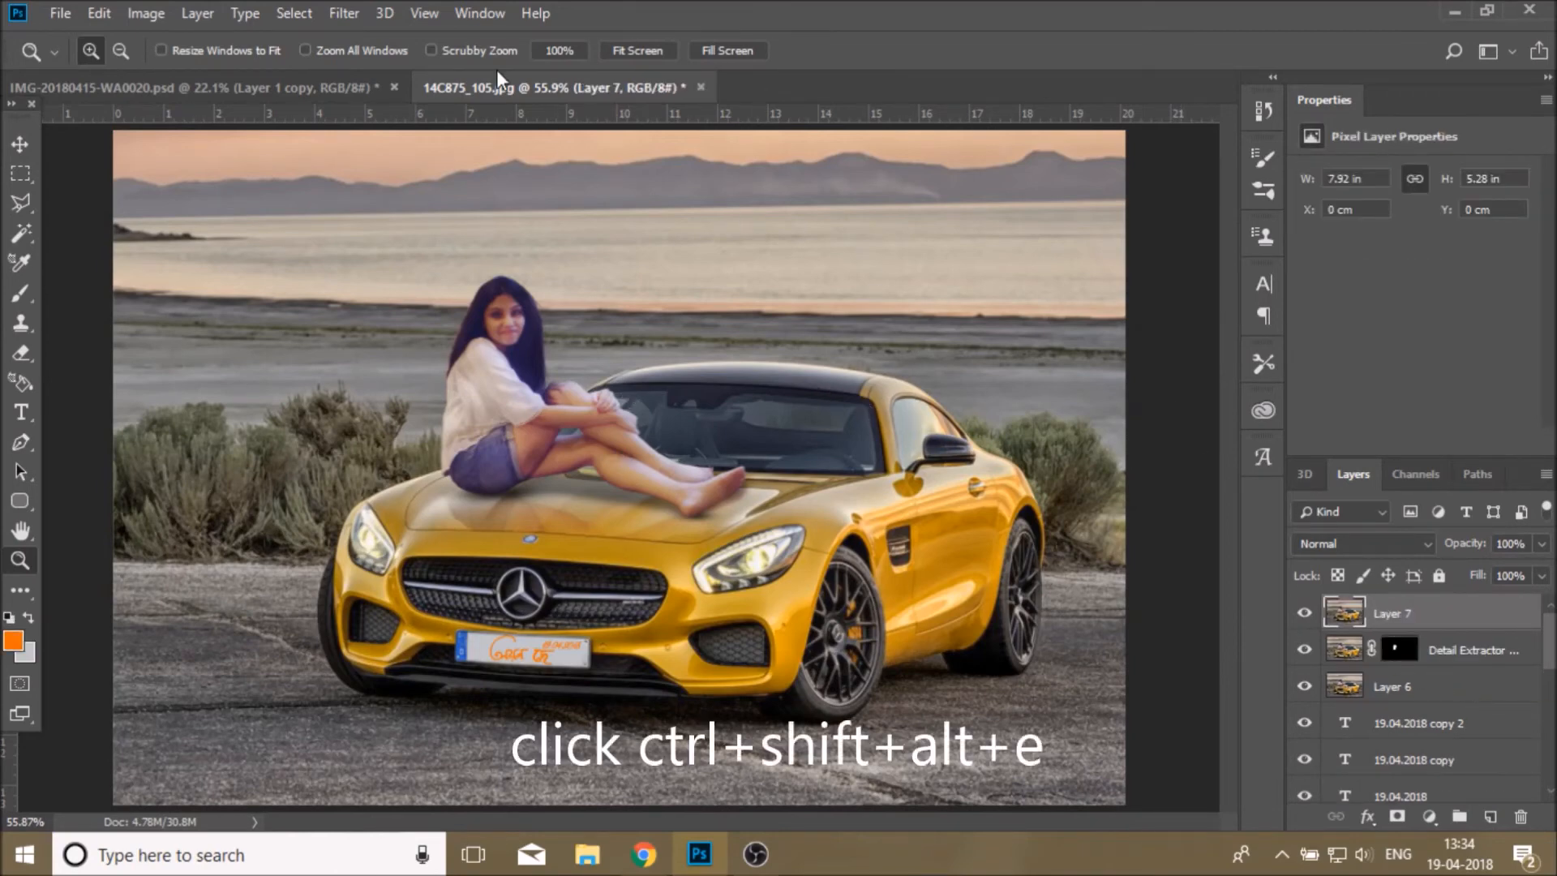
left_click(354, 16)
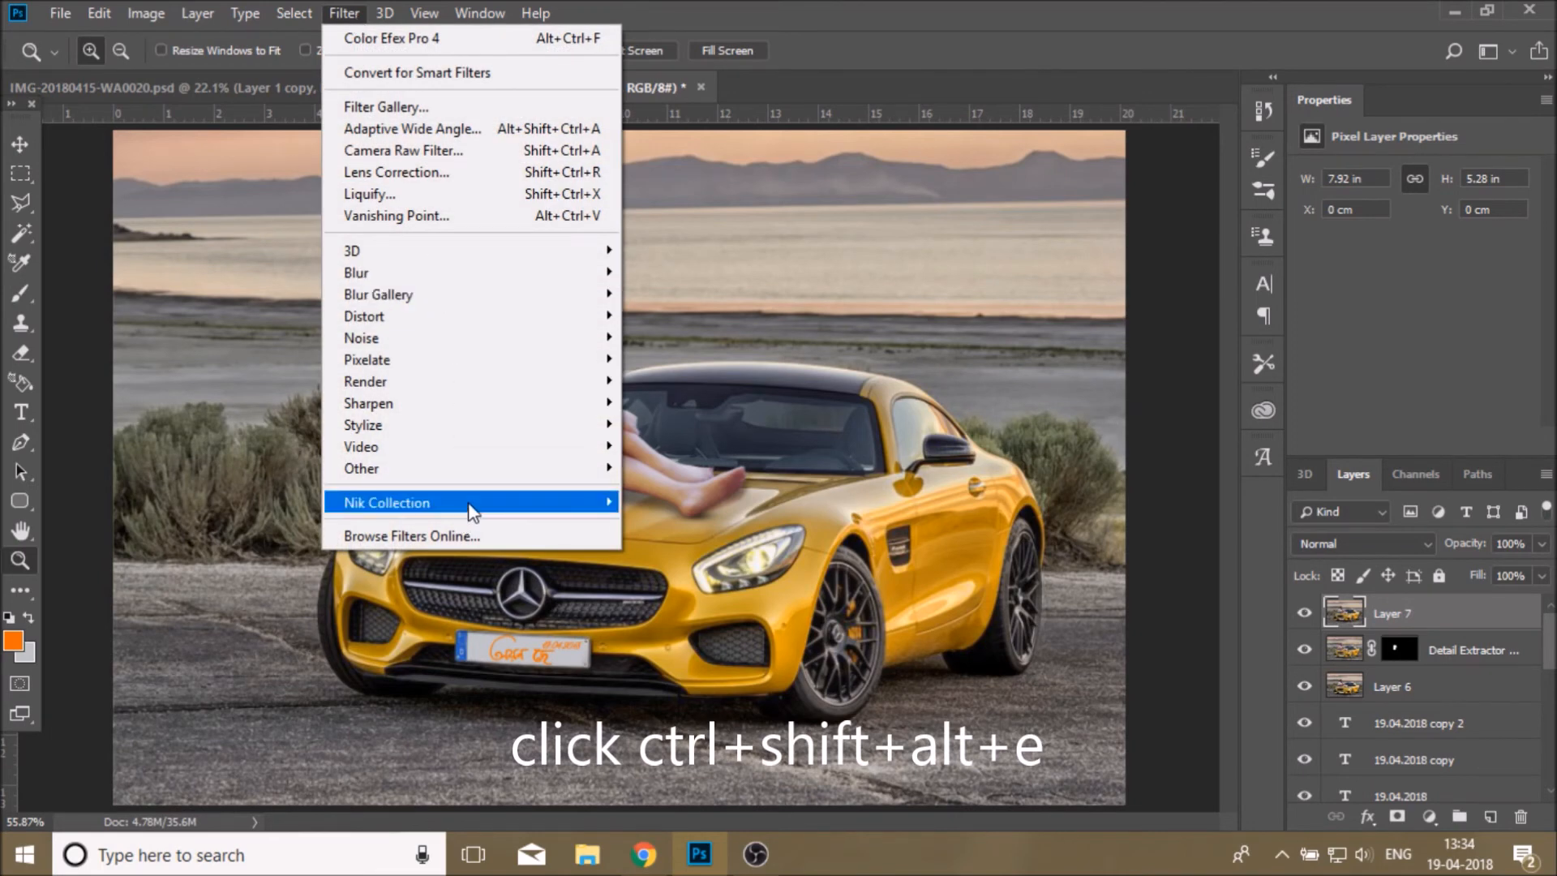
left_click(736, 523)
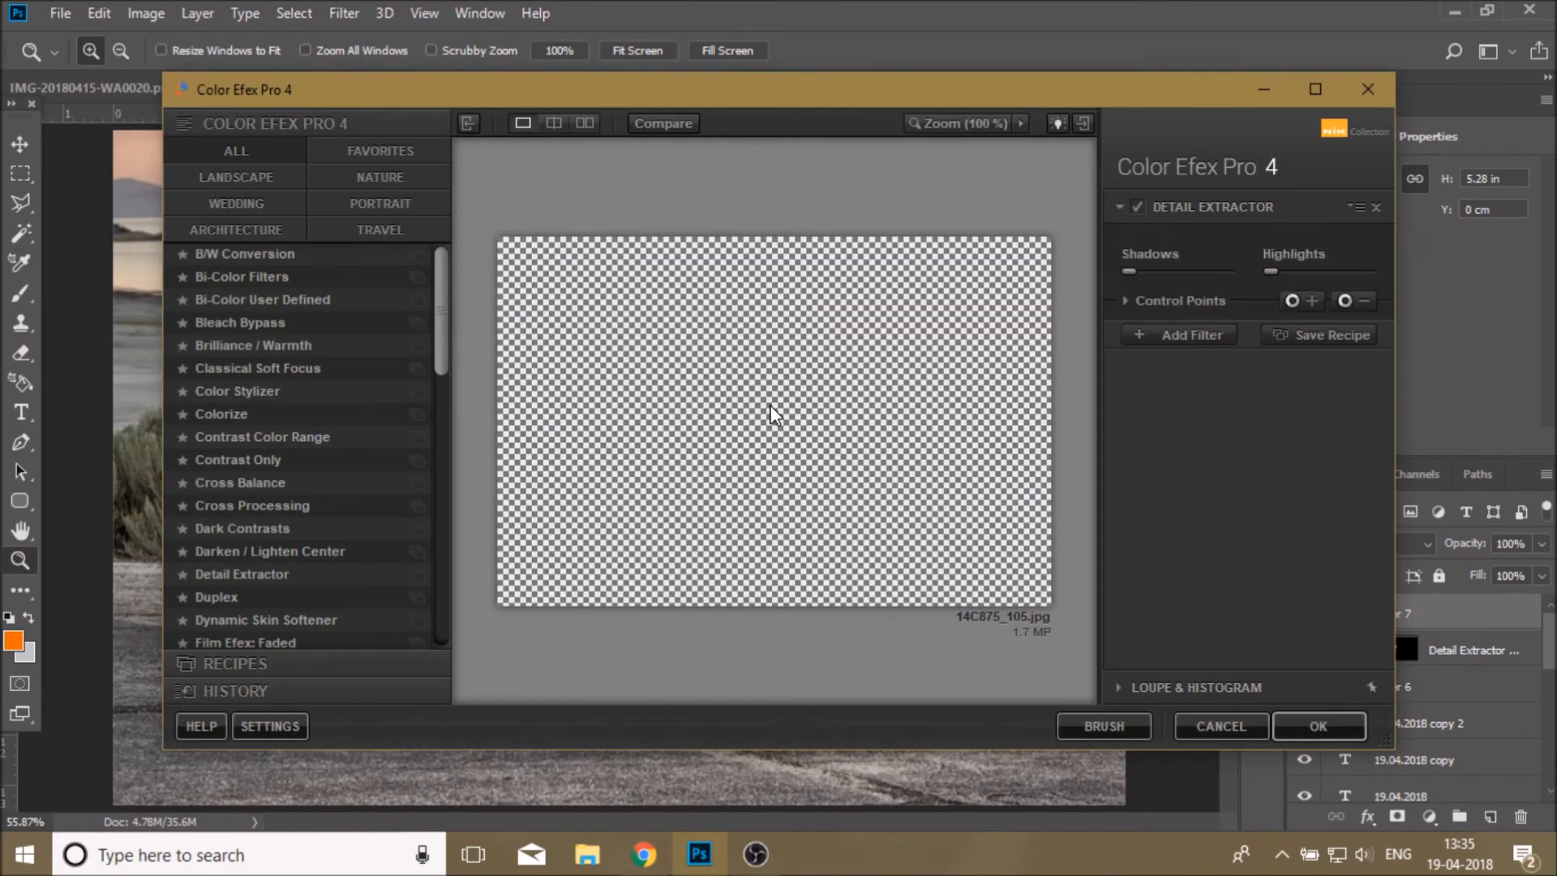
left_click(1138, 207)
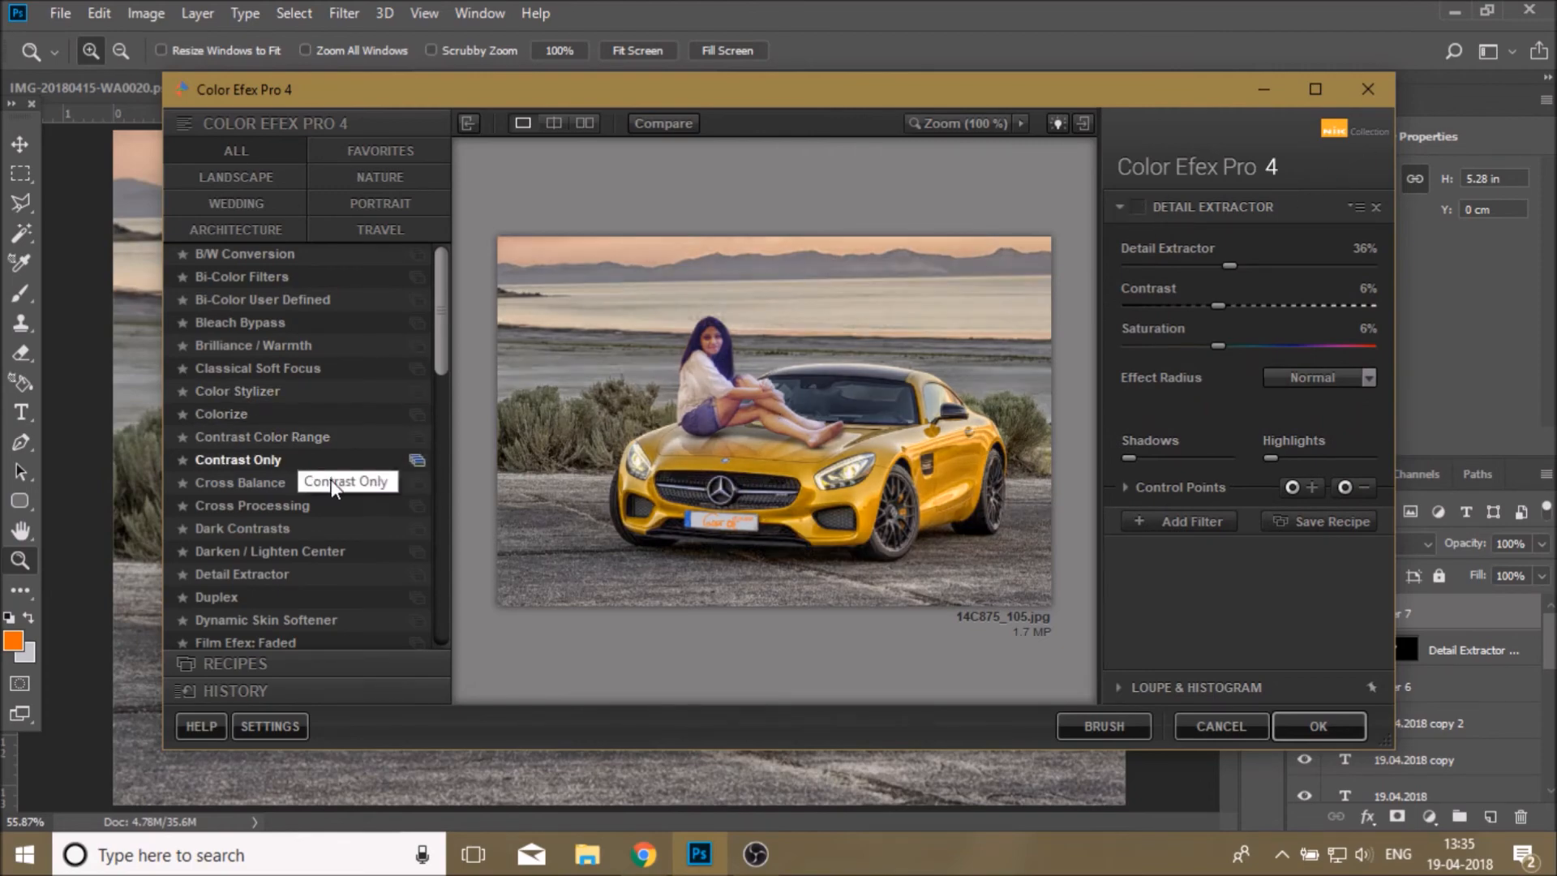
Apply the Cross Processing filter with method G05 to the stamped layer
left_click(280, 504)
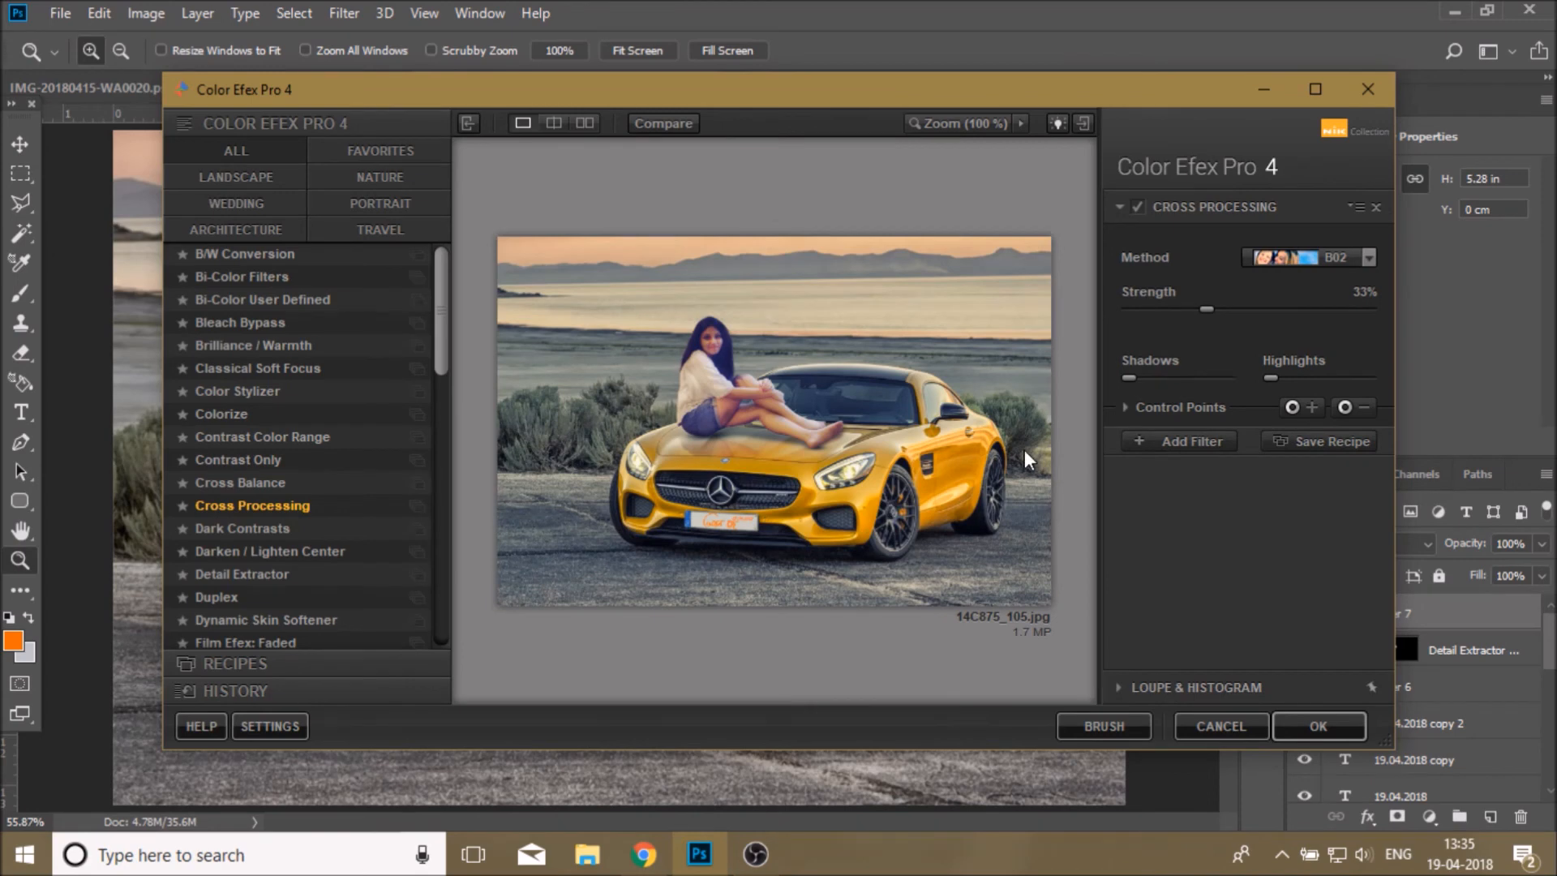
left_click(1302, 256)
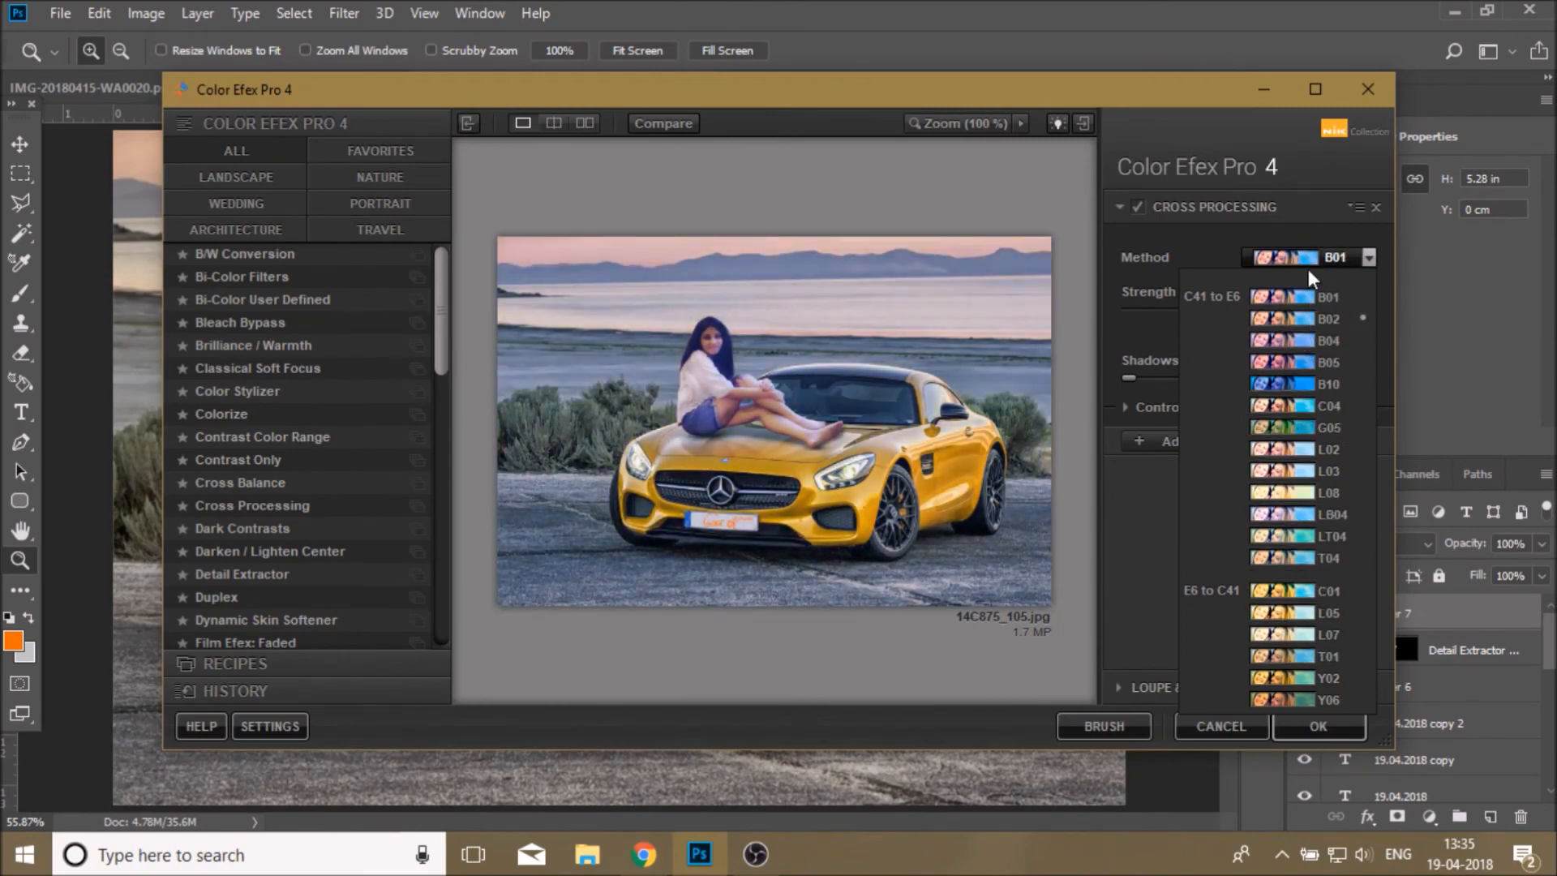
left_click(1302, 425)
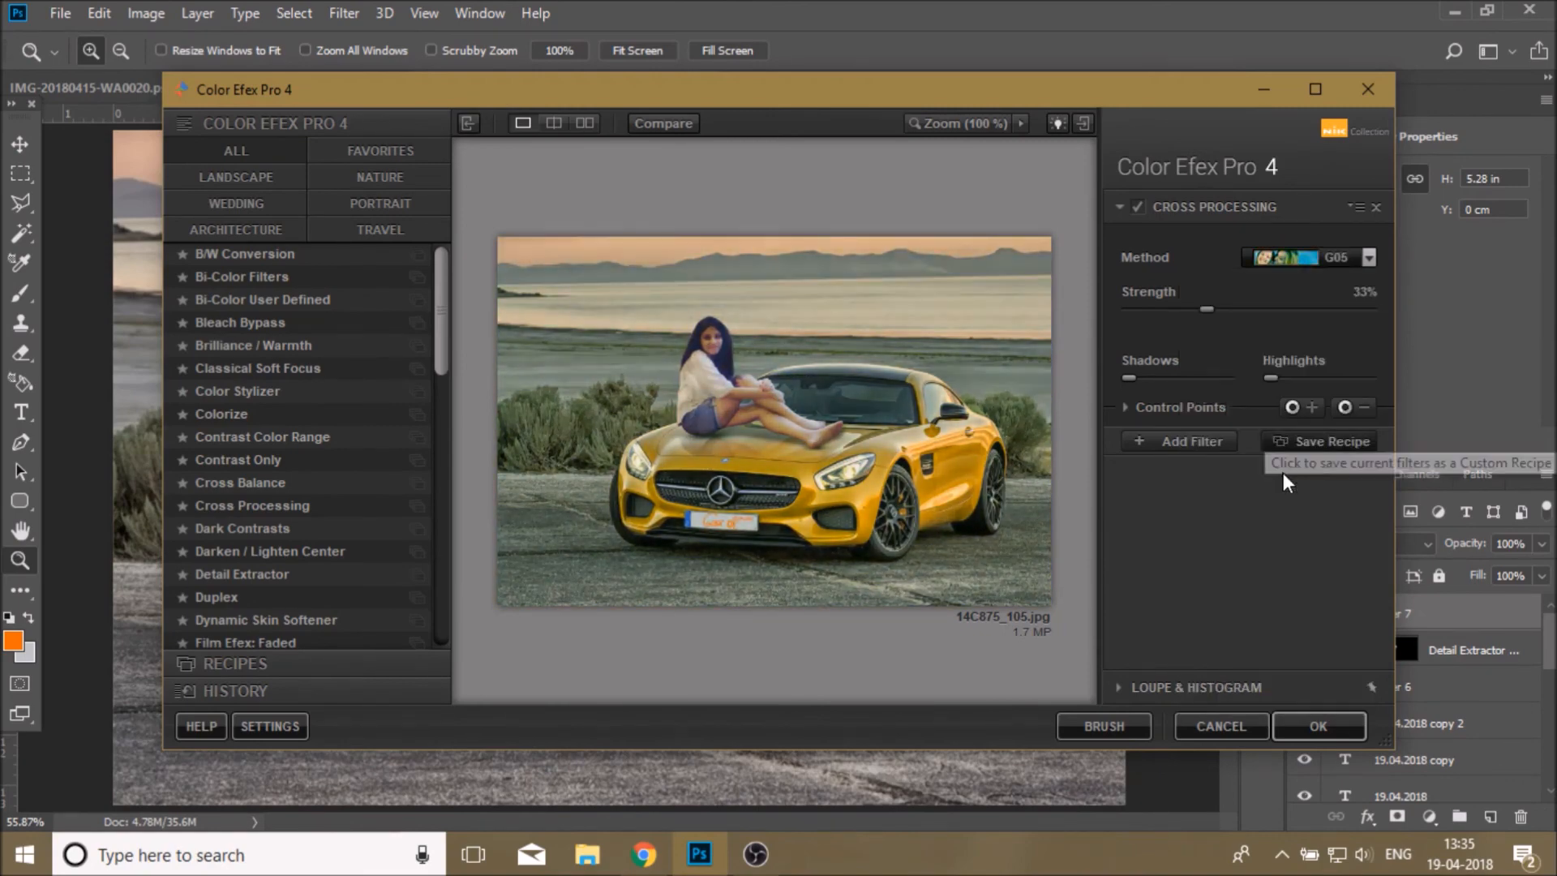
left_click(1318, 726)
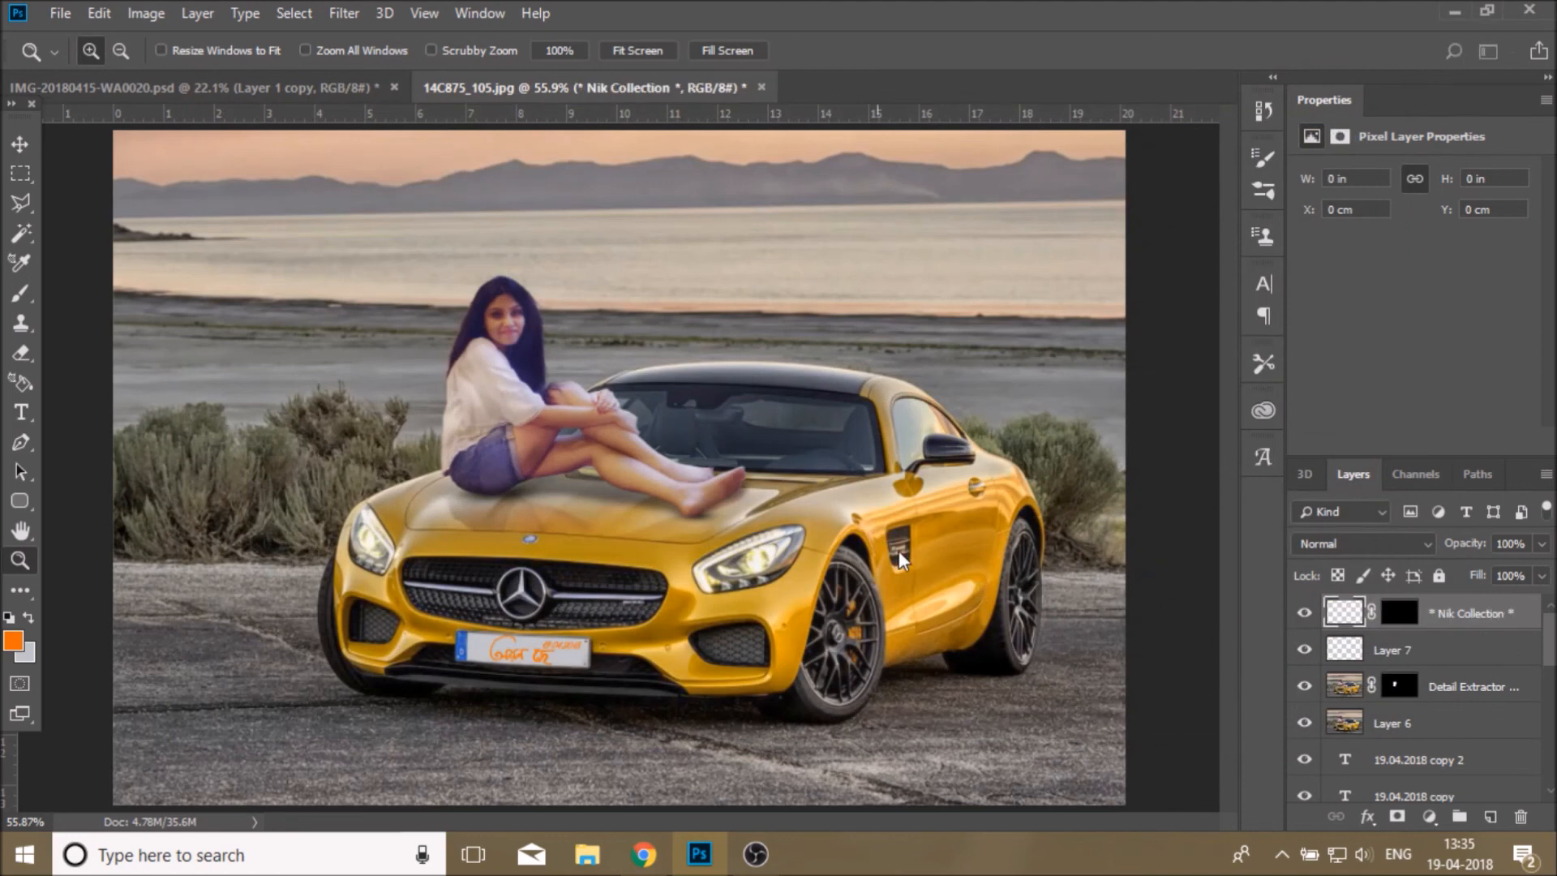